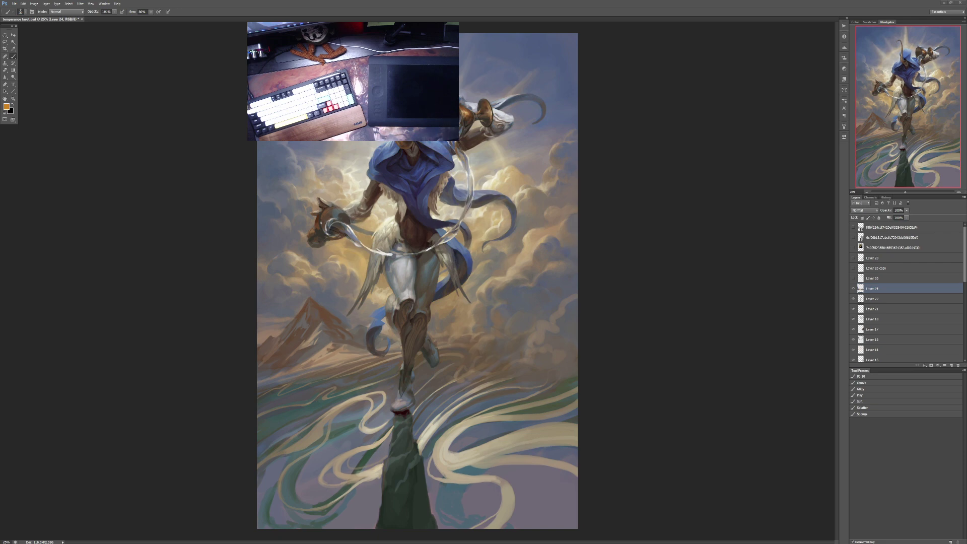
# Step: Look through the reference photos and pick out the long-haired man's portrait
pyautogui.hotkey('alt', 'Tab')
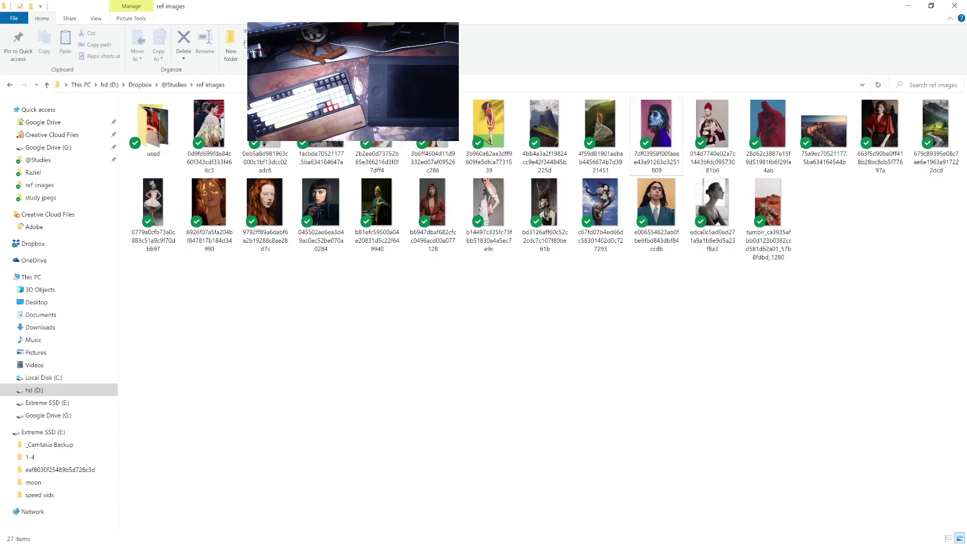
pyautogui.moveTo(578, 5); pyautogui.dragTo(966, 61)
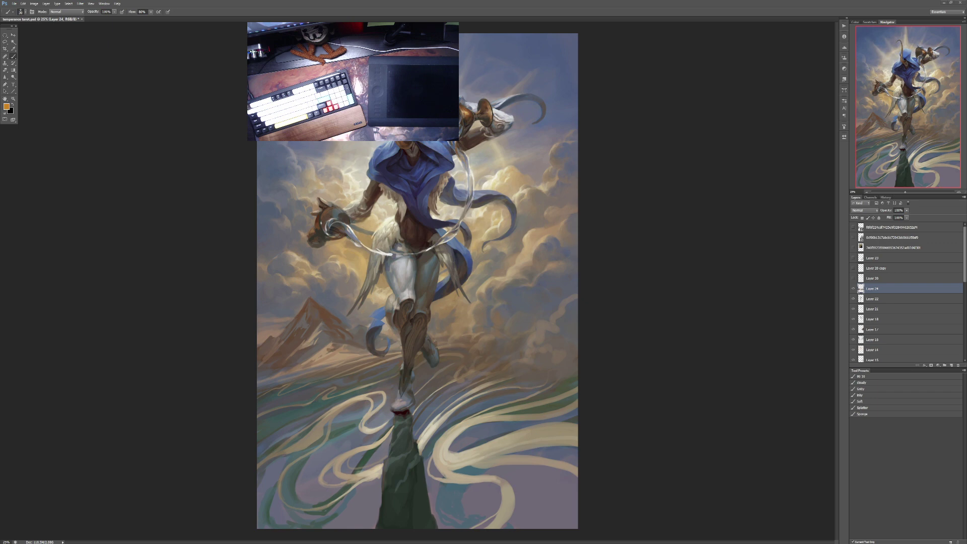
pyautogui.hotkey('alt', 'Tab')
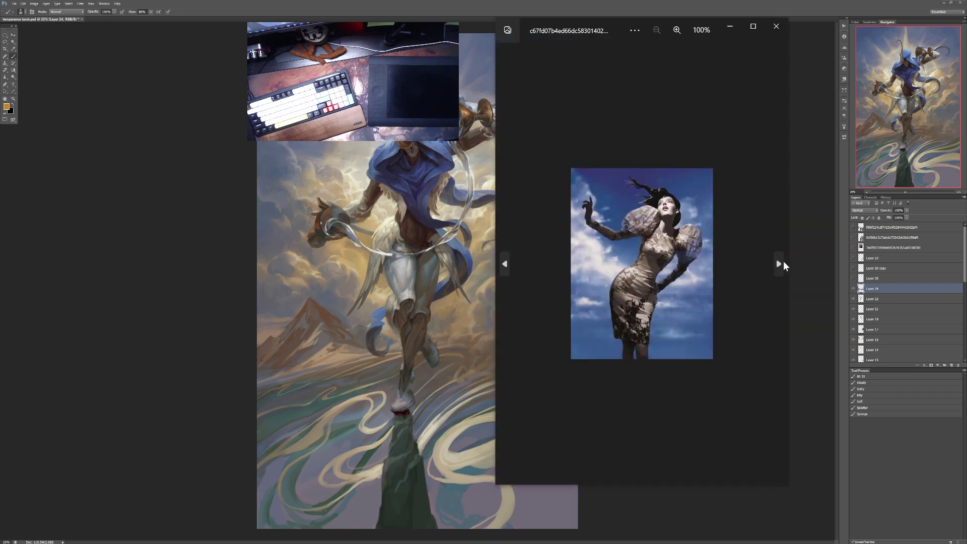
pyautogui.click(778, 264)
pyautogui.click(779, 264)
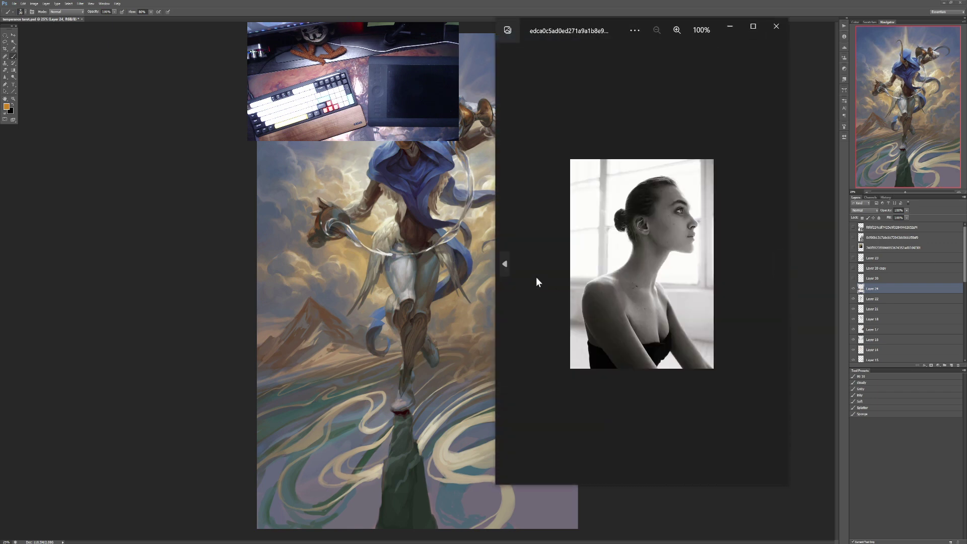
pyautogui.click(505, 264)
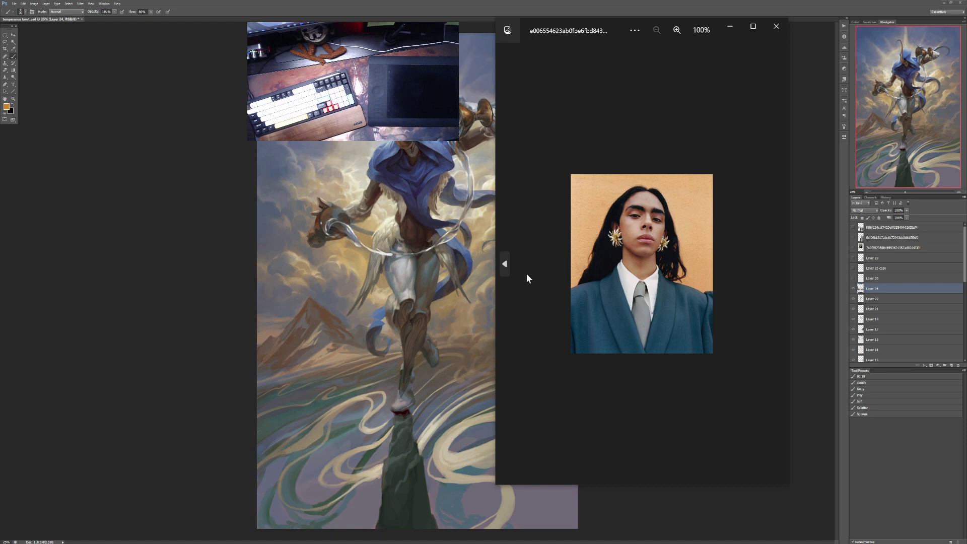
pyautogui.click(777, 27)
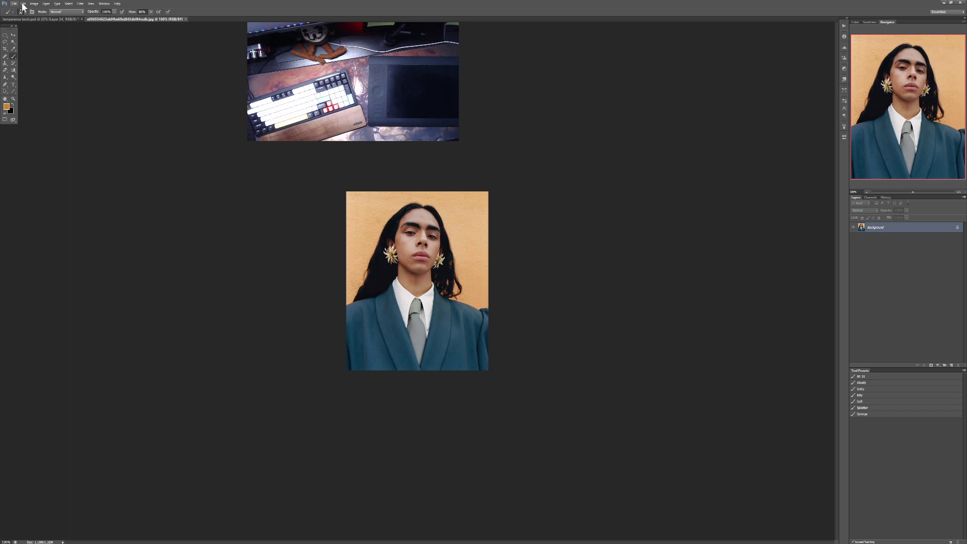
# Step: Resize the portrait to 300 ppi and 7 inches tall (1720 × 2100 pixels)
pyautogui.click(35, 3)
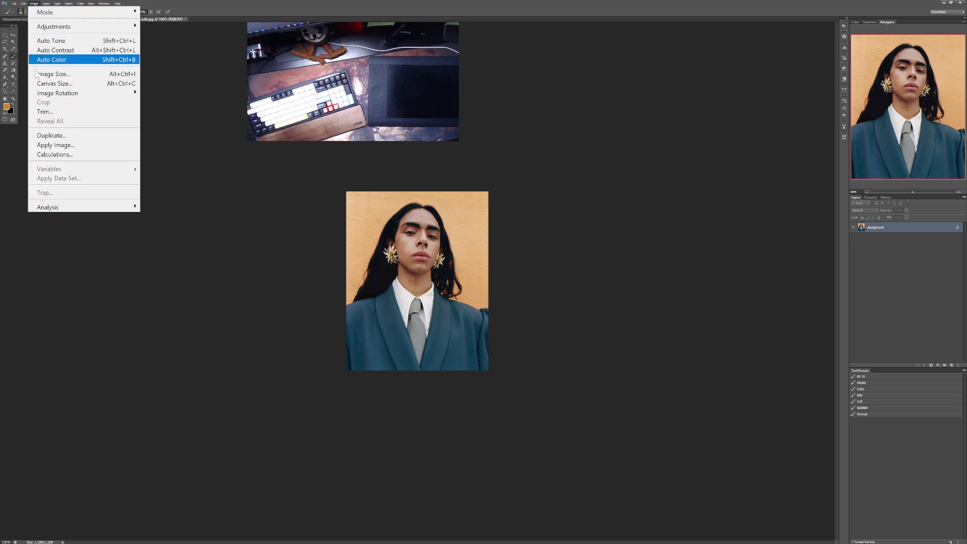
pyautogui.click(50, 74)
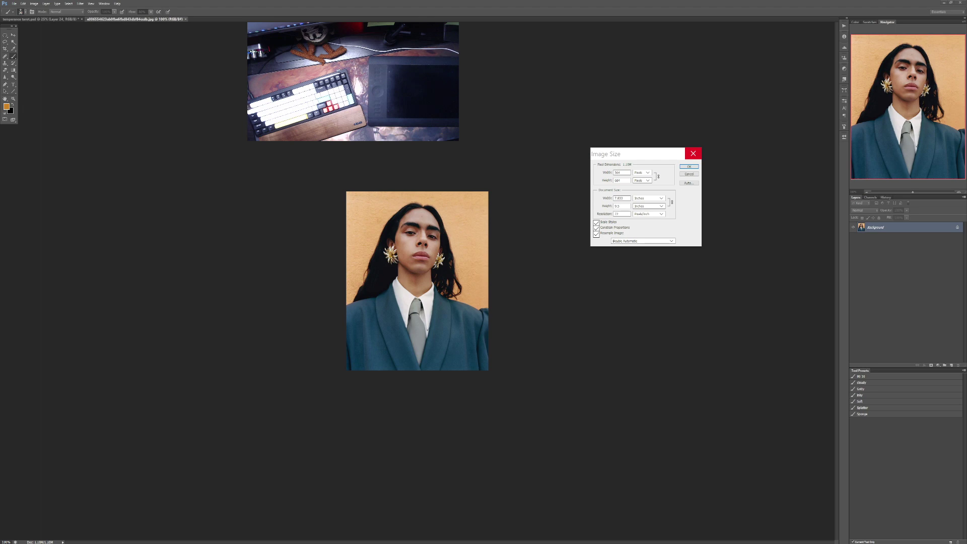
pyautogui.click(624, 216)
pyautogui.press('BackSpace')
pyautogui.press('BackSpace')
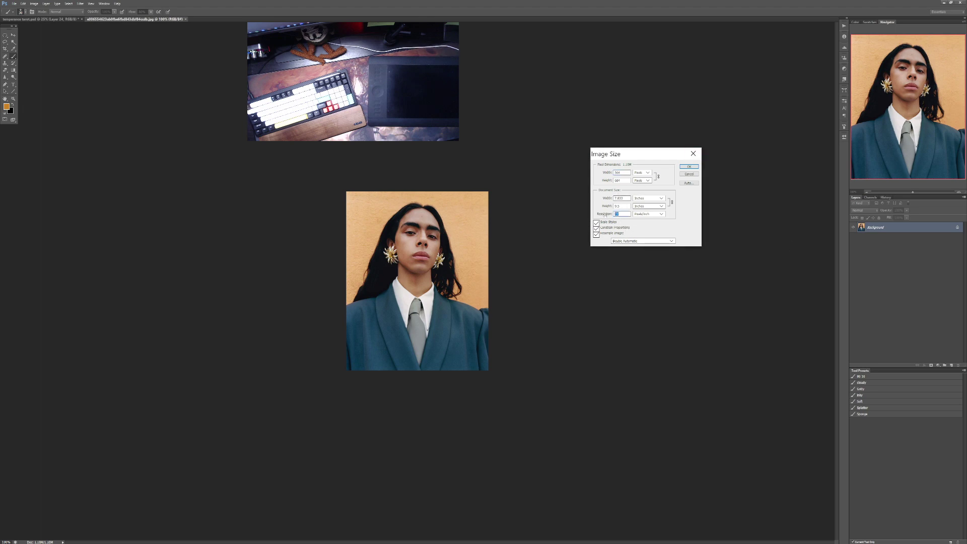
pyautogui.write('300')
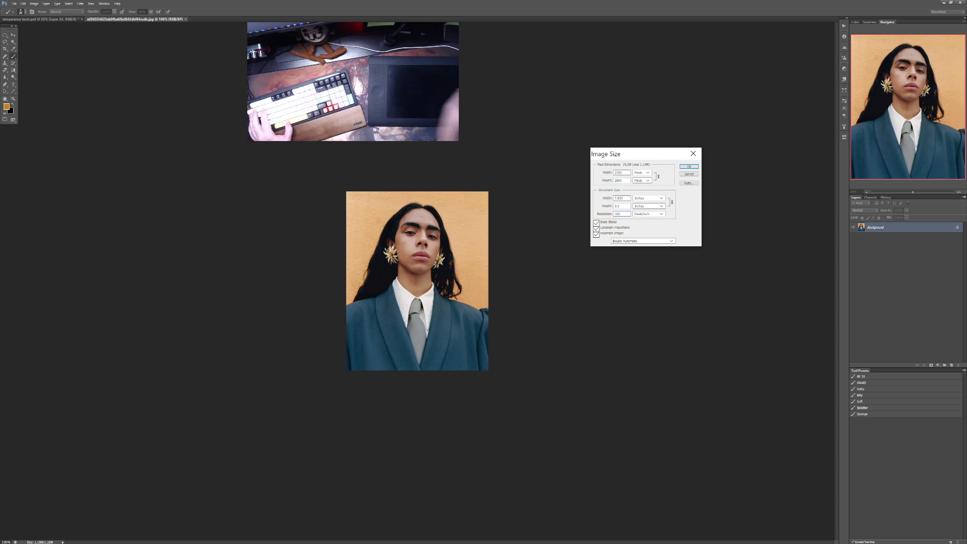
pyautogui.doubleClick(619, 206)
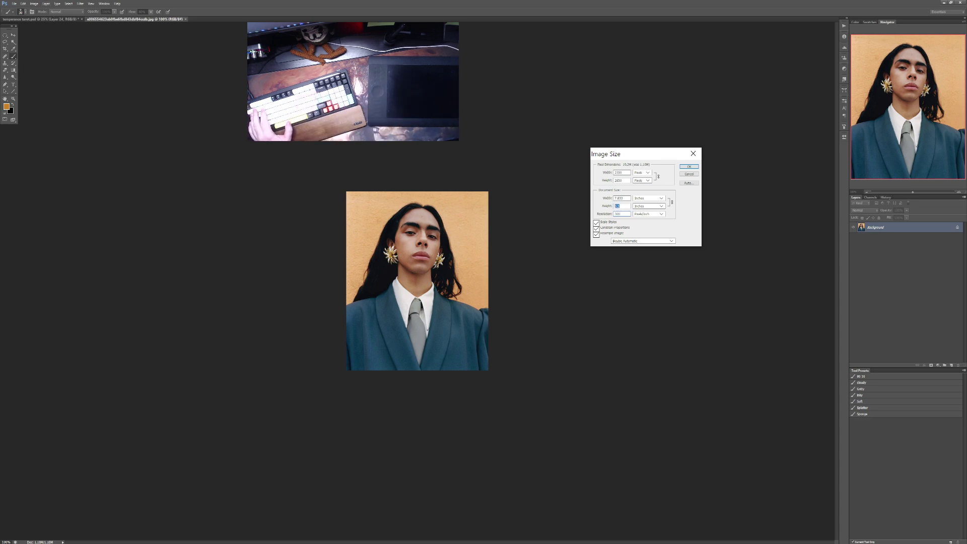
pyautogui.write('7')
pyautogui.hotkey('shift', 'Tab')
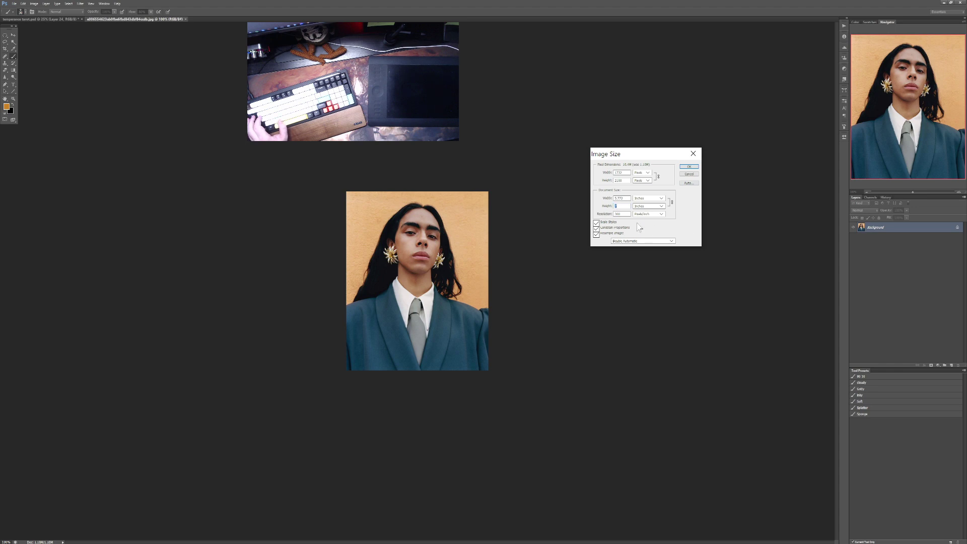
pyautogui.click(689, 167)
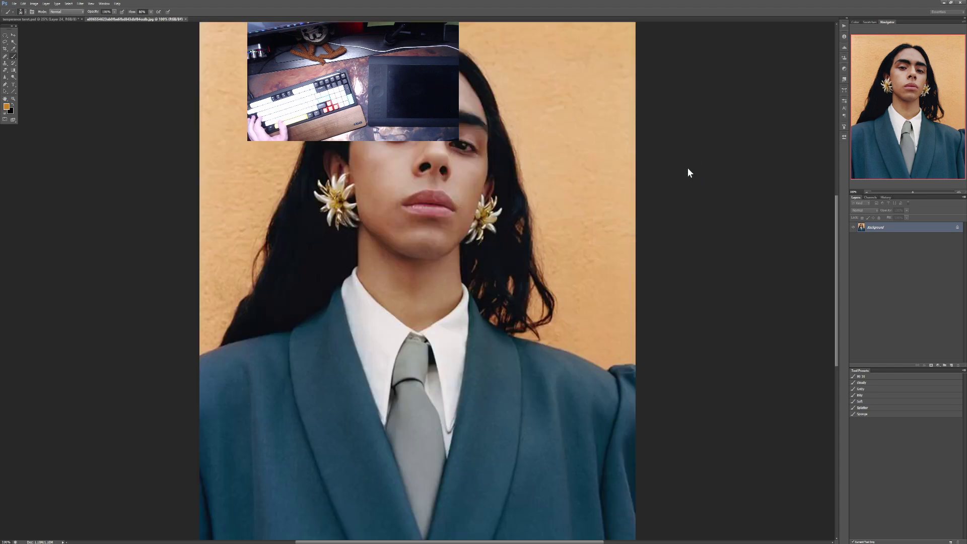
# Step: Create a new blank white document at the default canvas size
pyautogui.click(15, 4)
pyautogui.press('Escape')
pyautogui.hotkey('ctrl', 'n')
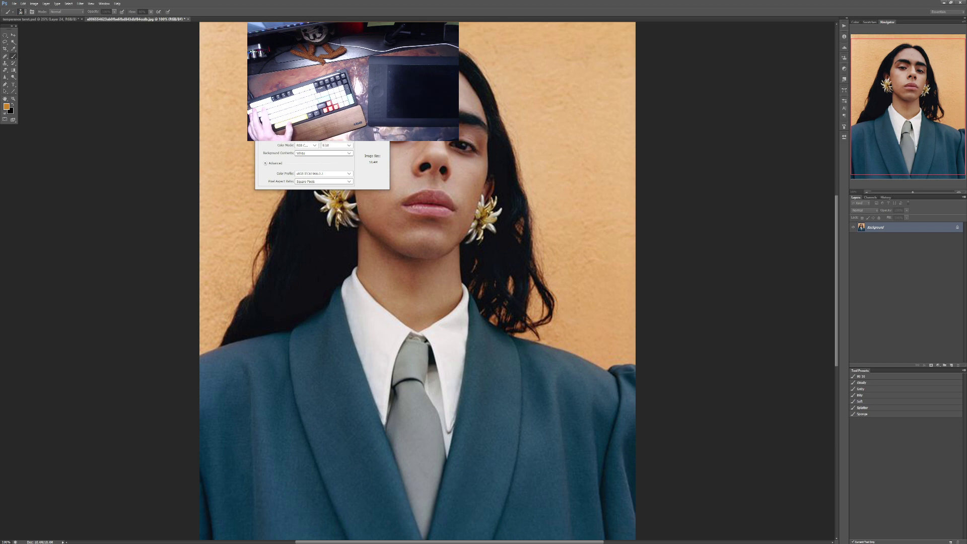
pyautogui.write('3500')
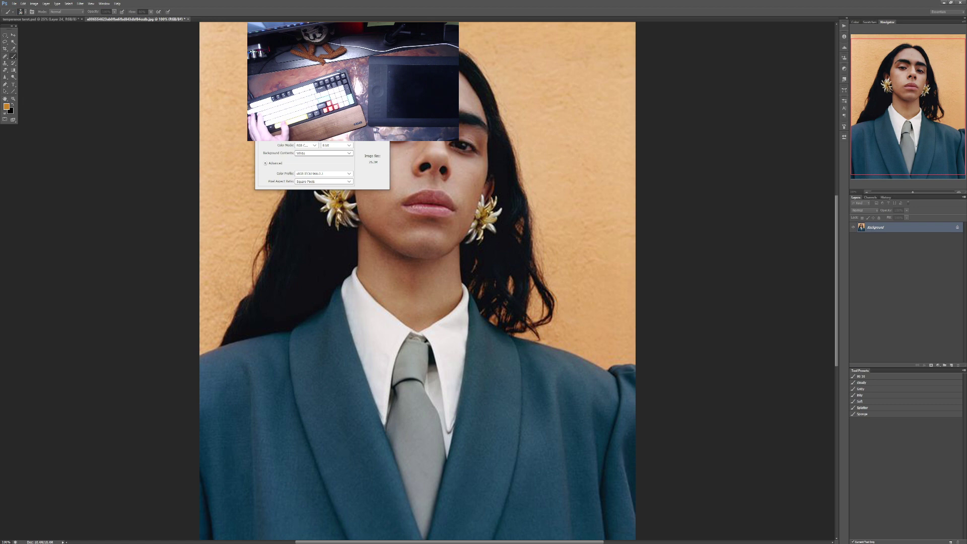
pyautogui.hotkey('ctrl', 'z')
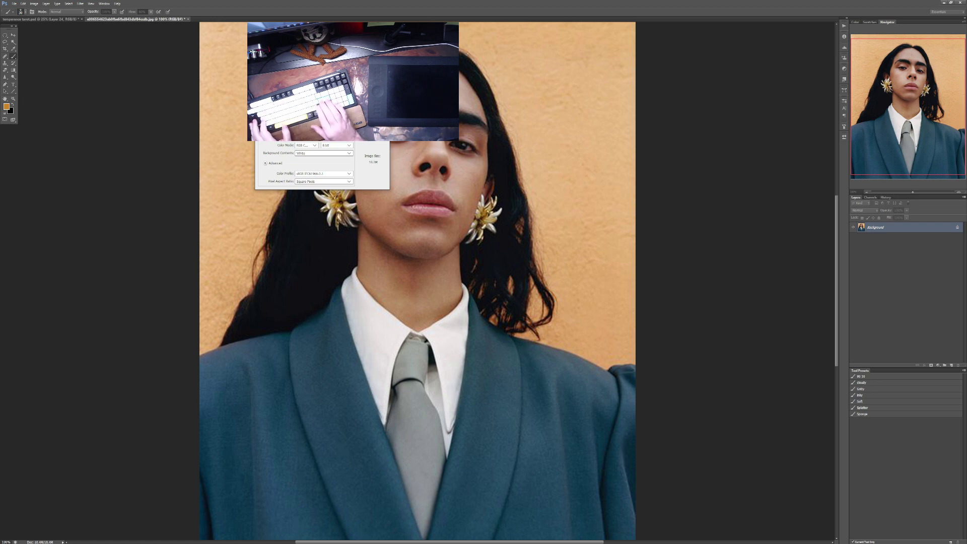
pyautogui.press('Return')
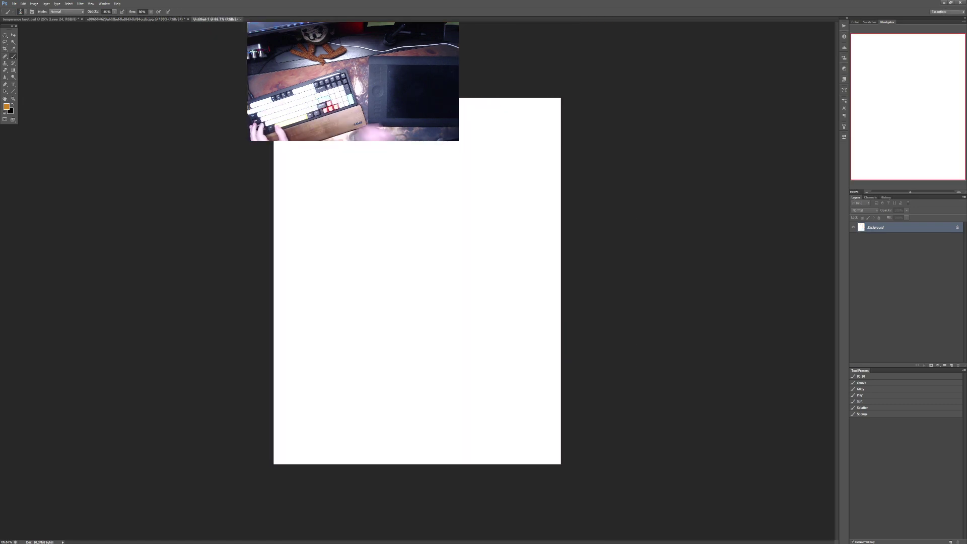
# Step: Tile the portrait and the blank canvas side by side with Window > Arrange > 2-up Vertical
pyautogui.click(145, 19)
pyautogui.click(104, 3)
pyautogui.moveTo(118, 12)
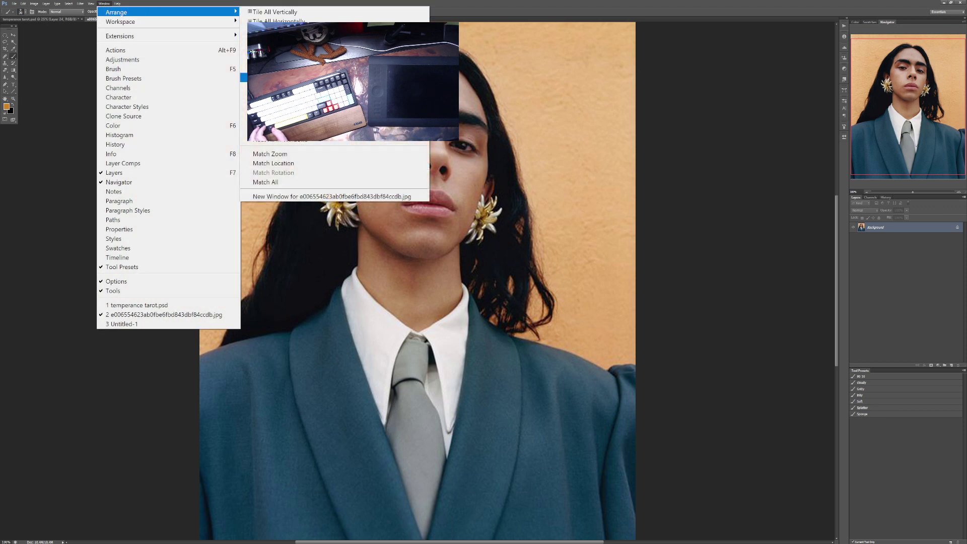
pyautogui.click(282, 40)
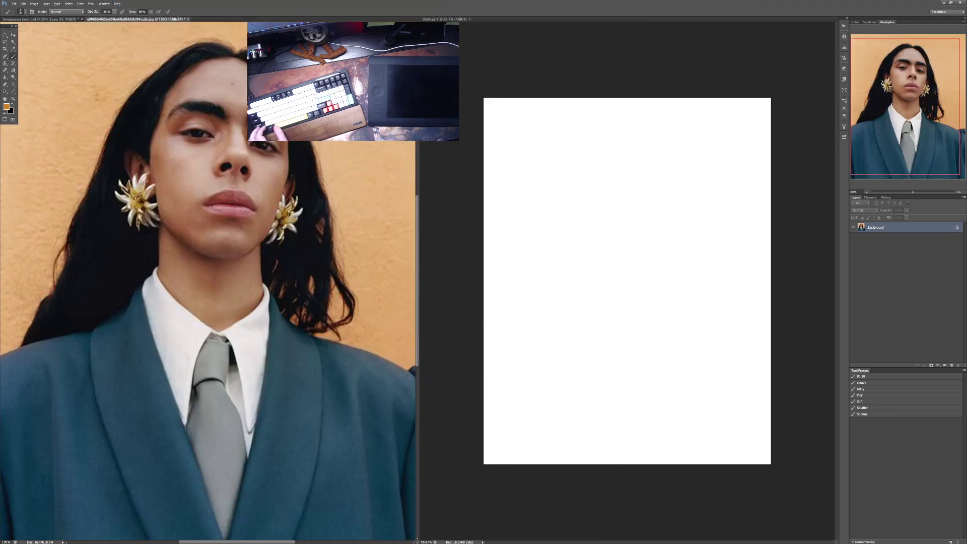
# Step: Zoom the portrait out to 66.7% so the whole photo fits its window
pyautogui.hotkey('ctrl', '-')
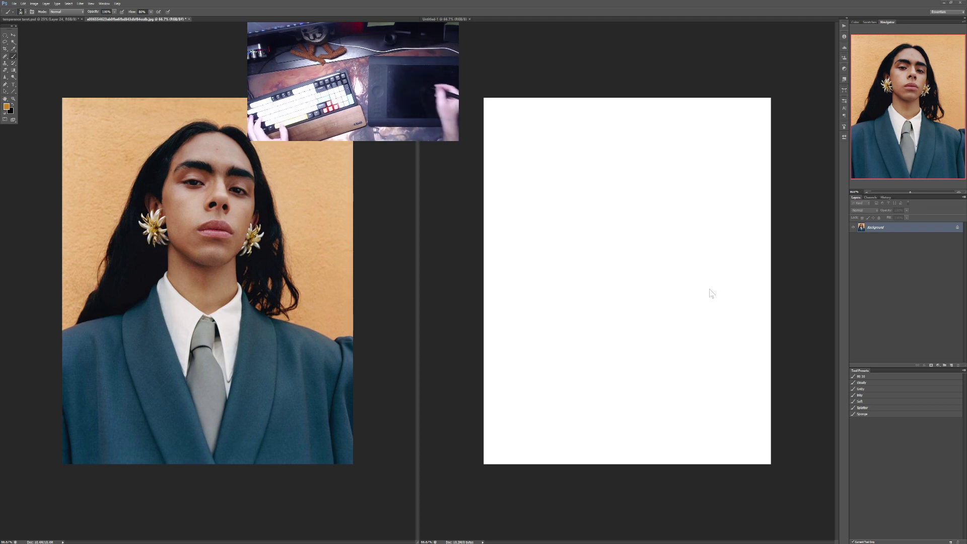
# Step: With the Sponge brush at 30% opacity, paint grey texture over the entire Untitled-1 canvas
pyautogui.click(874, 415)
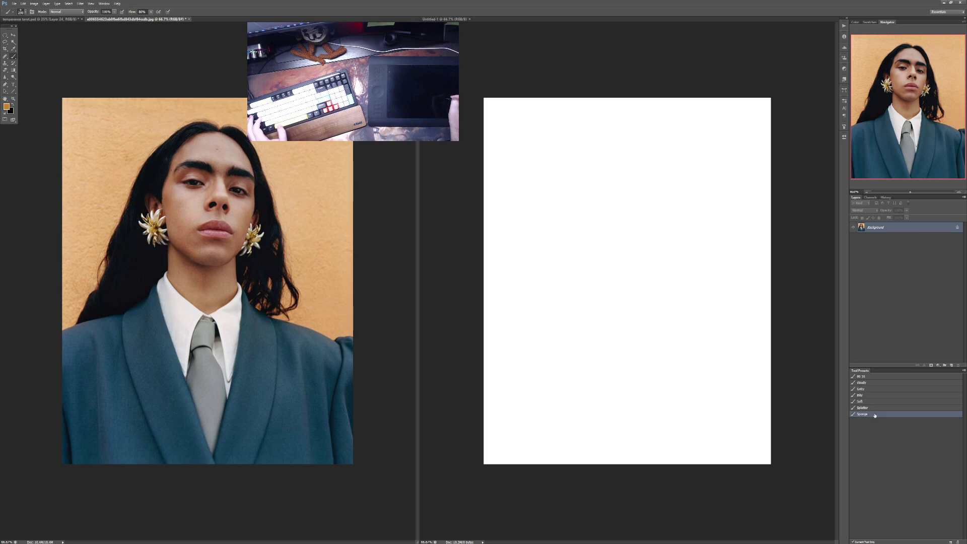
pyautogui.click(794, 417)
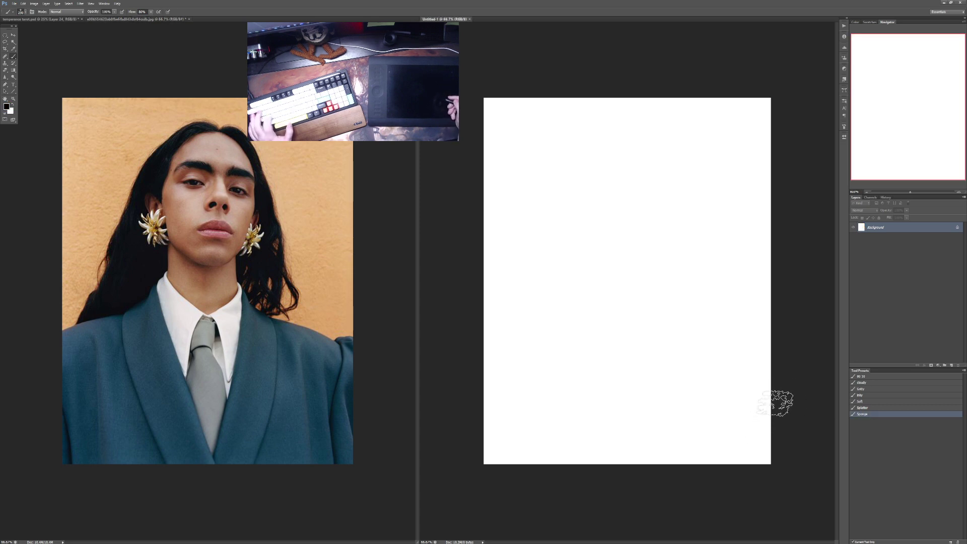
pyautogui.press('d')
pyautogui.press('3')
pyautogui.moveTo(784, 447)
pyautogui.mouseDown()
pyautogui.moveTo(748, 438)
pyautogui.moveTo(769, 353)
pyautogui.moveTo(673, 471)
pyautogui.moveTo(694, 353)
pyautogui.moveTo(620, 438)
pyautogui.moveTo(618, 340)
pyautogui.moveTo(546, 470)
pyautogui.moveTo(514, 329)
pyautogui.moveTo(491, 278)
pyautogui.moveTo(483, 170)
pyautogui.moveTo(493, 189)
pyautogui.moveTo(532, 64)
pyautogui.moveTo(536, 167)
pyautogui.moveTo(502, 314)
pyautogui.moveTo(520, 330)
pyautogui.moveTo(560, 279)
pyautogui.moveTo(586, 325)
pyautogui.moveTo(592, 397)
pyautogui.moveTo(679, 287)
pyautogui.moveTo(667, 389)
pyautogui.moveTo(814, 292)
pyautogui.moveTo(706, 333)
pyautogui.moveTo(689, 265)
pyautogui.mouseUp()
pyautogui.moveTo(605, 158)
pyautogui.mouseDown()
pyautogui.moveTo(548, 200)
pyautogui.moveTo(574, 144)
pyautogui.moveTo(607, 154)
pyautogui.moveTo(592, 231)
pyautogui.moveTo(765, 86)
pyautogui.moveTo(743, 164)
pyautogui.moveTo(672, 257)
pyautogui.moveTo(725, 244)
pyautogui.moveTo(669, 217)
pyautogui.mouseUp()
pyautogui.moveTo(755, 199)
pyautogui.mouseDown()
pyautogui.moveTo(778, 181)
pyautogui.moveTo(725, 93)
pyautogui.moveTo(746, 91)
pyautogui.mouseUp()
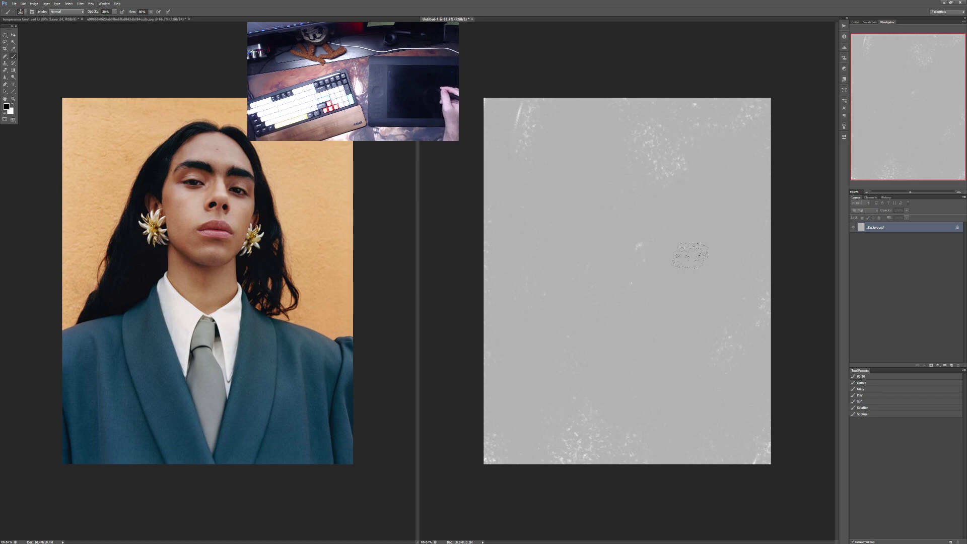
# Step: On a new Layer 1, paint a broad dark grey arching stroke at 40% opacity
pyautogui.click(952, 365)
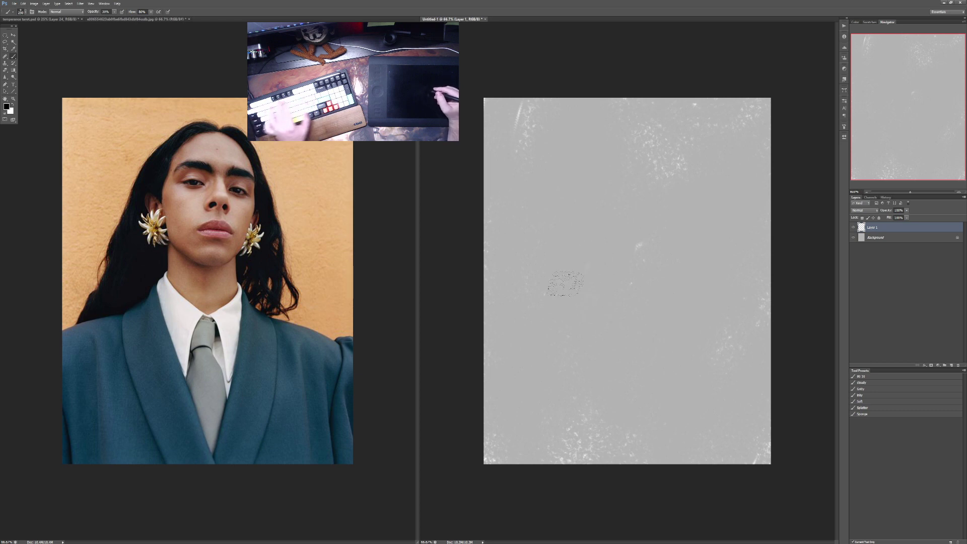
pyautogui.press('4')
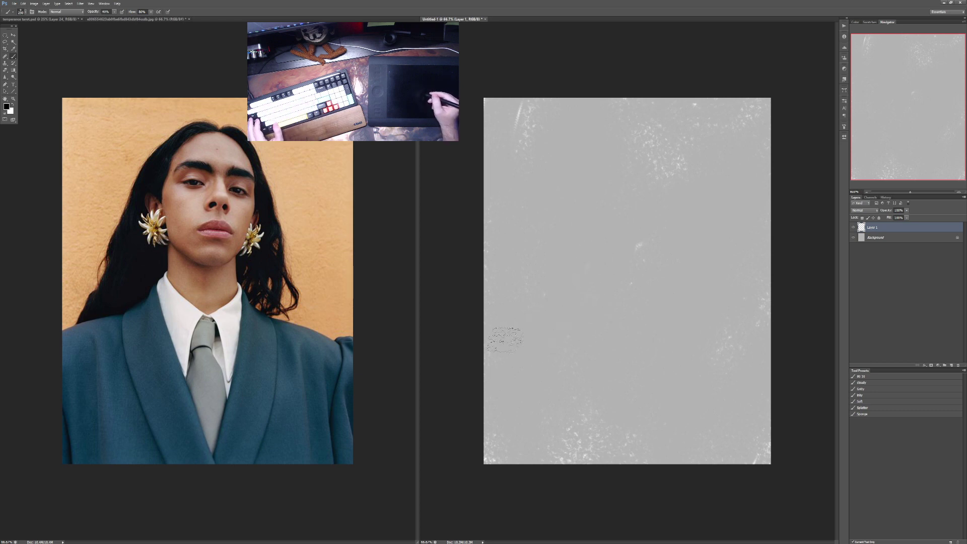
pyautogui.moveTo(505, 339)
pyautogui.mouseDown()
pyautogui.moveTo(537, 318)
pyautogui.moveTo(524, 326)
pyautogui.moveTo(578, 209)
pyautogui.moveTo(574, 229)
pyautogui.moveTo(582, 165)
pyautogui.moveTo(582, 178)
pyautogui.moveTo(609, 145)
pyautogui.moveTo(637, 145)
pyautogui.moveTo(655, 160)
pyautogui.moveTo(650, 153)
pyautogui.moveTo(668, 213)
pyautogui.moveTo(657, 178)
pyautogui.moveTo(681, 290)
pyautogui.moveTo(679, 350)
pyautogui.moveTo(696, 332)
pyautogui.moveTo(815, 380)
pyautogui.moveTo(740, 399)
pyautogui.moveTo(729, 465)
pyautogui.moveTo(786, 390)
pyautogui.moveTo(711, 444)
pyautogui.moveTo(707, 354)
pyautogui.moveTo(648, 416)
pyautogui.moveTo(661, 247)
pyautogui.moveTo(636, 172)
pyautogui.moveTo(624, 170)
pyautogui.moveTo(572, 247)
pyautogui.moveTo(552, 339)
pyautogui.moveTo(600, 305)
pyautogui.moveTo(634, 263)
pyautogui.moveTo(657, 313)
pyautogui.moveTo(634, 372)
pyautogui.moveTo(616, 276)
pyautogui.moveTo(622, 286)
pyautogui.moveTo(602, 281)
pyautogui.moveTo(504, 348)
pyautogui.moveTo(529, 327)
pyautogui.moveTo(567, 314)
pyautogui.moveTo(523, 386)
pyautogui.moveTo(512, 458)
pyautogui.moveTo(629, 386)
pyautogui.moveTo(692, 472)
pyautogui.moveTo(679, 440)
pyautogui.moveTo(561, 479)
pyautogui.moveTo(501, 482)
pyautogui.moveTo(512, 387)
pyautogui.moveTo(490, 360)
pyautogui.mouseUp()
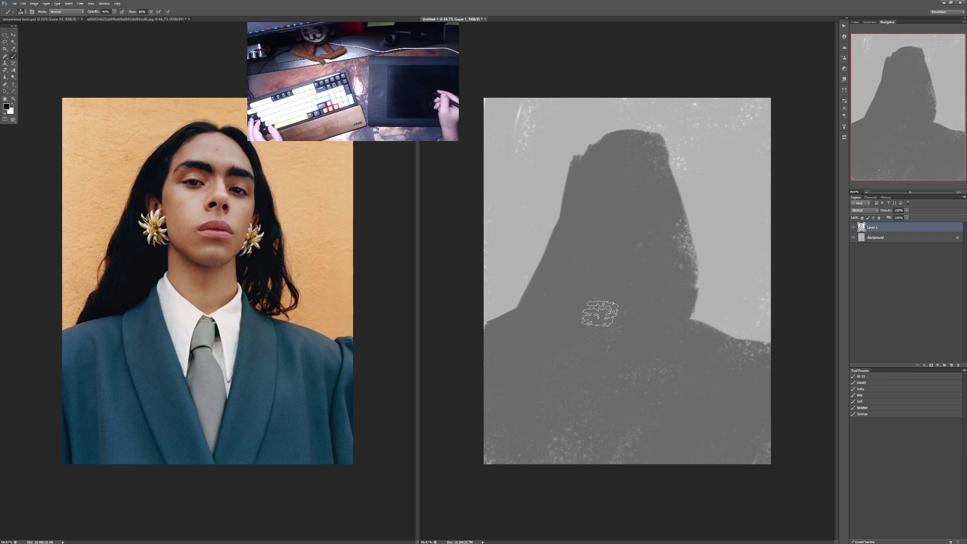
# Step: Shrink the brush and paint a black hair strand from the left edge at 70% opacity
pyautogui.press('[')
pyautogui.press('[')
pyautogui.press('[')
pyautogui.press('[')
pyautogui.press('[')
pyautogui.press('[')
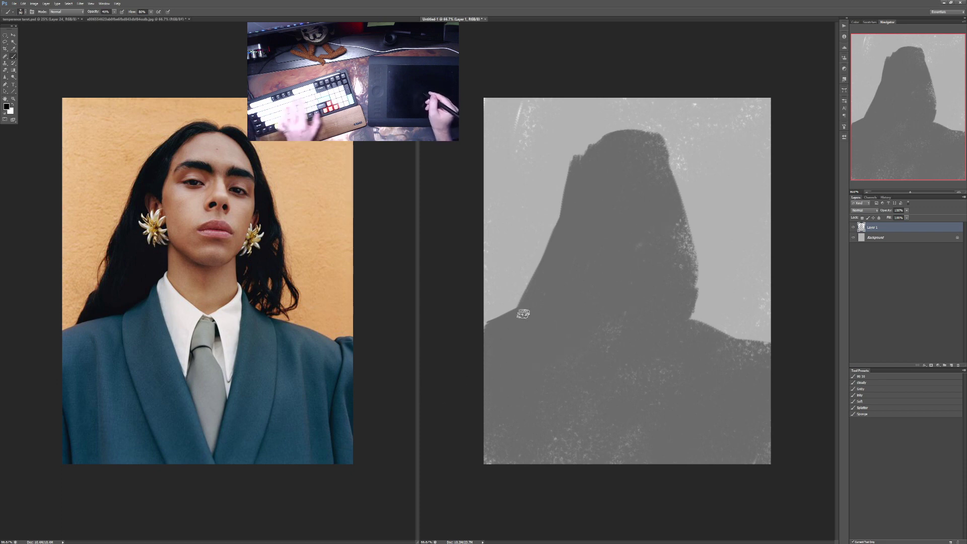
pyautogui.press('7')
pyautogui.moveTo(485, 327)
pyautogui.mouseDown()
pyautogui.moveTo(571, 291)
pyautogui.moveTo(588, 247)
pyautogui.moveTo(579, 270)
pyautogui.moveTo(556, 281)
pyautogui.moveTo(567, 261)
pyautogui.moveTo(530, 303)
pyautogui.moveTo(552, 247)
pyautogui.moveTo(561, 254)
pyautogui.moveTo(542, 301)
pyautogui.moveTo(566, 273)
pyautogui.moveTo(567, 283)
pyautogui.moveTo(554, 276)
pyautogui.moveTo(569, 230)
pyautogui.moveTo(577, 254)
pyautogui.moveTo(579, 170)
pyautogui.moveTo(556, 237)
pyautogui.moveTo(576, 166)
pyautogui.moveTo(581, 185)
pyautogui.moveTo(593, 139)
pyautogui.moveTo(625, 130)
pyautogui.moveTo(600, 150)
pyautogui.moveTo(632, 125)
pyautogui.moveTo(647, 130)
pyautogui.moveTo(677, 176)
pyautogui.moveTo(680, 244)
pyautogui.moveTo(663, 297)
pyautogui.moveTo(682, 305)
pyautogui.moveTo(670, 314)
pyautogui.moveTo(680, 321)
pyautogui.moveTo(694, 296)
pyautogui.moveTo(678, 294)
pyautogui.moveTo(678, 263)
pyautogui.moveTo(669, 285)
pyautogui.moveTo(683, 279)
pyautogui.moveTo(684, 199)
pyautogui.moveTo(690, 285)
pyautogui.moveTo(683, 176)
pyautogui.moveTo(711, 316)
pyautogui.moveTo(698, 295)
pyautogui.mouseUp()
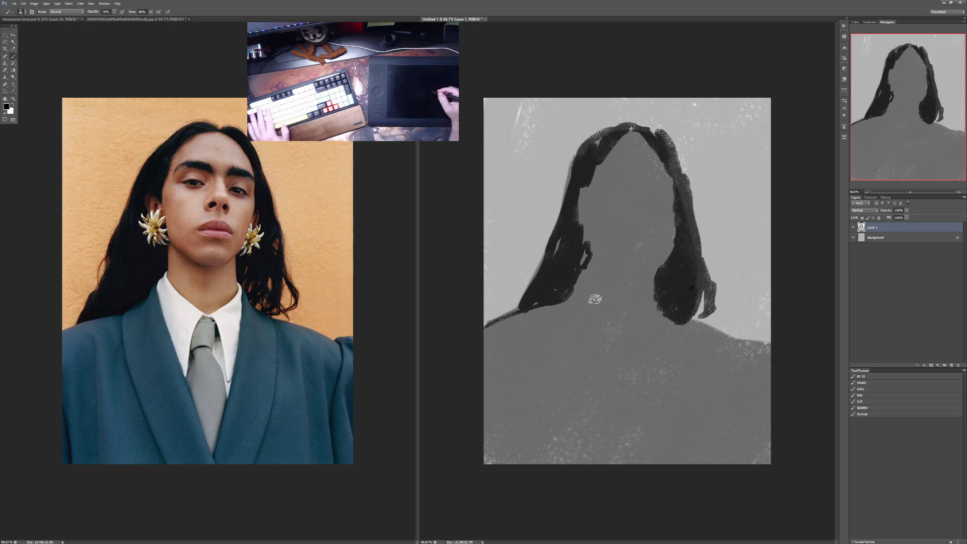
# Step: Darken the left edge of the hair down to the shoulder, varying opacity between 30% and 100%
pyautogui.click(404, 324)
pyautogui.click(428, 333)
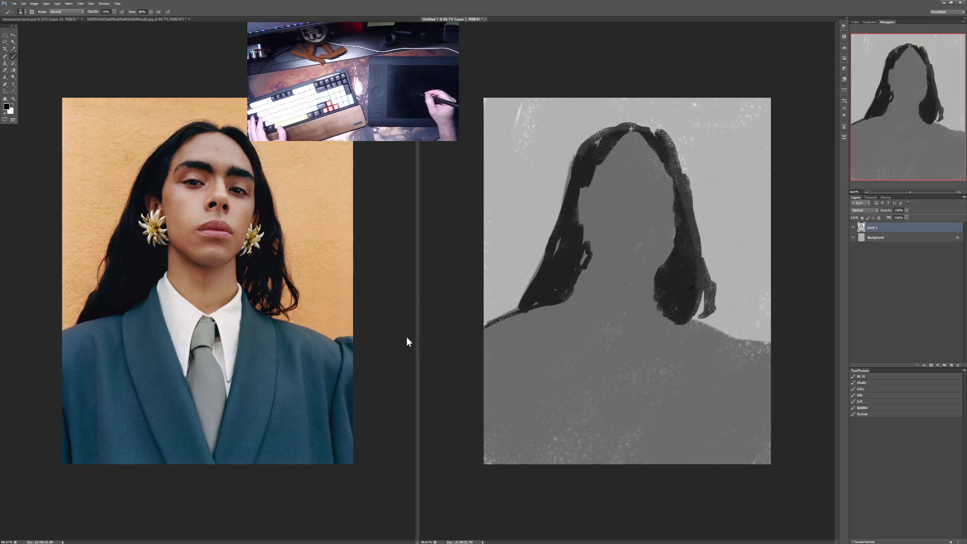
pyautogui.click(411, 339)
pyautogui.click(425, 344)
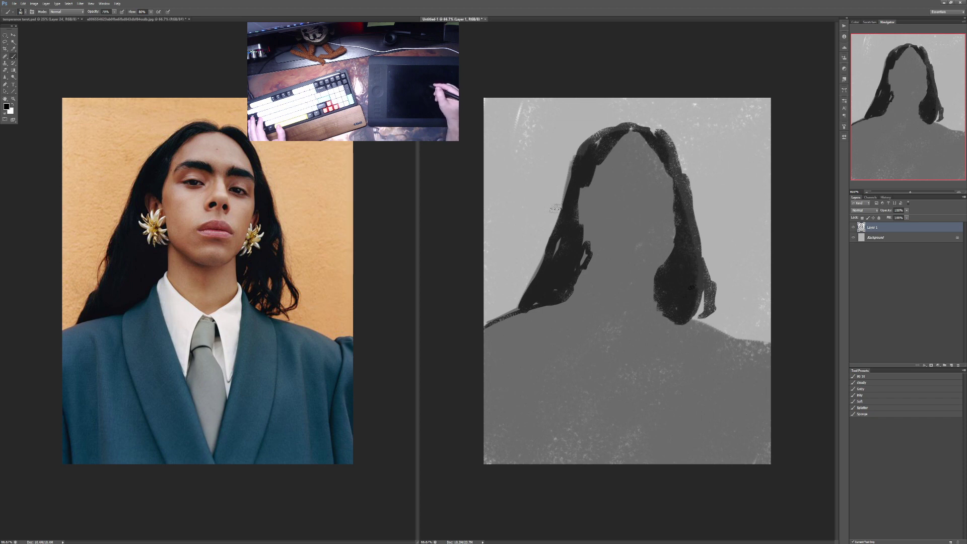
pyautogui.moveTo(572, 164); pyautogui.dragTo(529, 257)
pyautogui.moveTo(570, 189); pyautogui.dragTo(519, 279)
pyautogui.moveTo(538, 245)
pyautogui.mouseDown()
pyautogui.moveTo(528, 270)
pyautogui.moveTo(541, 264)
pyautogui.moveTo(523, 308)
pyautogui.mouseUp()
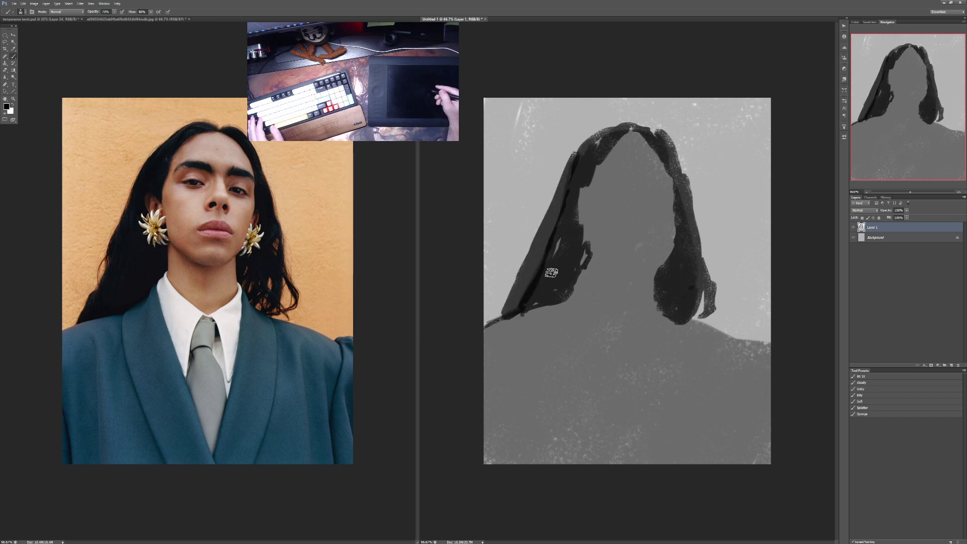
pyautogui.press('0')
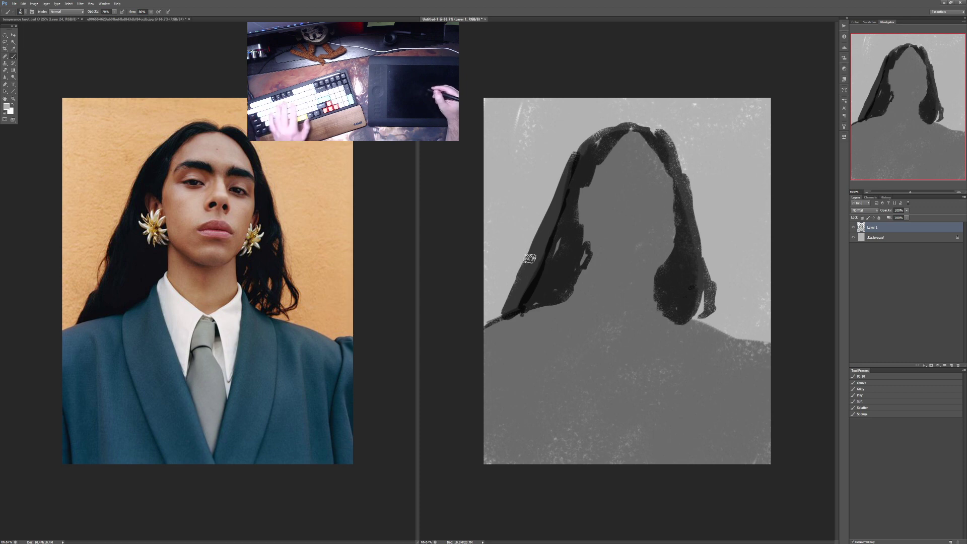
pyautogui.moveTo(535, 237)
pyautogui.mouseDown()
pyautogui.moveTo(522, 269)
pyautogui.moveTo(533, 235)
pyautogui.moveTo(506, 289)
pyautogui.moveTo(531, 294)
pyautogui.moveTo(521, 283)
pyautogui.moveTo(506, 309)
pyautogui.mouseUp()
pyautogui.press('d')
pyautogui.press('3')
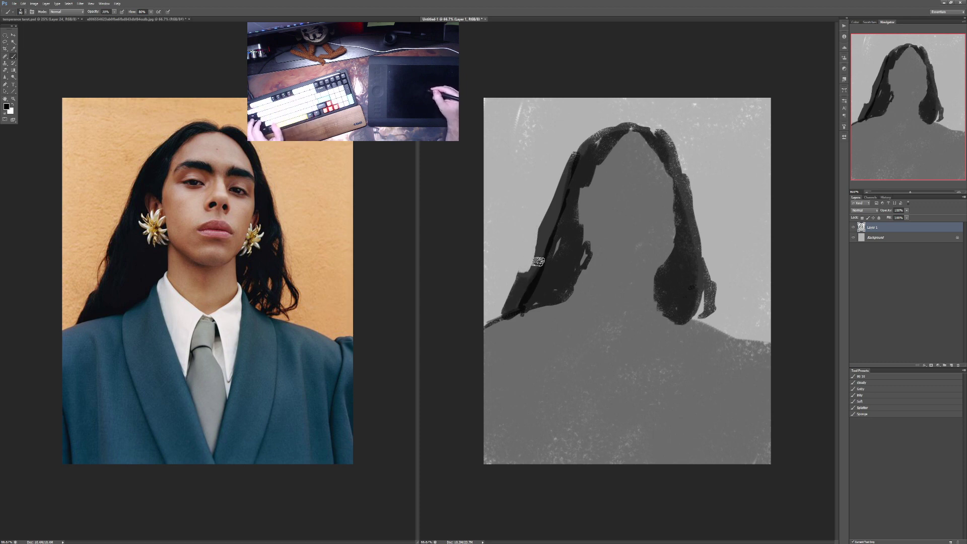
pyautogui.moveTo(534, 265)
pyautogui.mouseDown()
pyautogui.moveTo(584, 155)
pyautogui.moveTo(555, 255)
pyautogui.moveTo(531, 294)
pyautogui.moveTo(560, 273)
pyautogui.moveTo(532, 304)
pyautogui.moveTo(571, 226)
pyautogui.mouseUp()
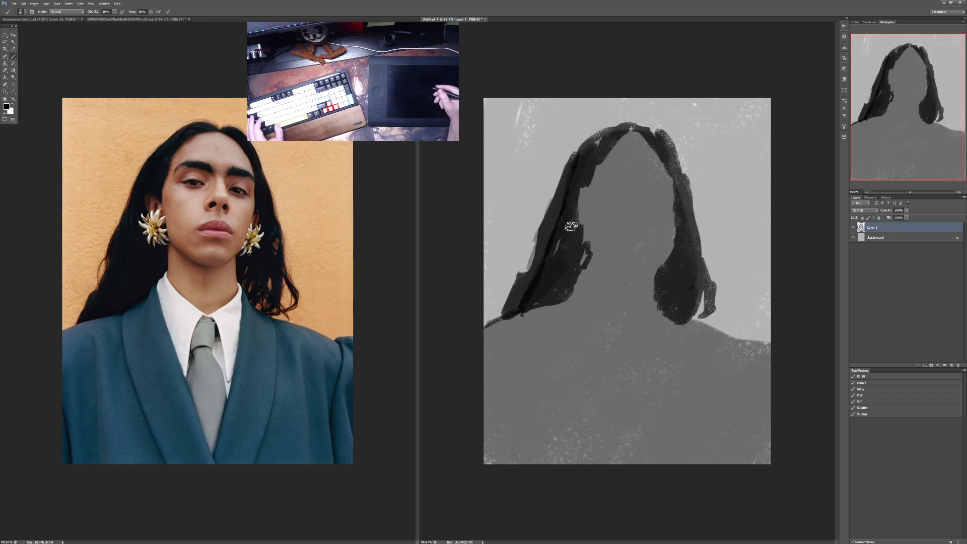
# Step: With a smaller brush at 70% opacity, draw two neck lines meeting in a V on the chest
pyautogui.press('[')
pyautogui.press('[')
pyautogui.press('[')
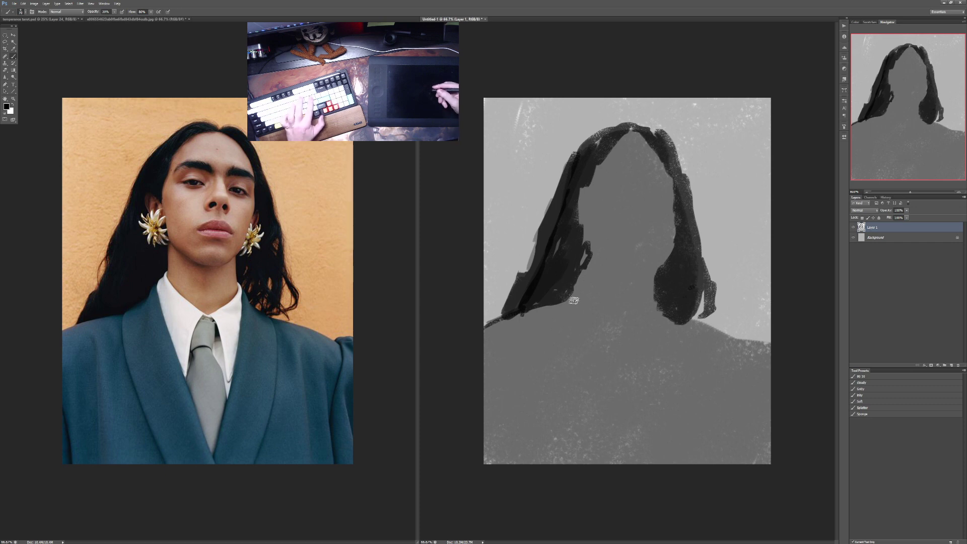
pyautogui.press('7')
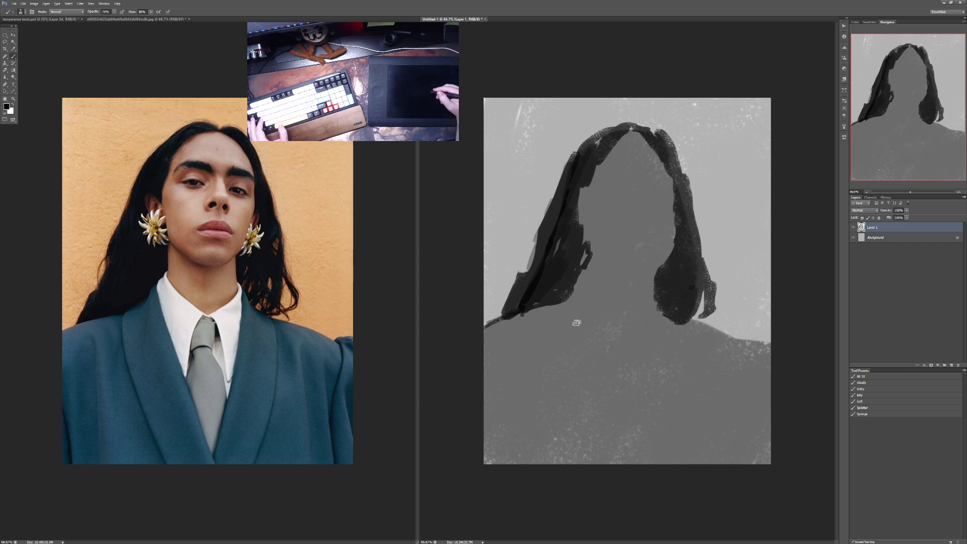
pyautogui.moveTo(570, 297); pyautogui.dragTo(609, 434)
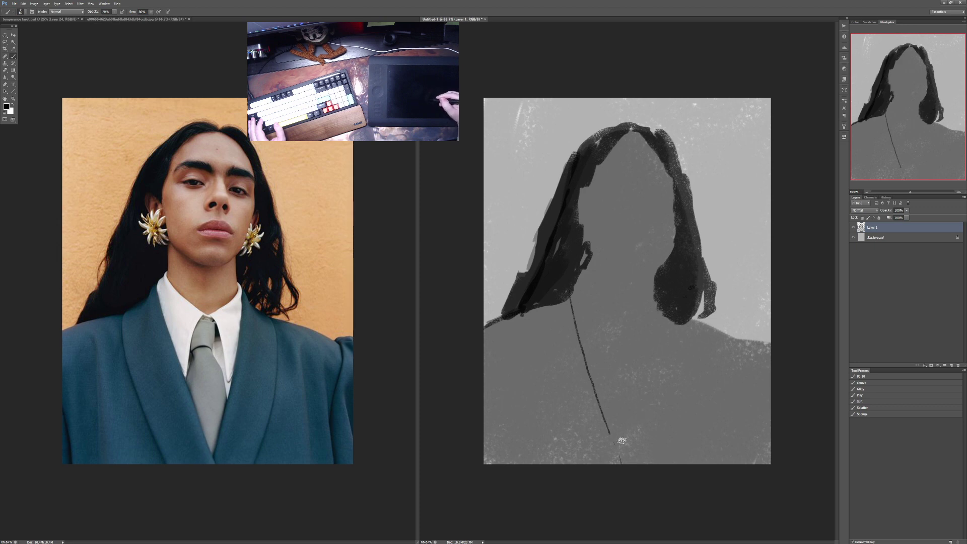
pyautogui.moveTo(622, 441); pyautogui.dragTo(643, 377)
pyautogui.click(399, 388)
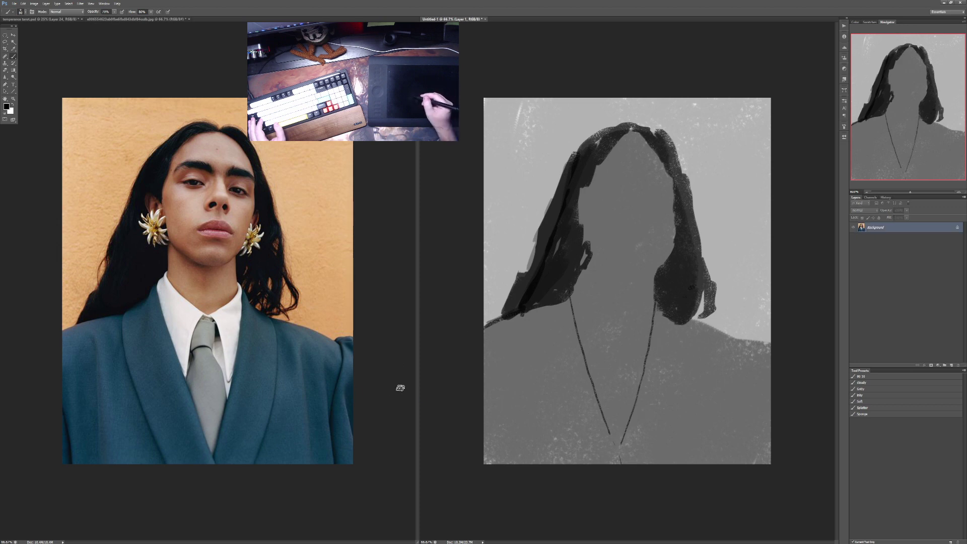
pyautogui.click(426, 401)
pyautogui.click(414, 404)
pyautogui.click(427, 415)
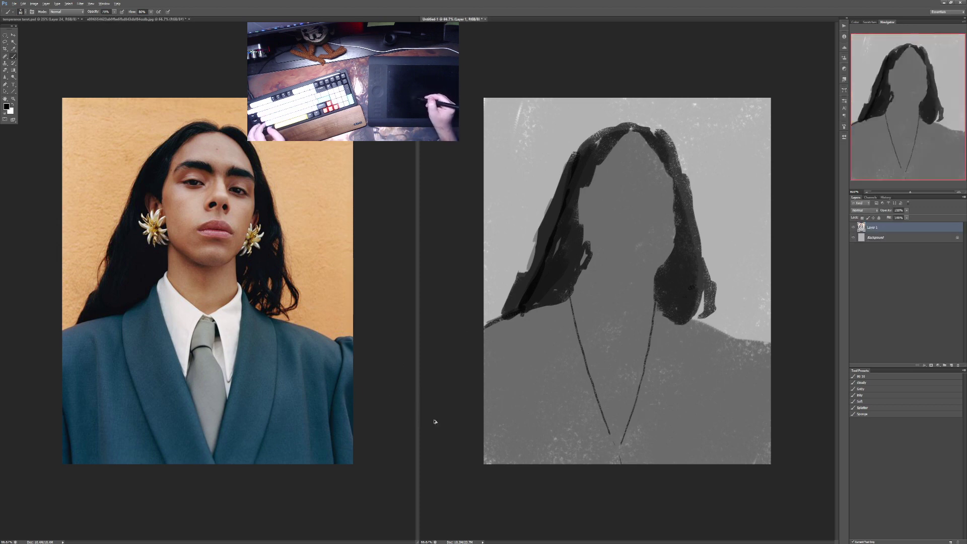
# Step: Undo the right neck line and redraw the left neck line down to the V
pyautogui.hotkey('ctrl', 'z')
pyautogui.moveTo(633, 449); pyautogui.dragTo(663, 327)
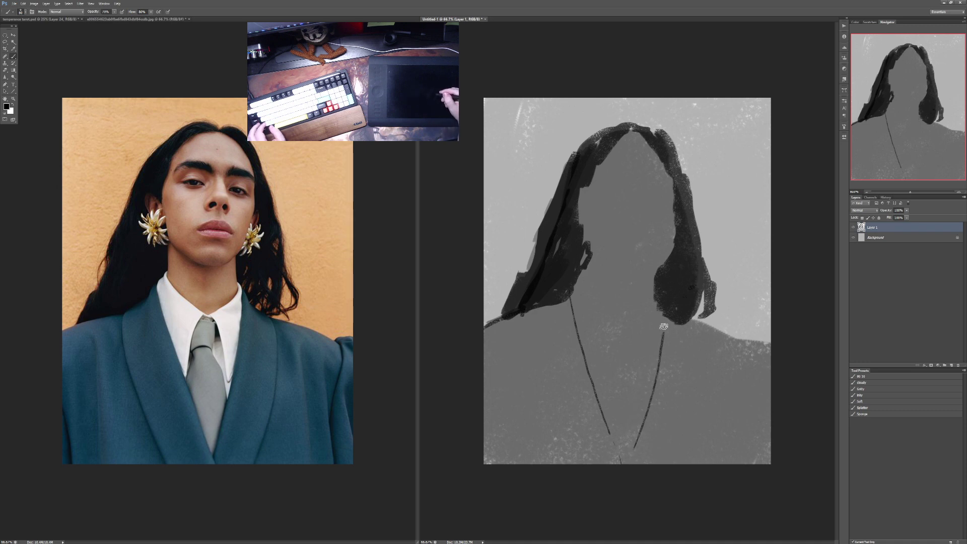
pyautogui.hotkey('ctrl', 'z')
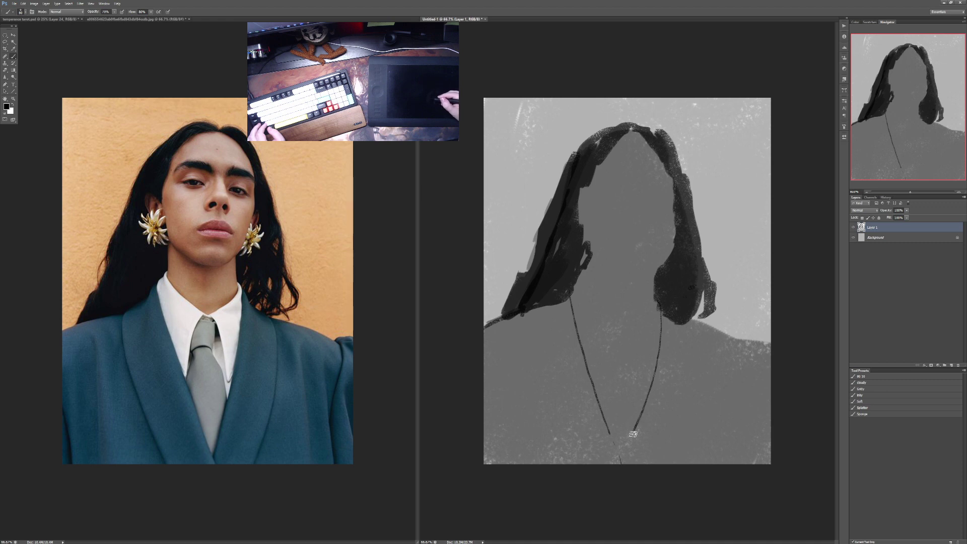
pyautogui.moveTo(575, 303); pyautogui.dragTo(626, 442)
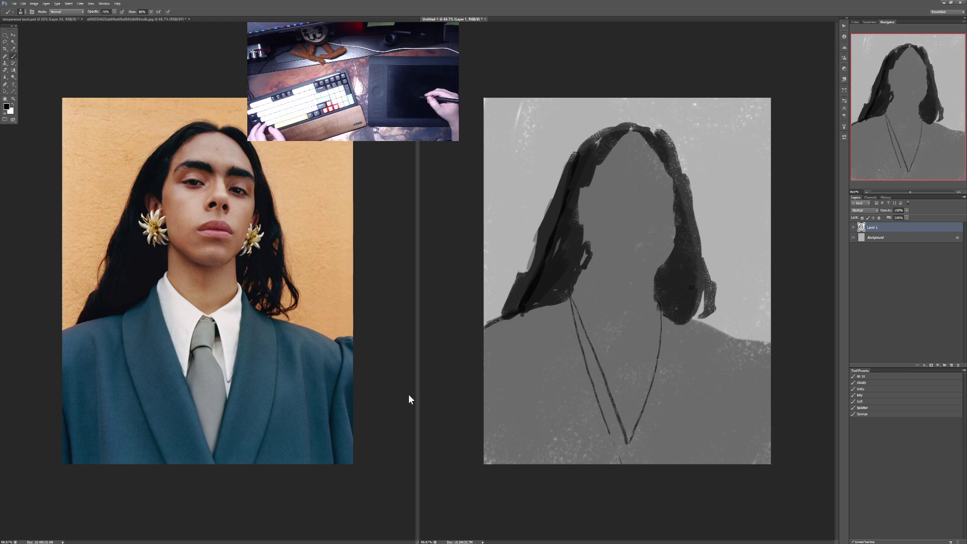
pyautogui.hotkey('ctrl', 'Tab')
pyautogui.hotkey('ctrl', 'Tab')
pyautogui.hotkey('ctrl', 'Tab')
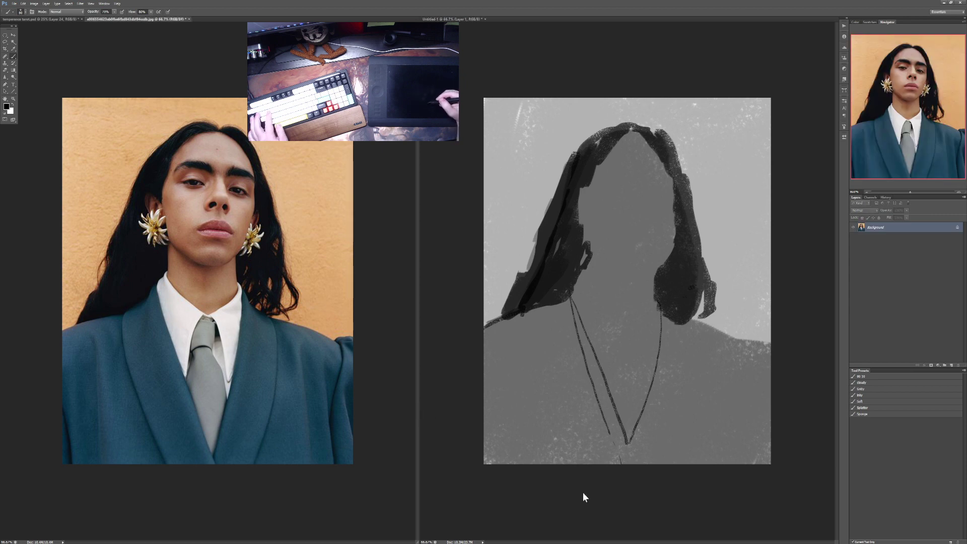
pyautogui.hotkey('ctrl', 'Tab')
# Step: Cover the doubled left neck line with skin grey and redraw it cleanly from collar to V
pyautogui.press('e')
pyautogui.moveTo(562, 320); pyautogui.dragTo(620, 454)
pyautogui.hotkey('ctrl', 'z')
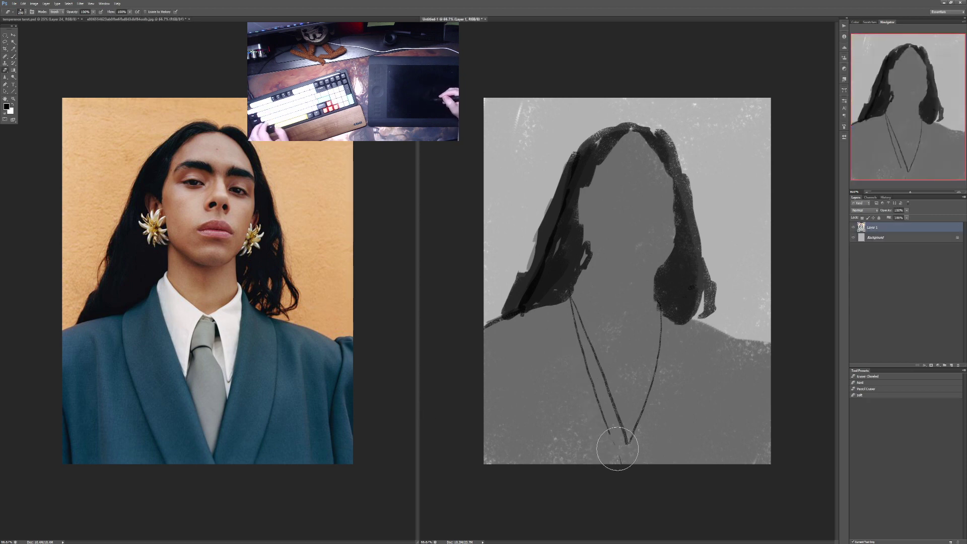
pyautogui.press('b')
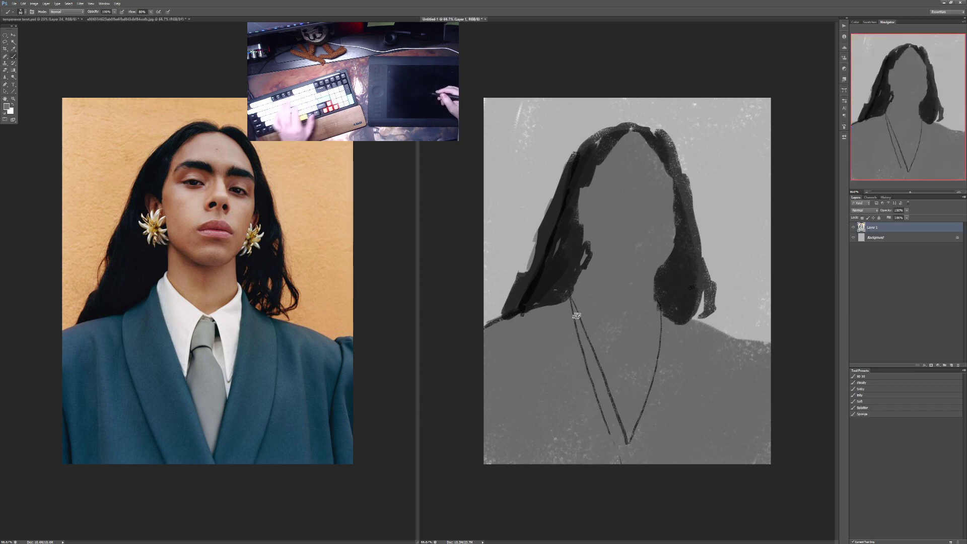
pyautogui.moveTo(576, 315)
pyautogui.mouseDown()
pyautogui.moveTo(608, 429)
pyautogui.moveTo(573, 331)
pyautogui.moveTo(600, 406)
pyautogui.mouseUp()
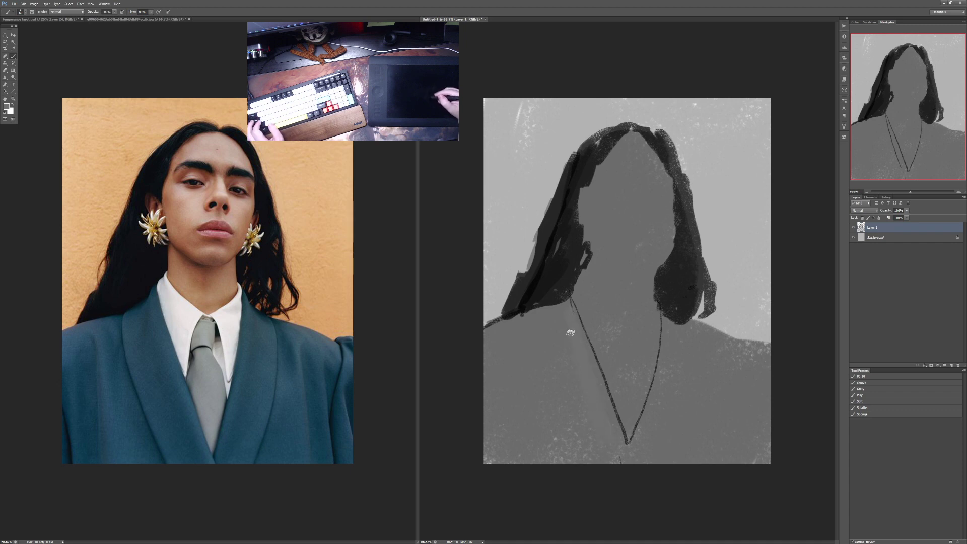
pyautogui.moveTo(572, 303); pyautogui.dragTo(609, 433)
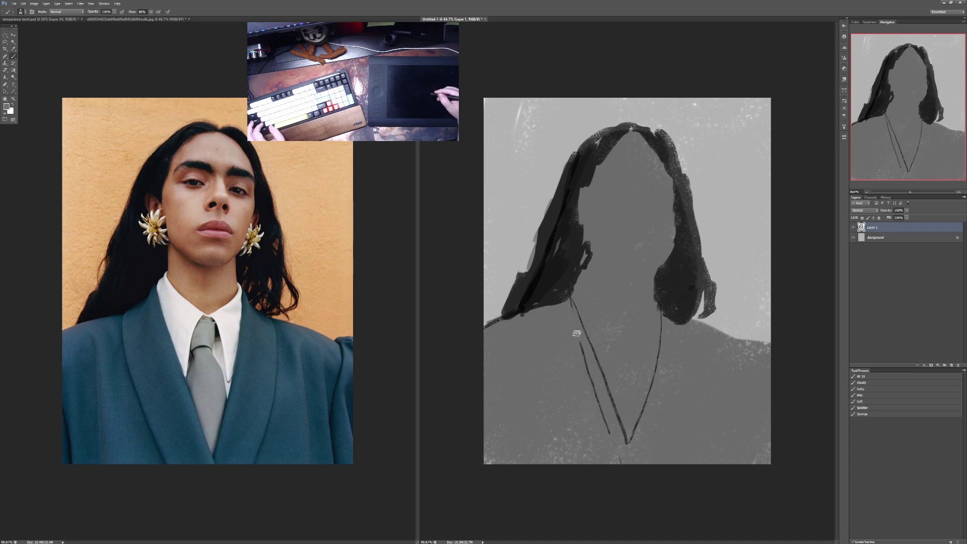
pyautogui.moveTo(593, 391); pyautogui.dragTo(594, 371)
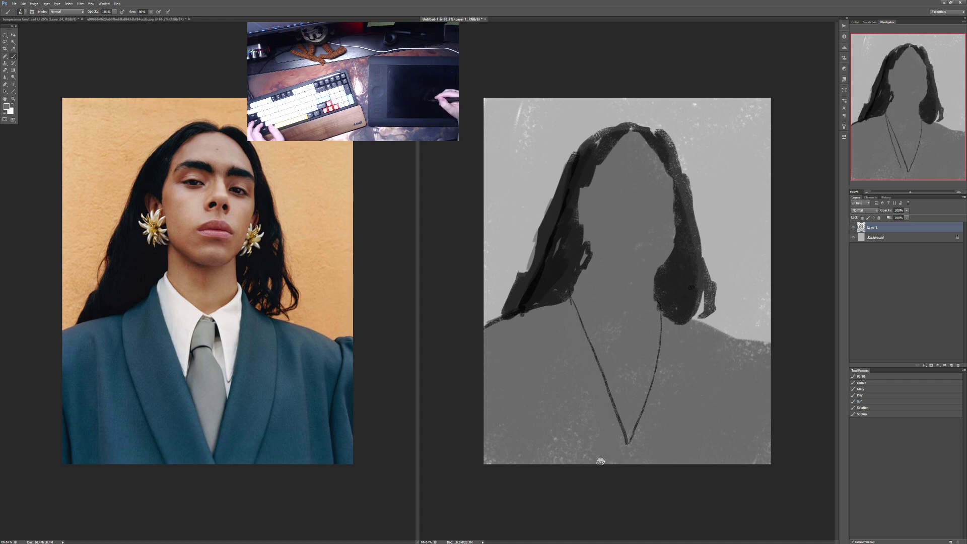
pyautogui.press('d')
pyautogui.press('4')
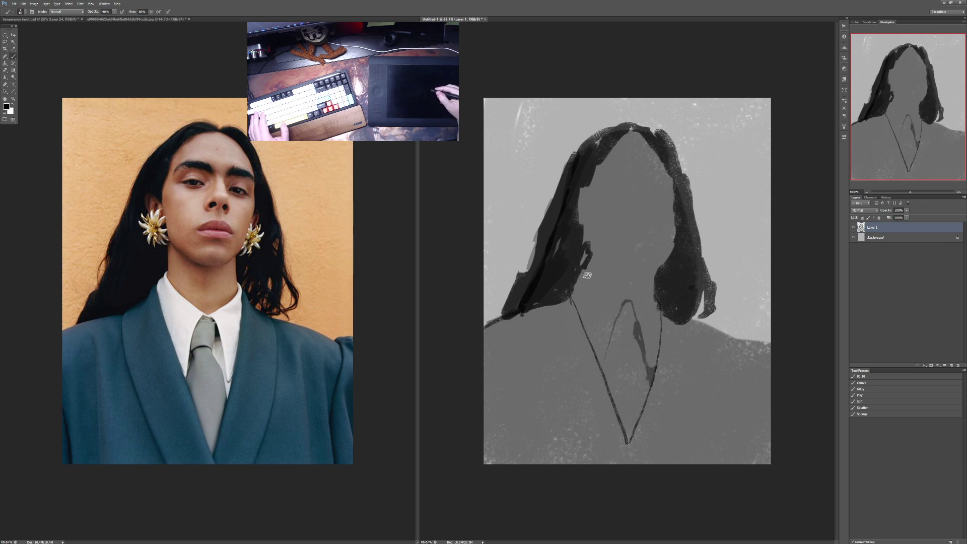
# Step: Paint dark diagonal jaw and collar strokes below the hair, redoing the first stroke
pyautogui.moveTo(588, 275); pyautogui.dragTo(621, 297)
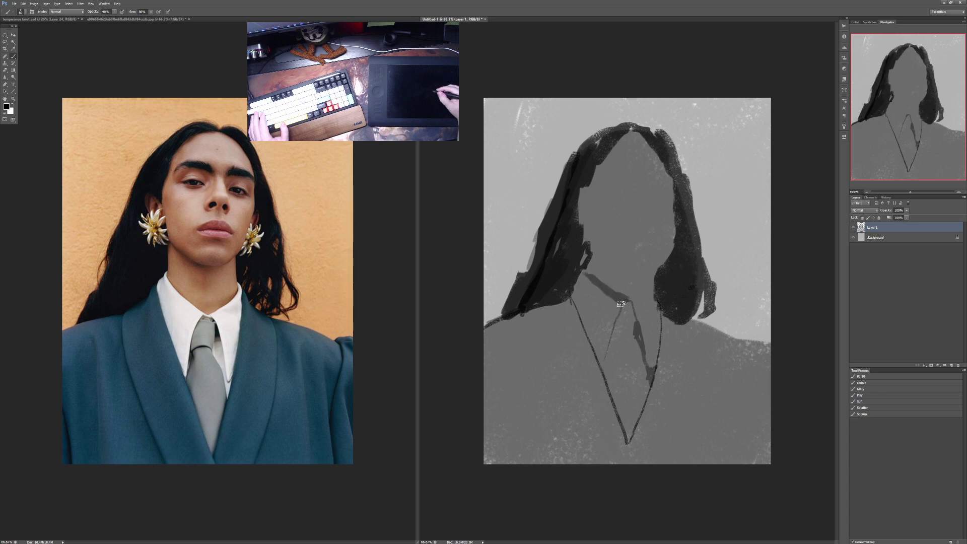
pyautogui.hotkey('ctrl', 'alt', 'z')
pyautogui.hotkey('ctrl', 'alt', 'z')
pyautogui.hotkey('ctrl', 'alt', 'z')
pyautogui.moveTo(586, 270); pyautogui.dragTo(620, 306)
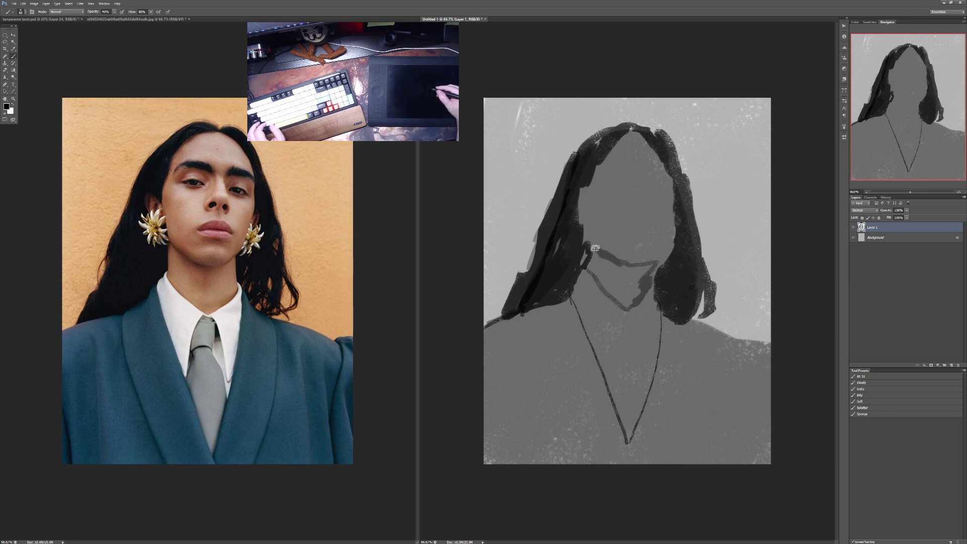
pyautogui.moveTo(656, 261); pyautogui.dragTo(674, 246)
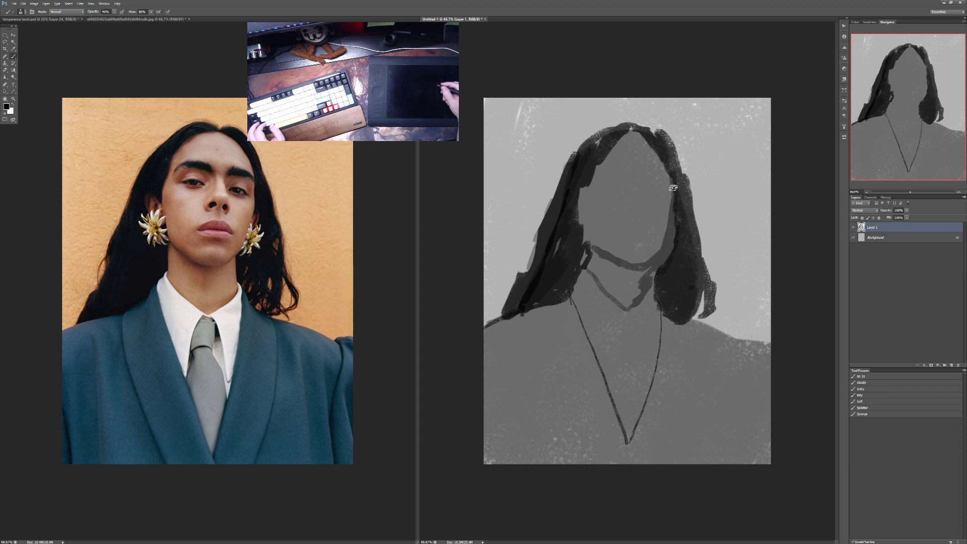
# Step: Sample a mid grey and lighten the top-left hairline at 100% opacity
pyautogui.keyDown('alt'); pyautogui.click(649, 162); pyautogui.keyUp('alt')
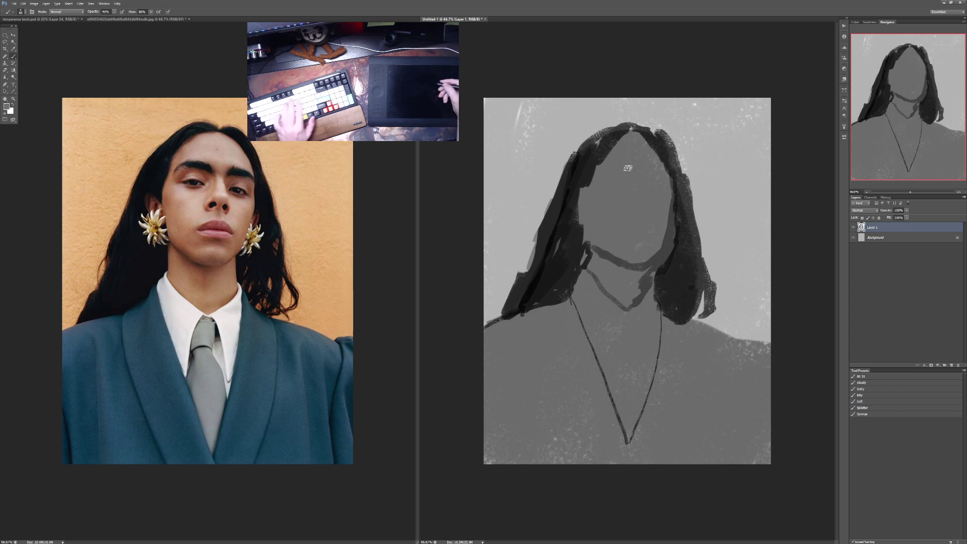
pyautogui.press('0')
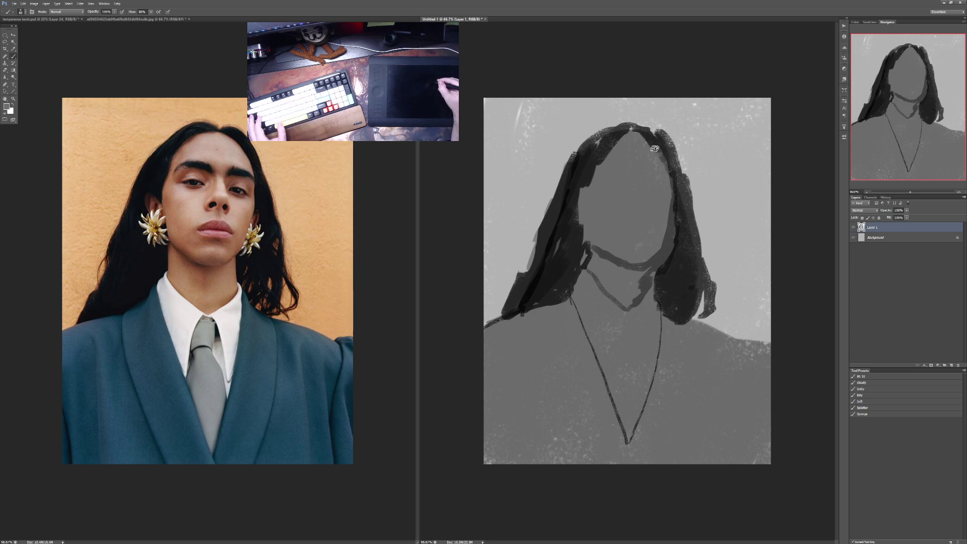
pyautogui.moveTo(623, 135); pyautogui.dragTo(627, 136)
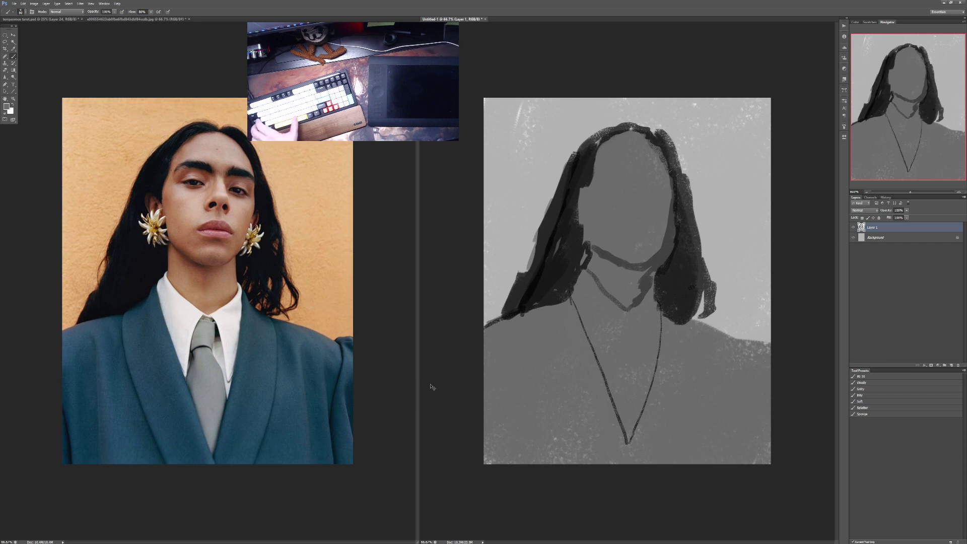
# Step: Create a new default document and paste the armored spearman illustration in as Layer 1
pyautogui.hotkey('ctrl', 'n')
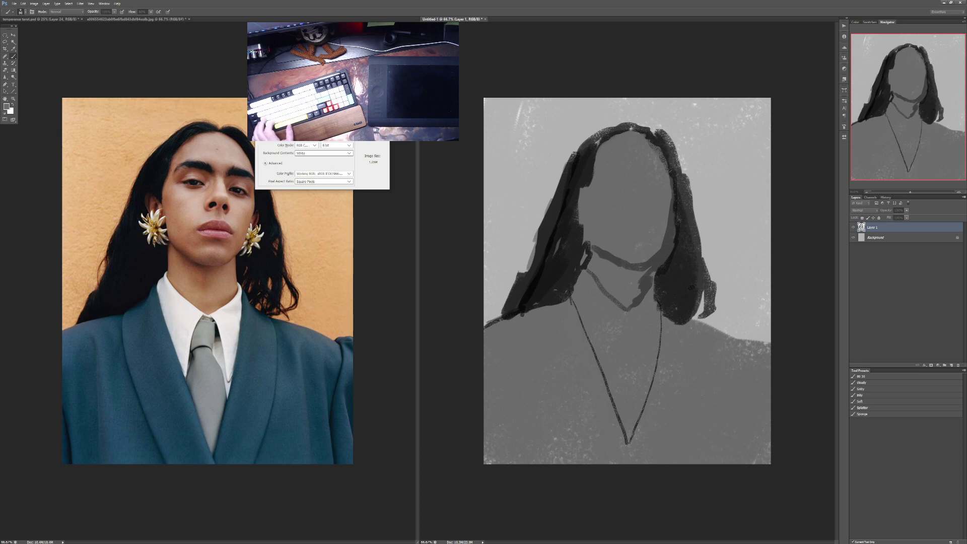
pyautogui.press('Return')
pyautogui.hotkey('ctrl', 'v')
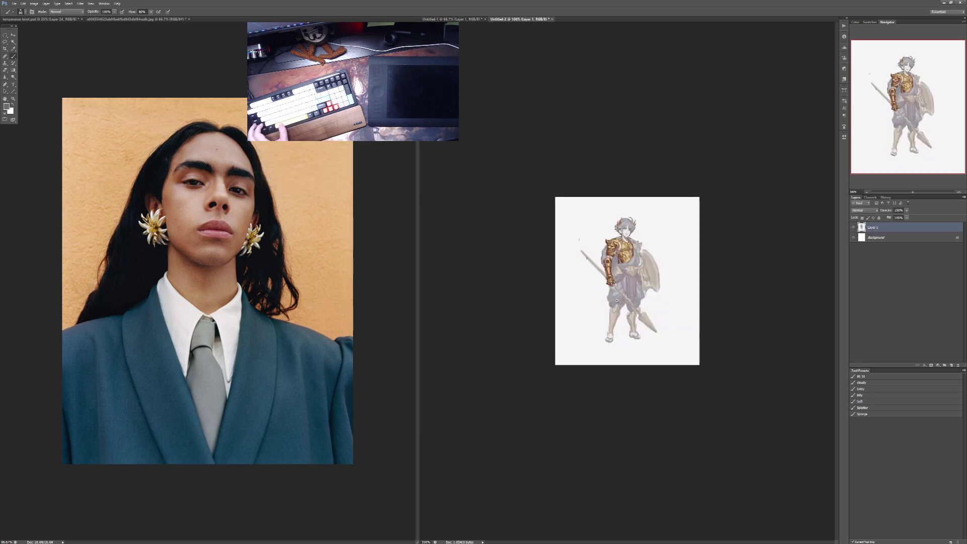
pyautogui.hotkey('ctrl', '+')
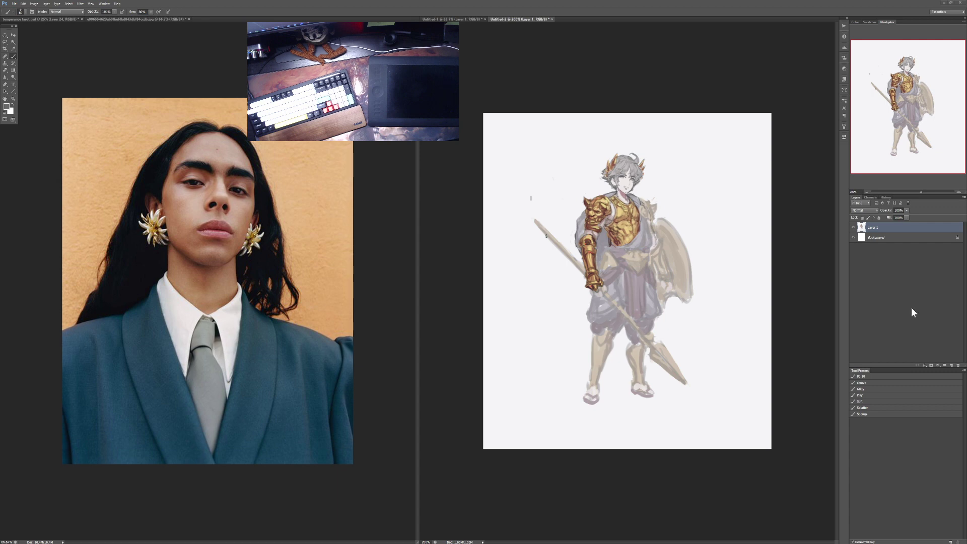
pyautogui.hotkey('ctrl', 'n')
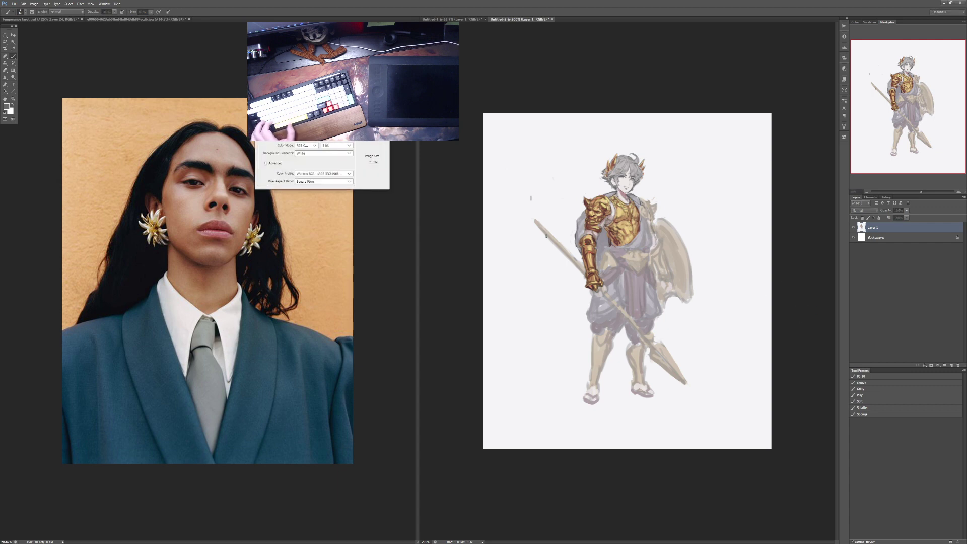
pyautogui.press('Return')
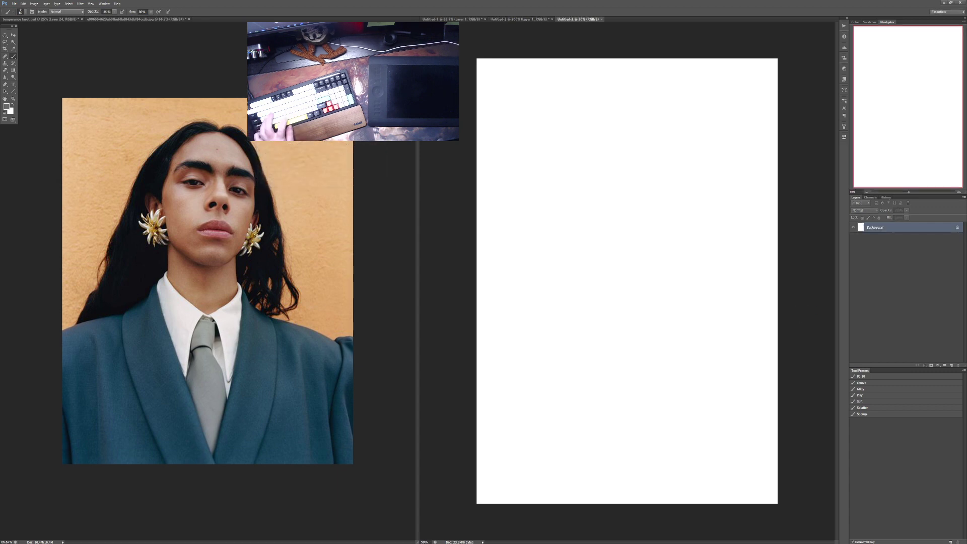
pyautogui.hotkey('ctrl', 'v')
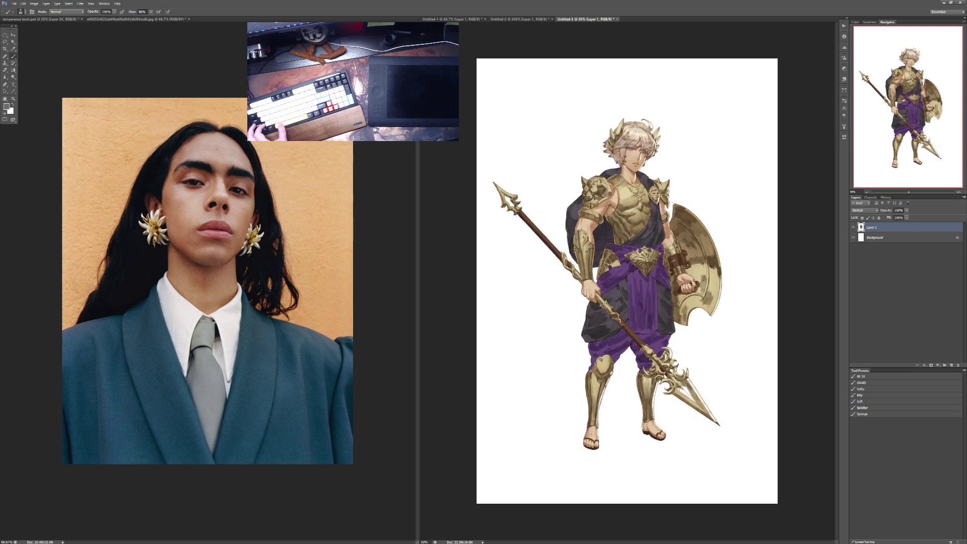
pyautogui.hotkey('ctrl', '+')
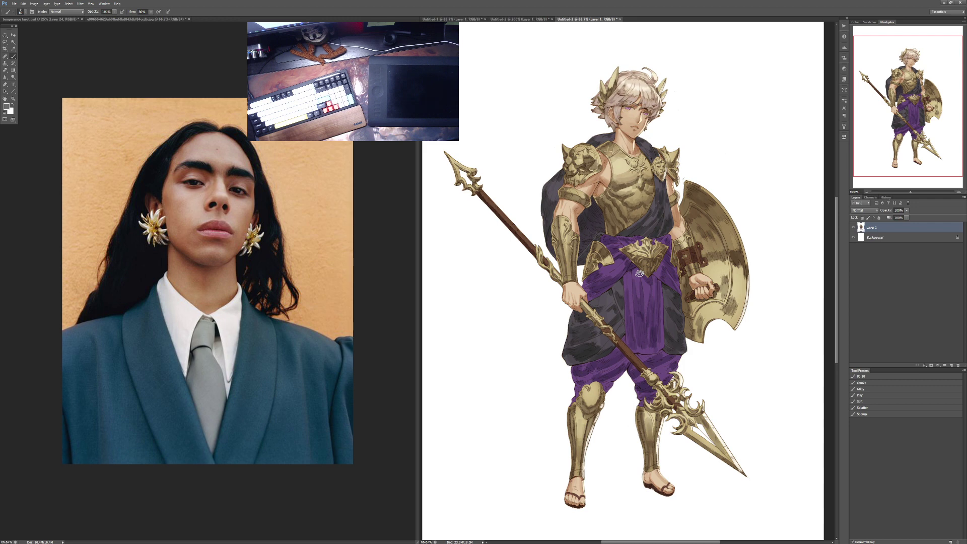
# Step: Sample the cloth's purple and paint a first purple stroke over the grey drape on new Layer 2
pyautogui.scroll(2, 654, 312)
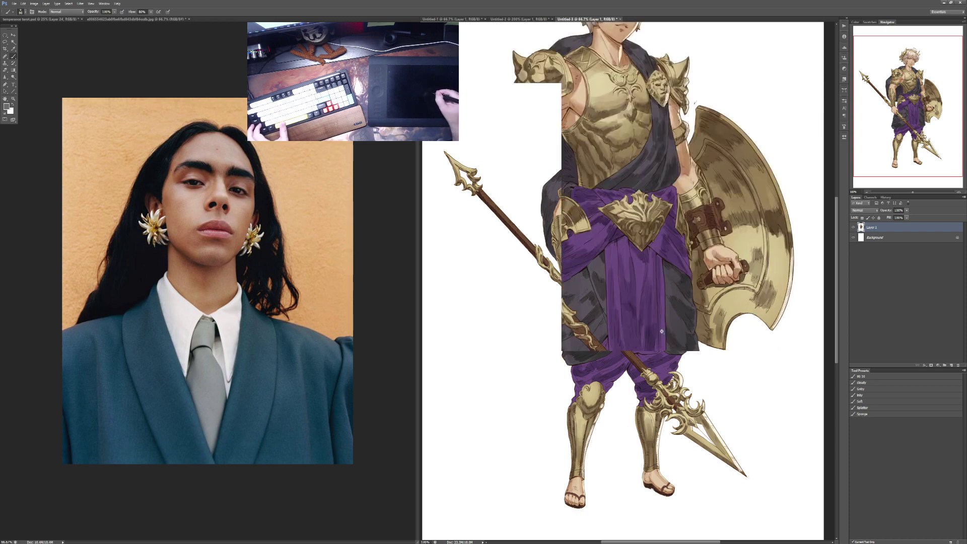
pyautogui.scroll(1, 634, 292)
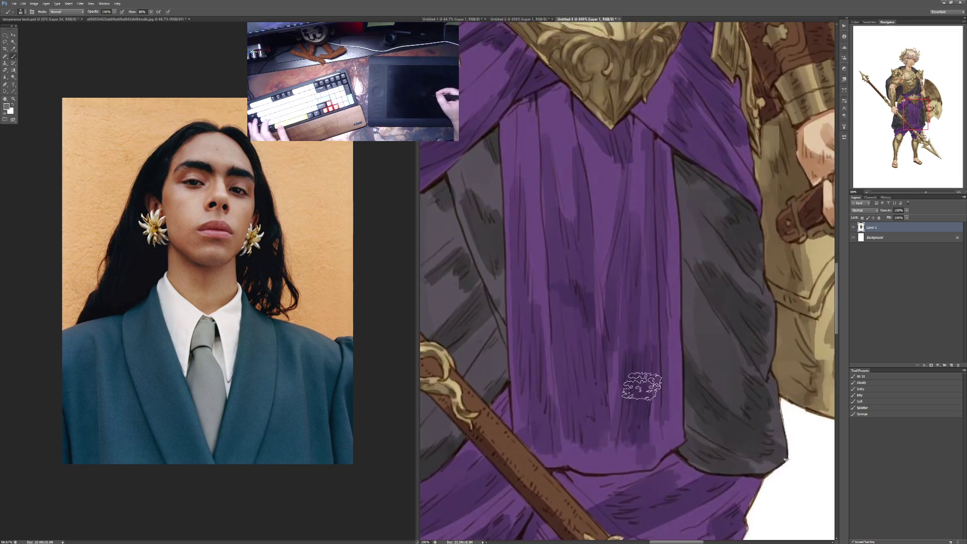
pyautogui.keyDown('alt'); pyautogui.click(612, 204); pyautogui.keyUp('alt')
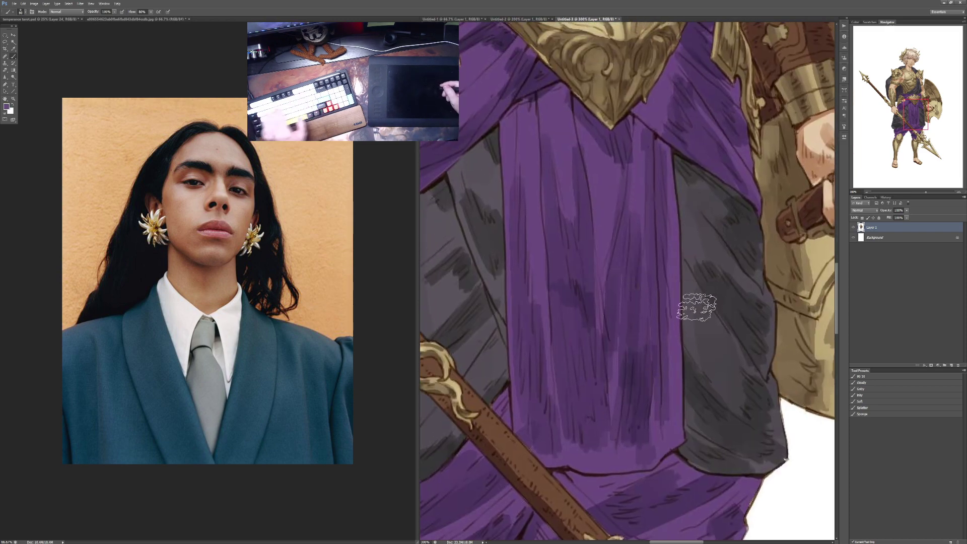
pyautogui.click(950, 366)
pyautogui.press('p')
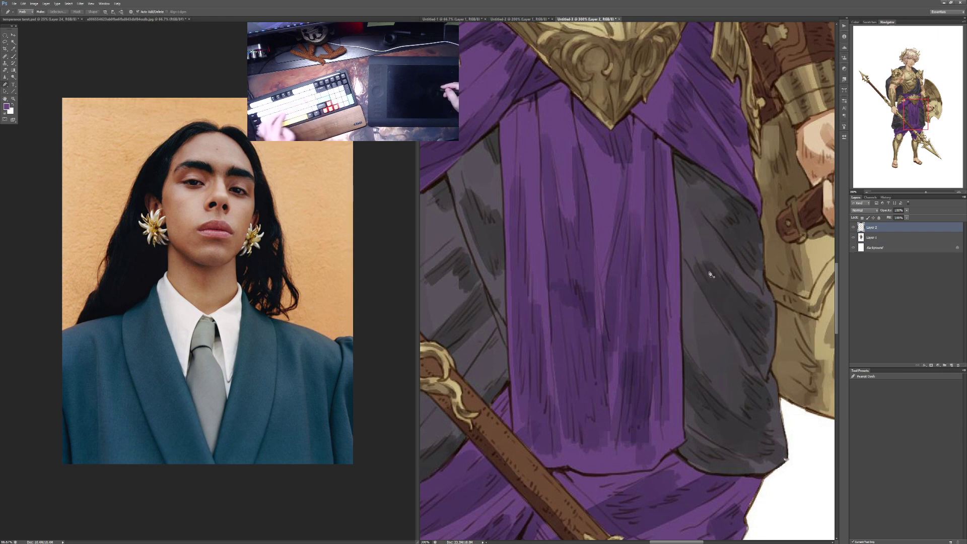
pyautogui.press('b')
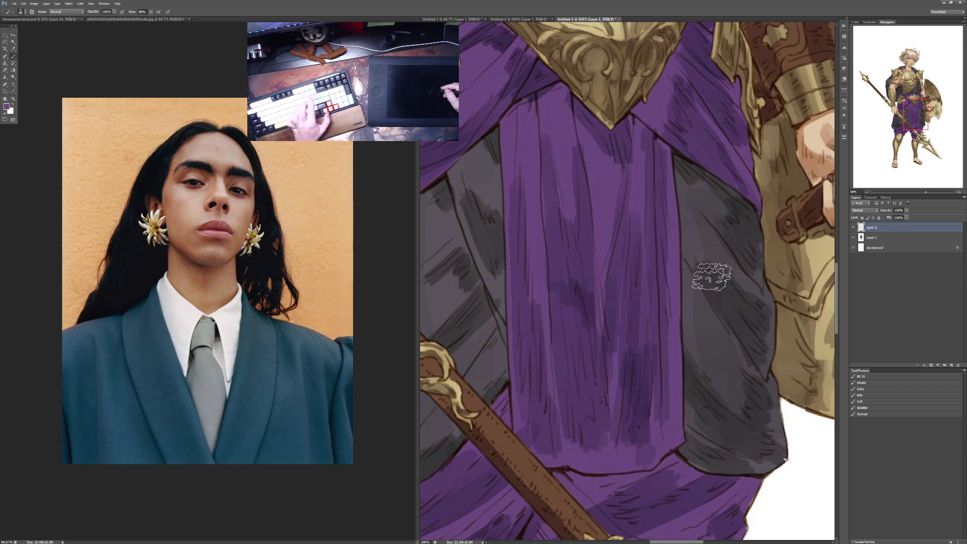
pyautogui.moveTo(712, 276)
pyautogui.mouseDown()
pyautogui.moveTo(716, 316)
pyautogui.moveTo(715, 274)
pyautogui.mouseUp()
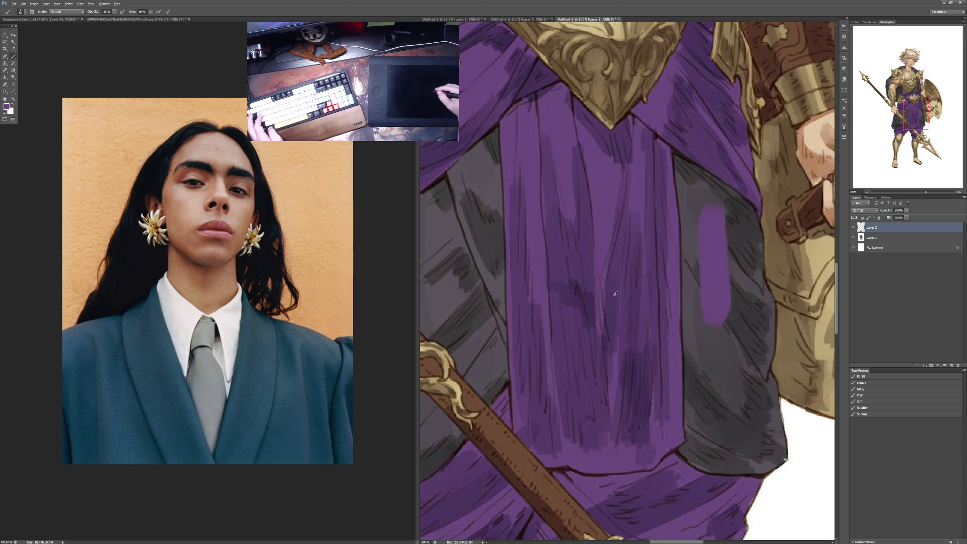
# Step: Sample a darker purple and paint it down the rest of the grey cloth
pyautogui.keyDown('alt'); pyautogui.click(617, 264); pyautogui.keyUp('alt')
pyautogui.moveTo(713, 324)
pyautogui.mouseDown()
pyautogui.moveTo(744, 340)
pyautogui.moveTo(734, 310)
pyautogui.moveTo(721, 349)
pyautogui.moveTo(743, 333)
pyautogui.mouseUp()
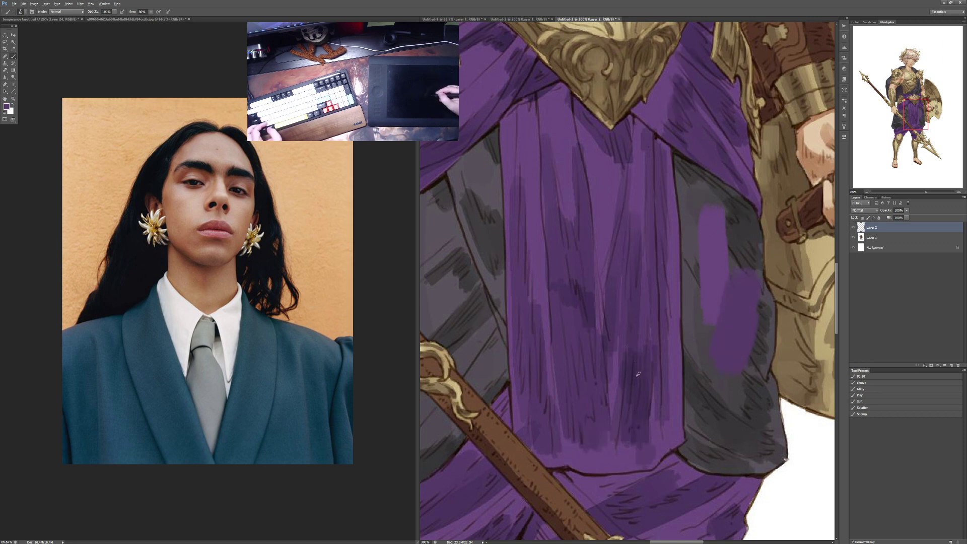
pyautogui.moveTo(715, 368)
pyautogui.mouseDown()
pyautogui.moveTo(740, 380)
pyautogui.moveTo(753, 433)
pyautogui.mouseUp()
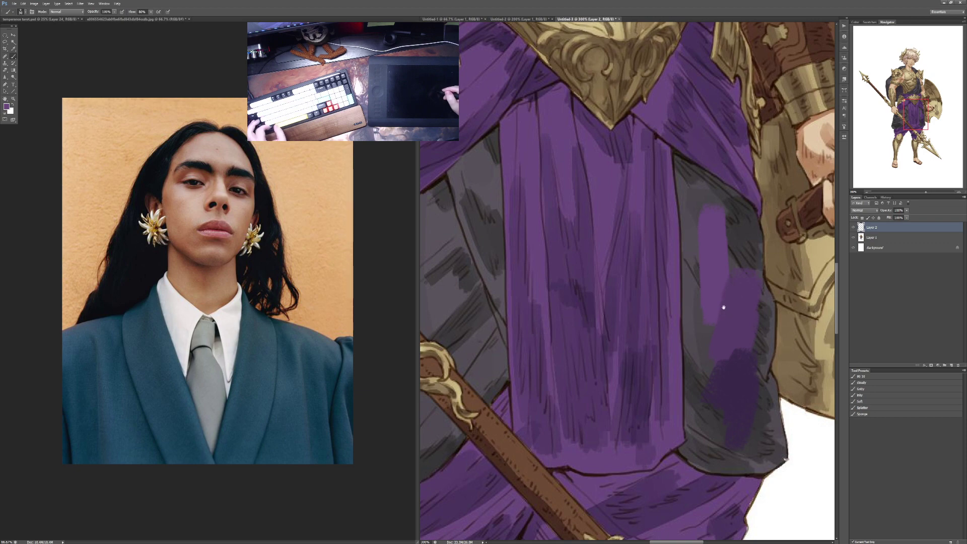
pyautogui.scroll(-2, 724, 304)
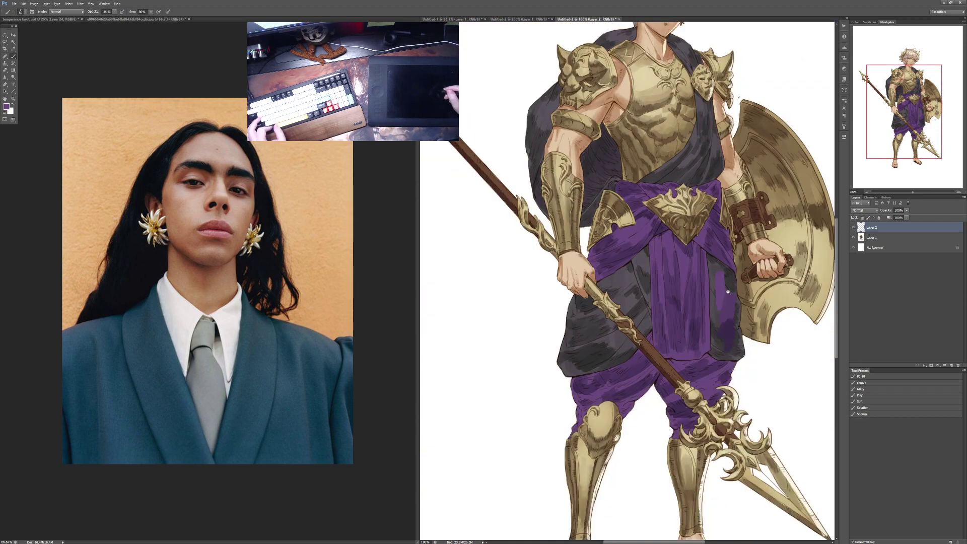
# Step: Fill an elliptical selection left of the spearman's head with solid black
pyautogui.scroll(-1, 725, 302)
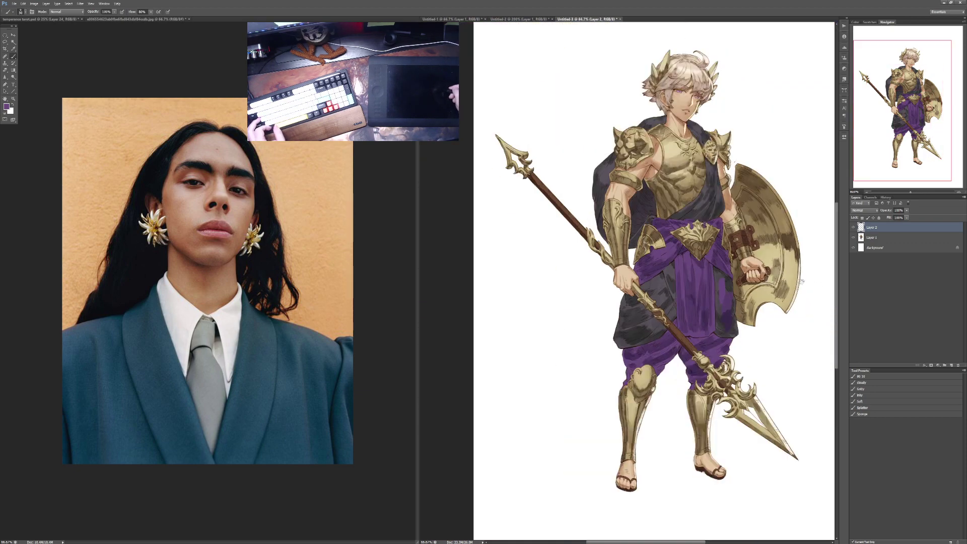
pyautogui.click(5, 39)
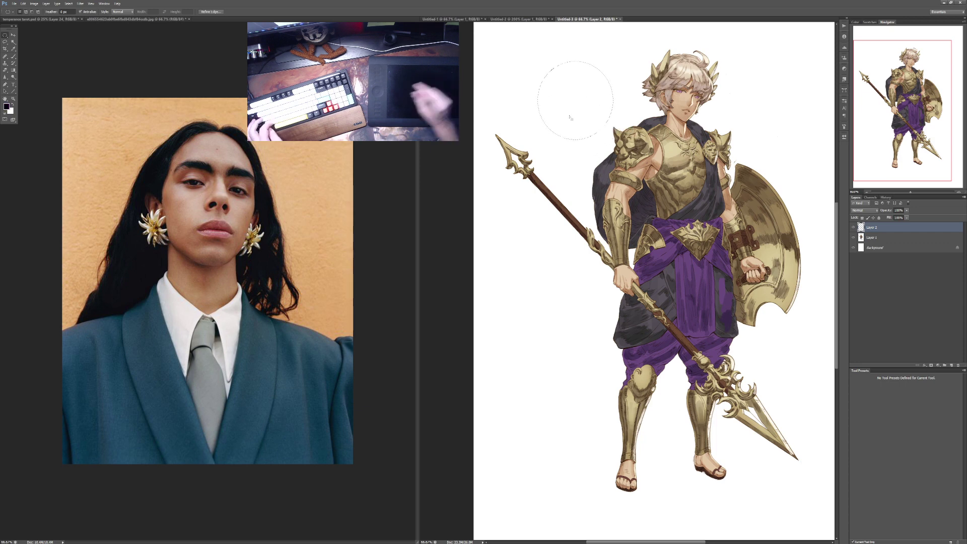
pyautogui.hotkey('alt', 'BackSpace')
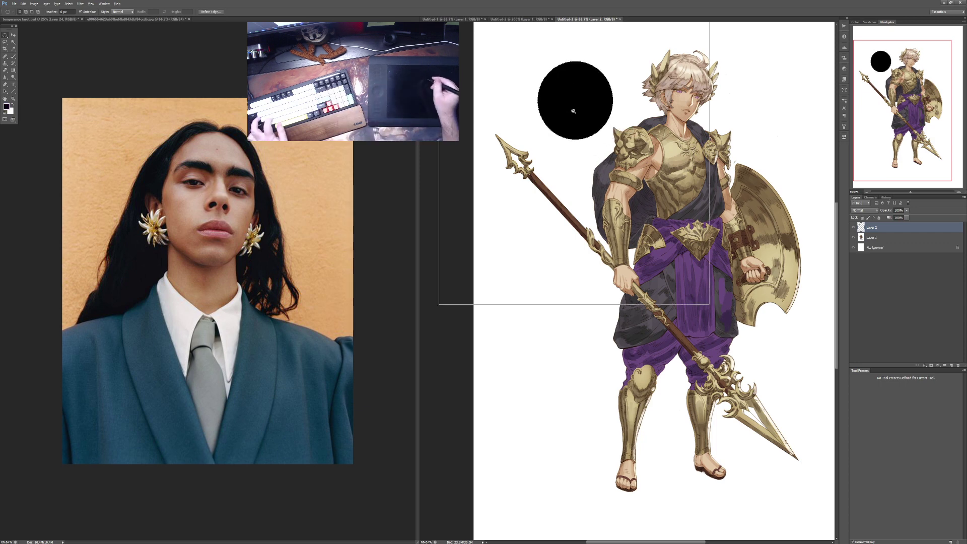
pyautogui.scroll(1, 575, 111)
pyautogui.scroll(1, 567, 174)
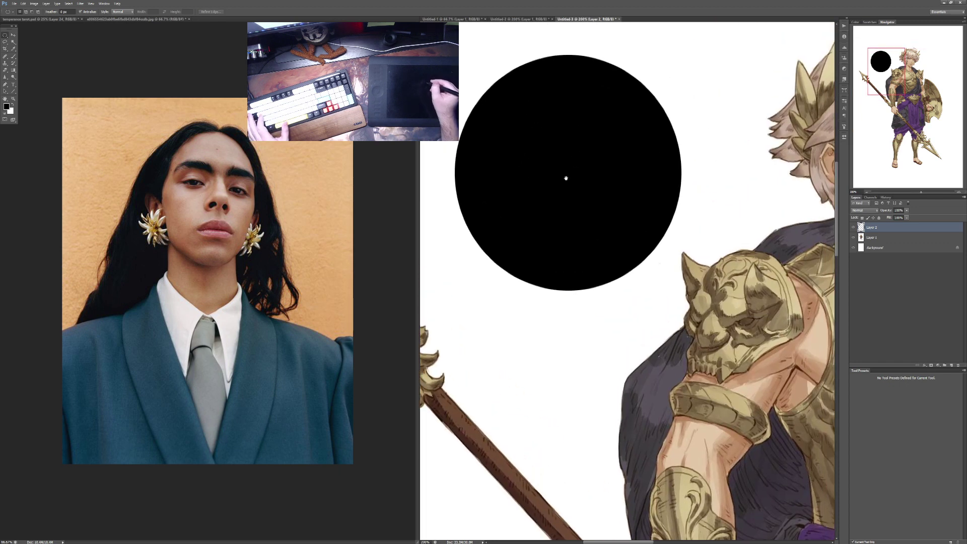
# Step: Paint a soft white highlight on the circle's upper left with an 80px brush at 30–50% opacity
pyautogui.press('b')
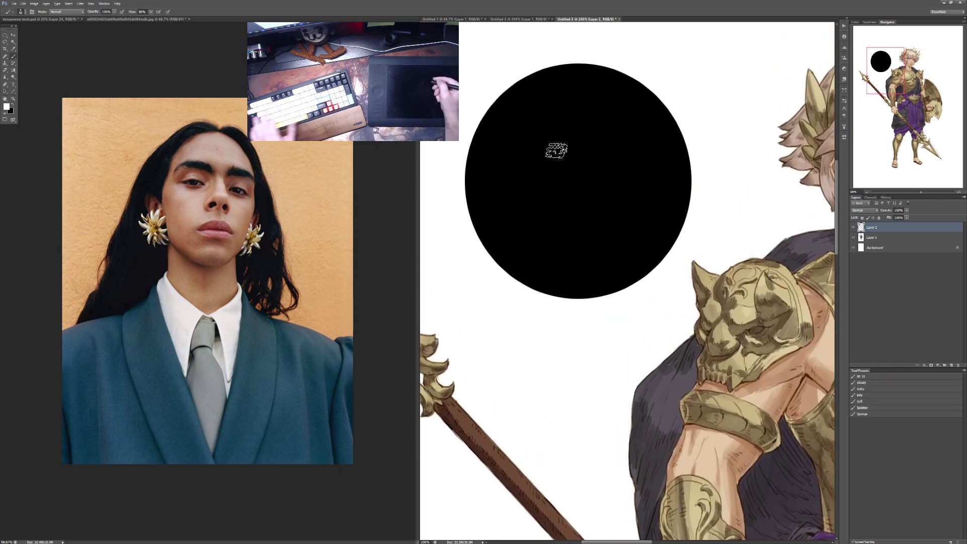
pyautogui.press('x')
pyautogui.press(']')
pyautogui.press(']')
pyautogui.press(']')
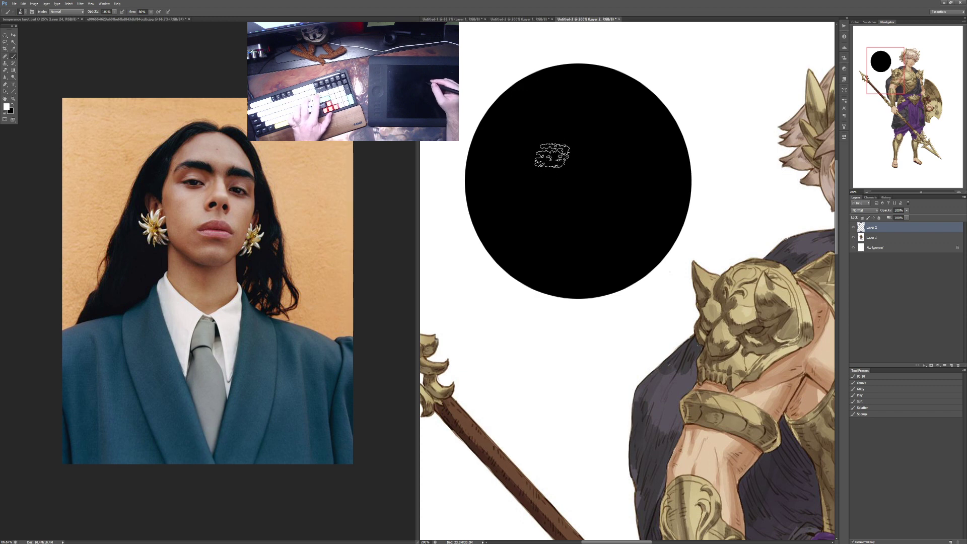
pyautogui.press('3')
pyautogui.moveTo(549, 146)
pyautogui.mouseDown()
pyautogui.moveTo(526, 140)
pyautogui.moveTo(554, 156)
pyautogui.moveTo(552, 99)
pyautogui.moveTo(518, 121)
pyautogui.moveTo(526, 168)
pyautogui.moveTo(577, 134)
pyautogui.moveTo(547, 89)
pyautogui.moveTo(512, 153)
pyautogui.moveTo(523, 162)
pyautogui.moveTo(549, 127)
pyautogui.moveTo(517, 149)
pyautogui.moveTo(572, 164)
pyautogui.moveTo(587, 89)
pyautogui.moveTo(578, 174)
pyautogui.moveTo(509, 185)
pyautogui.moveTo(513, 200)
pyautogui.moveTo(509, 160)
pyautogui.moveTo(501, 167)
pyautogui.moveTo(492, 157)
pyautogui.moveTo(510, 114)
pyautogui.mouseUp()
pyautogui.keyDown('alt'); pyautogui.click(504, 195); pyautogui.keyUp('alt')
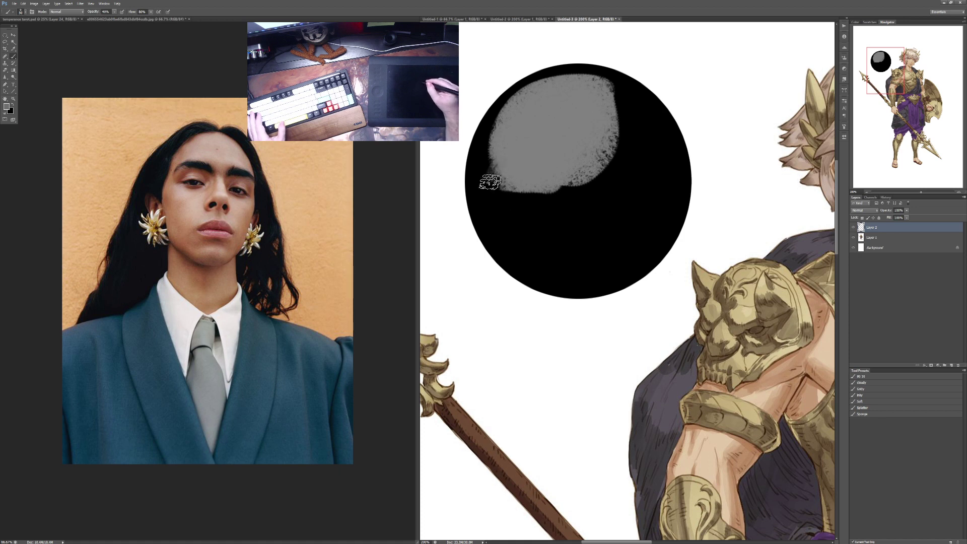
pyautogui.press('5')
pyautogui.moveTo(512, 199)
pyautogui.mouseDown()
pyautogui.moveTo(488, 162)
pyautogui.moveTo(509, 185)
pyautogui.moveTo(510, 170)
pyautogui.moveTo(527, 191)
pyautogui.moveTo(527, 182)
pyautogui.moveTo(529, 199)
pyautogui.moveTo(504, 199)
pyautogui.moveTo(554, 209)
pyautogui.moveTo(541, 218)
pyautogui.moveTo(559, 167)
pyautogui.moveTo(552, 181)
pyautogui.moveTo(574, 207)
pyautogui.moveTo(595, 183)
pyautogui.moveTo(605, 89)
pyautogui.moveTo(620, 123)
pyautogui.moveTo(603, 158)
pyautogui.moveTo(574, 149)
pyautogui.moveTo(599, 180)
pyautogui.moveTo(536, 209)
pyautogui.moveTo(492, 183)
pyautogui.moveTo(493, 171)
pyautogui.moveTo(497, 194)
pyautogui.moveTo(508, 186)
pyautogui.moveTo(536, 225)
pyautogui.moveTo(564, 236)
pyautogui.mouseUp()
# Step: Smooth the darker band and lighten the sphere's upper-left side at 20–50% opacity
pyautogui.press('4')
pyautogui.press(']')
pyautogui.press(']')
pyautogui.press(']')
pyautogui.press('5')
pyautogui.moveTo(552, 173)
pyautogui.mouseDown()
pyautogui.moveTo(538, 158)
pyautogui.moveTo(512, 164)
pyautogui.moveTo(509, 143)
pyautogui.moveTo(568, 140)
pyautogui.moveTo(586, 124)
pyautogui.mouseUp()
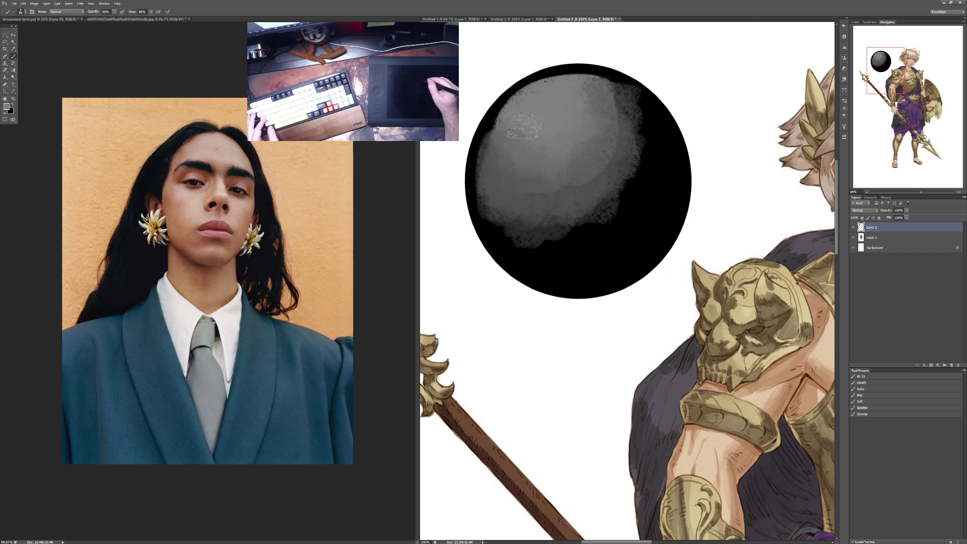
pyautogui.moveTo(514, 110)
pyautogui.mouseDown()
pyautogui.moveTo(492, 143)
pyautogui.moveTo(495, 198)
pyautogui.moveTo(513, 221)
pyautogui.moveTo(493, 170)
pyautogui.moveTo(507, 212)
pyautogui.moveTo(502, 202)
pyautogui.moveTo(541, 241)
pyautogui.moveTo(551, 222)
pyautogui.moveTo(583, 224)
pyautogui.moveTo(593, 199)
pyautogui.moveTo(616, 196)
pyautogui.moveTo(640, 164)
pyautogui.moveTo(633, 124)
pyautogui.moveTo(609, 90)
pyautogui.moveTo(619, 148)
pyautogui.moveTo(609, 148)
pyautogui.moveTo(580, 224)
pyautogui.moveTo(556, 228)
pyautogui.moveTo(532, 200)
pyautogui.moveTo(508, 203)
pyautogui.moveTo(516, 245)
pyautogui.moveTo(534, 252)
pyautogui.moveTo(539, 238)
pyautogui.moveTo(524, 233)
pyautogui.moveTo(580, 247)
pyautogui.moveTo(595, 219)
pyautogui.moveTo(540, 247)
pyautogui.moveTo(636, 178)
pyautogui.moveTo(641, 150)
pyautogui.moveTo(567, 190)
pyautogui.moveTo(578, 188)
pyautogui.moveTo(618, 108)
pyautogui.mouseUp()
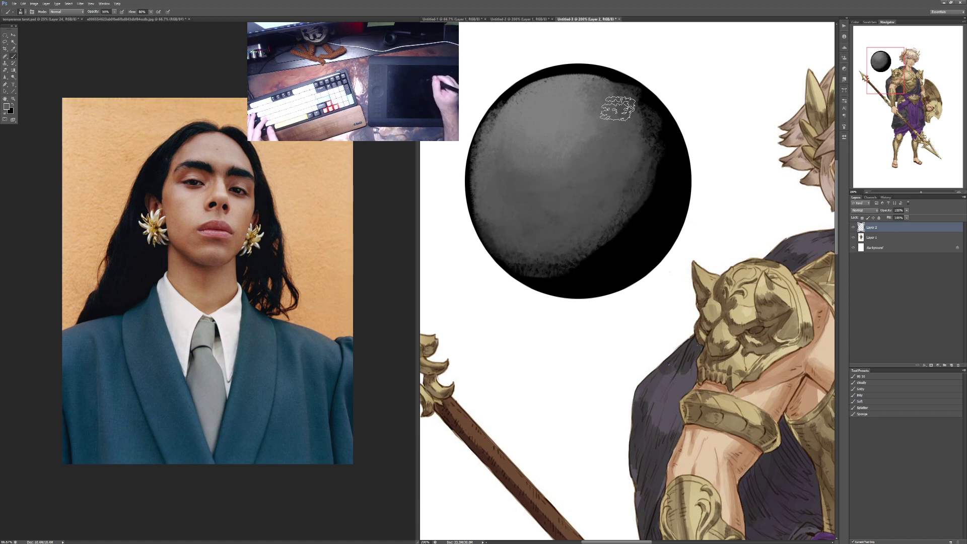
pyautogui.press('2')
pyautogui.moveTo(559, 138)
pyautogui.mouseDown()
pyautogui.moveTo(500, 158)
pyautogui.moveTo(506, 176)
pyautogui.moveTo(553, 140)
pyautogui.moveTo(588, 160)
pyautogui.moveTo(588, 139)
pyautogui.moveTo(618, 114)
pyautogui.moveTo(579, 83)
pyautogui.moveTo(595, 129)
pyautogui.moveTo(569, 164)
pyautogui.moveTo(523, 174)
pyautogui.moveTo(489, 155)
pyautogui.moveTo(515, 132)
pyautogui.moveTo(527, 198)
pyautogui.moveTo(577, 175)
pyautogui.moveTo(520, 187)
pyautogui.moveTo(573, 174)
pyautogui.moveTo(567, 111)
pyautogui.moveTo(605, 97)
pyautogui.moveTo(544, 96)
pyautogui.mouseUp()
# Step: Lighten the sphere's left, top and upper-right edges with a smaller brush at 40% opacity
pyautogui.press('[')
pyautogui.press('[')
pyautogui.press('[')
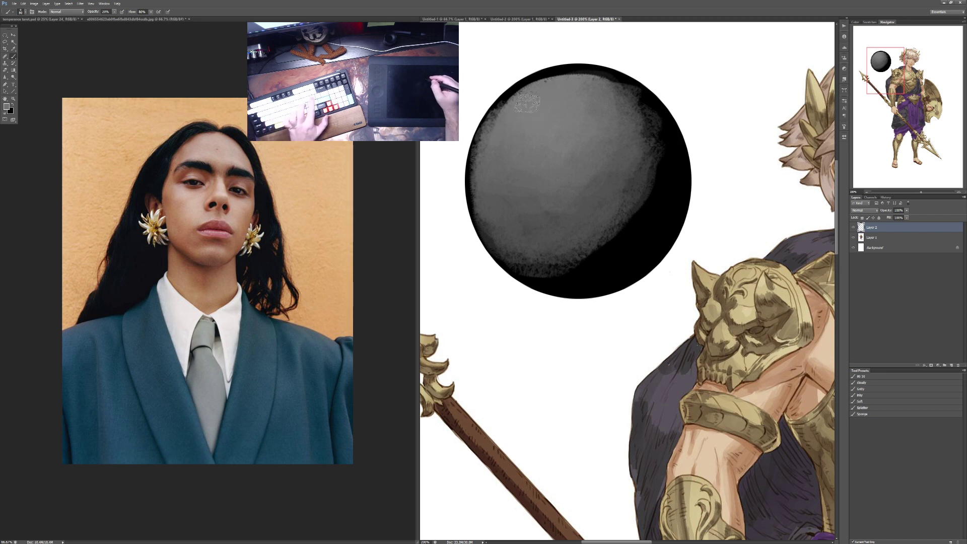
pyautogui.press('4')
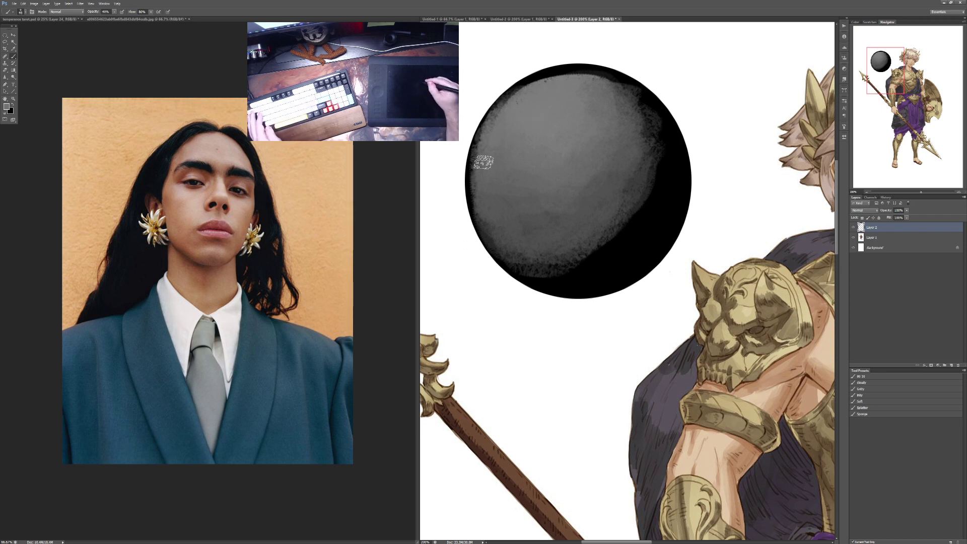
pyautogui.moveTo(508, 104); pyautogui.dragTo(478, 201)
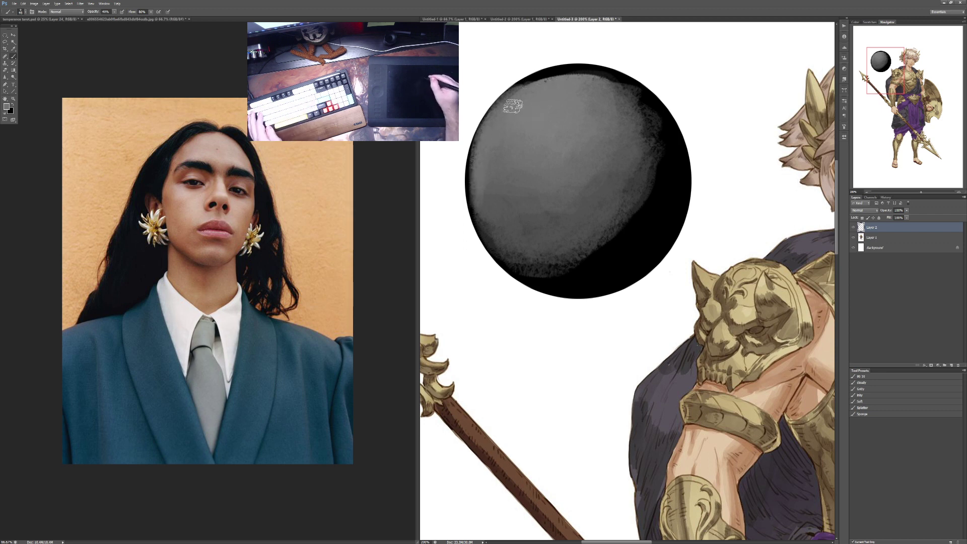
pyautogui.moveTo(527, 86)
pyautogui.mouseDown()
pyautogui.moveTo(577, 70)
pyautogui.moveTo(540, 82)
pyautogui.moveTo(608, 86)
pyautogui.mouseUp()
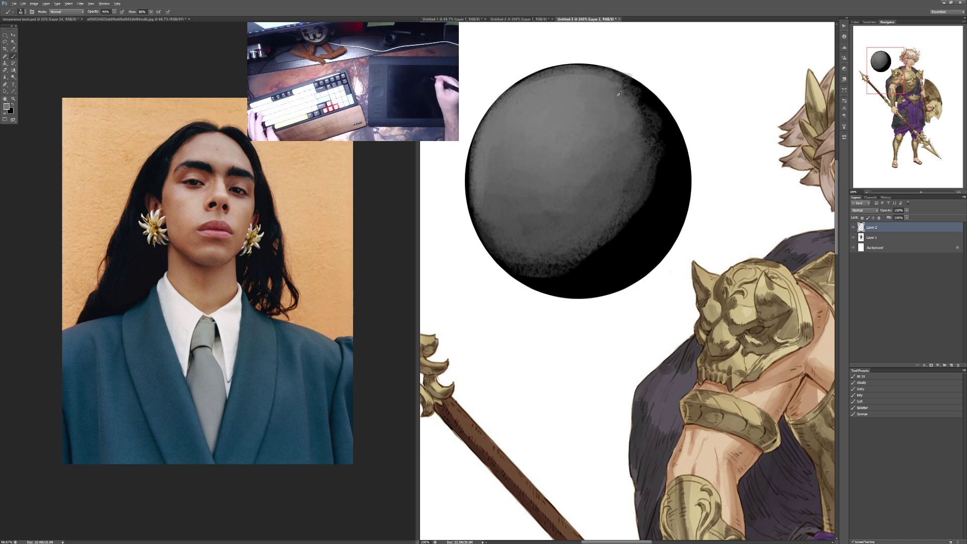
pyautogui.moveTo(623, 98)
pyautogui.mouseDown()
pyautogui.moveTo(651, 110)
pyautogui.moveTo(648, 142)
pyautogui.moveTo(620, 95)
pyautogui.moveTo(621, 125)
pyautogui.mouseUp()
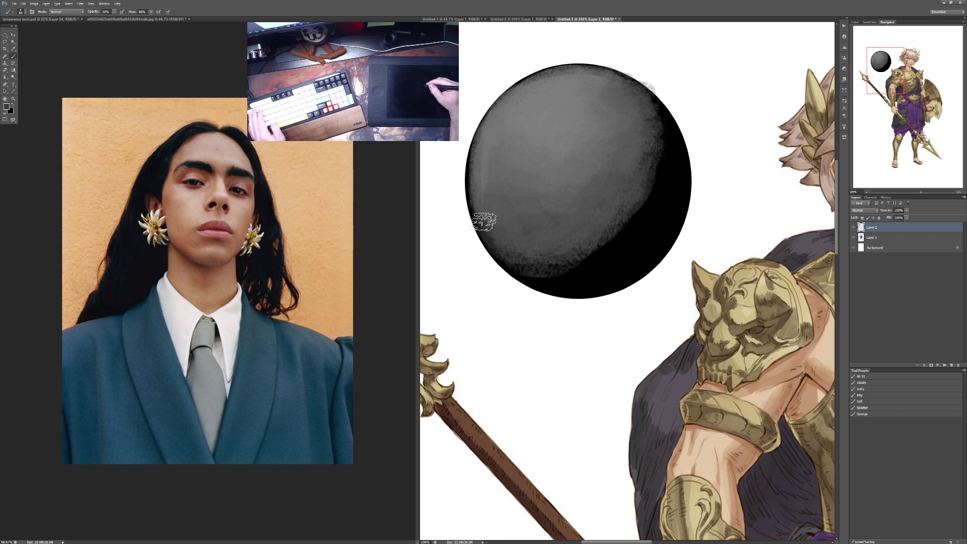
pyautogui.press('2')
pyautogui.keyDown('alt'); pyautogui.click(479, 163); pyautogui.keyUp('alt')
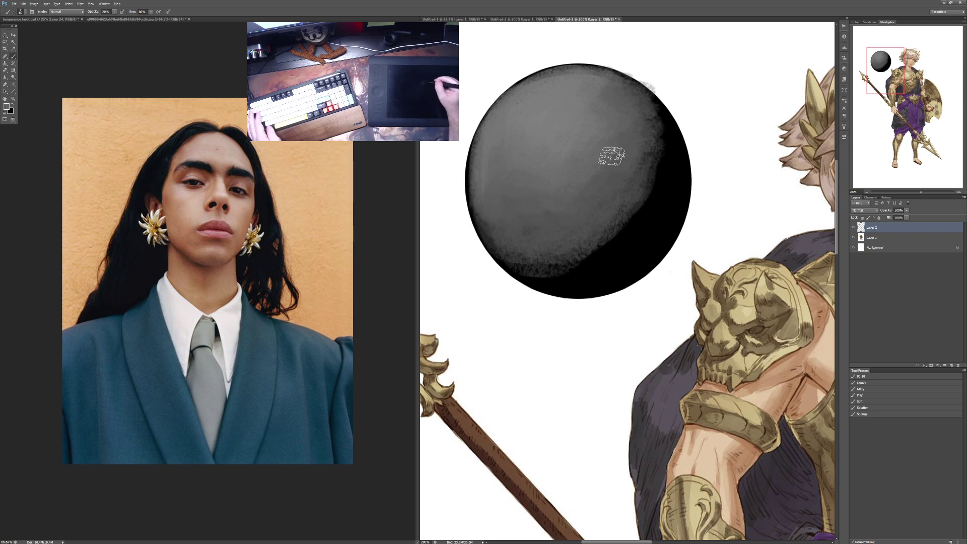
# Step: With the Soft low-flow brush, darken the lower right in black and blend sampled greys across the sphere
pyautogui.click(870, 401)
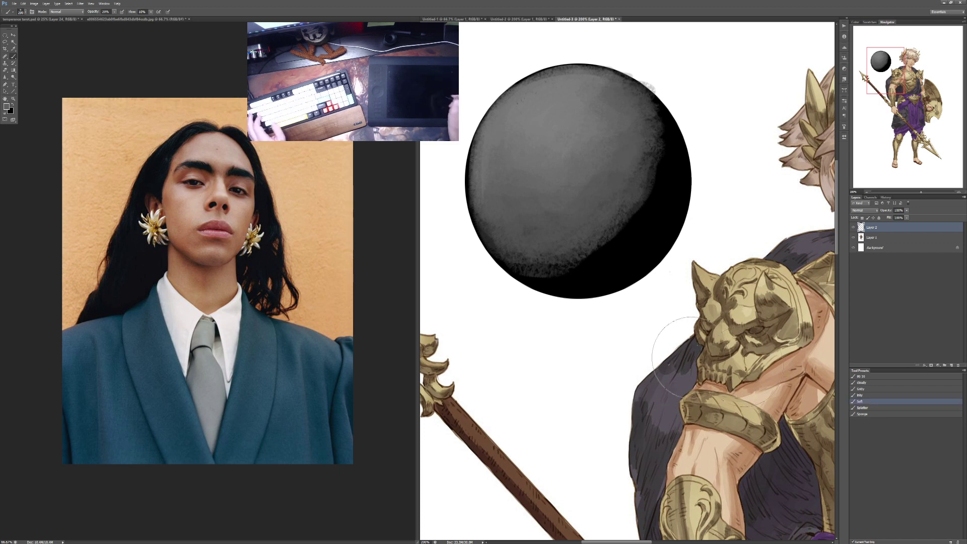
pyautogui.keyDown('alt'); pyautogui.click(629, 236); pyautogui.keyUp('alt')
pyautogui.press('0')
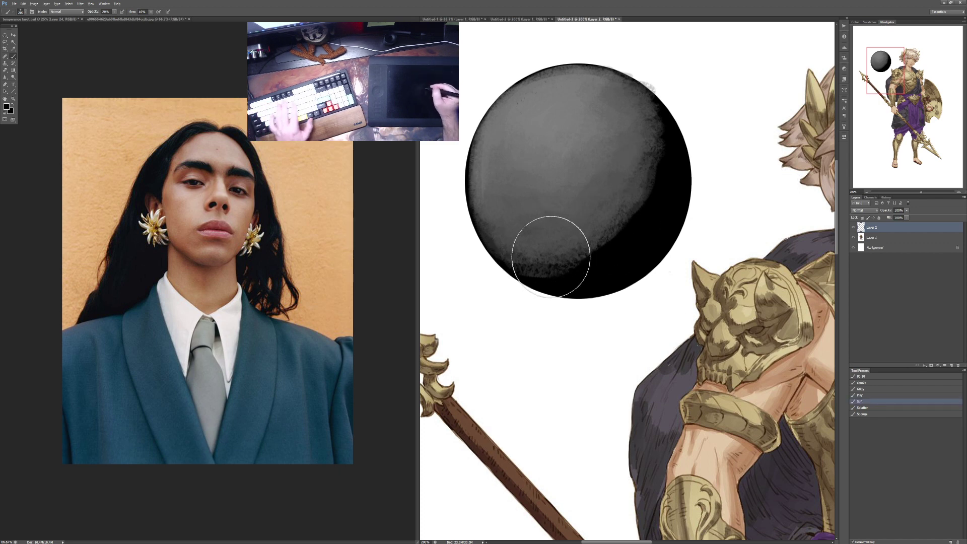
pyautogui.moveTo(605, 222)
pyautogui.mouseDown()
pyautogui.moveTo(634, 158)
pyautogui.moveTo(573, 243)
pyautogui.moveTo(622, 216)
pyautogui.mouseUp()
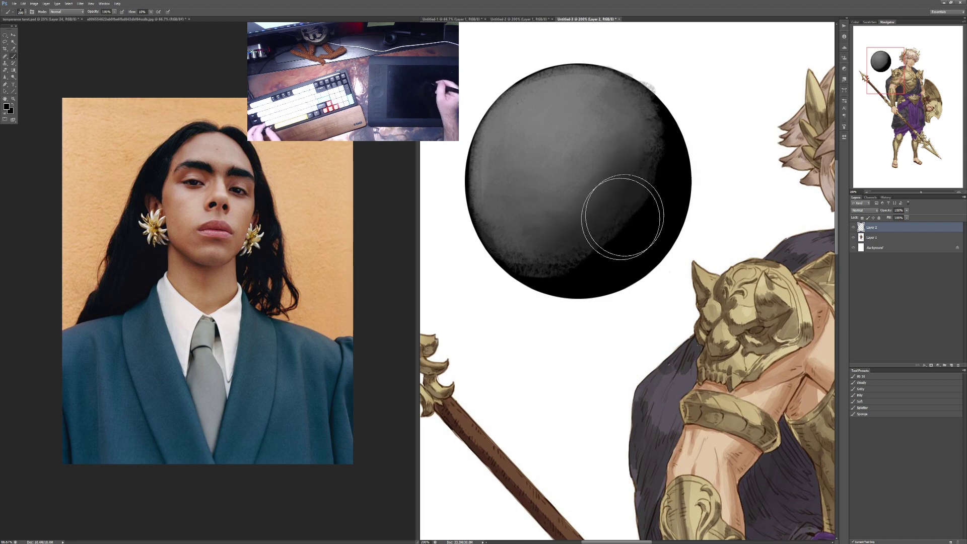
pyautogui.keyDown('alt'); pyautogui.click(581, 180); pyautogui.keyUp('alt')
pyautogui.moveTo(581, 179)
pyautogui.mouseDown()
pyautogui.moveTo(621, 134)
pyautogui.moveTo(604, 179)
pyautogui.moveTo(556, 225)
pyautogui.moveTo(598, 223)
pyautogui.moveTo(625, 149)
pyautogui.moveTo(604, 111)
pyautogui.moveTo(636, 121)
pyautogui.moveTo(615, 201)
pyautogui.mouseUp()
pyautogui.keyDown('alt'); pyautogui.click(557, 159); pyautogui.keyUp('alt')
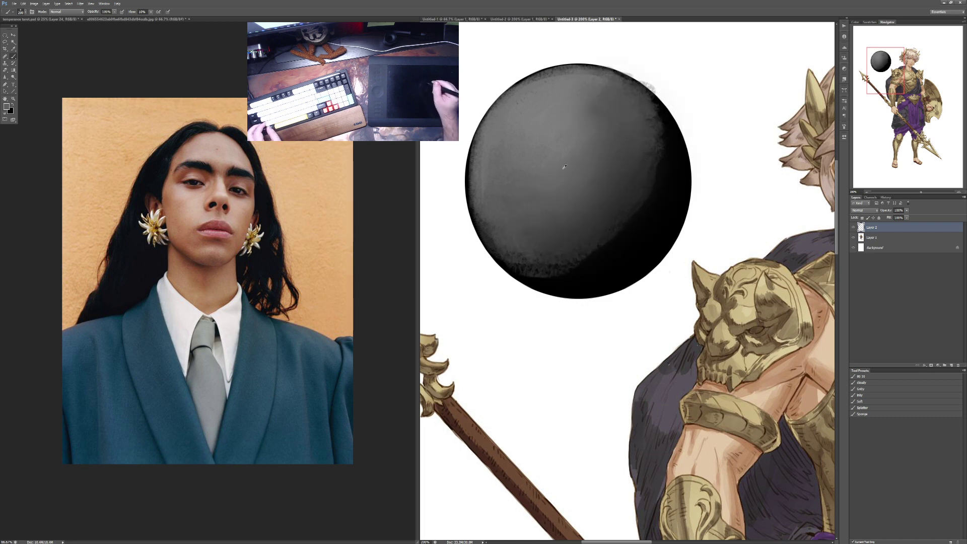
pyautogui.moveTo(575, 151)
pyautogui.mouseDown()
pyautogui.moveTo(598, 108)
pyautogui.moveTo(602, 135)
pyautogui.moveTo(579, 176)
pyautogui.moveTo(526, 178)
pyautogui.moveTo(529, 200)
pyautogui.moveTo(504, 165)
pyautogui.moveTo(550, 223)
pyautogui.moveTo(624, 167)
pyautogui.moveTo(623, 141)
pyautogui.moveTo(583, 244)
pyautogui.moveTo(630, 206)
pyautogui.moveTo(573, 251)
pyautogui.moveTo(639, 195)
pyautogui.moveTo(584, 253)
pyautogui.moveTo(647, 172)
pyautogui.moveTo(557, 258)
pyautogui.moveTo(594, 142)
pyautogui.mouseUp()
# Step: Paint textured white strokes on the sphere's upper left with the Sponge brush at 40% opacity
pyautogui.click(881, 414)
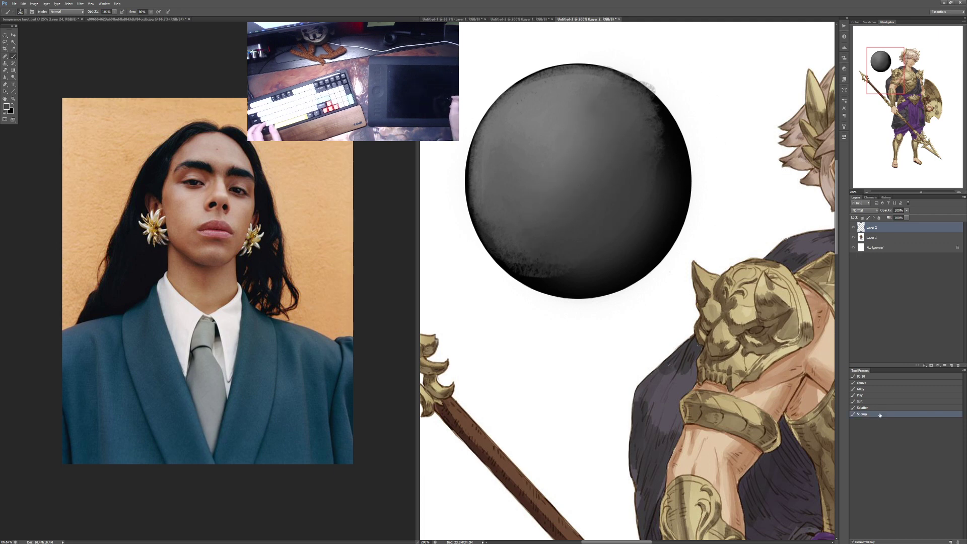
pyautogui.press('x')
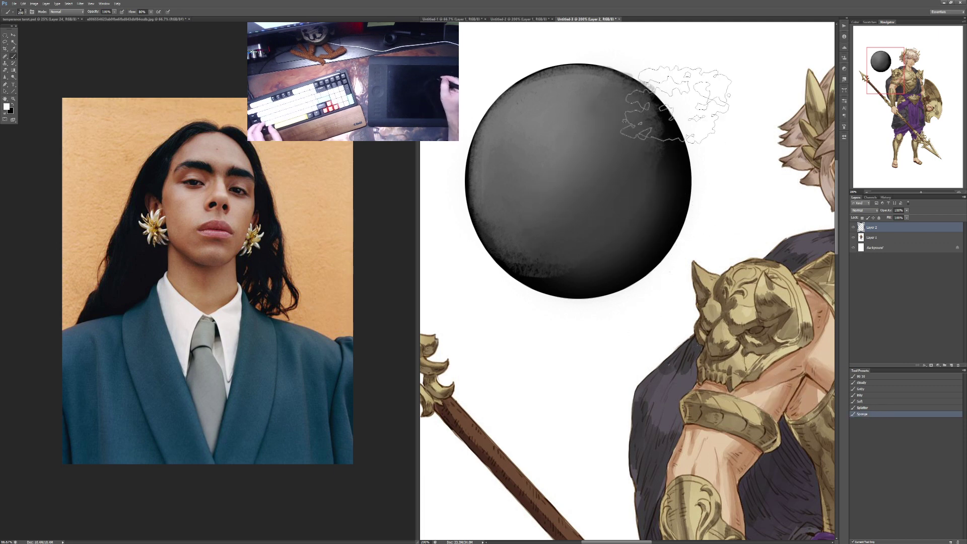
pyautogui.moveTo(546, 134); pyautogui.dragTo(612, 140)
pyautogui.hotkey('ctrl', 'd')
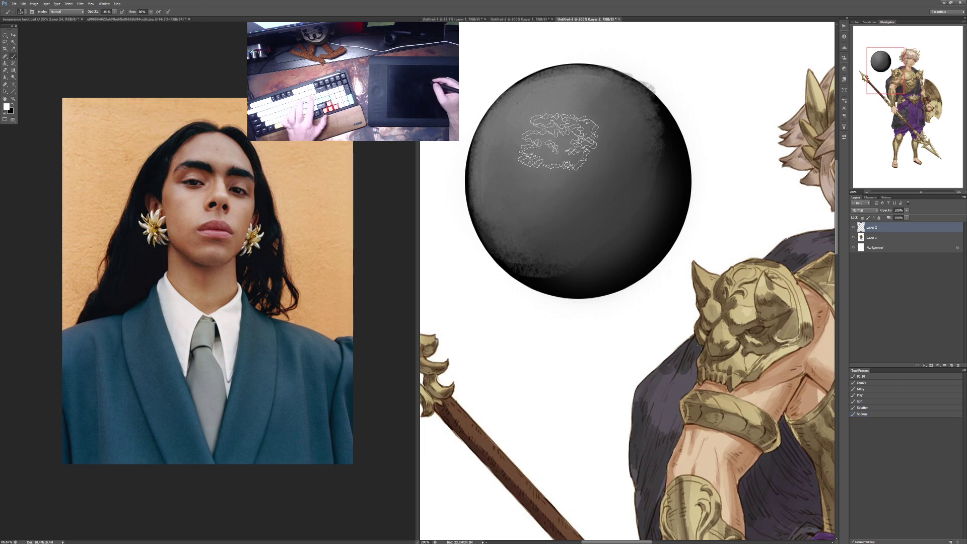
pyautogui.press('4')
pyautogui.moveTo(512, 139)
pyautogui.mouseDown()
pyautogui.moveTo(537, 117)
pyautogui.moveTo(534, 140)
pyautogui.moveTo(541, 128)
pyautogui.moveTo(529, 139)
pyautogui.moveTo(538, 100)
pyautogui.moveTo(528, 127)
pyautogui.moveTo(540, 152)
pyautogui.moveTo(539, 107)
pyautogui.moveTo(534, 151)
pyautogui.moveTo(512, 152)
pyautogui.moveTo(554, 162)
pyautogui.moveTo(579, 111)
pyautogui.moveTo(520, 116)
pyautogui.moveTo(521, 173)
pyautogui.moveTo(563, 93)
pyautogui.moveTo(549, 173)
pyautogui.moveTo(502, 173)
pyautogui.moveTo(586, 122)
pyautogui.moveTo(557, 108)
pyautogui.moveTo(580, 92)
pyautogui.moveTo(574, 150)
pyautogui.moveTo(557, 174)
pyautogui.moveTo(533, 179)
pyautogui.moveTo(503, 153)
pyautogui.moveTo(503, 183)
pyautogui.moveTo(515, 103)
pyautogui.moveTo(493, 170)
pyautogui.moveTo(507, 202)
pyautogui.moveTo(538, 183)
pyautogui.moveTo(549, 197)
pyautogui.moveTo(586, 176)
pyautogui.moveTo(602, 132)
pyautogui.moveTo(586, 102)
pyautogui.moveTo(565, 90)
pyautogui.moveTo(526, 98)
pyautogui.moveTo(542, 92)
pyautogui.moveTo(609, 114)
pyautogui.moveTo(593, 84)
pyautogui.moveTo(556, 175)
pyautogui.mouseUp()
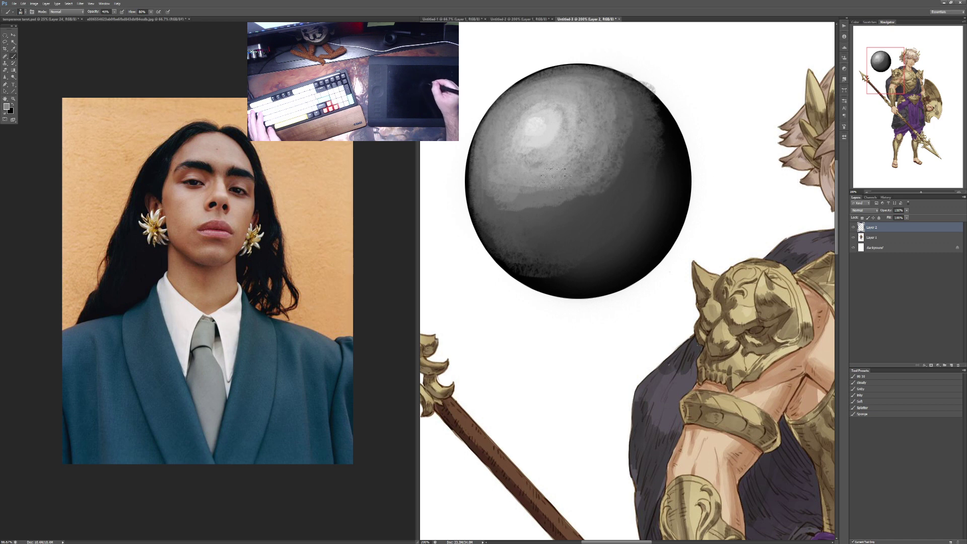
# Step: Blend mid-grey across the sphere's middle and lower middle, then recentre the view
pyautogui.moveTo(566, 136)
pyautogui.mouseDown()
pyautogui.moveTo(543, 133)
pyautogui.moveTo(538, 119)
pyautogui.moveTo(568, 111)
pyautogui.mouseUp()
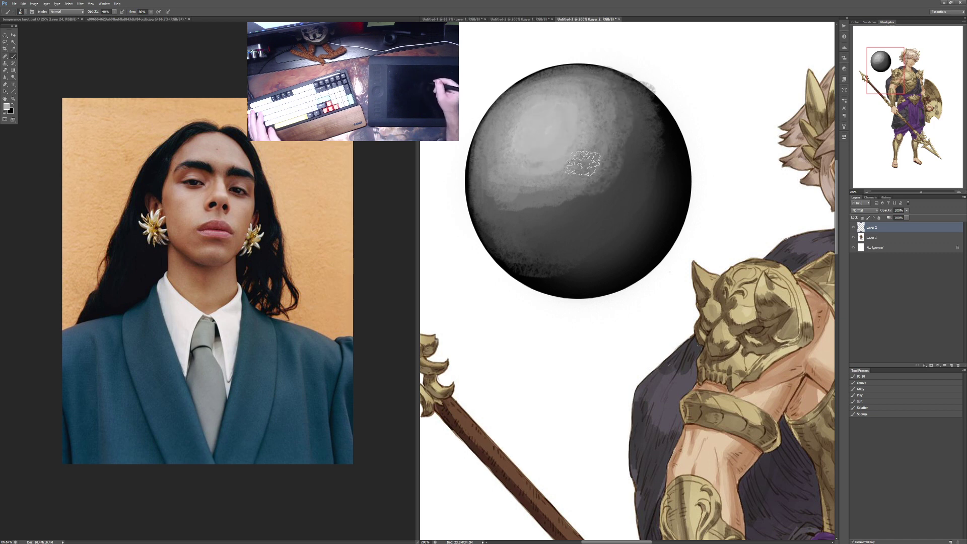
pyautogui.moveTo(522, 195)
pyautogui.mouseDown()
pyautogui.moveTo(545, 223)
pyautogui.moveTo(562, 198)
pyautogui.moveTo(588, 203)
pyautogui.moveTo(617, 143)
pyautogui.moveTo(606, 111)
pyautogui.moveTo(612, 94)
pyautogui.moveTo(625, 133)
pyautogui.moveTo(623, 125)
pyautogui.moveTo(647, 119)
pyautogui.moveTo(628, 171)
pyautogui.mouseUp()
pyautogui.moveTo(603, 220)
pyautogui.mouseDown()
pyautogui.moveTo(551, 234)
pyautogui.moveTo(519, 235)
pyautogui.moveTo(511, 223)
pyautogui.moveTo(509, 239)
pyautogui.moveTo(539, 251)
pyautogui.moveTo(602, 210)
pyautogui.mouseUp()
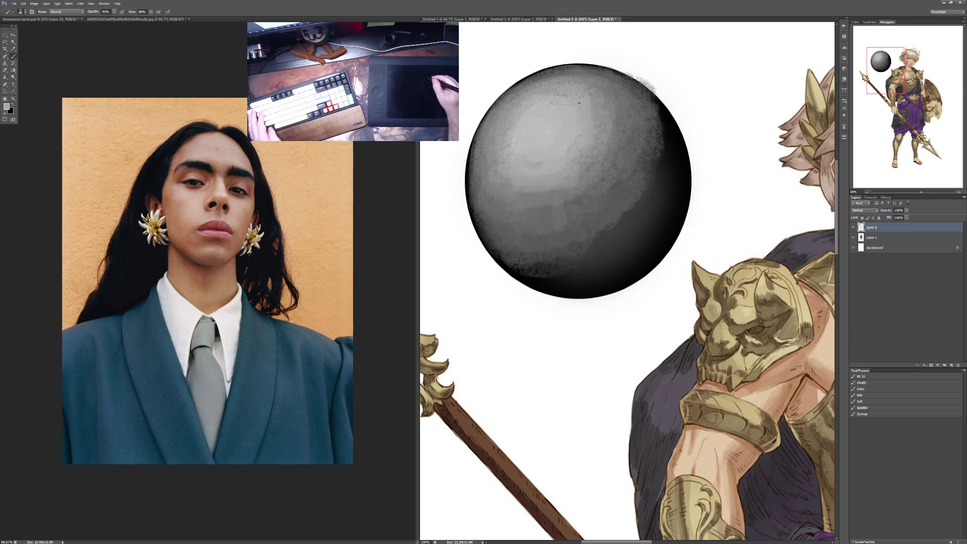
pyautogui.scroll(1, 582, 220)
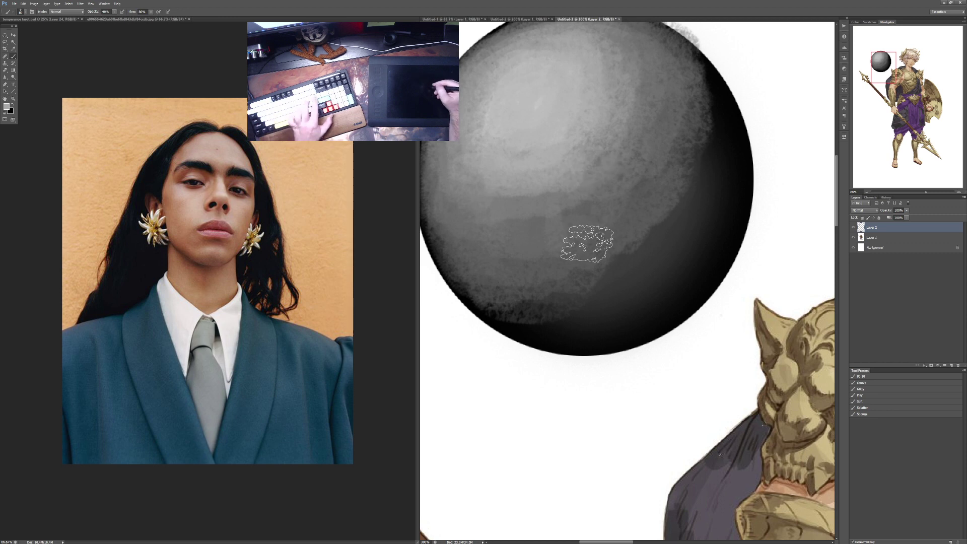
pyautogui.press('[')
pyautogui.press('[')
pyautogui.press('[')
pyautogui.press('[')
pyautogui.press('[')
pyautogui.press('[')
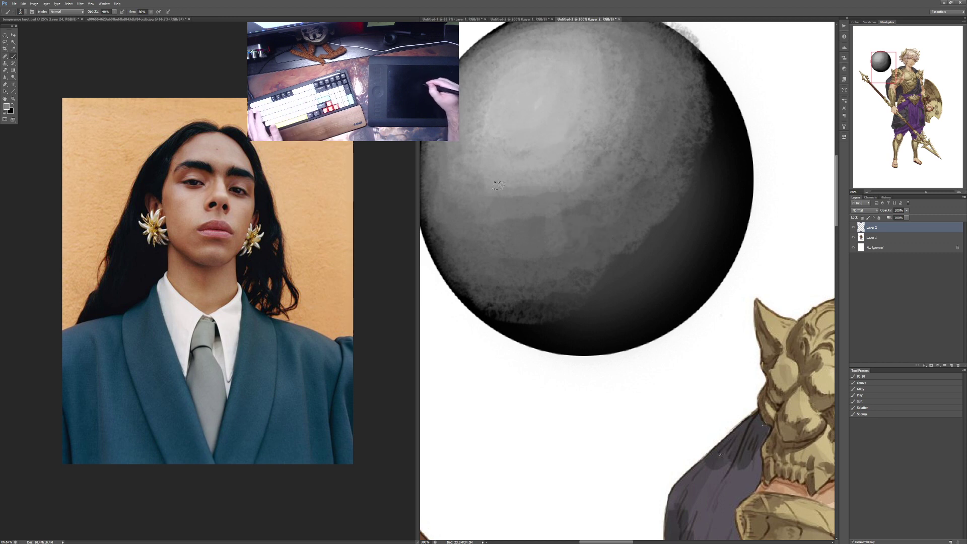
pyautogui.keyDown('alt'); pyautogui.click(524, 176); pyautogui.keyUp('alt')
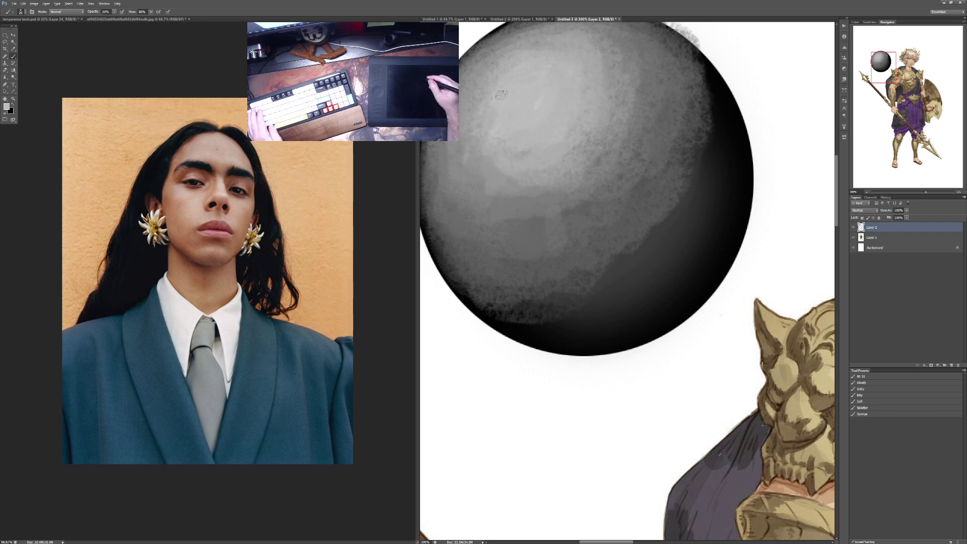
pyautogui.scroll(-1, 575, 191)
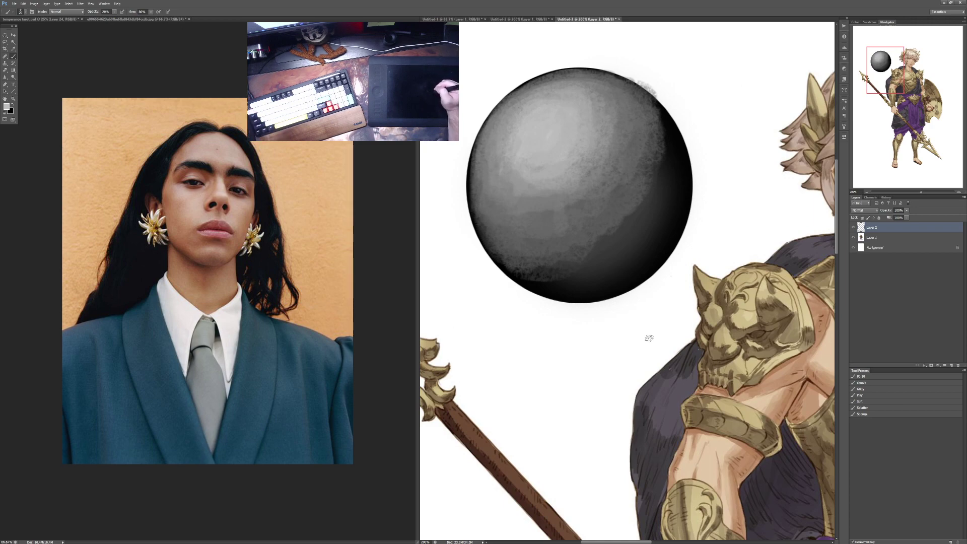
pyautogui.moveTo(649, 338)
pyautogui.mouseDown()
pyautogui.moveTo(591, 247)
pyautogui.moveTo(600, 216)
pyautogui.moveTo(590, 135)
pyautogui.moveTo(620, 302)
pyautogui.moveTo(640, 317)
pyautogui.moveTo(641, 341)
pyautogui.mouseUp()
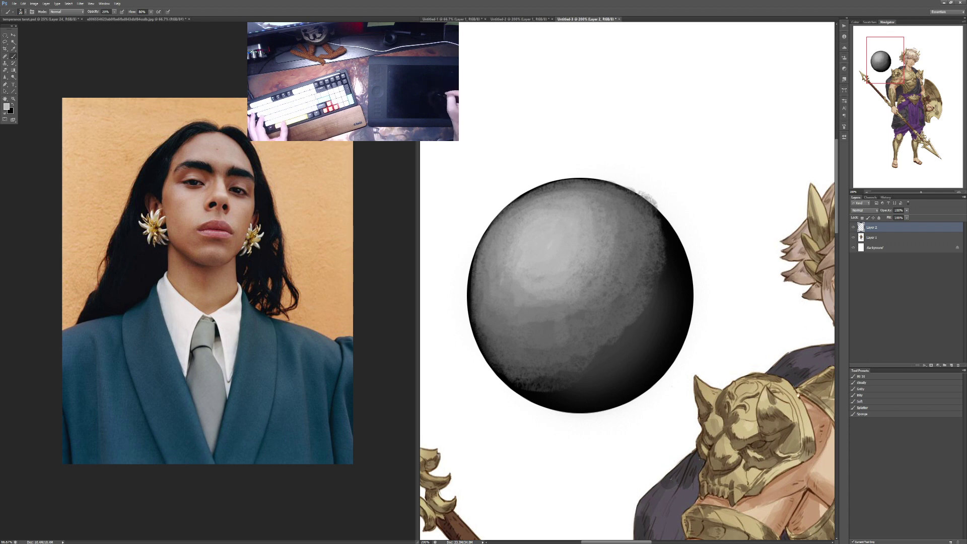
pyautogui.moveTo(801, 393); pyautogui.dragTo(798, 394)
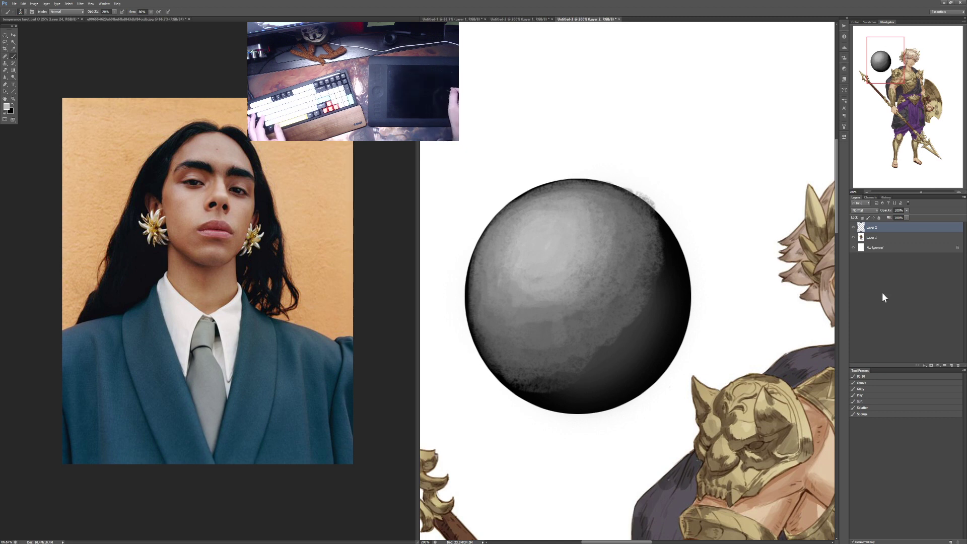
# Step: Paint a light highlight streak across the sphere with the BU 10 brush at size 90, 30% opacity
pyautogui.click(879, 376)
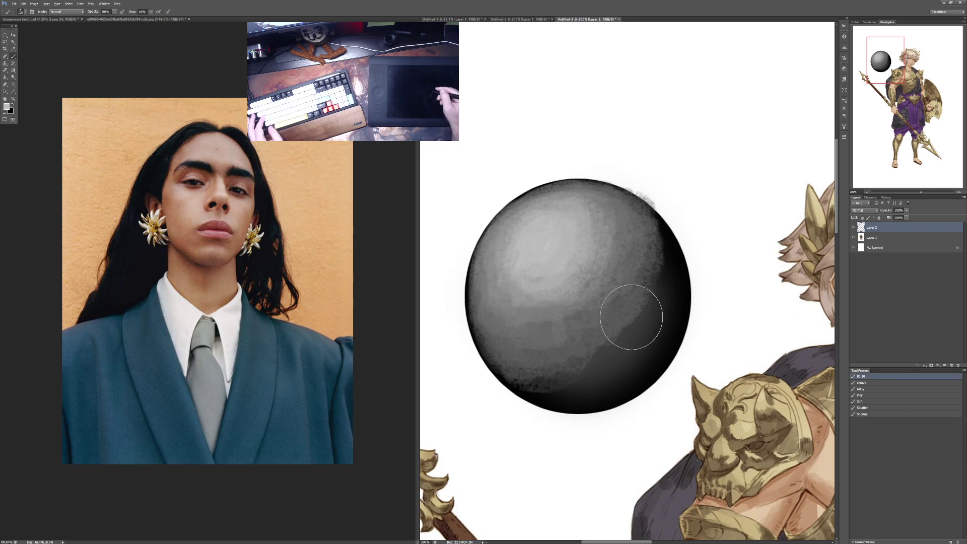
pyautogui.press('[')
pyautogui.press('[')
pyautogui.press('[')
pyautogui.press('[')
pyautogui.press('[')
pyautogui.press('[')
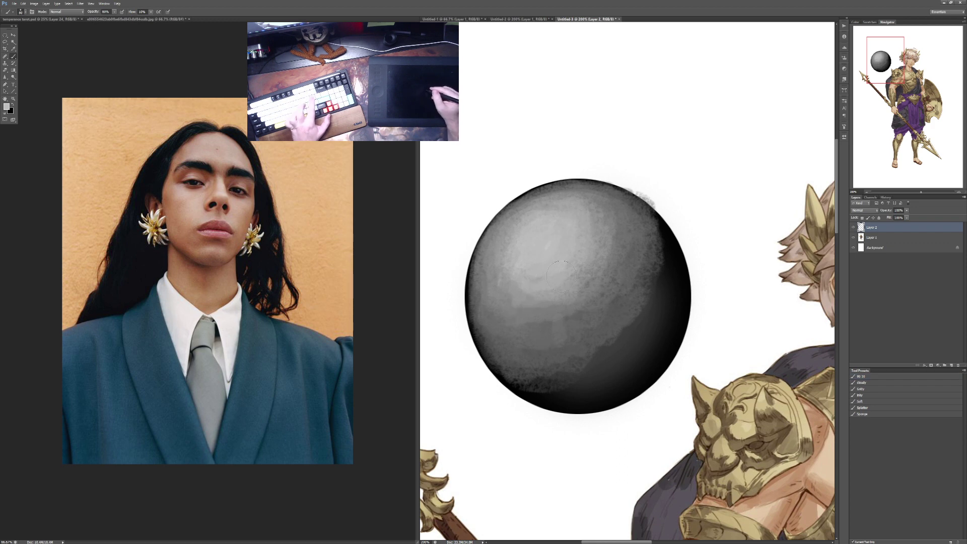
pyautogui.moveTo(553, 292); pyautogui.dragTo(602, 227)
pyautogui.moveTo(585, 287)
pyautogui.mouseDown()
pyautogui.moveTo(580, 280)
pyautogui.moveTo(568, 305)
pyautogui.mouseUp()
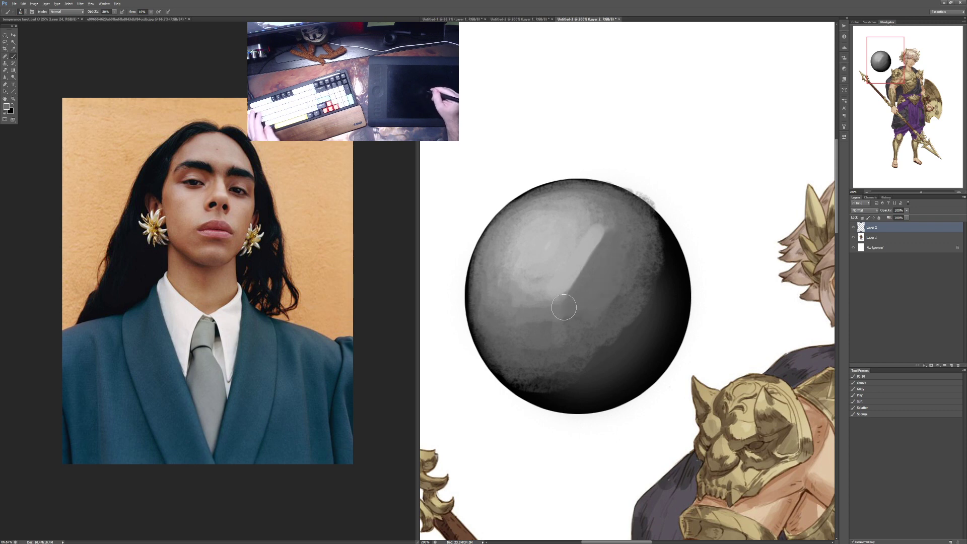
pyautogui.press('3')
pyautogui.press('3')
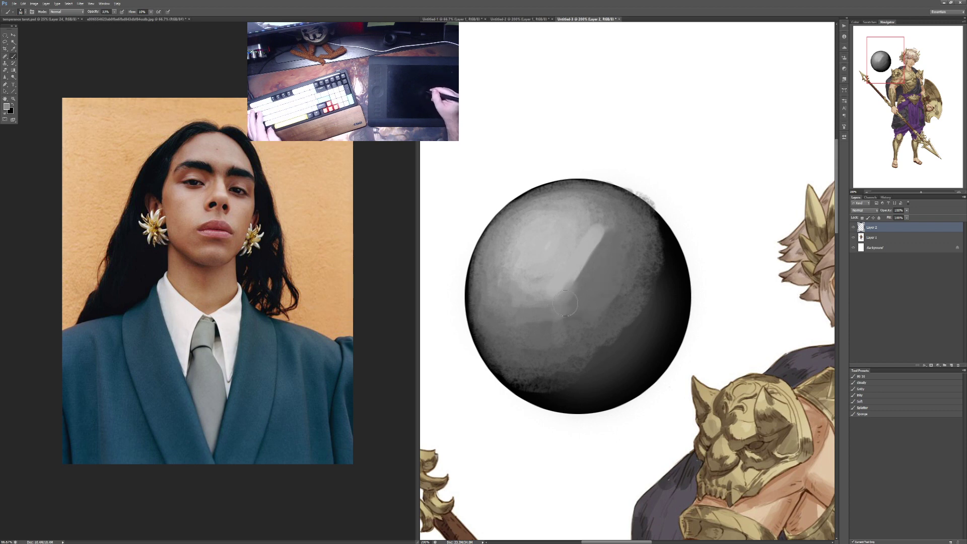
pyautogui.press('3')
pyautogui.press('0')
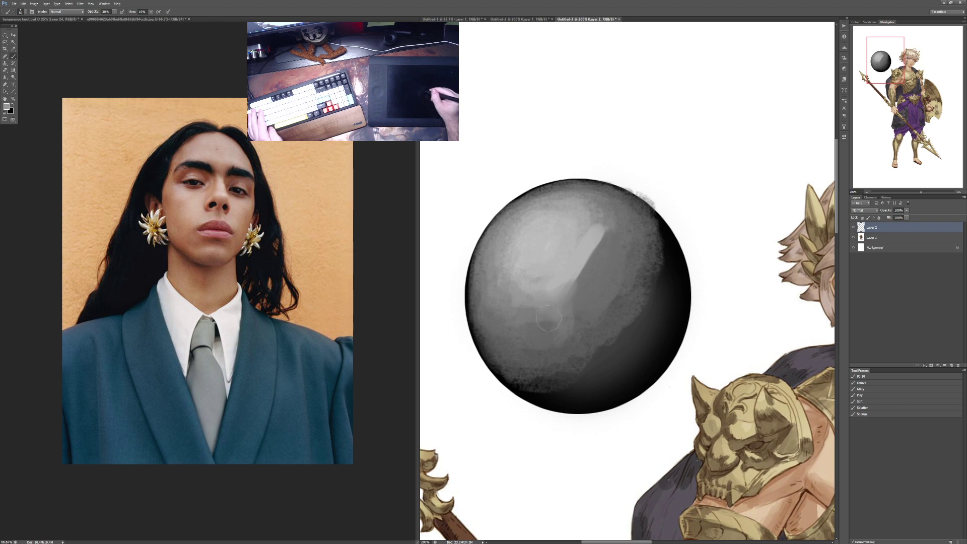
pyautogui.moveTo(549, 318); pyautogui.dragTo(574, 331)
pyautogui.moveTo(608, 235)
pyautogui.mouseDown()
pyautogui.moveTo(631, 238)
pyautogui.moveTo(602, 248)
pyautogui.moveTo(613, 247)
pyautogui.moveTo(610, 226)
pyautogui.moveTo(596, 232)
pyautogui.moveTo(616, 226)
pyautogui.moveTo(589, 218)
pyautogui.moveTo(633, 226)
pyautogui.mouseUp()
# Step: Paint a dark wedge on the sphere's centre-right at 80% opacity and soften its edges at 20%
pyautogui.keyDown('alt'); pyautogui.click(627, 236); pyautogui.keyUp('alt')
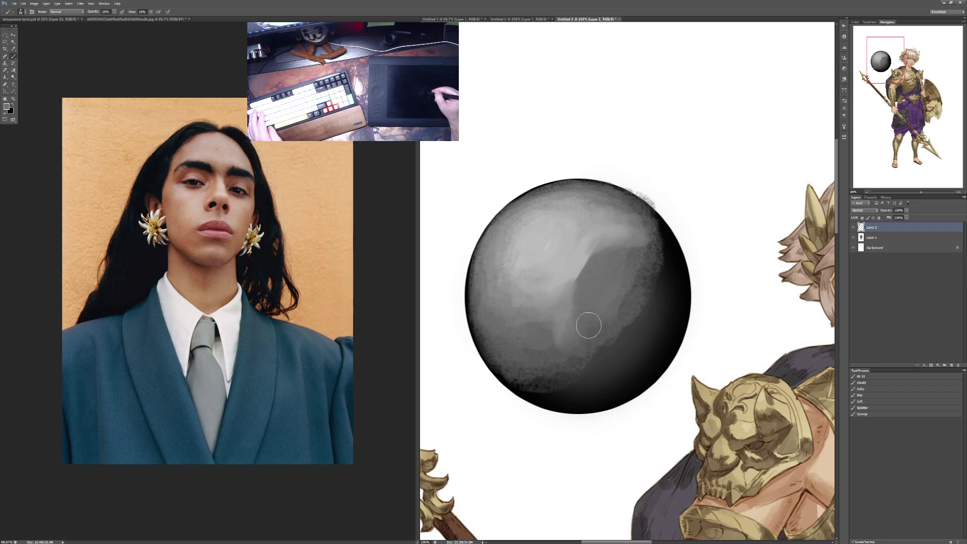
pyautogui.press('8')
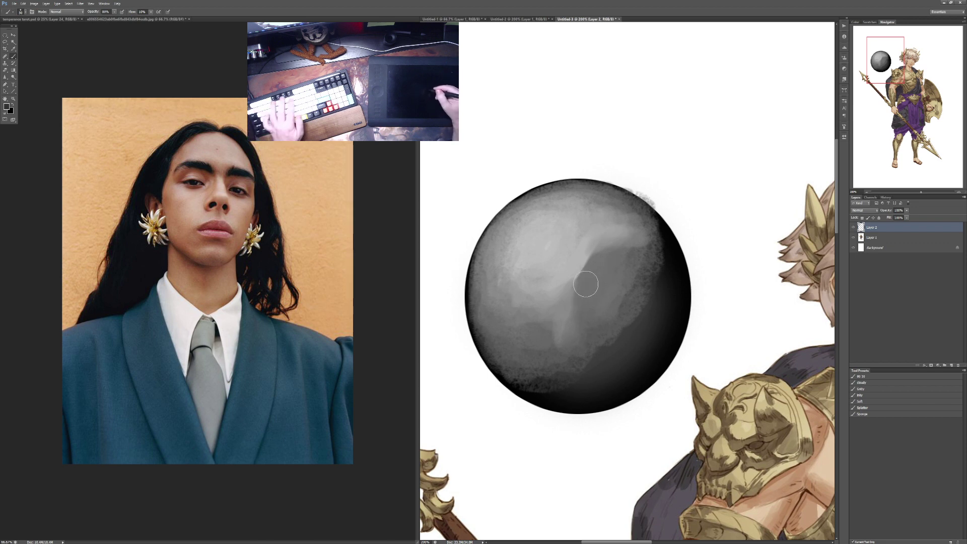
pyautogui.moveTo(586, 284)
pyautogui.mouseDown()
pyautogui.moveTo(605, 267)
pyautogui.moveTo(588, 290)
pyautogui.moveTo(602, 277)
pyautogui.moveTo(600, 297)
pyautogui.moveTo(612, 269)
pyautogui.moveTo(611, 290)
pyautogui.moveTo(616, 256)
pyautogui.moveTo(590, 301)
pyautogui.moveTo(605, 273)
pyautogui.moveTo(588, 300)
pyautogui.moveTo(599, 256)
pyautogui.moveTo(584, 317)
pyautogui.moveTo(581, 288)
pyautogui.moveTo(591, 307)
pyautogui.moveTo(622, 248)
pyautogui.moveTo(559, 331)
pyautogui.moveTo(535, 330)
pyautogui.moveTo(575, 352)
pyautogui.moveTo(568, 319)
pyautogui.mouseUp()
pyautogui.press('3')
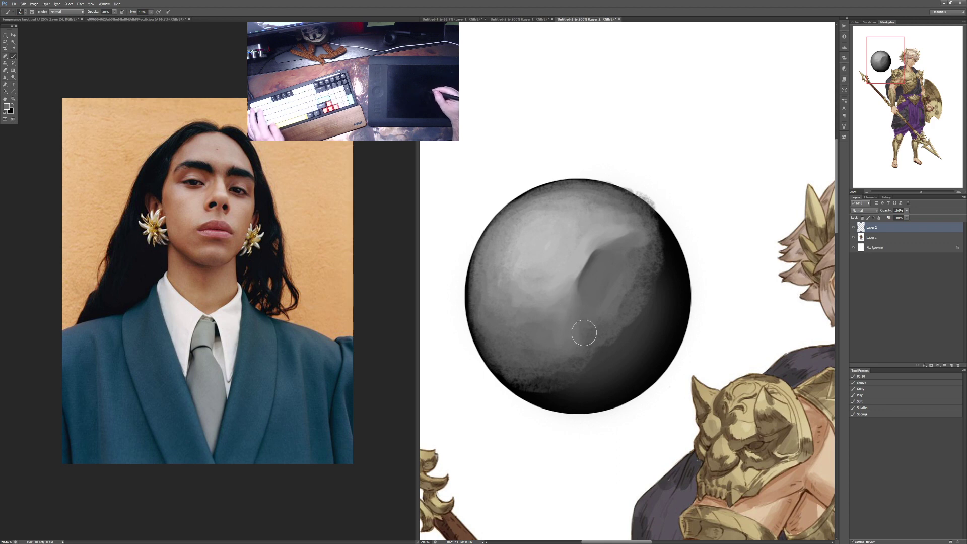
pyautogui.keyDown('alt'); pyautogui.click(580, 275); pyautogui.keyUp('alt')
pyautogui.press('2')
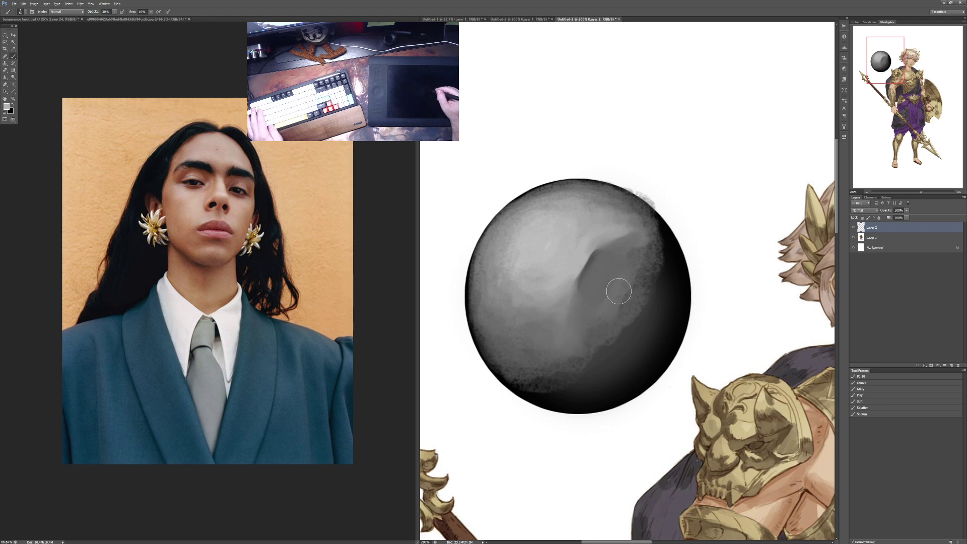
pyautogui.moveTo(620, 288)
pyautogui.mouseDown()
pyautogui.moveTo(623, 295)
pyautogui.moveTo(611, 281)
pyautogui.moveTo(608, 313)
pyautogui.mouseUp()
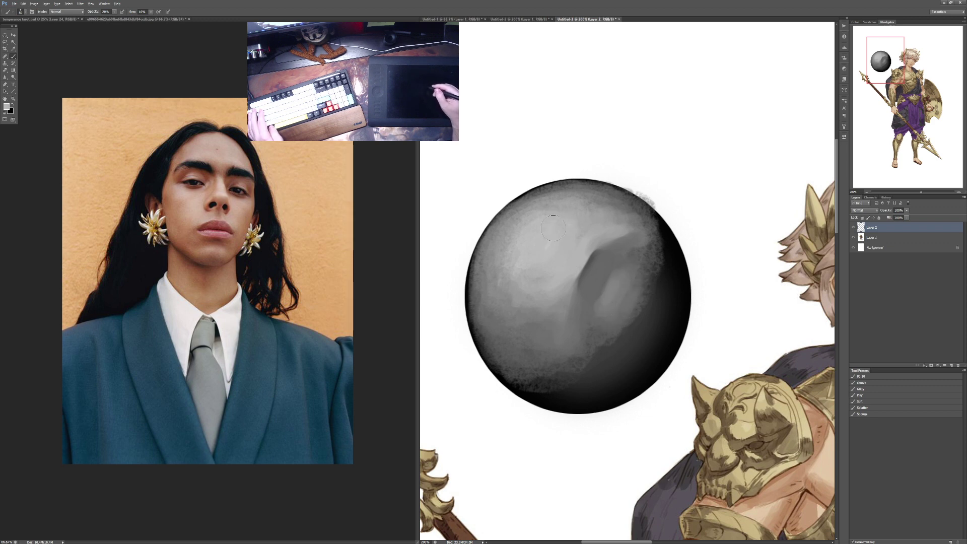
pyautogui.moveTo(535, 308); pyautogui.dragTo(570, 399)
pyautogui.hotkey('ctrl', 'z')
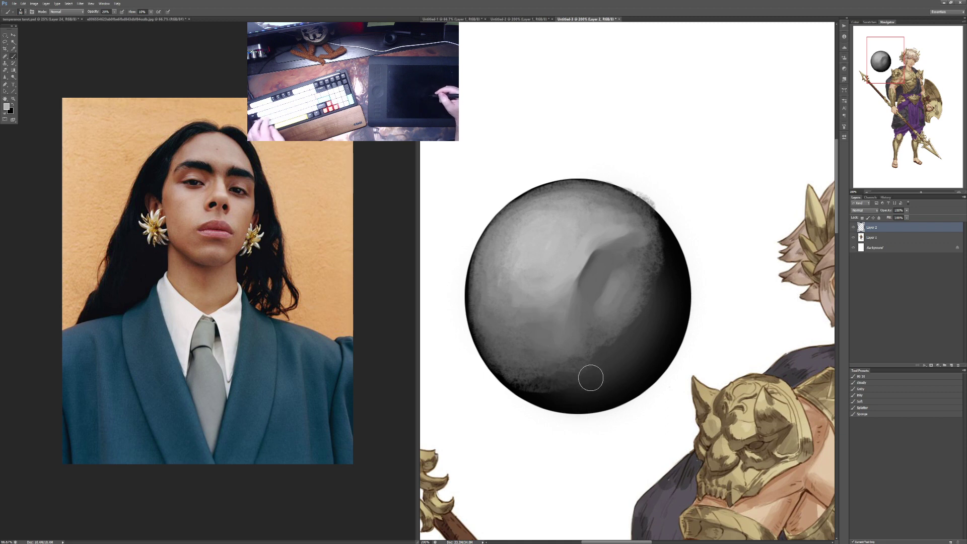
pyautogui.keyDown('alt'); pyautogui.click(544, 247); pyautogui.keyUp('alt')
# Step: Zoom in on the sphere and paint a light stroke across its centre at 80% opacity
pyautogui.press('[')
pyautogui.press('[')
pyautogui.press('[')
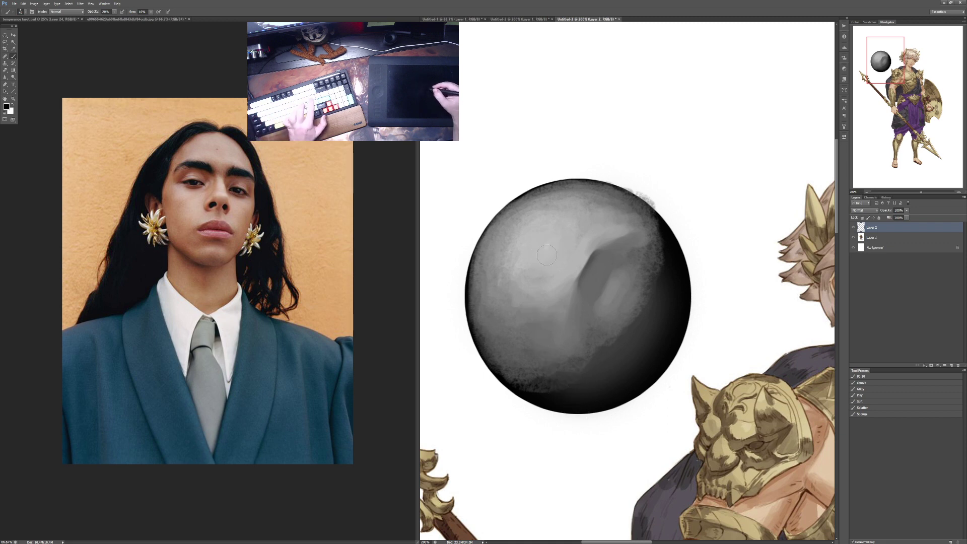
pyautogui.press('9')
pyautogui.moveTo(542, 248)
pyautogui.mouseDown()
pyautogui.moveTo(532, 330)
pyautogui.moveTo(556, 387)
pyautogui.mouseUp()
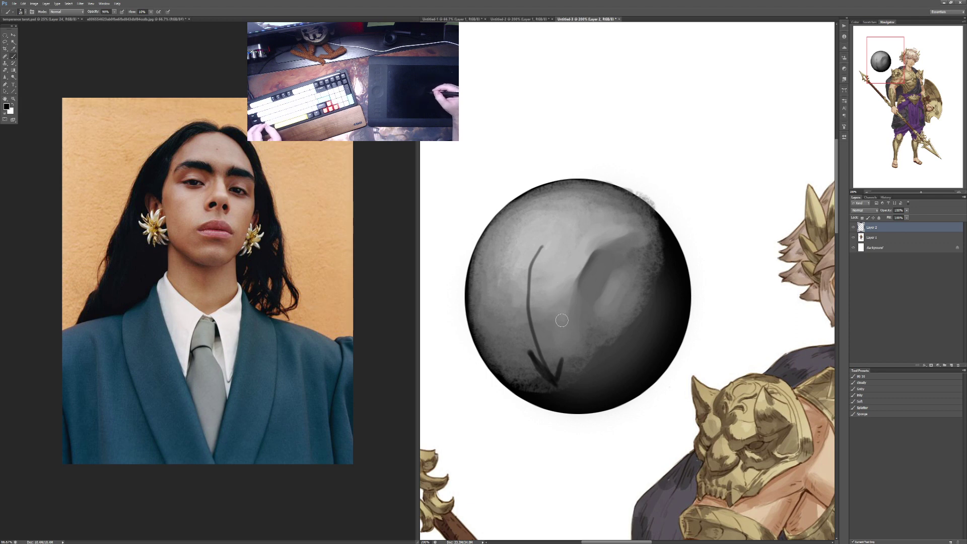
pyautogui.hotkey('ctrl', 'z')
pyautogui.scroll(-3, 611, 311)
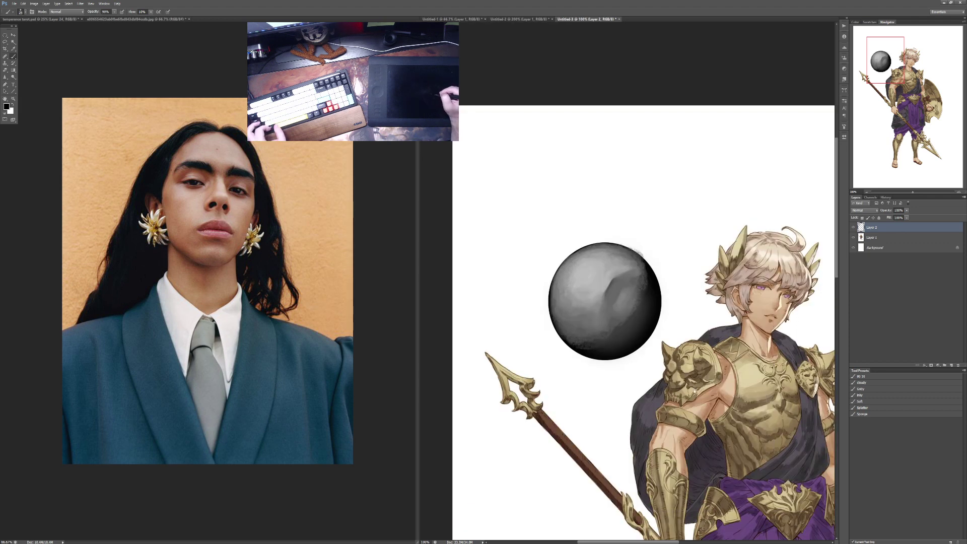
pyautogui.scroll(3, 601, 280)
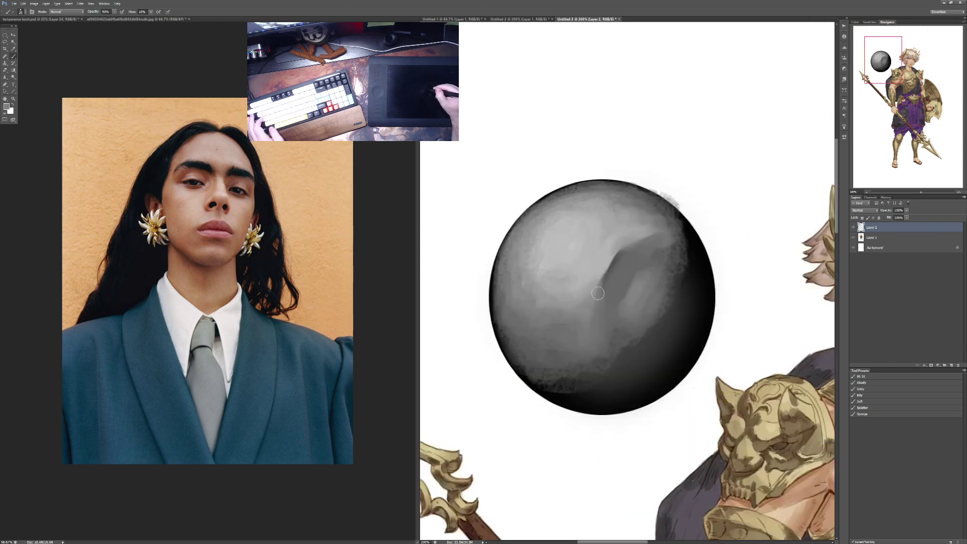
pyautogui.scroll(1, 612, 271)
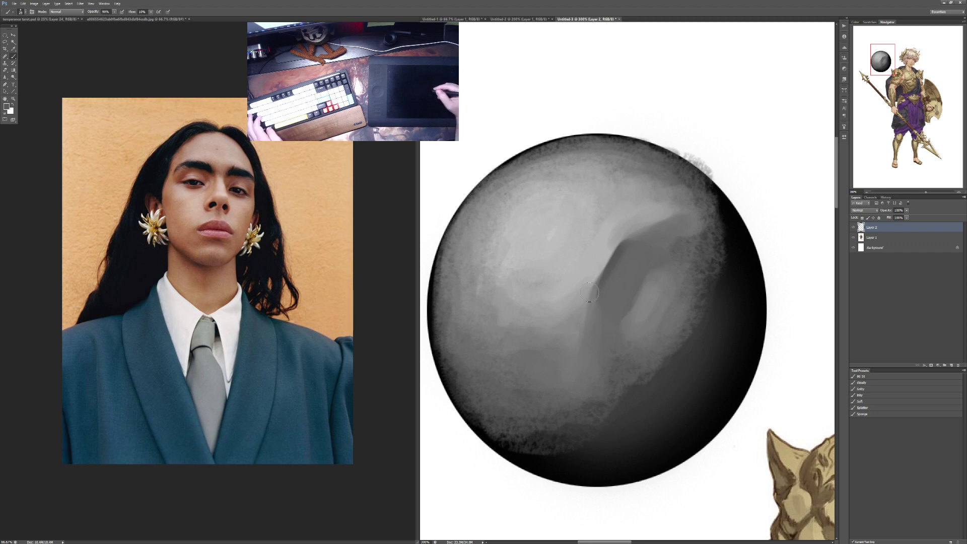
pyautogui.press('3')
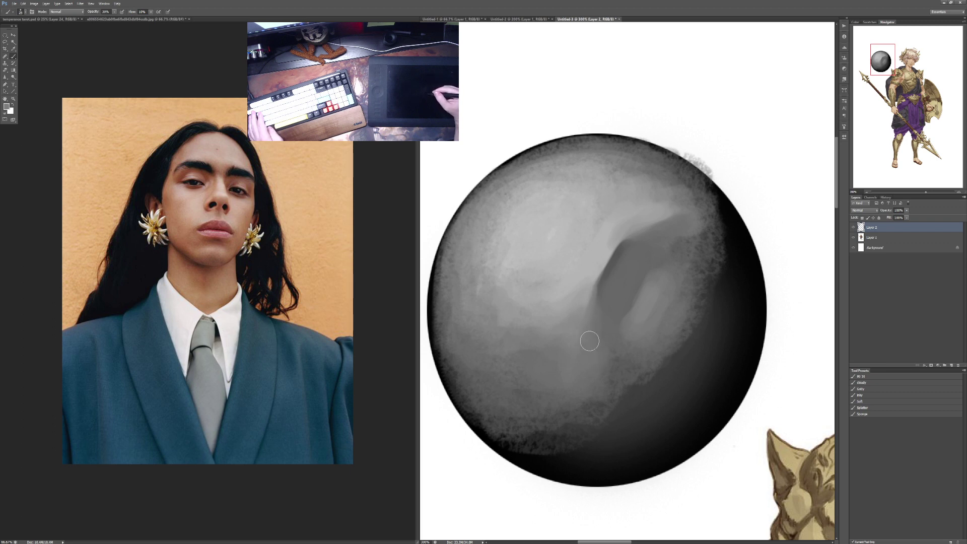
pyautogui.press('8')
pyautogui.moveTo(569, 329)
pyautogui.mouseDown()
pyautogui.moveTo(612, 319)
pyautogui.moveTo(601, 343)
pyautogui.mouseUp()
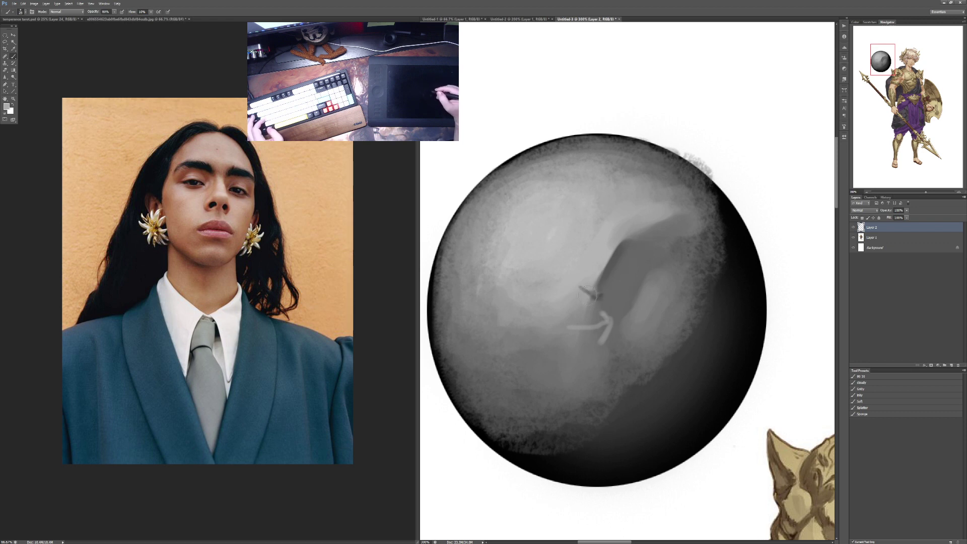
# Step: Shape the area left of the dark crevice with darker and lighter grey strokes at 60% opacity
pyautogui.press('6')
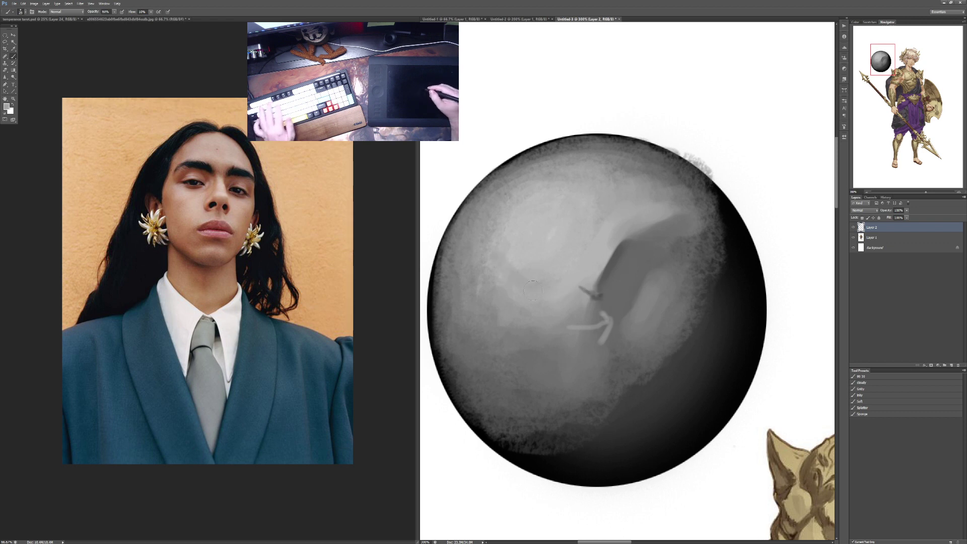
pyautogui.moveTo(505, 256)
pyautogui.mouseDown()
pyautogui.moveTo(532, 263)
pyautogui.moveTo(543, 287)
pyautogui.mouseUp()
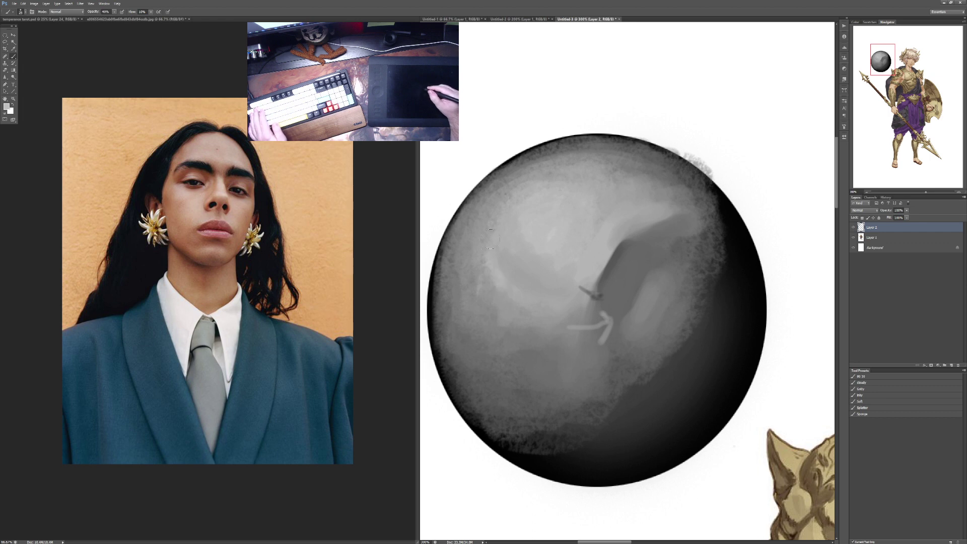
pyautogui.moveTo(491, 237)
pyautogui.mouseDown()
pyautogui.moveTo(490, 269)
pyautogui.moveTo(517, 303)
pyautogui.moveTo(551, 299)
pyautogui.mouseUp()
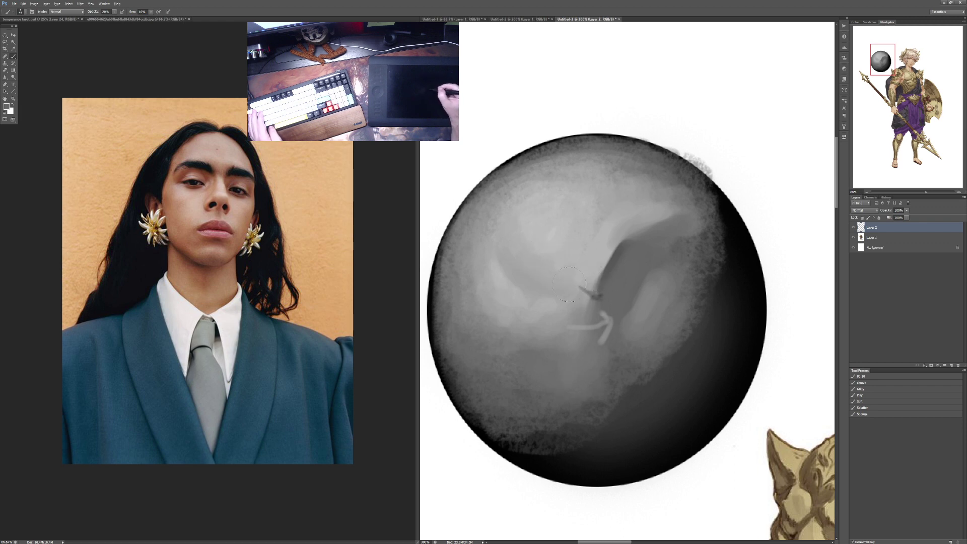
pyautogui.click(532, 292)
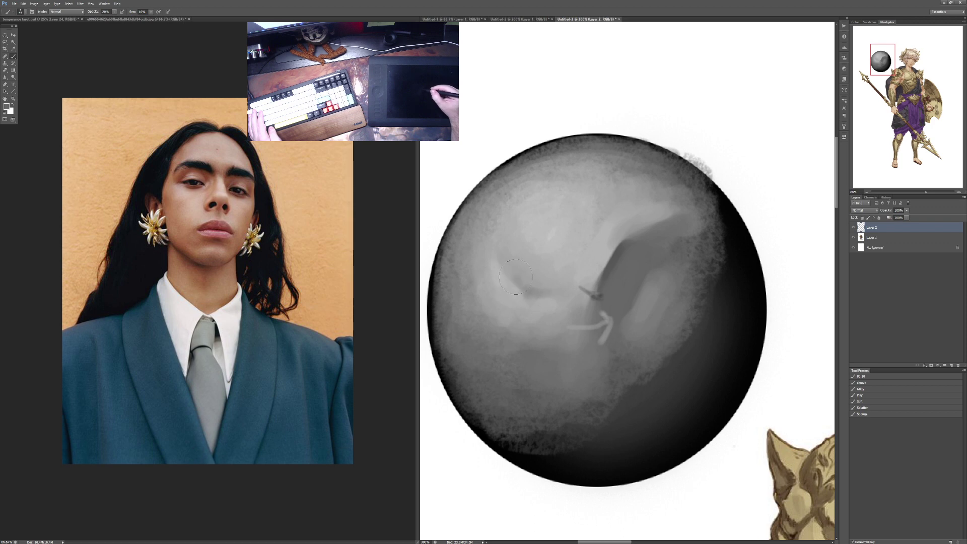
pyautogui.moveTo(533, 283)
pyautogui.mouseDown()
pyautogui.moveTo(557, 295)
pyautogui.moveTo(569, 277)
pyautogui.mouseUp()
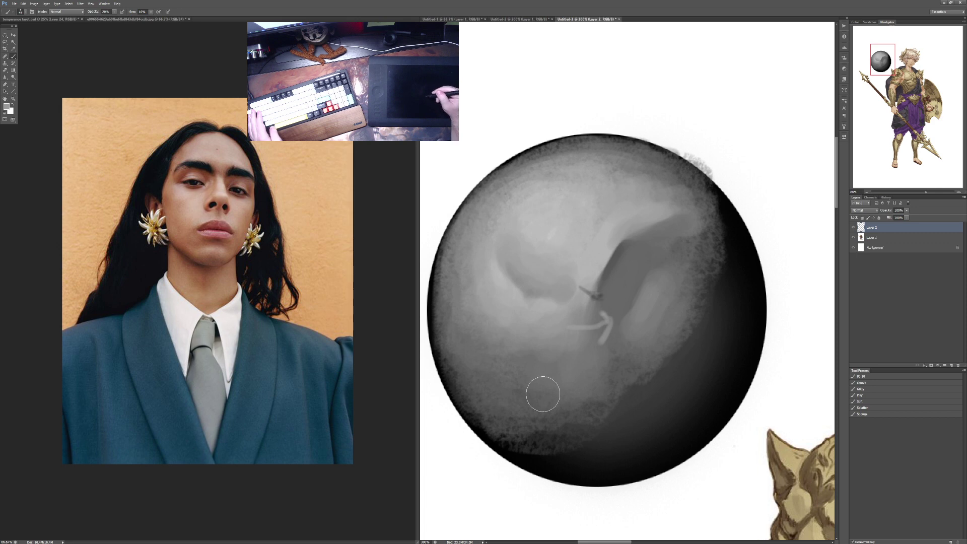
# Step: Brush dark grey over the light area, then build soft upper-left highlights at 10–30% opacity
pyautogui.keyDown('alt'); pyautogui.click(611, 274); pyautogui.keyUp('alt')
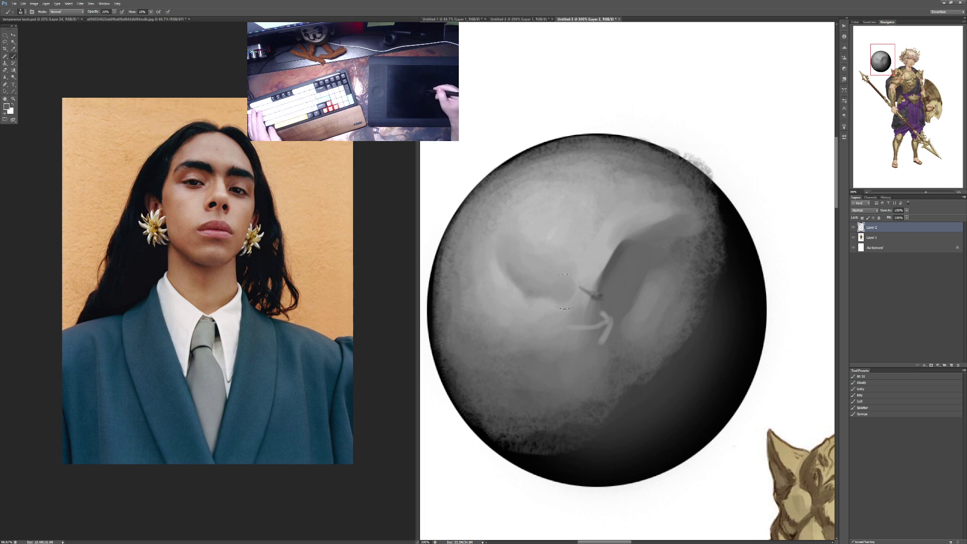
pyautogui.moveTo(597, 289)
pyautogui.mouseDown()
pyautogui.moveTo(567, 280)
pyautogui.moveTo(562, 259)
pyautogui.mouseUp()
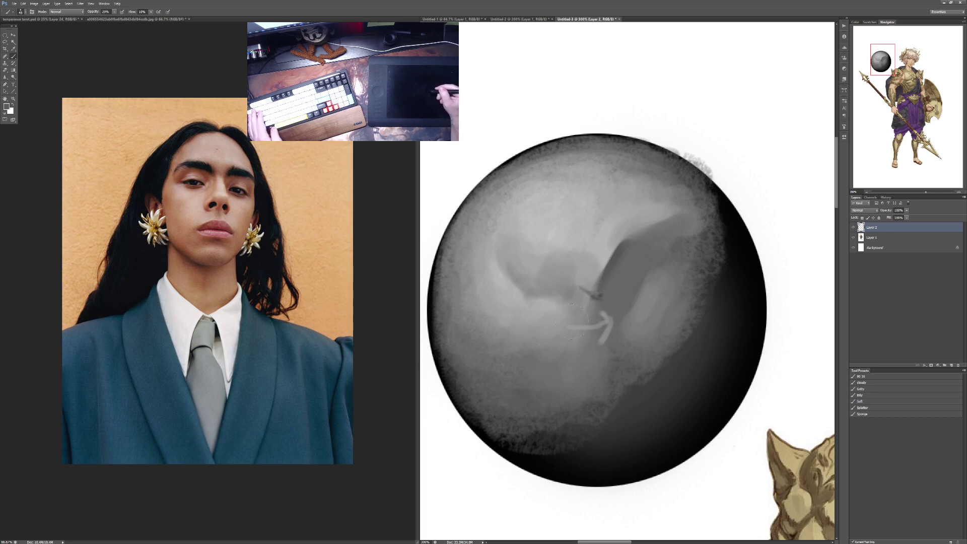
pyautogui.press('d')
pyautogui.press('x')
pyautogui.press('1')
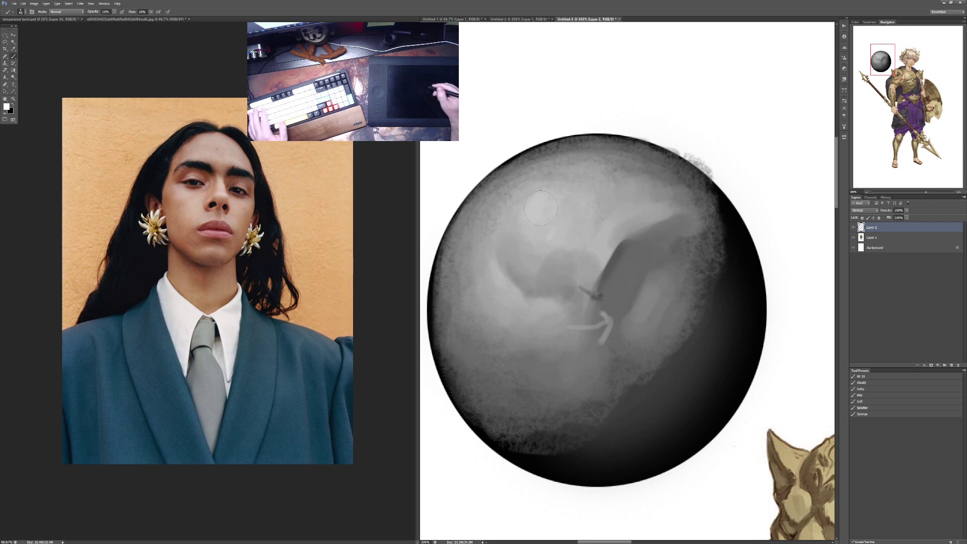
pyautogui.moveTo(547, 197)
pyautogui.mouseDown()
pyautogui.moveTo(548, 218)
pyautogui.moveTo(548, 206)
pyautogui.moveTo(513, 226)
pyautogui.moveTo(559, 222)
pyautogui.moveTo(515, 231)
pyautogui.moveTo(560, 236)
pyautogui.moveTo(572, 197)
pyautogui.moveTo(537, 186)
pyautogui.moveTo(518, 221)
pyautogui.moveTo(536, 190)
pyautogui.moveTo(560, 204)
pyautogui.moveTo(543, 231)
pyautogui.mouseUp()
pyautogui.keyDown('alt'); pyautogui.click(527, 222); pyautogui.keyUp('alt')
pyautogui.press('3')
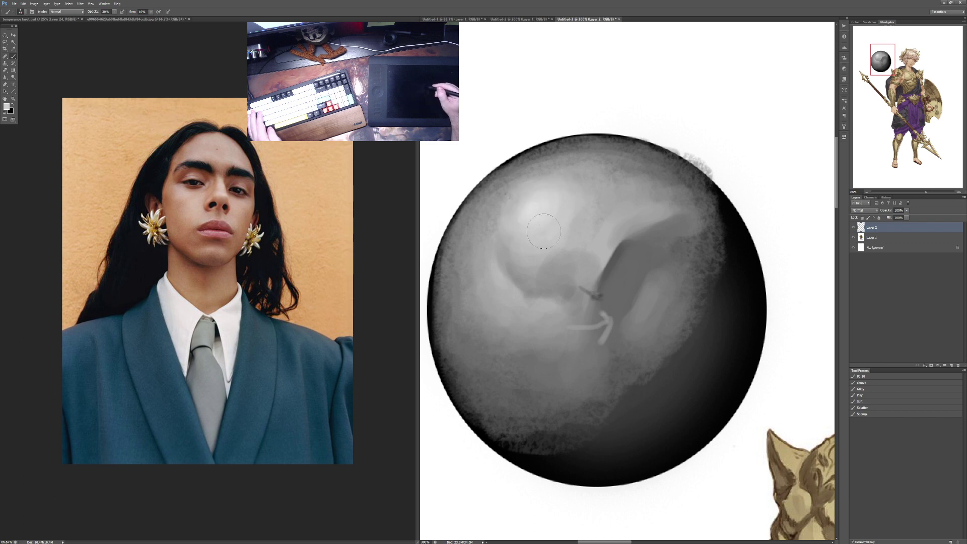
pyautogui.moveTo(539, 194); pyautogui.dragTo(507, 166)
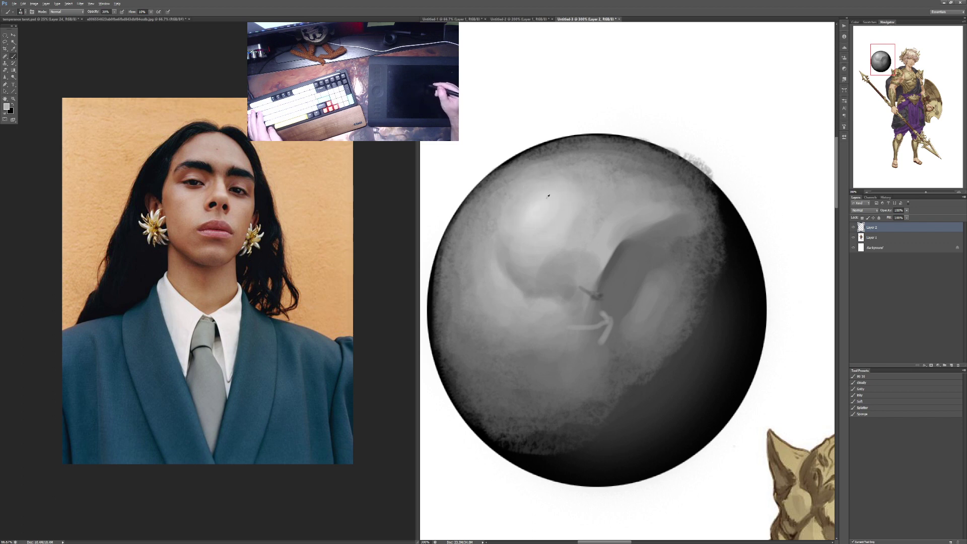
pyautogui.moveTo(548, 196)
pyautogui.mouseDown()
pyautogui.moveTo(529, 210)
pyautogui.moveTo(551, 200)
pyautogui.mouseUp()
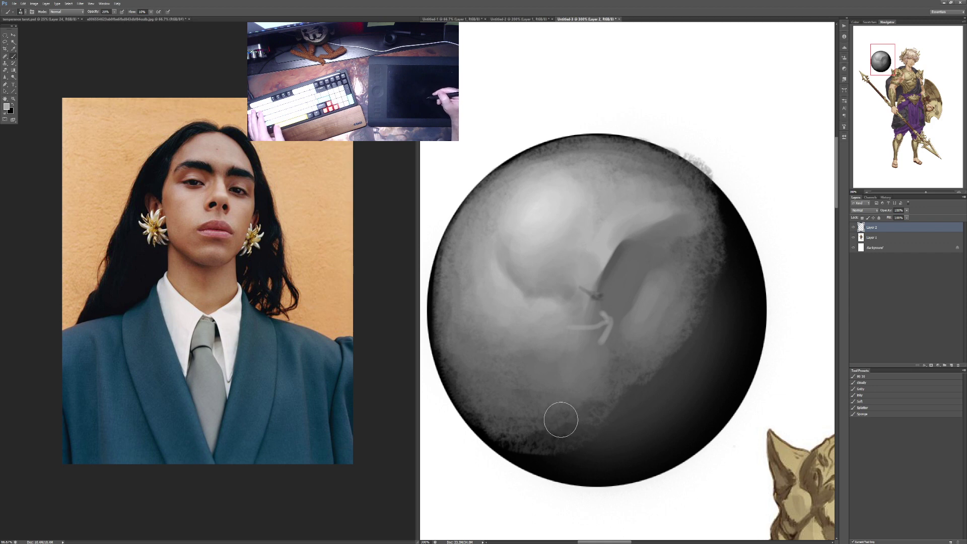
# Step: Paint a black blob into the sphere and soften it with light strokes at 30–40% opacity
pyautogui.press('x')
pyautogui.moveTo(535, 299)
pyautogui.mouseDown()
pyautogui.moveTo(566, 287)
pyautogui.moveTo(523, 283)
pyautogui.moveTo(551, 288)
pyautogui.moveTo(562, 277)
pyautogui.moveTo(562, 287)
pyautogui.moveTo(569, 282)
pyautogui.moveTo(548, 276)
pyautogui.moveTo(531, 285)
pyautogui.moveTo(580, 245)
pyautogui.mouseUp()
pyautogui.press('x')
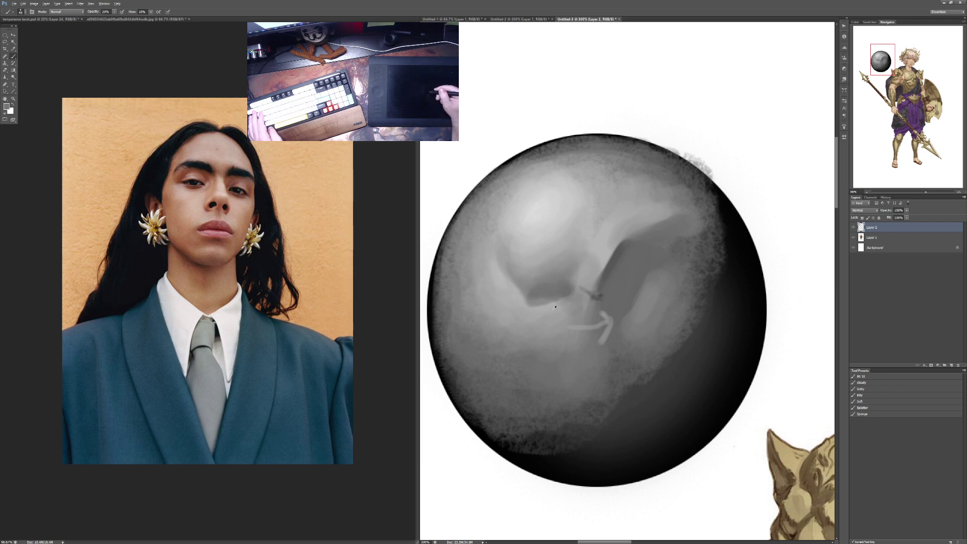
pyautogui.press('4')
pyautogui.moveTo(555, 307)
pyautogui.mouseDown()
pyautogui.moveTo(569, 292)
pyautogui.moveTo(563, 316)
pyautogui.moveTo(572, 309)
pyautogui.moveTo(558, 302)
pyautogui.moveTo(535, 317)
pyautogui.moveTo(557, 311)
pyautogui.moveTo(568, 327)
pyautogui.moveTo(528, 333)
pyautogui.moveTo(536, 350)
pyautogui.moveTo(560, 343)
pyautogui.moveTo(585, 363)
pyautogui.mouseUp()
pyautogui.press('3')
pyautogui.keyDown('alt'); pyautogui.click(573, 361); pyautogui.keyUp('alt')
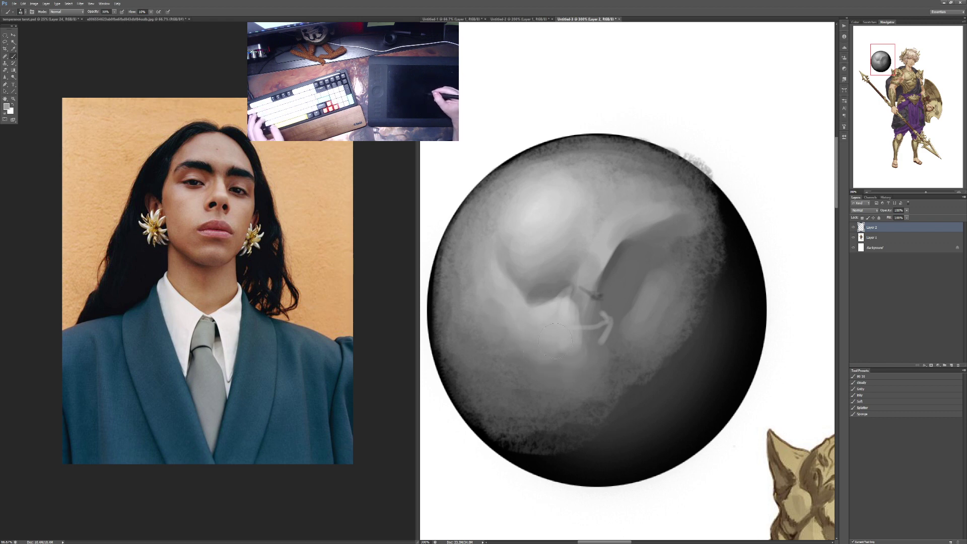
# Step: Zoom out to 200% and pan down to the character's armoured torso and sash
pyautogui.hotkey('ctrl', '-')
pyautogui.moveTo(643, 385); pyautogui.dragTo(383, 236)
pyautogui.moveTo(630, 353); pyautogui.dragTo(597, 288)
pyautogui.moveTo(697, 421); pyautogui.dragTo(657, 309)
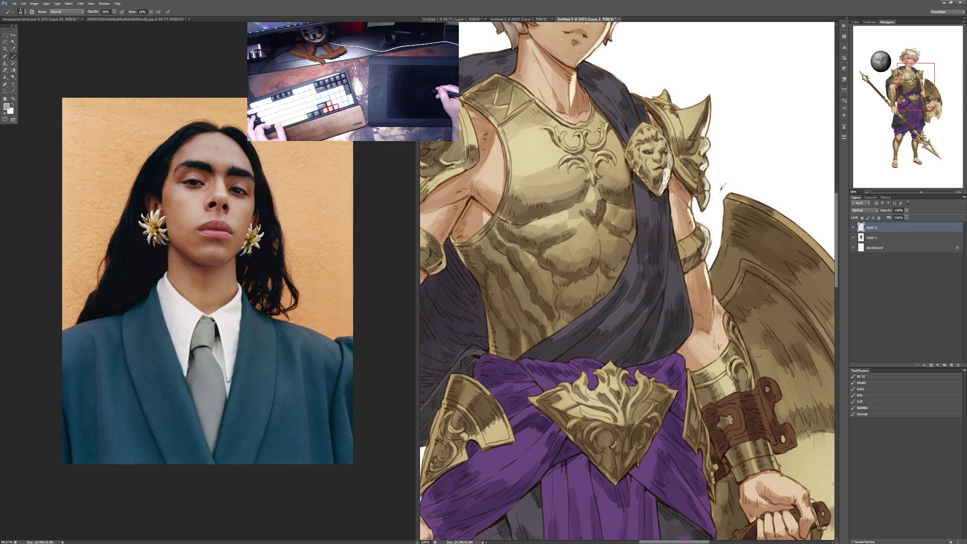
# Step: Brush faint sampled brown strokes over the chest armour at 34% opacity
pyautogui.moveTo(424, 101); pyautogui.dragTo(545, 212)
pyautogui.moveTo(620, 413); pyautogui.dragTo(555, 302)
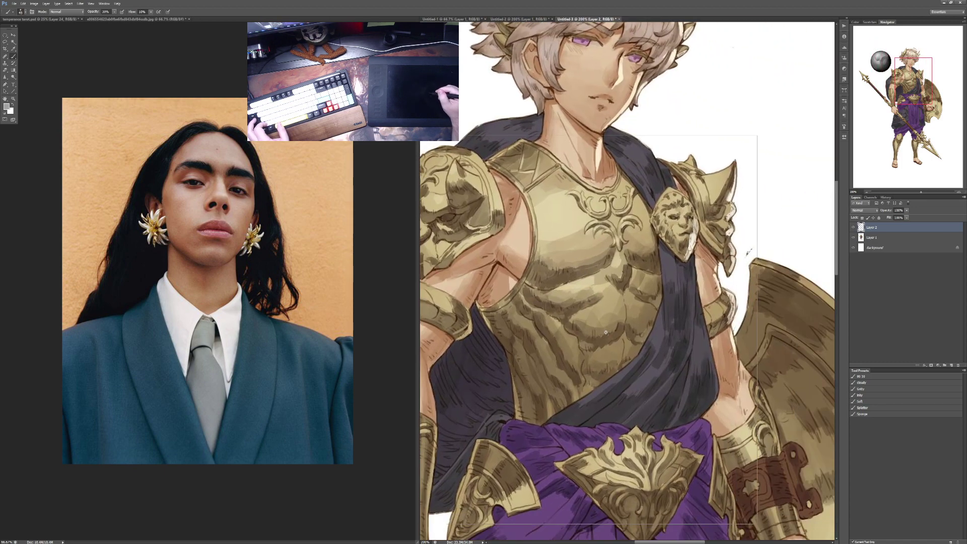
pyautogui.scroll(1, 606, 333)
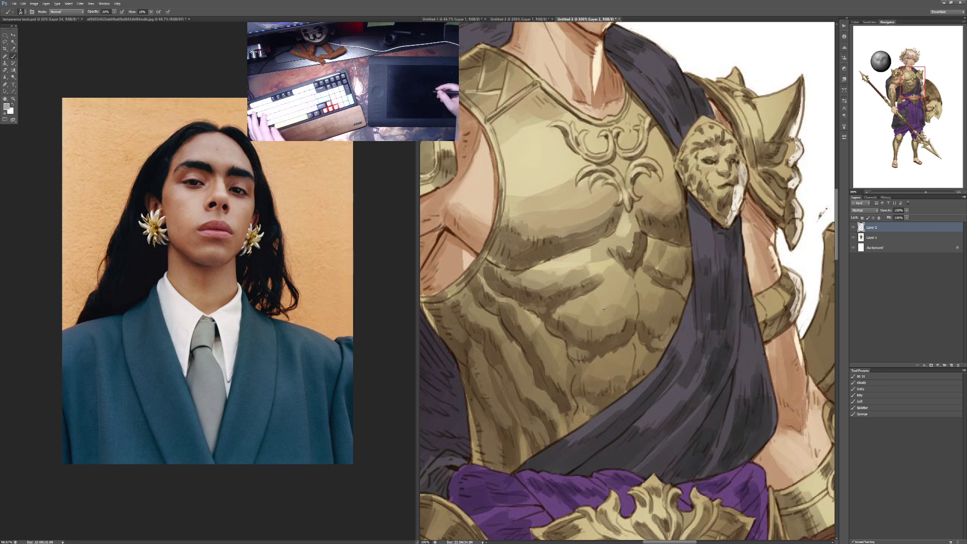
pyautogui.keyDown('alt'); pyautogui.click(596, 346); pyautogui.keyUp('alt')
pyautogui.press('3')
pyautogui.press('4')
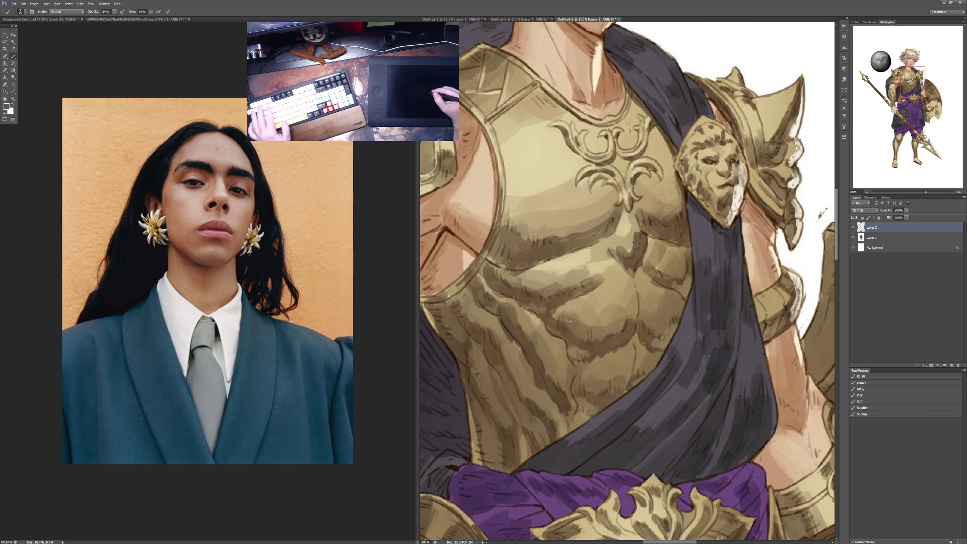
pyautogui.moveTo(595, 328)
pyautogui.mouseDown()
pyautogui.moveTo(619, 335)
pyautogui.moveTo(622, 307)
pyautogui.moveTo(630, 326)
pyautogui.moveTo(628, 302)
pyautogui.mouseUp()
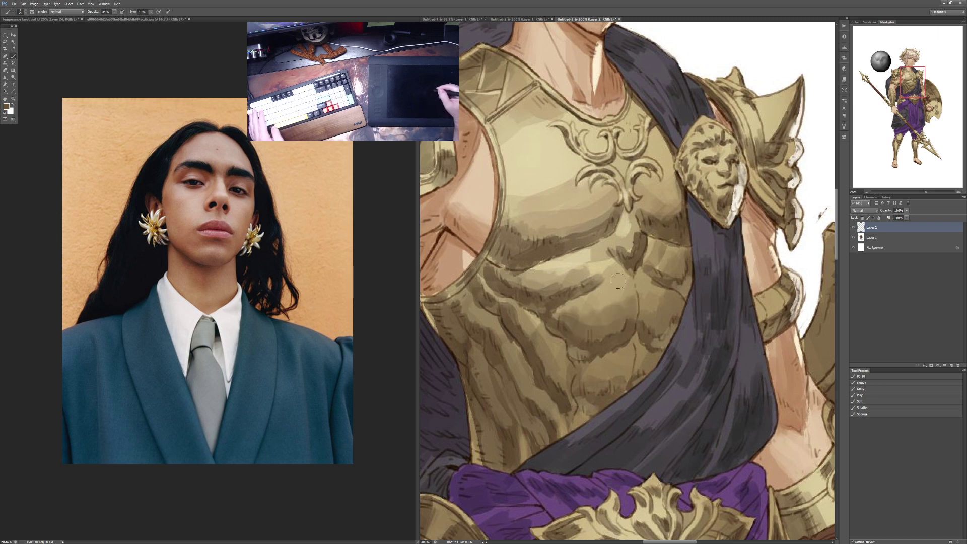
# Step: At 400% zoom, sample lighter and darker armour tones at 40–60% opacity, then zoom out
pyautogui.keyDown('ctrl'); pyautogui.click(624, 295); pyautogui.keyUp('ctrl')
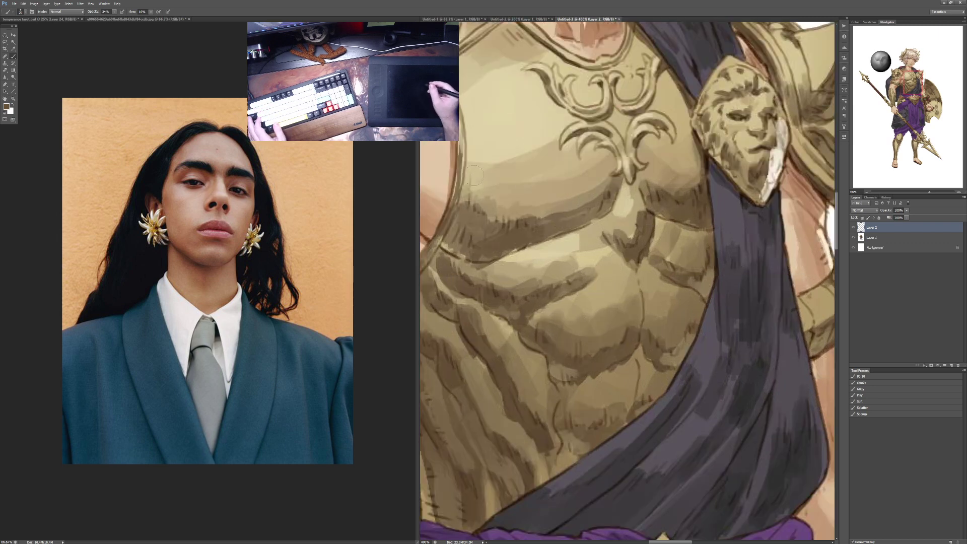
pyautogui.keyDown('alt'); pyautogui.click(602, 317); pyautogui.keyUp('alt')
pyautogui.press('4')
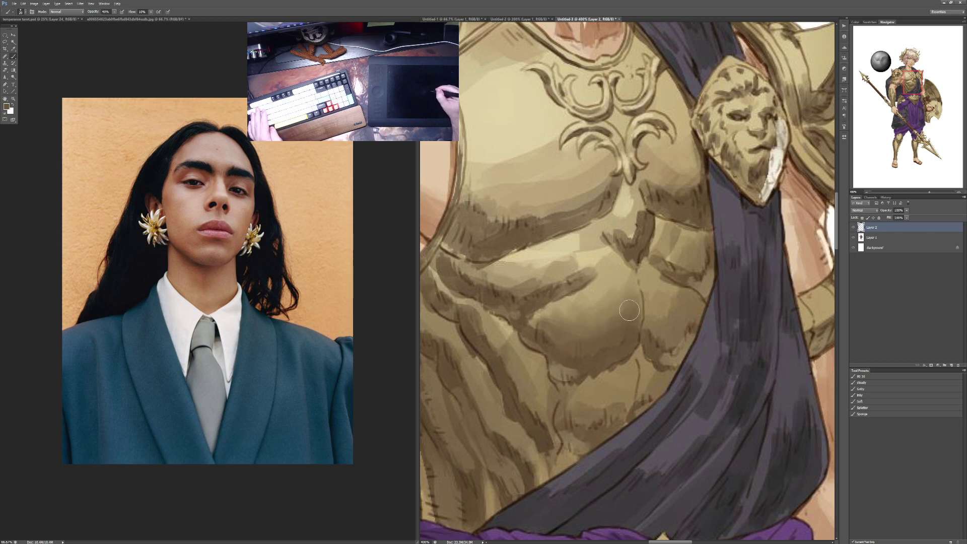
pyautogui.keyDown('alt'); pyautogui.click(616, 304); pyautogui.keyUp('alt')
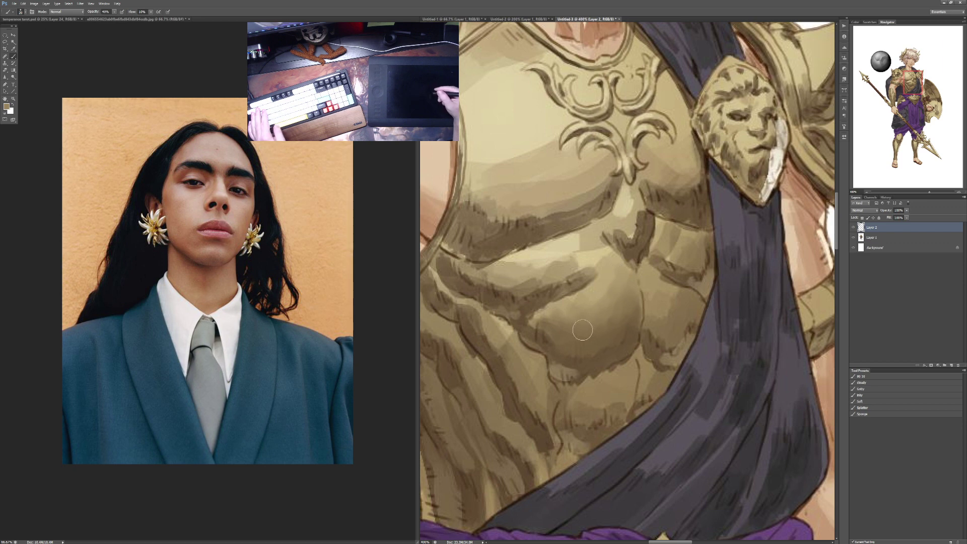
pyautogui.keyDown('alt'); pyautogui.click(621, 350); pyautogui.keyUp('alt')
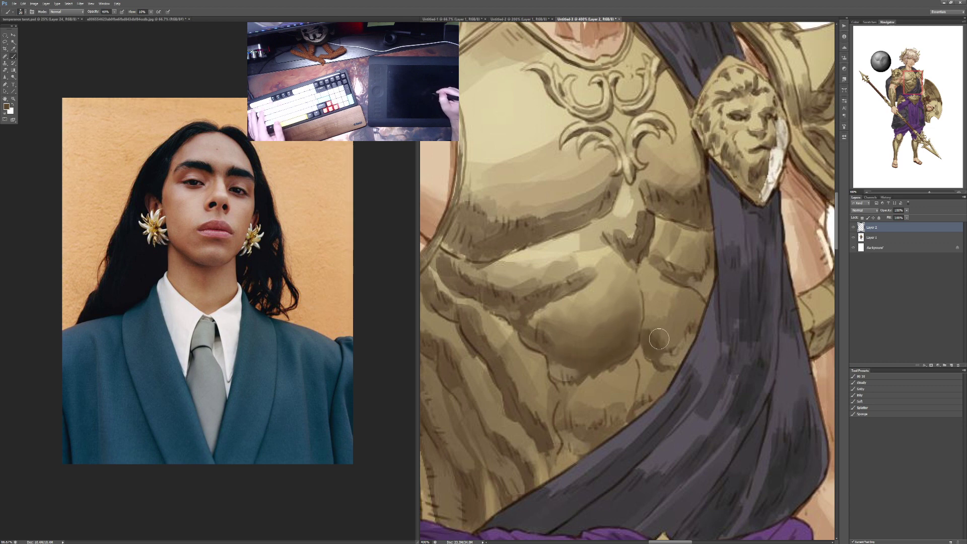
pyautogui.press('6')
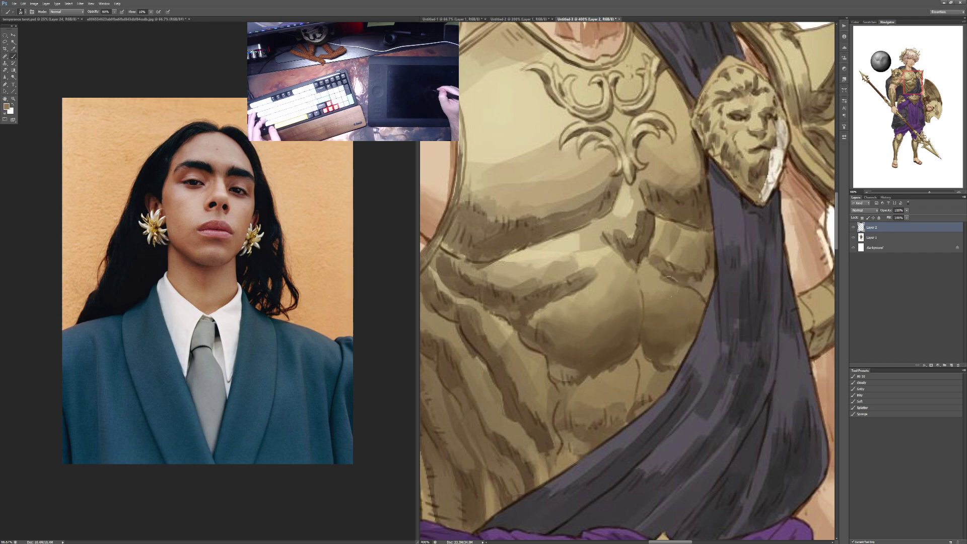
pyautogui.scroll(-1, 660, 297)
pyautogui.scroll(-1, 675, 390)
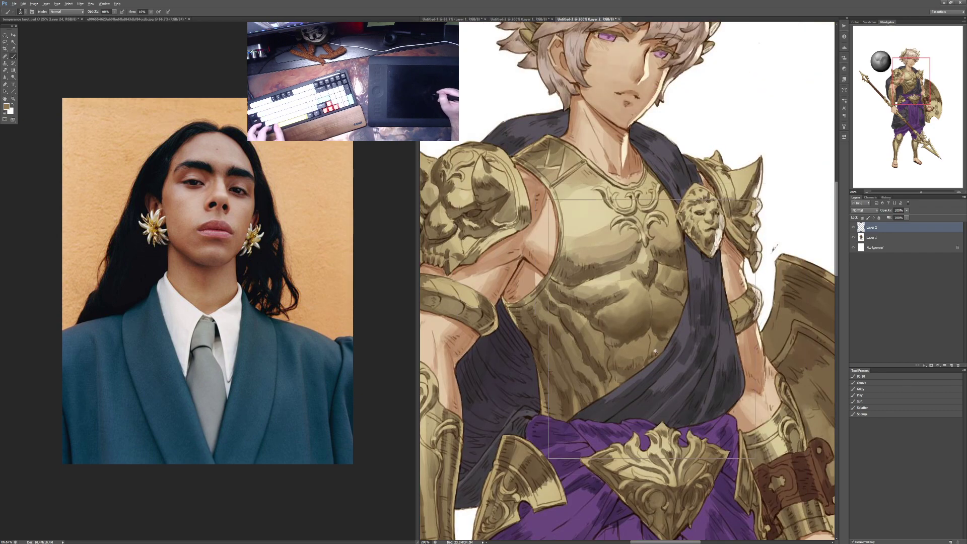
pyautogui.scroll(-1, 657, 368)
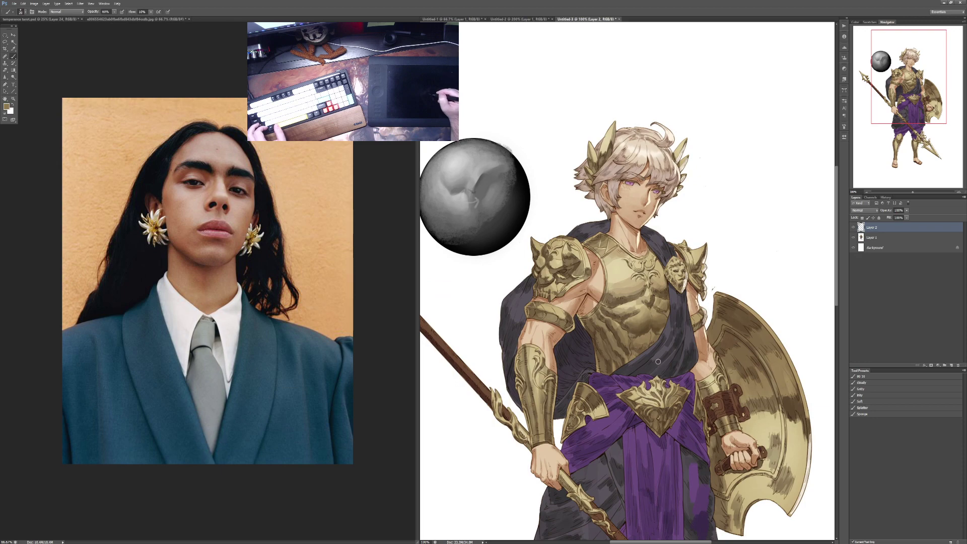
# Step: Shift the armoured character view, then switch to the long-haired man's reference photo document
pyautogui.moveTo(659, 371); pyautogui.dragTo(687, 402)
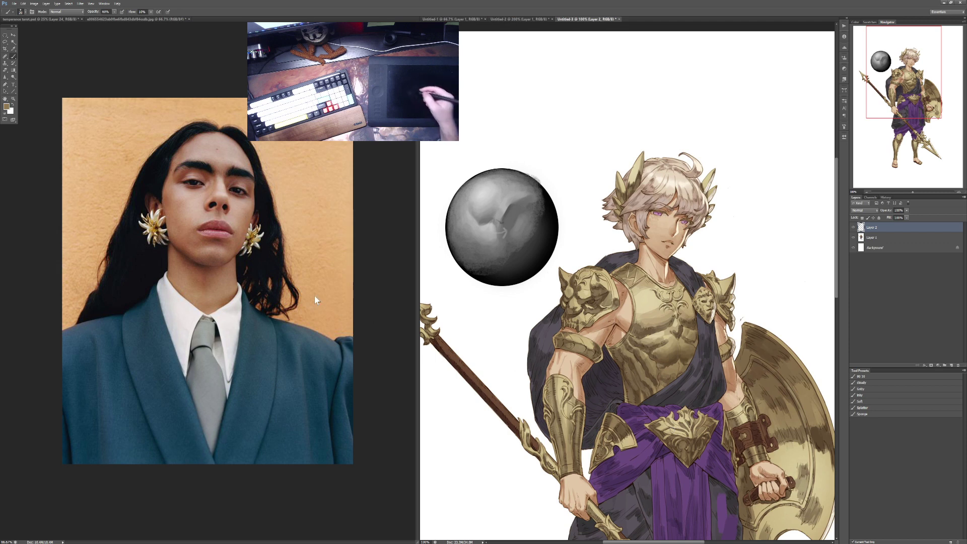
pyautogui.click(31, 276)
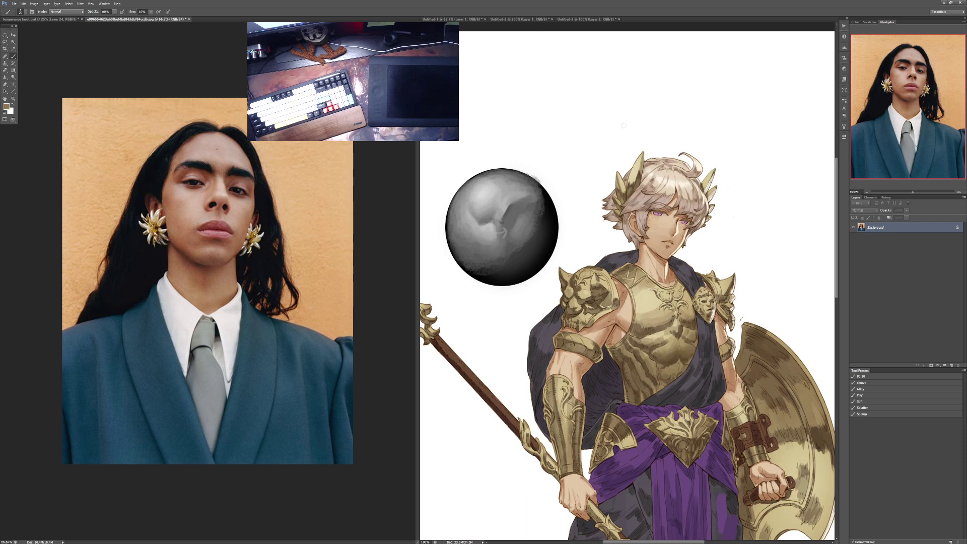
# Step: Close Untitled-3 and Untitled-2 without saving and return to the Untitled-1 portrait study
pyautogui.click(610, 19)
pyautogui.click(619, 19)
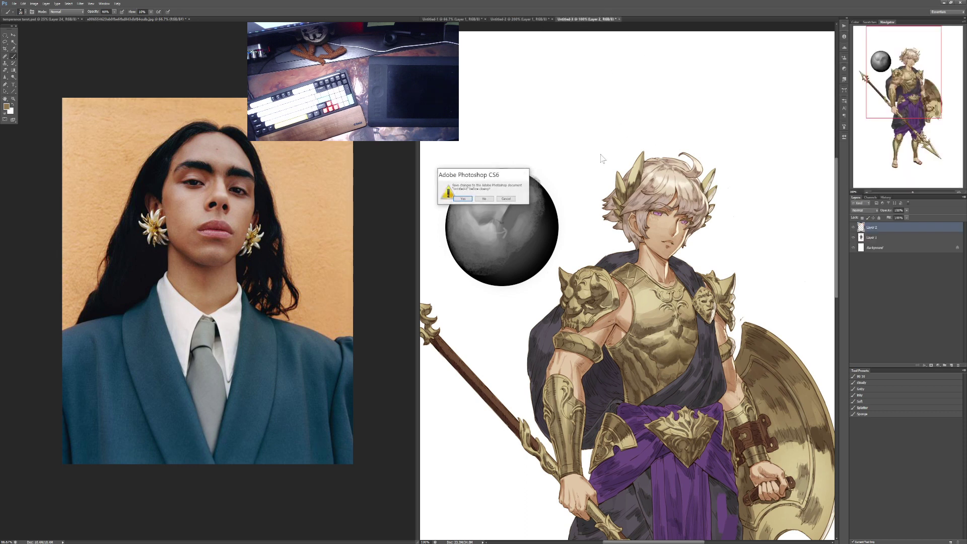
pyautogui.click(487, 202)
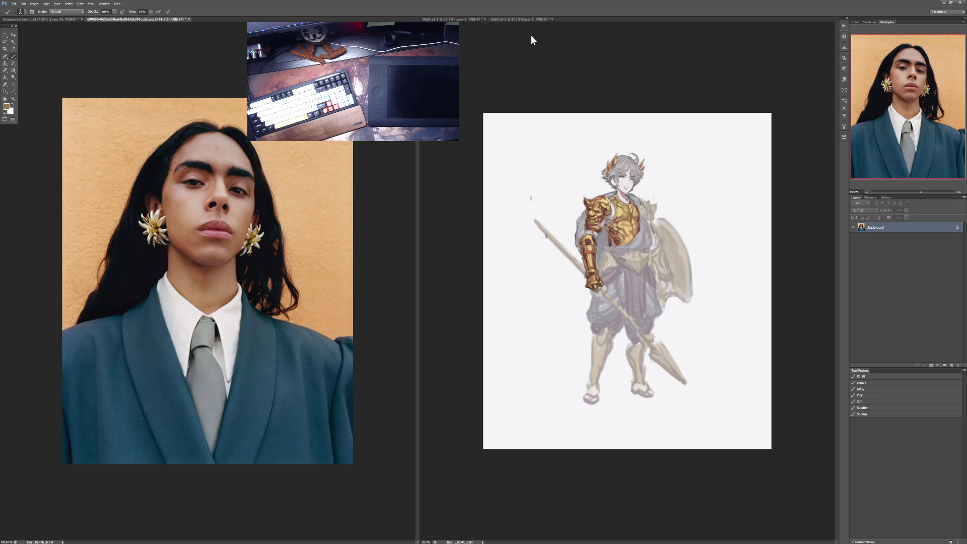
pyautogui.click(543, 20)
pyautogui.click(552, 18)
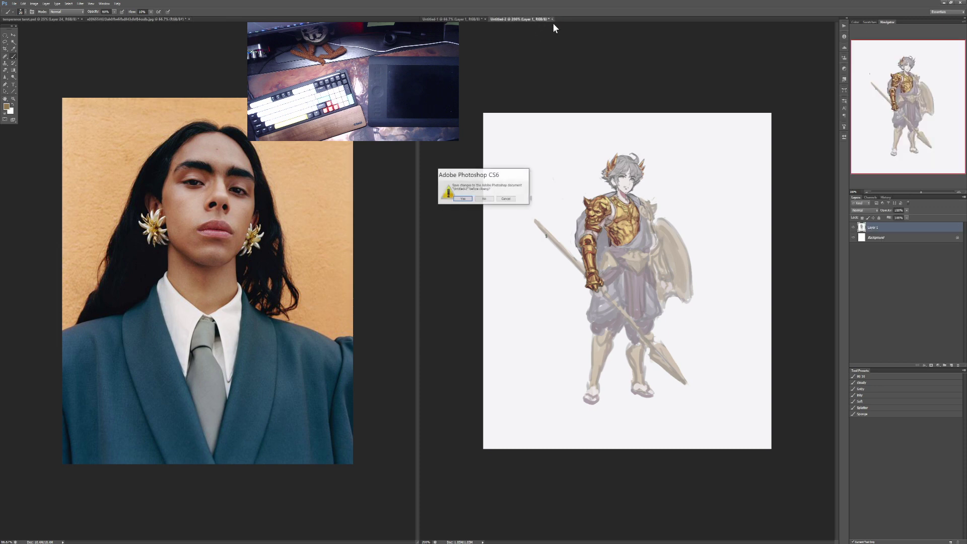
pyautogui.click(489, 199)
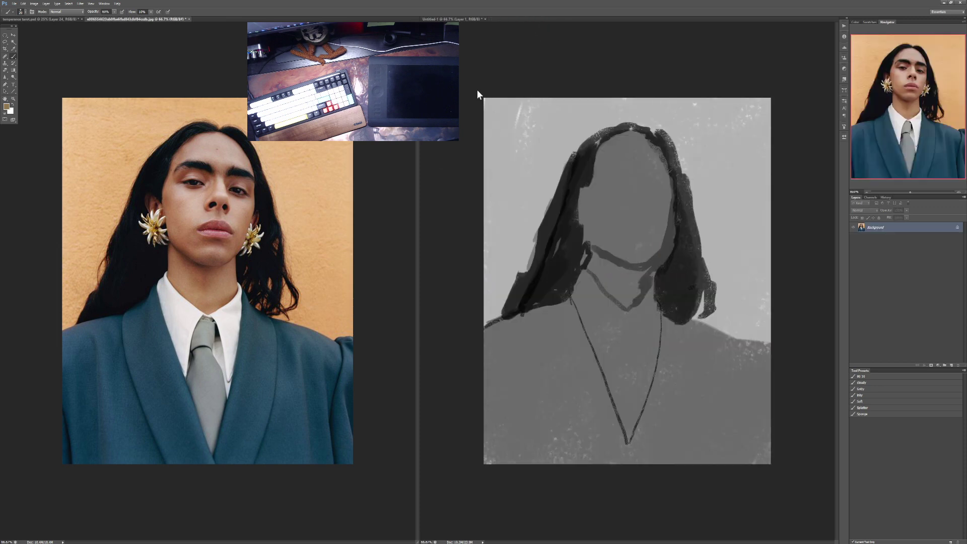
pyautogui.click(469, 81)
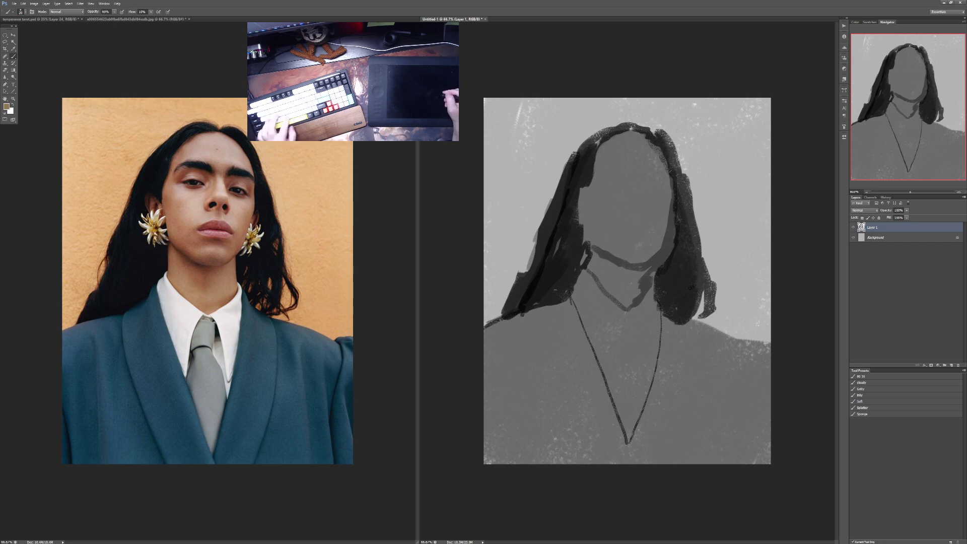
# Step: With a thin textured brush in black at 30% opacity, draw the left lapel line down the chest
pyautogui.click(863, 413)
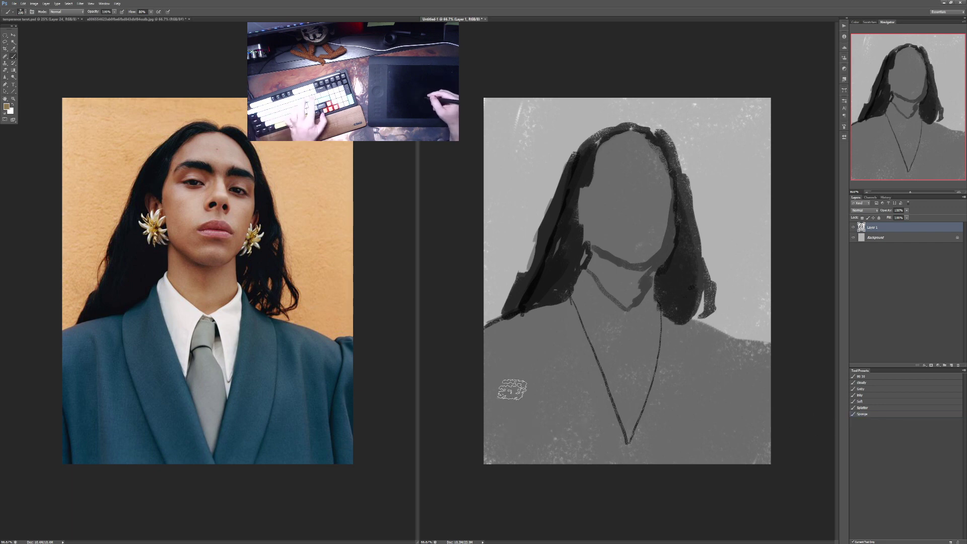
pyautogui.press('[')
pyautogui.press('[')
pyautogui.press('[')
pyautogui.press('[')
pyautogui.press('[')
pyautogui.press('[')
pyautogui.press('[')
pyautogui.press('[')
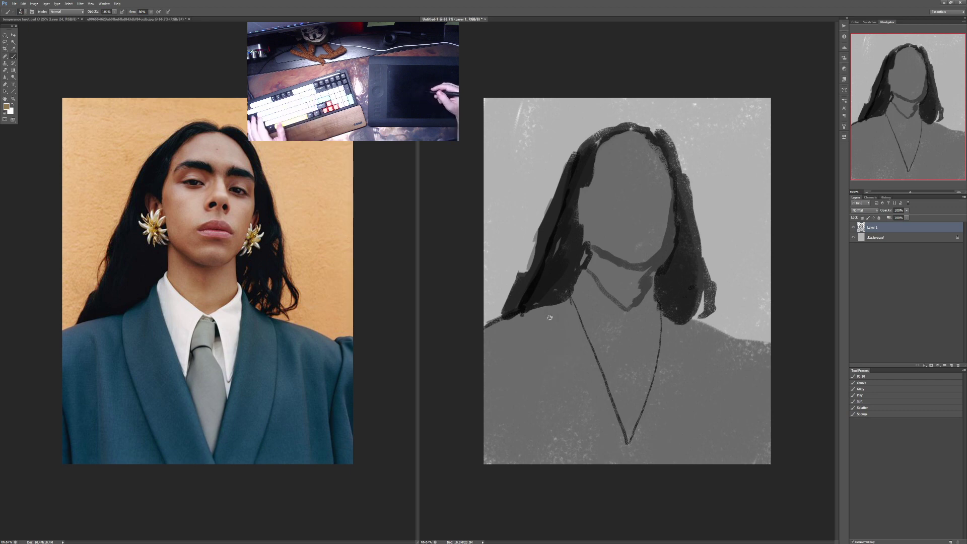
pyautogui.moveTo(544, 321); pyautogui.dragTo(569, 405)
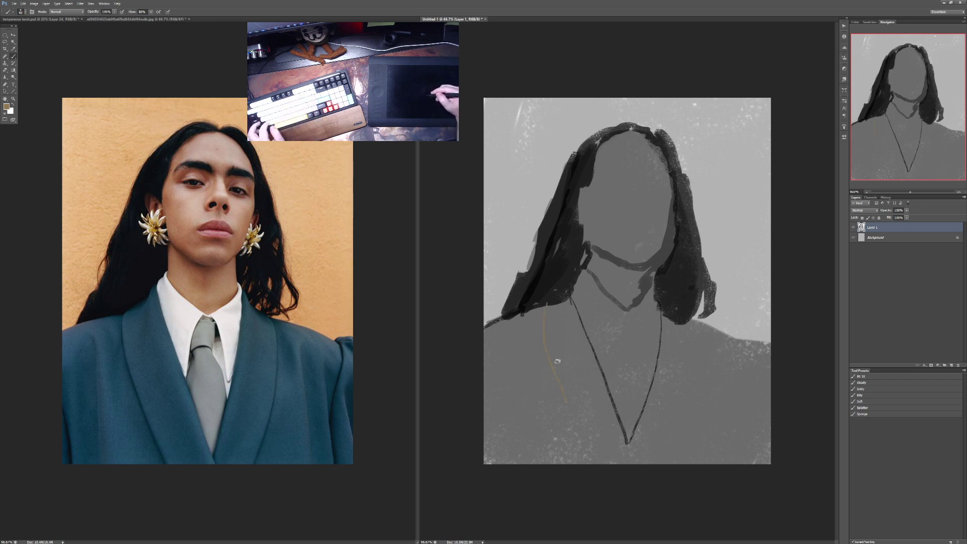
pyautogui.hotkey('ctrl', 'z')
pyautogui.press('d')
pyautogui.press('3')
pyautogui.moveTo(541, 308); pyautogui.dragTo(554, 371)
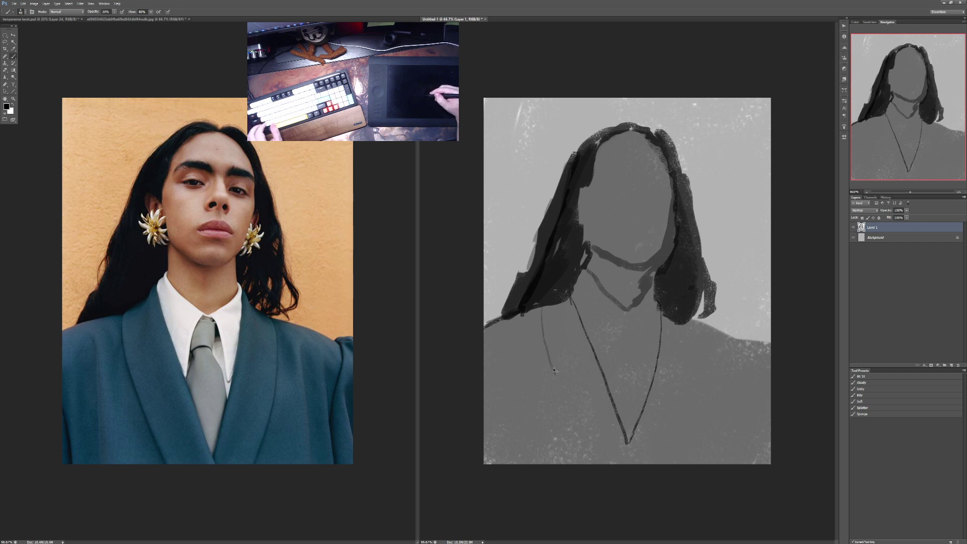
pyautogui.moveTo(543, 298)
pyautogui.mouseDown()
pyautogui.moveTo(554, 386)
pyautogui.moveTo(589, 463)
pyautogui.mouseUp()
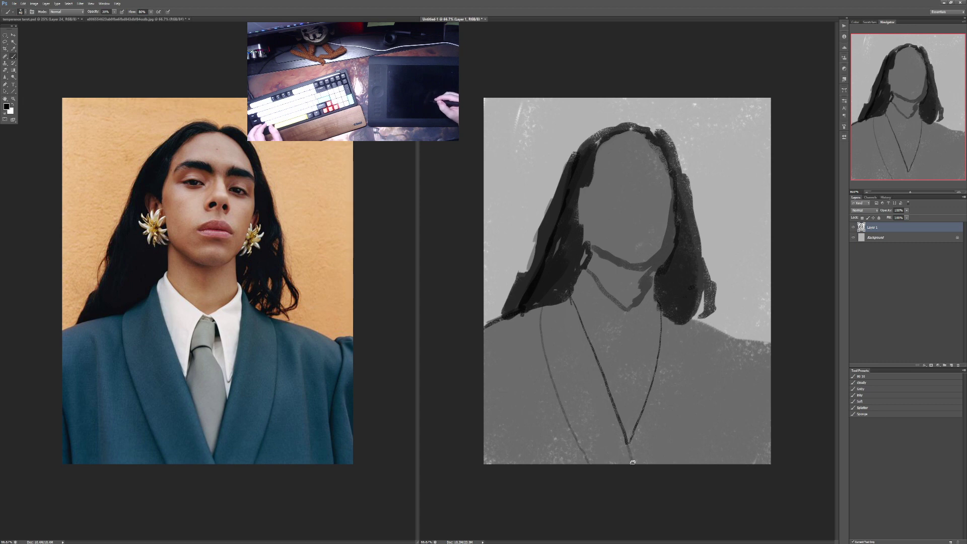
# Step: Draw the right side of the V neckline, the right lapel, and a line down from the right shoulder
pyautogui.moveTo(652, 399)
pyautogui.mouseDown()
pyautogui.moveTo(638, 438)
pyautogui.moveTo(659, 363)
pyautogui.mouseUp()
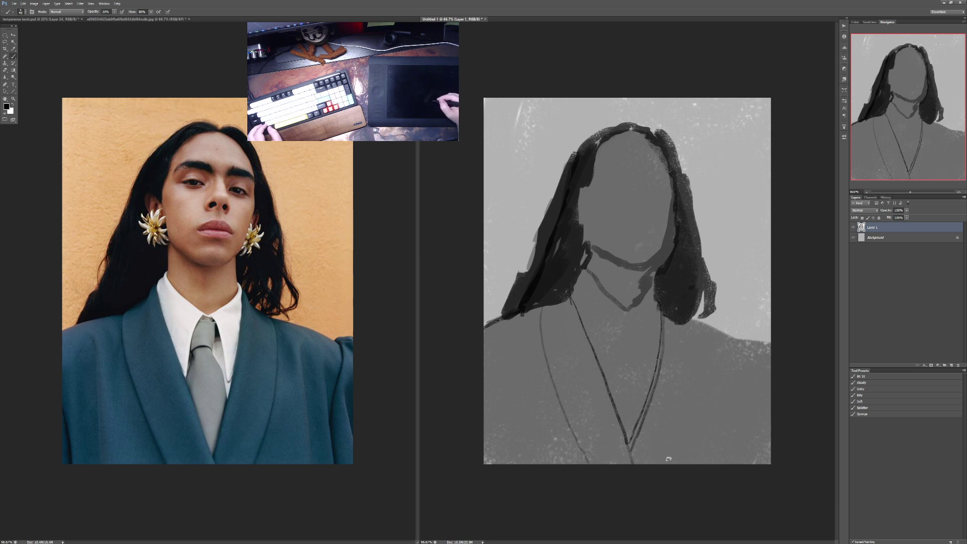
pyautogui.moveTo(667, 462); pyautogui.dragTo(689, 402)
pyautogui.hotkey('ctrl', 'z')
pyautogui.moveTo(665, 462); pyautogui.dragTo(691, 398)
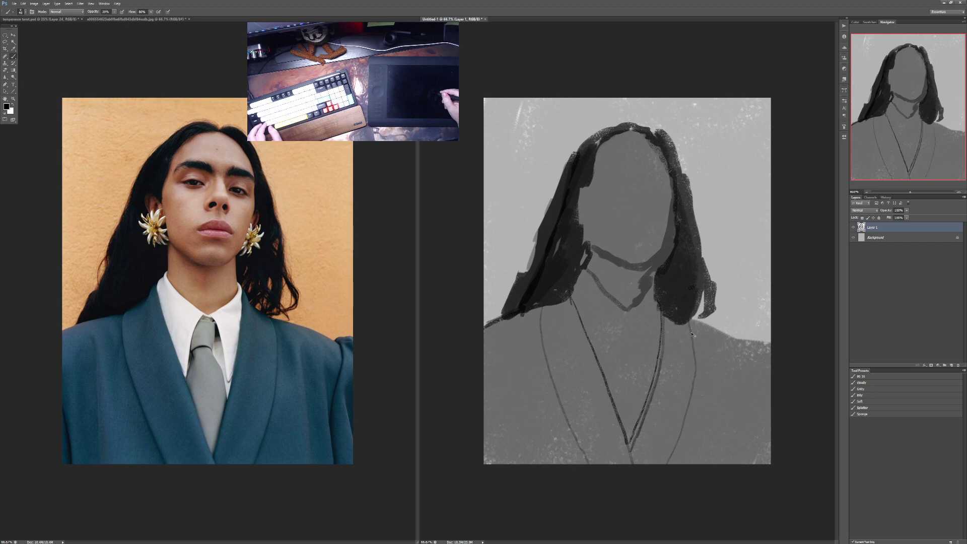
pyautogui.hotkey('ctrl', 'z')
pyautogui.moveTo(685, 322); pyautogui.dragTo(695, 389)
pyautogui.hotkey('ctrl', 'z')
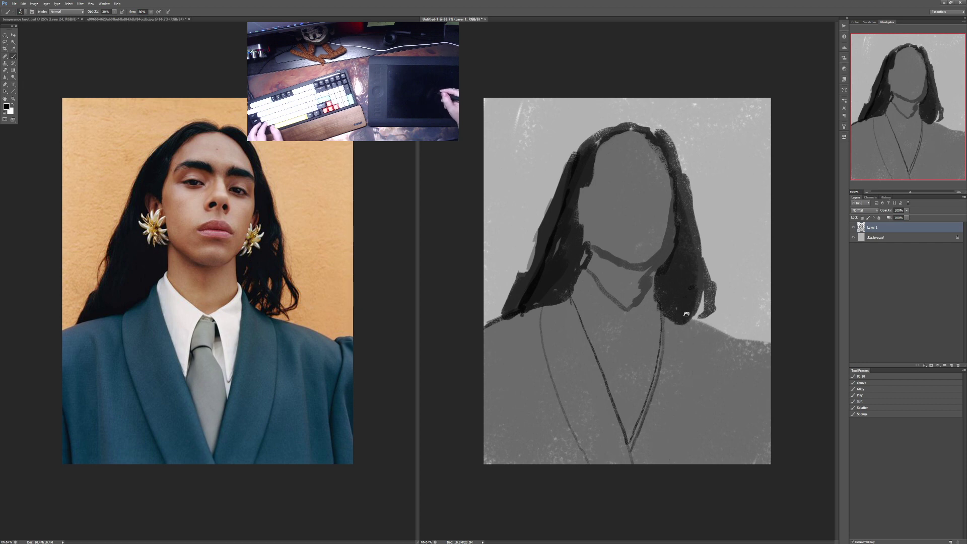
pyautogui.moveTo(687, 314)
pyautogui.mouseDown()
pyautogui.moveTo(699, 385)
pyautogui.moveTo(679, 460)
pyautogui.mouseUp()
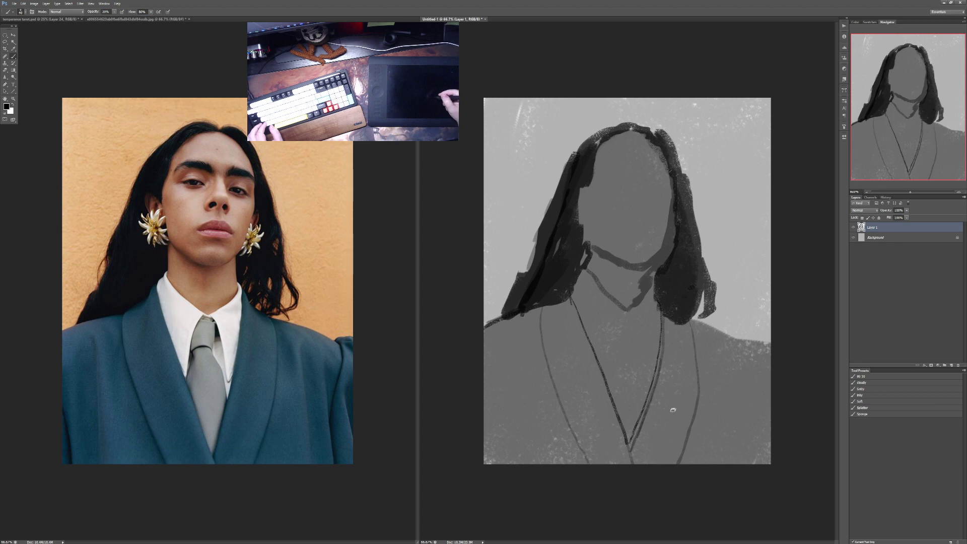
# Step: Outline the jacket's lower-left edge and right shoulder, and mark the face's left edge
pyautogui.moveTo(493, 462); pyautogui.dragTo(485, 399)
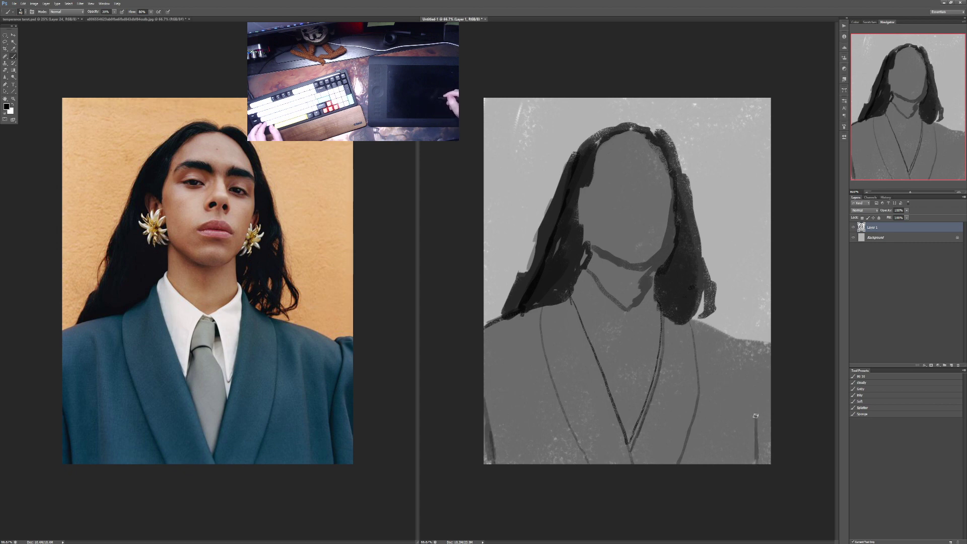
pyautogui.moveTo(756, 416); pyautogui.dragTo(760, 388)
pyautogui.moveTo(766, 344); pyautogui.dragTo(754, 463)
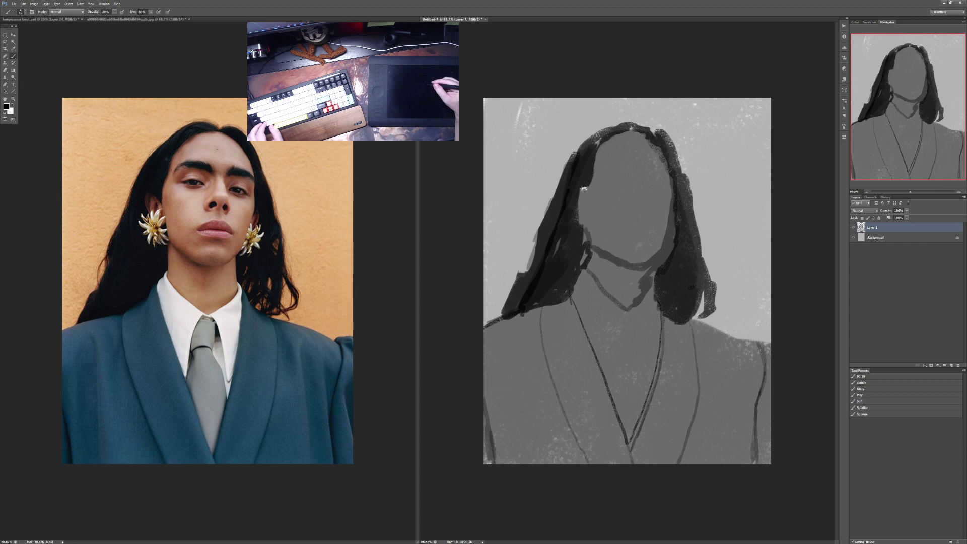
pyautogui.moveTo(584, 189)
pyautogui.mouseDown()
pyautogui.moveTo(590, 239)
pyautogui.moveTo(589, 216)
pyautogui.mouseUp()
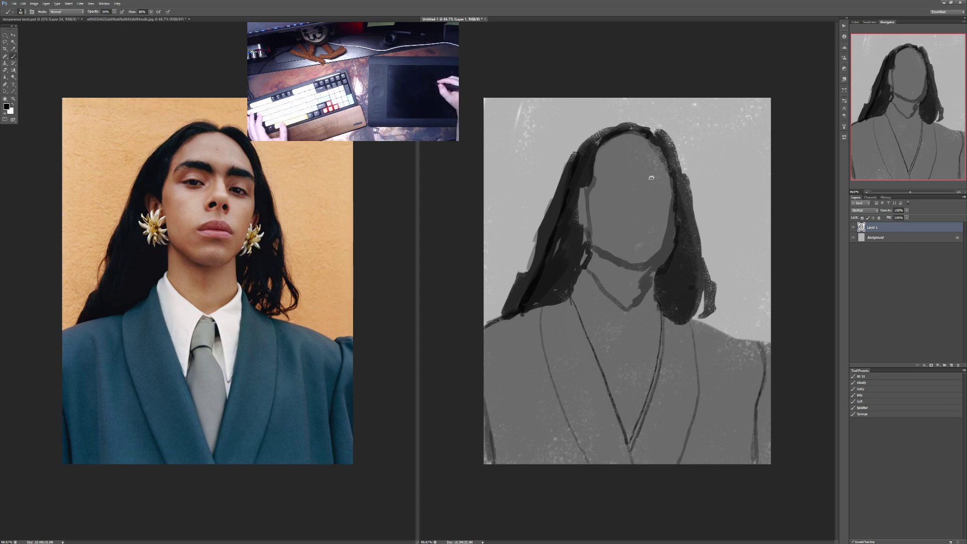
# Step: Redraw the brow line across the forehead and paint the nose and mouth shapes
pyautogui.hotkey('ctrl', 'z')
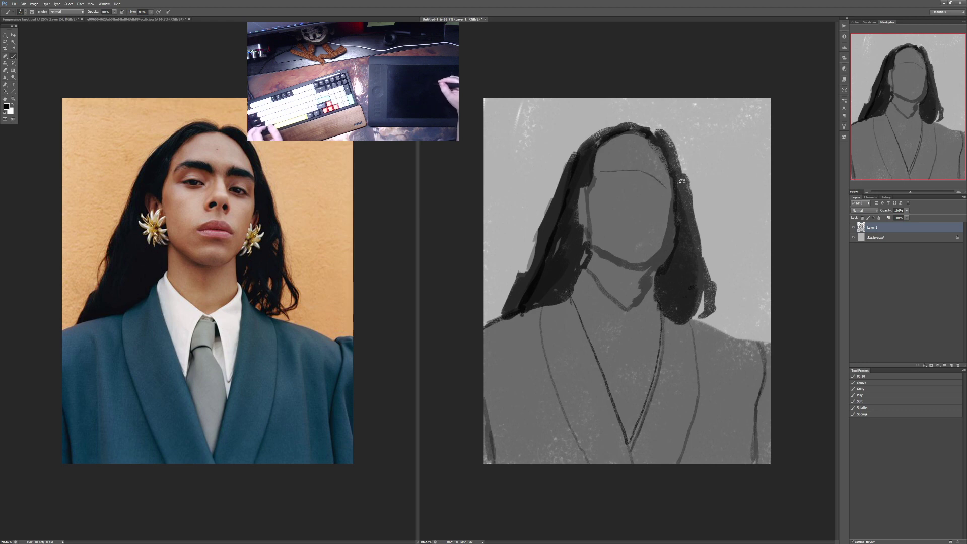
pyautogui.moveTo(620, 172); pyautogui.dragTo(661, 177)
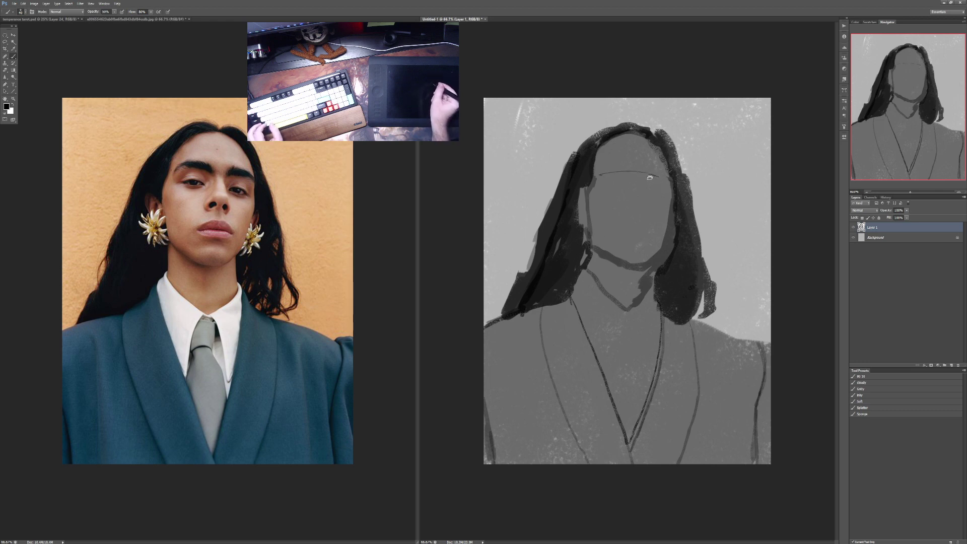
pyautogui.click(624, 175)
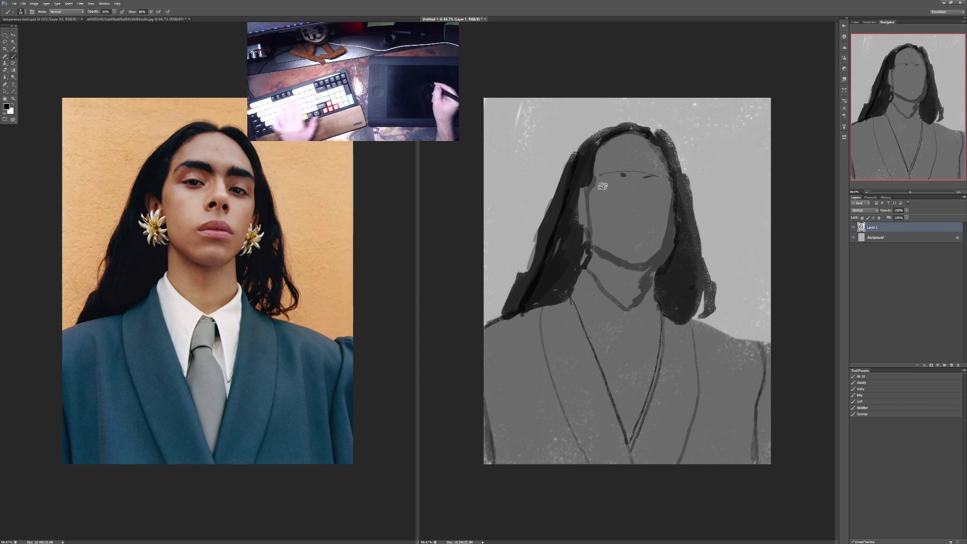
pyautogui.press(']')
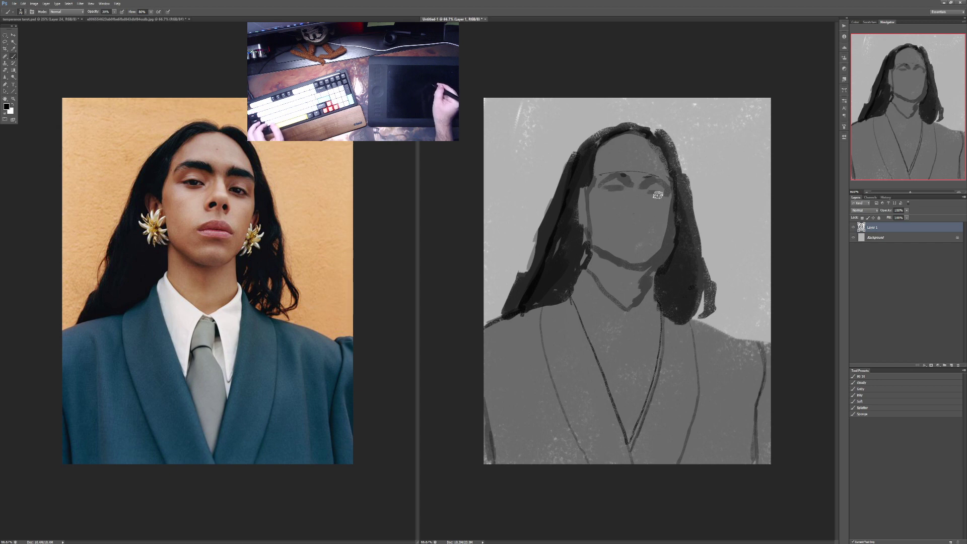
pyautogui.moveTo(634, 216)
pyautogui.mouseDown()
pyautogui.moveTo(637, 252)
pyautogui.moveTo(629, 232)
pyautogui.moveTo(622, 236)
pyautogui.moveTo(648, 237)
pyautogui.mouseUp()
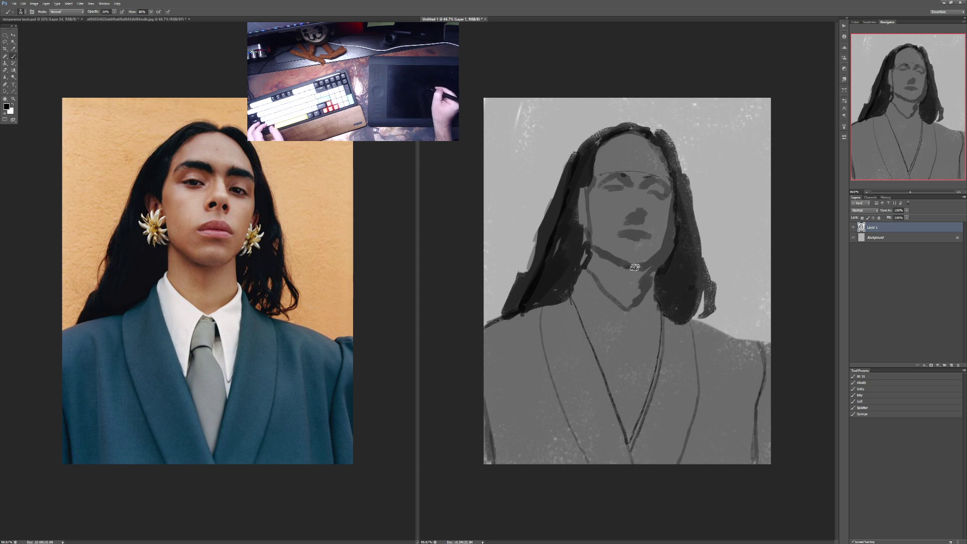
# Step: Paint light grey flower earrings beside both ears at 70% opacity
pyautogui.press('7')
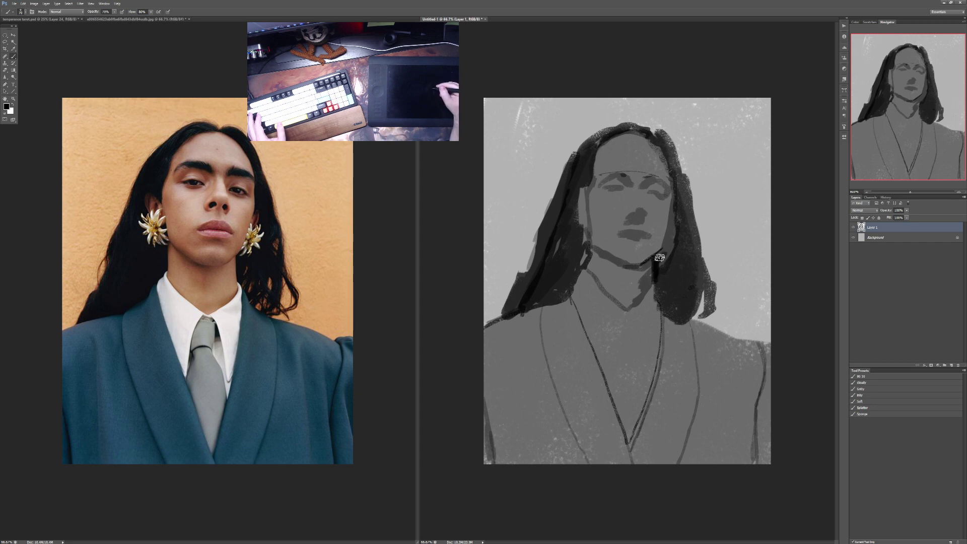
pyautogui.press('x')
pyautogui.moveTo(674, 241)
pyautogui.mouseDown()
pyautogui.moveTo(667, 253)
pyautogui.moveTo(671, 224)
pyautogui.mouseUp()
pyautogui.moveTo(574, 223)
pyautogui.mouseDown()
pyautogui.moveTo(571, 213)
pyautogui.moveTo(582, 214)
pyautogui.moveTo(568, 217)
pyautogui.moveTo(580, 239)
pyautogui.moveTo(585, 221)
pyautogui.moveTo(581, 231)
pyautogui.mouseUp()
# Step: Paint a black line along the neck's right side, then block in a dark tie below the collar at 30% opacity
pyautogui.keyDown('alt'); pyautogui.click(573, 243); pyautogui.keyUp('alt')
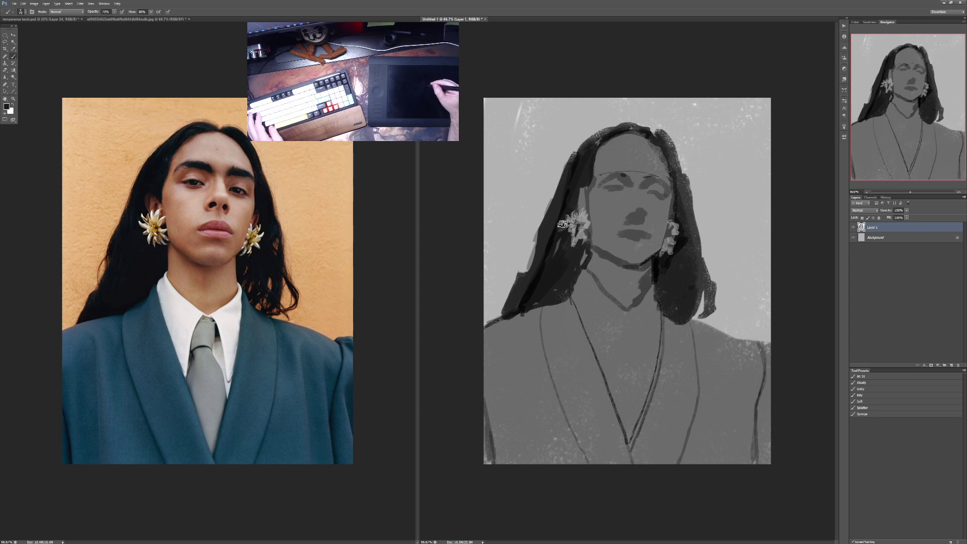
pyautogui.press('4')
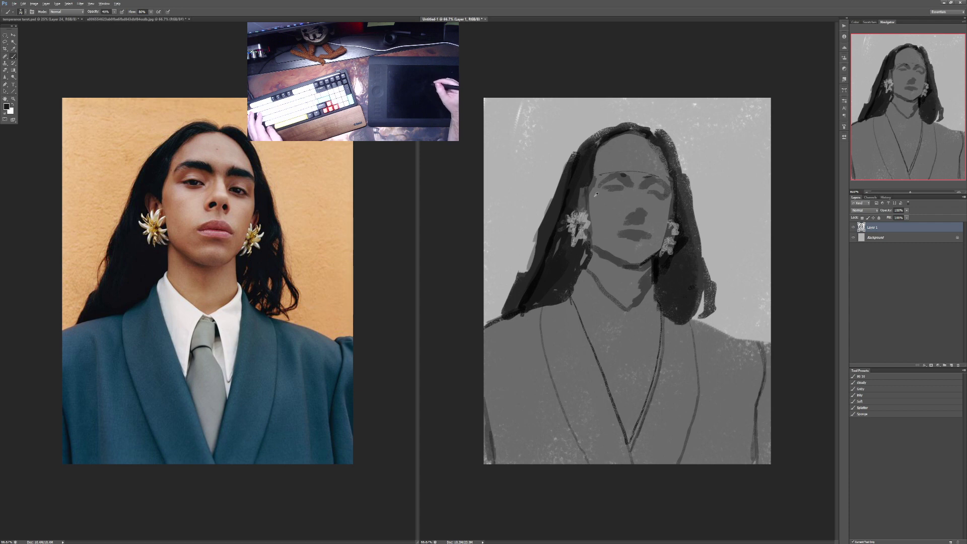
pyautogui.keyDown('alt'); pyautogui.click(596, 194); pyautogui.keyUp('alt')
pyautogui.press('7')
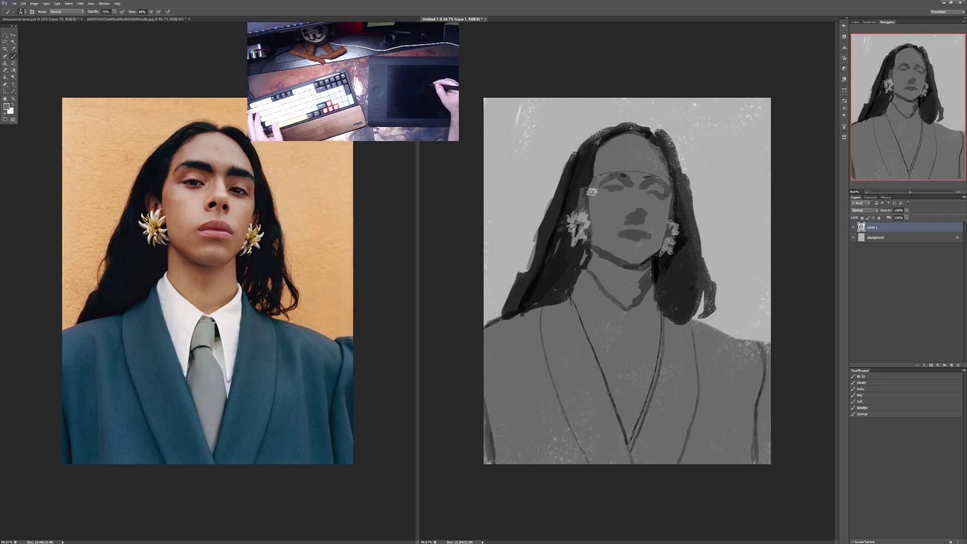
pyautogui.press('d')
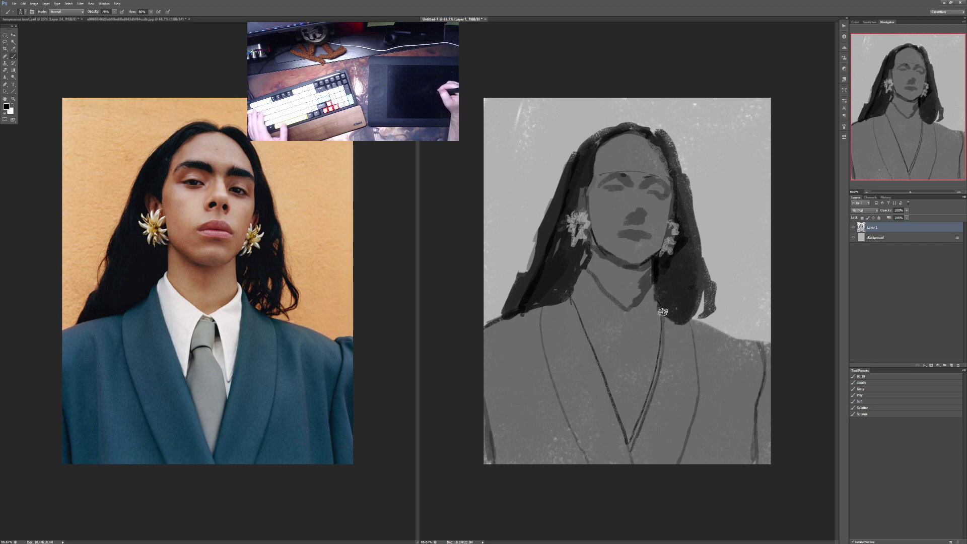
pyautogui.press('3')
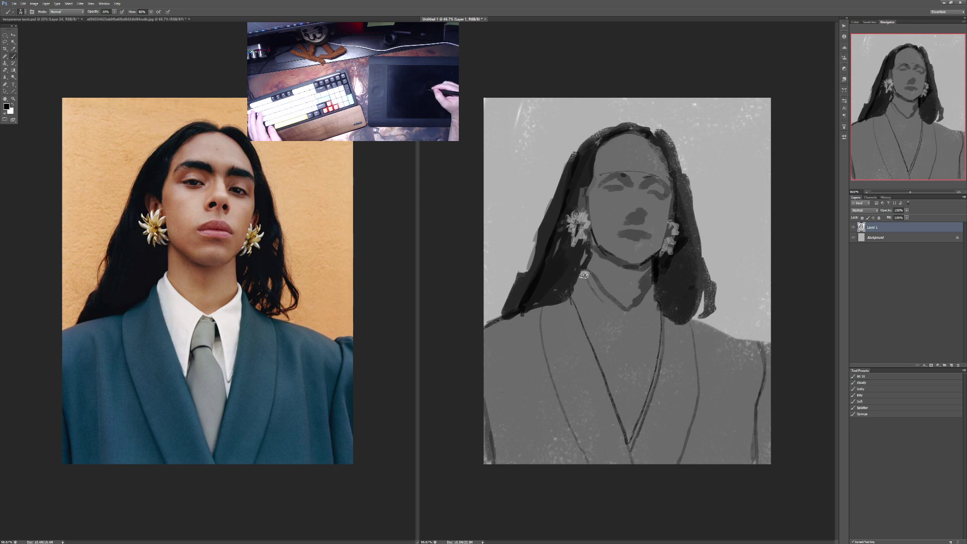
pyautogui.keyDown('alt'); pyautogui.click(615, 283); pyautogui.keyUp('alt')
pyautogui.press('0')
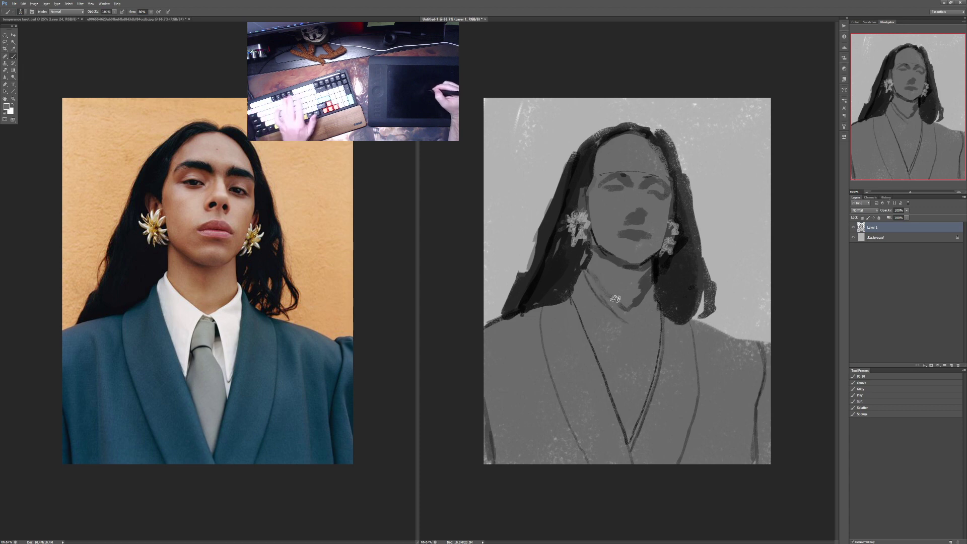
pyautogui.press('d')
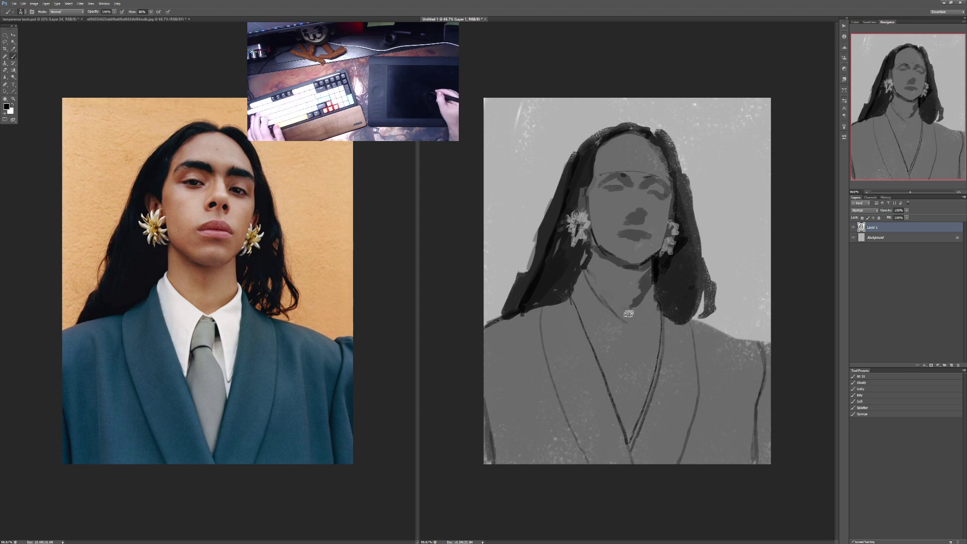
pyautogui.moveTo(621, 317); pyautogui.dragTo(653, 287)
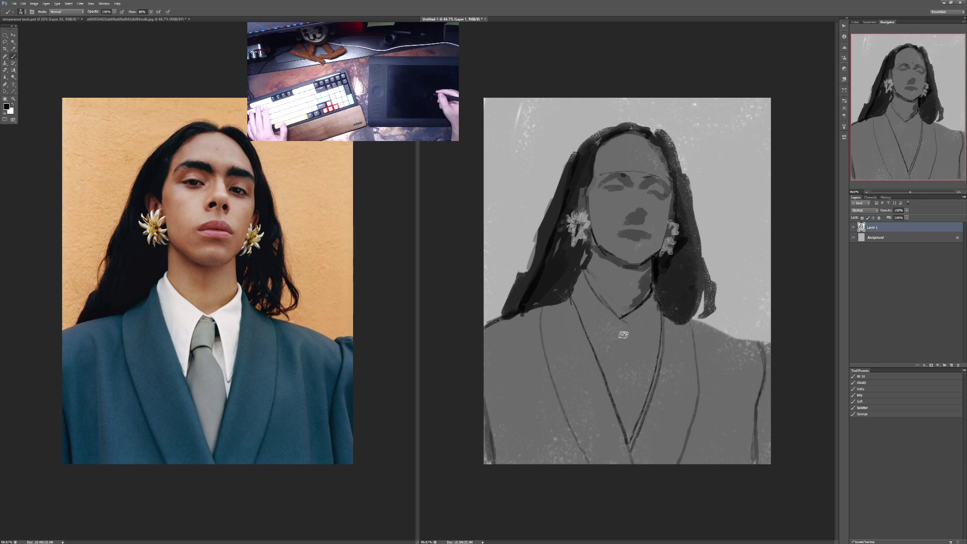
pyautogui.press('3')
pyautogui.moveTo(620, 326)
pyautogui.mouseDown()
pyautogui.moveTo(622, 360)
pyautogui.moveTo(623, 325)
pyautogui.moveTo(612, 363)
pyautogui.moveTo(614, 377)
pyautogui.moveTo(621, 367)
pyautogui.moveTo(634, 379)
pyautogui.moveTo(636, 413)
pyautogui.moveTo(629, 394)
pyautogui.moveTo(621, 400)
pyautogui.moveTo(632, 419)
pyautogui.mouseUp()
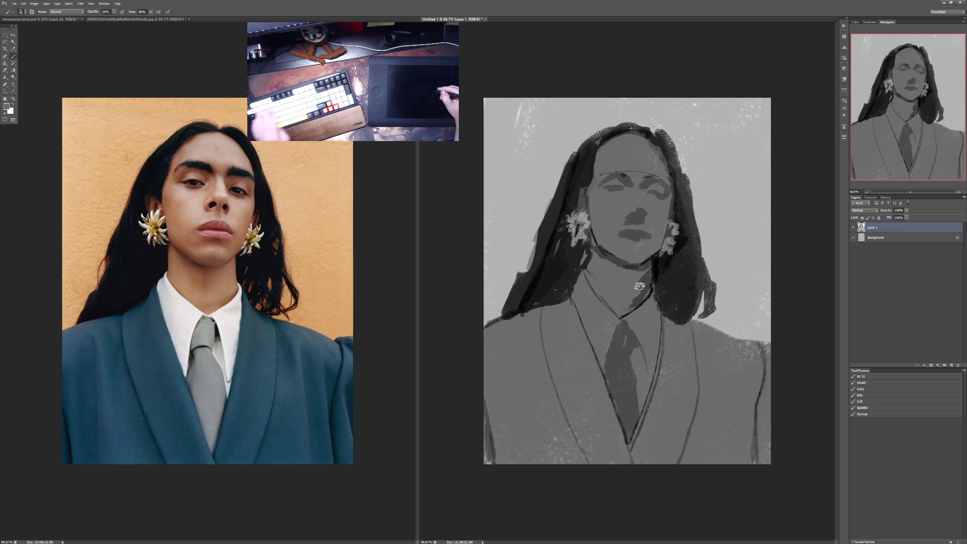
# Step: Darken the neck's left line in black, then try a white stroke along the collar and undo it
pyautogui.press('d')
pyautogui.press('0')
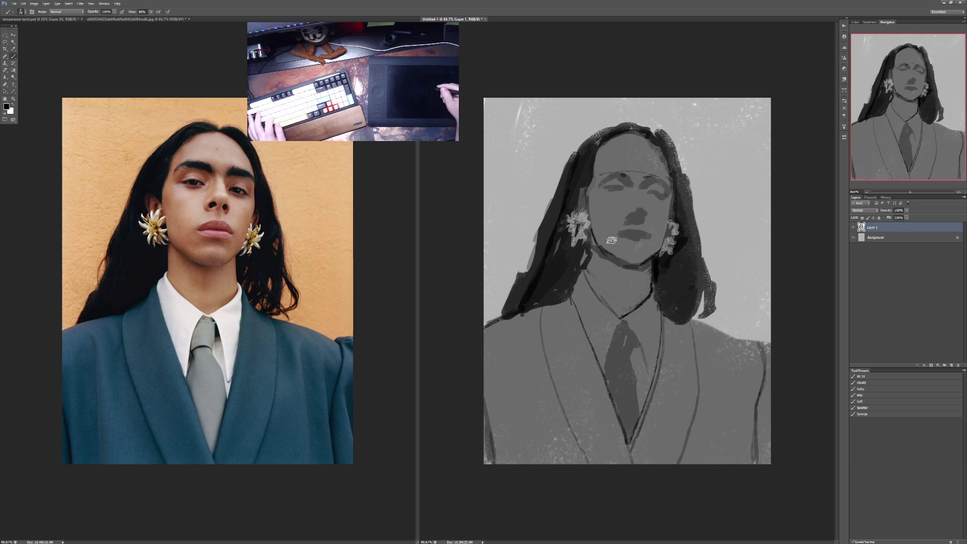
pyautogui.moveTo(588, 280); pyautogui.dragTo(587, 242)
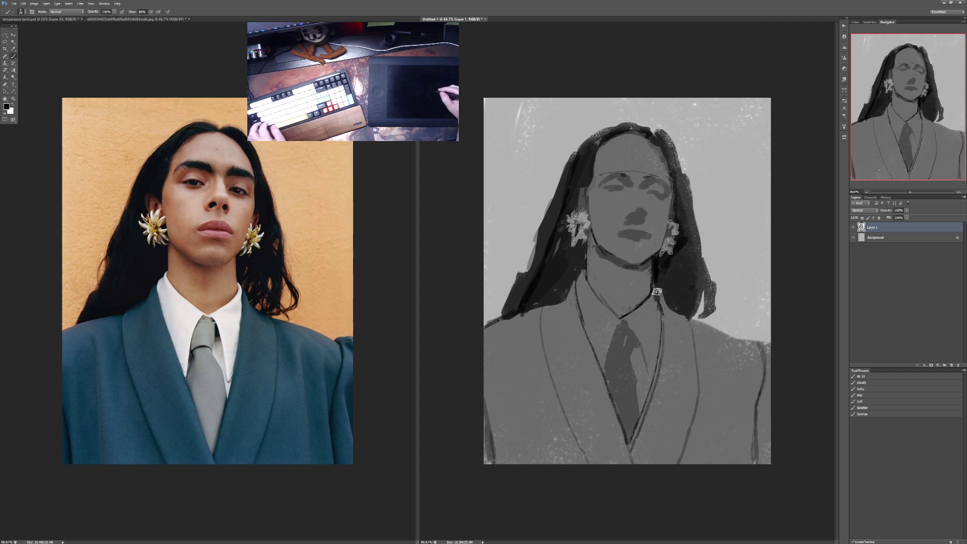
pyautogui.press('x')
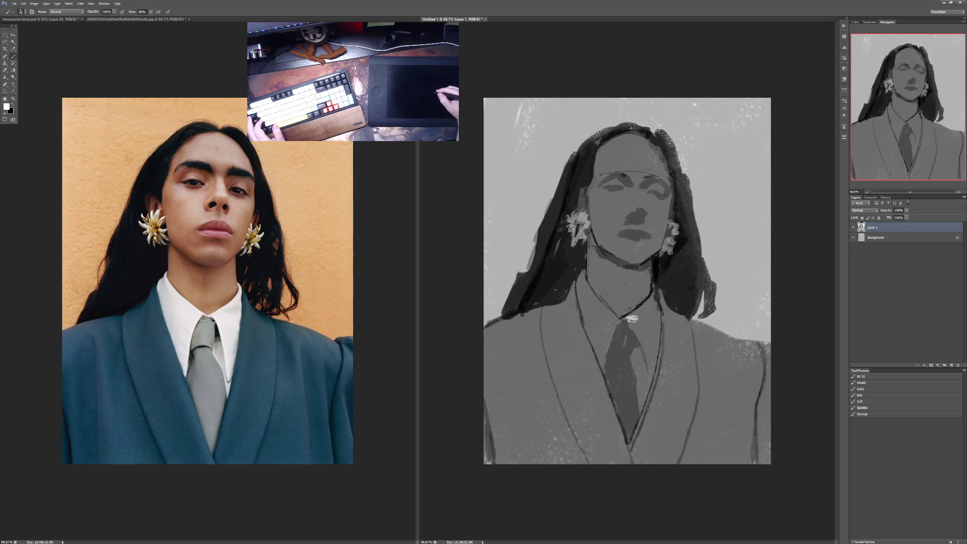
pyautogui.moveTo(625, 318)
pyautogui.mouseDown()
pyautogui.moveTo(654, 284)
pyautogui.moveTo(657, 302)
pyautogui.moveTo(652, 282)
pyautogui.moveTo(656, 324)
pyautogui.moveTo(657, 312)
pyautogui.moveTo(647, 317)
pyautogui.moveTo(655, 285)
pyautogui.moveTo(627, 317)
pyautogui.moveTo(651, 375)
pyautogui.moveTo(648, 308)
pyautogui.moveTo(650, 383)
pyautogui.moveTo(661, 313)
pyautogui.mouseUp()
pyautogui.hotkey('ctrl', 'alt', 'z')
pyautogui.hotkey('ctrl', 'alt', 'z')
pyautogui.hotkey('ctrl', 'alt', 'z')
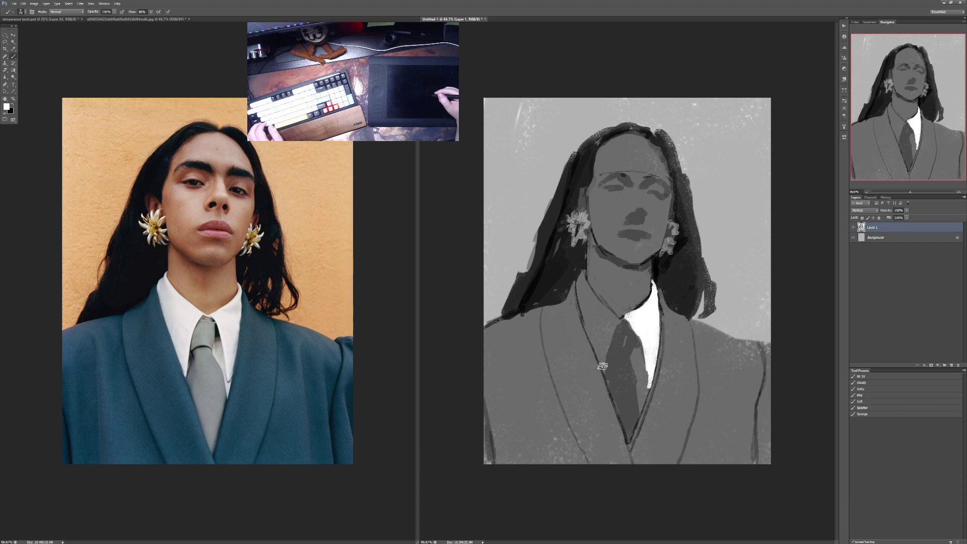
# Step: Paint the white shirt collar left of the tie and shade its left edge with a sampled darker grey
pyautogui.moveTo(619, 318)
pyautogui.mouseDown()
pyautogui.moveTo(602, 368)
pyautogui.moveTo(580, 312)
pyautogui.moveTo(583, 271)
pyautogui.moveTo(587, 297)
pyautogui.moveTo(614, 316)
pyautogui.moveTo(582, 284)
pyautogui.moveTo(596, 328)
pyautogui.moveTo(590, 304)
pyautogui.moveTo(608, 322)
pyautogui.mouseUp()
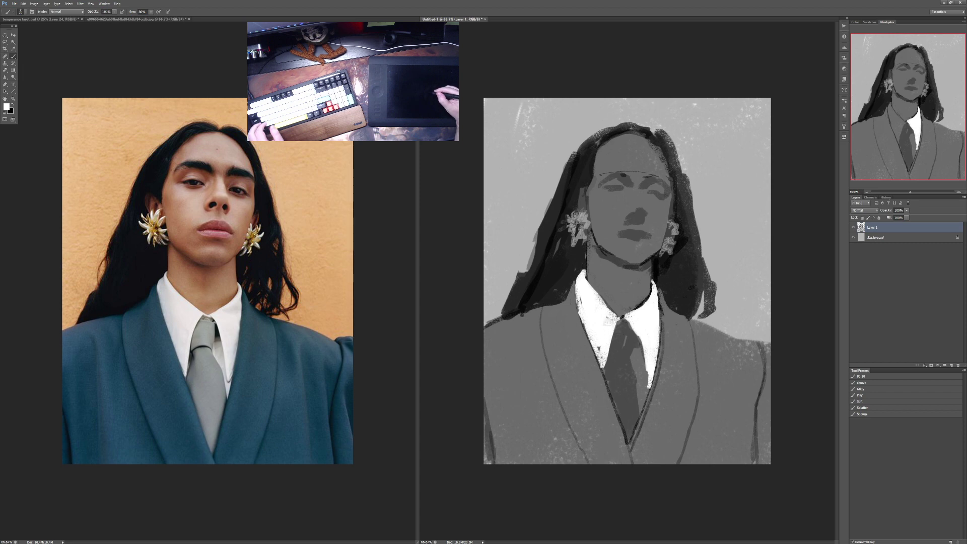
pyautogui.keyDown('alt'); pyautogui.click(595, 301); pyautogui.keyUp('alt')
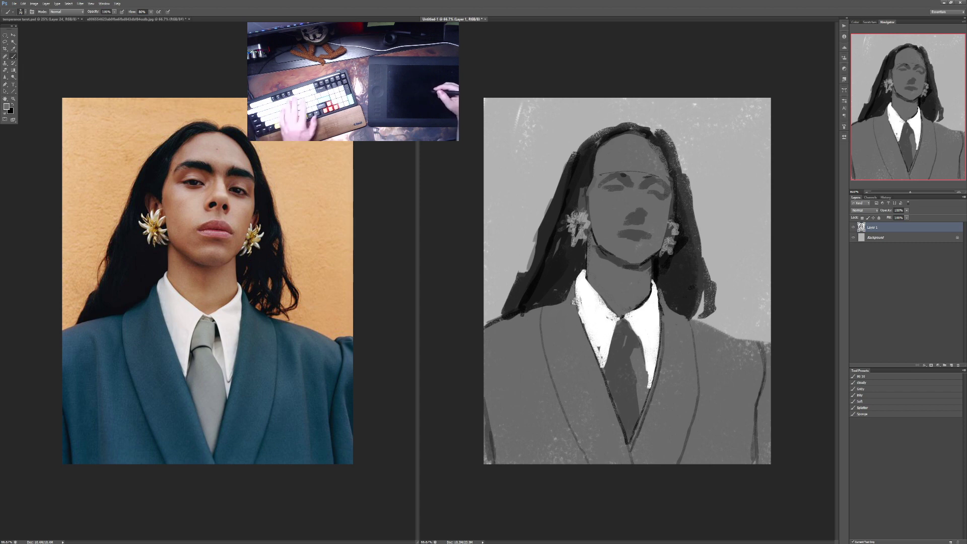
pyautogui.moveTo(574, 285); pyautogui.dragTo(603, 386)
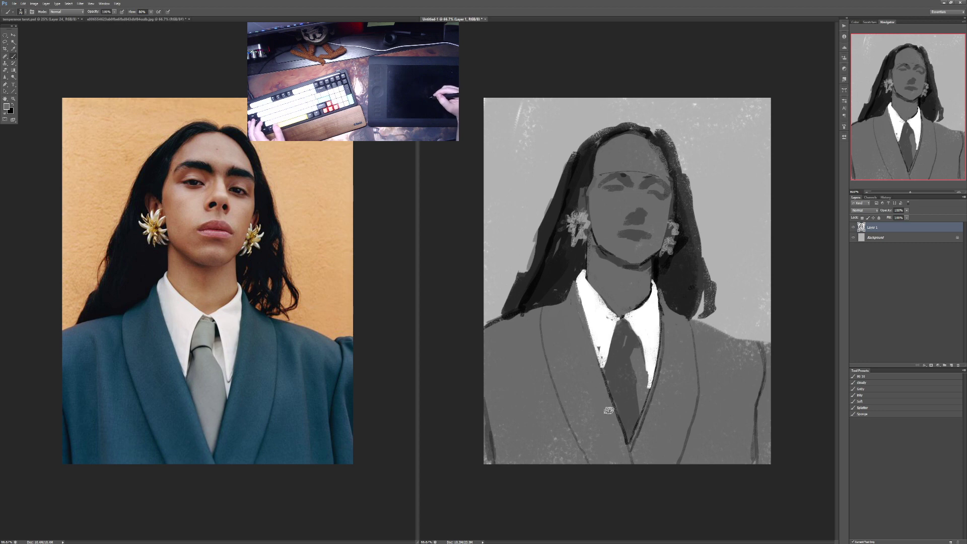
pyautogui.press('x')
pyautogui.press('3')
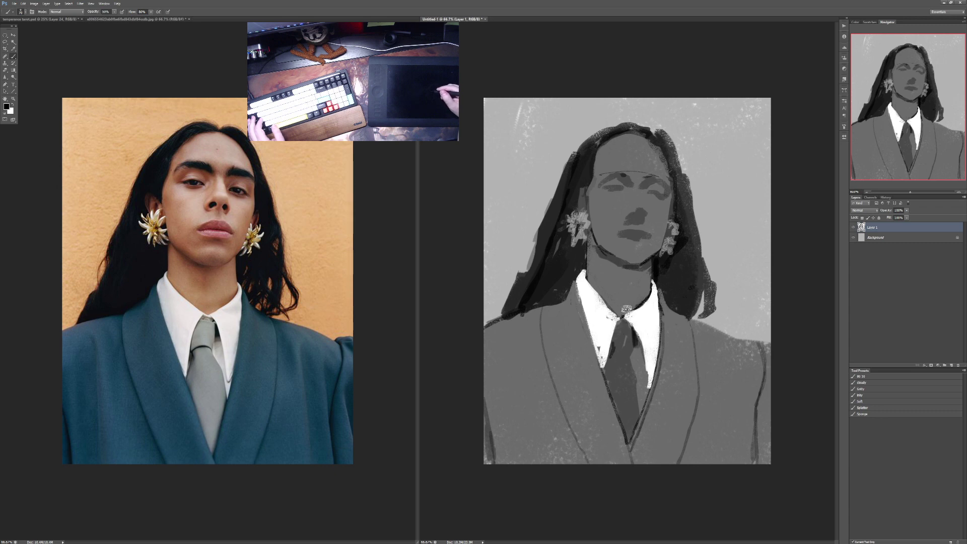
pyautogui.press('x')
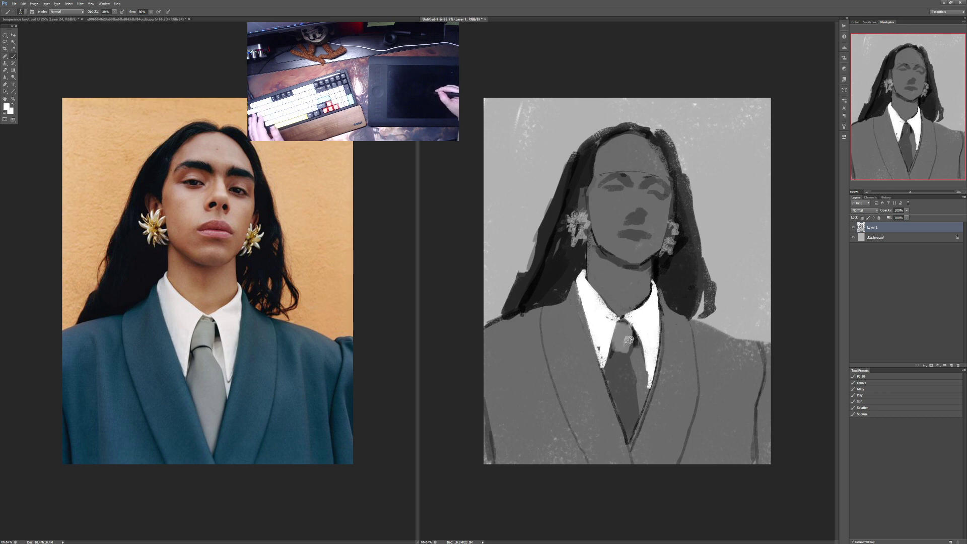
# Step: Lighten the tie with white at 30–40% opacity and add grey highlights and shading on the lower tie
pyautogui.moveTo(615, 362)
pyautogui.mouseDown()
pyautogui.moveTo(622, 423)
pyautogui.moveTo(624, 372)
pyautogui.moveTo(633, 385)
pyautogui.moveTo(634, 406)
pyautogui.moveTo(623, 386)
pyautogui.moveTo(629, 429)
pyautogui.mouseUp()
pyautogui.press('4')
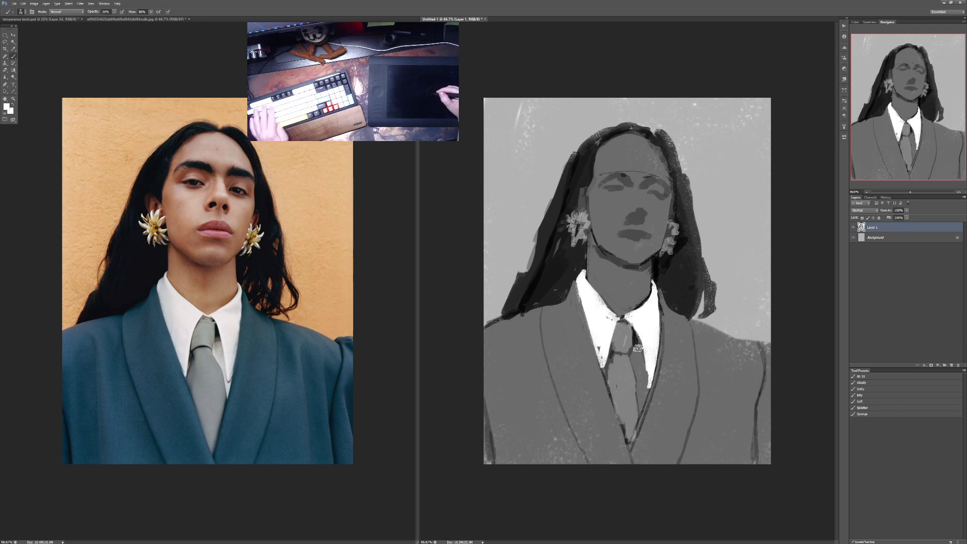
pyautogui.moveTo(639, 350)
pyautogui.mouseDown()
pyautogui.moveTo(643, 403)
pyautogui.moveTo(646, 396)
pyautogui.mouseUp()
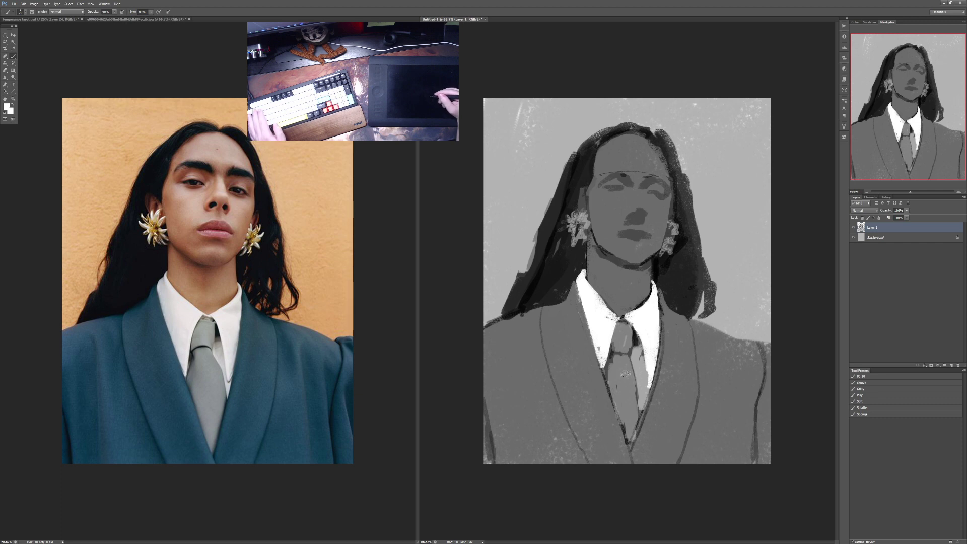
pyautogui.press('2')
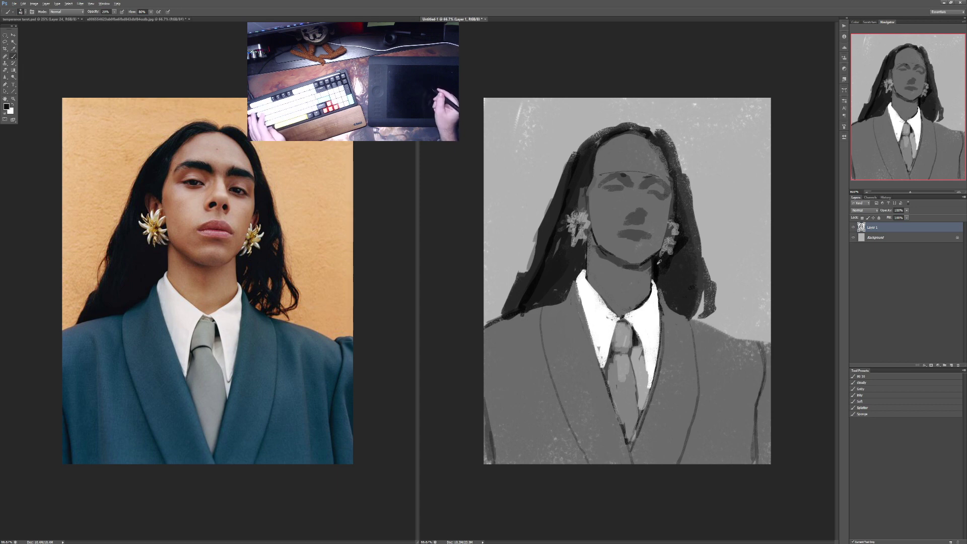
pyautogui.press('0')
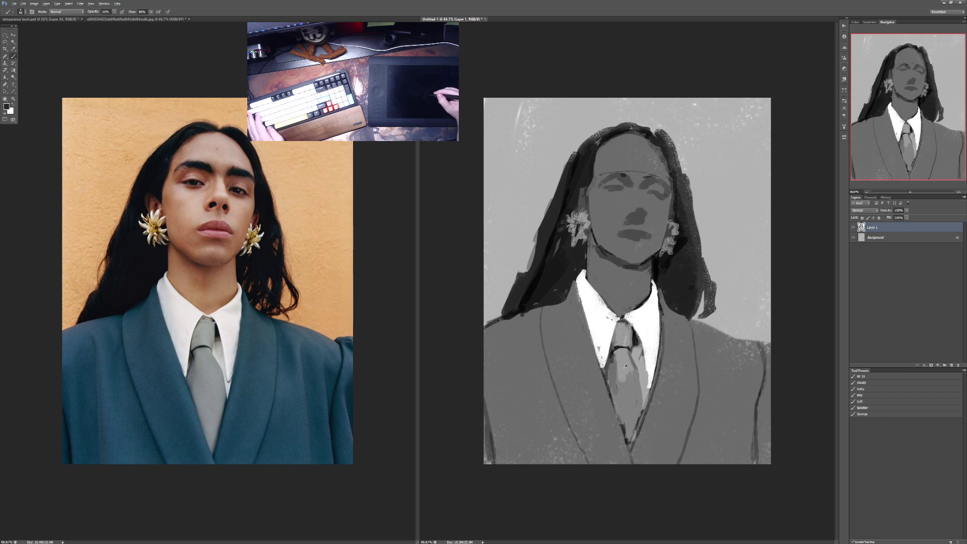
pyautogui.keyDown('alt'); pyautogui.click(626, 366); pyautogui.keyUp('alt')
pyautogui.press('3')
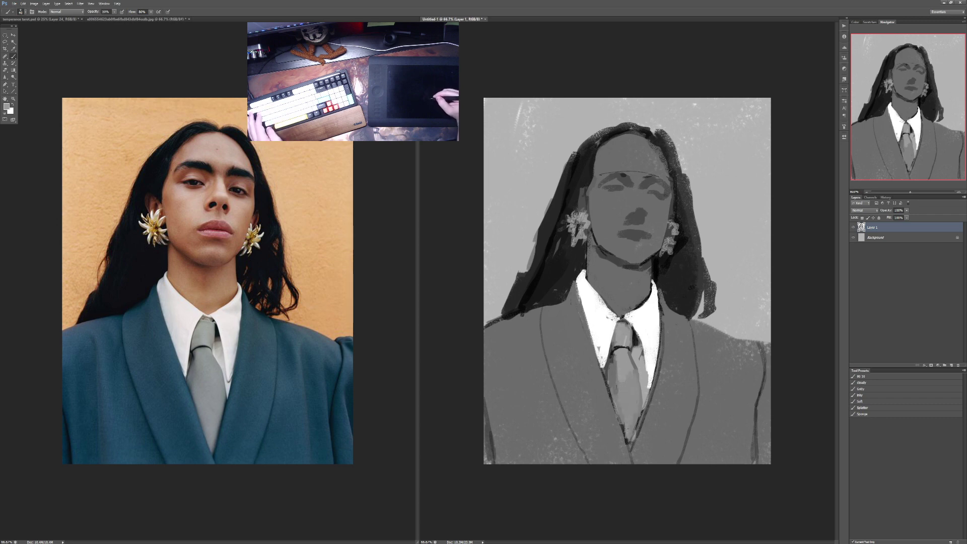
pyautogui.moveTo(627, 435); pyautogui.dragTo(625, 424)
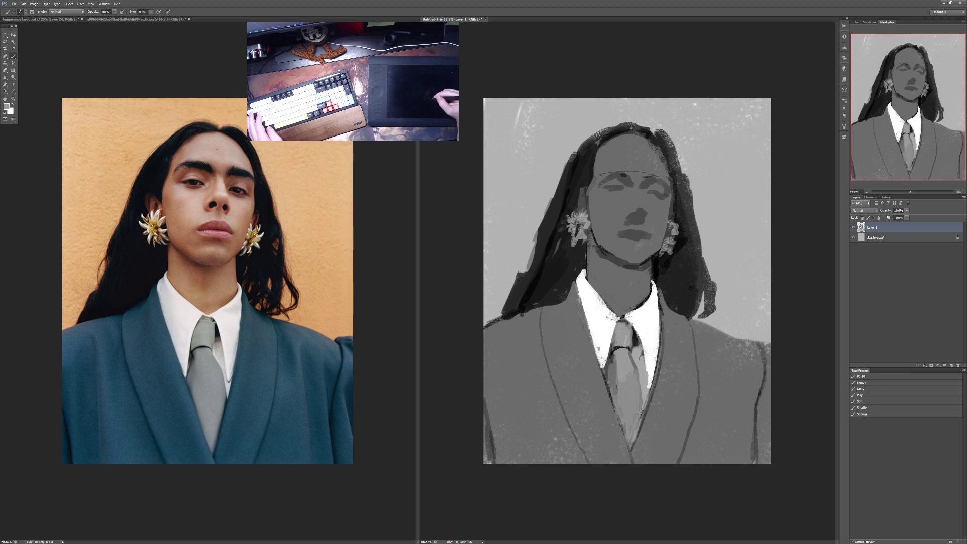
pyautogui.moveTo(638, 437)
pyautogui.mouseDown()
pyautogui.moveTo(643, 412)
pyautogui.moveTo(632, 452)
pyautogui.moveTo(641, 421)
pyautogui.moveTo(634, 456)
pyautogui.mouseUp()
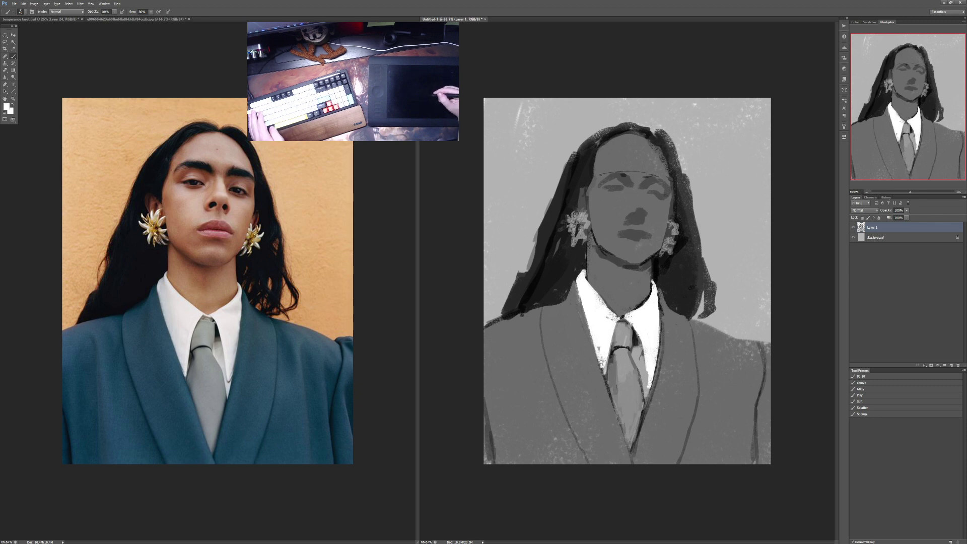
# Step: Darken the collar's left edge and the right lapel in black, and faintly shade the shirt right of the tie
pyautogui.press('d')
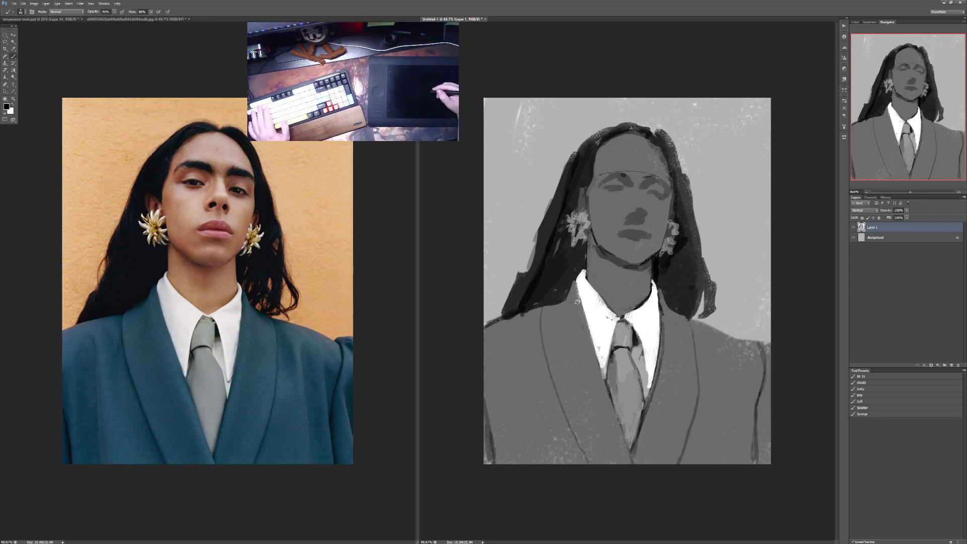
pyautogui.moveTo(577, 291); pyautogui.dragTo(596, 364)
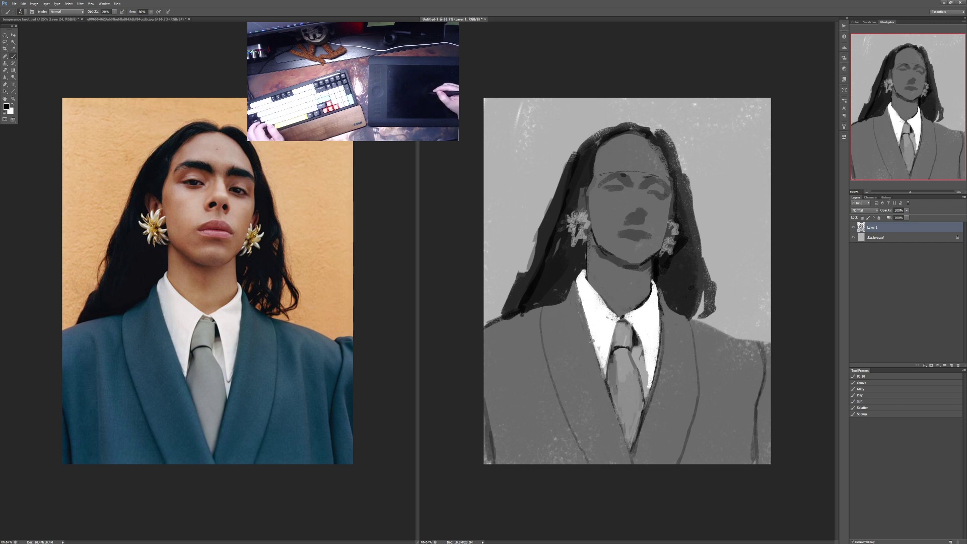
pyautogui.press('4')
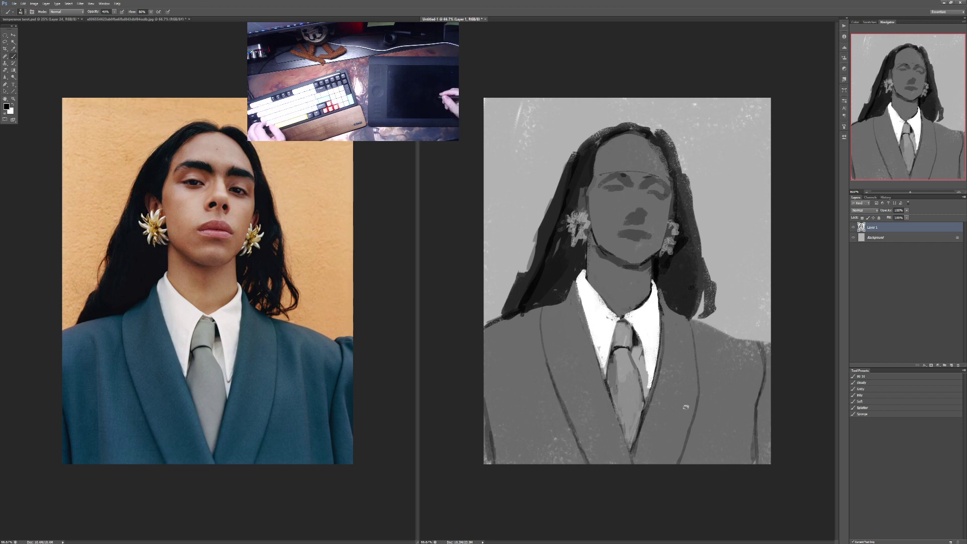
pyautogui.moveTo(697, 408); pyautogui.dragTo(678, 462)
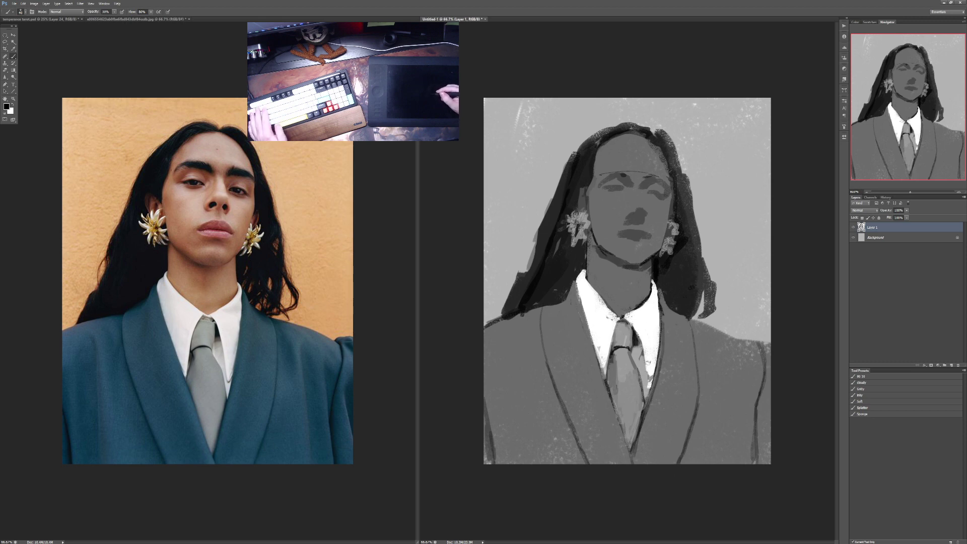
pyautogui.moveTo(651, 378)
pyautogui.mouseDown()
pyautogui.moveTo(638, 341)
pyautogui.moveTo(641, 348)
pyautogui.mouseUp()
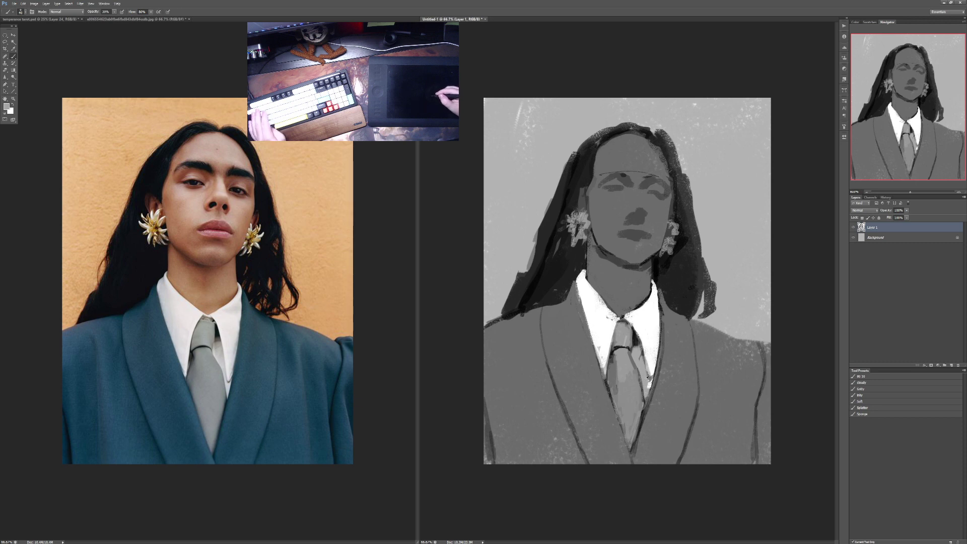
pyautogui.press('7')
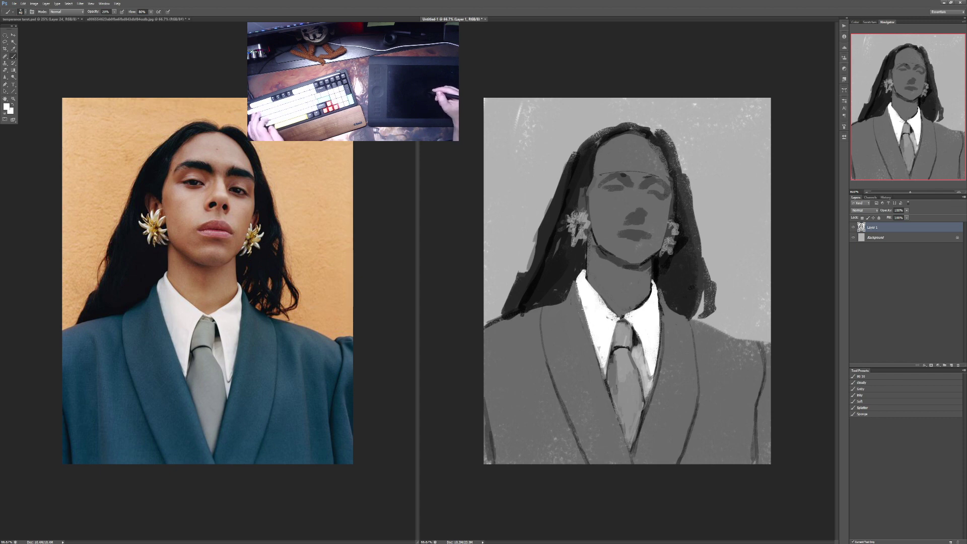
# Step: With a larger brush at 10% opacity, lay faint light strokes over the lower-left jacket and both shoulders
pyautogui.press('1')
pyautogui.press(']')
pyautogui.press(']')
pyautogui.press(']')
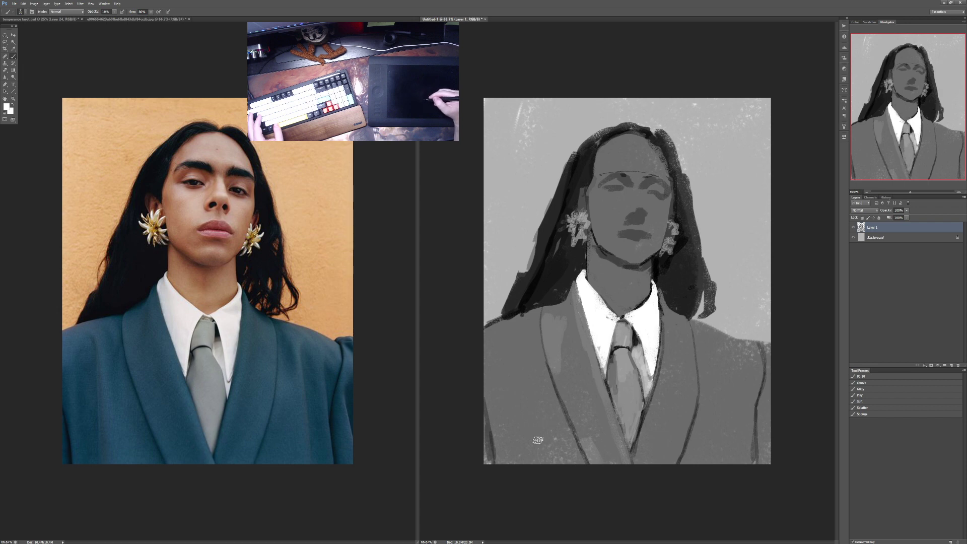
pyautogui.moveTo(538, 440); pyautogui.dragTo(525, 423)
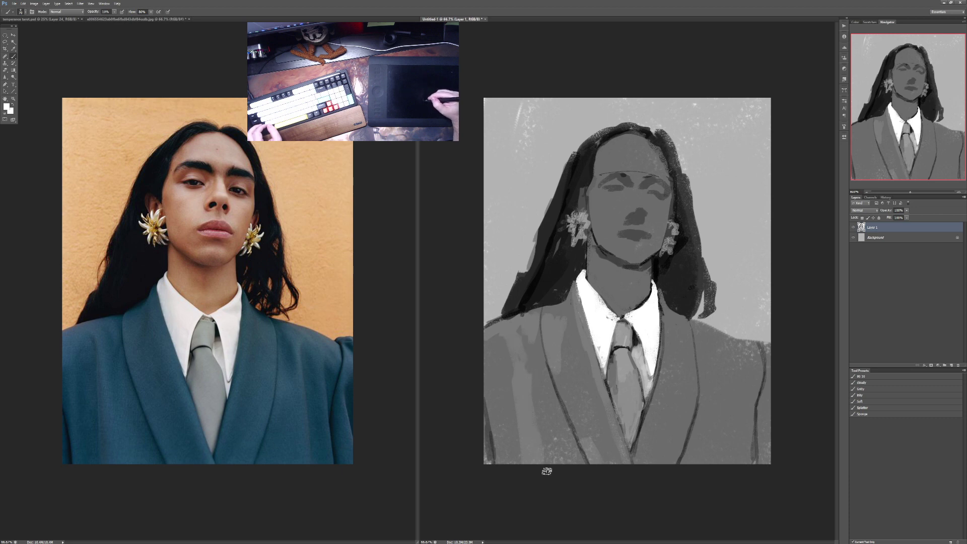
pyautogui.moveTo(562, 447)
pyautogui.mouseDown()
pyautogui.moveTo(571, 466)
pyautogui.moveTo(574, 456)
pyautogui.moveTo(583, 469)
pyautogui.moveTo(549, 464)
pyautogui.moveTo(546, 490)
pyautogui.moveTo(500, 431)
pyautogui.moveTo(488, 340)
pyautogui.moveTo(498, 322)
pyautogui.moveTo(489, 328)
pyautogui.moveTo(501, 329)
pyautogui.moveTo(492, 342)
pyautogui.moveTo(533, 330)
pyautogui.mouseUp()
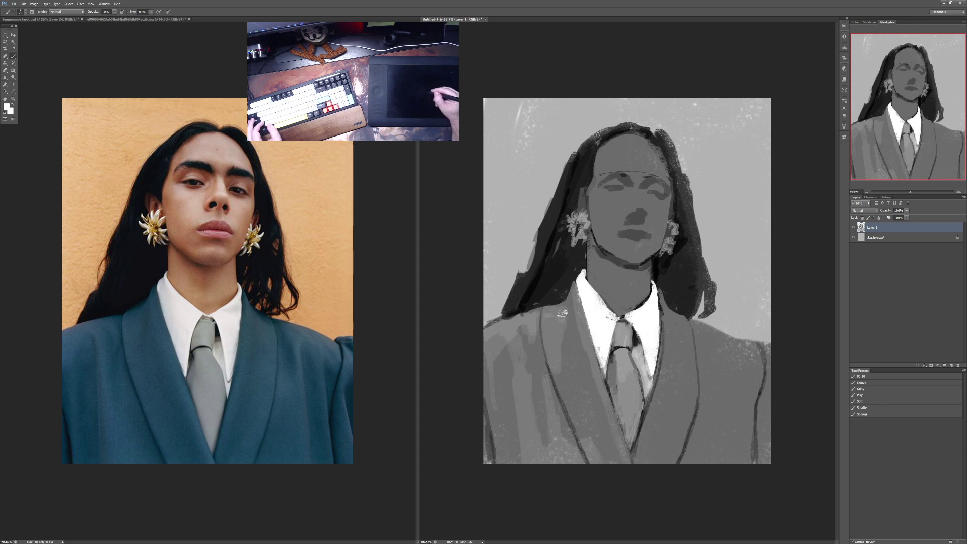
pyautogui.moveTo(562, 313)
pyautogui.mouseDown()
pyautogui.moveTo(560, 335)
pyautogui.moveTo(561, 311)
pyautogui.moveTo(545, 311)
pyautogui.moveTo(575, 321)
pyautogui.mouseUp()
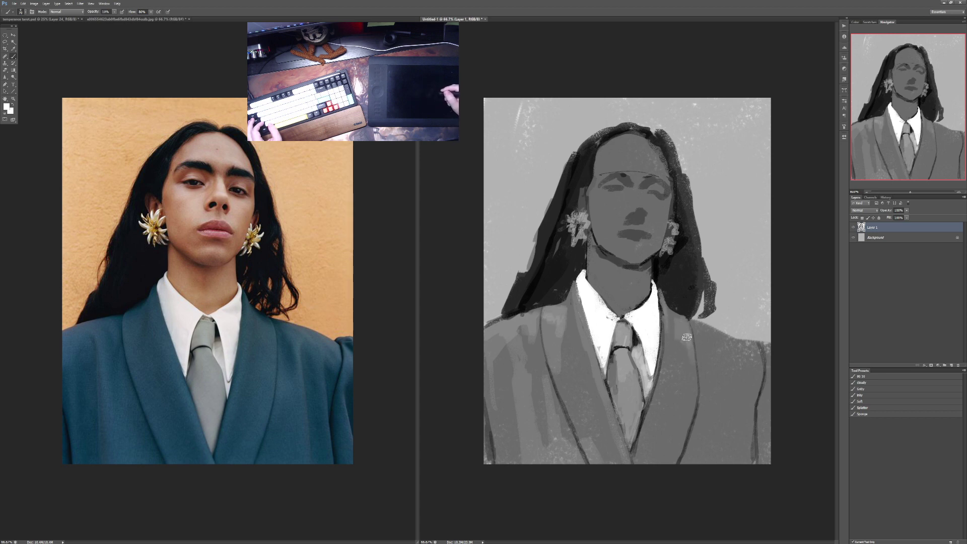
pyautogui.moveTo(712, 352); pyautogui.dragTo(721, 353)
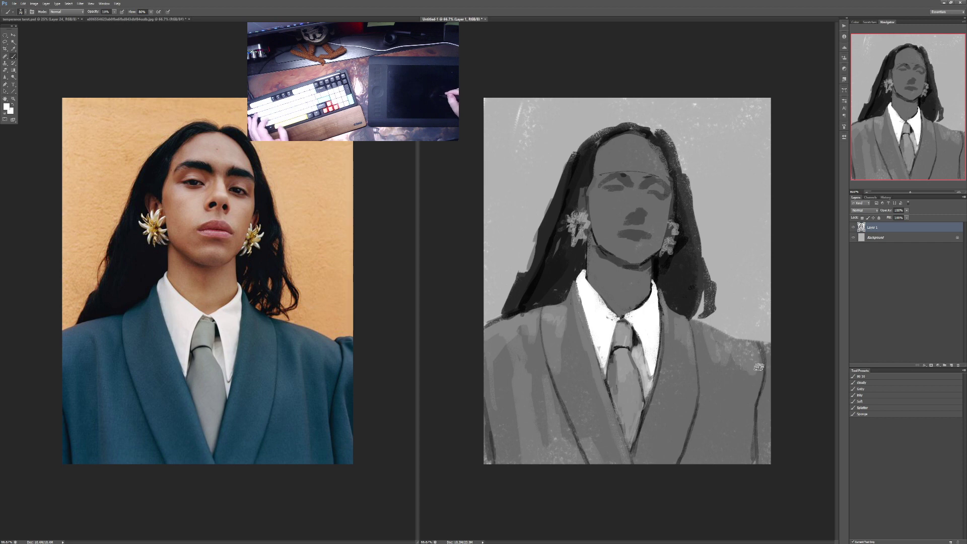
pyautogui.press('x')
pyautogui.press('3')
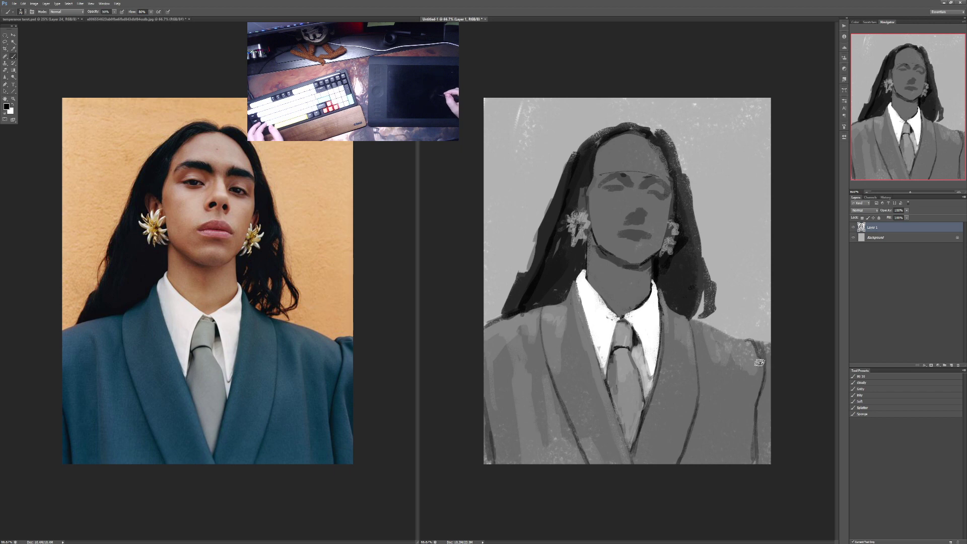
# Step: Paint a dark line down the jacket's right edge and return to black paint at 30% opacity
pyautogui.moveTo(759, 360); pyautogui.dragTo(752, 465)
pyautogui.press('x')
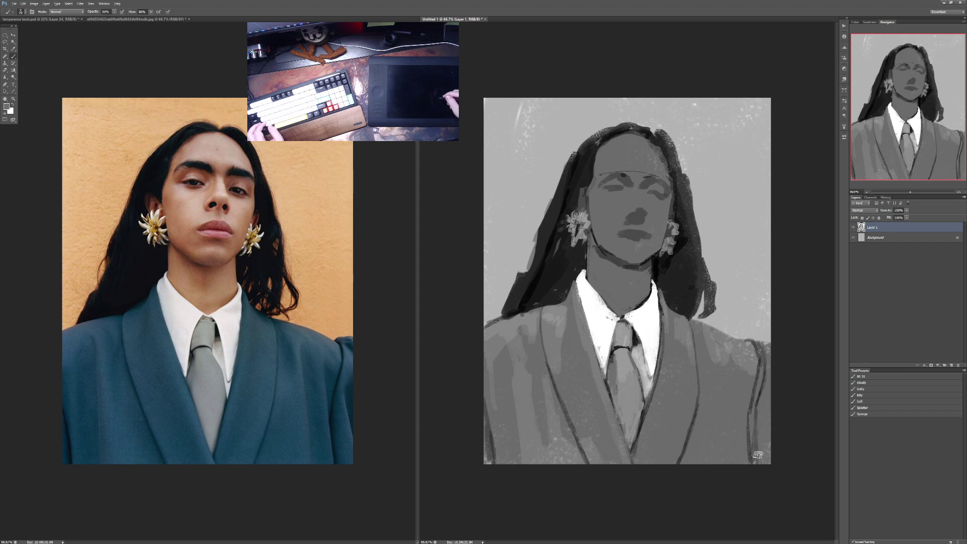
pyautogui.press('9')
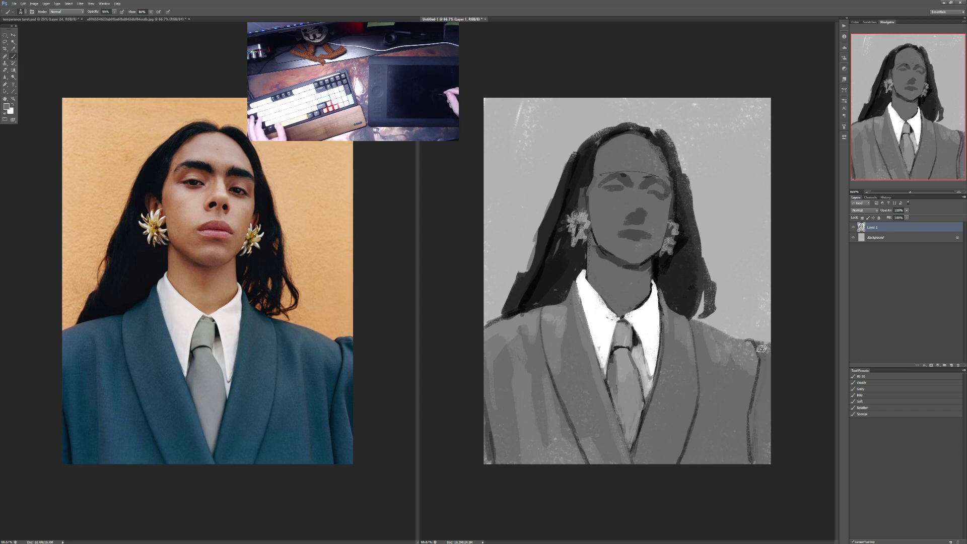
pyautogui.press('4')
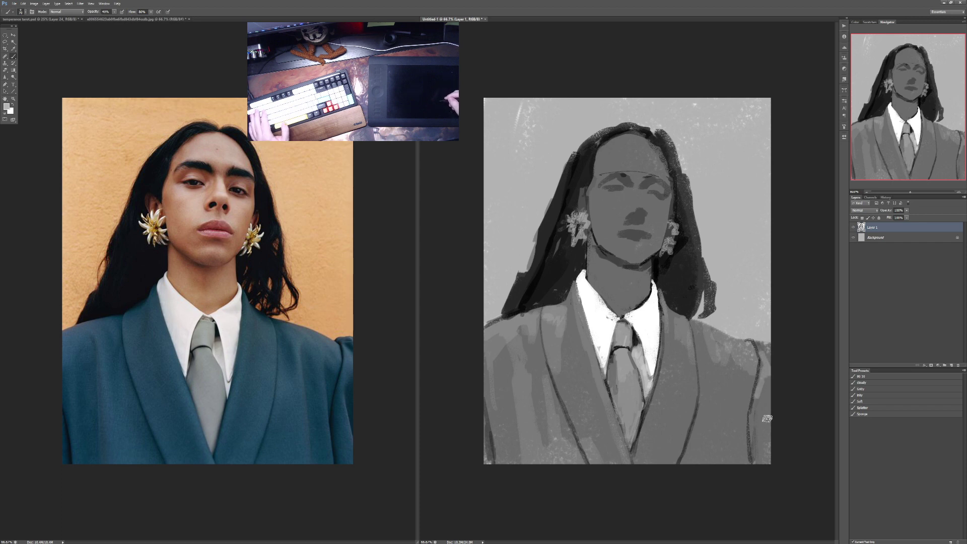
pyautogui.press('d')
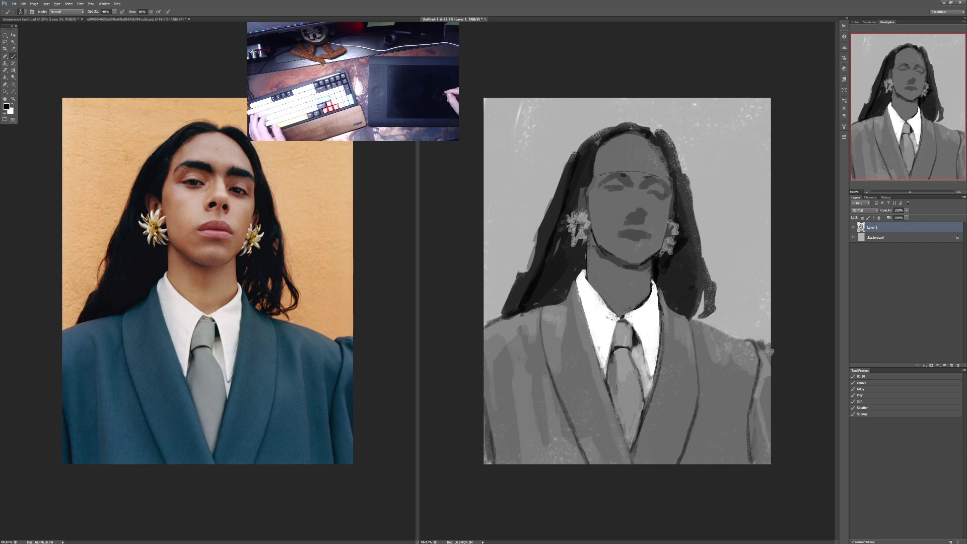
pyautogui.press('8')
pyautogui.press('x')
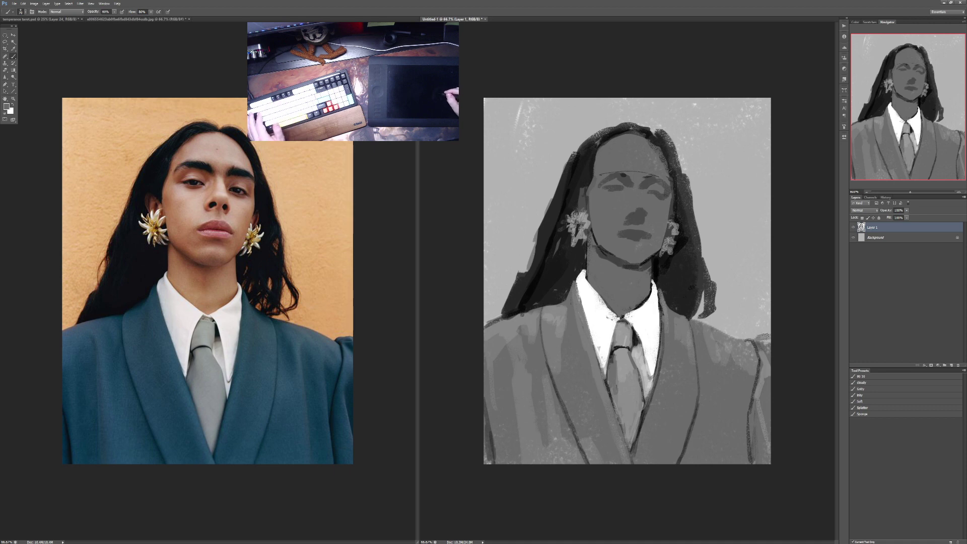
pyautogui.press('x')
pyautogui.press('3')
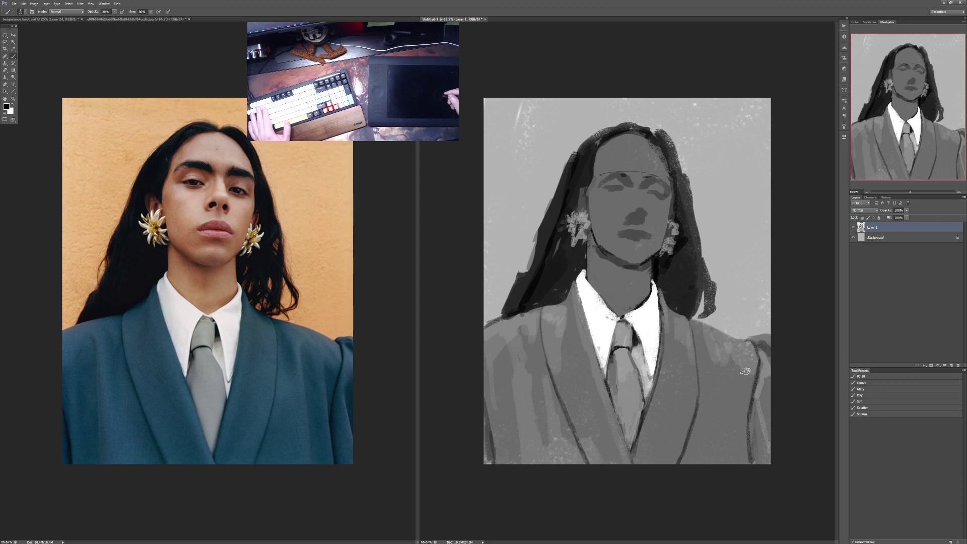
# Step: Layer several faint 20% black strokes down the jacket's right side, then sample a lighter jacket grey
pyautogui.moveTo(747, 370); pyautogui.dragTo(749, 460)
pyautogui.press('2')
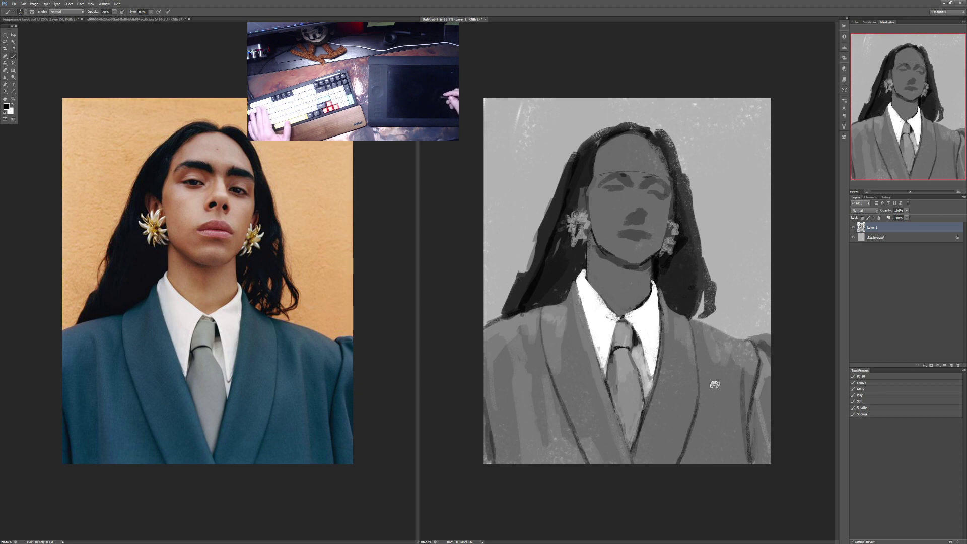
pyautogui.moveTo(720, 355); pyautogui.dragTo(725, 472)
pyautogui.moveTo(725, 364); pyautogui.dragTo(733, 473)
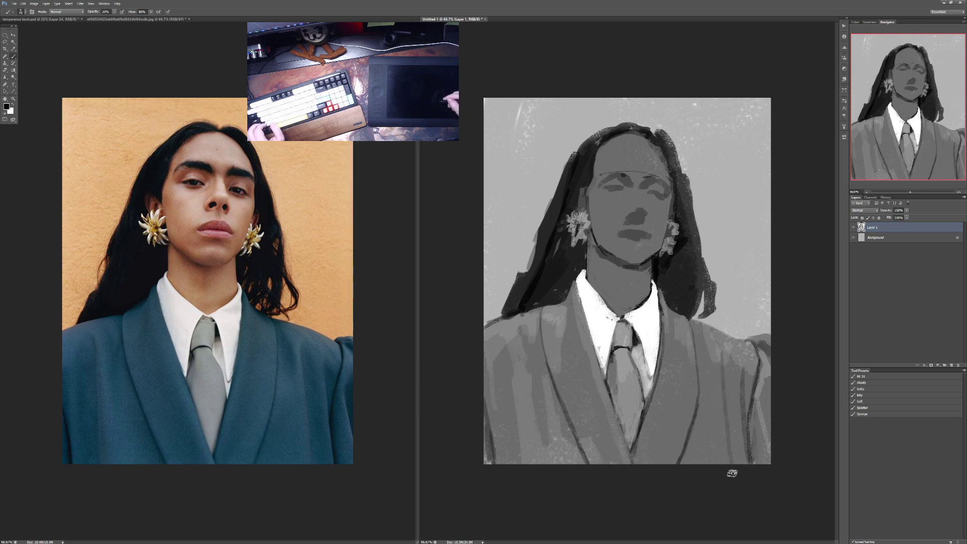
pyautogui.moveTo(725, 356); pyautogui.dragTo(733, 456)
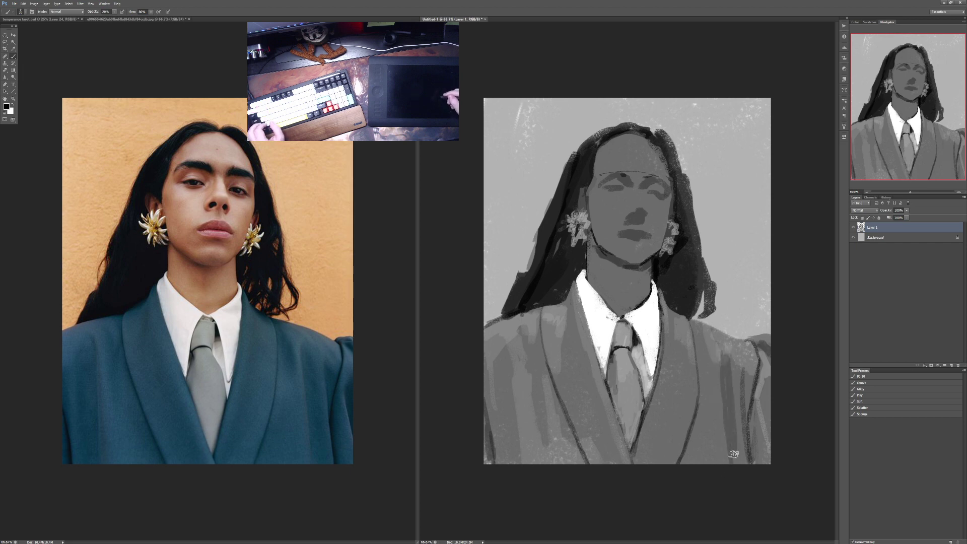
pyautogui.moveTo(728, 370); pyautogui.dragTo(737, 466)
pyautogui.moveTo(730, 385); pyautogui.dragTo(741, 471)
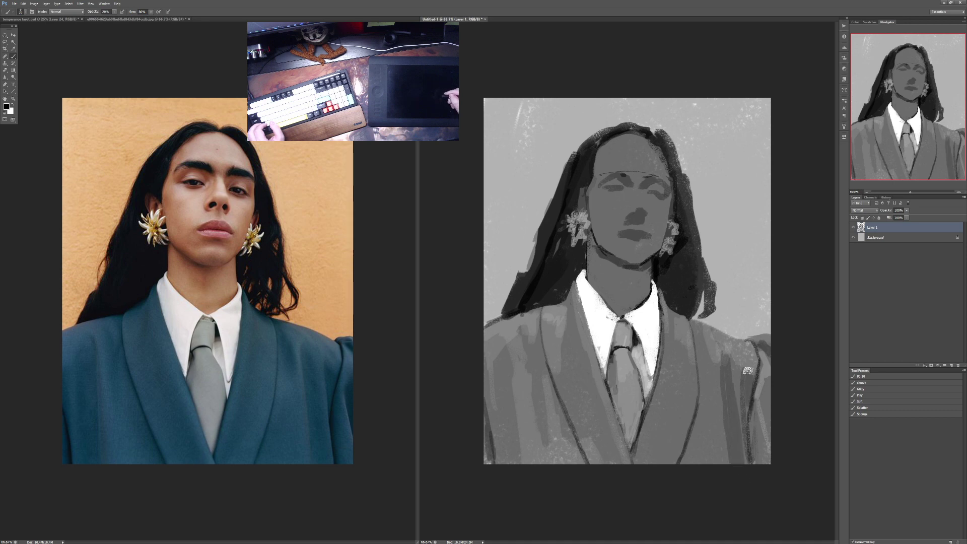
pyautogui.press('1')
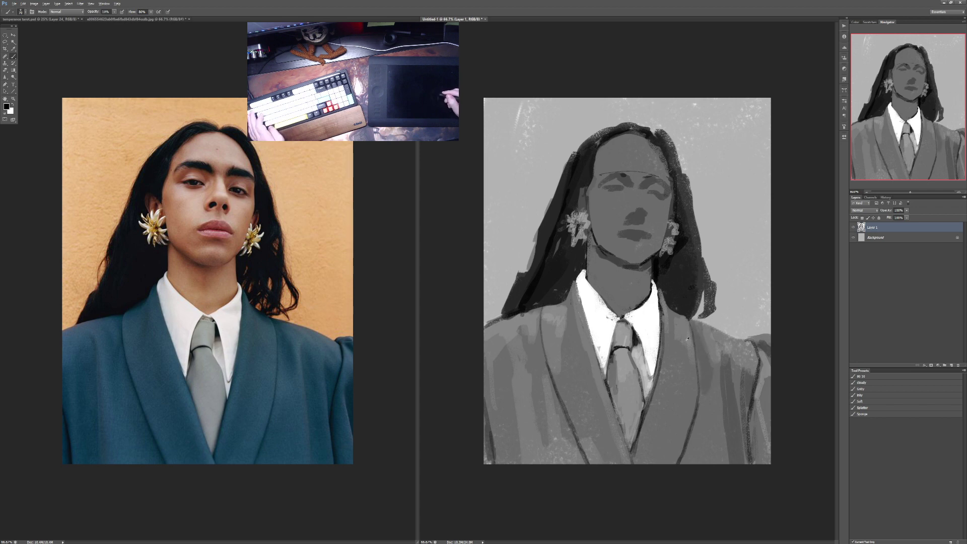
pyautogui.keyDown('alt'); pyautogui.click(712, 351); pyautogui.keyUp('alt')
pyautogui.press('4')
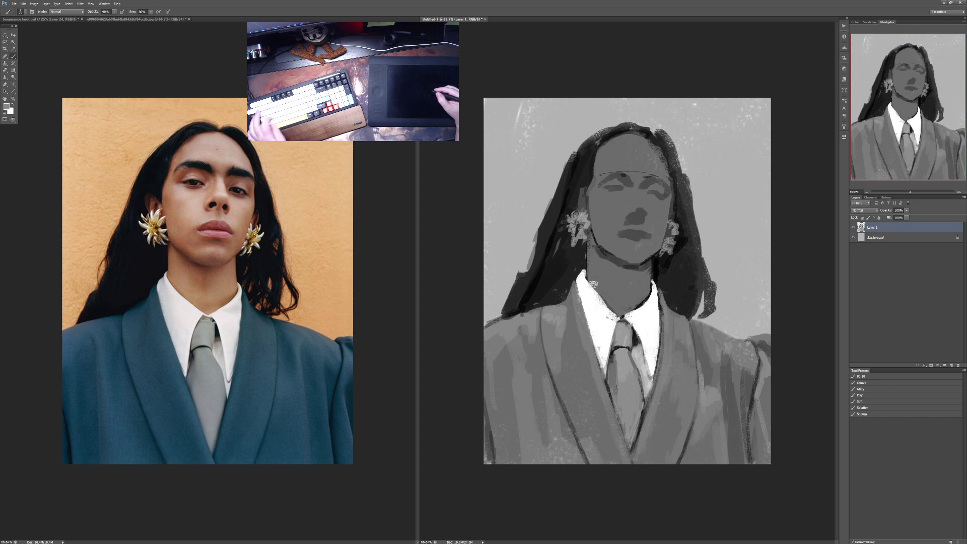
pyautogui.press('7')
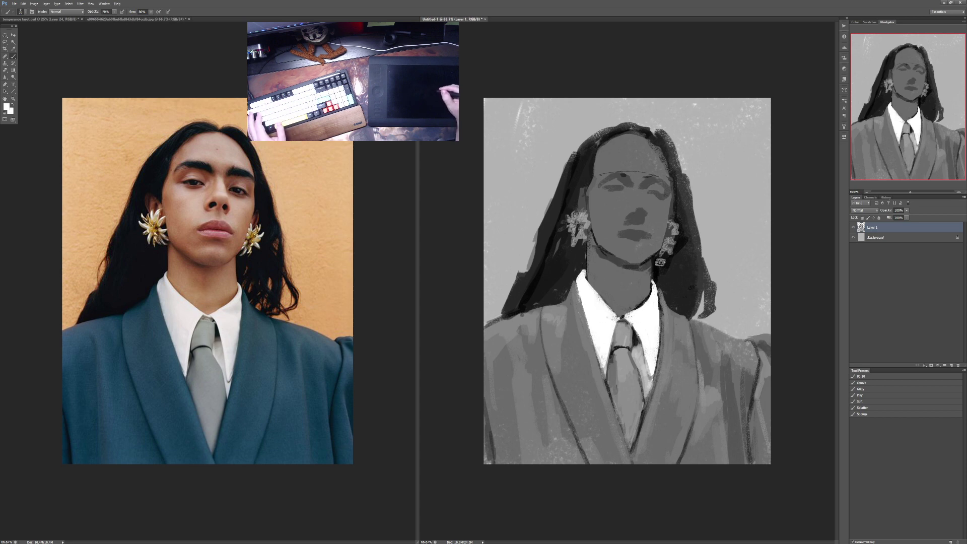
pyautogui.press('[')
pyautogui.press('[')
pyautogui.press('[')
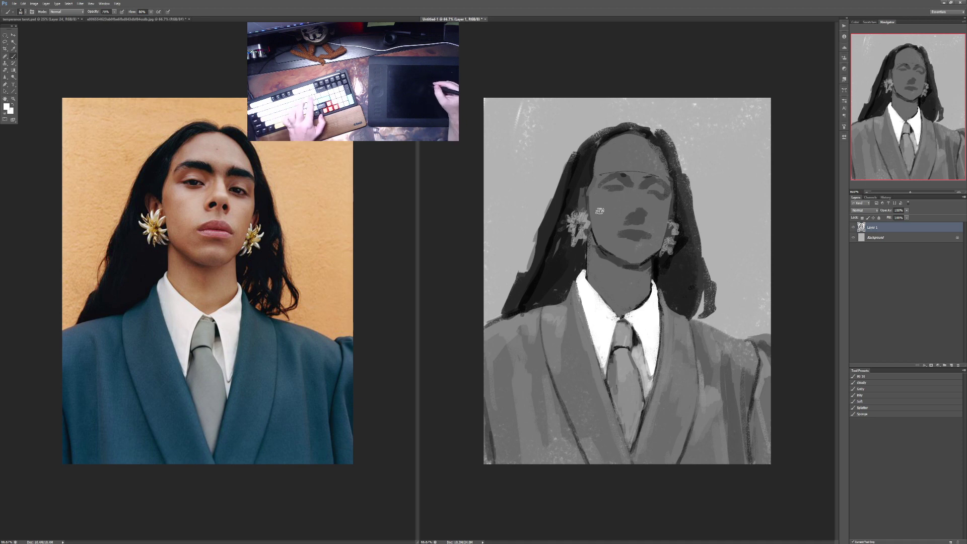
pyautogui.press('3')
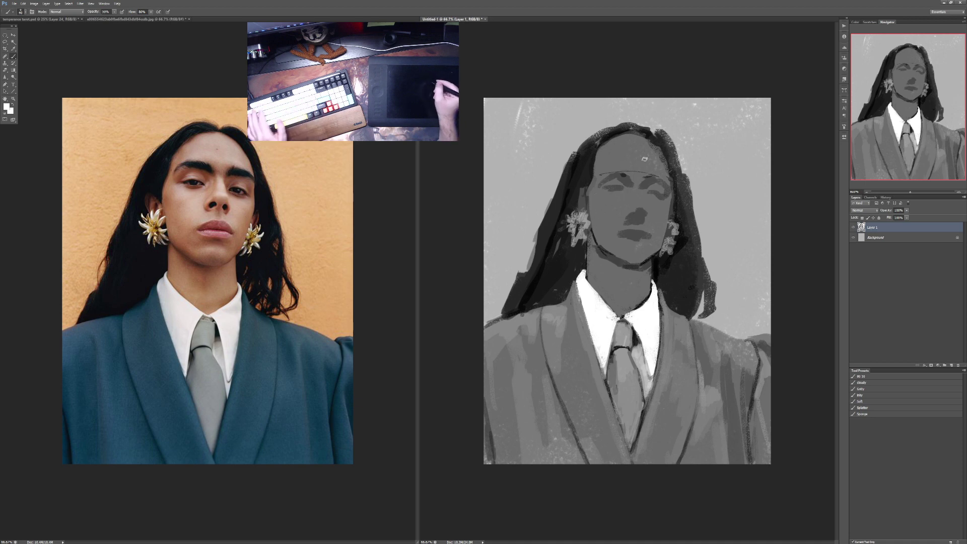
pyautogui.keyDown('alt'); pyautogui.click(611, 182); pyautogui.keyUp('alt')
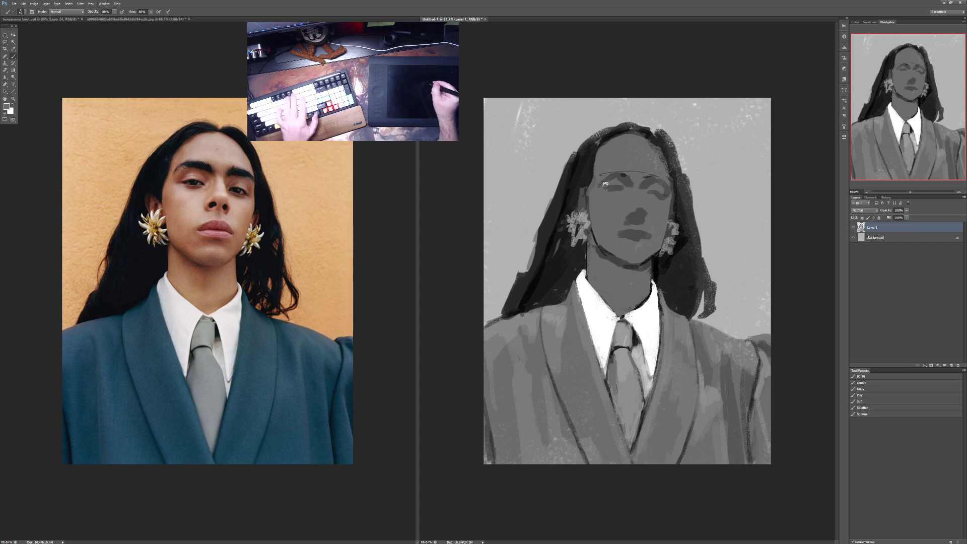
pyautogui.keyDown('alt'); pyautogui.click(604, 174); pyautogui.keyUp('alt')
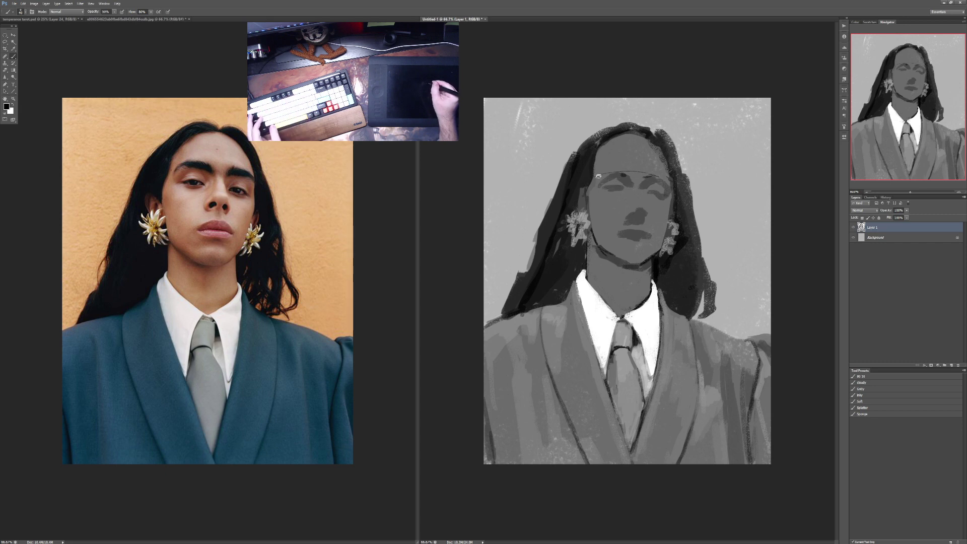
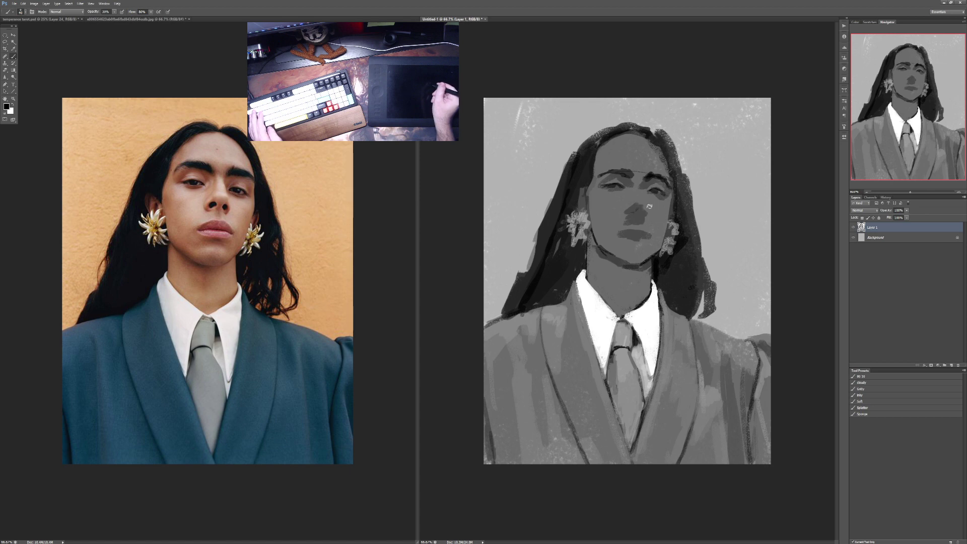
# Step: Shade the mouth and nose with sampled greys, then black, stepping opacity from 90% to 10%
pyautogui.keyDown('alt'); pyautogui.click(653, 223); pyautogui.keyUp('alt')
pyautogui.press('9')
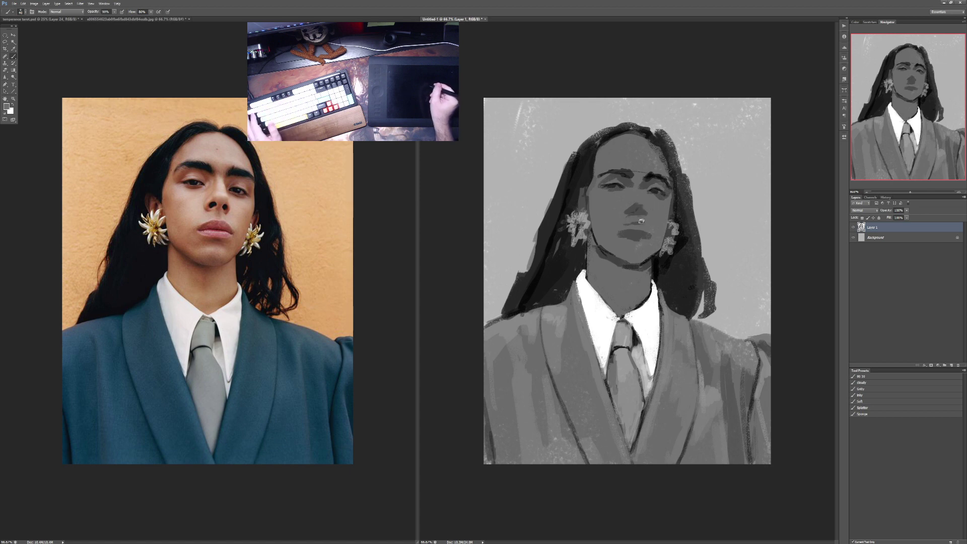
pyautogui.keyDown('alt'); pyautogui.click(670, 216); pyautogui.keyUp('alt')
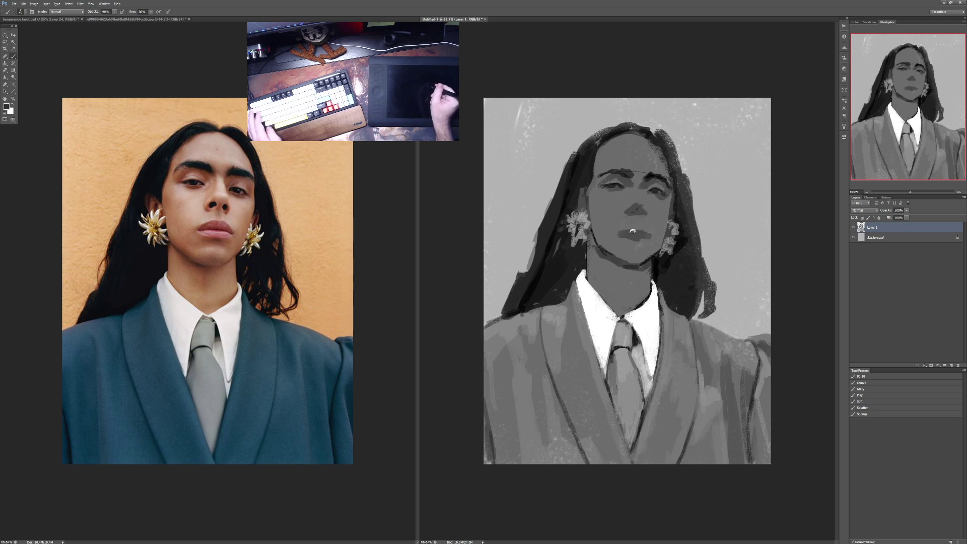
pyautogui.press('4')
pyautogui.press('9')
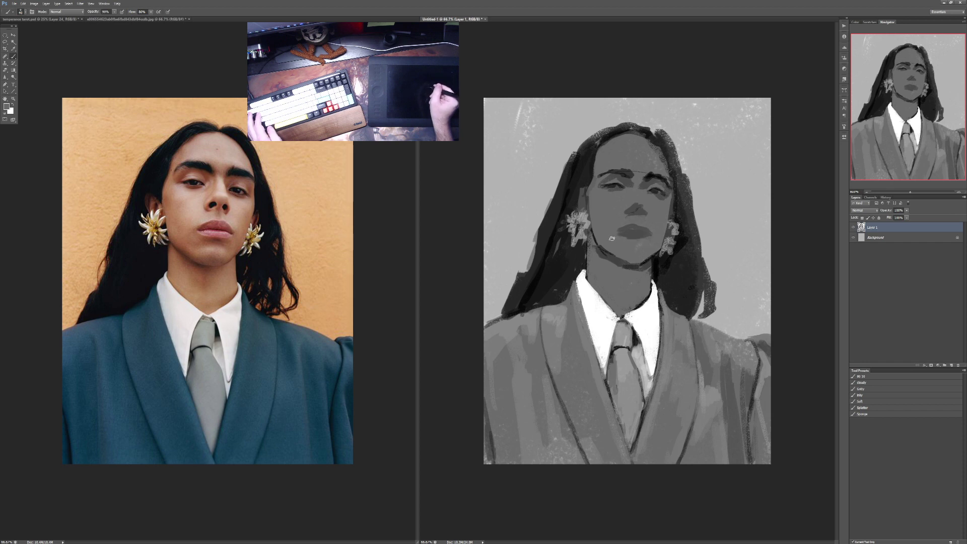
pyautogui.press('x')
pyautogui.press('3')
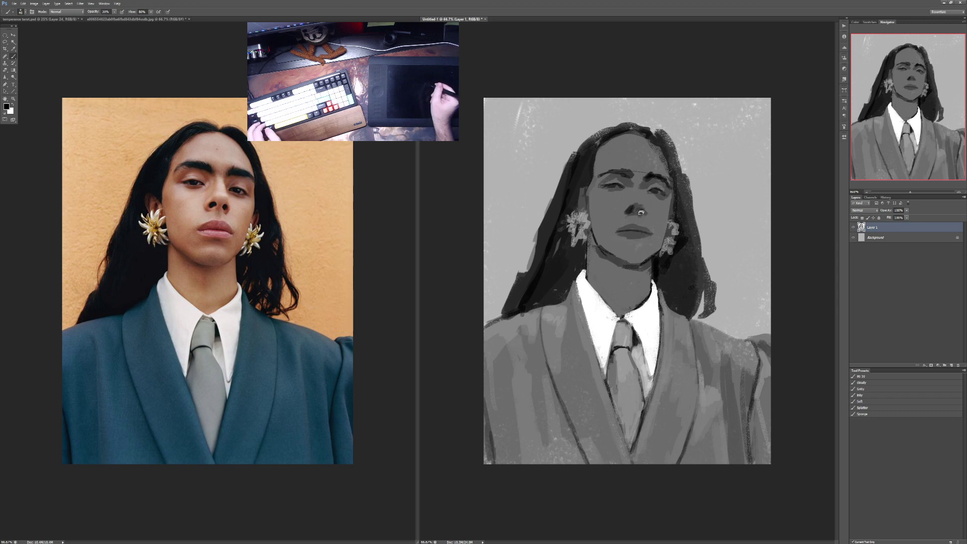
pyautogui.press('2')
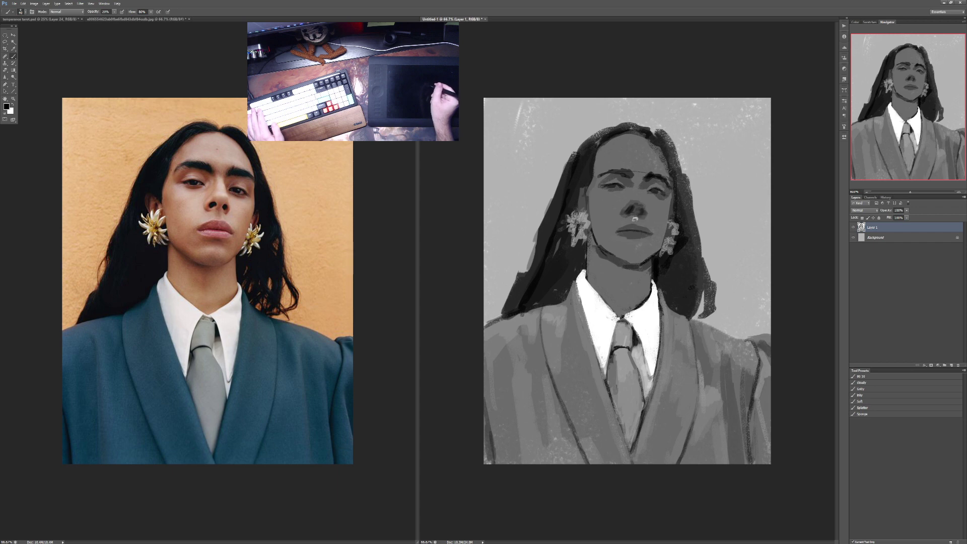
pyautogui.press('1')
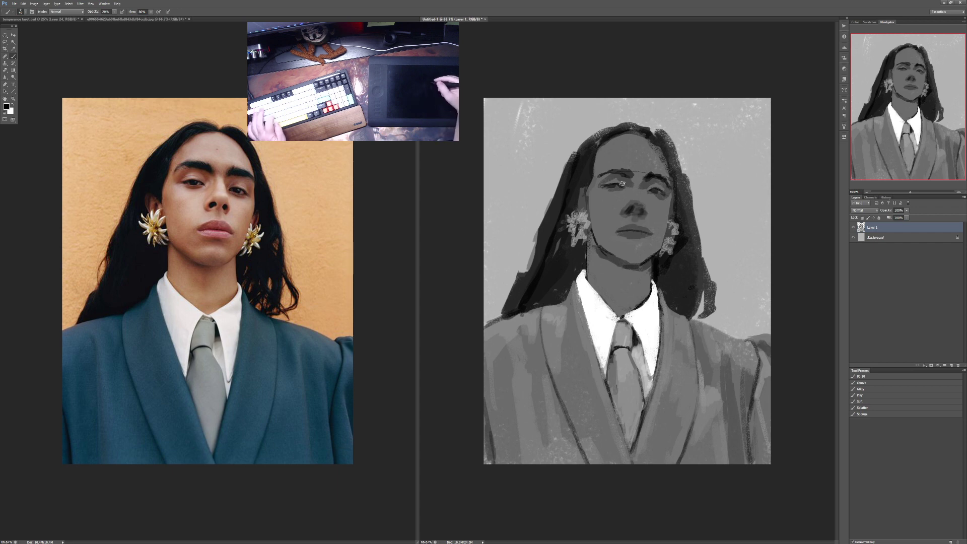
# Step: Lay soft white strokes across the forehead with an 80 brush at 30% opacity
pyautogui.press('x')
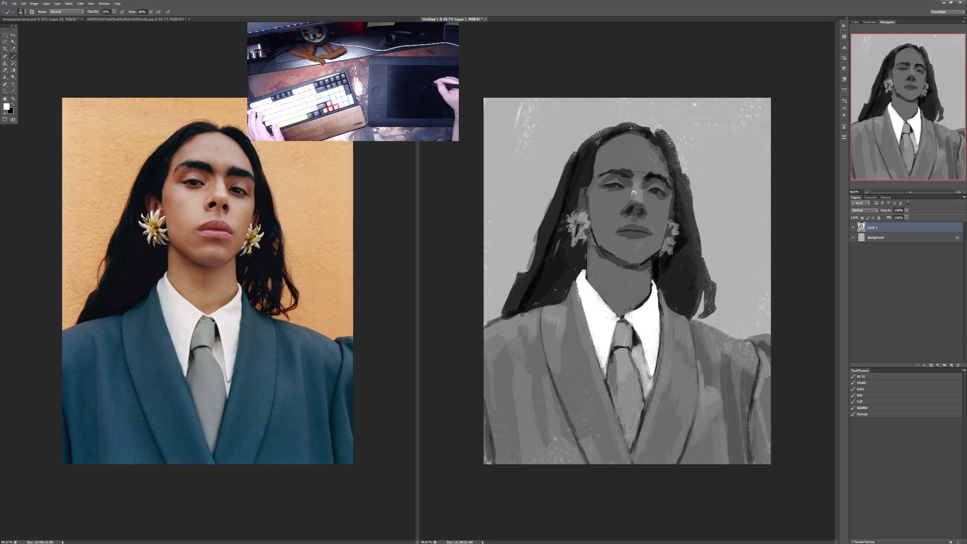
pyautogui.press(']')
pyautogui.press(']')
pyautogui.press(']')
pyautogui.press(']')
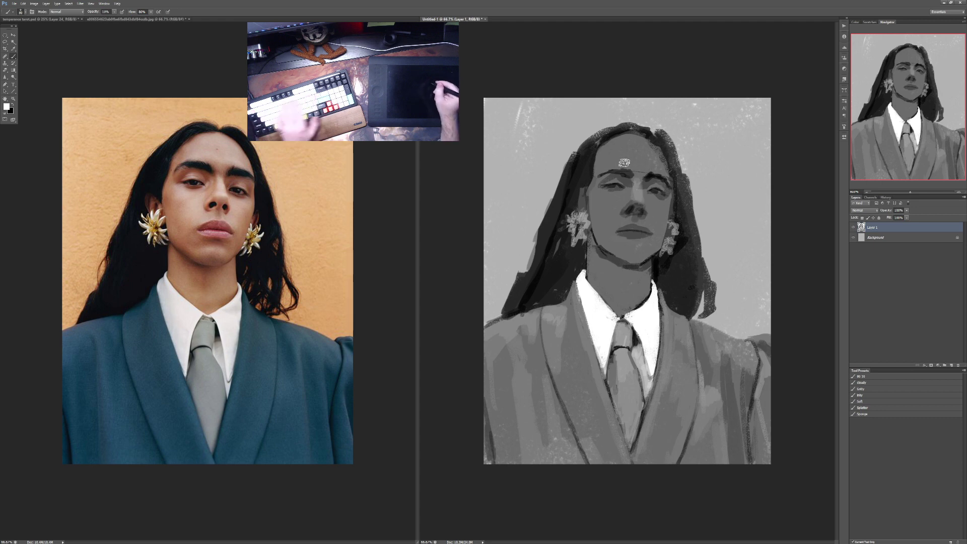
pyautogui.press('3')
pyautogui.moveTo(624, 163)
pyautogui.mouseDown()
pyautogui.moveTo(642, 169)
pyautogui.moveTo(662, 165)
pyautogui.moveTo(639, 141)
pyautogui.moveTo(616, 144)
pyautogui.moveTo(639, 140)
pyautogui.moveTo(617, 146)
pyautogui.moveTo(639, 140)
pyautogui.moveTo(621, 140)
pyautogui.moveTo(642, 153)
pyautogui.moveTo(608, 150)
pyautogui.moveTo(606, 167)
pyautogui.moveTo(634, 137)
pyautogui.mouseUp()
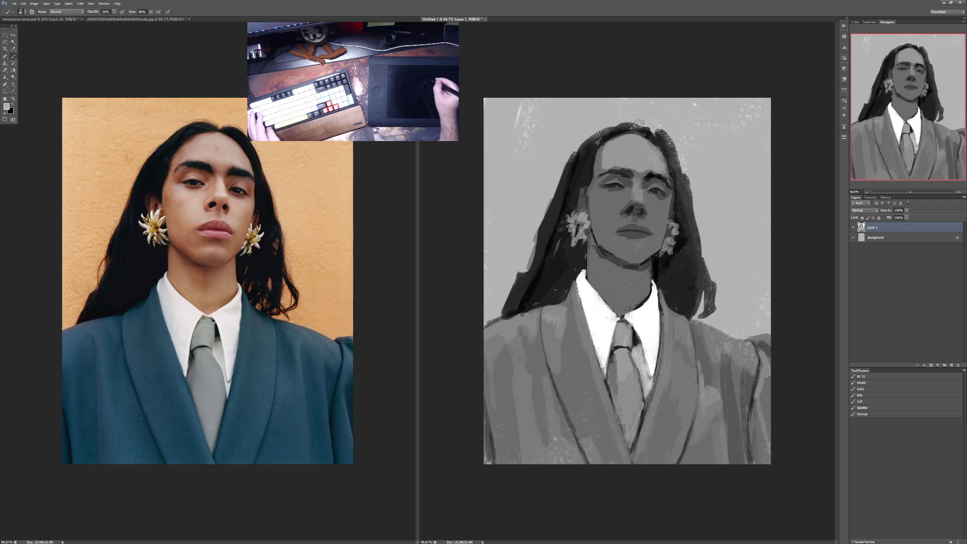
pyautogui.press('0')
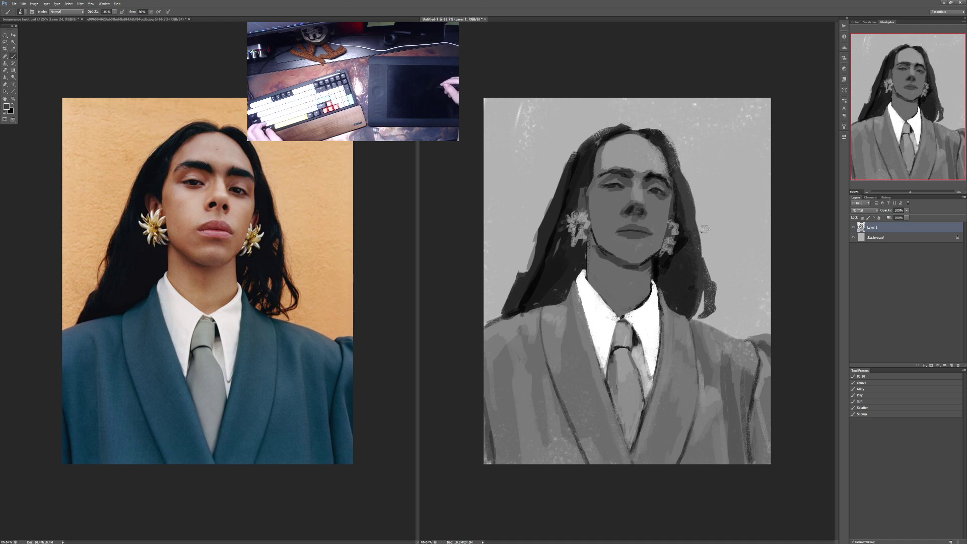
# Step: Darken the left hair edge beside the face with sampled near-black at 30% opacity
pyautogui.keyDown('alt'); pyautogui.click(699, 248); pyautogui.keyUp('alt')
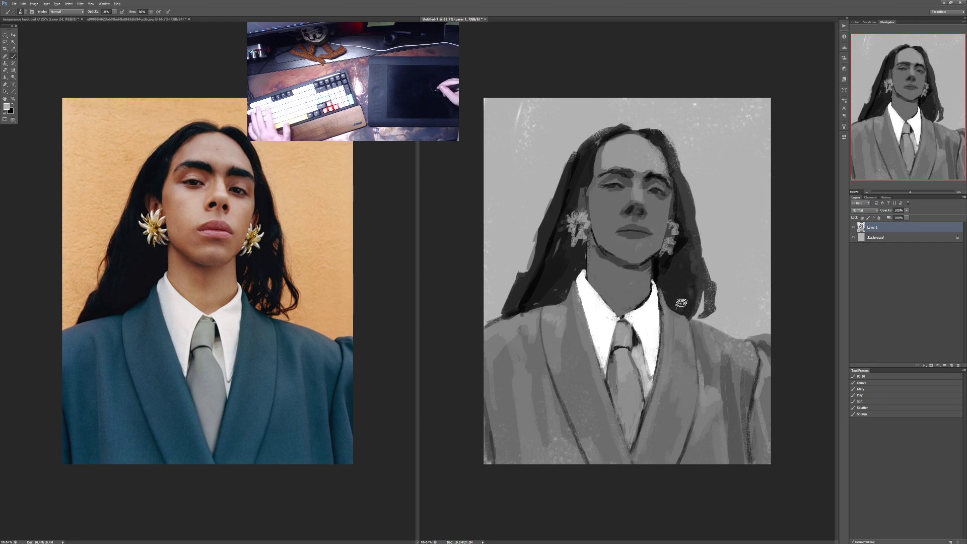
pyautogui.press('1')
pyautogui.press('6')
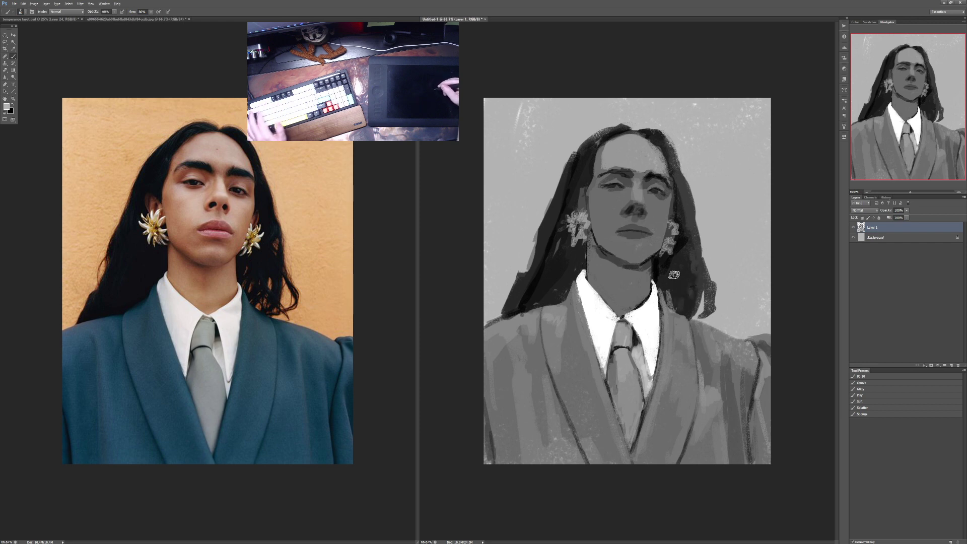
pyautogui.keyDown('alt'); pyautogui.click(667, 301); pyautogui.keyUp('alt')
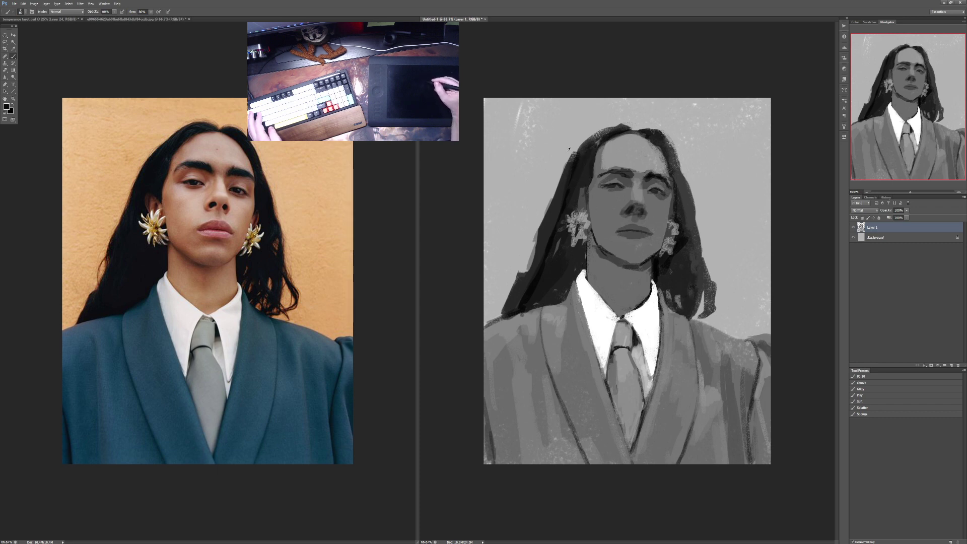
pyautogui.keyDown('alt'); pyautogui.click(557, 168); pyautogui.keyUp('alt')
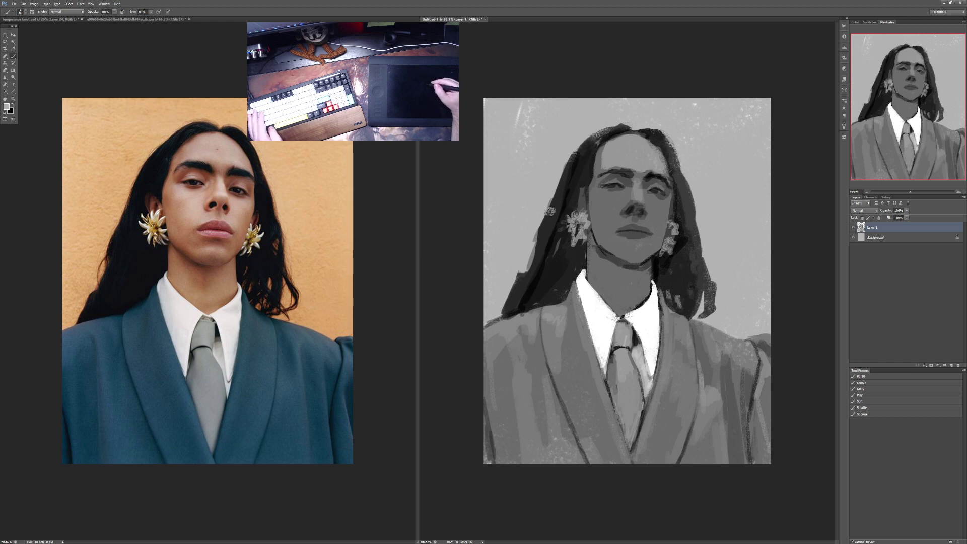
pyautogui.press('2')
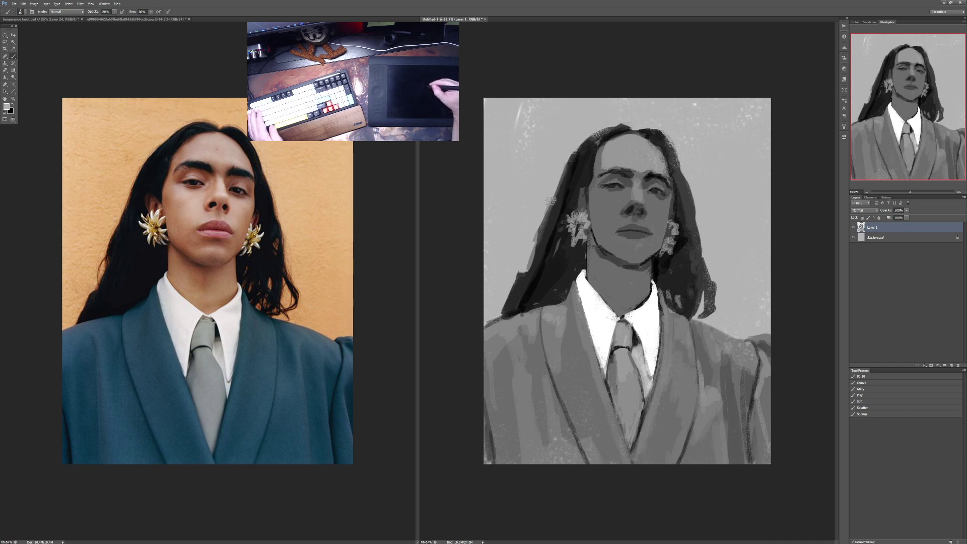
pyautogui.keyDown('alt'); pyautogui.click(537, 243); pyautogui.keyUp('alt')
pyautogui.press('3')
pyautogui.moveTo(537, 243)
pyautogui.mouseDown()
pyautogui.moveTo(528, 264)
pyautogui.moveTo(534, 240)
pyautogui.moveTo(518, 265)
pyautogui.mouseUp()
# Step: Rework the right hair edge by the ear with alternating light grey and dark strokes at 80%
pyautogui.keyDown('alt'); pyautogui.click(517, 265); pyautogui.keyUp('alt')
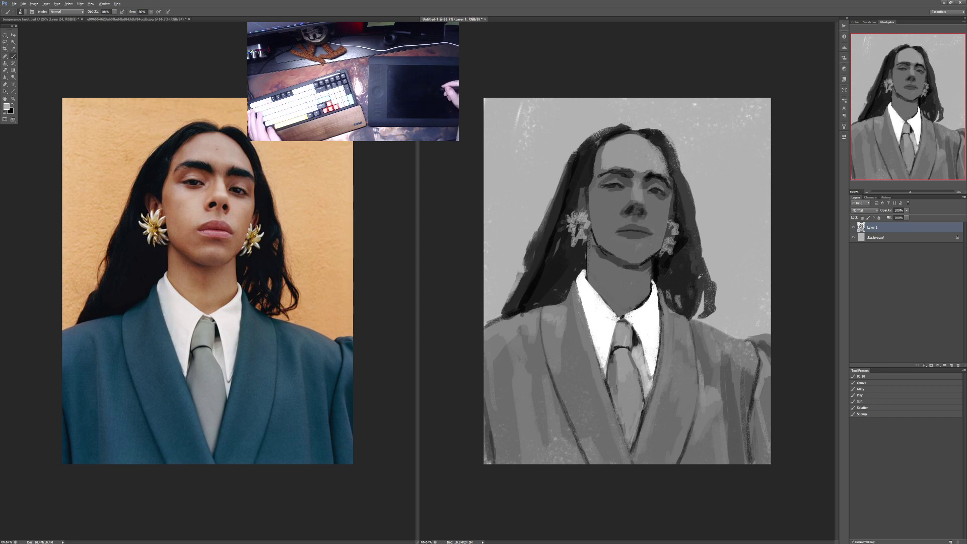
pyautogui.press('8')
pyautogui.moveTo(703, 309)
pyautogui.mouseDown()
pyautogui.moveTo(706, 287)
pyautogui.moveTo(719, 306)
pyautogui.moveTo(733, 286)
pyautogui.moveTo(726, 293)
pyautogui.mouseUp()
pyautogui.keyDown('alt'); pyautogui.click(718, 301); pyautogui.keyUp('alt')
pyautogui.keyDown('alt'); pyautogui.click(726, 293); pyautogui.keyUp('alt')
pyautogui.moveTo(726, 292)
pyautogui.mouseDown()
pyautogui.moveTo(720, 311)
pyautogui.moveTo(703, 317)
pyautogui.moveTo(725, 298)
pyautogui.moveTo(699, 298)
pyautogui.moveTo(696, 312)
pyautogui.moveTo(712, 304)
pyautogui.moveTo(704, 276)
pyautogui.mouseUp()
pyautogui.keyDown('alt'); pyautogui.click(697, 301); pyautogui.keyUp('alt')
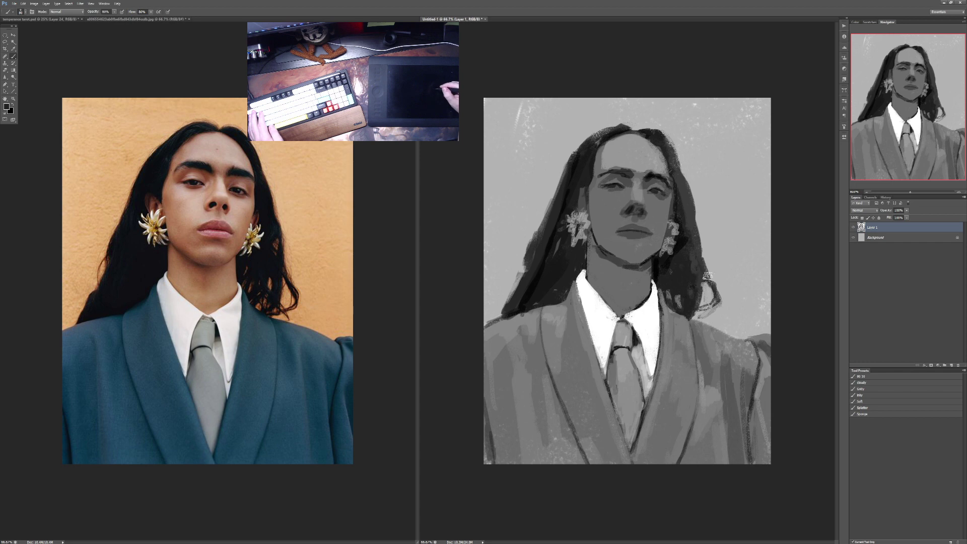
pyautogui.keyDown('alt'); pyautogui.click(718, 262); pyautogui.keyUp('alt')
pyautogui.moveTo(710, 263); pyautogui.dragTo(698, 231)
pyautogui.keyDown('alt'); pyautogui.click(695, 237); pyautogui.keyUp('alt')
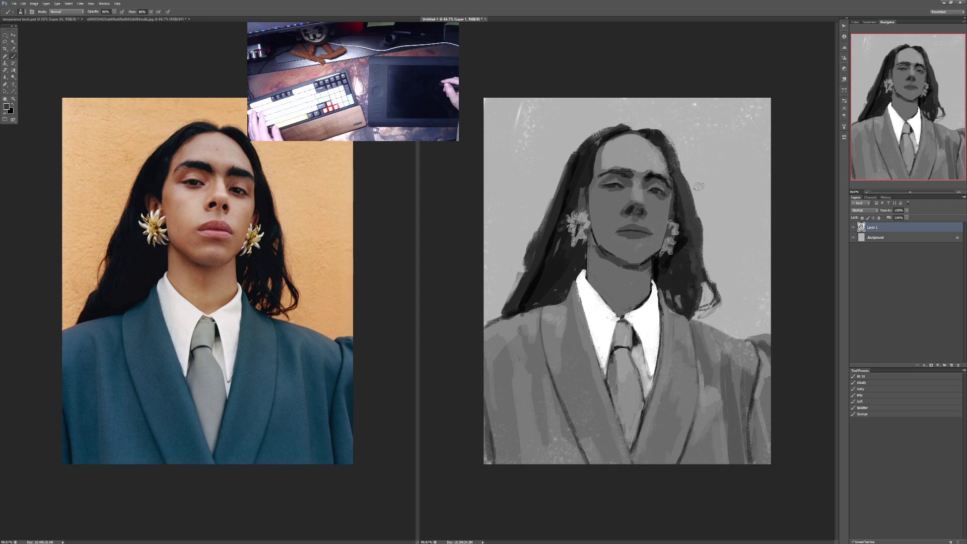
# Step: Add near-white highlights to the left earring with a smaller brush
pyautogui.keyDown('alt'); pyautogui.click(655, 233); pyautogui.keyUp('alt')
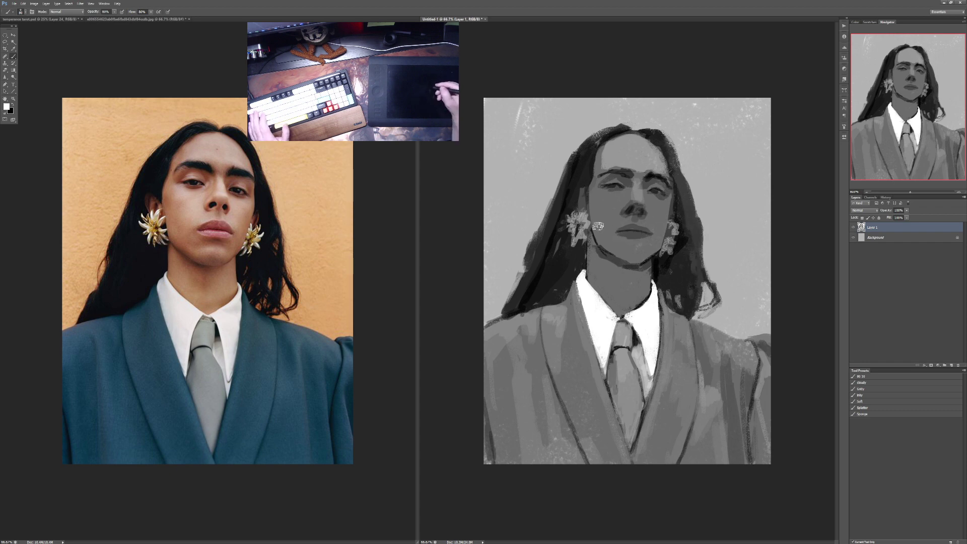
pyautogui.press('[')
pyautogui.press('[')
pyautogui.press('[')
pyautogui.press('[')
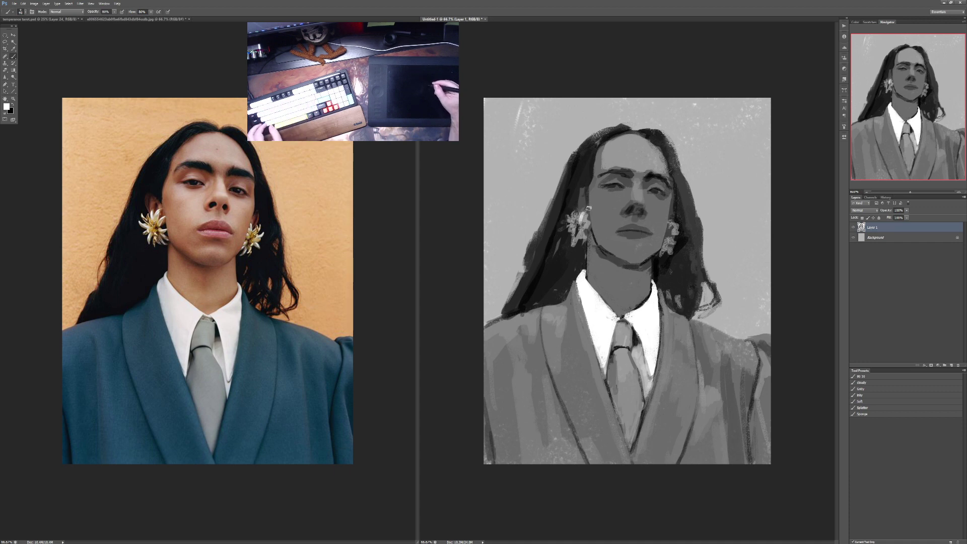
pyautogui.moveTo(583, 216); pyautogui.dragTo(577, 223)
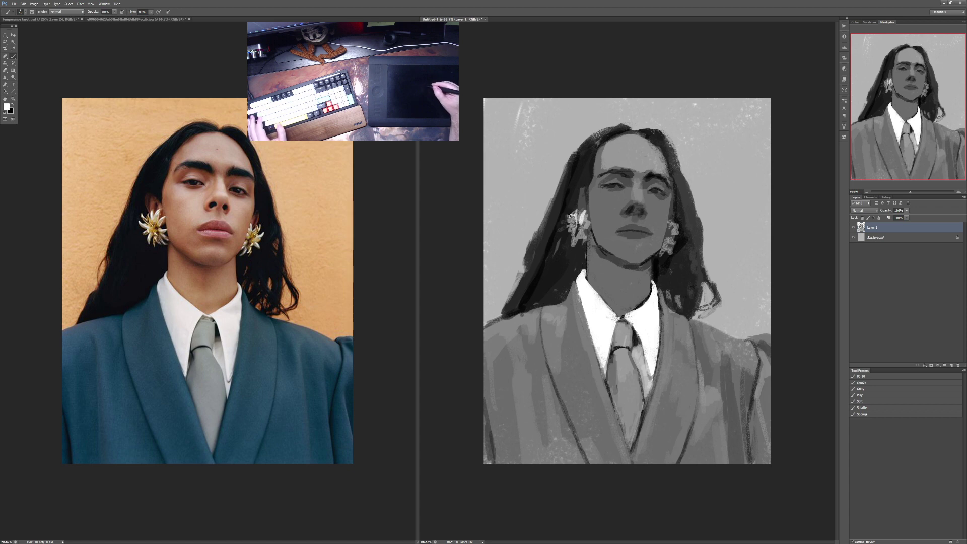
# Step: Blend the chin and lower face into smoother mid-greys at 30–80% opacity
pyautogui.press('4')
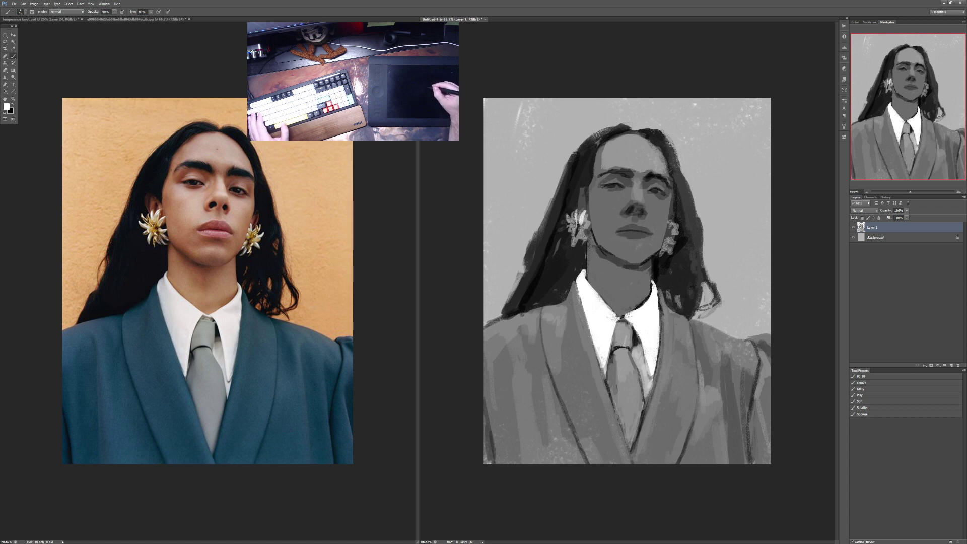
pyautogui.press('x')
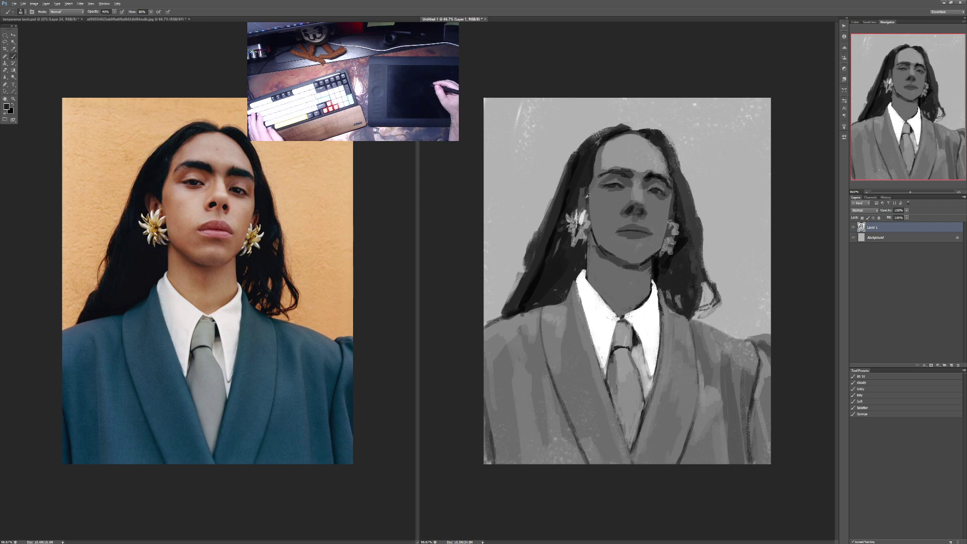
pyautogui.press('x')
pyautogui.press('8')
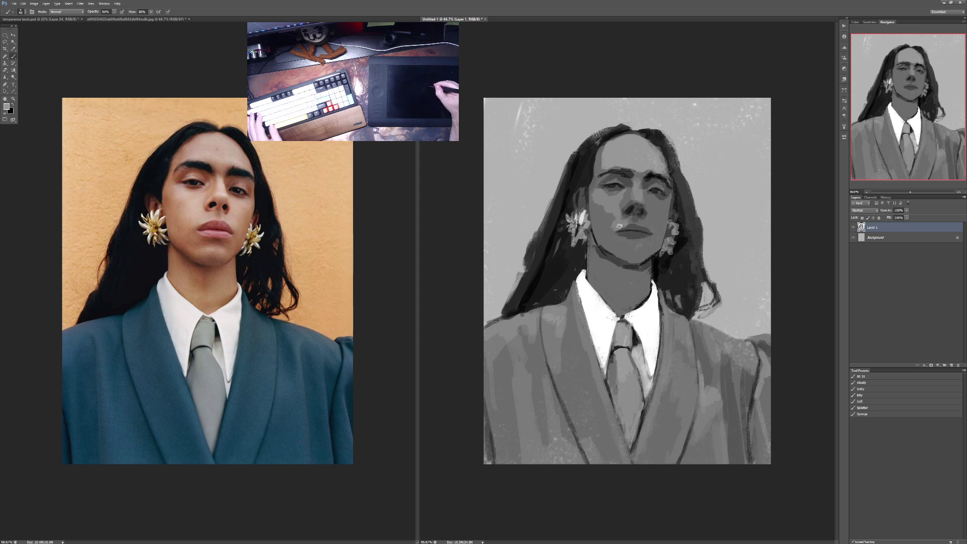
pyautogui.press('4')
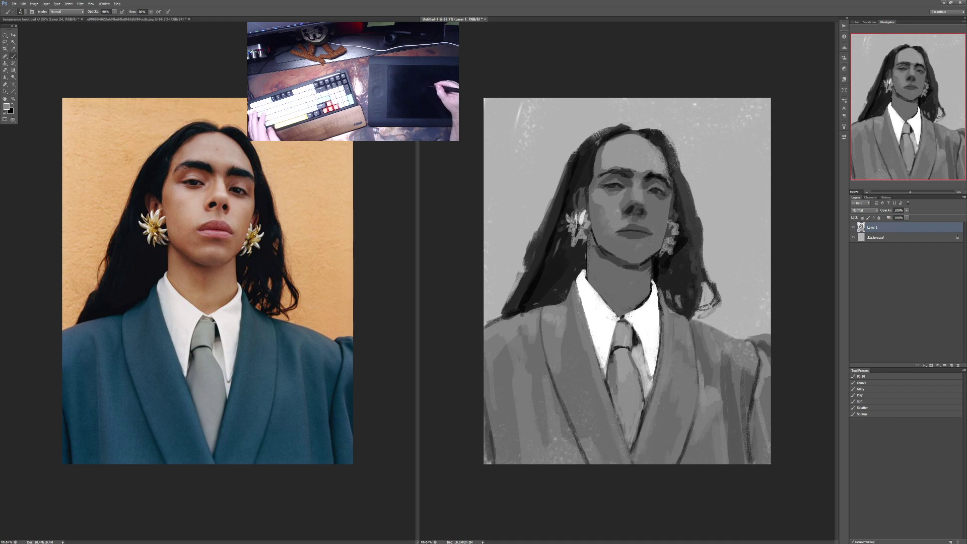
pyautogui.press('6')
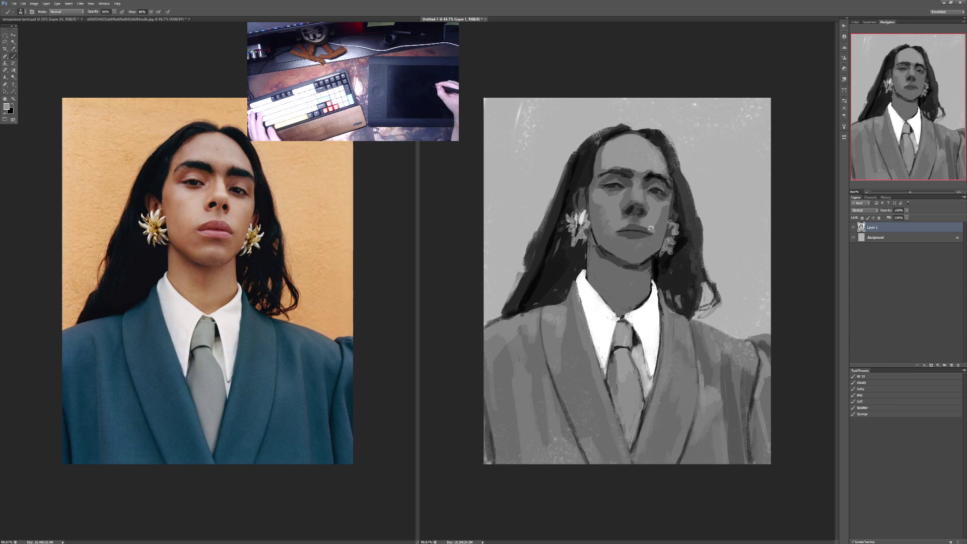
pyautogui.press('3')
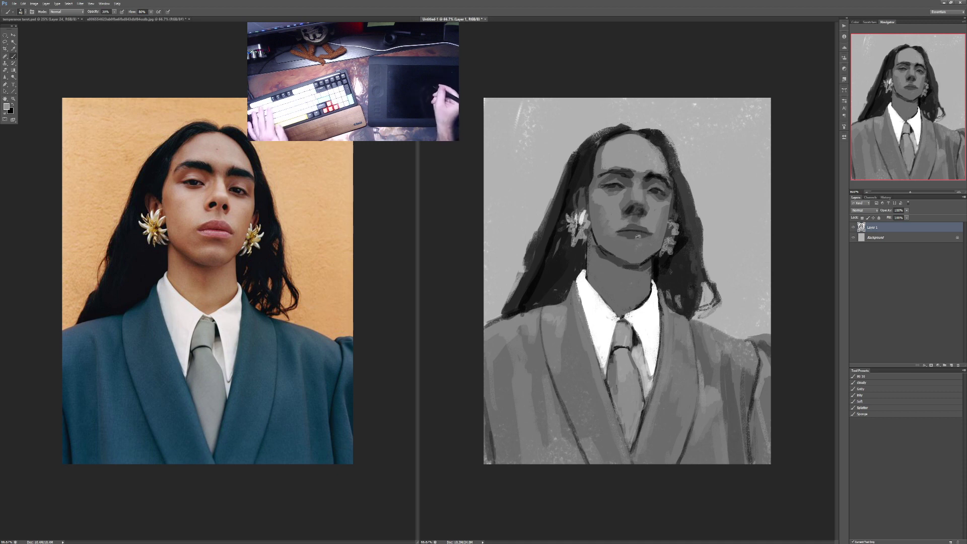
pyautogui.press('4')
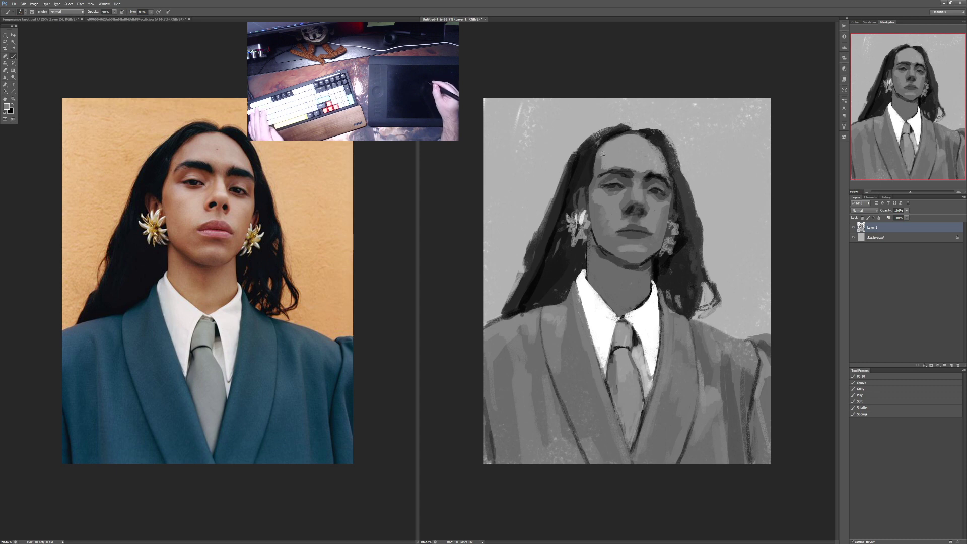
pyautogui.press('6')
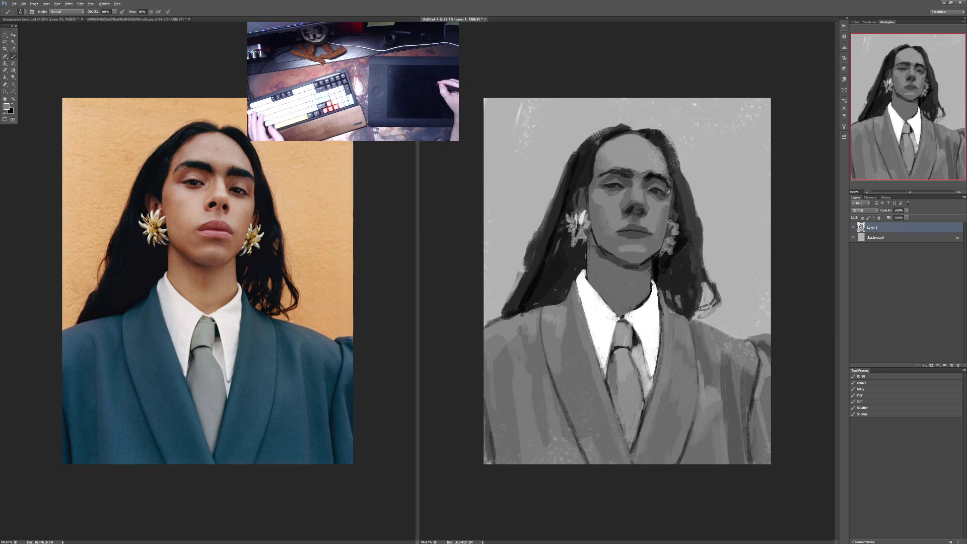
# Step: Darken the left eyebrow with sampled brow greys at up to 80% opacity
pyautogui.press('3')
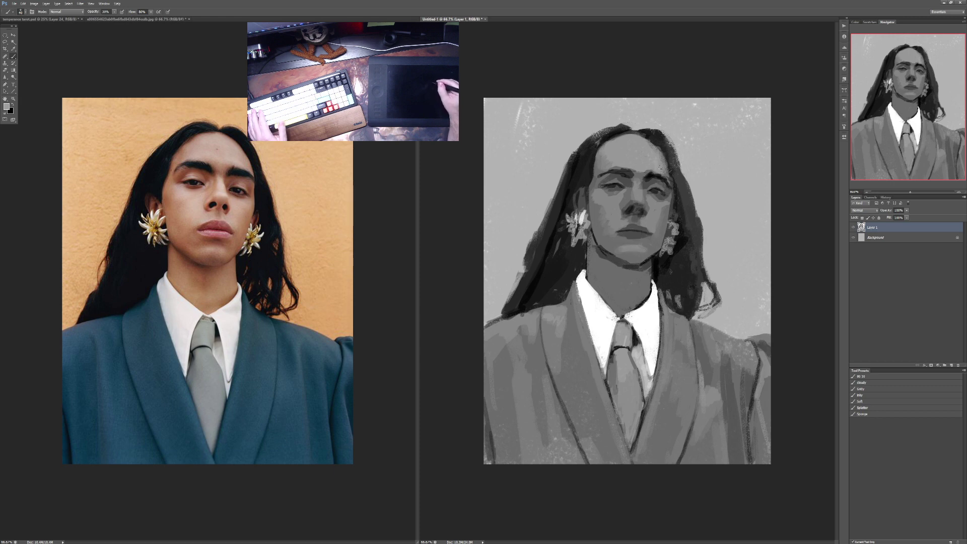
pyautogui.keyDown('alt'); pyautogui.click(657, 140); pyautogui.keyUp('alt')
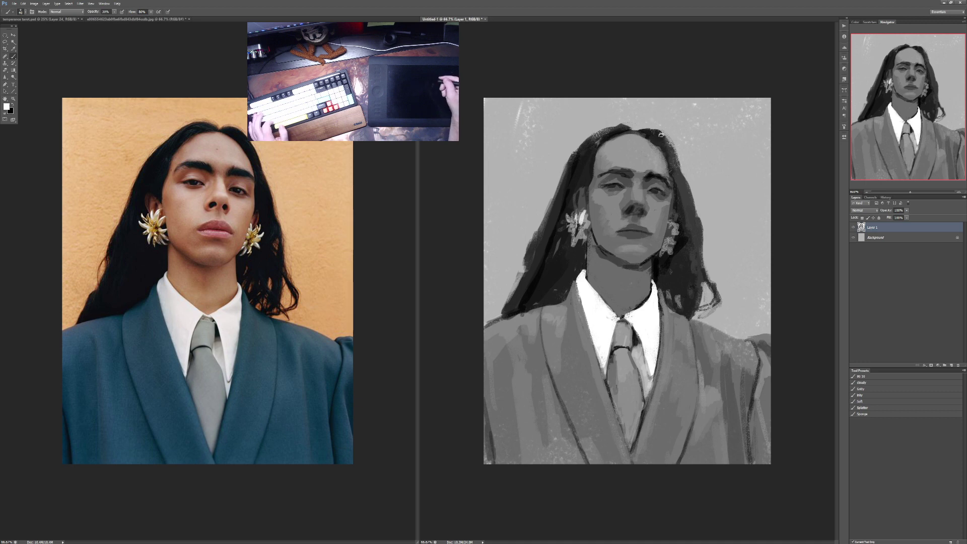
pyautogui.keyDown('alt'); pyautogui.click(655, 162); pyautogui.keyUp('alt')
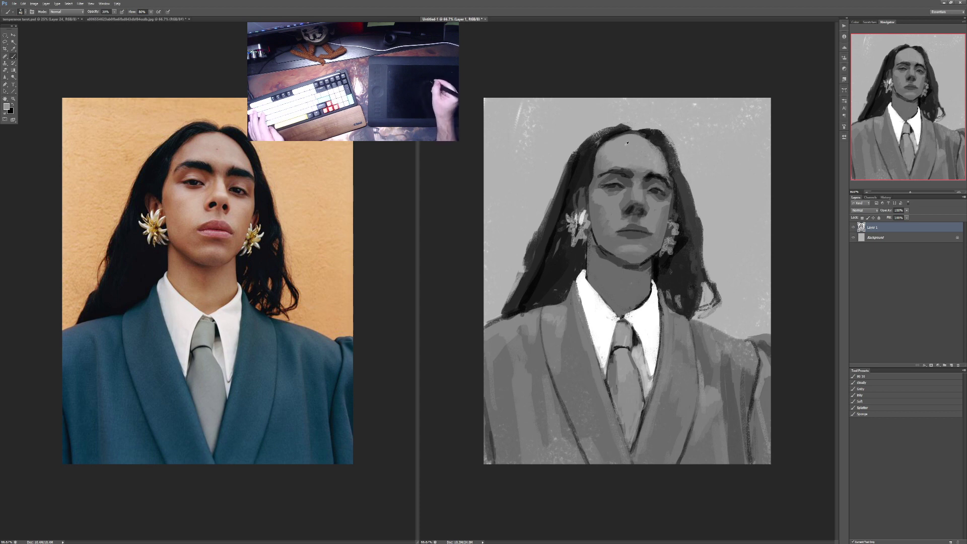
pyautogui.press('7')
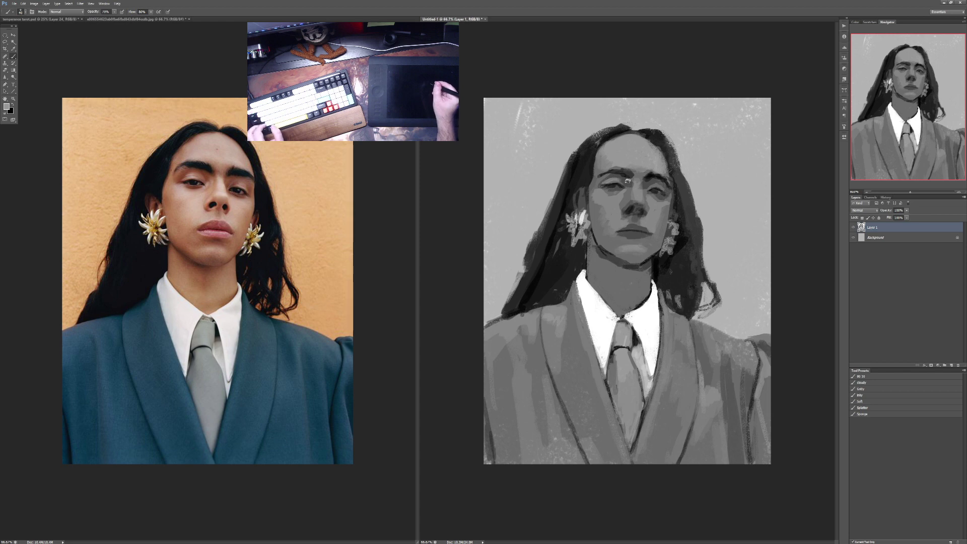
pyautogui.press('4')
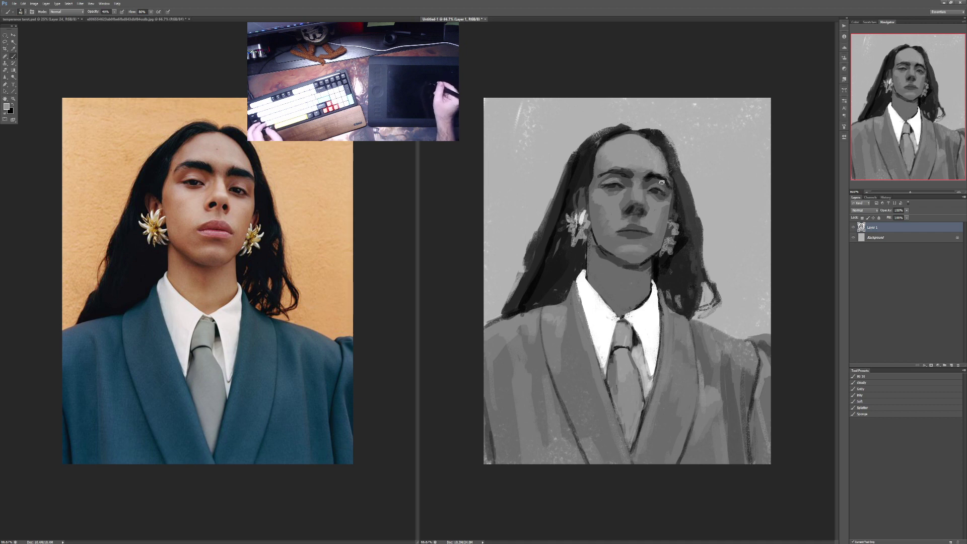
pyautogui.keyDown('alt'); pyautogui.click(646, 183); pyautogui.keyUp('alt')
pyautogui.press('6')
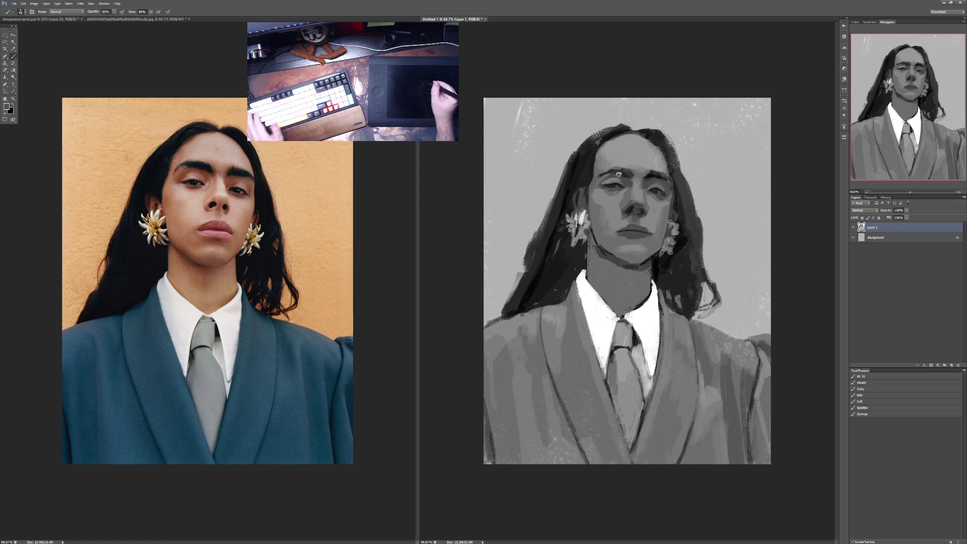
pyautogui.press('8')
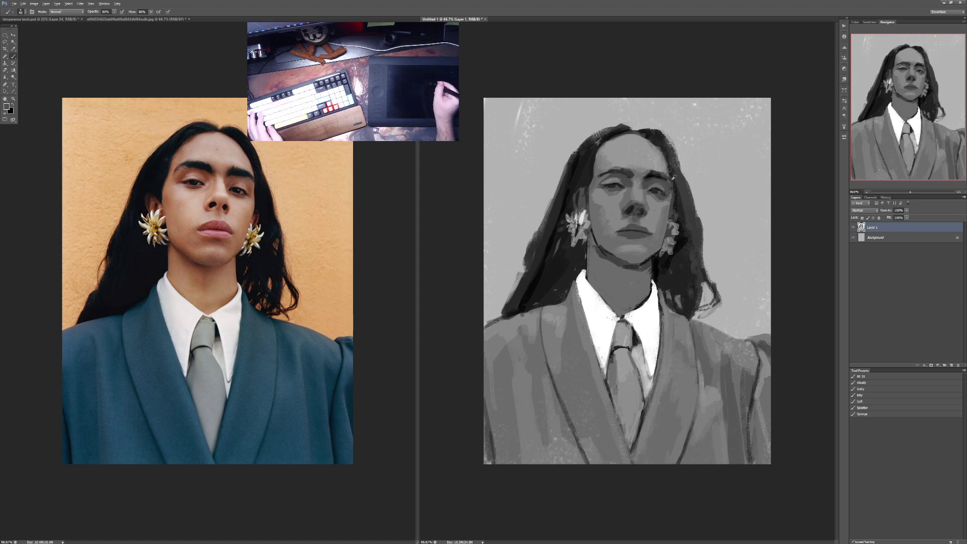
pyautogui.moveTo(616, 165); pyautogui.dragTo(630, 170)
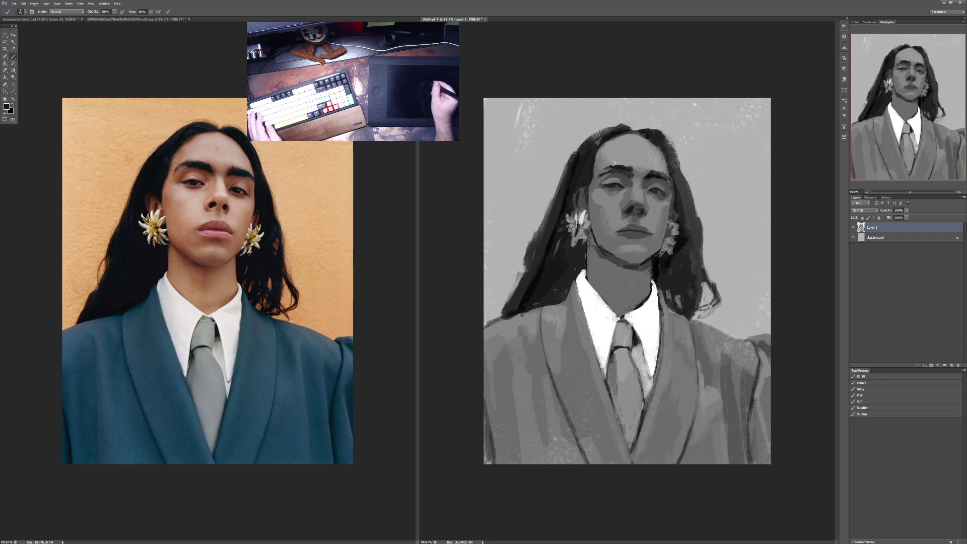
# Step: Refine the brows with lighter greys sampled around them at 30% opacity
pyautogui.keyDown('alt'); pyautogui.click(602, 174); pyautogui.keyUp('alt')
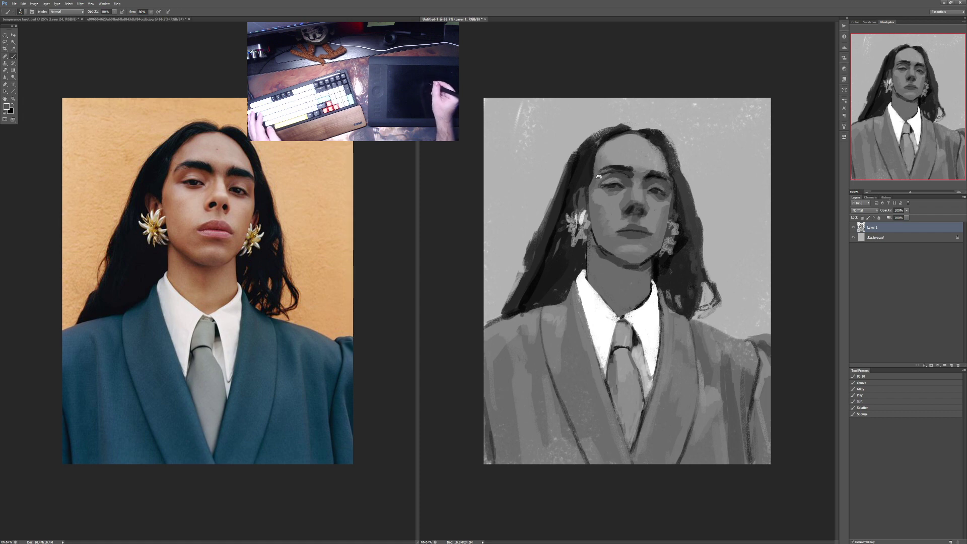
pyautogui.keyDown('alt'); pyautogui.click(608, 172); pyautogui.keyUp('alt')
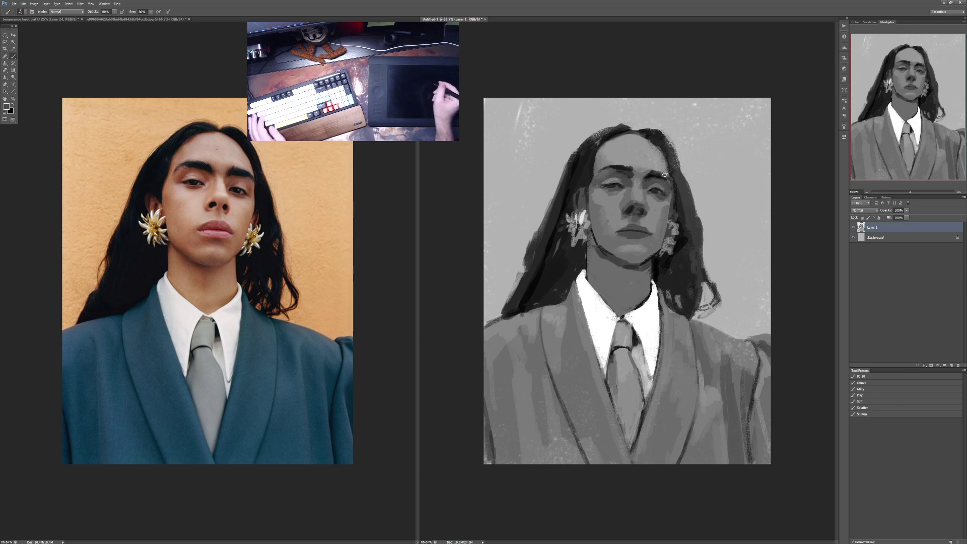
pyautogui.keyDown('alt'); pyautogui.click(625, 173); pyautogui.keyUp('alt')
pyautogui.press('3')
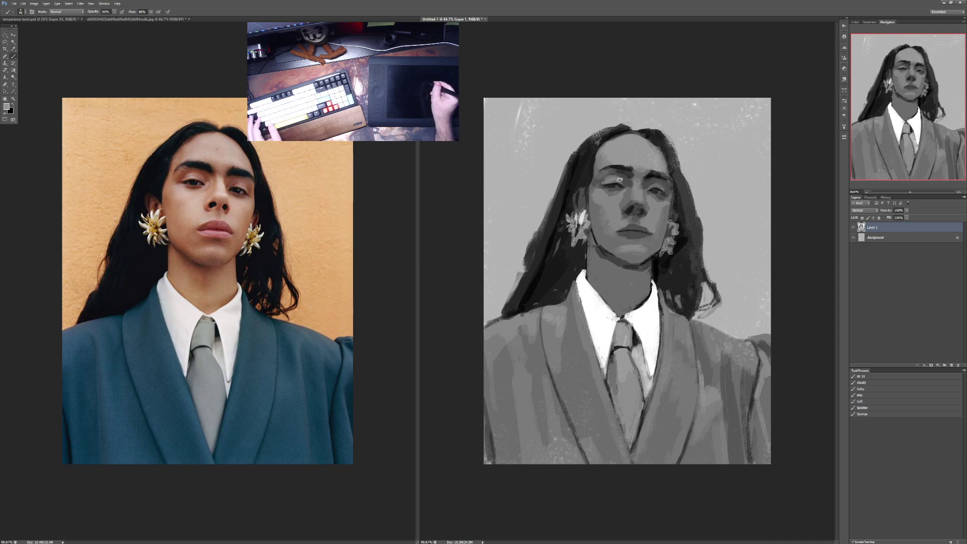
pyautogui.keyDown('alt'); pyautogui.click(653, 183); pyautogui.keyUp('alt')
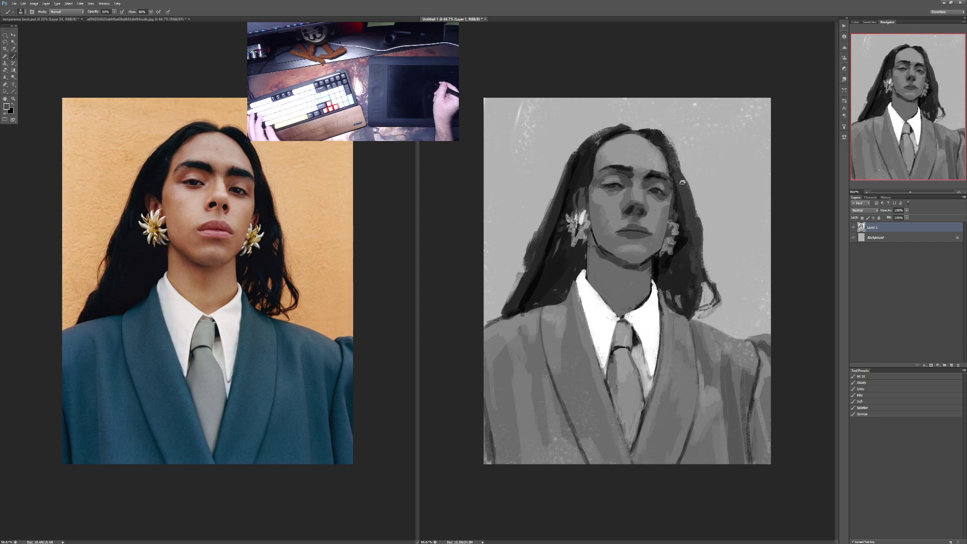
# Step: Continue shading the brows in default black and white at 10–90% opacity
pyautogui.press('d')
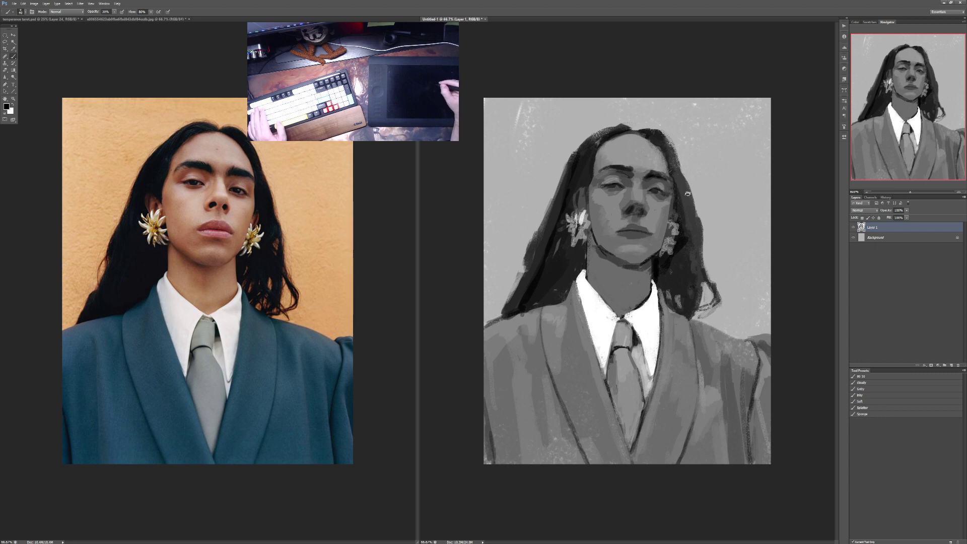
pyautogui.press('1')
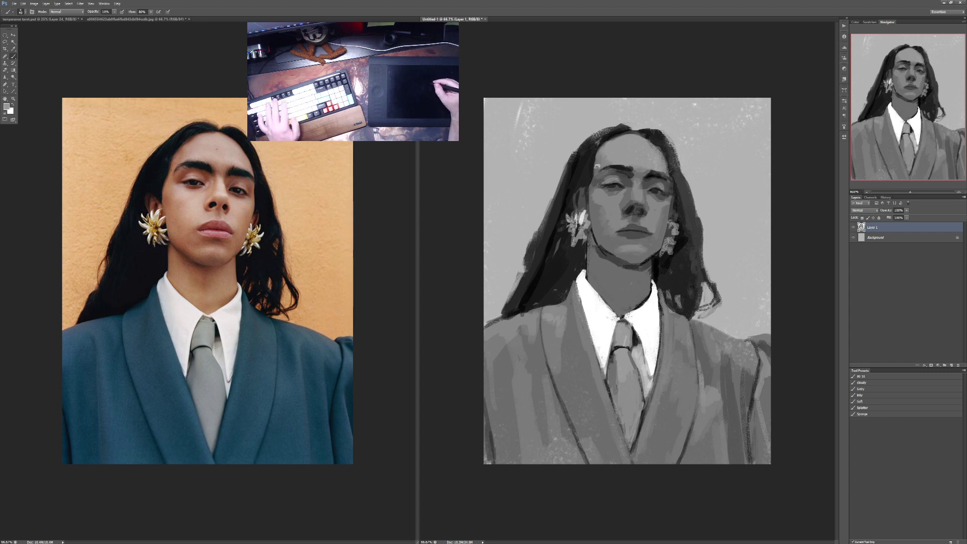
pyautogui.press('7')
pyautogui.press('9')
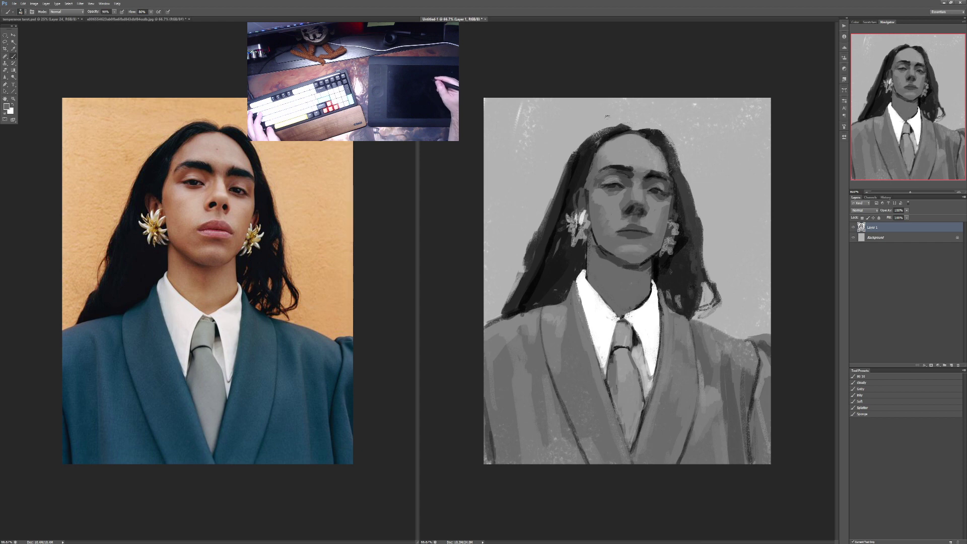
pyautogui.press('3')
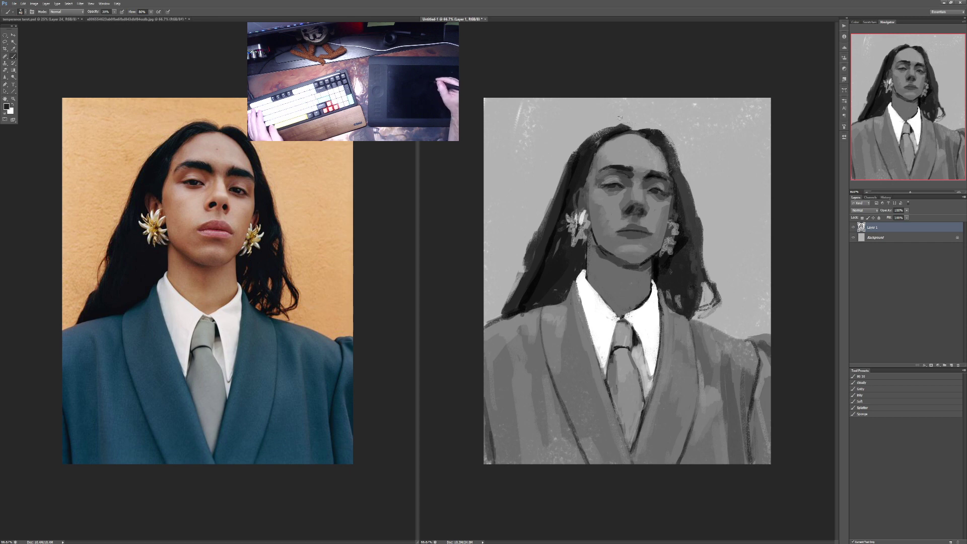
pyautogui.press('6')
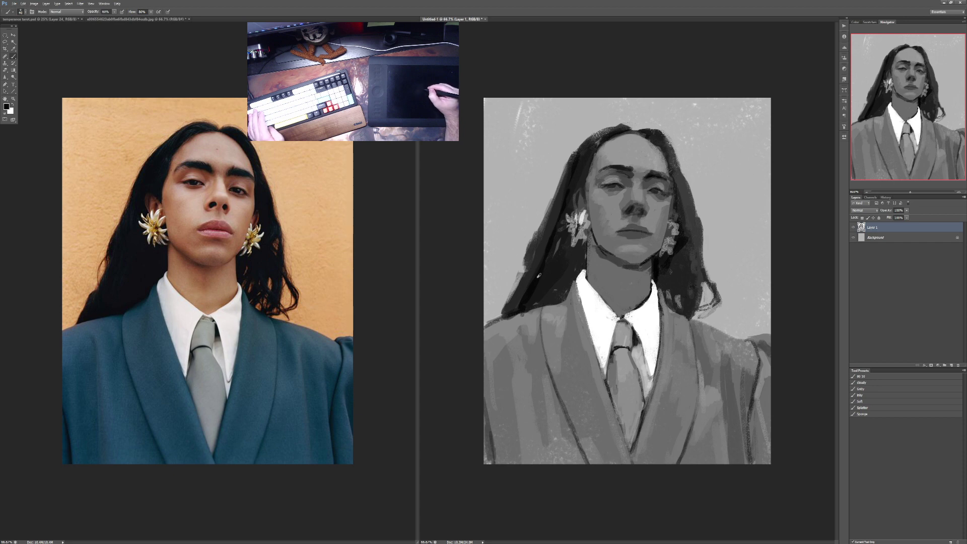
pyautogui.press('8')
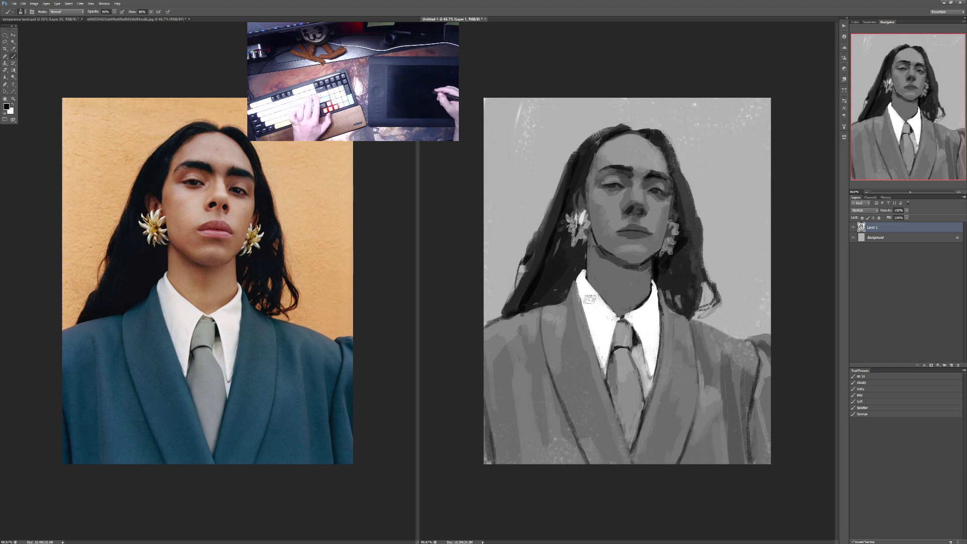
pyautogui.press('3')
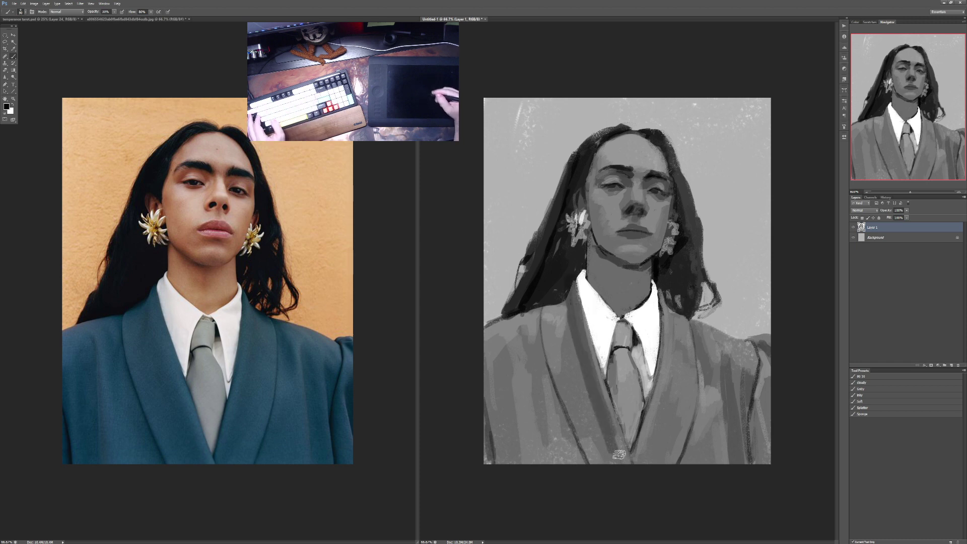
# Step: Add faint strokes down the jacket and dark strokes right of the tie
pyautogui.moveTo(574, 296)
pyautogui.mouseDown()
pyautogui.moveTo(617, 460)
pyautogui.moveTo(601, 449)
pyautogui.moveTo(552, 352)
pyautogui.moveTo(548, 309)
pyautogui.moveTo(484, 337)
pyautogui.moveTo(490, 364)
pyautogui.moveTo(502, 355)
pyautogui.moveTo(477, 374)
pyautogui.moveTo(530, 325)
pyautogui.moveTo(473, 374)
pyautogui.moveTo(539, 340)
pyautogui.moveTo(495, 411)
pyautogui.moveTo(491, 365)
pyautogui.moveTo(491, 464)
pyautogui.moveTo(502, 410)
pyautogui.moveTo(500, 476)
pyautogui.moveTo(490, 419)
pyautogui.moveTo(494, 448)
pyautogui.moveTo(523, 355)
pyautogui.moveTo(516, 463)
pyautogui.moveTo(549, 394)
pyautogui.moveTo(552, 481)
pyautogui.moveTo(575, 394)
pyautogui.moveTo(603, 480)
pyautogui.moveTo(598, 418)
pyautogui.moveTo(561, 367)
pyautogui.moveTo(545, 400)
pyautogui.mouseUp()
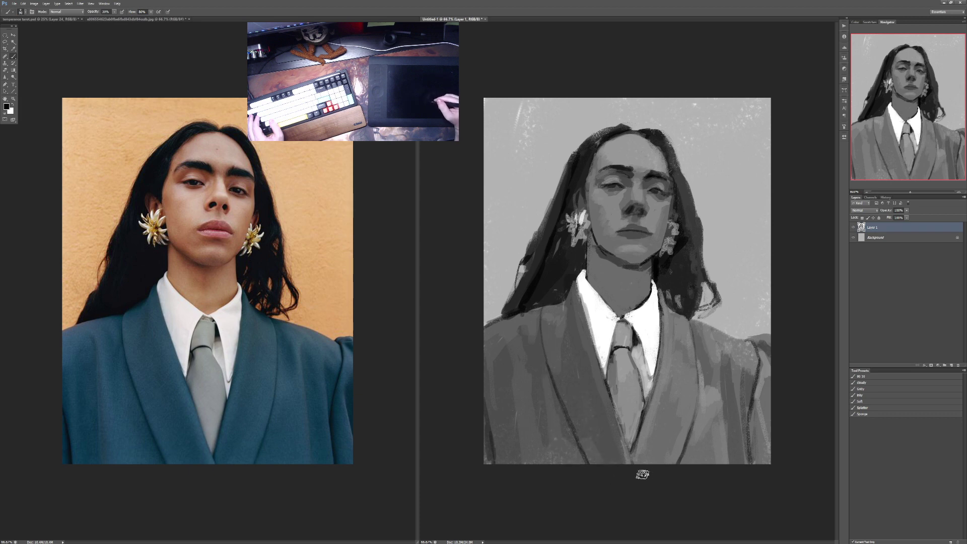
pyautogui.moveTo(646, 470)
pyautogui.mouseDown()
pyautogui.moveTo(661, 438)
pyautogui.moveTo(636, 445)
pyautogui.moveTo(669, 363)
pyautogui.moveTo(677, 394)
pyautogui.moveTo(667, 453)
pyautogui.moveTo(682, 457)
pyautogui.moveTo(694, 421)
pyautogui.moveTo(690, 461)
pyautogui.moveTo(706, 448)
pyautogui.moveTo(695, 328)
pyautogui.moveTo(727, 346)
pyautogui.moveTo(760, 342)
pyautogui.moveTo(747, 354)
pyautogui.moveTo(766, 356)
pyautogui.moveTo(757, 385)
pyautogui.moveTo(767, 413)
pyautogui.moveTo(733, 471)
pyautogui.moveTo(732, 389)
pyautogui.moveTo(719, 371)
pyautogui.moveTo(695, 447)
pyautogui.moveTo(725, 354)
pyautogui.moveTo(735, 345)
pyautogui.moveTo(704, 468)
pyautogui.mouseUp()
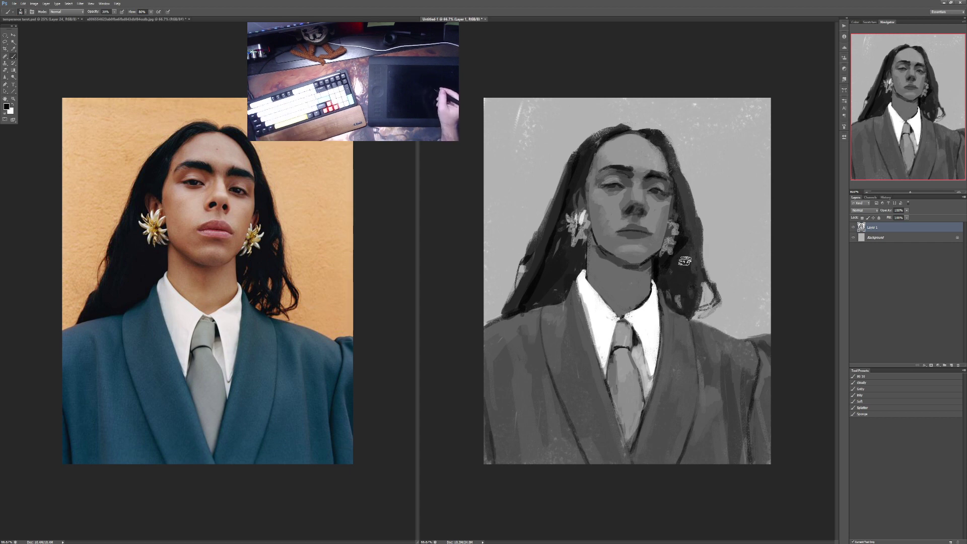
pyautogui.press('x')
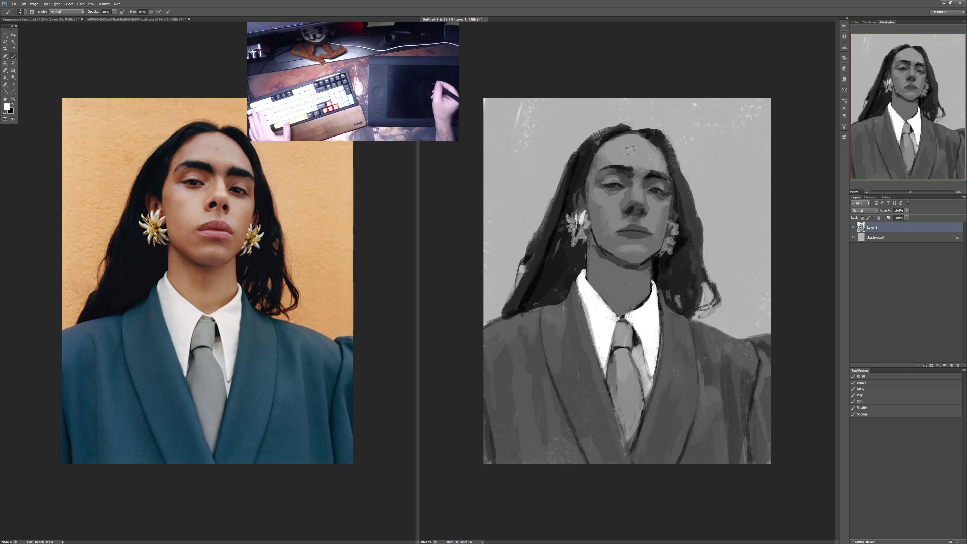
# Step: Pick orange as the foreground colour and add a new layer above Layer 1
pyautogui.click(6, 106)
pyautogui.click(714, 66)
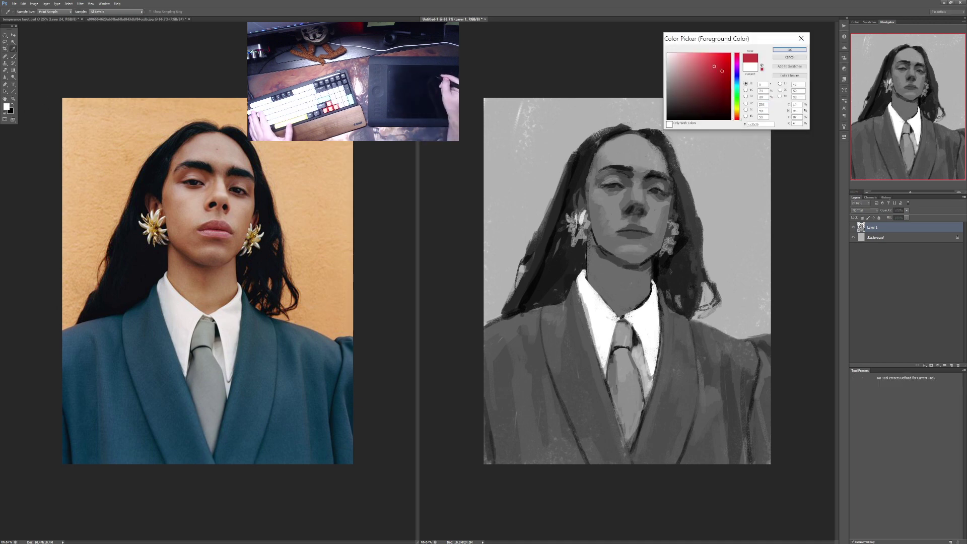
pyautogui.moveTo(739, 119); pyautogui.dragTo(738, 117)
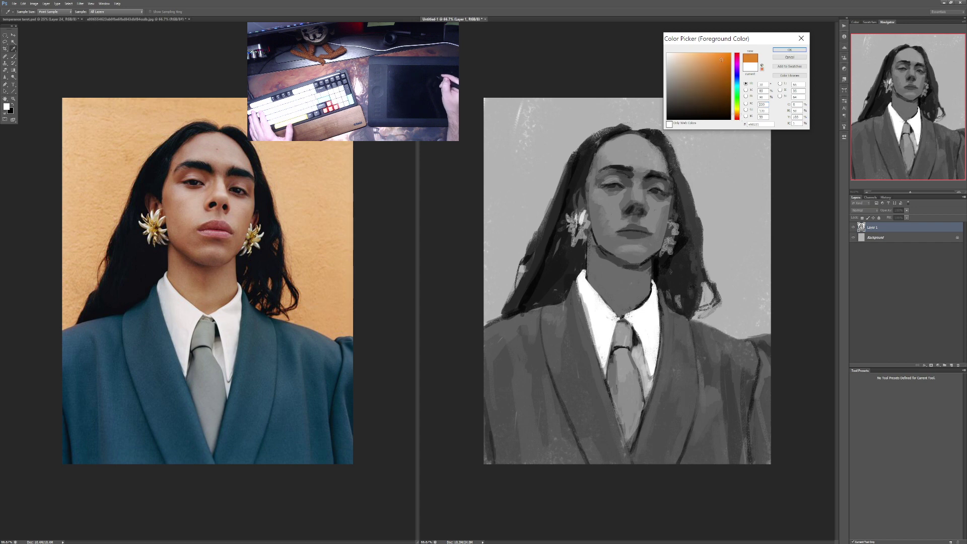
pyautogui.click(789, 49)
pyautogui.press('b')
pyautogui.click(952, 366)
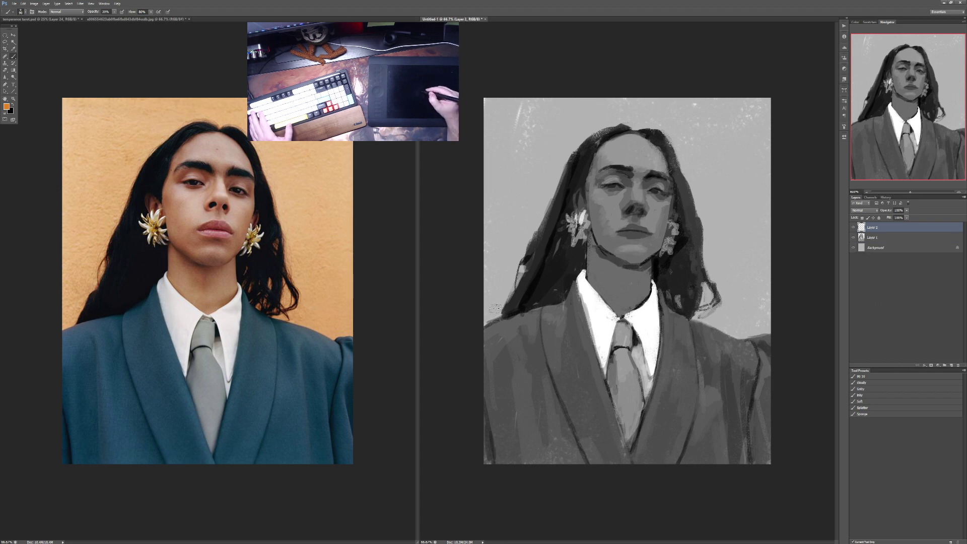
# Step: Paint orange beside the left shoulder and up the left edge at 90% opacity
pyautogui.press('9')
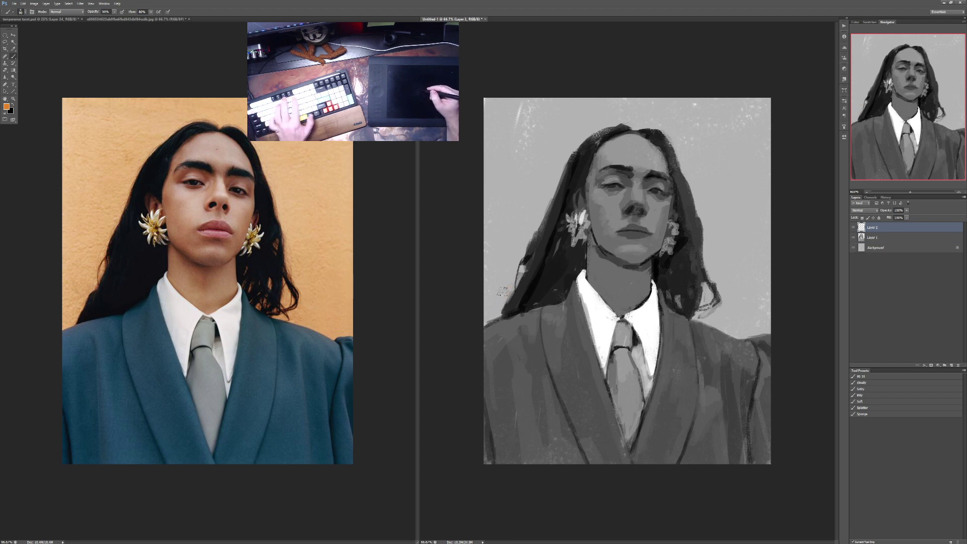
pyautogui.moveTo(509, 278); pyautogui.dragTo(493, 319)
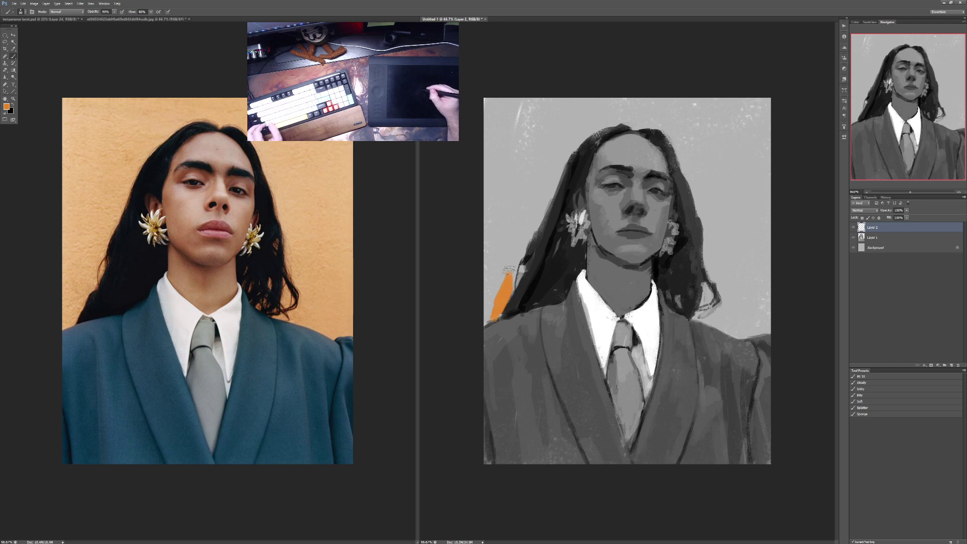
pyautogui.hotkey('ctrl', 'z')
pyautogui.moveTo(503, 284); pyautogui.dragTo(493, 308)
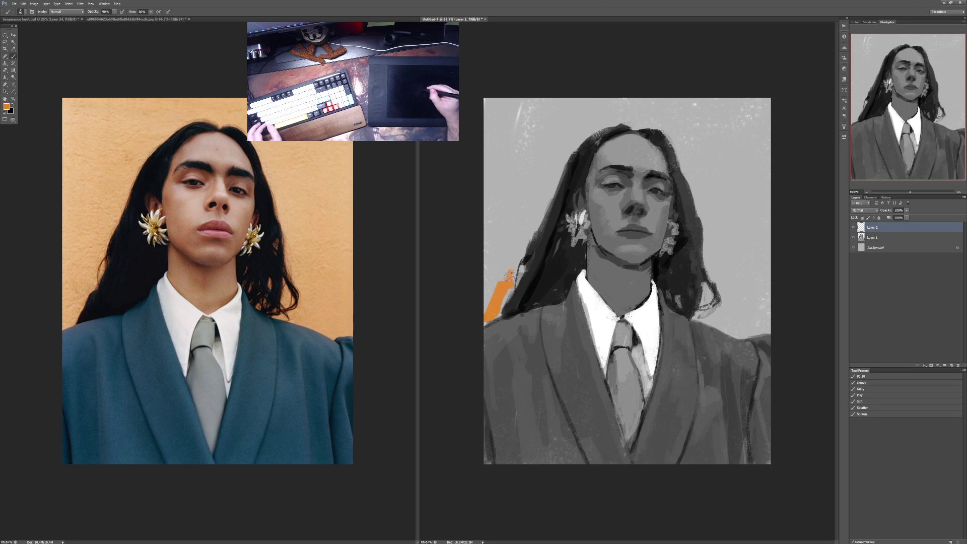
pyautogui.moveTo(505, 285)
pyautogui.mouseDown()
pyautogui.moveTo(480, 289)
pyautogui.moveTo(504, 263)
pyautogui.mouseUp()
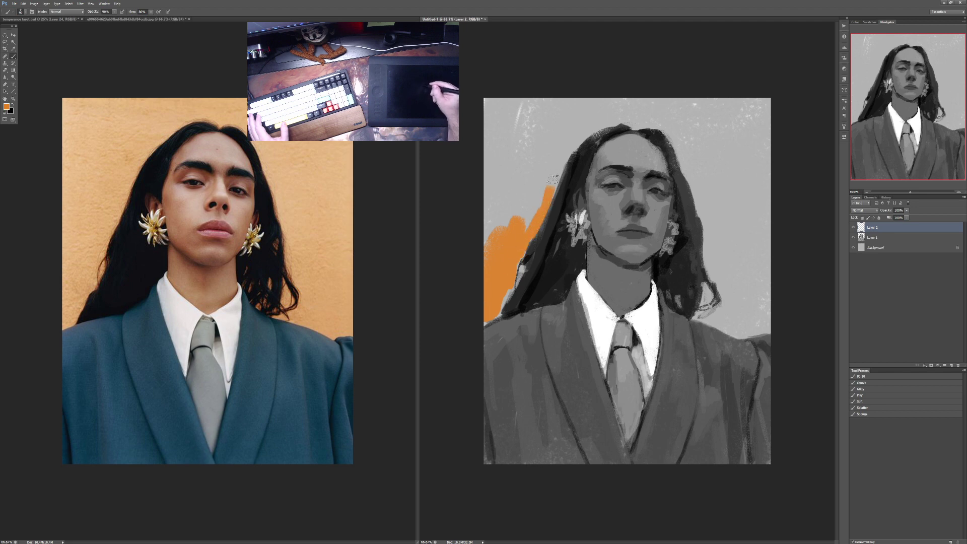
pyautogui.moveTo(554, 179)
pyautogui.mouseDown()
pyautogui.moveTo(569, 143)
pyautogui.moveTo(491, 251)
pyautogui.moveTo(513, 189)
pyautogui.moveTo(503, 165)
pyautogui.moveTo(483, 208)
pyautogui.moveTo(504, 107)
pyautogui.moveTo(488, 123)
pyautogui.moveTo(506, 174)
pyautogui.moveTo(523, 116)
pyautogui.moveTo(508, 137)
pyautogui.moveTo(511, 187)
pyautogui.moveTo(579, 90)
pyautogui.moveTo(555, 161)
pyautogui.moveTo(569, 145)
pyautogui.moveTo(551, 82)
pyautogui.moveTo(518, 174)
pyautogui.mouseUp()
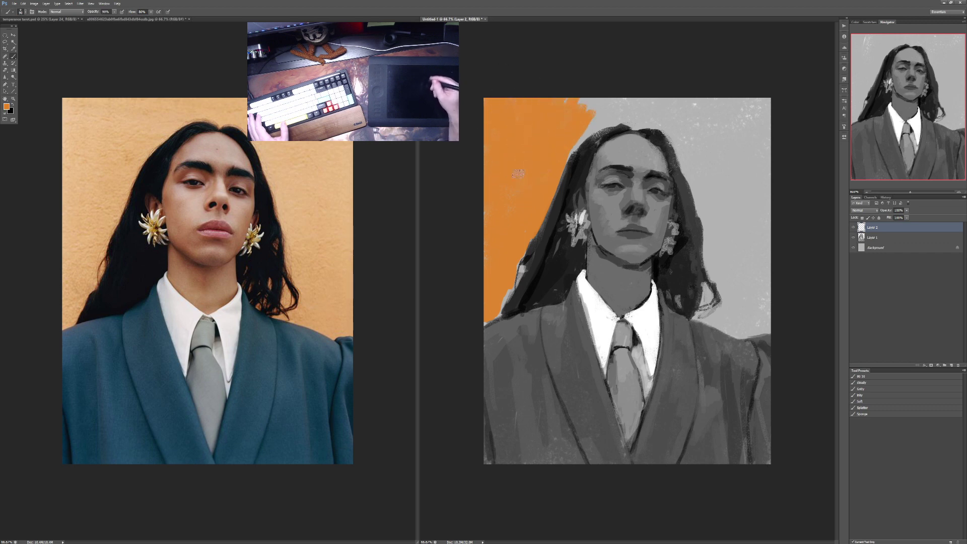
# Step: Extend orange across the top and down the right of the hair over the grey patch
pyautogui.moveTo(585, 120); pyautogui.dragTo(558, 165)
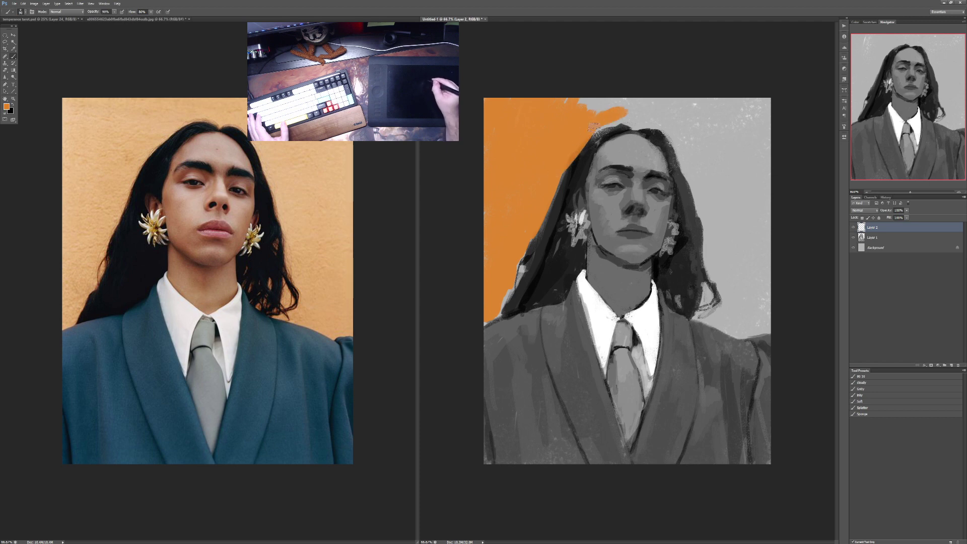
pyautogui.moveTo(636, 123)
pyautogui.mouseDown()
pyautogui.moveTo(587, 114)
pyautogui.moveTo(578, 100)
pyautogui.moveTo(556, 104)
pyautogui.moveTo(653, 87)
pyautogui.moveTo(641, 97)
pyautogui.moveTo(661, 97)
pyautogui.moveTo(640, 124)
pyautogui.moveTo(663, 124)
pyautogui.moveTo(638, 117)
pyautogui.moveTo(647, 102)
pyautogui.moveTo(633, 105)
pyautogui.moveTo(700, 111)
pyautogui.moveTo(679, 97)
pyautogui.moveTo(723, 117)
pyautogui.moveTo(698, 154)
pyautogui.moveTo(660, 119)
pyautogui.moveTo(706, 212)
pyautogui.mouseUp()
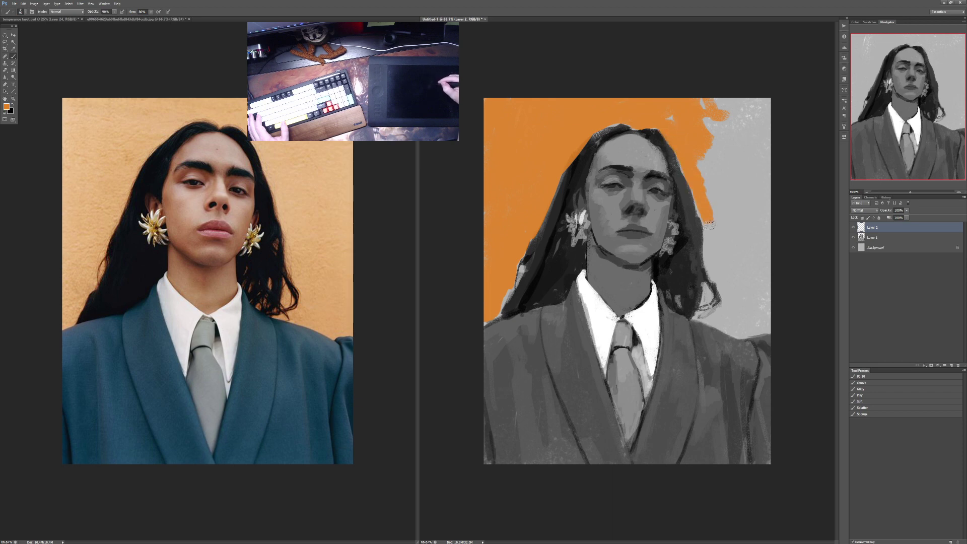
pyautogui.moveTo(713, 258); pyautogui.dragTo(707, 229)
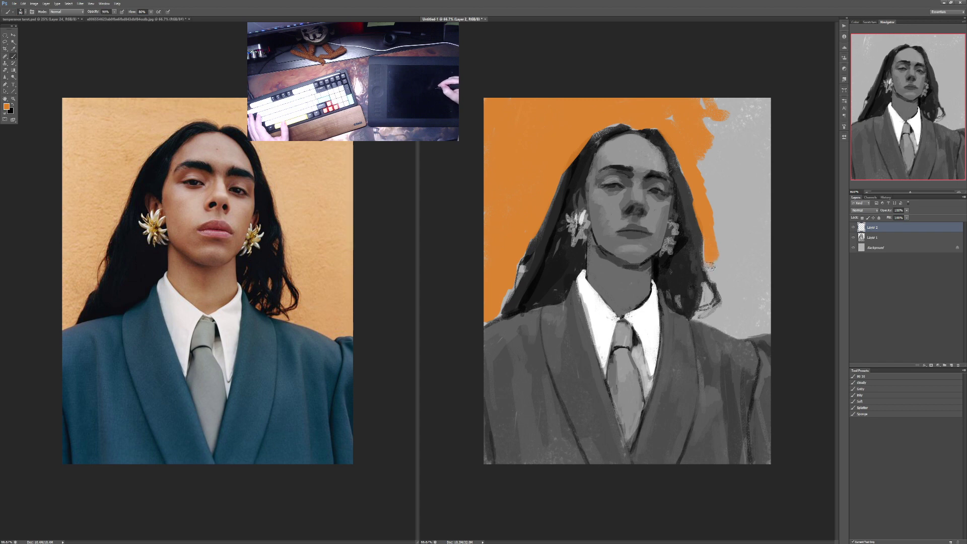
pyautogui.moveTo(711, 265)
pyautogui.mouseDown()
pyautogui.moveTo(728, 304)
pyautogui.moveTo(703, 174)
pyautogui.moveTo(712, 90)
pyautogui.moveTo(720, 156)
pyautogui.moveTo(754, 98)
pyautogui.moveTo(769, 180)
pyautogui.moveTo(727, 125)
pyautogui.mouseUp()
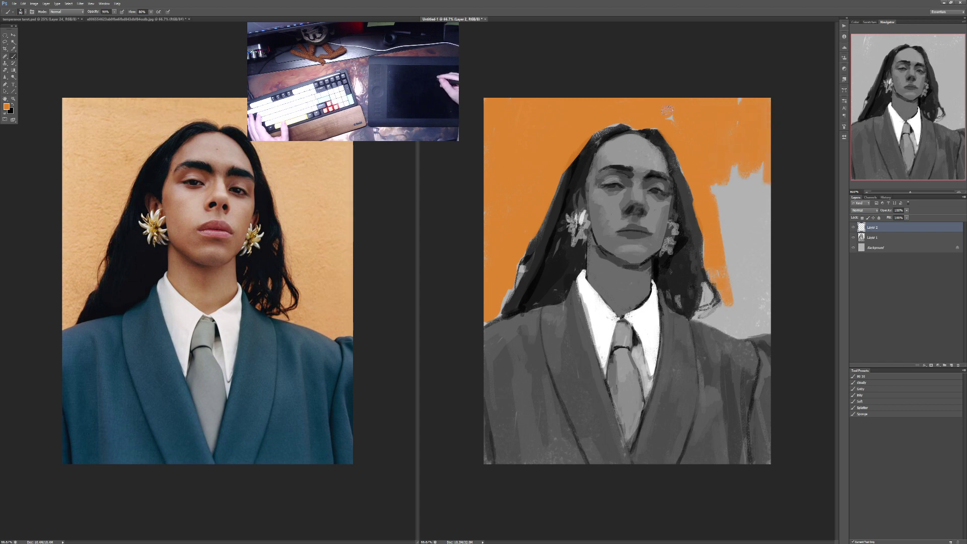
pyautogui.moveTo(718, 184)
pyautogui.mouseDown()
pyautogui.moveTo(734, 265)
pyautogui.moveTo(758, 166)
pyautogui.moveTo(766, 258)
pyautogui.moveTo(753, 300)
pyautogui.moveTo(730, 297)
pyautogui.mouseUp()
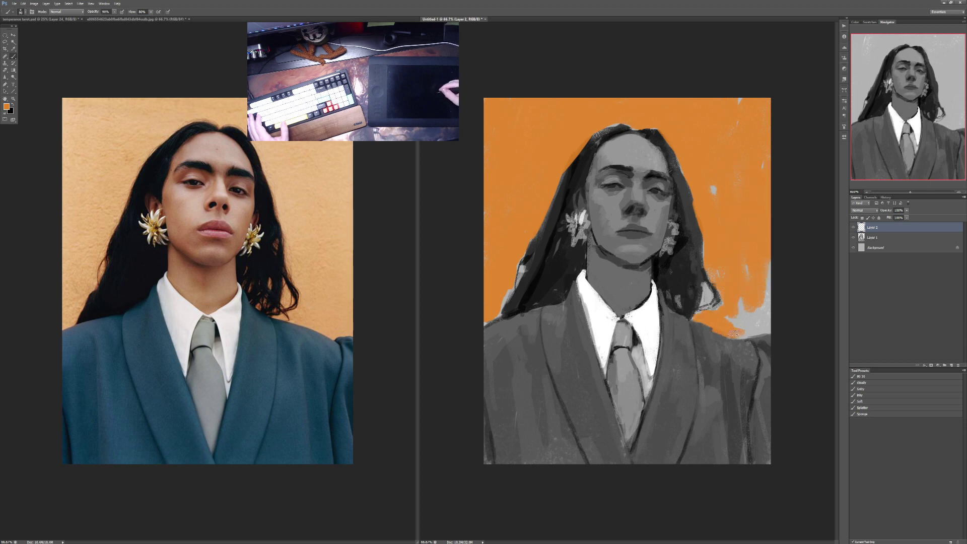
pyautogui.moveTo(735, 321)
pyautogui.mouseDown()
pyautogui.moveTo(736, 297)
pyautogui.moveTo(750, 323)
pyautogui.moveTo(763, 272)
pyautogui.moveTo(772, 317)
pyautogui.mouseUp()
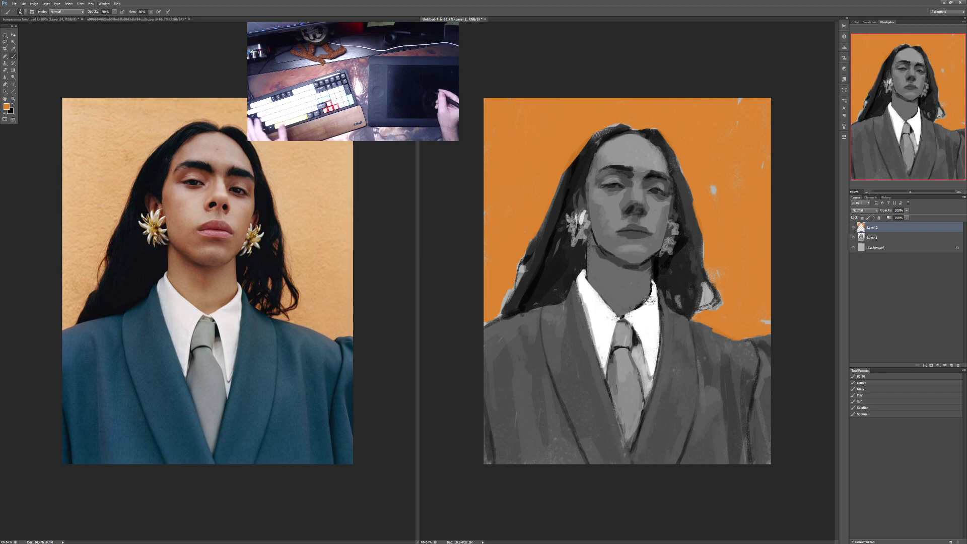
pyautogui.press('3')
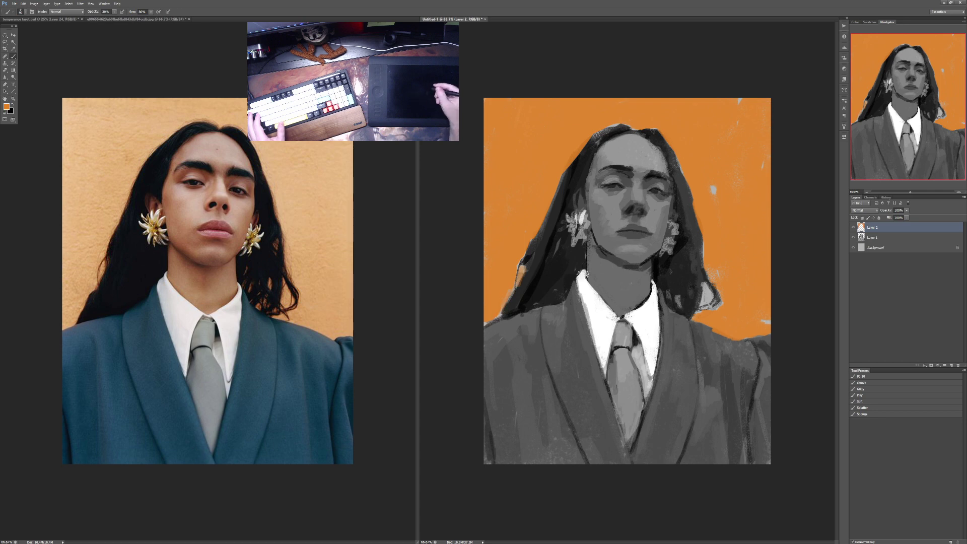
# Step: Create a new layer with Hard Light blending and drag the picker hue to blue
pyautogui.press('4')
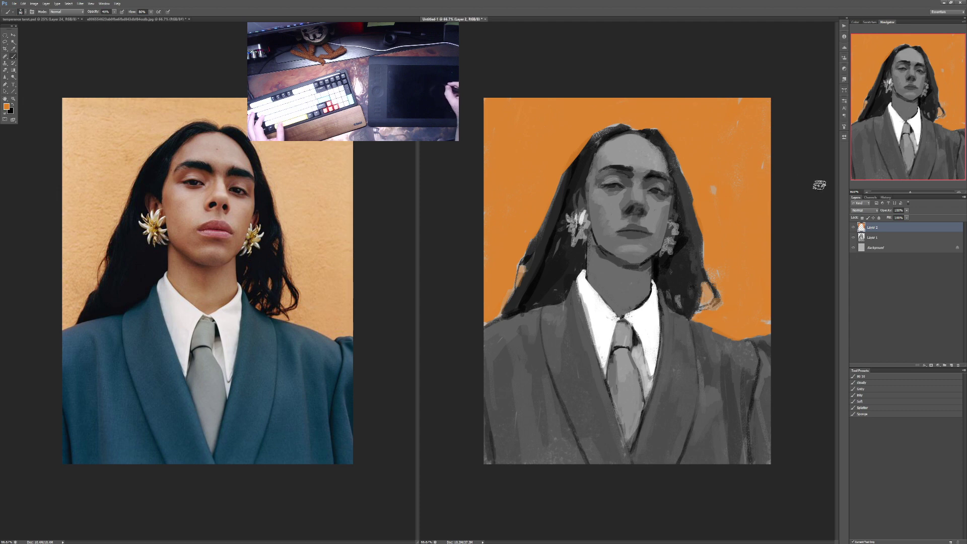
pyautogui.click(952, 365)
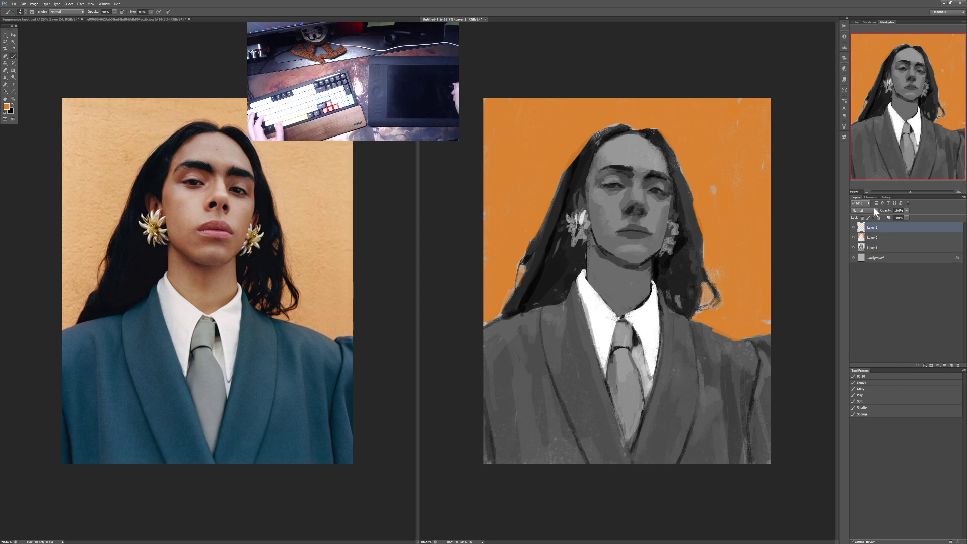
pyautogui.click(872, 210)
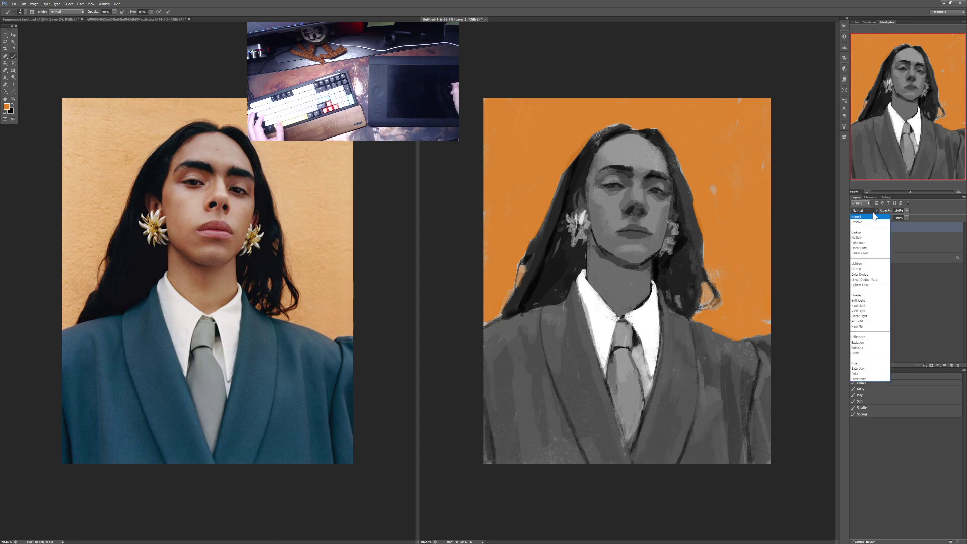
pyautogui.click(868, 305)
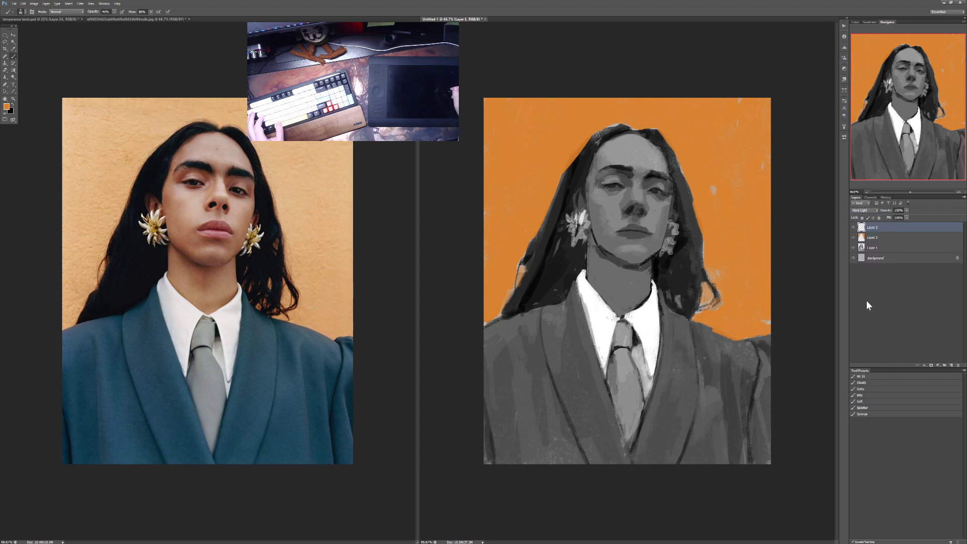
pyautogui.click(7, 107)
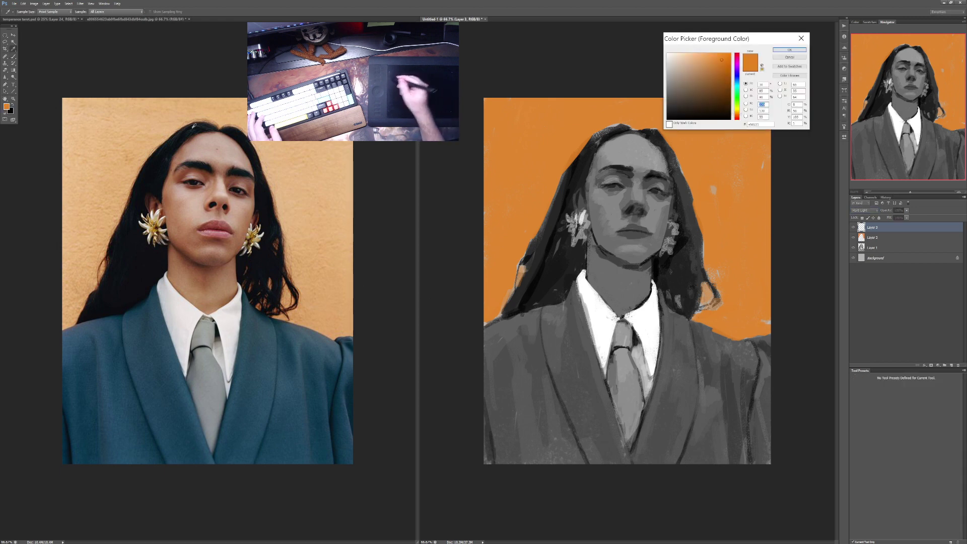
pyautogui.moveTo(738, 87); pyautogui.dragTo(738, 83)
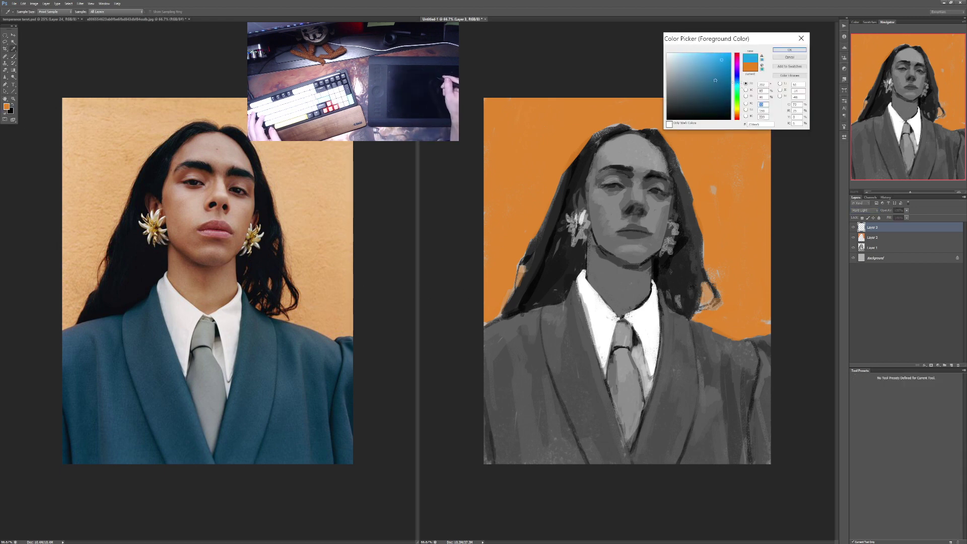
# Step: Brush blue over the lapel, both shoulders and the lower right jacket on Layer 3
pyautogui.click(790, 50)
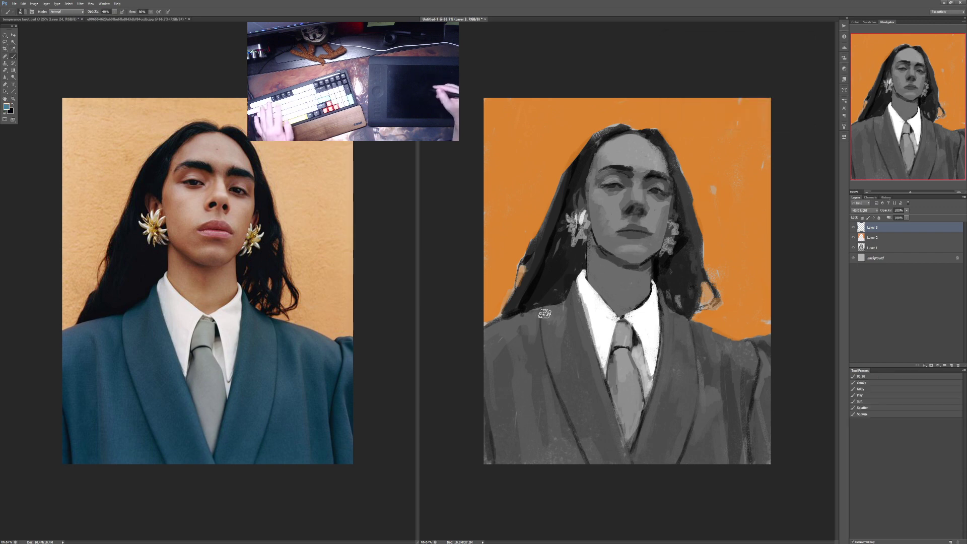
pyautogui.moveTo(573, 300); pyautogui.dragTo(594, 393)
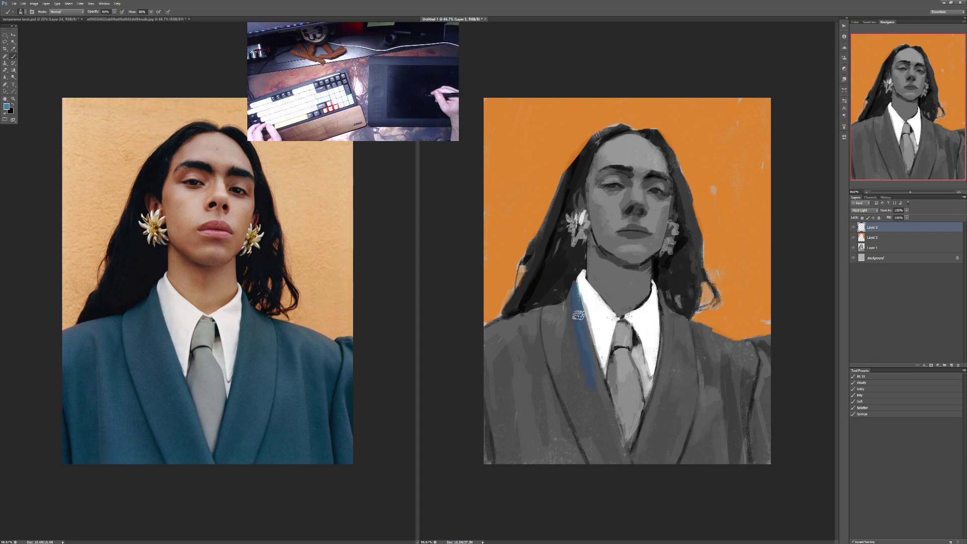
pyautogui.moveTo(558, 309)
pyautogui.mouseDown()
pyautogui.moveTo(485, 328)
pyautogui.moveTo(479, 368)
pyautogui.moveTo(483, 383)
pyautogui.moveTo(503, 339)
pyautogui.moveTo(483, 378)
pyautogui.moveTo(493, 331)
pyautogui.moveTo(513, 351)
pyautogui.moveTo(539, 327)
pyautogui.moveTo(562, 374)
pyautogui.moveTo(574, 322)
pyautogui.moveTo(602, 437)
pyautogui.moveTo(606, 426)
pyautogui.moveTo(619, 444)
pyautogui.moveTo(612, 429)
pyautogui.moveTo(612, 446)
pyautogui.moveTo(576, 426)
pyautogui.mouseUp()
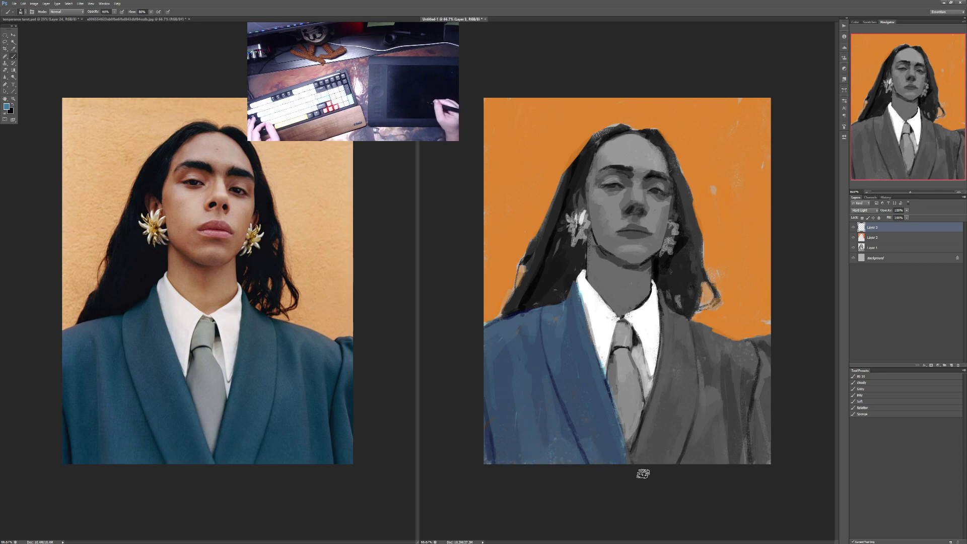
pyautogui.moveTo(635, 457); pyautogui.dragTo(657, 419)
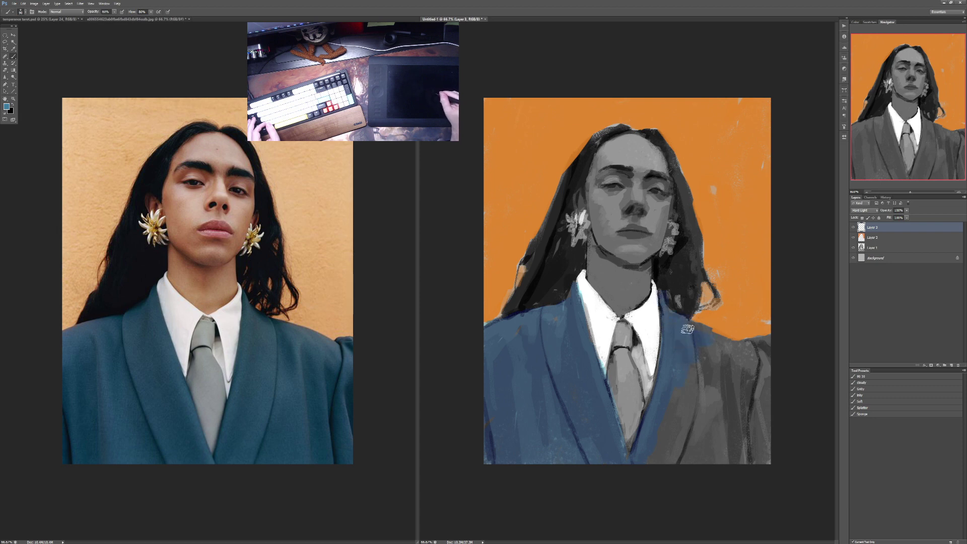
pyautogui.moveTo(695, 328)
pyautogui.mouseDown()
pyautogui.moveTo(781, 340)
pyautogui.moveTo(739, 386)
pyautogui.moveTo(760, 377)
pyautogui.moveTo(758, 428)
pyautogui.mouseUp()
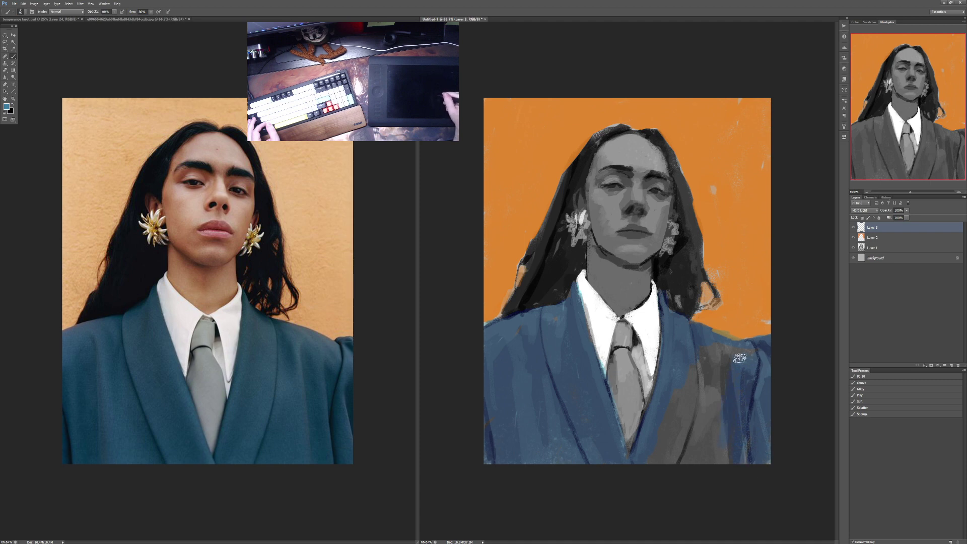
pyautogui.moveTo(709, 347)
pyautogui.mouseDown()
pyautogui.moveTo(680, 368)
pyautogui.moveTo(727, 357)
pyautogui.moveTo(690, 400)
pyautogui.moveTo(730, 414)
pyautogui.moveTo(715, 455)
pyautogui.moveTo(746, 439)
pyautogui.moveTo(728, 461)
pyautogui.mouseUp()
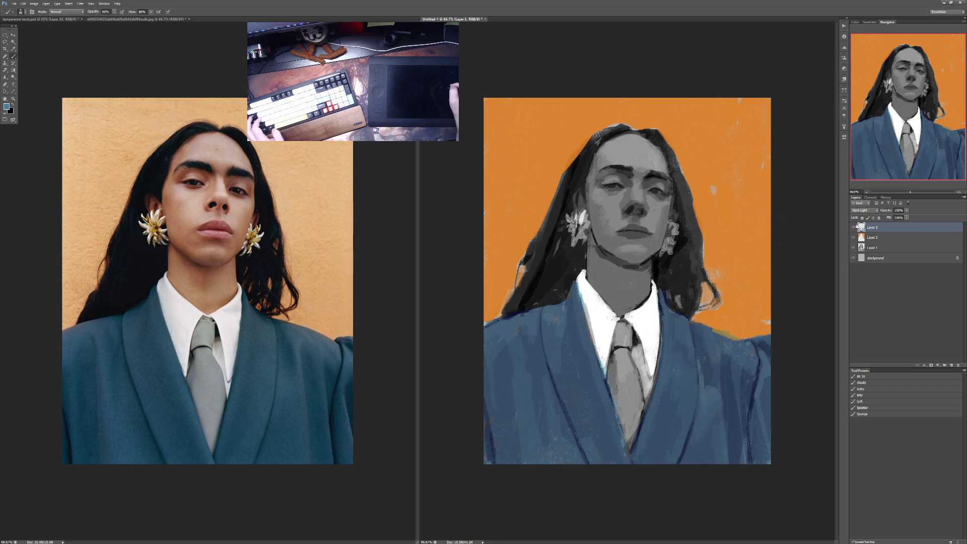
# Step: On Layer 1, brush black at 20% opacity along the jaw below the left earring
pyautogui.click(854, 228)
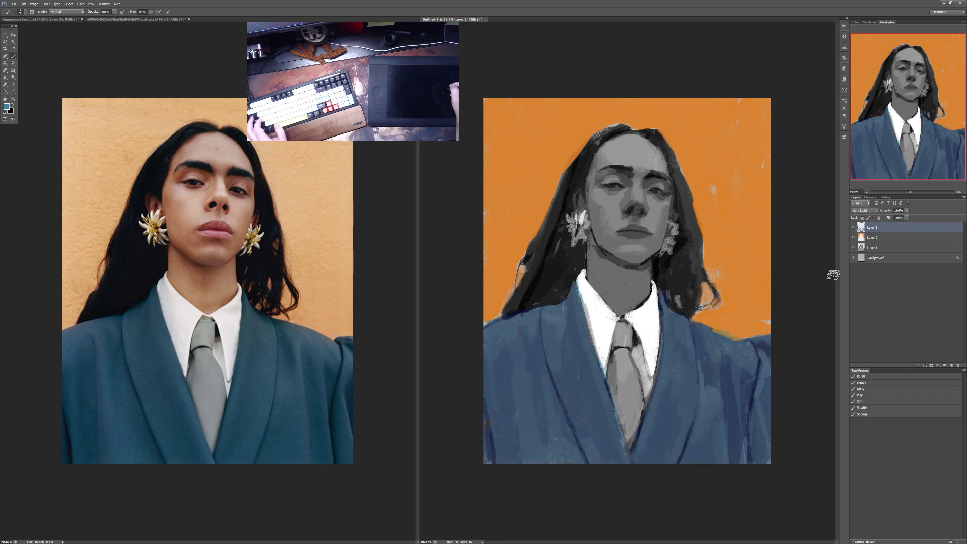
pyautogui.click(891, 245)
pyautogui.press('d')
pyautogui.press('2')
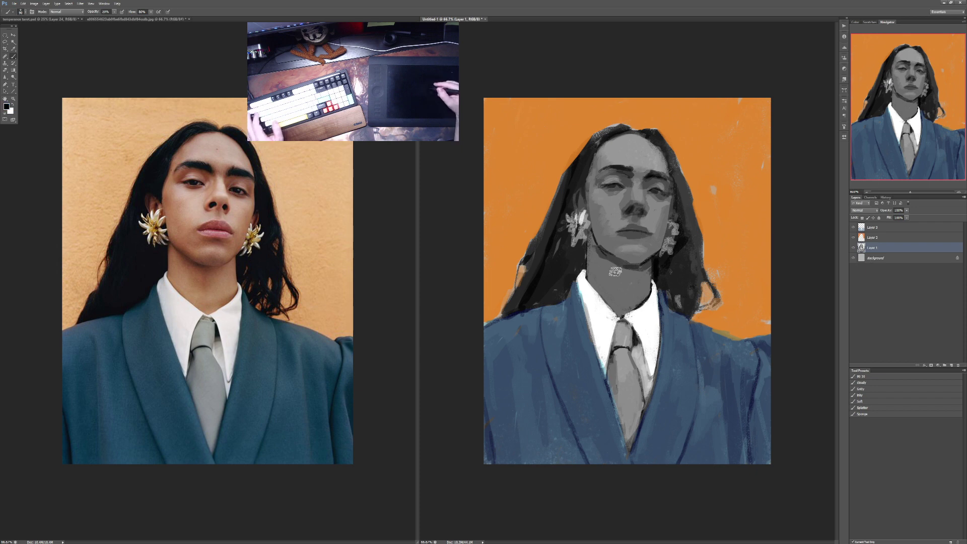
pyautogui.moveTo(597, 250)
pyautogui.mouseDown()
pyautogui.moveTo(622, 280)
pyautogui.moveTo(641, 265)
pyautogui.moveTo(629, 276)
pyautogui.moveTo(593, 242)
pyautogui.mouseUp()
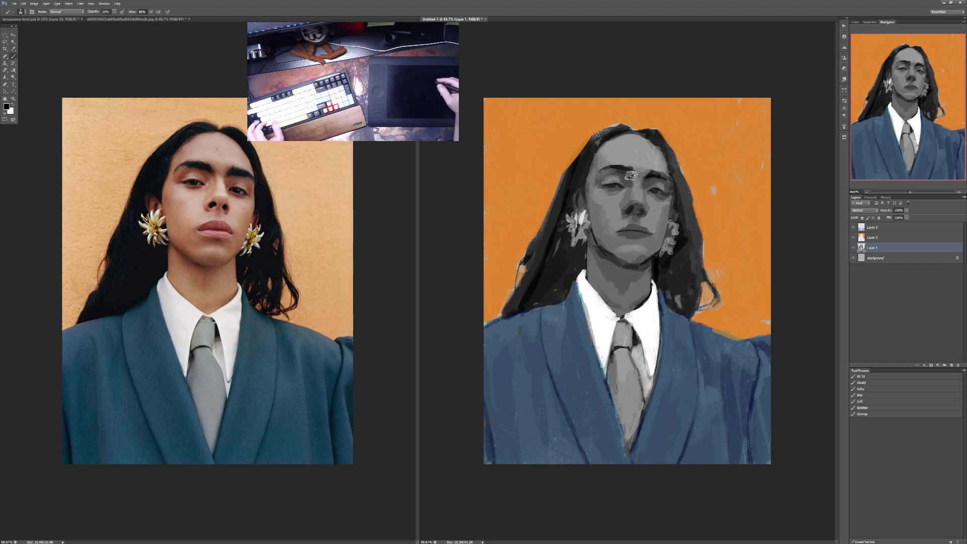
pyautogui.click(403, 288)
pyautogui.click(433, 287)
pyautogui.click(405, 290)
pyautogui.click(431, 292)
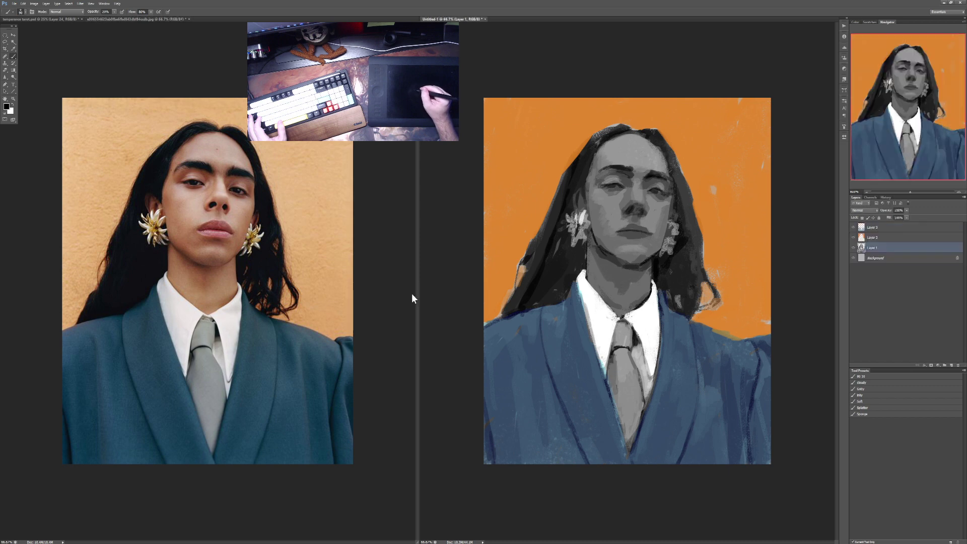
pyautogui.click(412, 293)
pyautogui.click(429, 305)
pyautogui.click(408, 302)
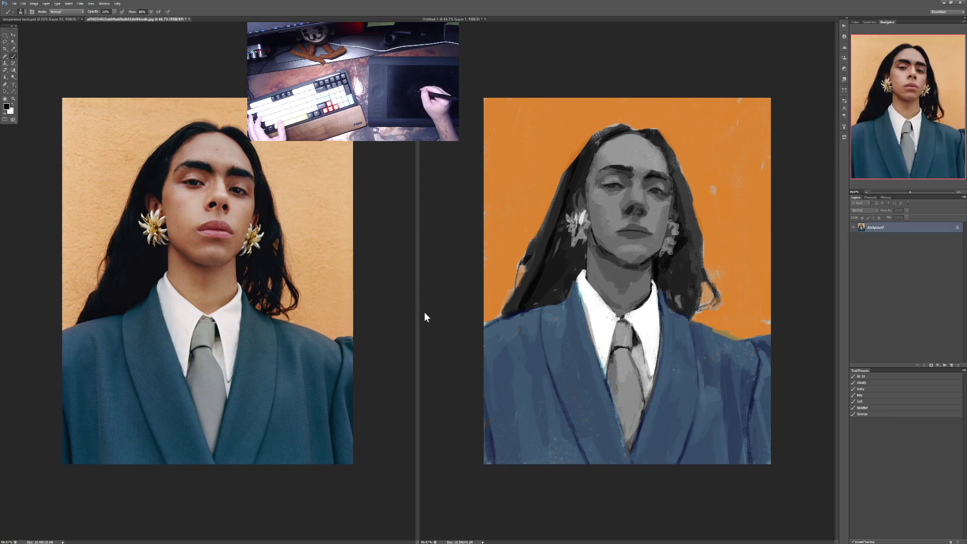
pyautogui.click(425, 313)
pyautogui.click(408, 306)
pyautogui.click(422, 311)
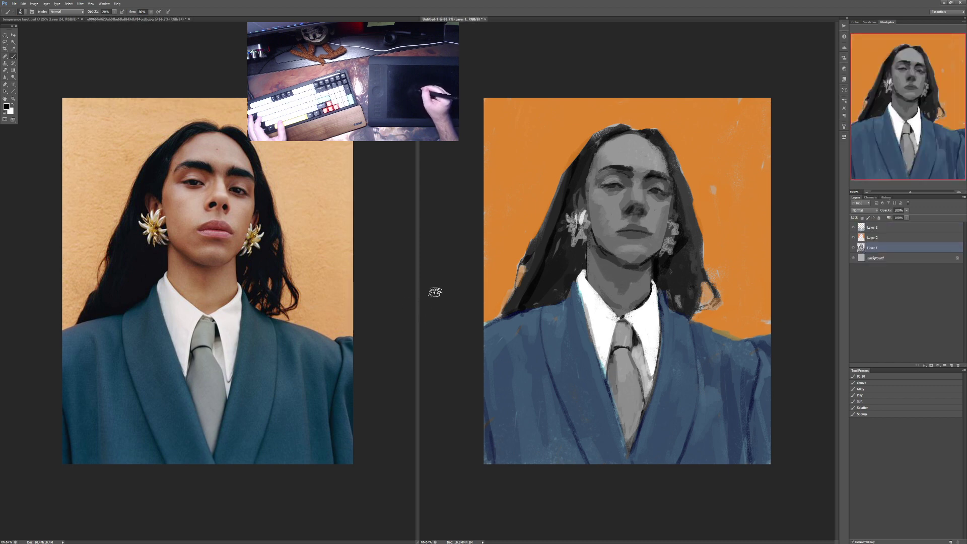
pyautogui.click(407, 302)
pyautogui.click(436, 310)
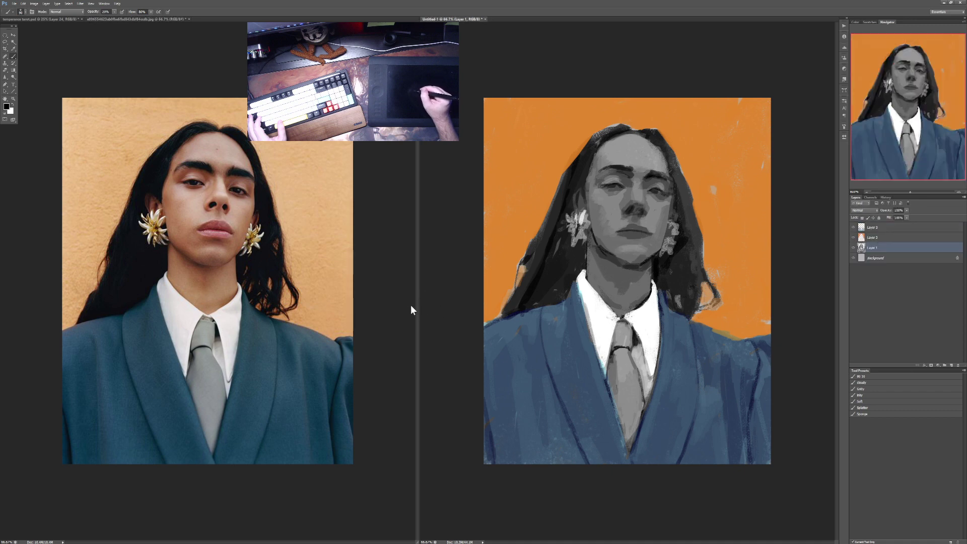
pyautogui.click(410, 305)
pyautogui.click(422, 312)
pyautogui.click(410, 316)
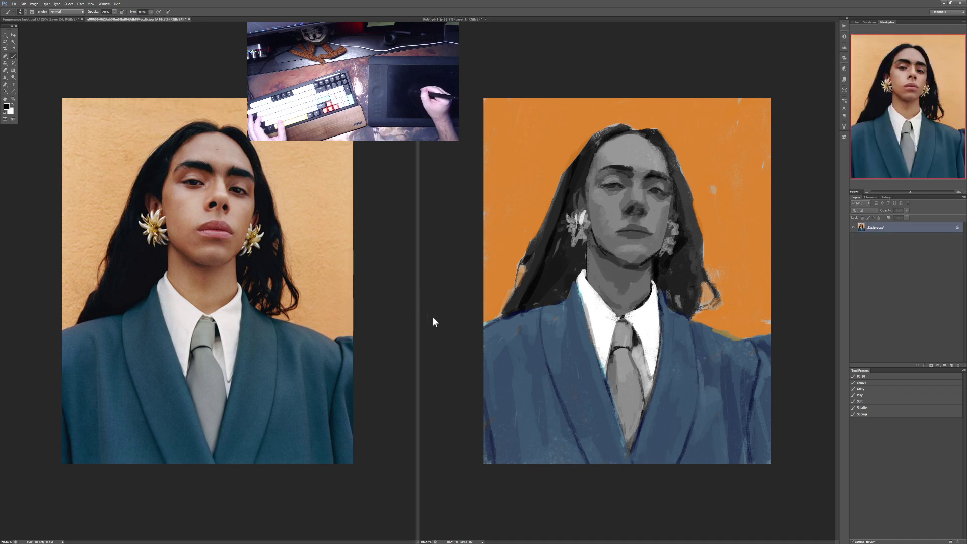
pyautogui.click(427, 318)
pyautogui.click(412, 319)
pyautogui.click(432, 318)
pyautogui.click(413, 318)
pyautogui.click(428, 319)
pyautogui.click(414, 317)
pyautogui.click(424, 321)
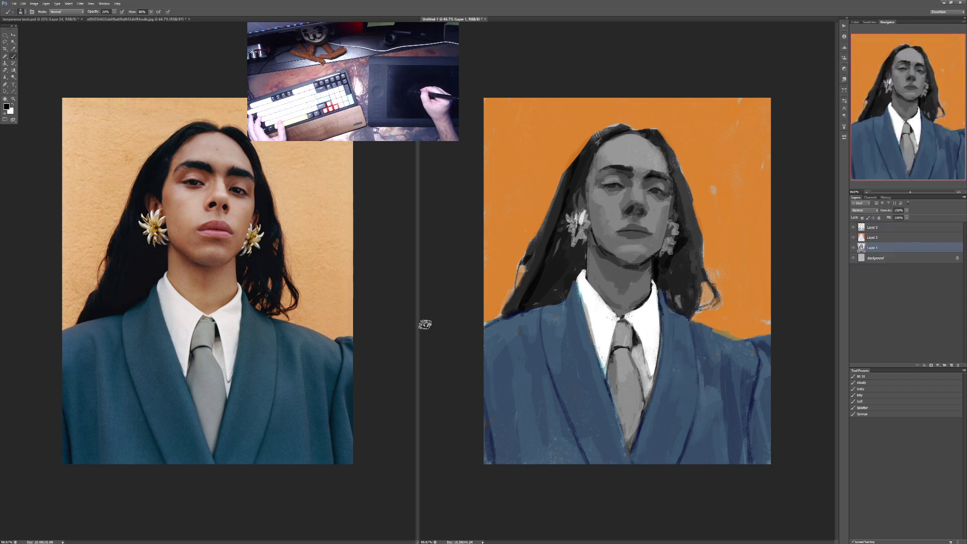
pyautogui.click(417, 324)
# Step: Add a new layer above the Hard Light blue layer with the brush at 100% opacity
pyautogui.click(427, 332)
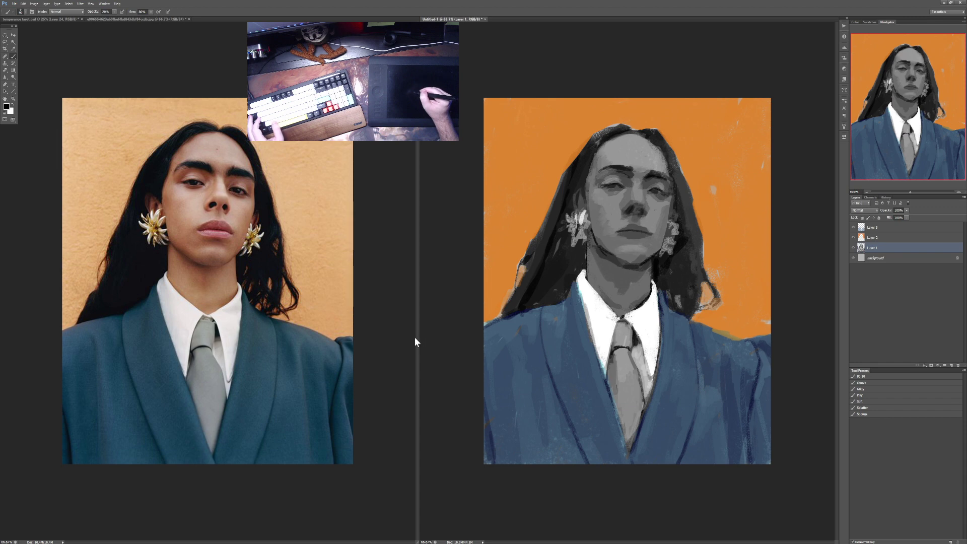
pyautogui.press('8')
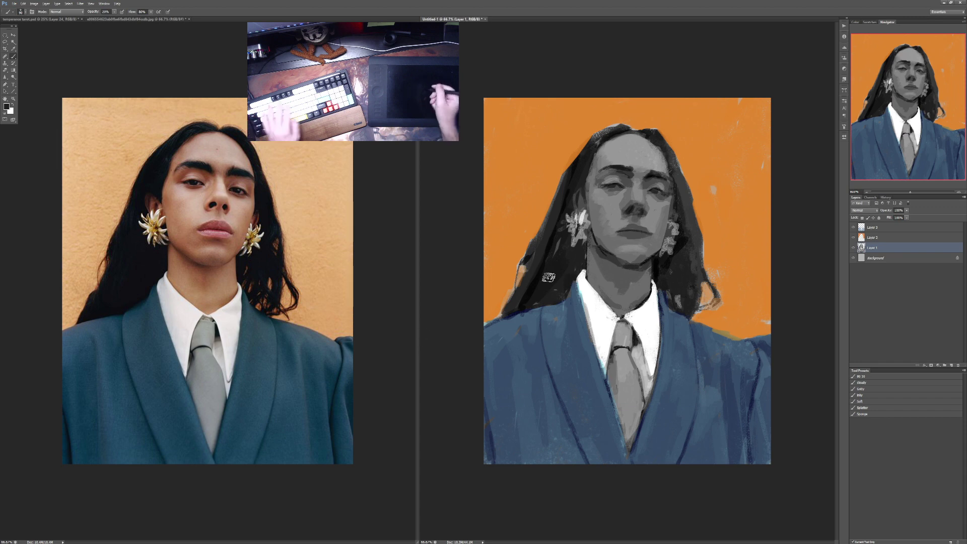
pyautogui.click(890, 229)
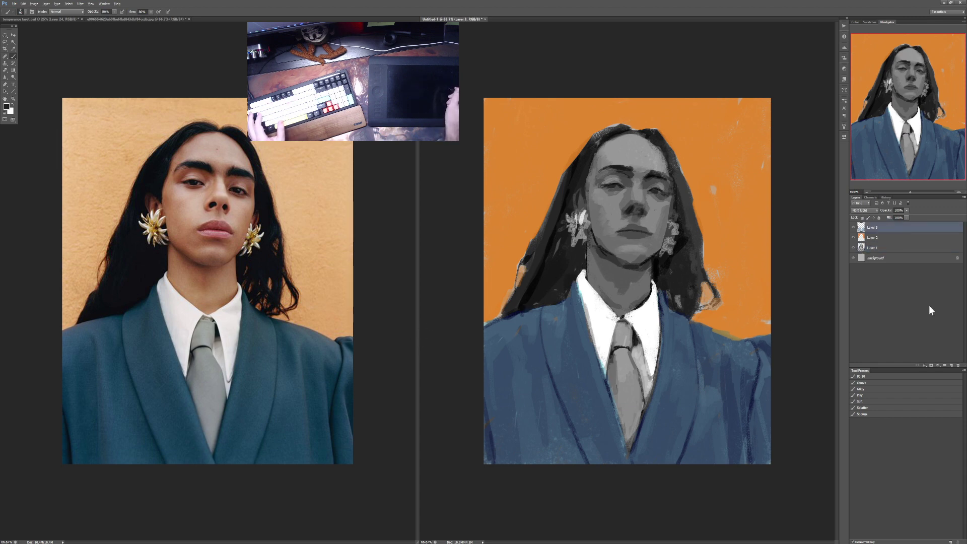
pyautogui.click(950, 366)
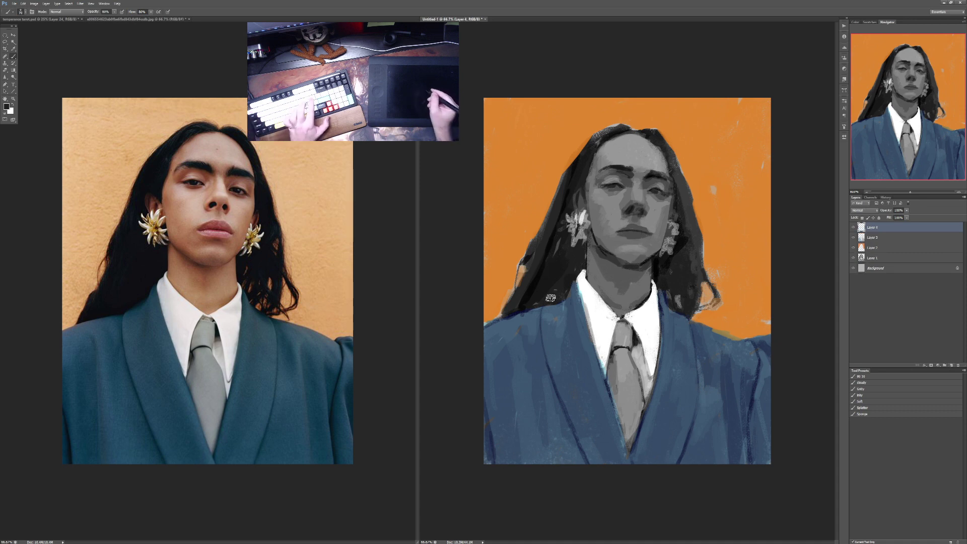
pyautogui.press('0')
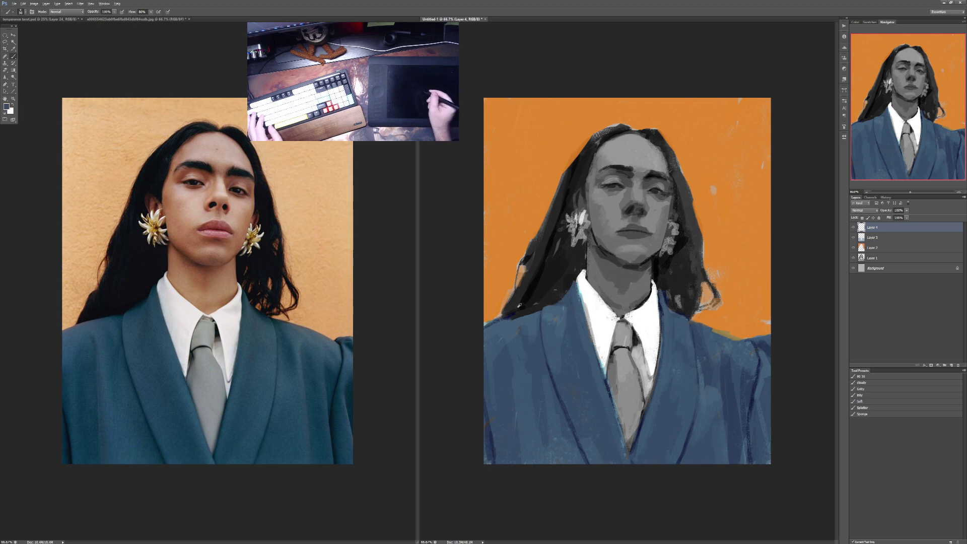
# Step: Paint sampled jacket blue over the orange above the right shoulder and darken its edge
pyautogui.keyDown('alt'); pyautogui.click(499, 325); pyautogui.keyUp('alt')
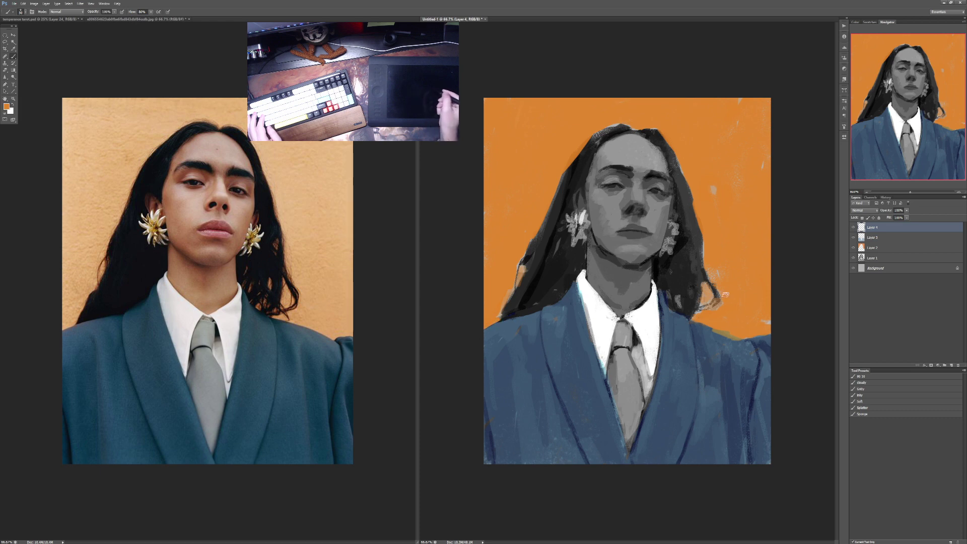
pyautogui.keyDown('alt'); pyautogui.click(724, 337); pyautogui.keyUp('alt')
pyautogui.moveTo(725, 335)
pyautogui.mouseDown()
pyautogui.moveTo(696, 322)
pyautogui.moveTo(735, 336)
pyautogui.mouseUp()
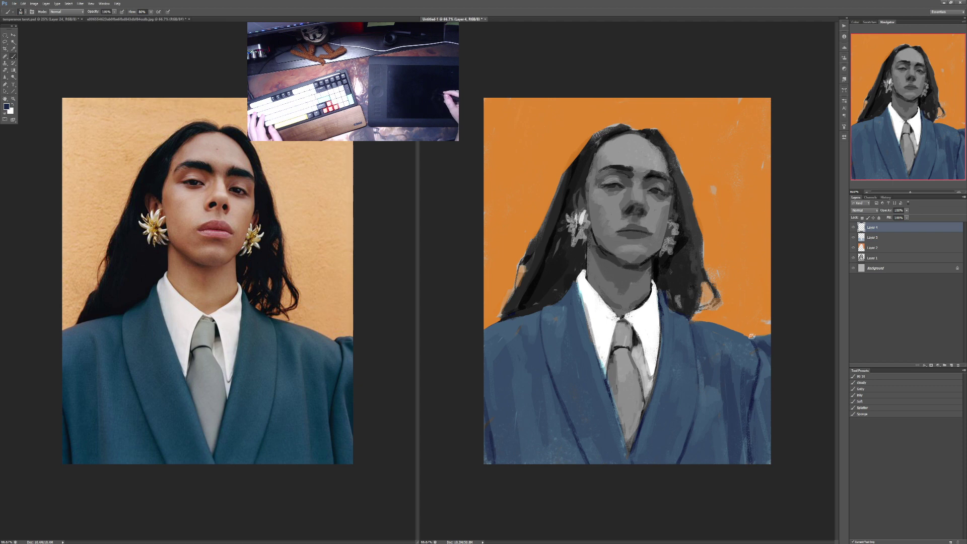
pyautogui.moveTo(756, 340); pyautogui.dragTo(749, 336)
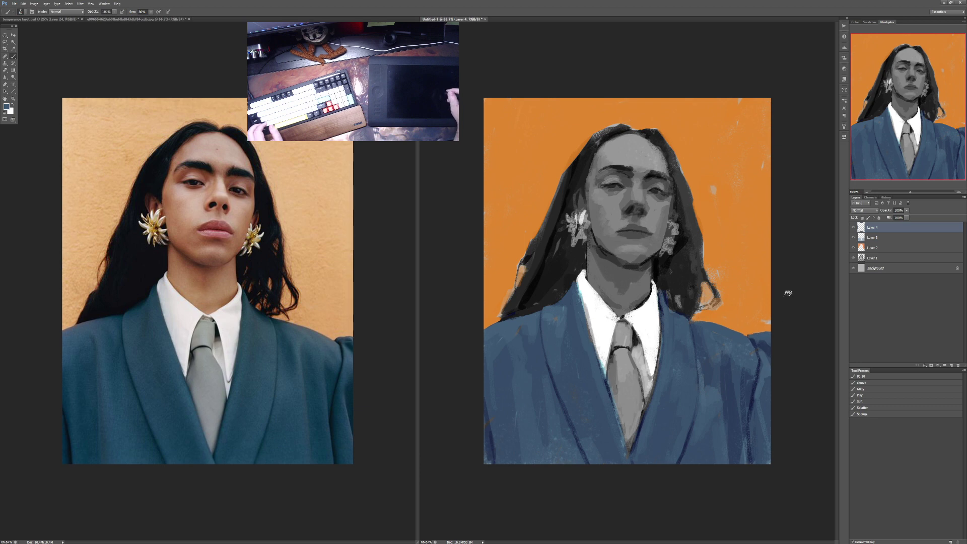
# Step: Flip between the reference photo and the painted portrait to compare the brows
pyautogui.click(411, 310)
pyautogui.click(418, 314)
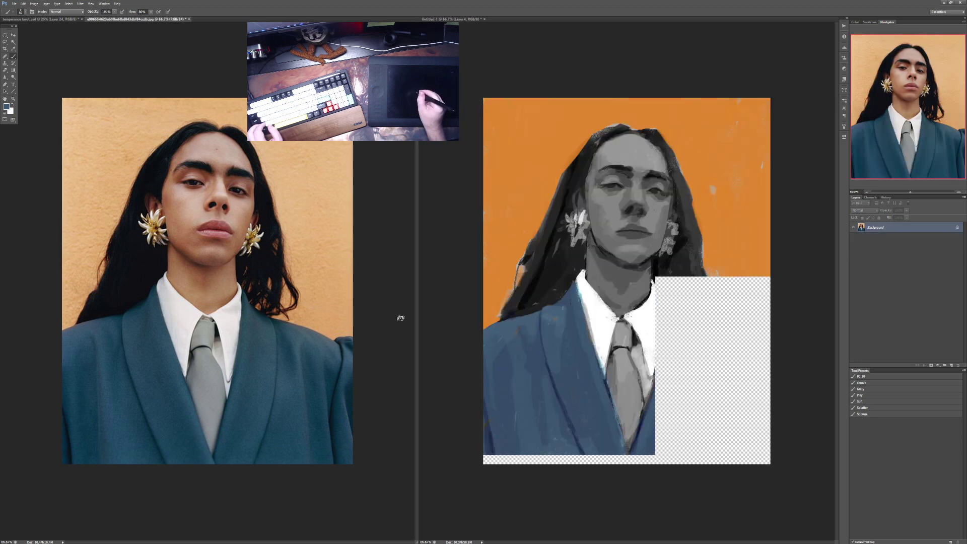
pyautogui.click(419, 330)
pyautogui.click(411, 329)
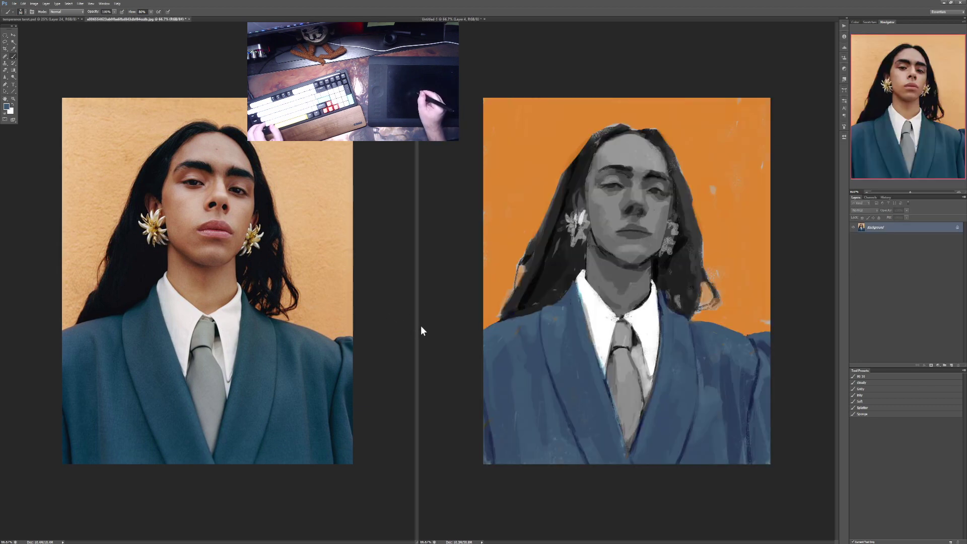
pyautogui.click(423, 329)
pyautogui.click(397, 333)
pyautogui.click(418, 339)
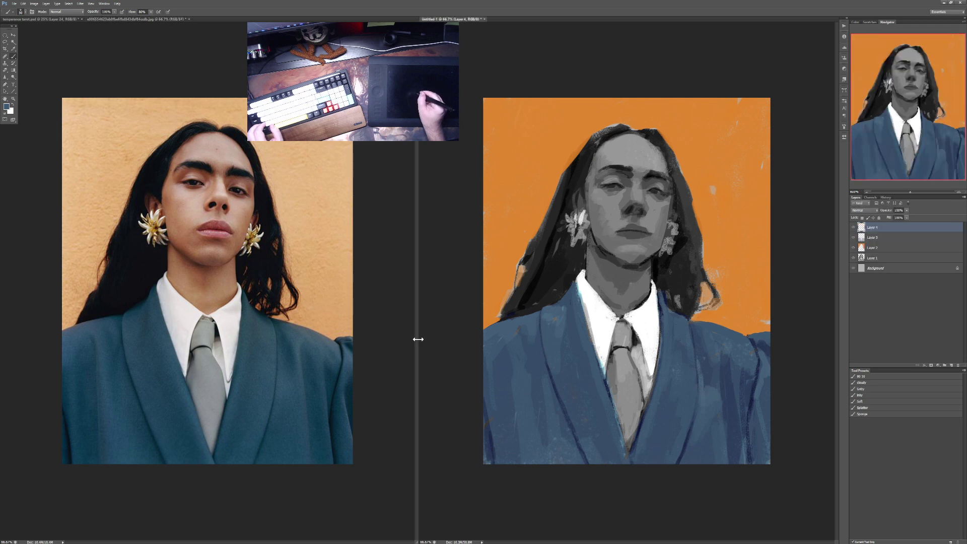
pyautogui.click(403, 337)
pyautogui.click(420, 345)
pyautogui.click(404, 345)
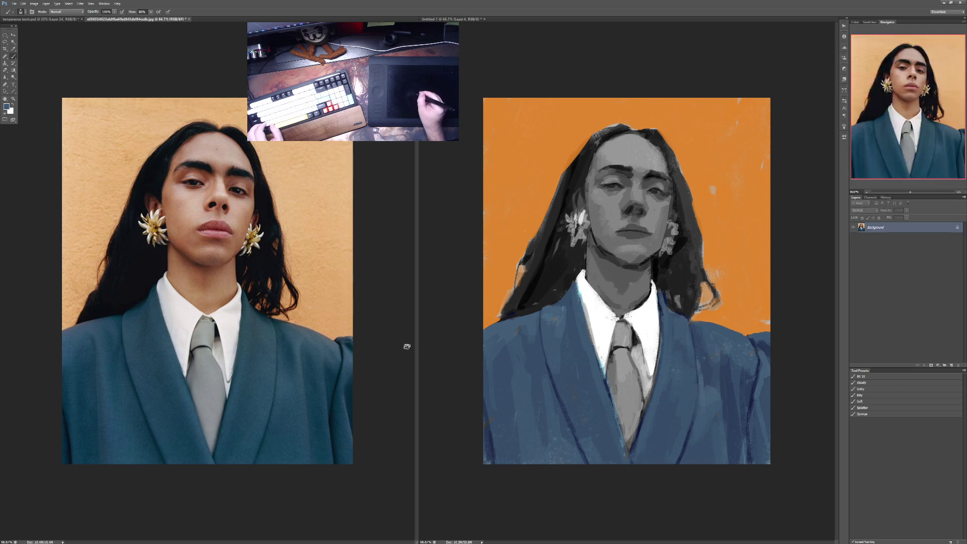
pyautogui.click(429, 344)
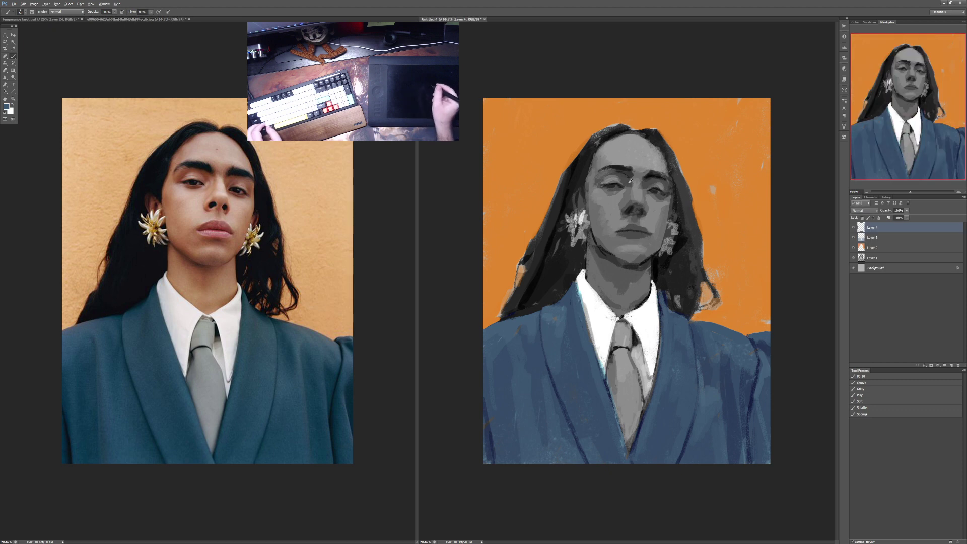
# Step: Paint the brows in black, varying brush opacity between 30%, 60% and 80%
pyautogui.press('3')
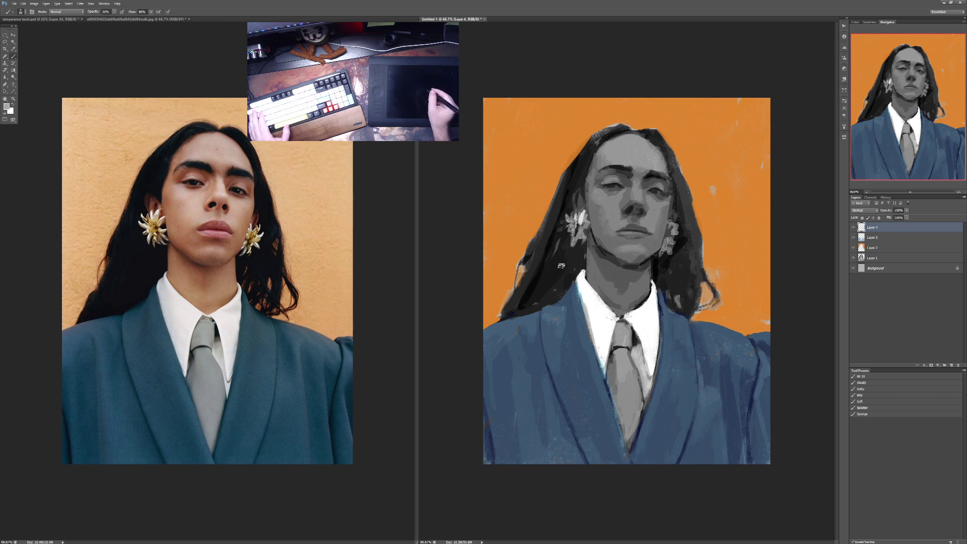
pyautogui.press('d')
pyautogui.press('8')
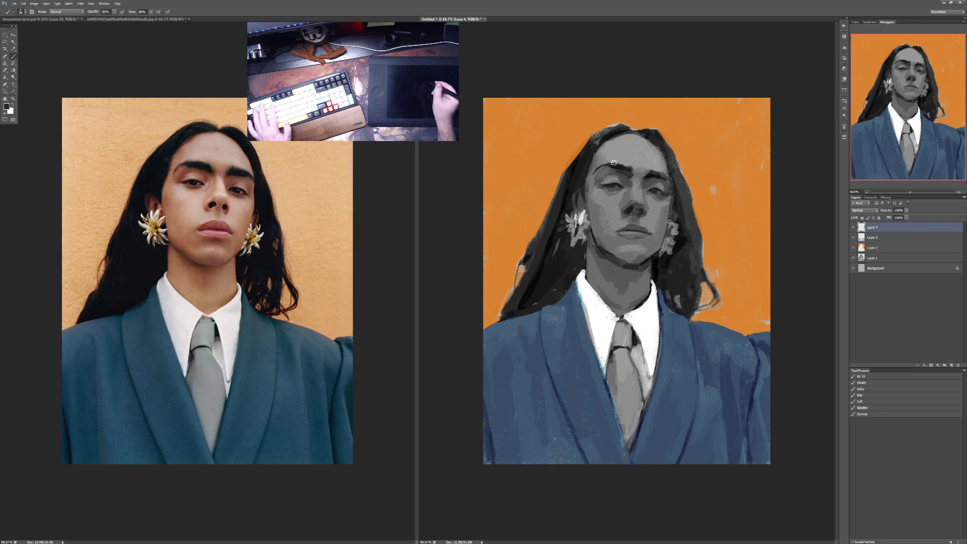
pyautogui.press('3')
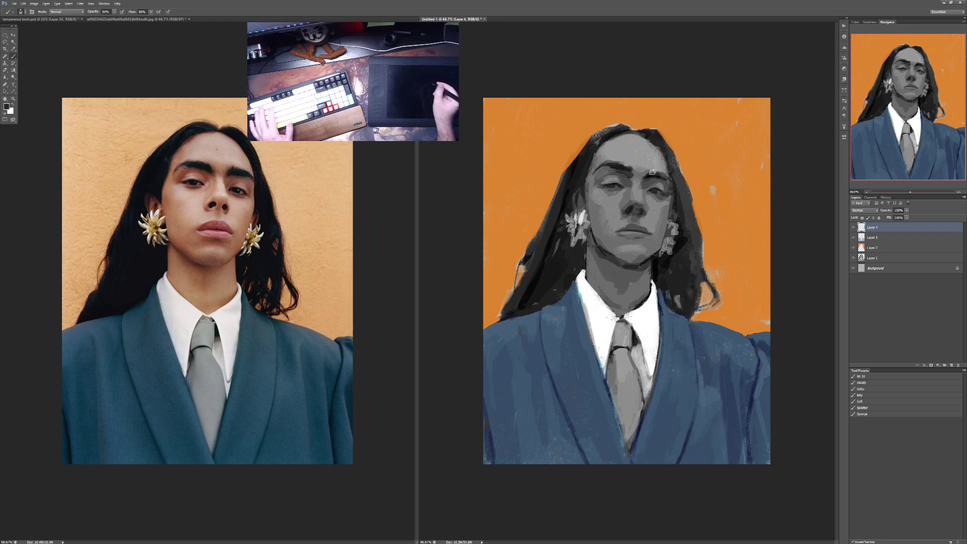
pyautogui.press('6')
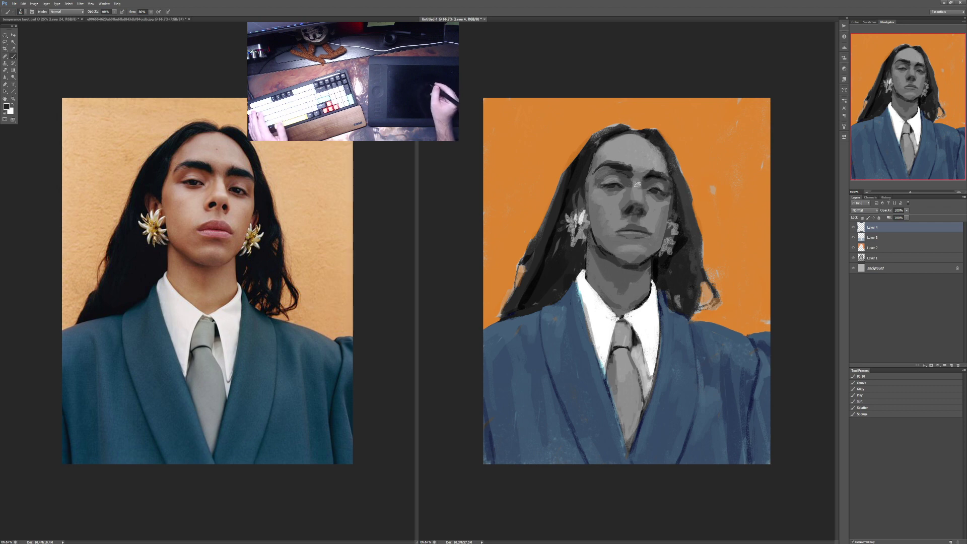
# Step: Paint a lighter grey sampled from the face over the left eyebrow at 63%, then return to black
pyautogui.keyDown('alt'); pyautogui.click(607, 162); pyautogui.keyUp('alt')
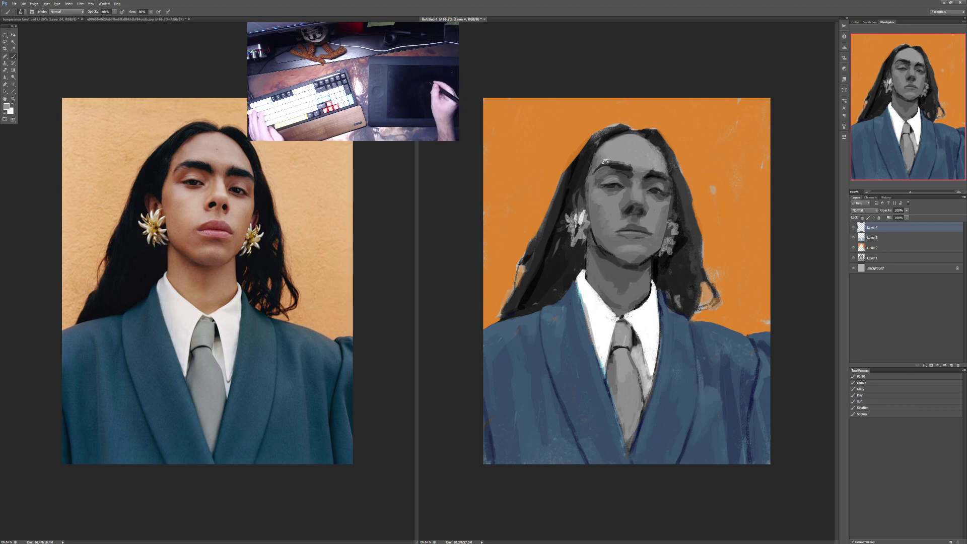
pyautogui.press('3')
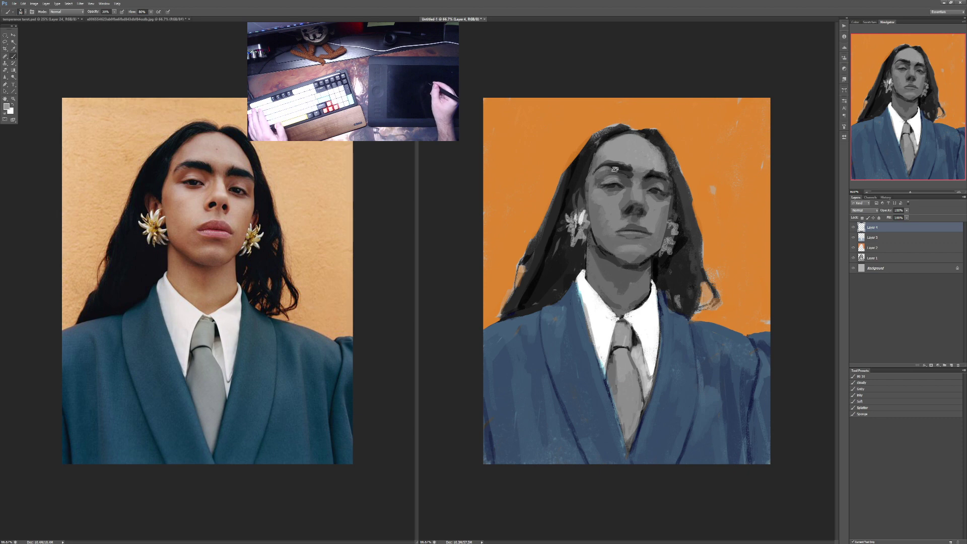
pyautogui.press('6')
pyautogui.press('3')
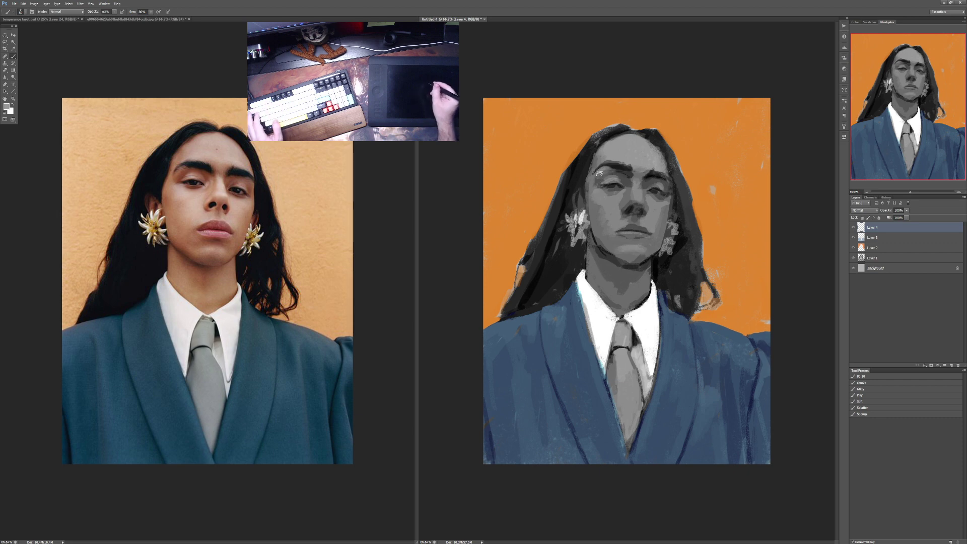
pyautogui.moveTo(602, 172); pyautogui.dragTo(617, 166)
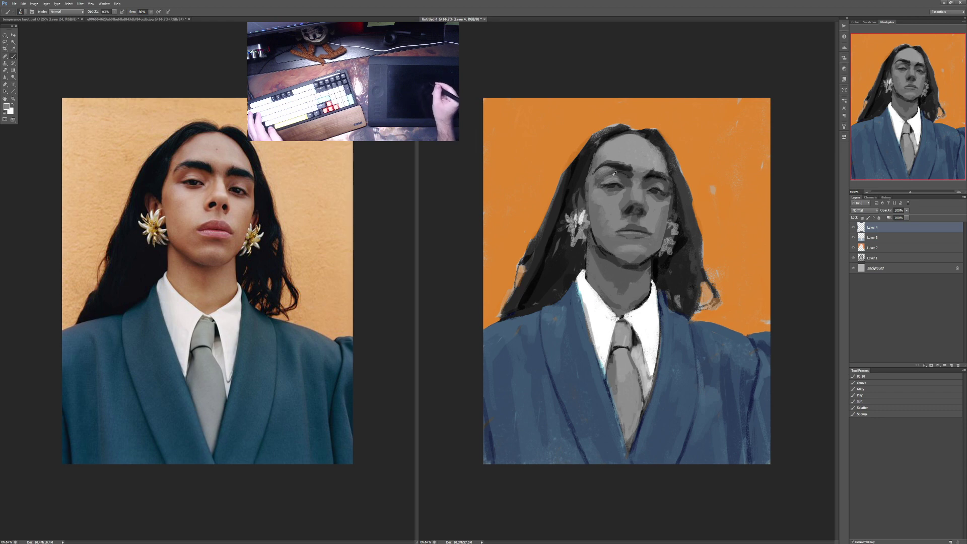
pyautogui.press('3')
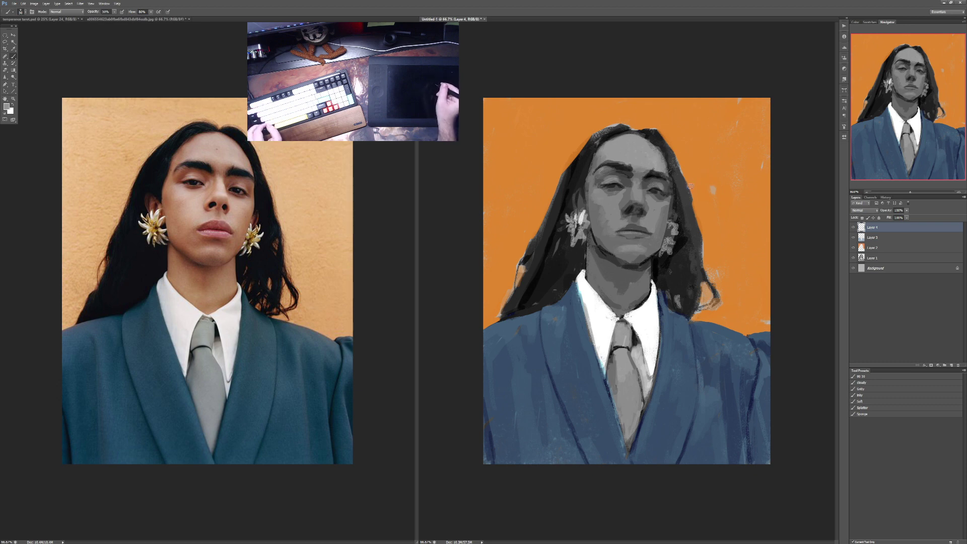
pyautogui.press('d')
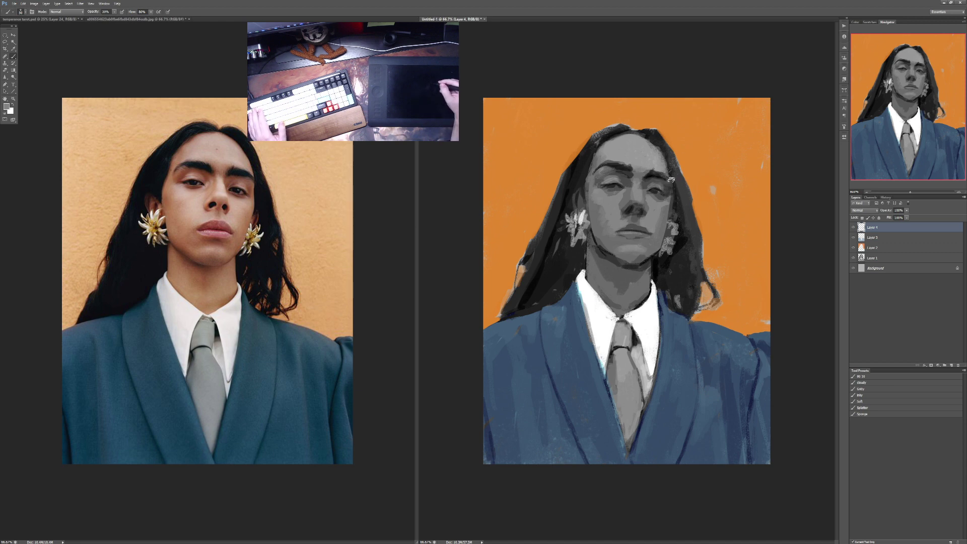
pyautogui.press('6')
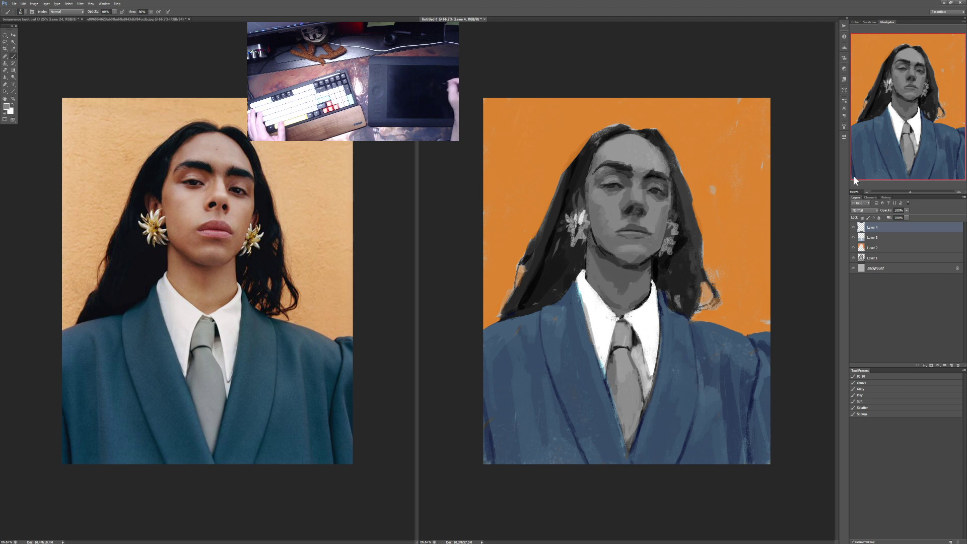
# Step: Select Layer 3 and compare the painting against the reference photo again
pyautogui.click(873, 237)
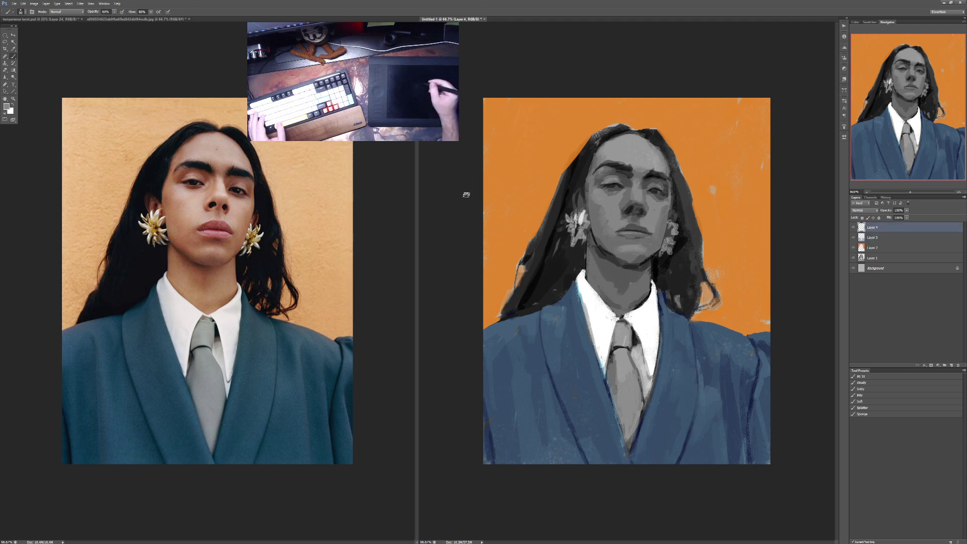
pyautogui.click(401, 225)
pyautogui.click(428, 238)
pyautogui.click(405, 244)
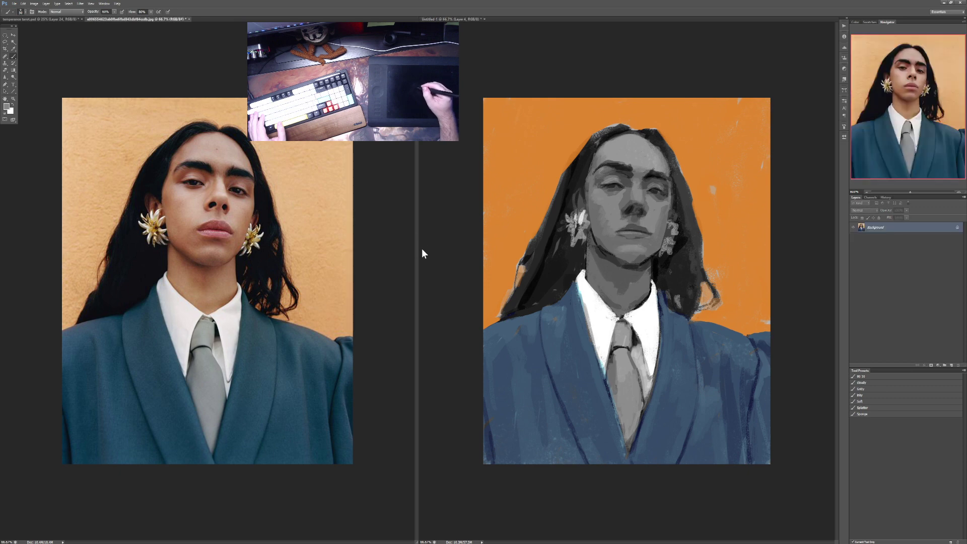
pyautogui.click(423, 249)
pyautogui.click(405, 258)
pyautogui.click(423, 263)
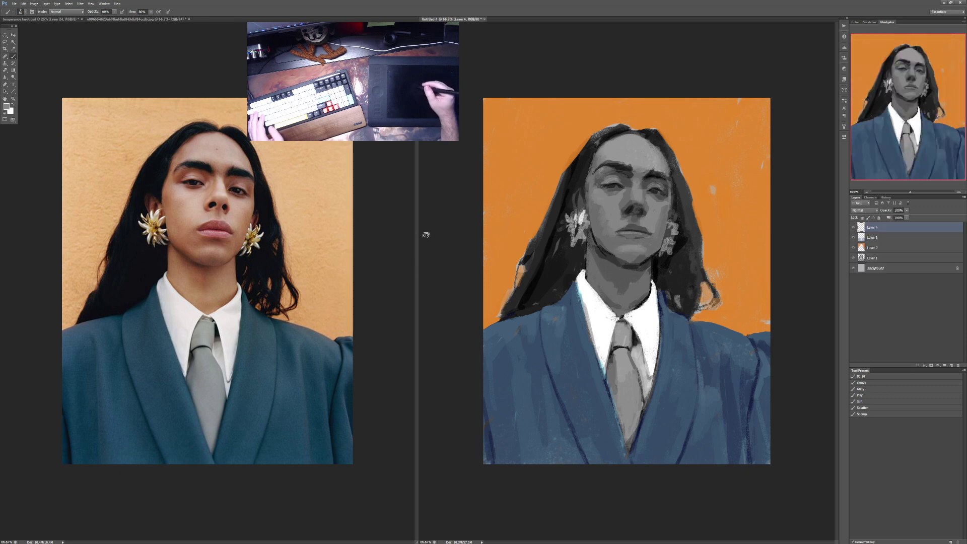
pyautogui.press('8')
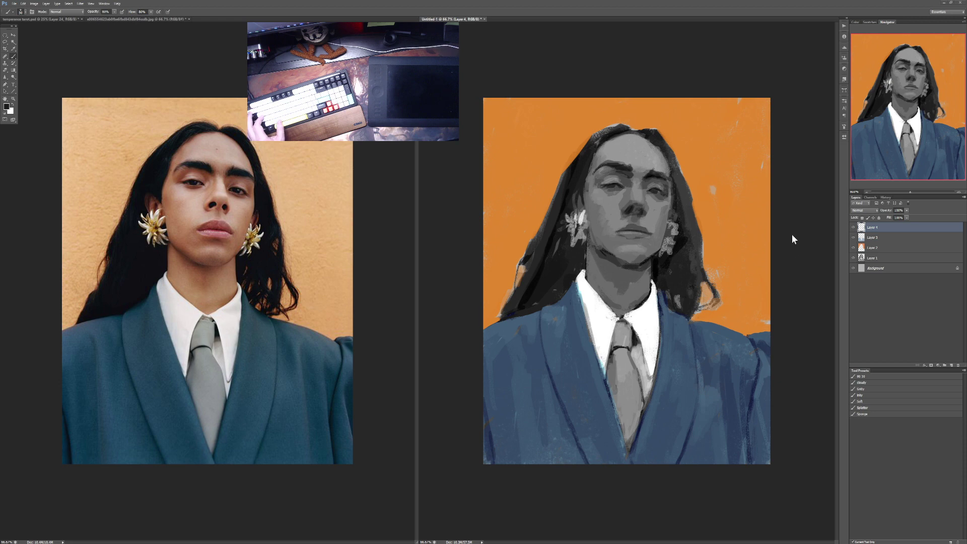
# Step: Paste the checkerboard illusion into a new blank document, enlarge it, and switch back to Untitled-1
pyautogui.hotkey('ctrl', 'n')
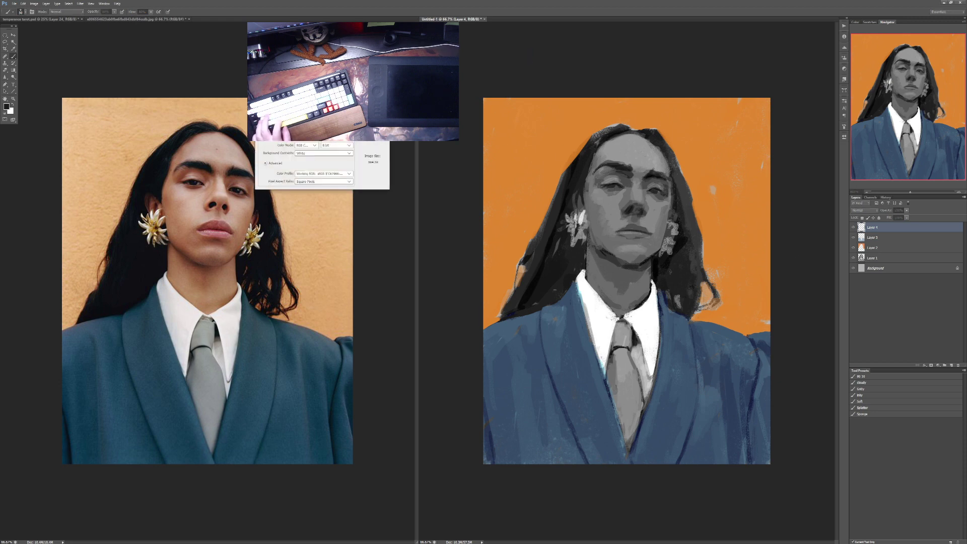
pyautogui.press('Return')
pyautogui.hotkey('ctrl', 'v')
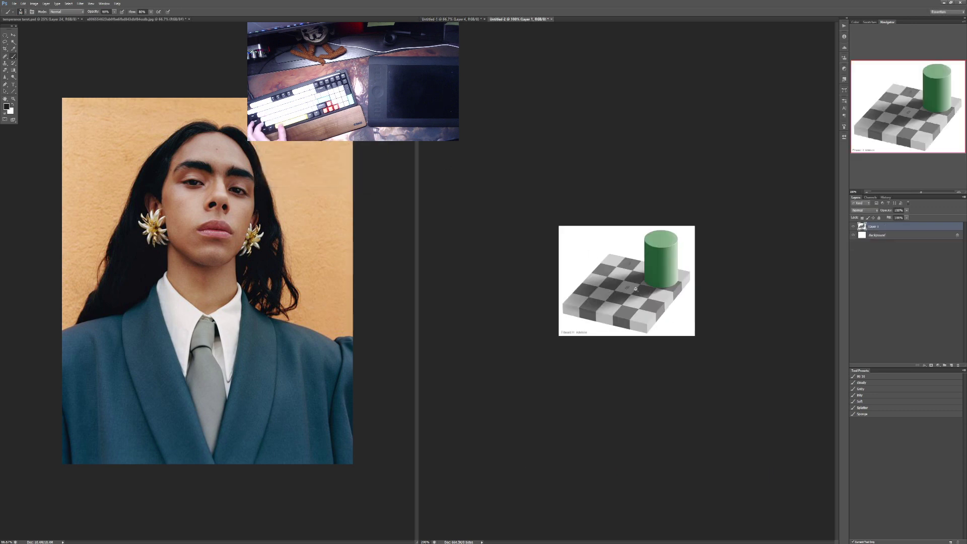
pyautogui.hotkey('ctrl', '+')
pyautogui.hotkey('ctrl', '+')
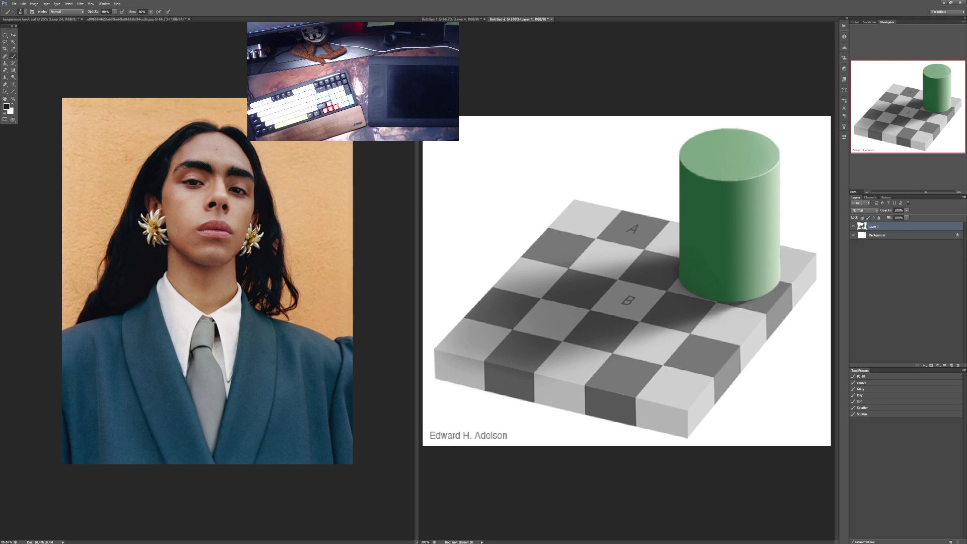
pyautogui.click(465, 18)
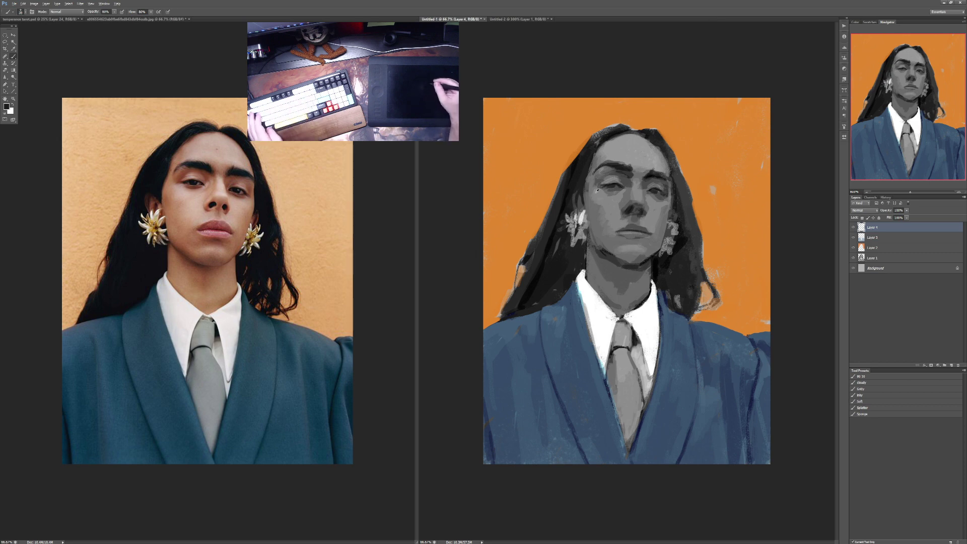
# Step: Choose a dark paint colour and darken the left edge of the hair at 70% opacity
pyautogui.keyDown('alt'); pyautogui.click(593, 187); pyautogui.keyUp('alt')
pyautogui.press('3')
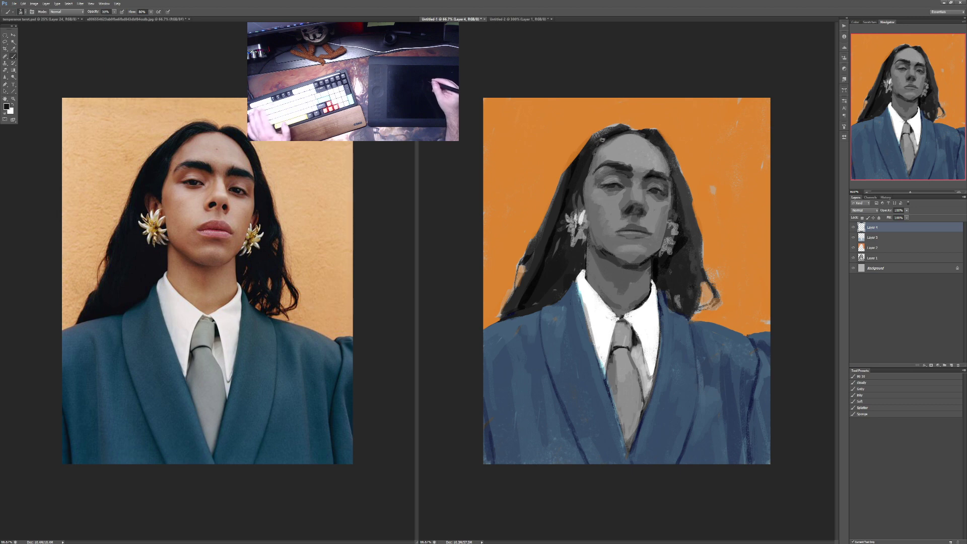
pyautogui.press('3')
pyautogui.press('7')
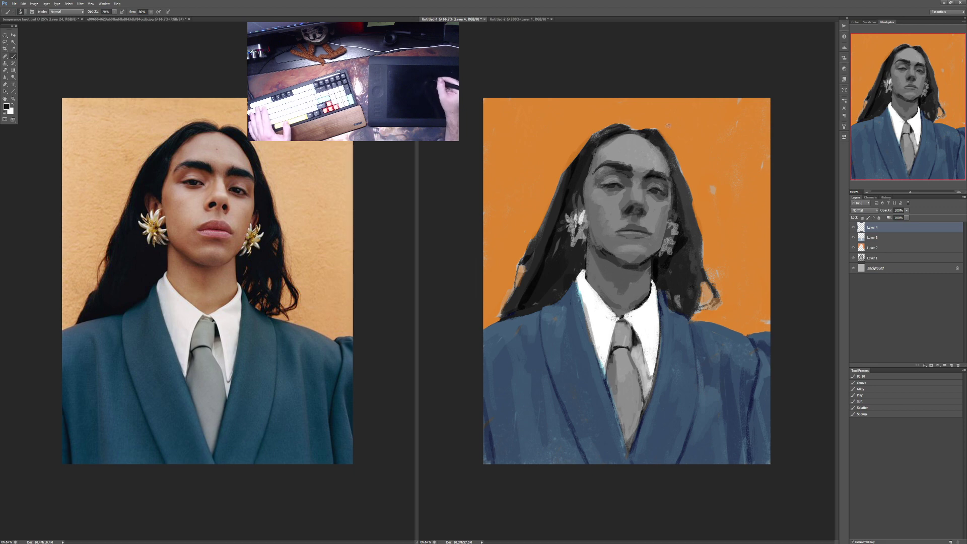
pyautogui.press('3')
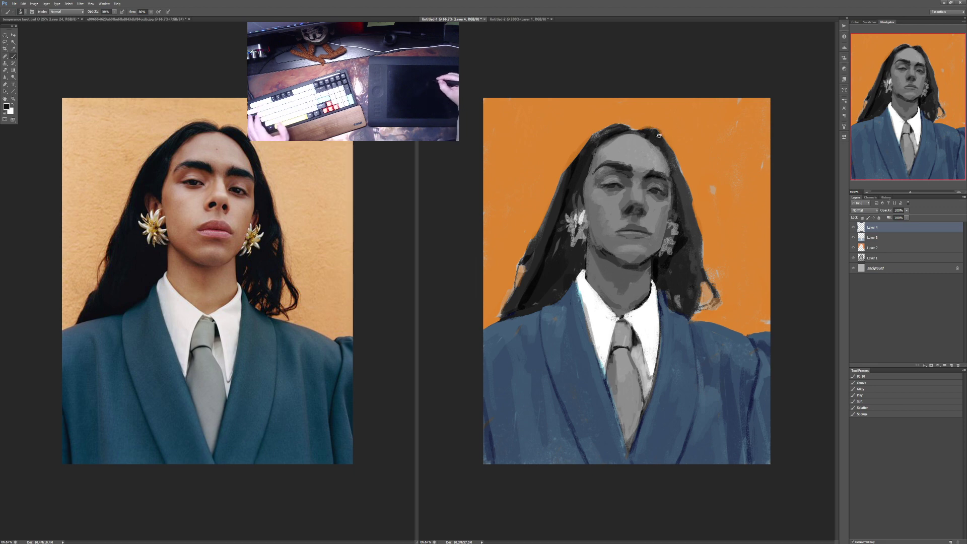
pyautogui.press('5')
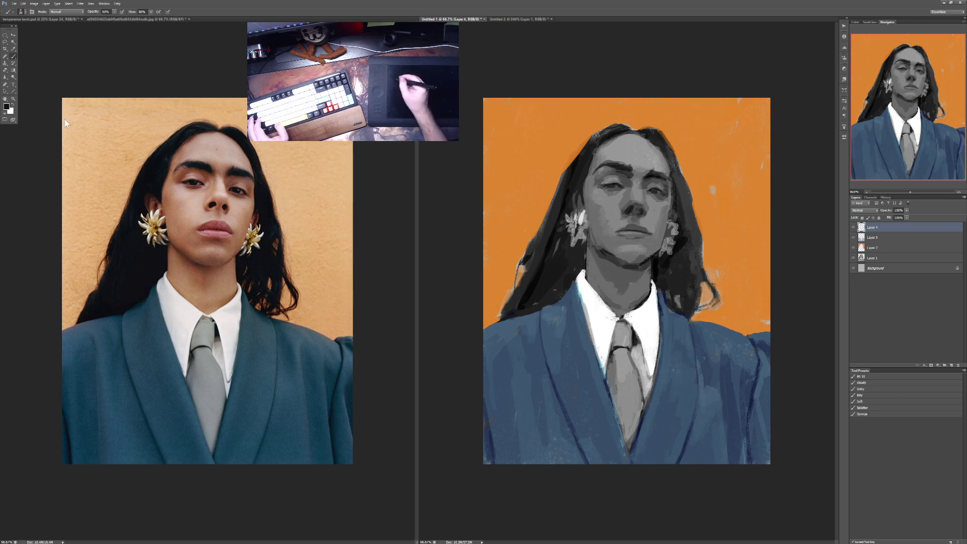
pyautogui.click(7, 107)
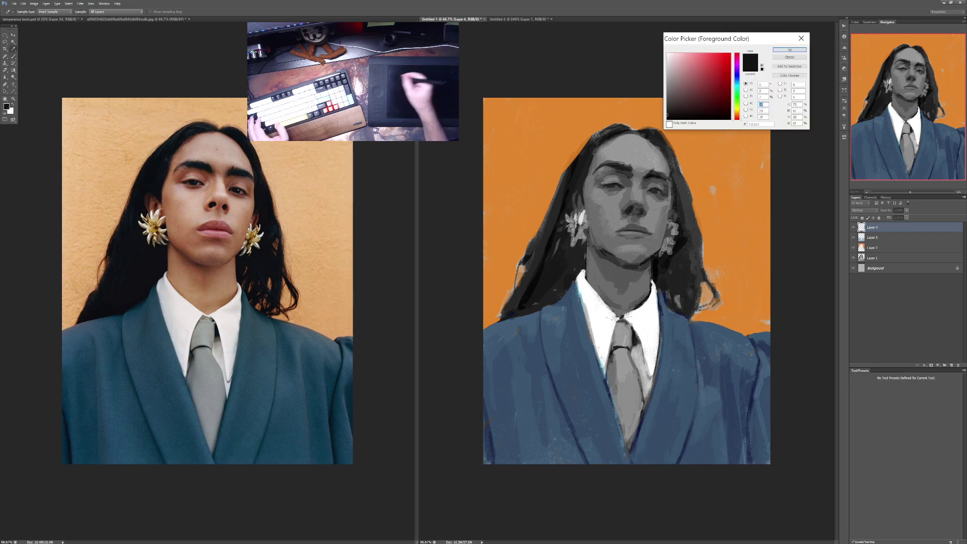
pyautogui.click(774, 52)
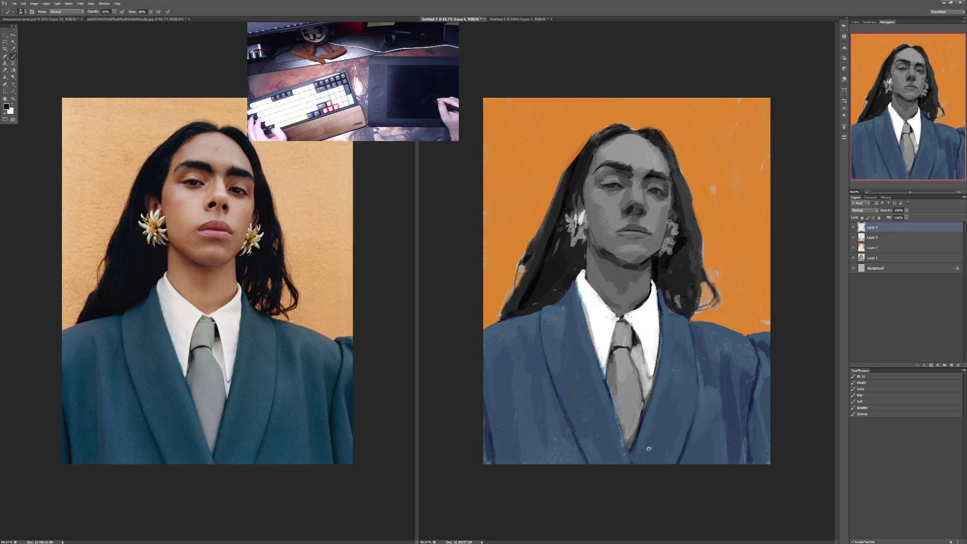
pyautogui.press('7')
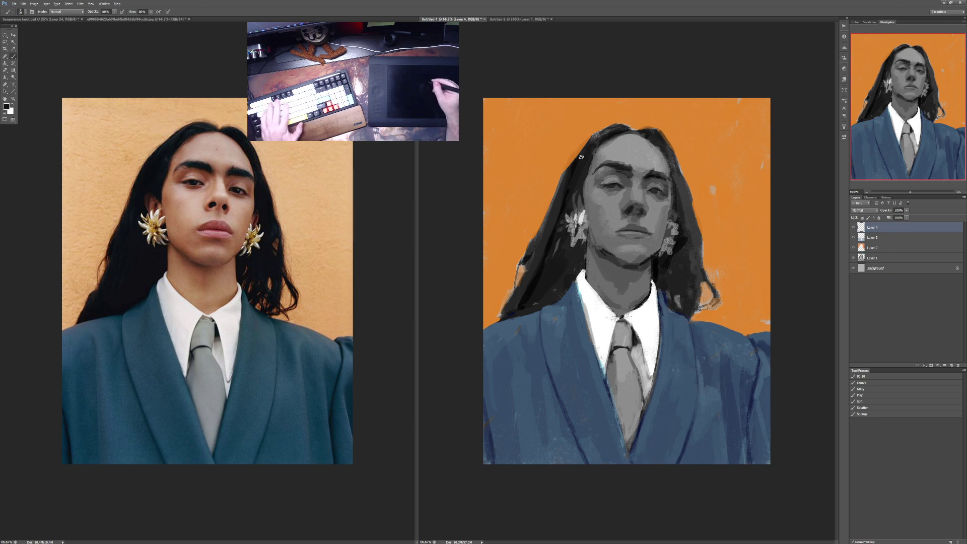
pyautogui.moveTo(584, 143); pyautogui.dragTo(549, 212)
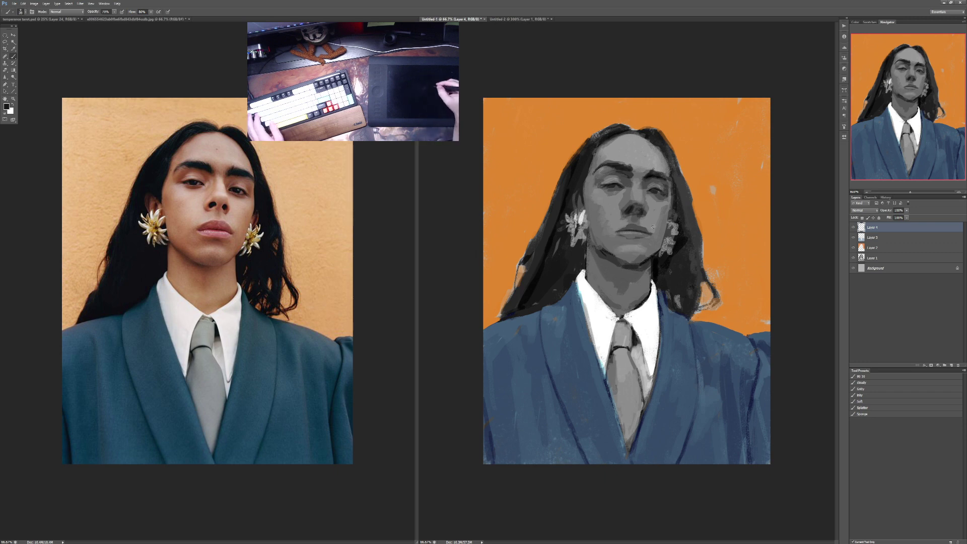
# Step: Sample near-black and light grey tones from the hair edge and eye, raising opacity to 90%
pyautogui.keyDown('alt'); pyautogui.click(683, 178); pyautogui.keyUp('alt')
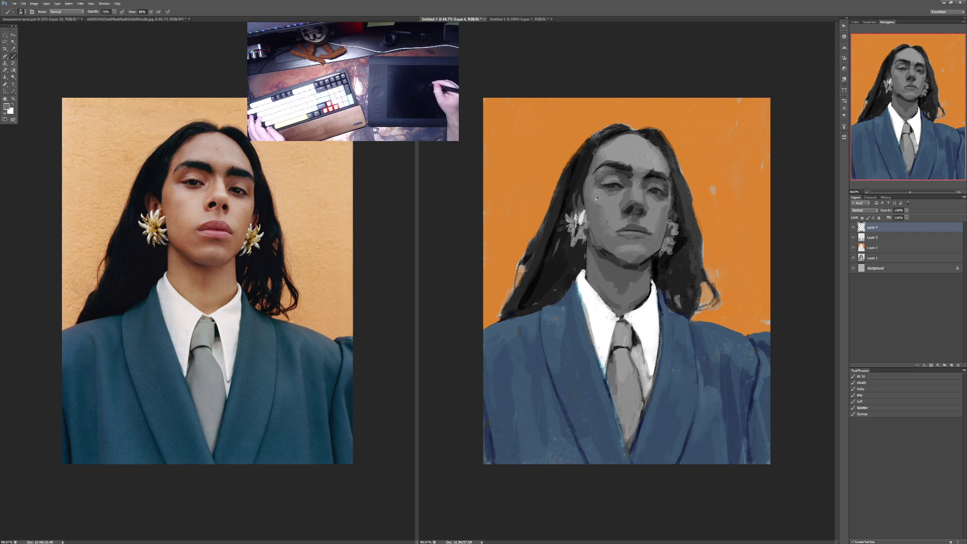
pyautogui.keyDown('alt'); pyautogui.click(641, 214); pyautogui.keyUp('alt')
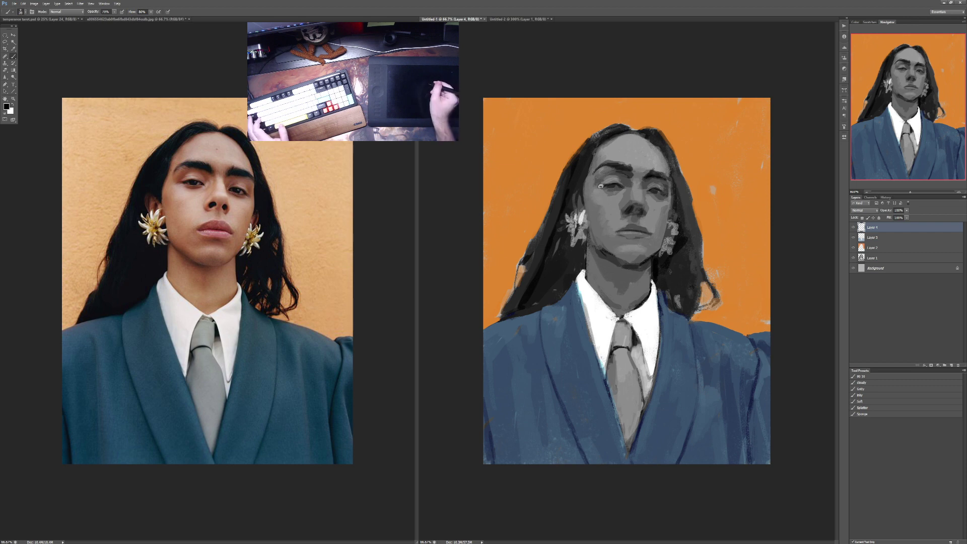
pyautogui.press('8')
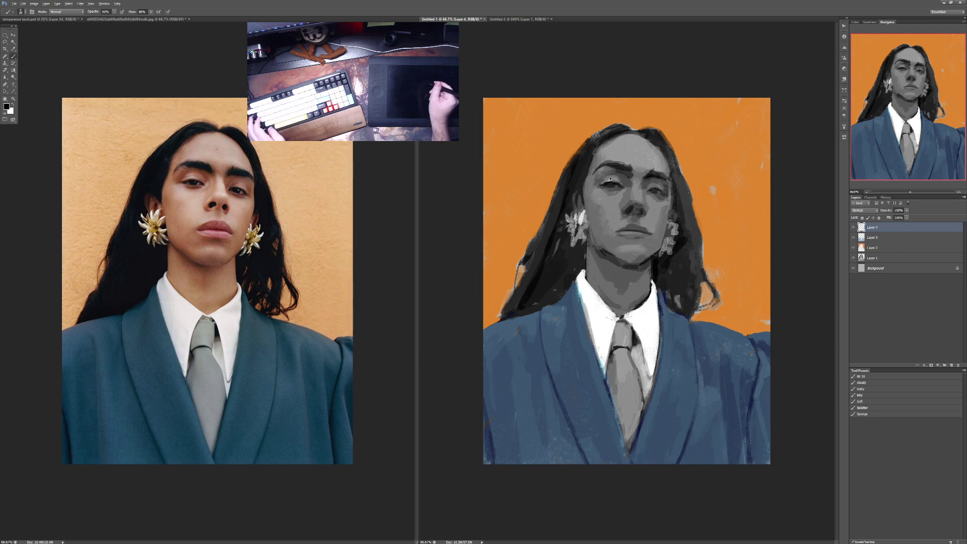
pyautogui.keyDown('alt'); pyautogui.click(607, 180); pyautogui.keyUp('alt')
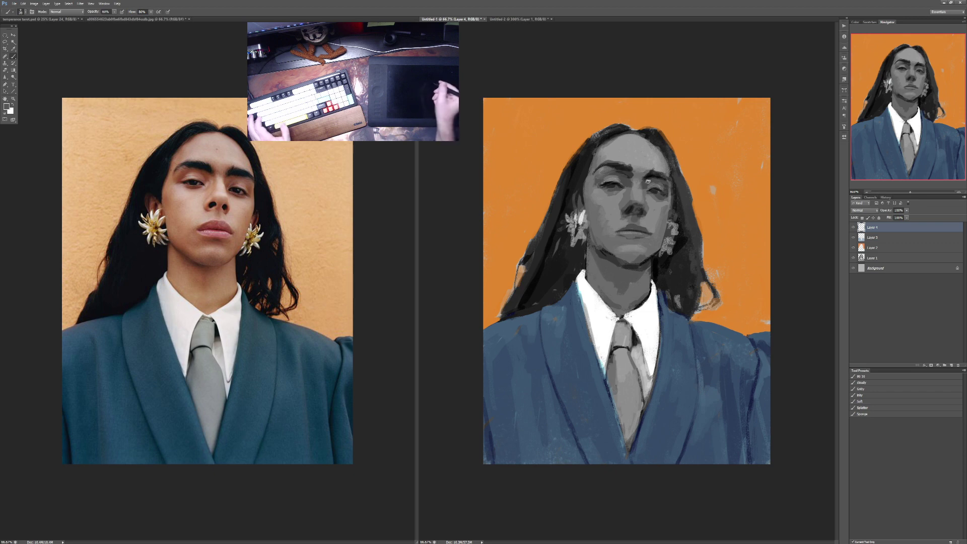
pyautogui.keyDown('alt'); pyautogui.click(648, 190); pyautogui.keyUp('alt')
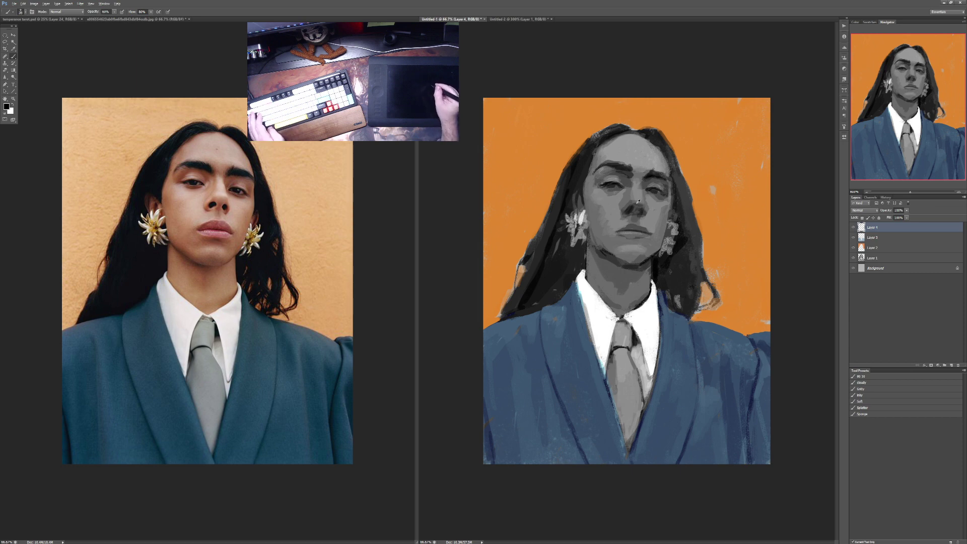
pyautogui.press('9')
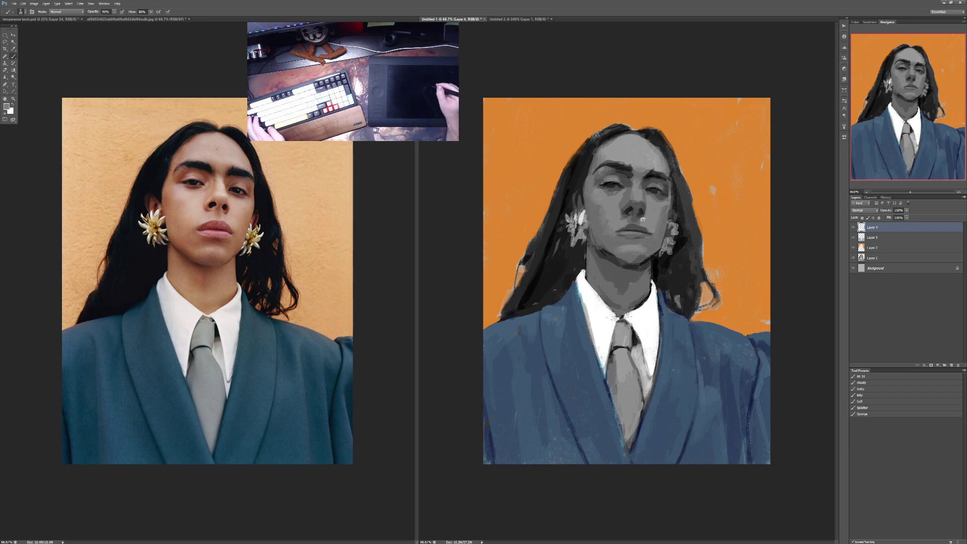
# Step: Sample a near-black by the eye at 30–50% opacity, then switch to white at 20%
pyautogui.press('5')
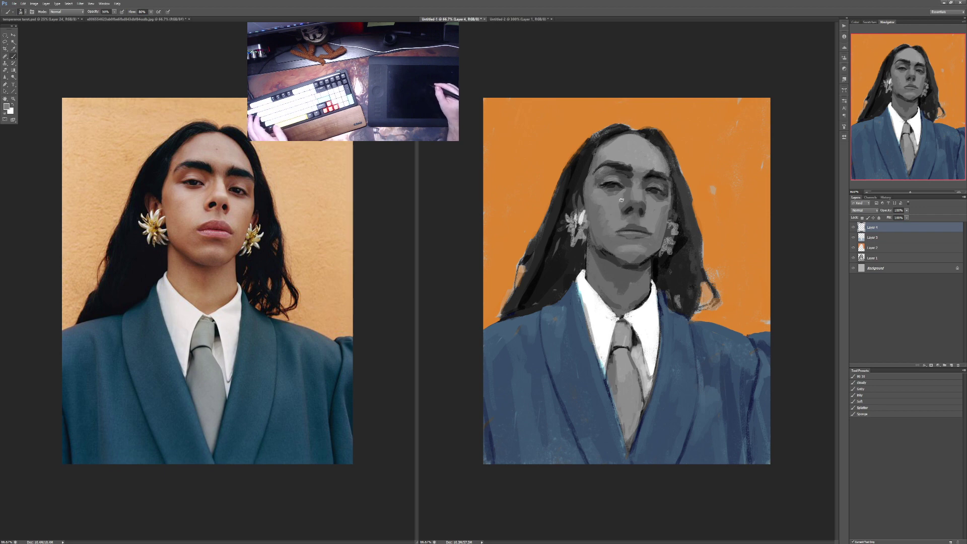
pyautogui.press('4')
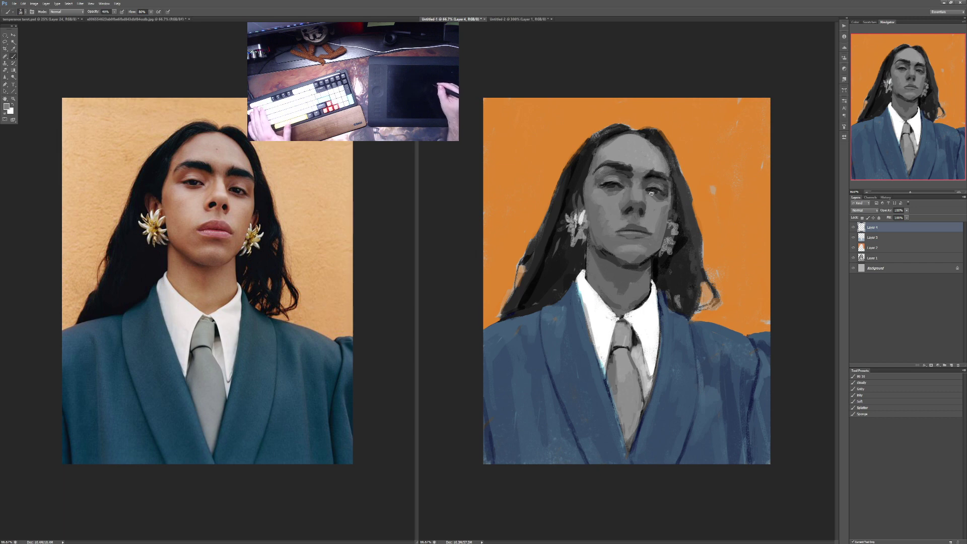
pyautogui.keyDown('alt'); pyautogui.click(654, 186); pyautogui.keyUp('alt')
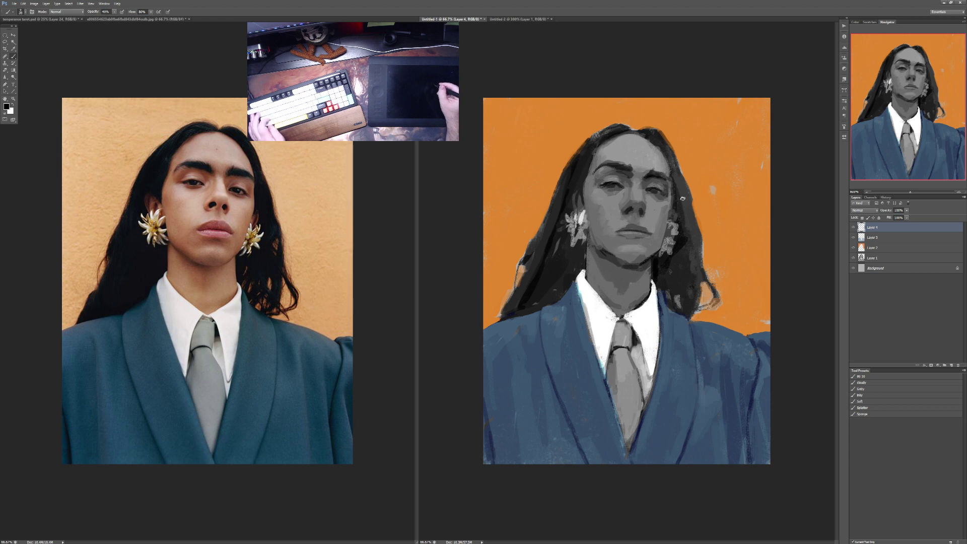
pyautogui.press('3')
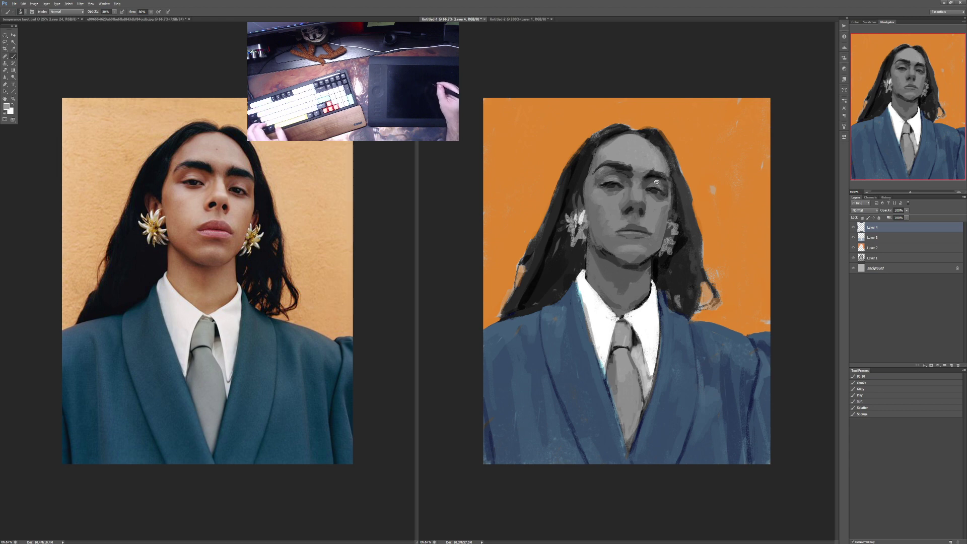
pyautogui.press('d')
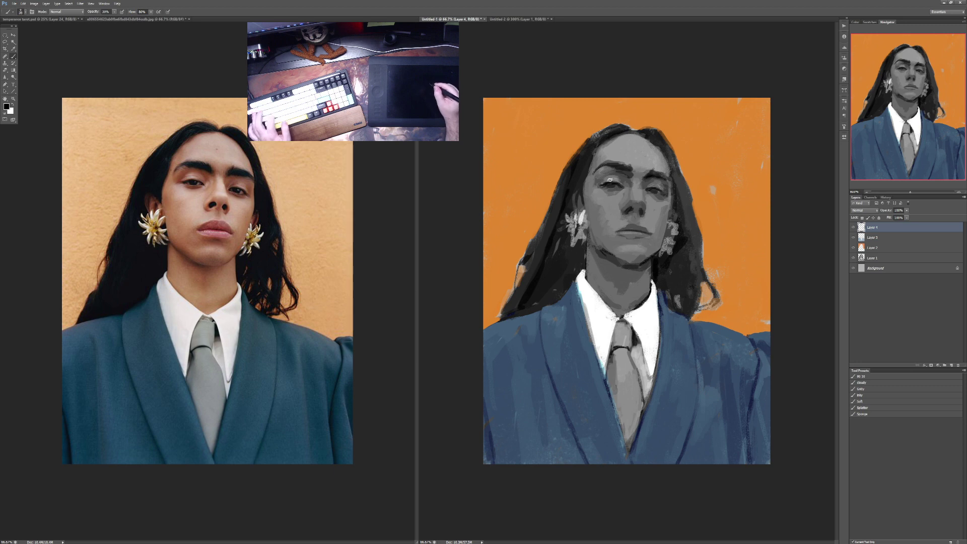
pyautogui.press('x')
pyautogui.press('2')
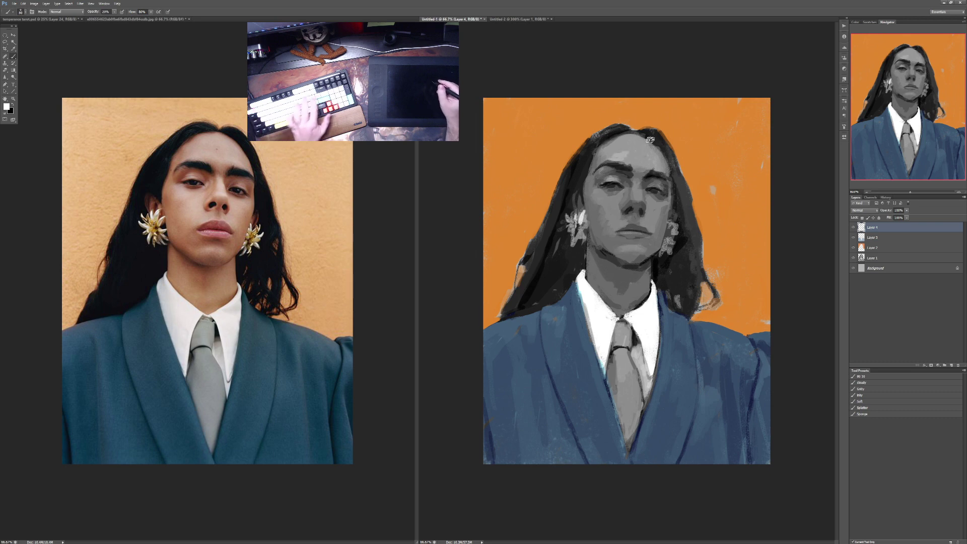
# Step: Paint light grey strokes on the forehead using sampled tones at 20–60% opacity
pyautogui.press('3')
pyautogui.moveTo(620, 143)
pyautogui.mouseDown()
pyautogui.moveTo(649, 146)
pyautogui.moveTo(629, 138)
pyautogui.mouseUp()
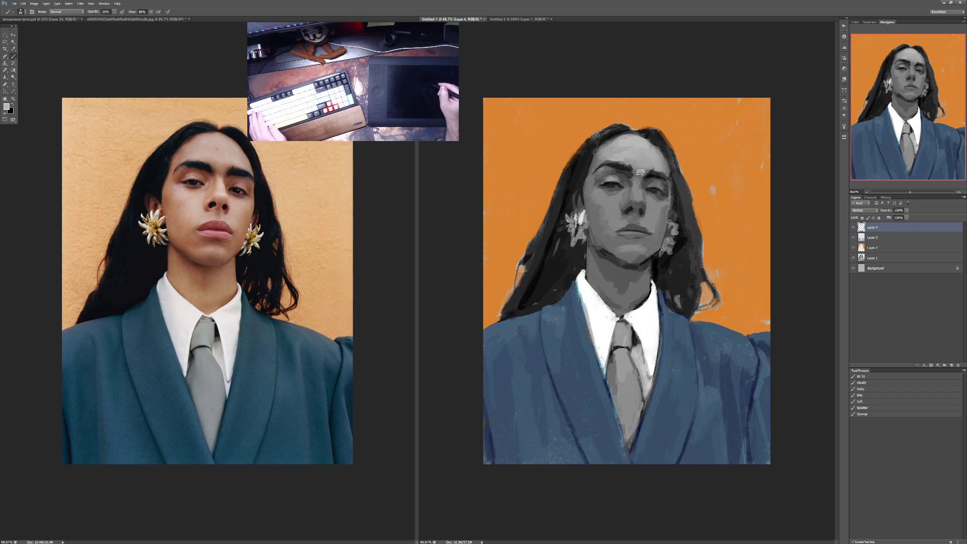
pyautogui.keyDown('alt'); pyautogui.click(613, 142); pyautogui.keyUp('alt')
pyautogui.press('2')
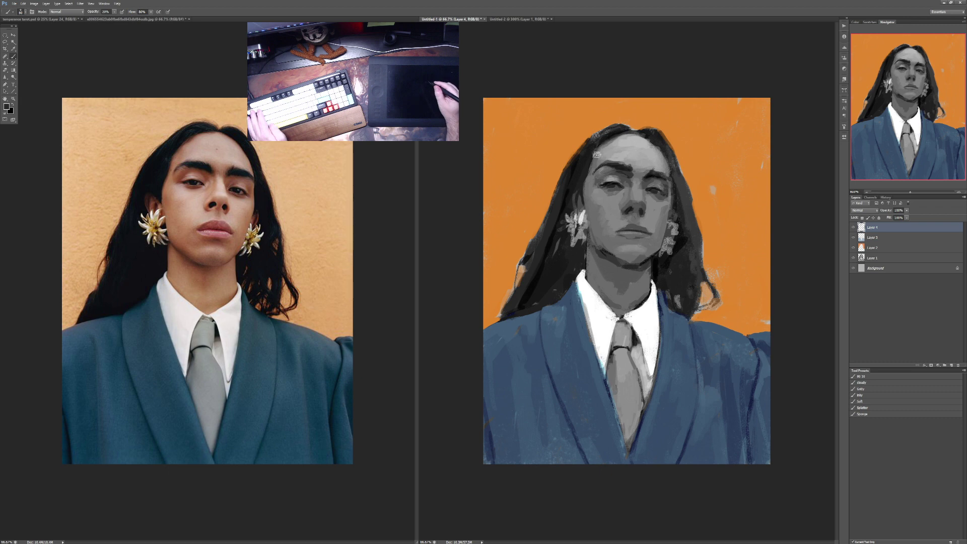
pyautogui.keyDown('alt'); pyautogui.click(625, 149); pyautogui.keyUp('alt')
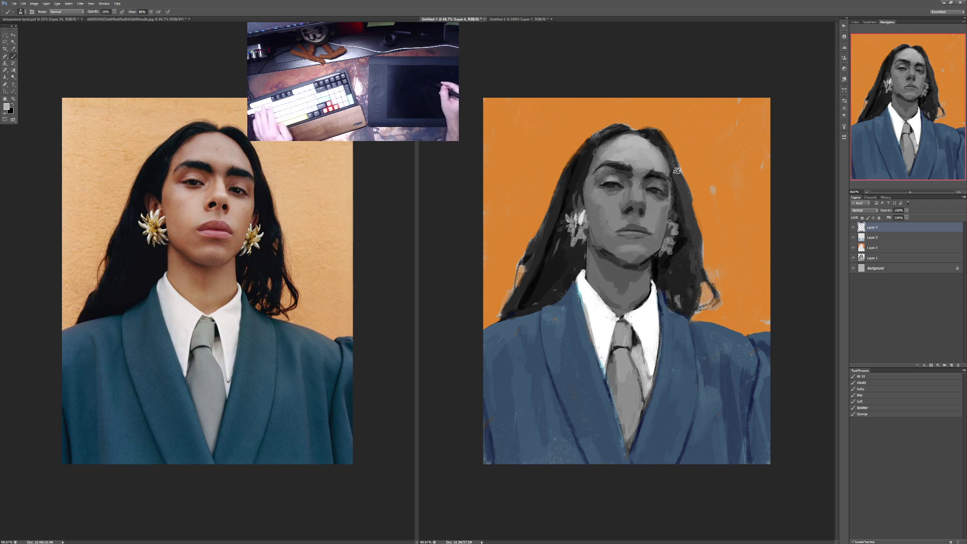
pyautogui.press('6')
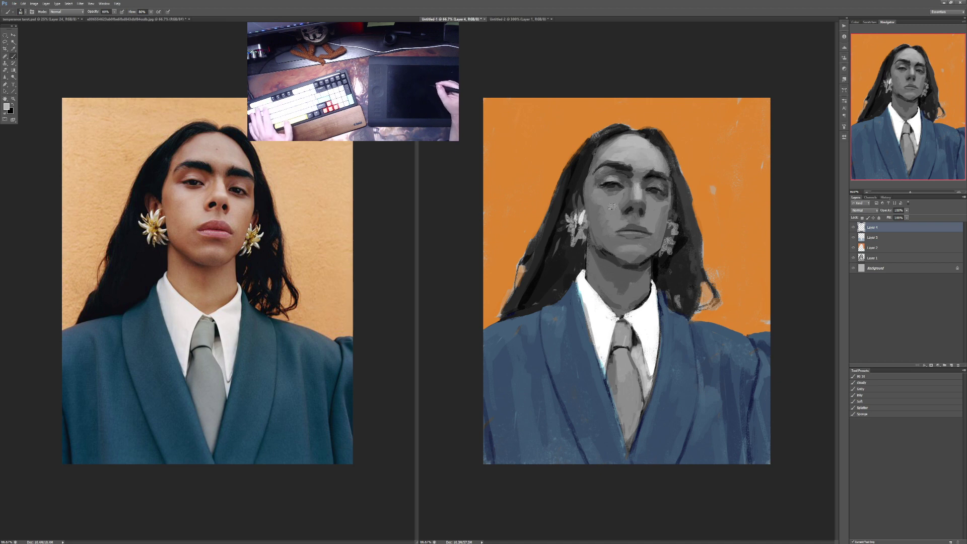
# Step: Set opacity to 30% with black paint and add a new empty Layer 5
pyautogui.press('3')
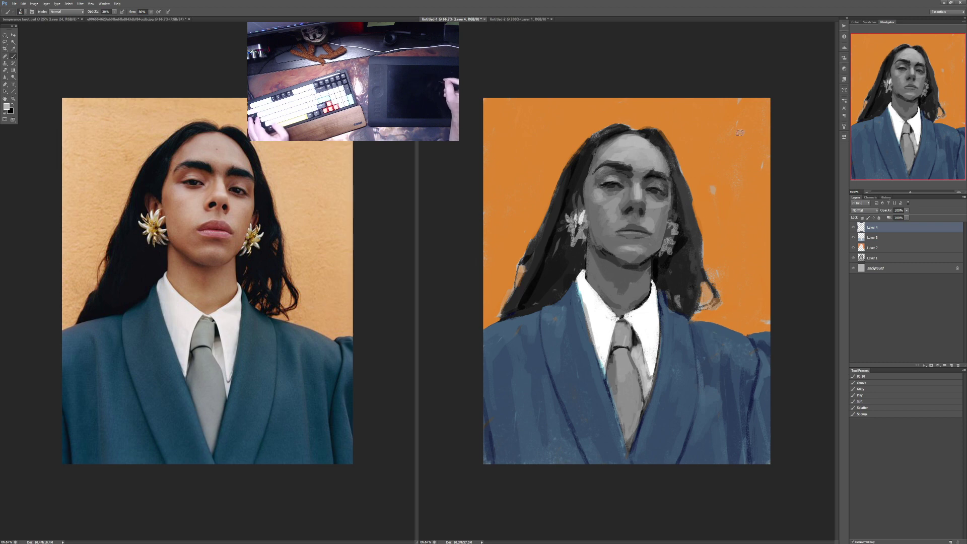
pyautogui.press('x')
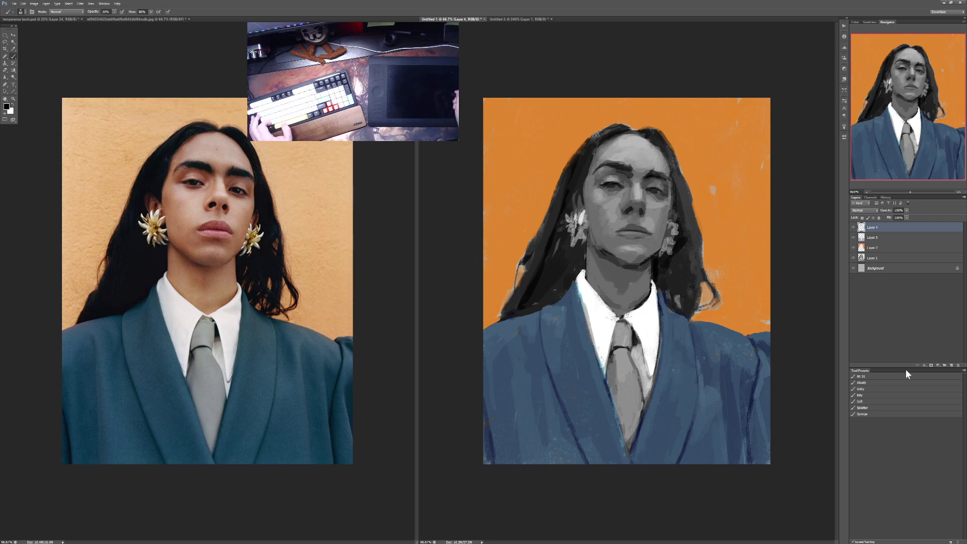
pyautogui.click(952, 366)
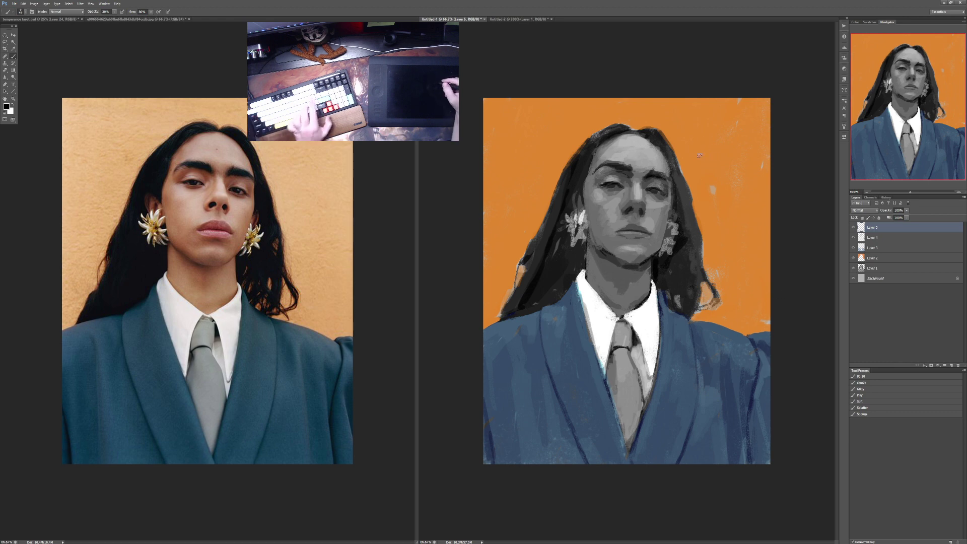
pyautogui.press('0')
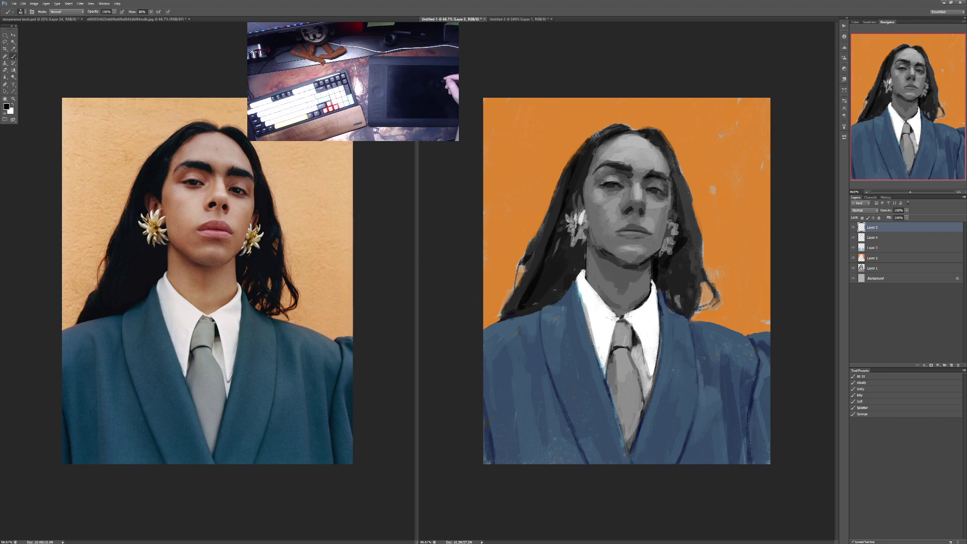
pyautogui.moveTo(723, 99); pyautogui.dragTo(722, 269)
pyautogui.moveTo(708, 193)
pyautogui.mouseDown()
pyautogui.moveTo(722, 269)
pyautogui.moveTo(749, 216)
pyautogui.mouseUp()
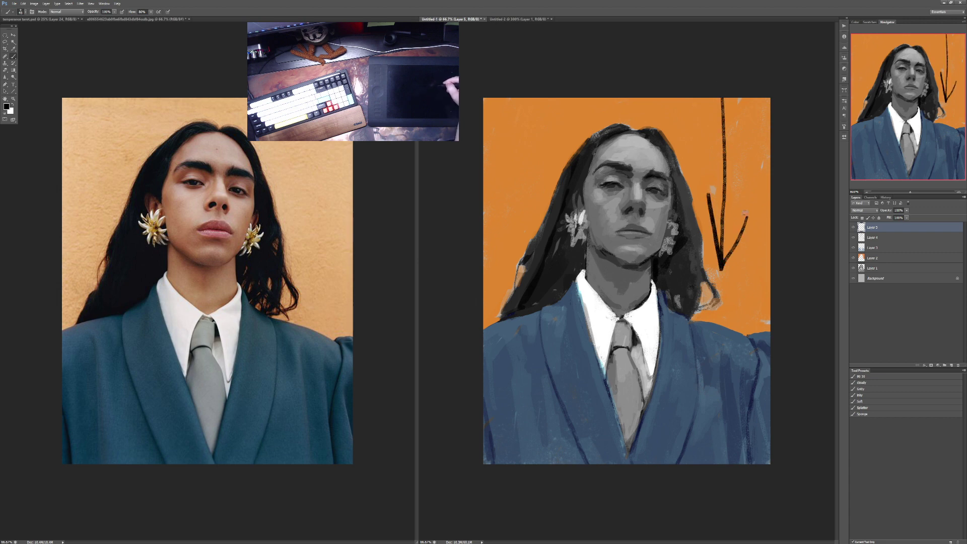
pyautogui.hotkey('ctrl', 'alt', 'z')
pyautogui.hotkey('ctrl', 'alt', 'z')
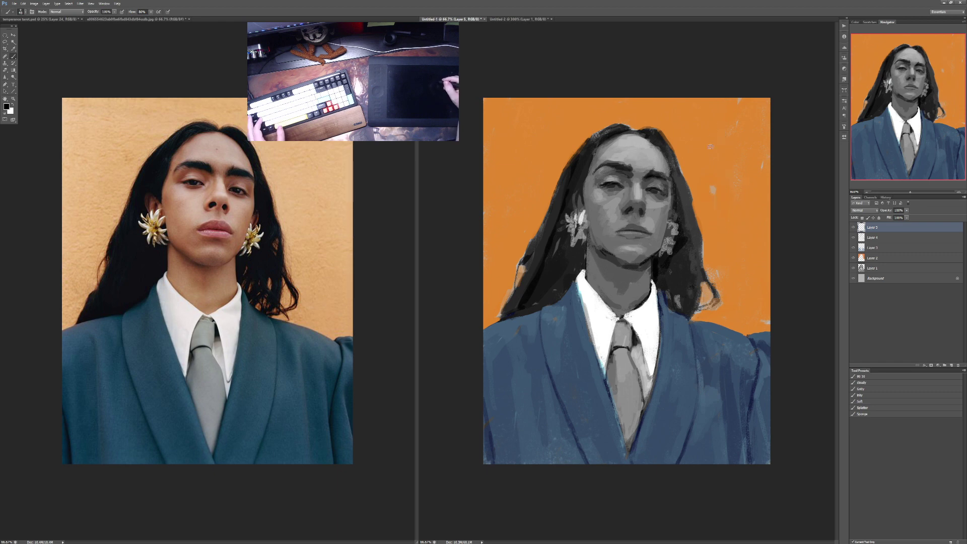
pyautogui.moveTo(712, 121); pyautogui.dragTo(715, 270)
pyautogui.moveTo(709, 229)
pyautogui.mouseDown()
pyautogui.moveTo(715, 270)
pyautogui.moveTo(738, 222)
pyautogui.mouseUp()
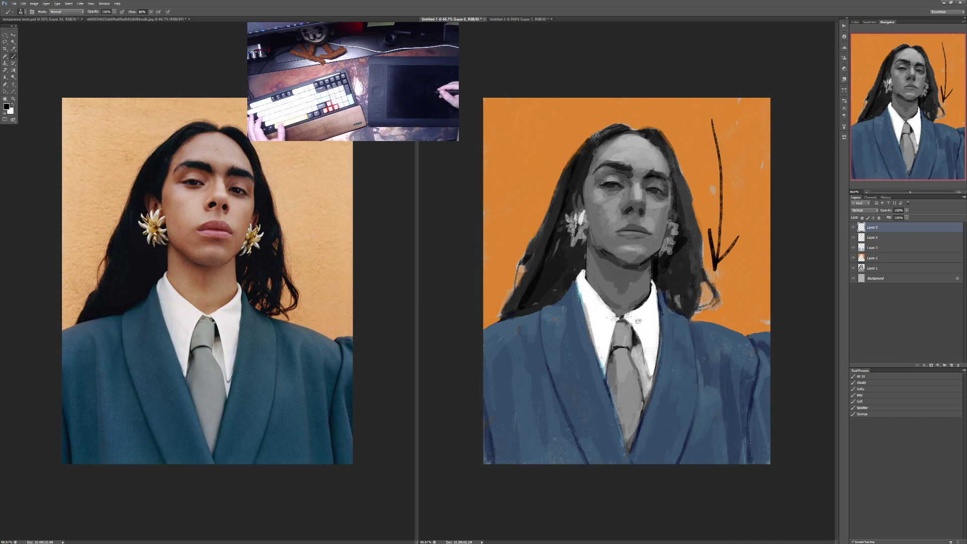
pyautogui.keyDown('alt'); pyautogui.click(597, 265); pyautogui.keyUp('alt')
pyautogui.press('3')
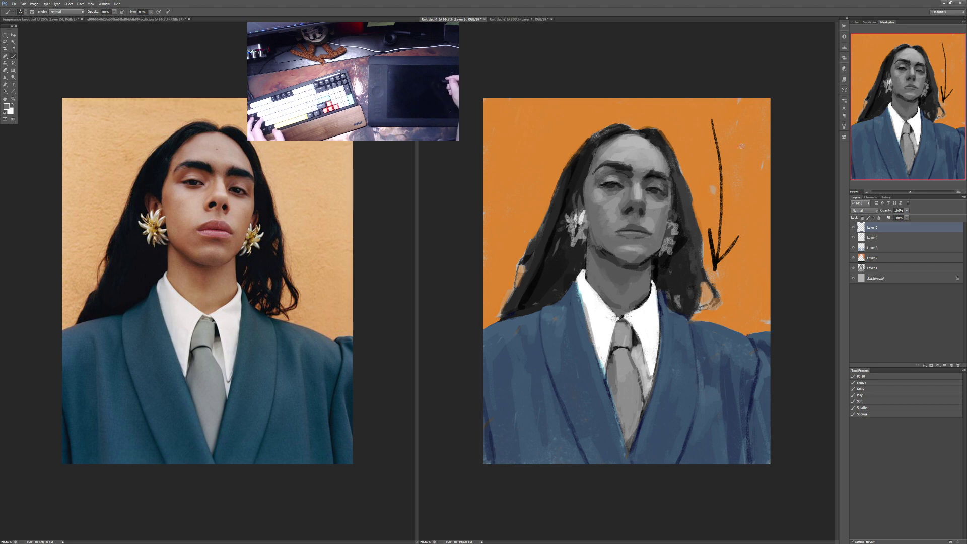
pyautogui.press('e')
pyautogui.moveTo(720, 223)
pyautogui.mouseDown()
pyautogui.moveTo(719, 257)
pyautogui.moveTo(730, 238)
pyautogui.moveTo(722, 151)
pyautogui.moveTo(728, 196)
pyautogui.mouseUp()
pyautogui.press('b')
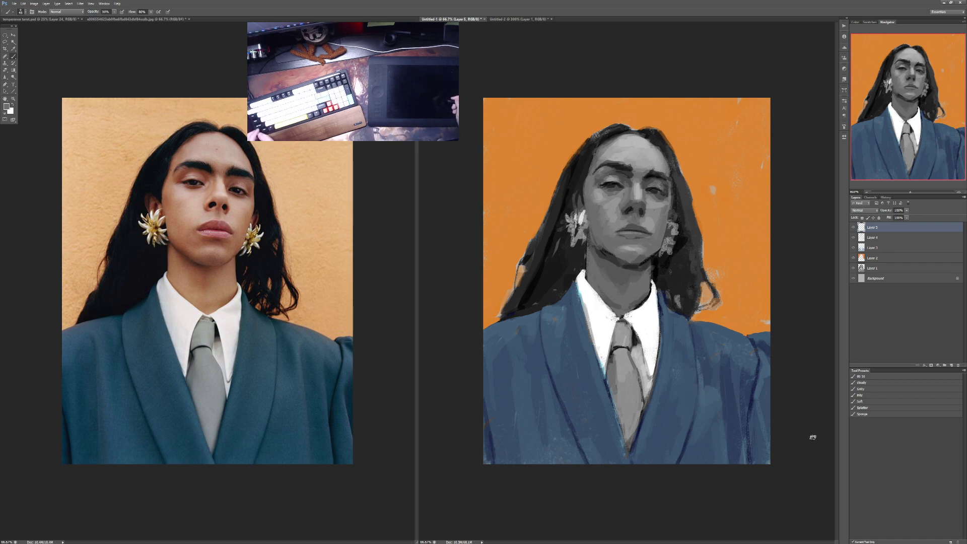
pyautogui.press('d')
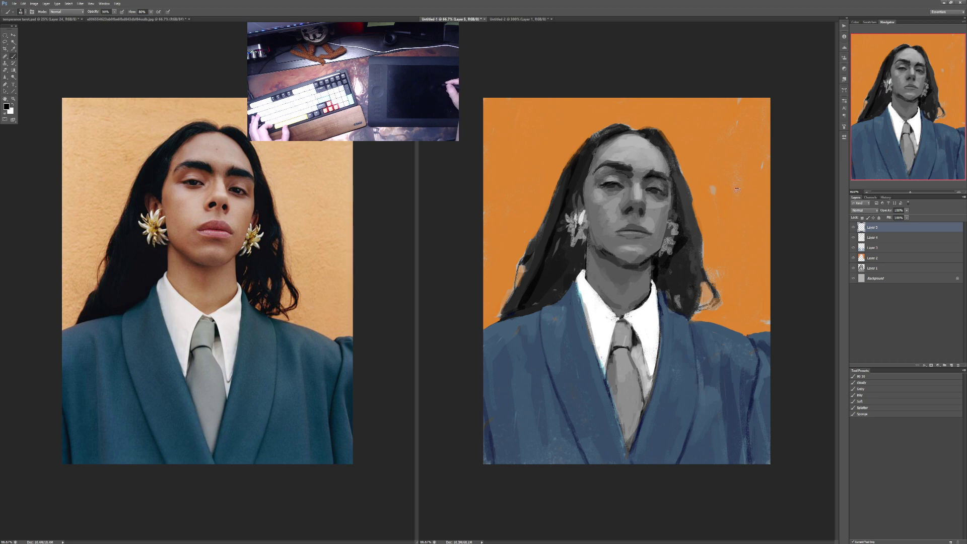
pyautogui.moveTo(732, 112); pyautogui.dragTo(726, 283)
pyautogui.moveTo(720, 230)
pyautogui.mouseDown()
pyautogui.moveTo(734, 275)
pyautogui.moveTo(764, 241)
pyautogui.mouseUp()
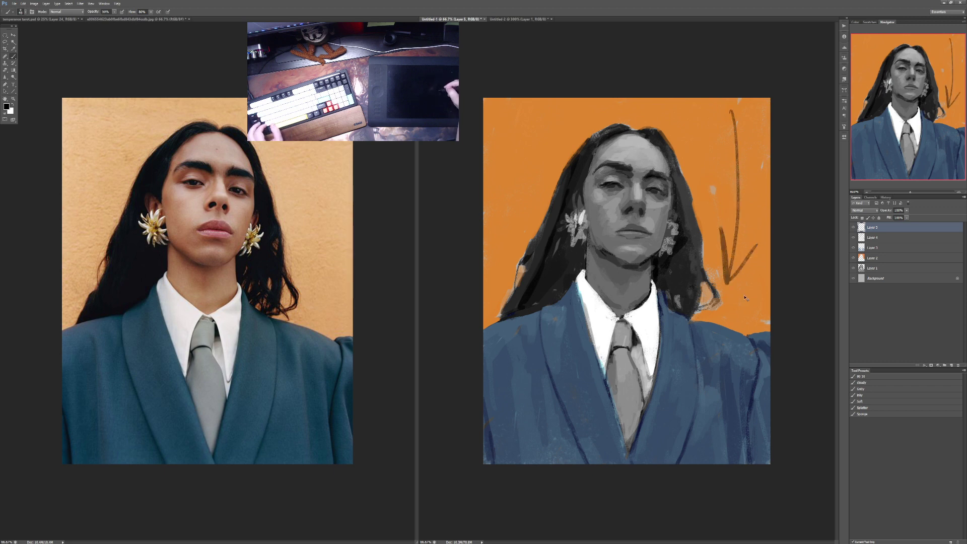
pyautogui.hotkey('ctrl', 'alt', 'z')
pyautogui.hotkey('ctrl', 'alt', 'z')
pyautogui.hotkey('ctrl', 'alt', 'z')
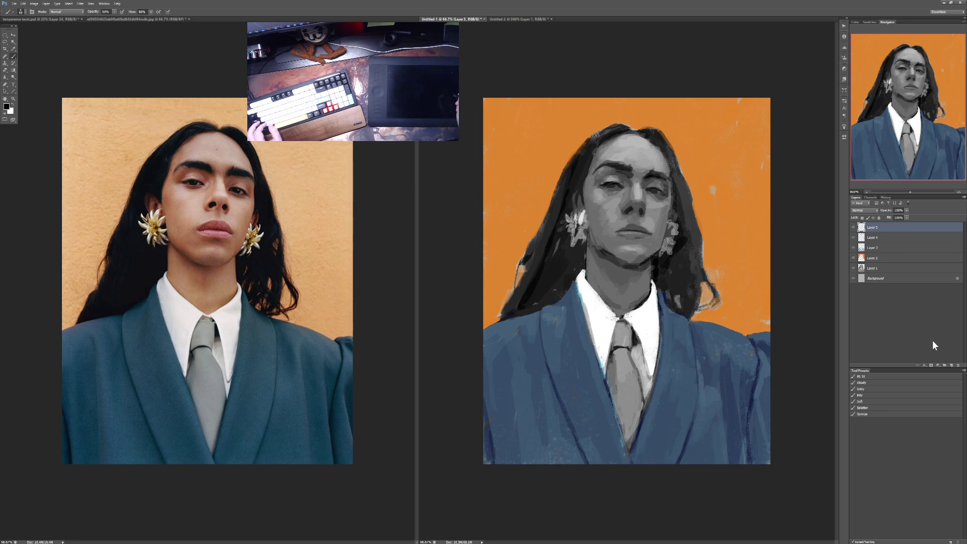
pyautogui.click(854, 228)
pyautogui.click(854, 229)
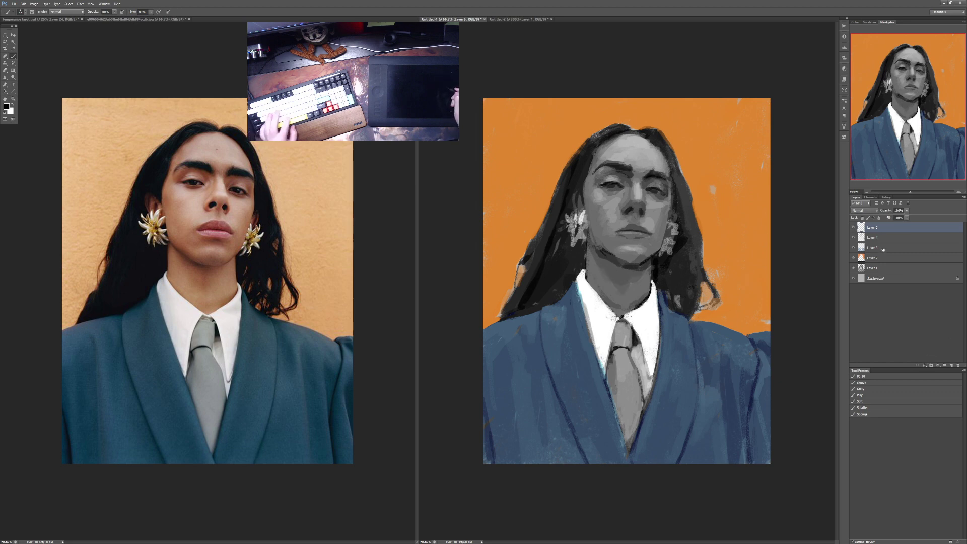
pyautogui.click(860, 371)
pyautogui.click(874, 376)
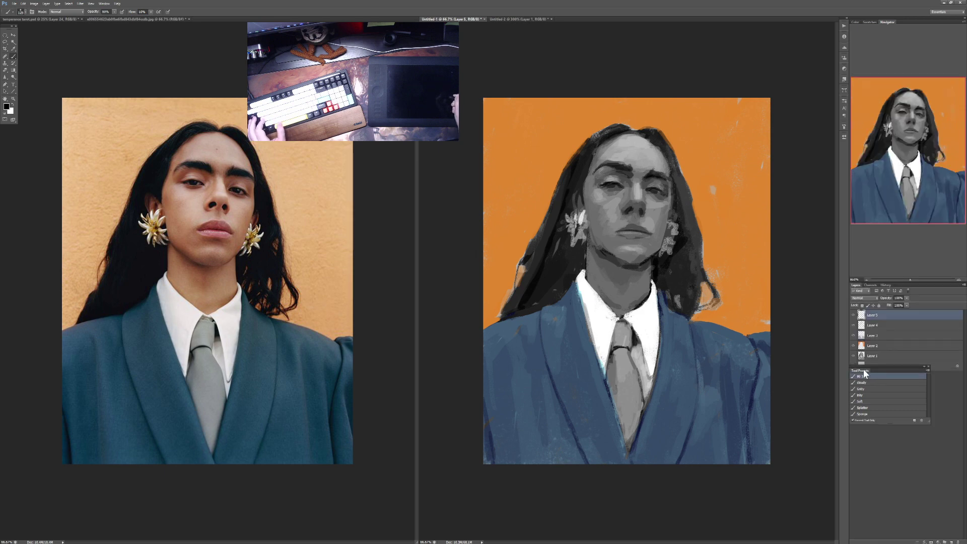
pyautogui.moveTo(865, 372); pyautogui.dragTo(863, 534)
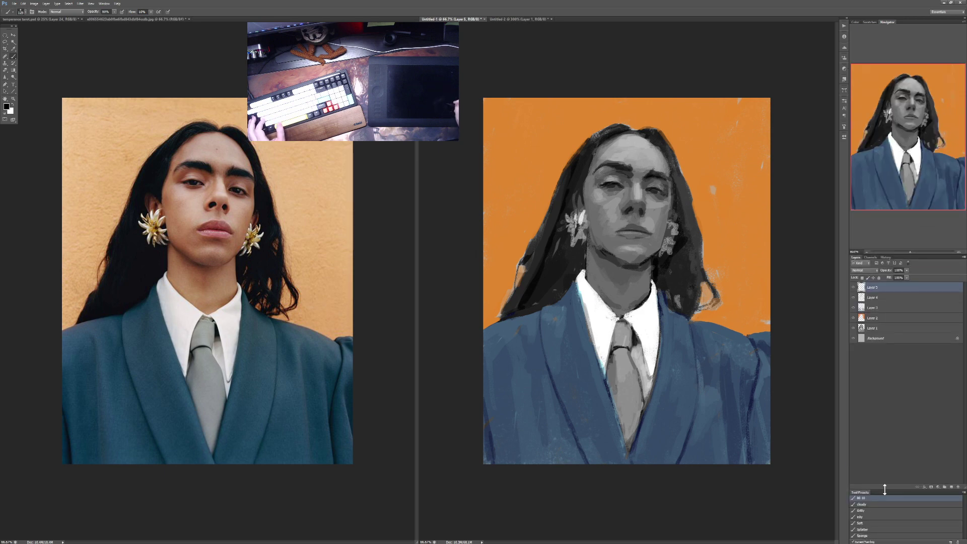
pyautogui.moveTo(884, 490); pyautogui.dragTo(895, 441)
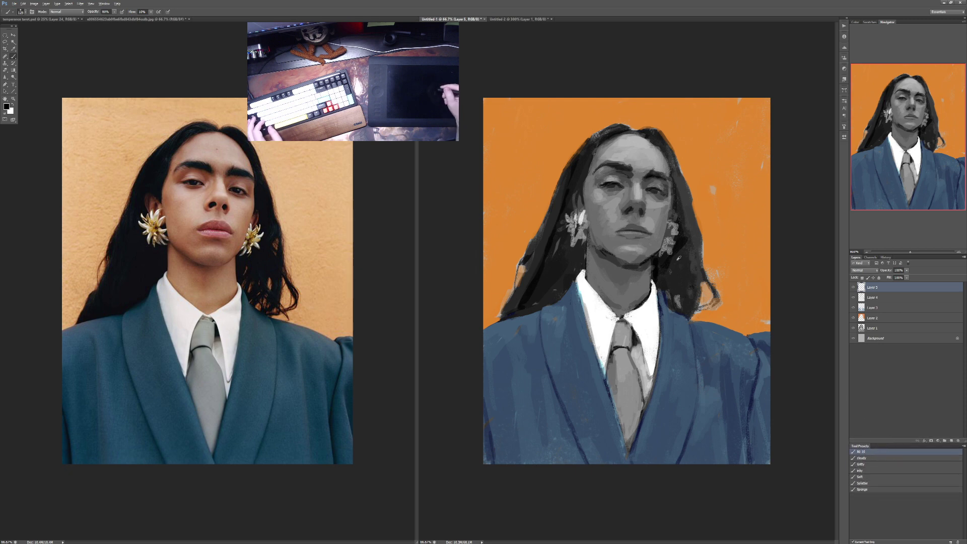
pyautogui.press('2')
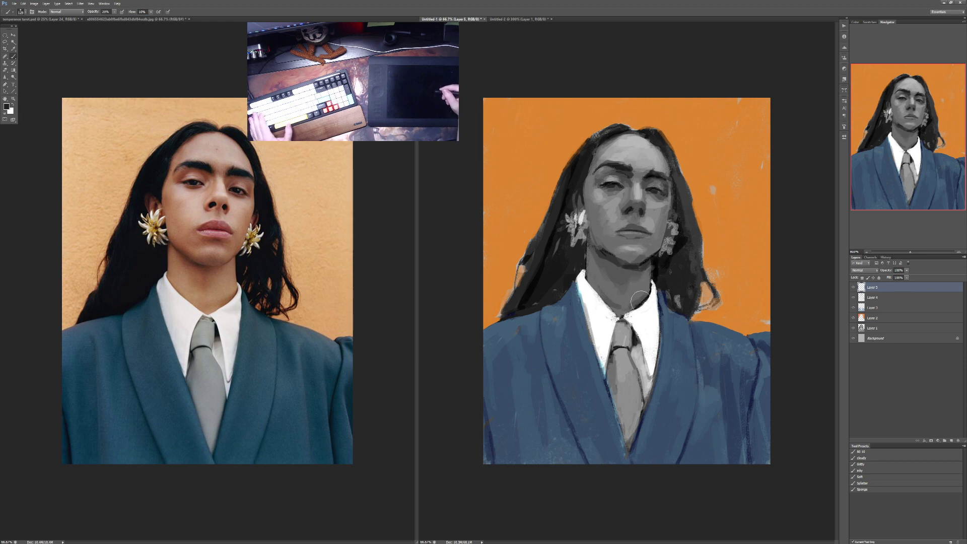
pyautogui.moveTo(649, 268)
pyautogui.mouseDown()
pyautogui.moveTo(645, 250)
pyautogui.moveTo(624, 301)
pyautogui.moveTo(621, 260)
pyautogui.moveTo(591, 265)
pyautogui.moveTo(582, 247)
pyautogui.moveTo(604, 222)
pyautogui.moveTo(643, 227)
pyautogui.mouseUp()
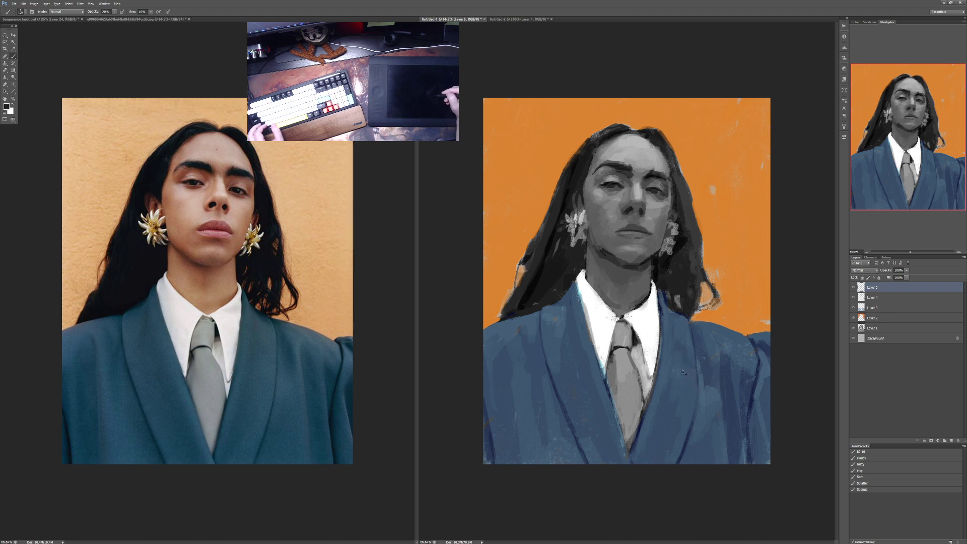
pyautogui.hotkey('ctrl', 'z')
pyautogui.press(']')
pyautogui.press(']')
pyautogui.press(']')
pyautogui.press(']')
pyautogui.press(']')
pyautogui.press(']')
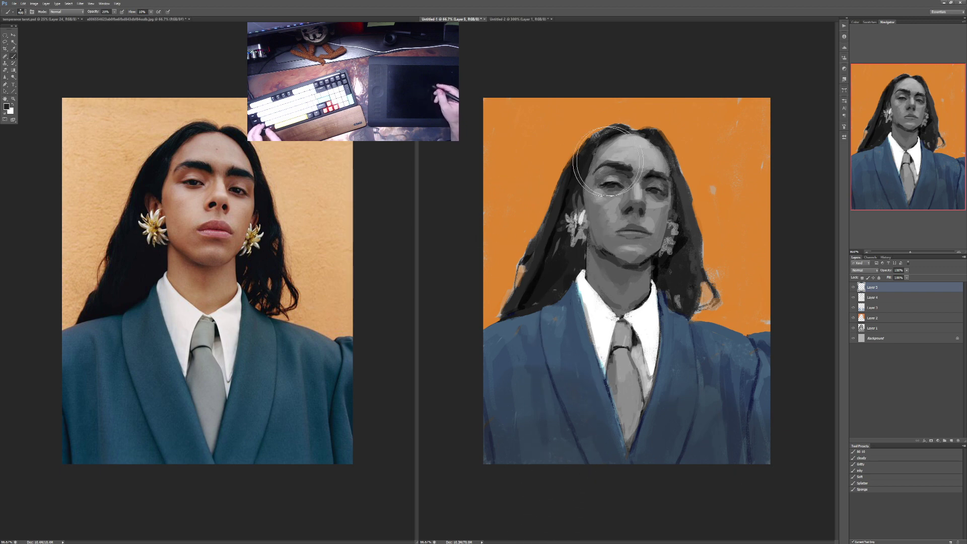
pyautogui.click(854, 288)
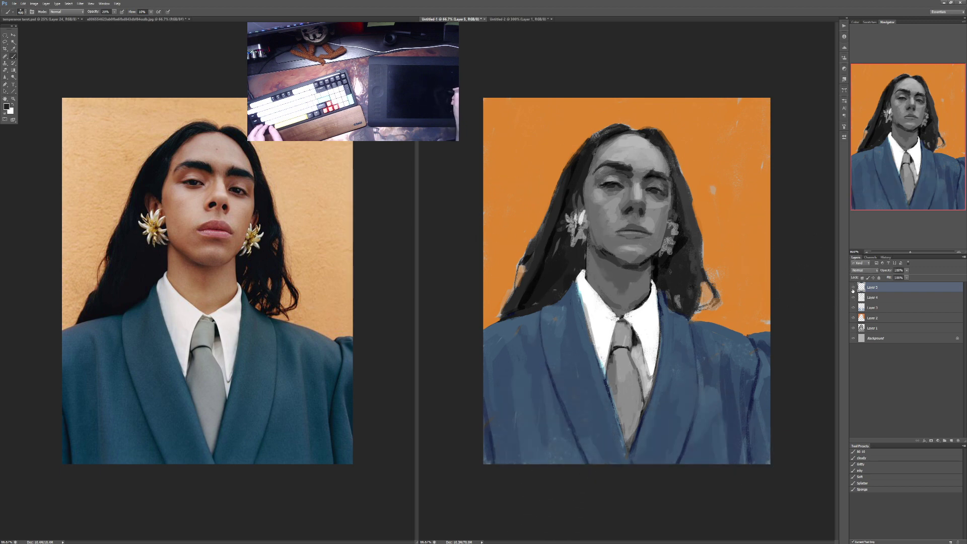
pyautogui.click(854, 288)
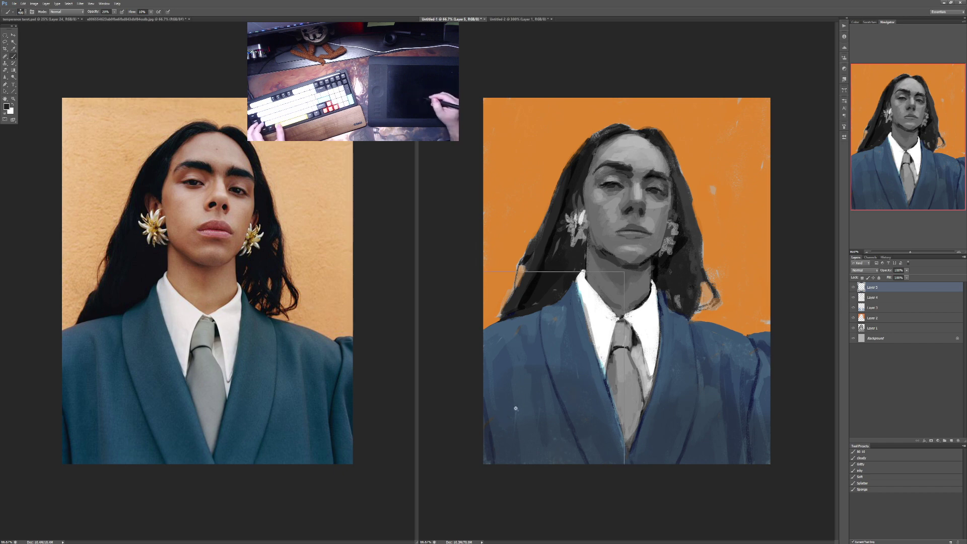
pyautogui.scroll(2, 507, 436)
pyautogui.moveTo(507, 436); pyautogui.dragTo(641, 367)
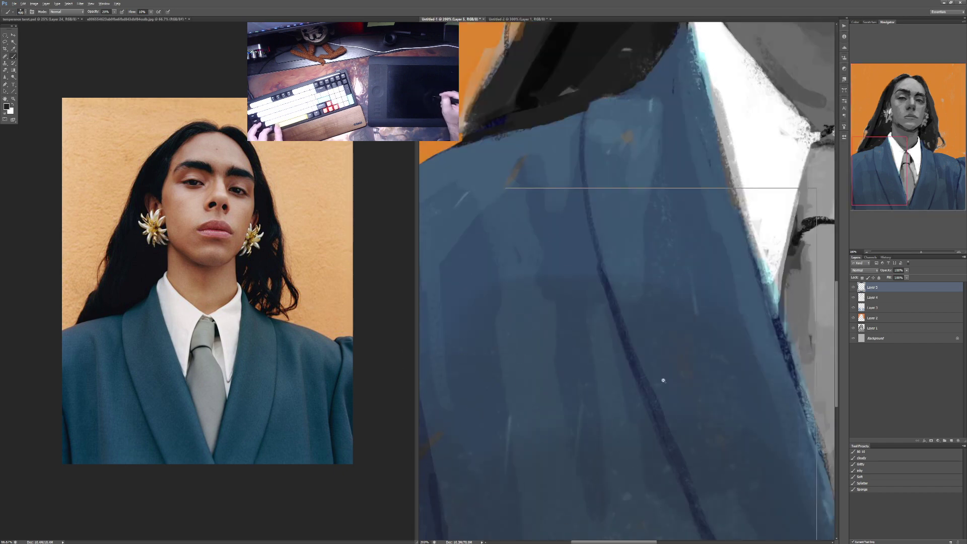
pyautogui.scroll(-1, 642, 384)
pyautogui.scroll(-1, 686, 327)
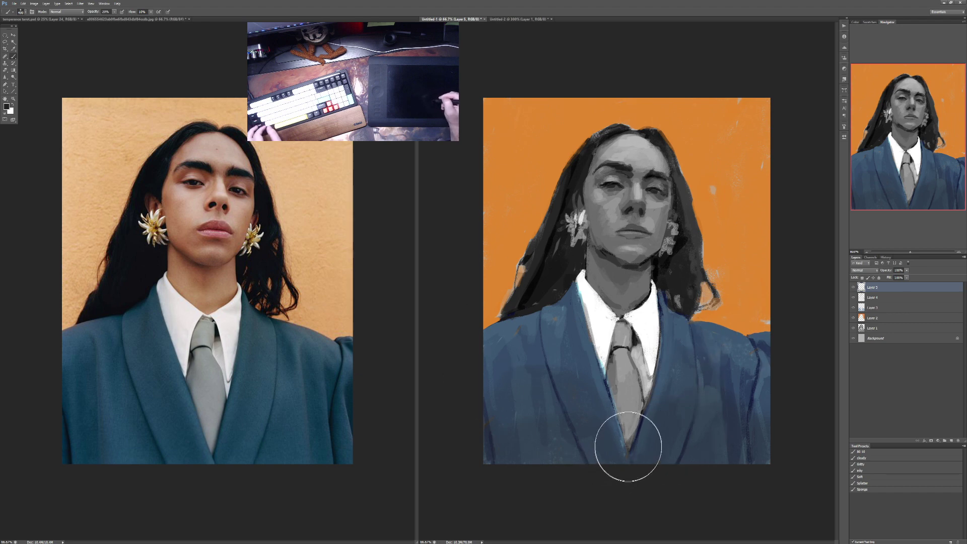
pyautogui.click(854, 287)
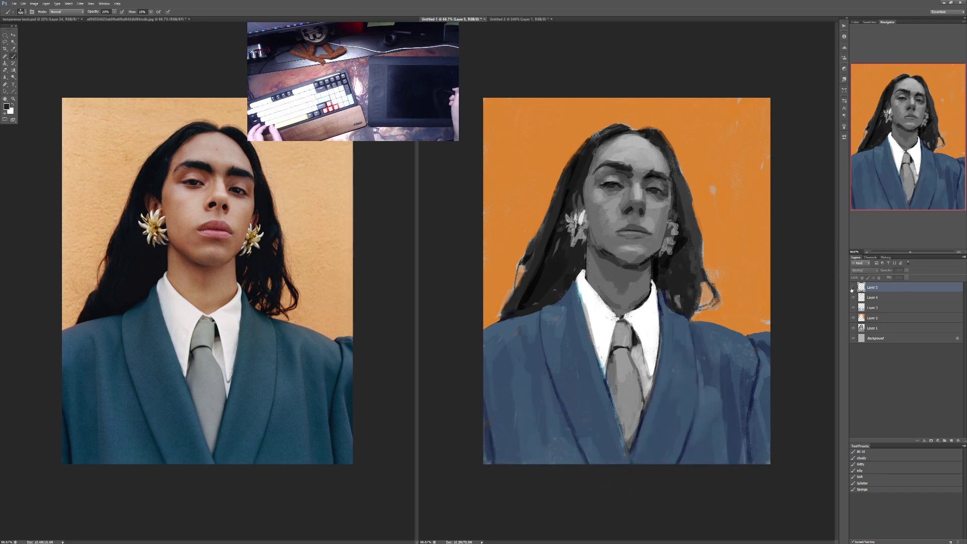
pyautogui.click(854, 287)
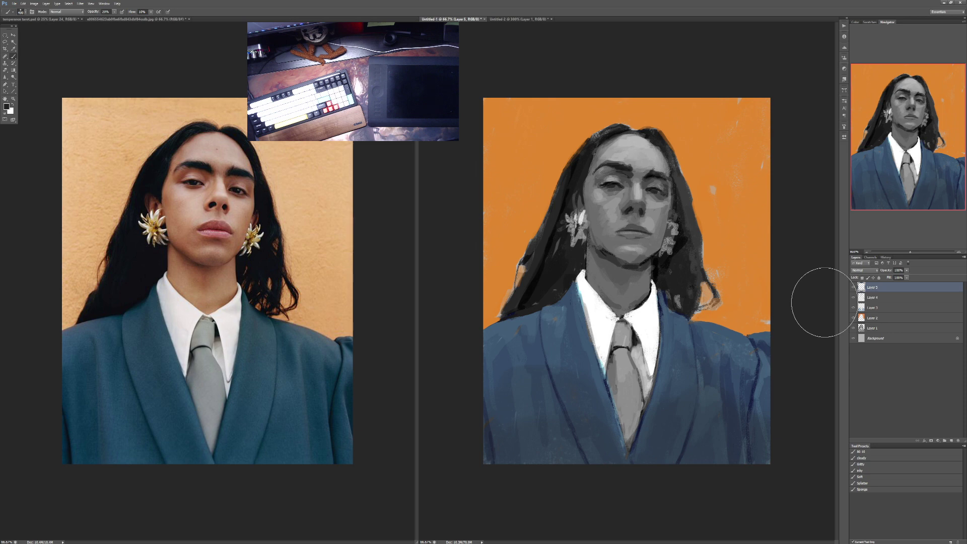
pyautogui.press('[')
pyautogui.press('[')
pyautogui.press('[')
pyautogui.press('[')
pyautogui.press('[')
pyautogui.press('[')
pyautogui.press('[')
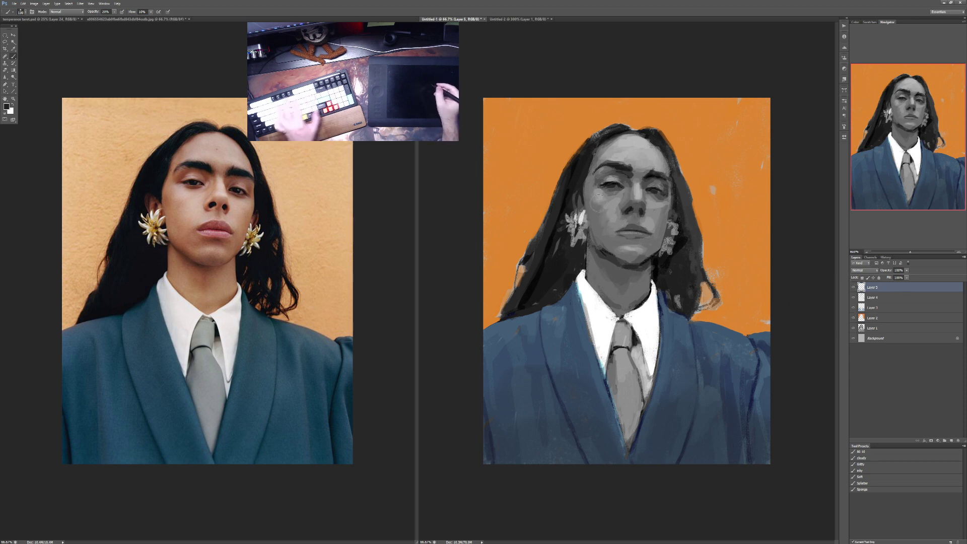
pyautogui.press('9')
pyautogui.moveTo(587, 201); pyautogui.dragTo(658, 179)
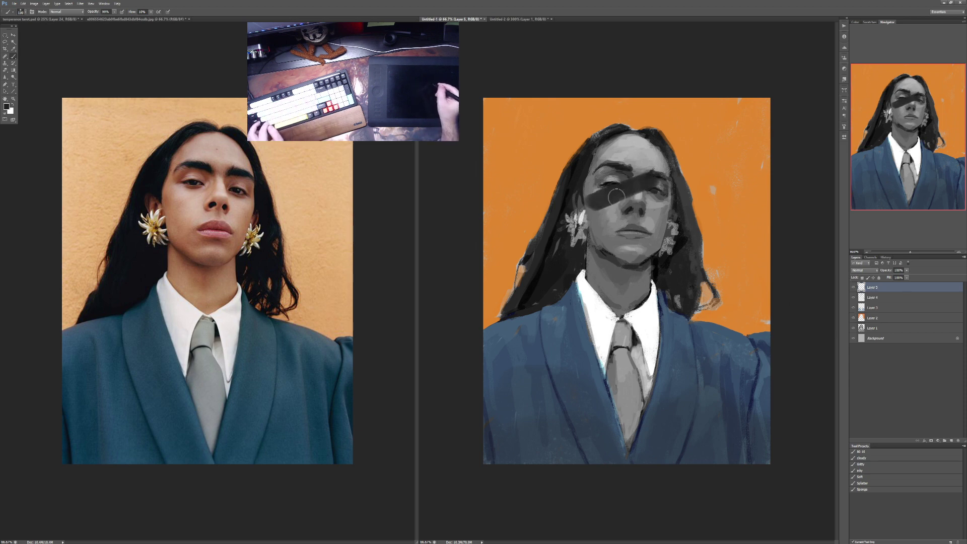
pyautogui.hotkey('ctrl', 'z')
pyautogui.press('4')
pyautogui.moveTo(587, 206)
pyautogui.mouseDown()
pyautogui.moveTo(645, 182)
pyautogui.moveTo(655, 169)
pyautogui.moveTo(598, 181)
pyautogui.moveTo(635, 146)
pyautogui.moveTo(660, 161)
pyautogui.moveTo(655, 176)
pyautogui.moveTo(615, 149)
pyautogui.moveTo(666, 165)
pyautogui.moveTo(650, 169)
pyautogui.mouseUp()
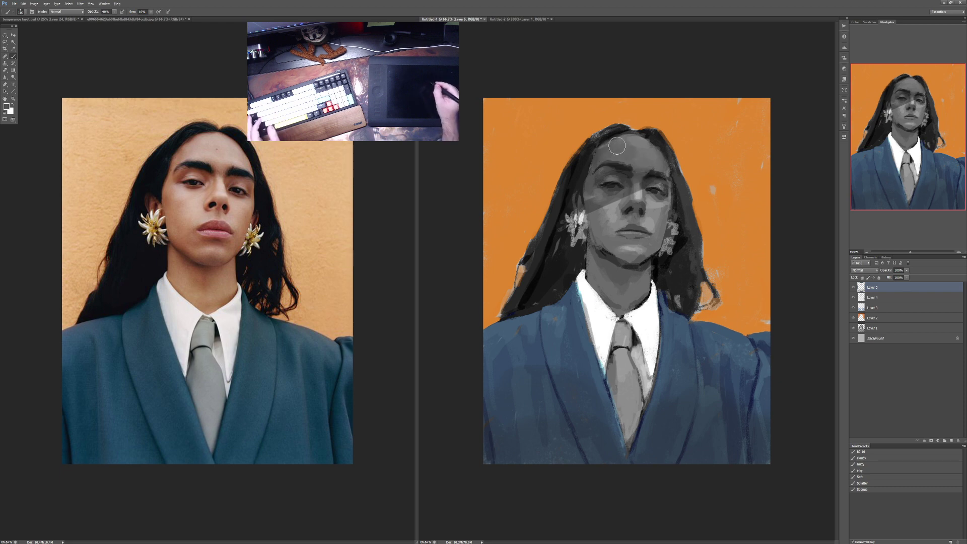
pyautogui.moveTo(618, 146); pyautogui.dragTo(650, 166)
pyautogui.press('3')
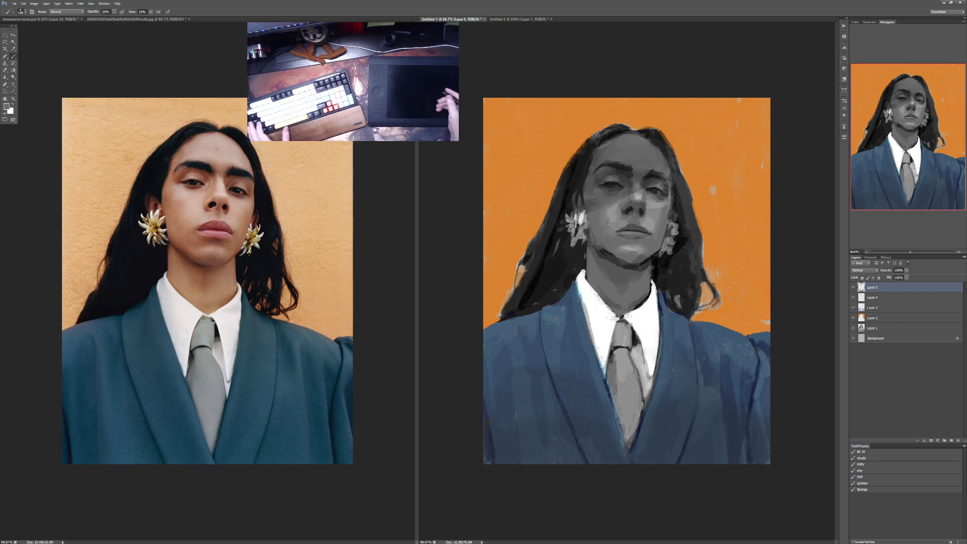
pyautogui.press('d')
pyautogui.press('2')
pyautogui.moveTo(590, 401)
pyautogui.mouseDown()
pyautogui.moveTo(519, 410)
pyautogui.moveTo(488, 385)
pyautogui.moveTo(623, 430)
pyautogui.moveTo(583, 422)
pyautogui.moveTo(650, 401)
pyautogui.moveTo(775, 453)
pyautogui.moveTo(620, 456)
pyautogui.moveTo(504, 439)
pyautogui.mouseUp()
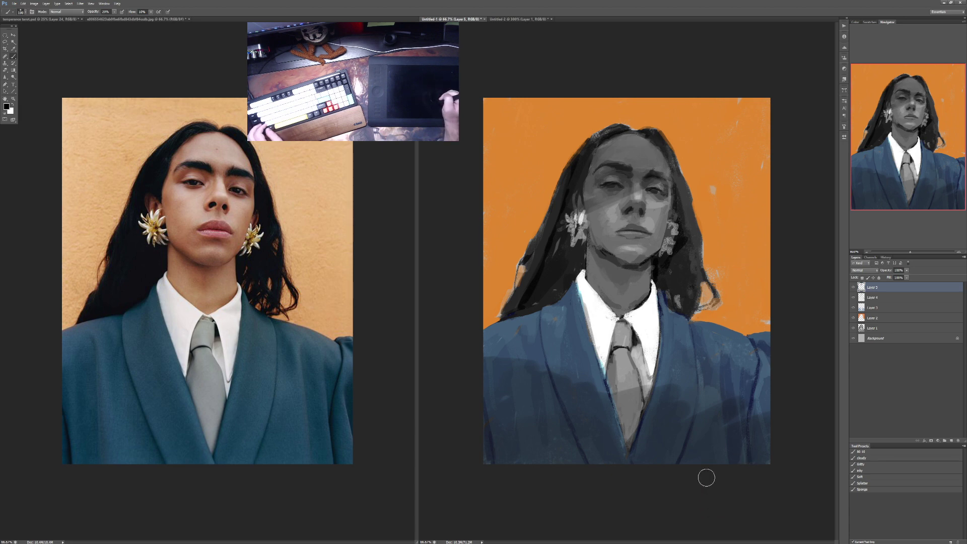
pyautogui.hotkey('ctrl', 'z')
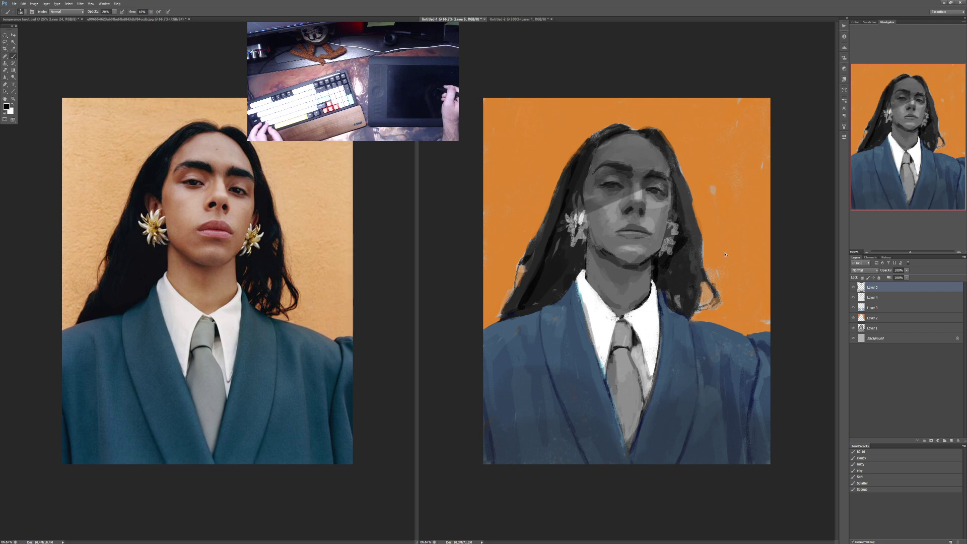
pyautogui.hotkey('ctrl', 'alt', 'z')
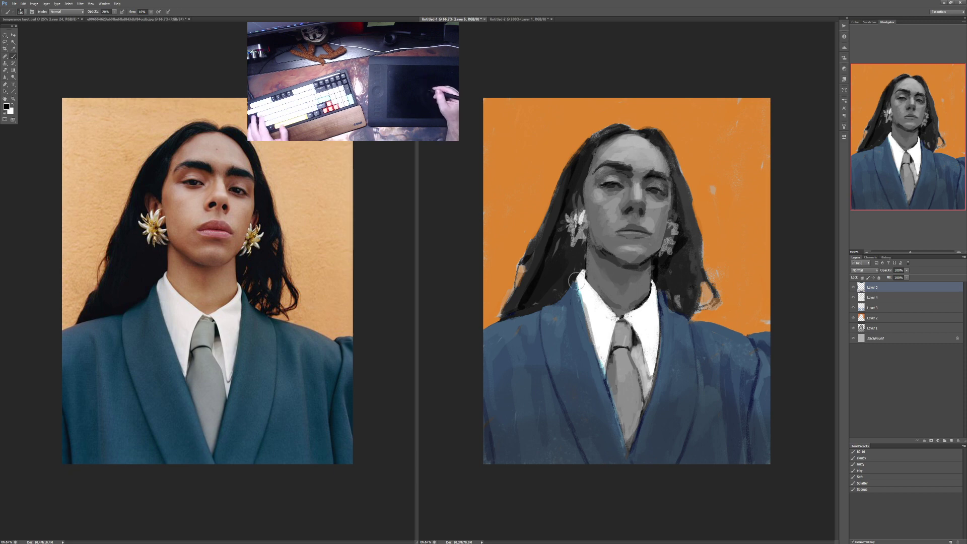
pyautogui.scroll(1, 584, 277)
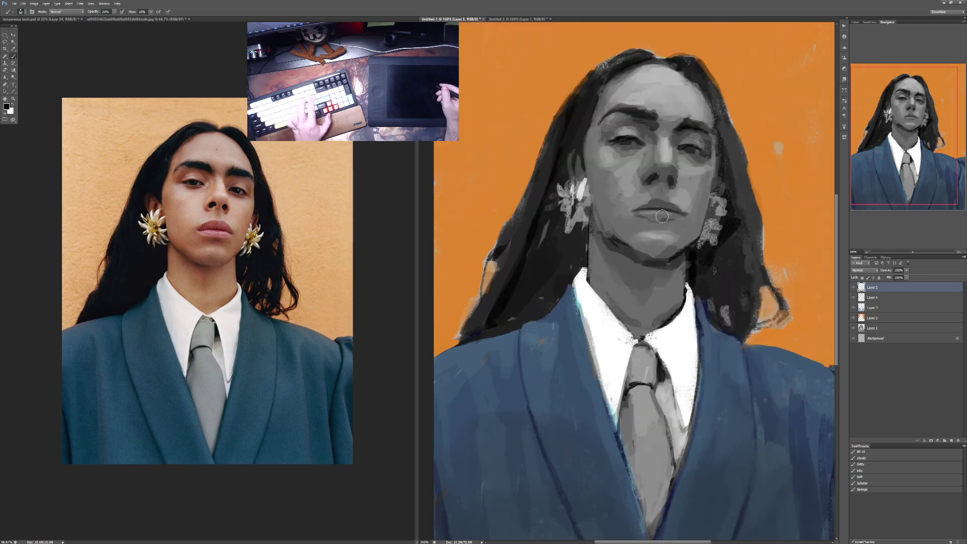
# Step: Zoom both the reference photo and painting onto the face, panning to the eyes, brow and forehead
pyautogui.click(363, 257)
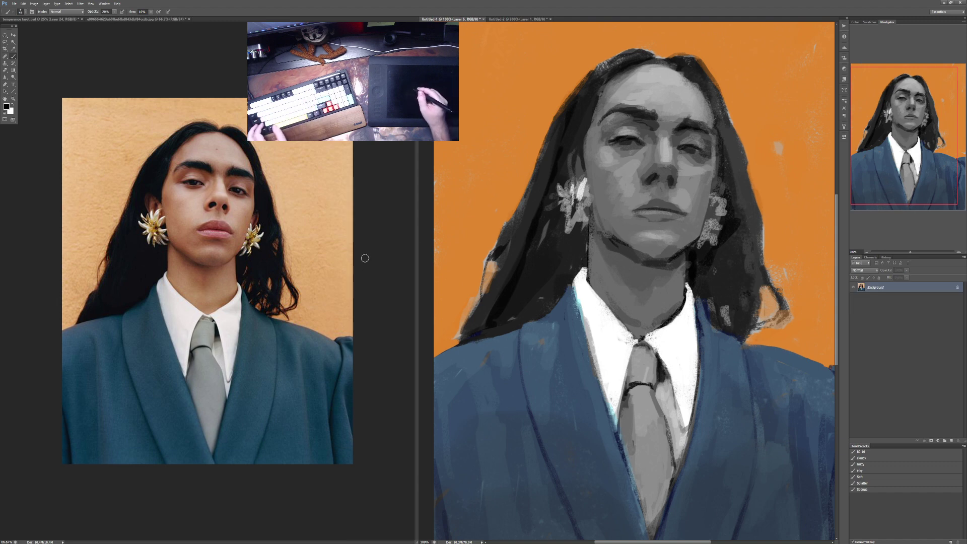
pyautogui.scroll(2, 241, 216)
pyautogui.moveTo(241, 212)
pyautogui.mouseDown()
pyautogui.moveTo(279, 324)
pyautogui.moveTo(285, 373)
pyautogui.mouseUp()
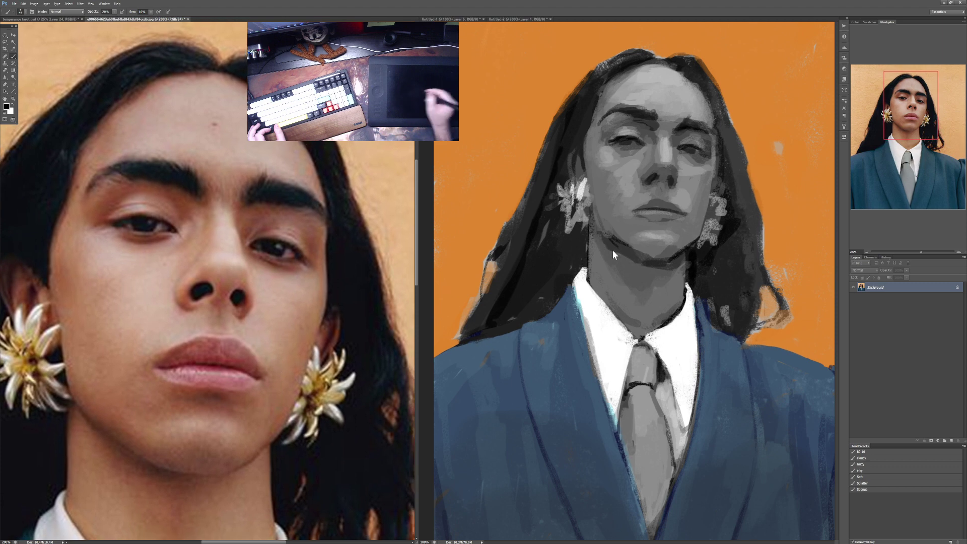
pyautogui.click(613, 250)
pyautogui.scroll(10, 651, 210)
pyautogui.scroll(-6, 648, 219)
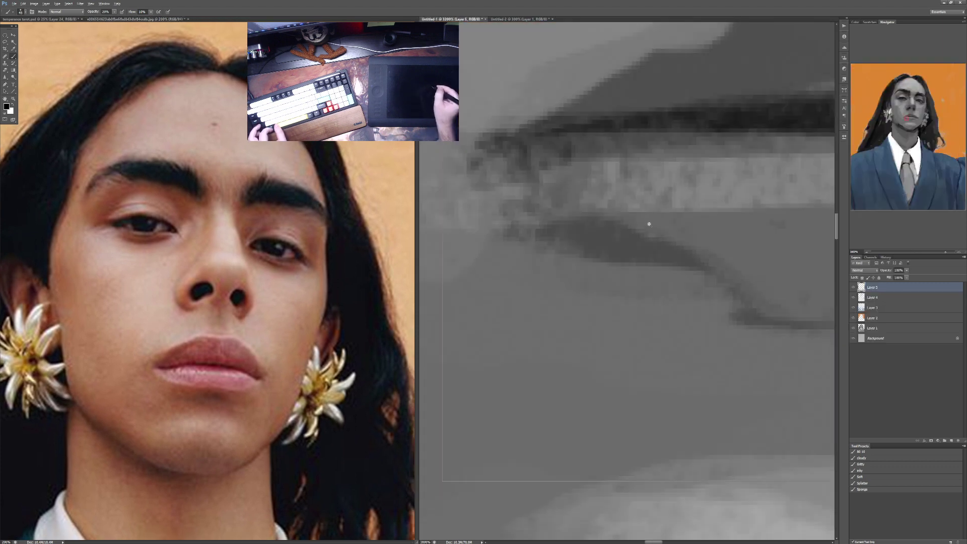
pyautogui.scroll(-5, 646, 226)
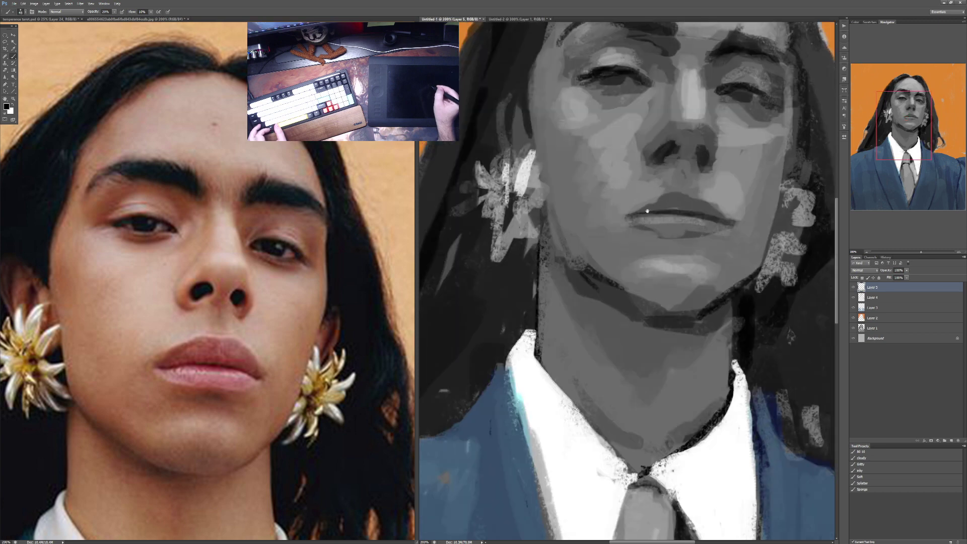
pyautogui.moveTo(645, 226)
pyautogui.mouseDown()
pyautogui.moveTo(631, 362)
pyautogui.moveTo(604, 337)
pyautogui.moveTo(627, 357)
pyautogui.mouseUp()
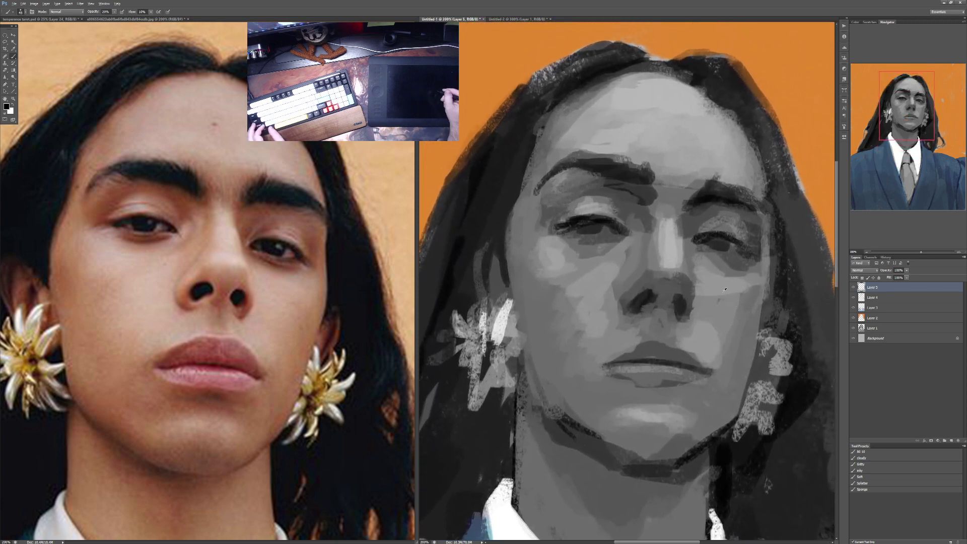
# Step: Cover the dark hairline specks and soften the forehead with light grey at 30–40% opacity
pyautogui.press('3')
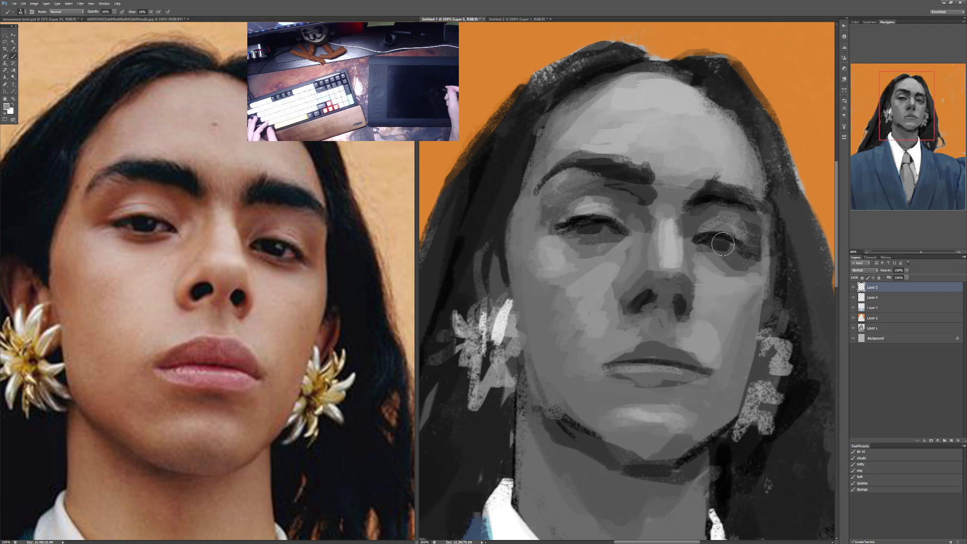
pyautogui.press('4')
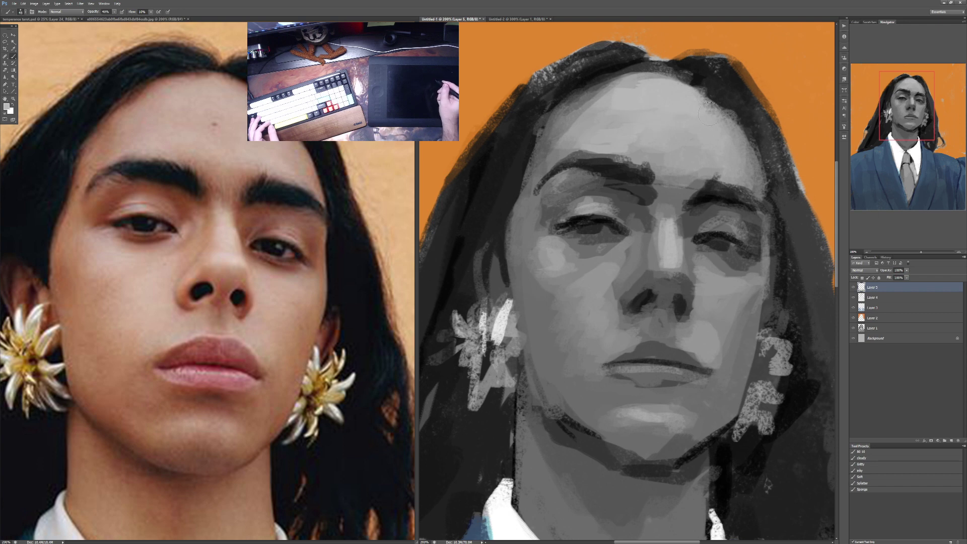
pyautogui.moveTo(709, 115); pyautogui.dragTo(708, 113)
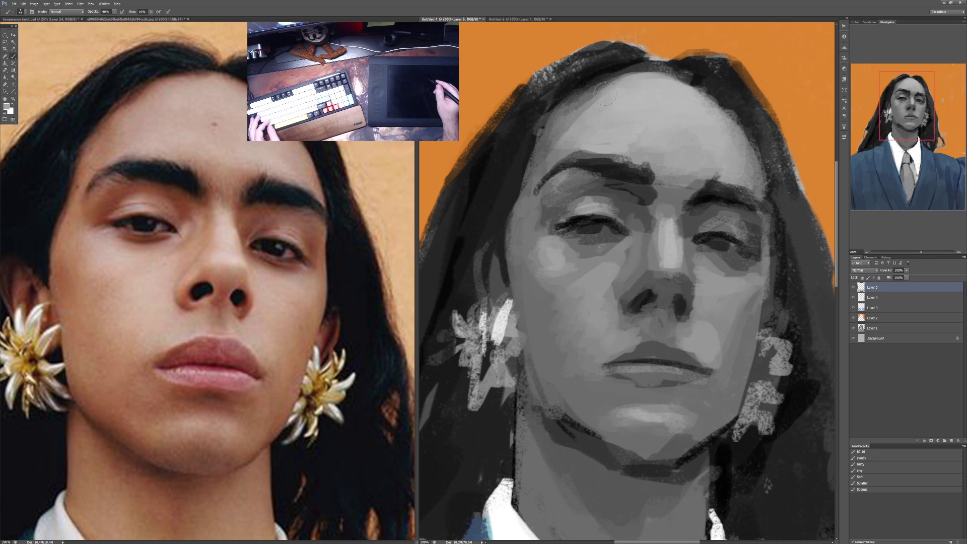
pyautogui.moveTo(605, 93); pyautogui.dragTo(628, 79)
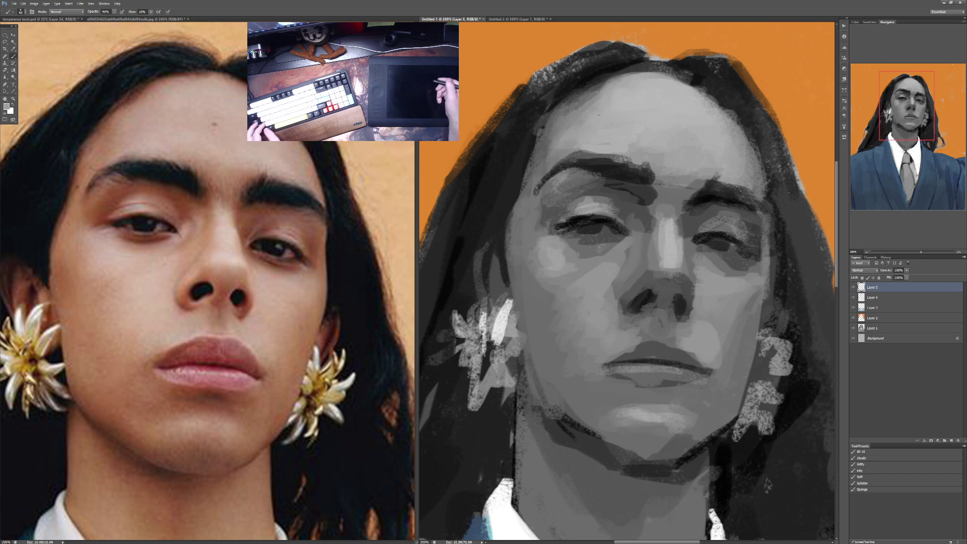
pyautogui.press('3')
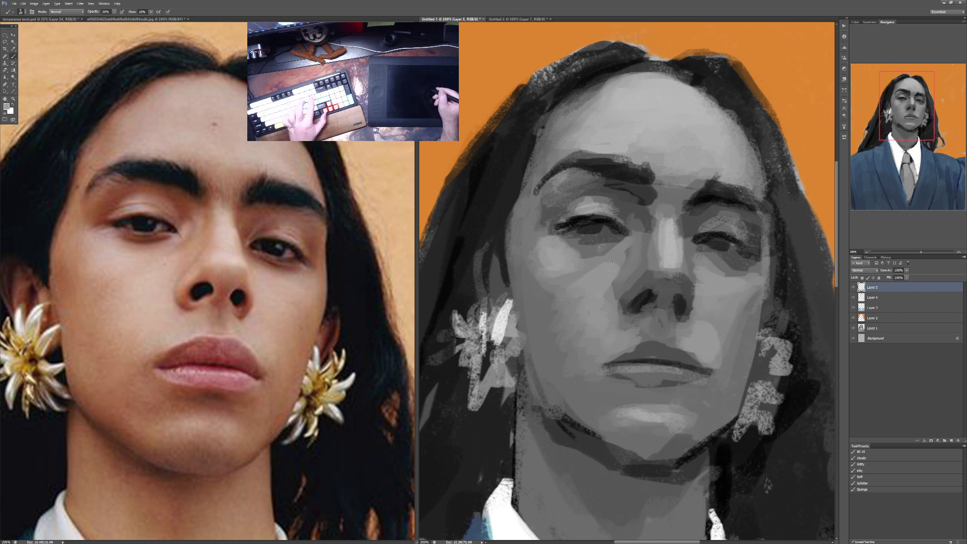
pyautogui.press('[')
pyautogui.press('[')
pyautogui.press('6')
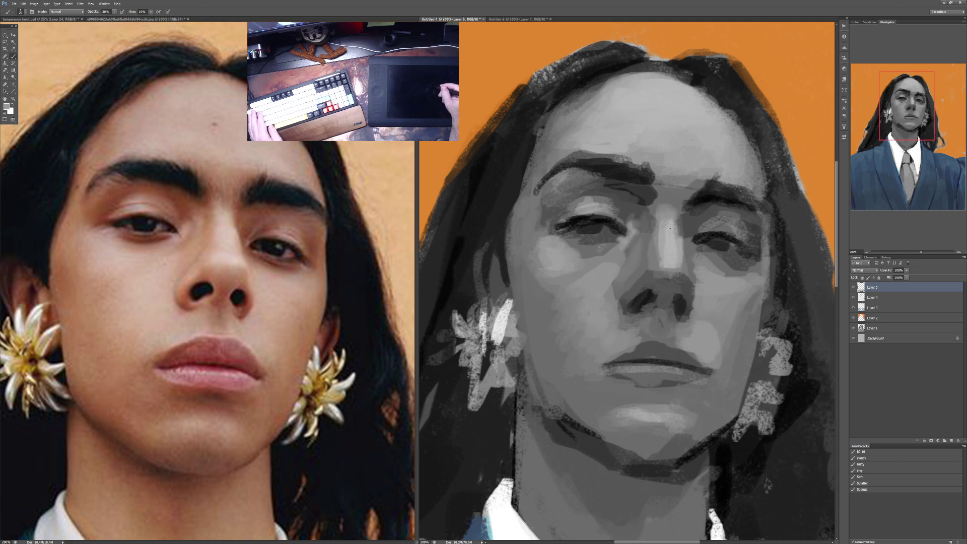
# Step: Darken between the brows and the left brow's top edge with the sampled brow colour at 40%
pyautogui.keyDown('alt'); pyautogui.click(647, 171); pyautogui.keyUp('alt')
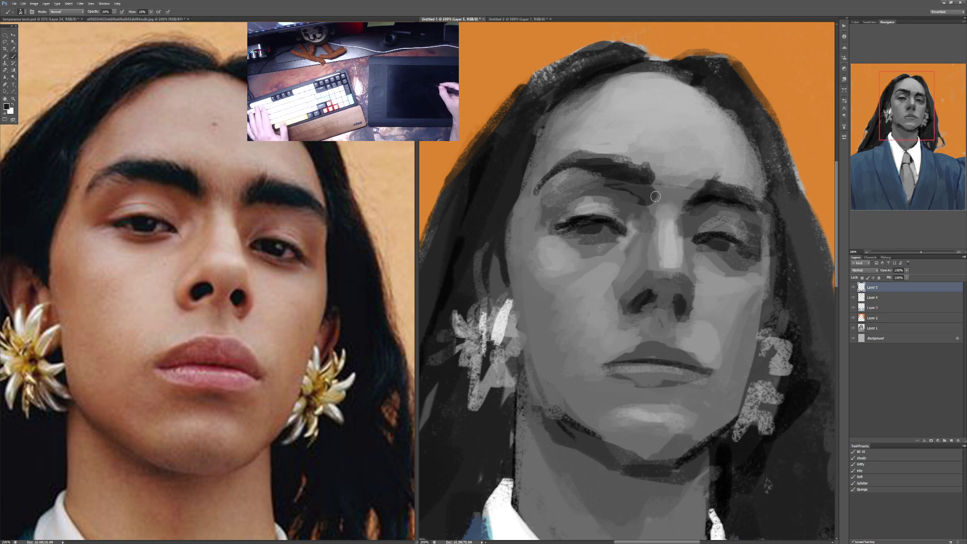
pyautogui.moveTo(660, 194)
pyautogui.mouseDown()
pyautogui.moveTo(679, 185)
pyautogui.moveTo(677, 202)
pyautogui.moveTo(698, 185)
pyautogui.moveTo(692, 200)
pyautogui.moveTo(713, 175)
pyautogui.moveTo(689, 198)
pyautogui.mouseUp()
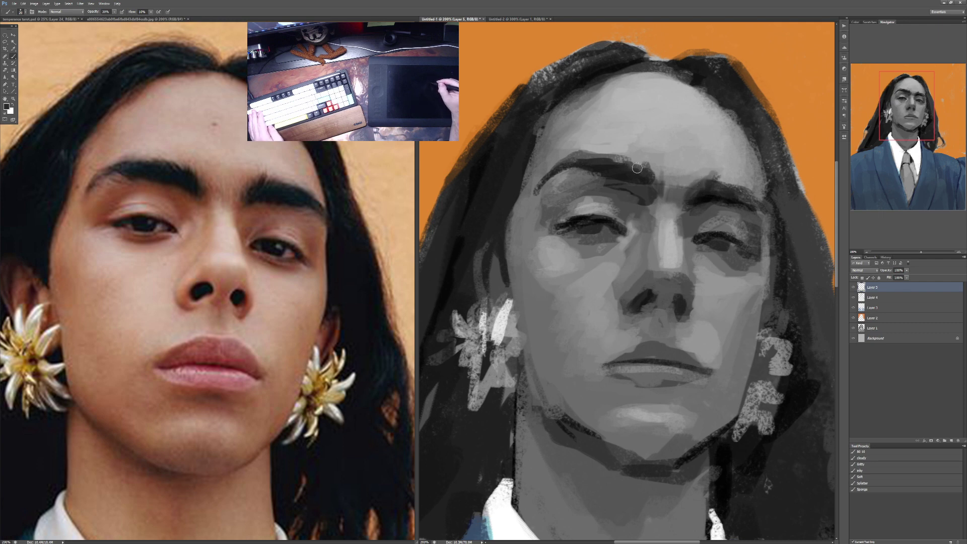
pyautogui.press('4')
pyautogui.moveTo(625, 161); pyautogui.dragTo(580, 159)
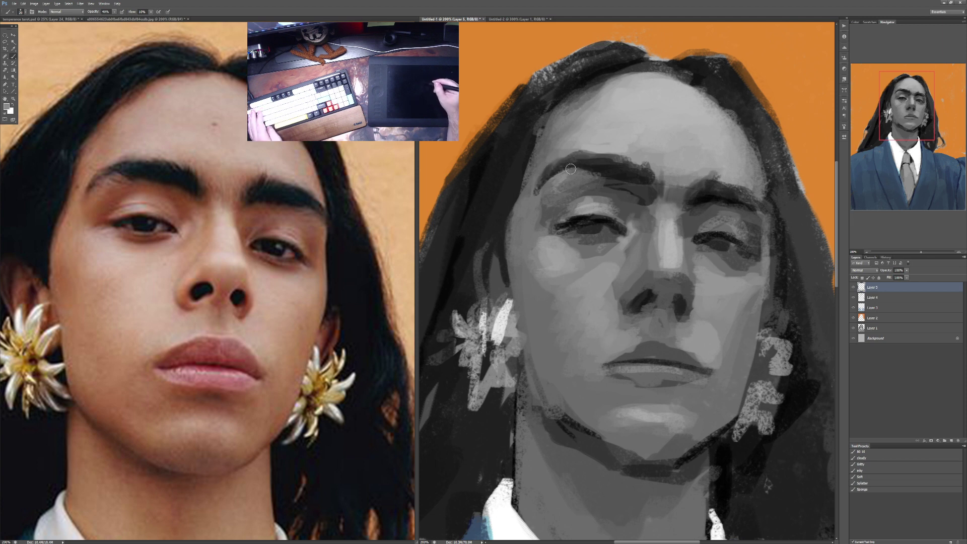
pyautogui.press('2')
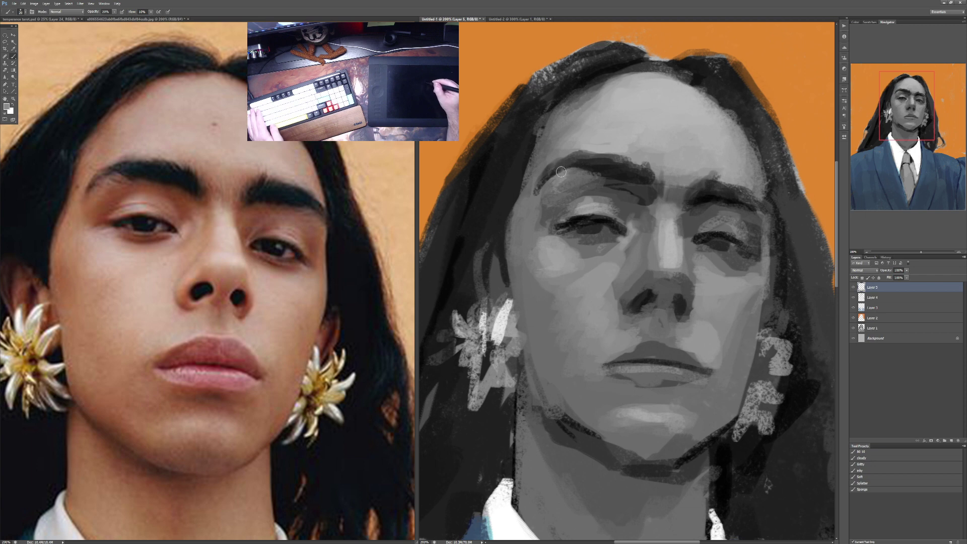
pyautogui.press('4')
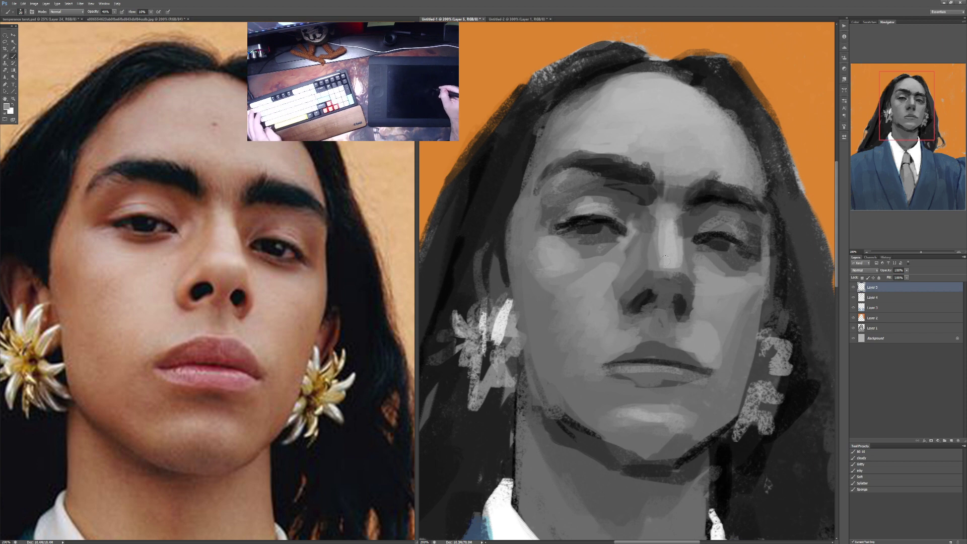
# Step: Enlarge the brush and lower its opacity for broader, softer strokes
pyautogui.press('3')
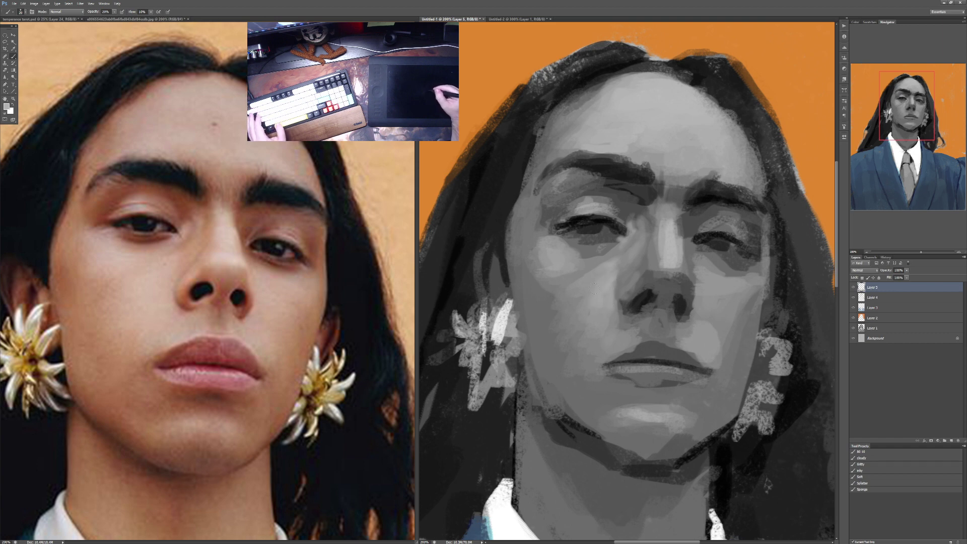
pyautogui.press(']')
pyautogui.press(']')
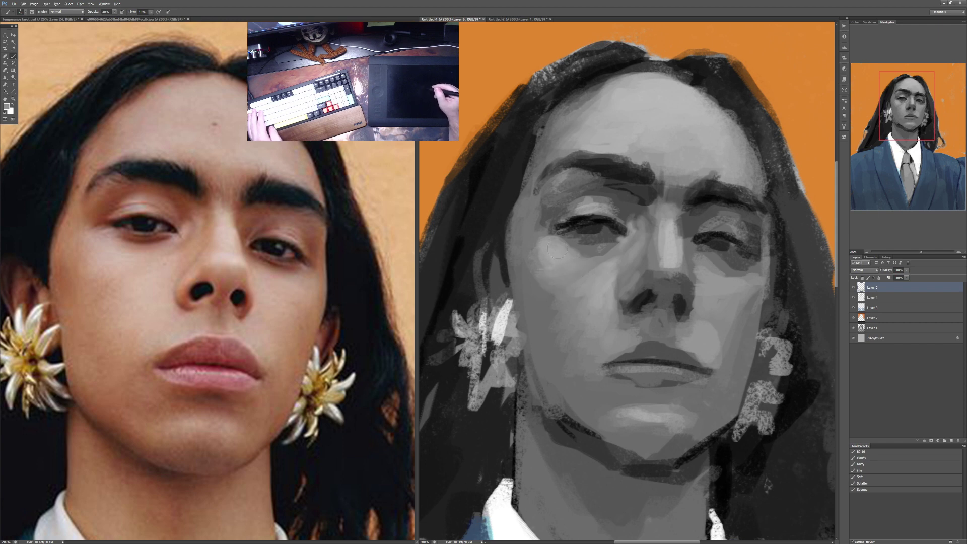
pyautogui.press('2')
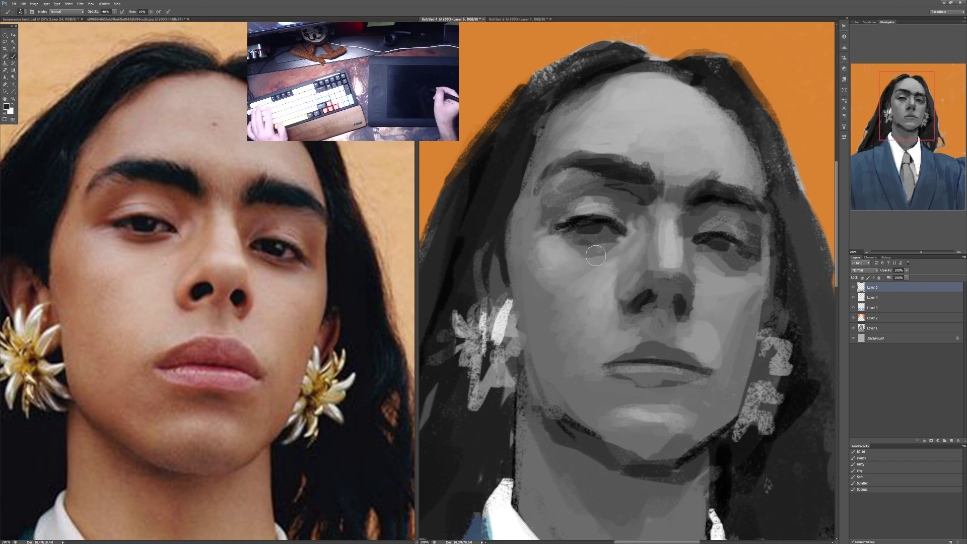
# Step: Darken the shadow under the right eye at 40–60% opacity
pyautogui.press('4')
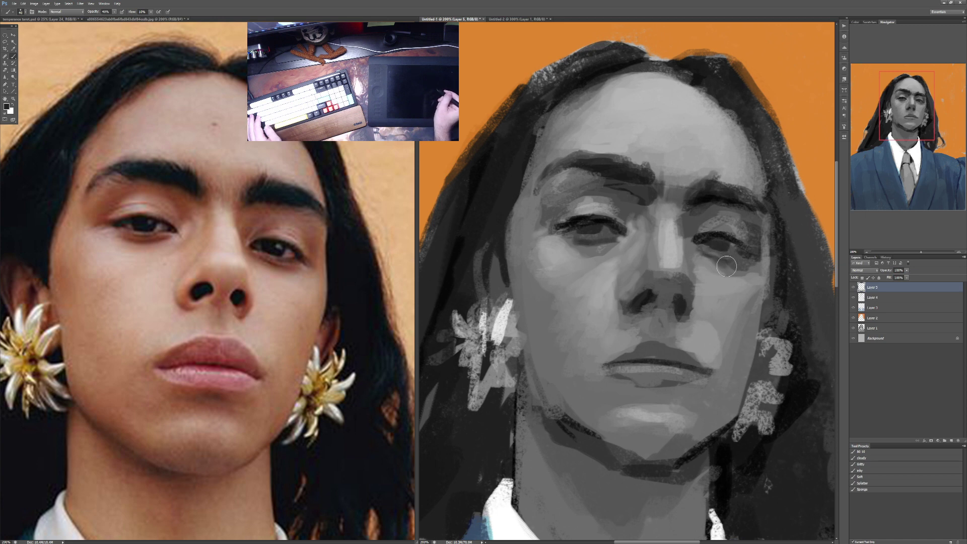
pyautogui.moveTo(740, 265); pyautogui.dragTo(755, 275)
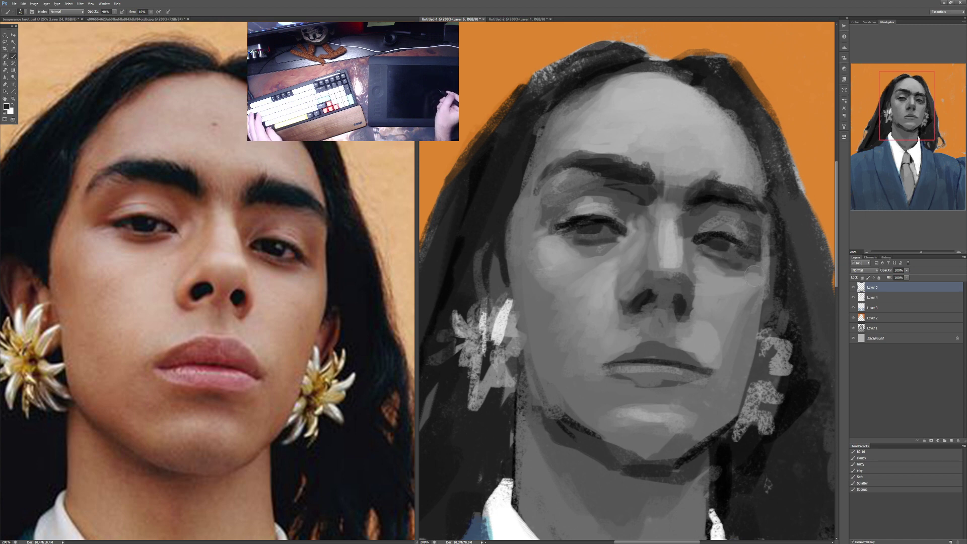
pyautogui.press('5')
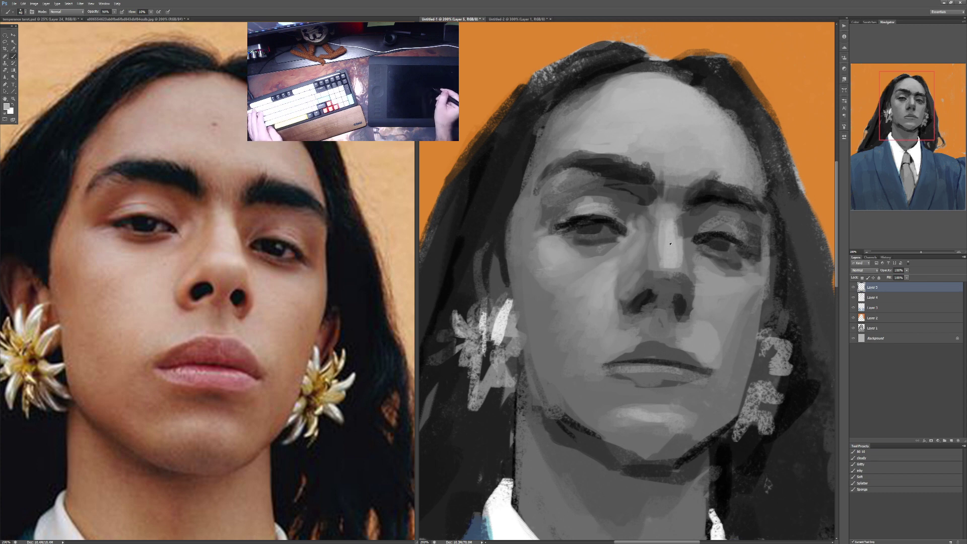
pyautogui.press('6')
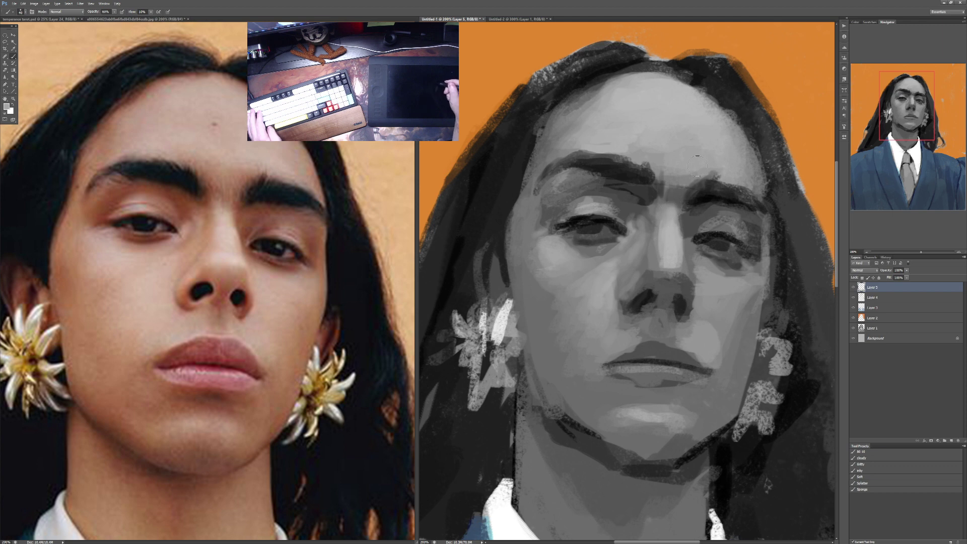
pyautogui.press('3')
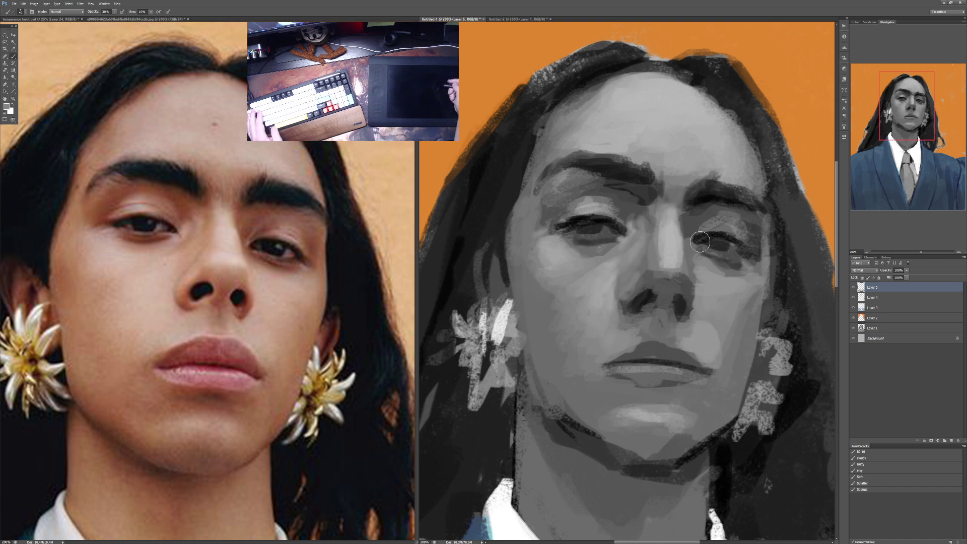
# Step: Sample the dark nostril tone and shade around the nose at opacities from 90% down to 20%
pyautogui.keyDown('alt'); pyautogui.click(646, 299); pyautogui.keyUp('alt')
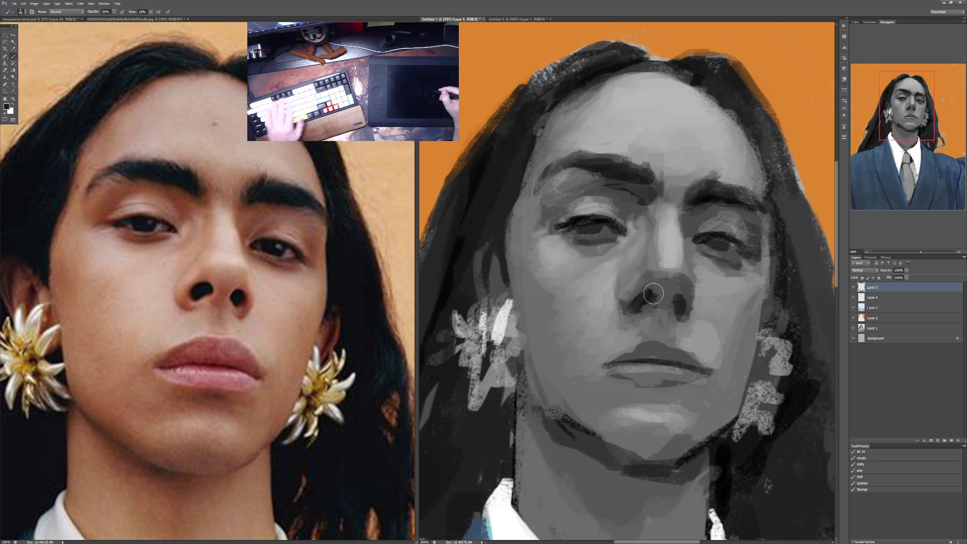
pyautogui.press('9')
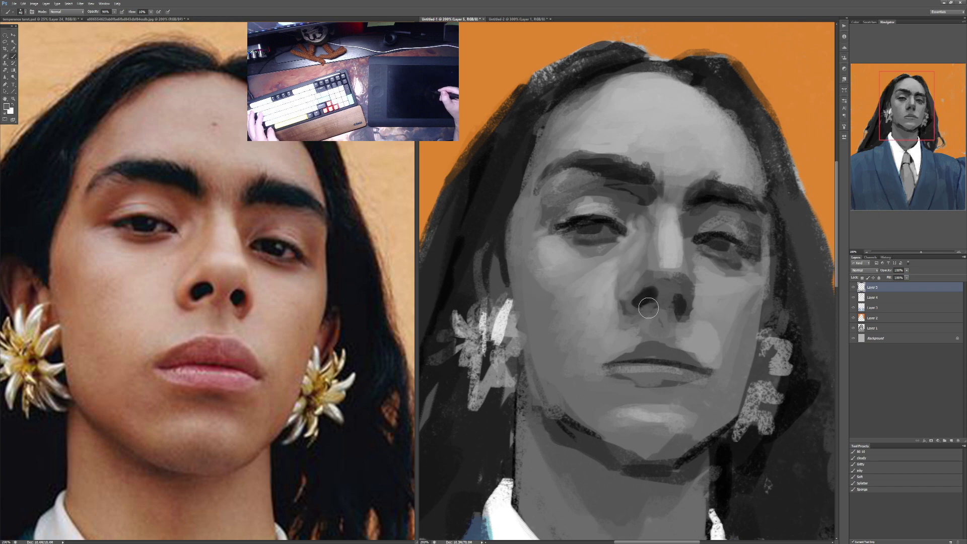
pyautogui.keyDown('alt'); pyautogui.click(642, 298); pyautogui.keyUp('alt')
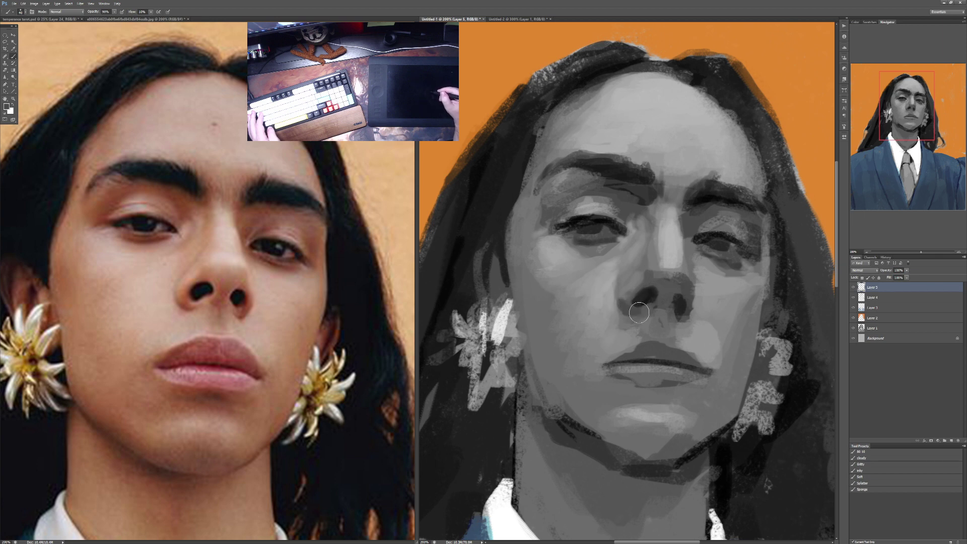
pyautogui.press('5')
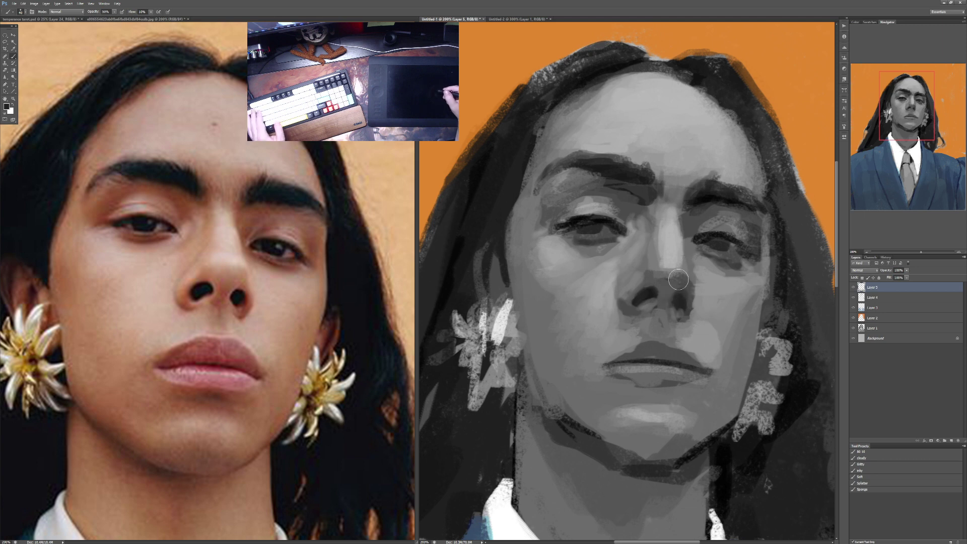
pyautogui.press('2')
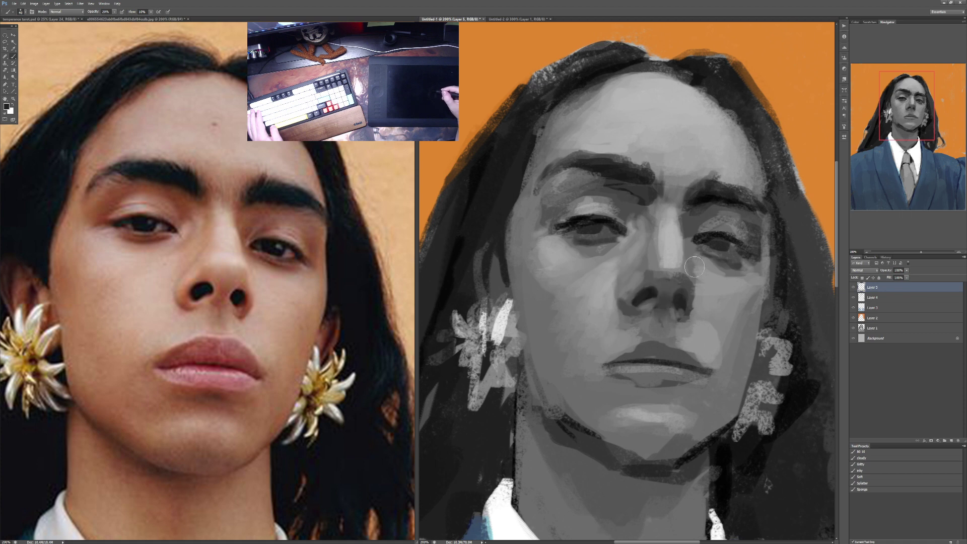
pyautogui.press('3')
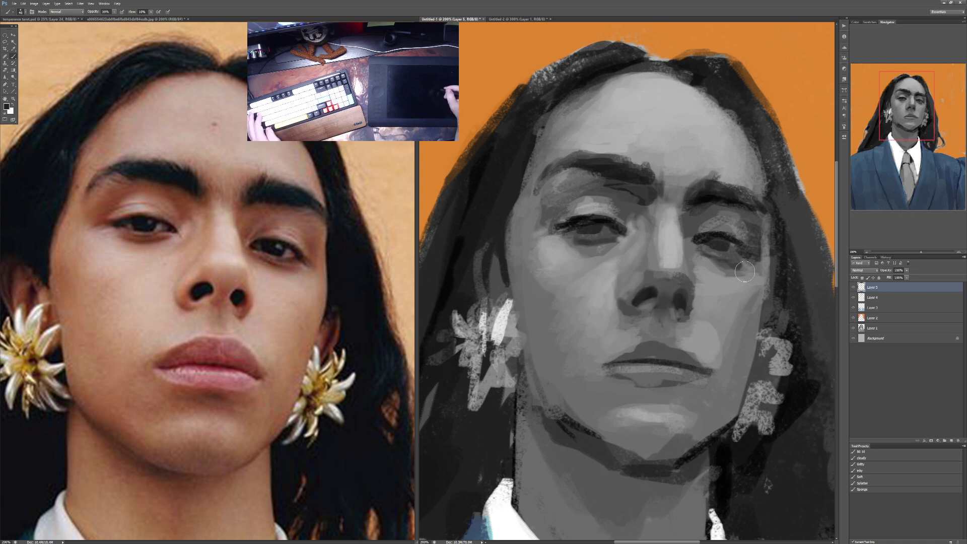
pyautogui.press('2')
# Step: Sample a lighter face grey and the dark eye-corner tone at 20–30% opacity
pyautogui.keyDown('alt'); pyautogui.click(741, 267); pyautogui.keyUp('alt')
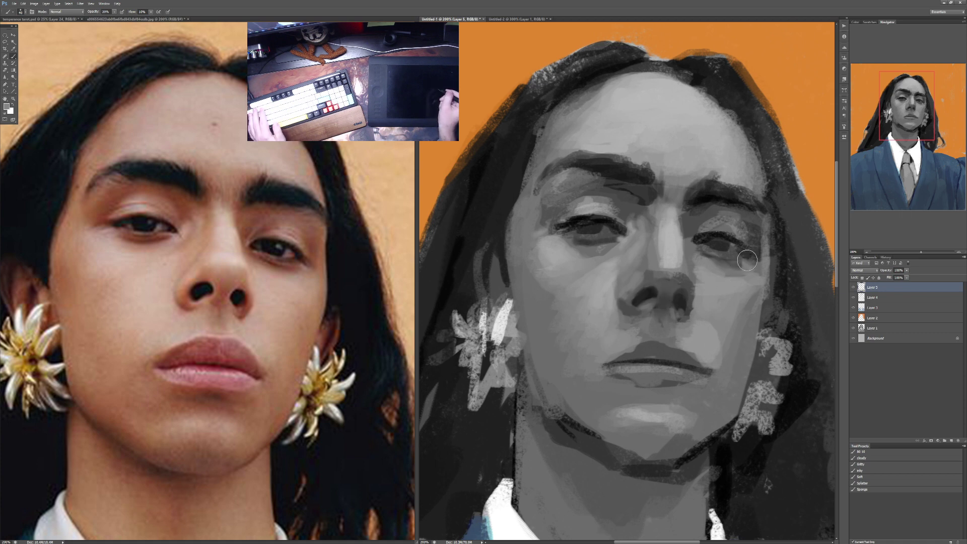
pyautogui.press('3')
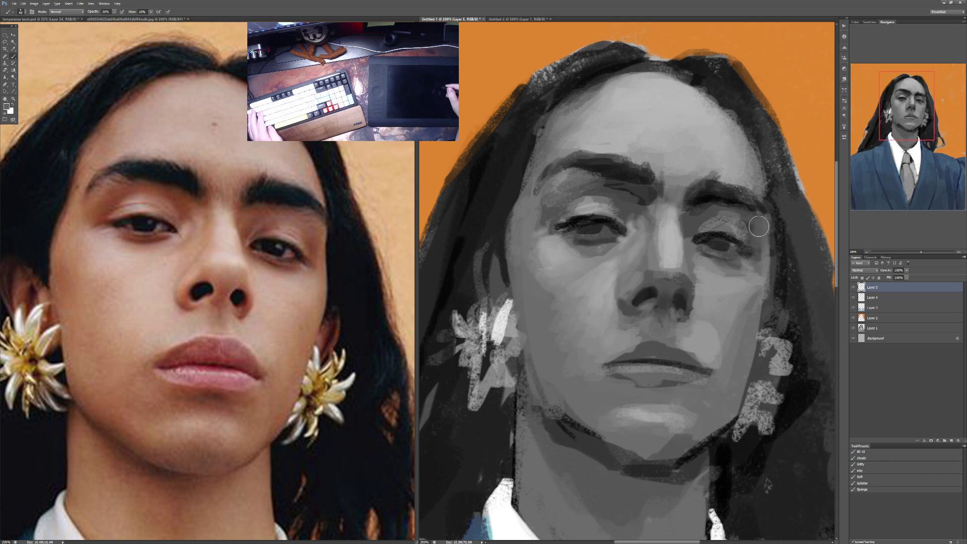
pyautogui.keyDown('alt'); pyautogui.click(746, 212); pyautogui.keyUp('alt')
pyautogui.press('2')
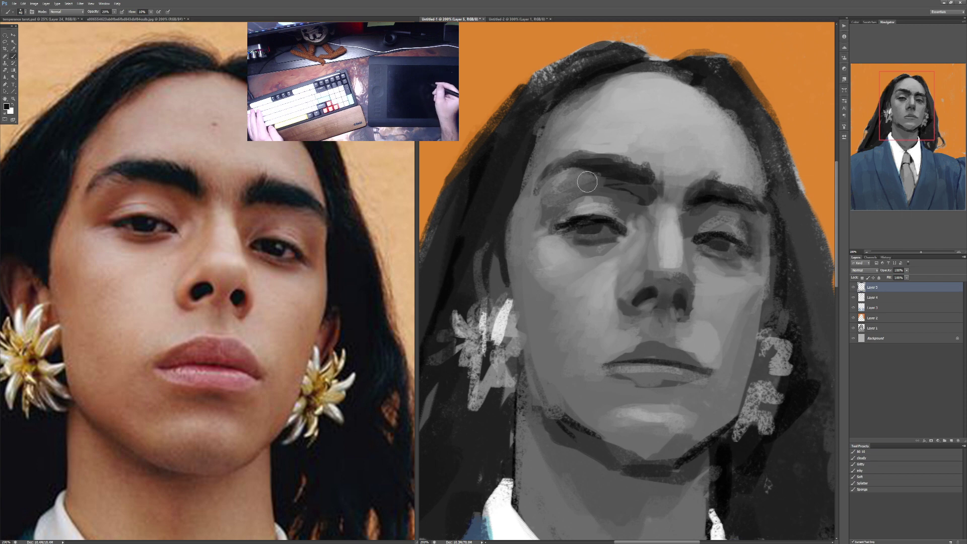
# Step: Brush a faint dark stroke into the left eye socket at about 20–30% opacity
pyautogui.moveTo(562, 215)
pyautogui.mouseDown()
pyautogui.moveTo(573, 198)
pyautogui.moveTo(543, 224)
pyautogui.moveTo(604, 177)
pyautogui.moveTo(597, 165)
pyautogui.moveTo(552, 209)
pyautogui.moveTo(603, 176)
pyautogui.moveTo(547, 192)
pyautogui.moveTo(577, 176)
pyautogui.mouseUp()
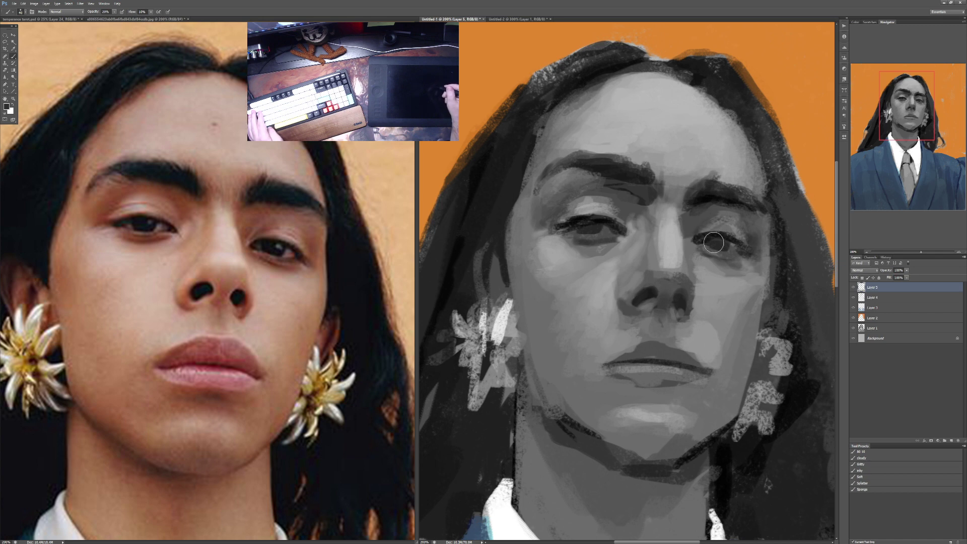
pyautogui.press('3')
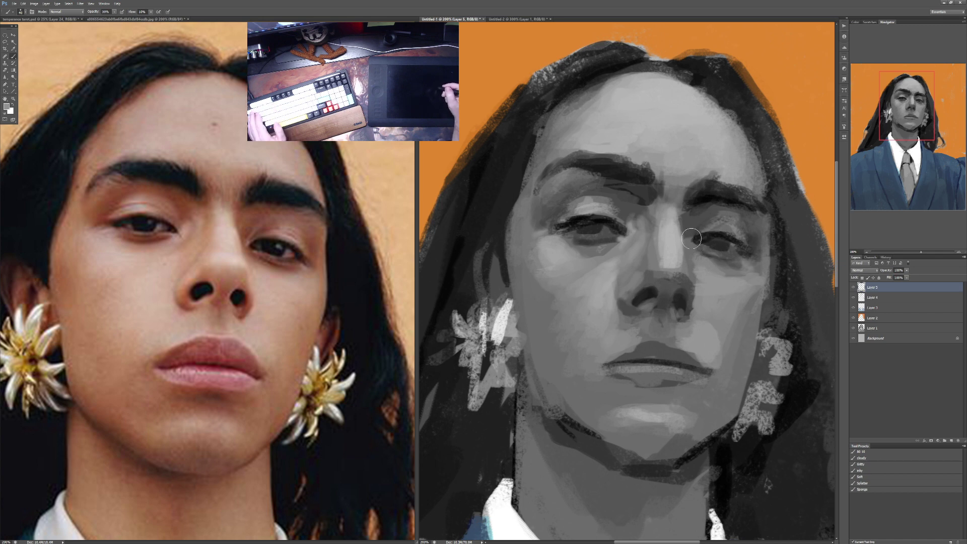
pyautogui.press('2')
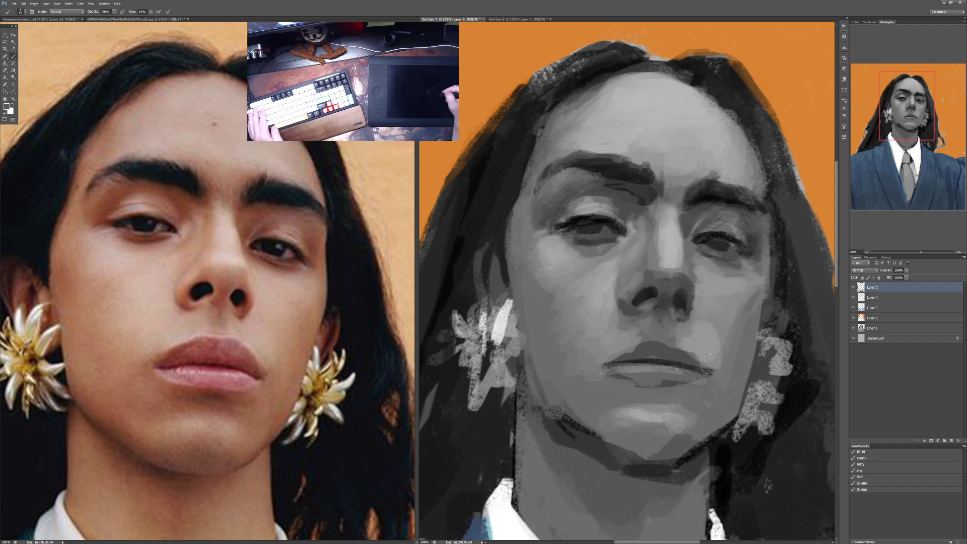
pyautogui.press('3')
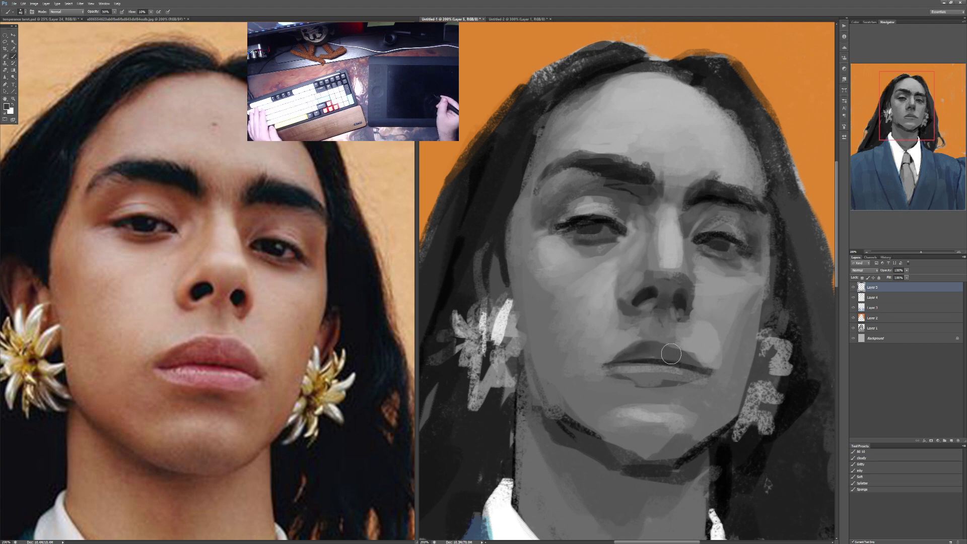
# Step: Darken the upper lip's right side, then paint full-opacity highlights beside the left nostril and cheek
pyautogui.moveTo(670, 346); pyautogui.dragTo(700, 353)
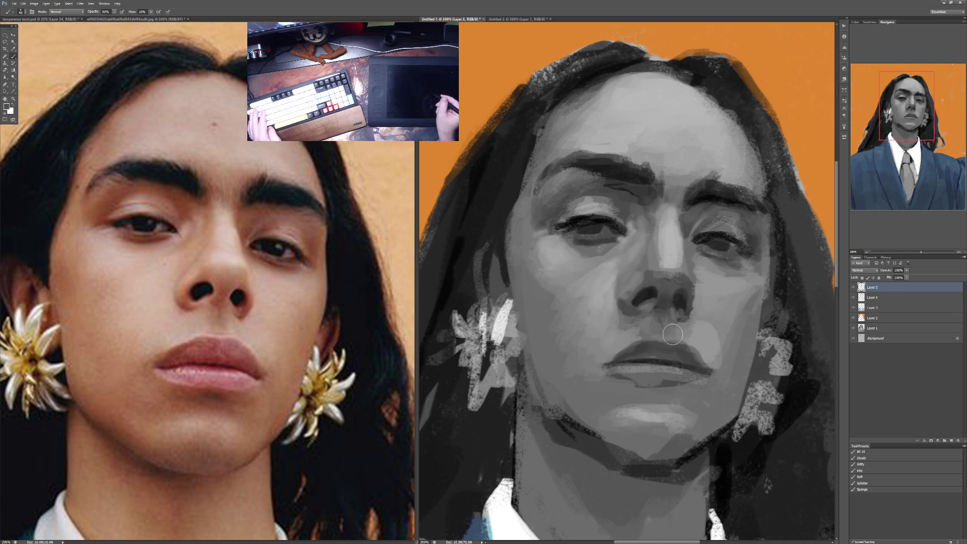
pyautogui.press('4')
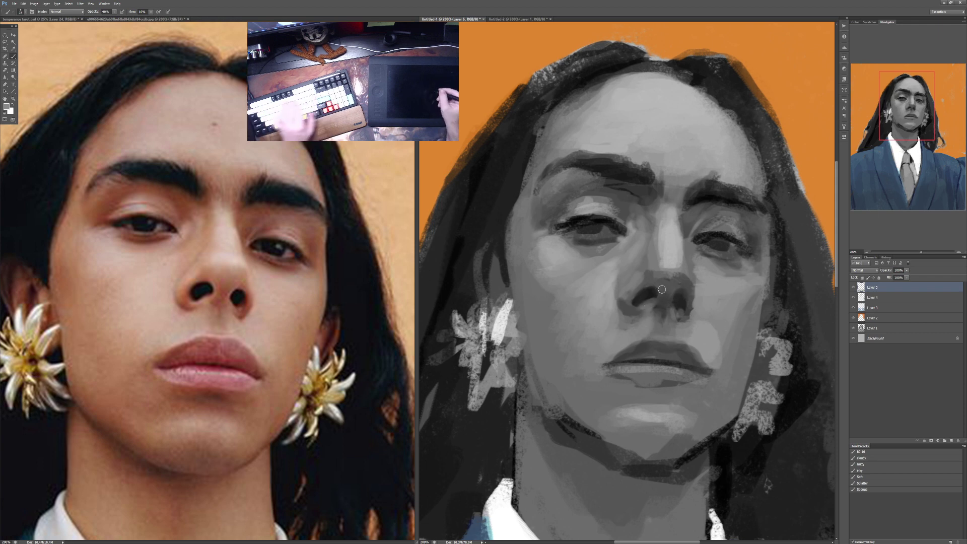
pyautogui.keyDown('alt'); pyautogui.click(634, 292); pyautogui.keyUp('alt')
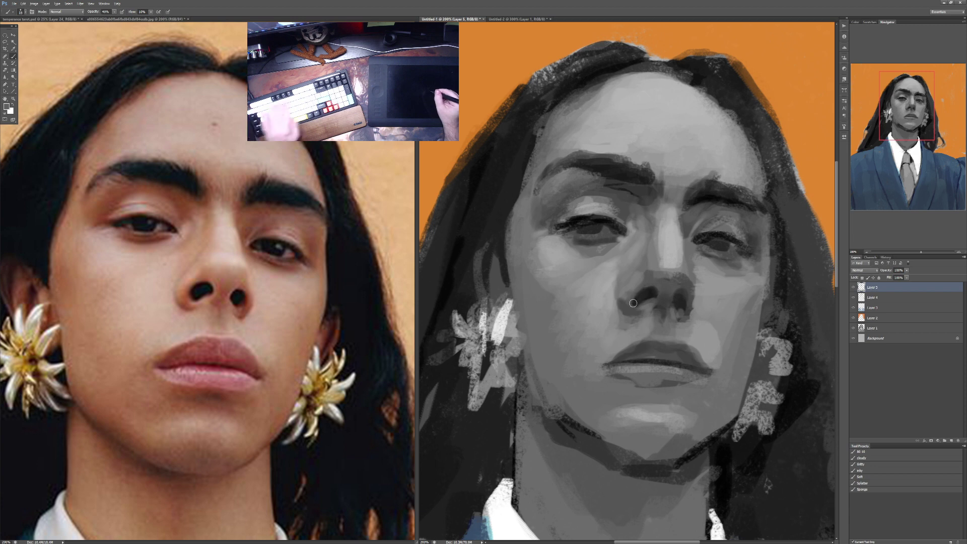
pyautogui.press('0')
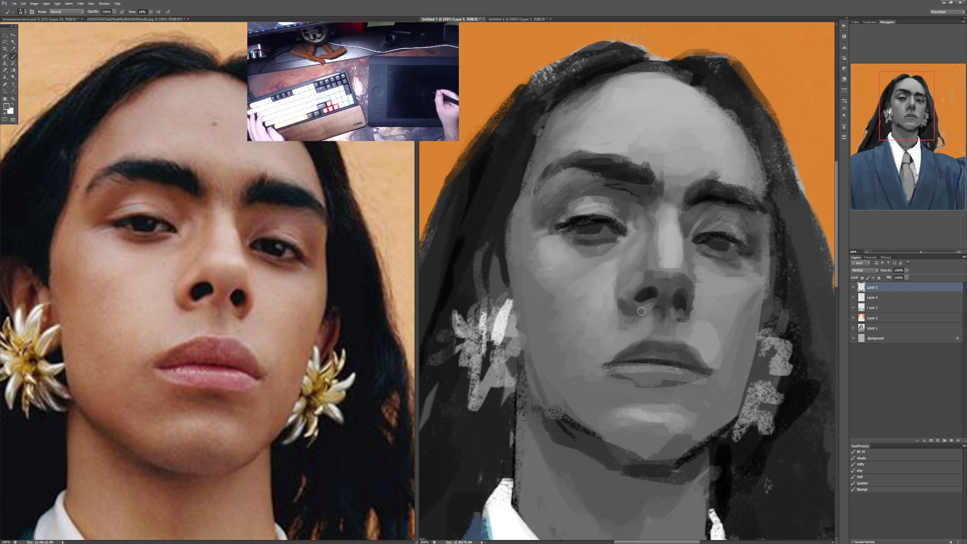
pyautogui.moveTo(618, 298)
pyautogui.mouseDown()
pyautogui.moveTo(636, 314)
pyautogui.moveTo(663, 298)
pyautogui.mouseUp()
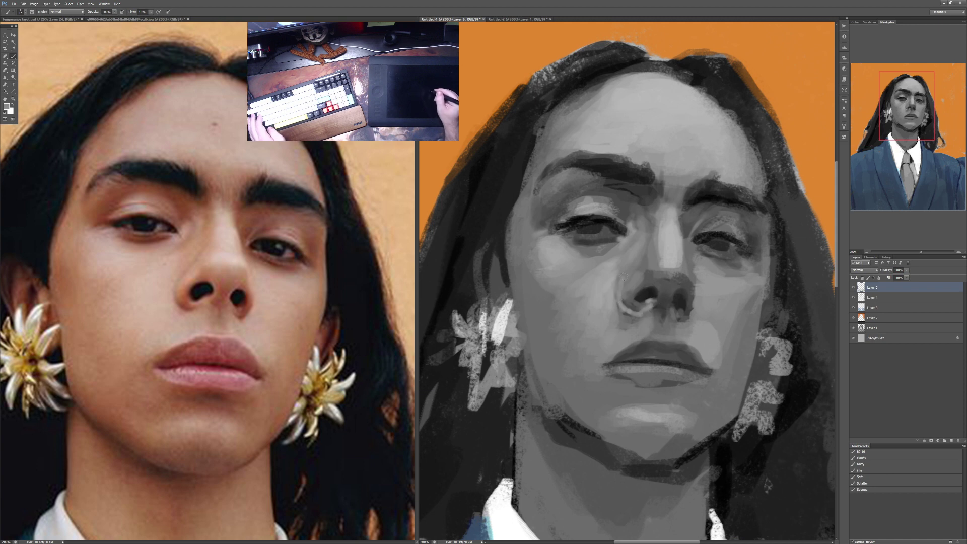
pyautogui.moveTo(612, 276); pyautogui.dragTo(623, 282)
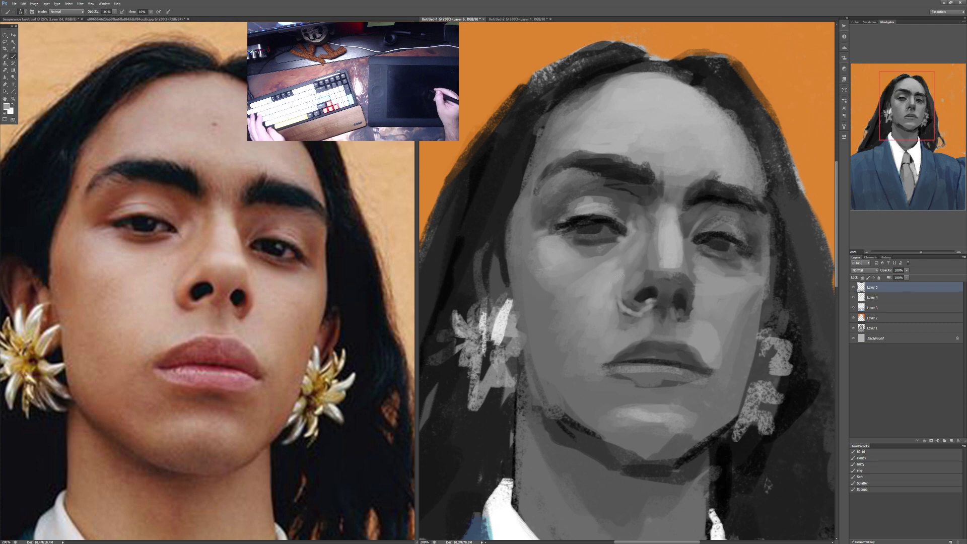
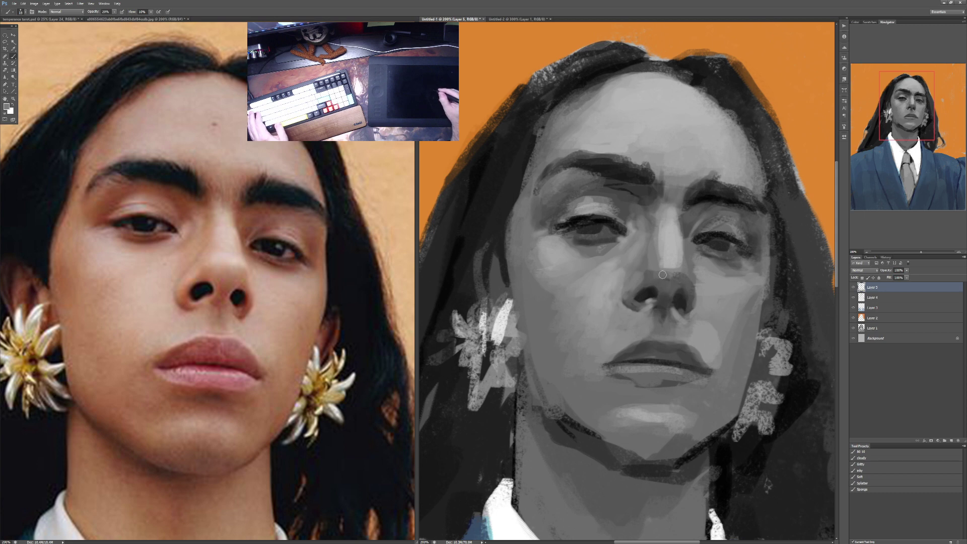
# Step: Sample a darker gray and darken the right eyebrow's shading at 60% opacity
pyautogui.press('4')
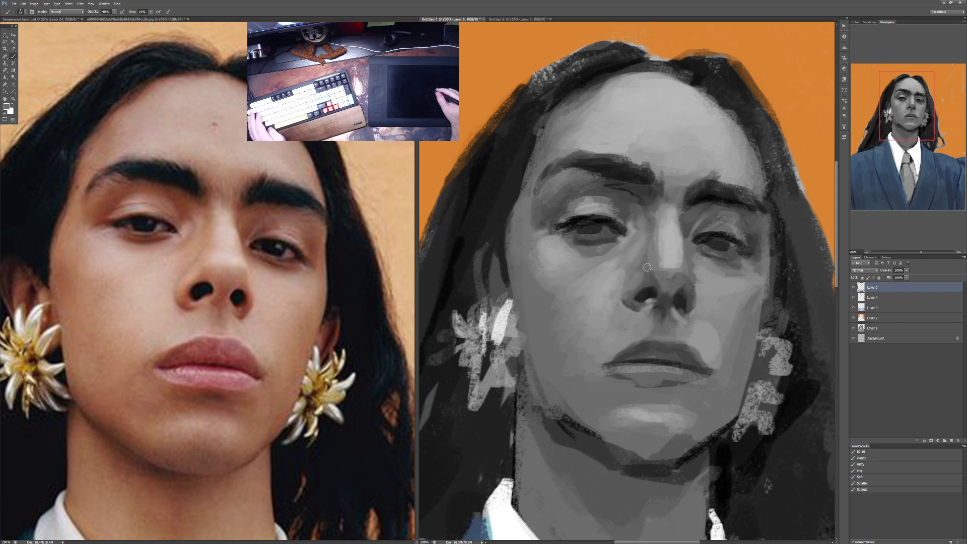
pyautogui.press('6')
pyautogui.keyDown('alt'); pyautogui.click(685, 286); pyautogui.keyUp('alt')
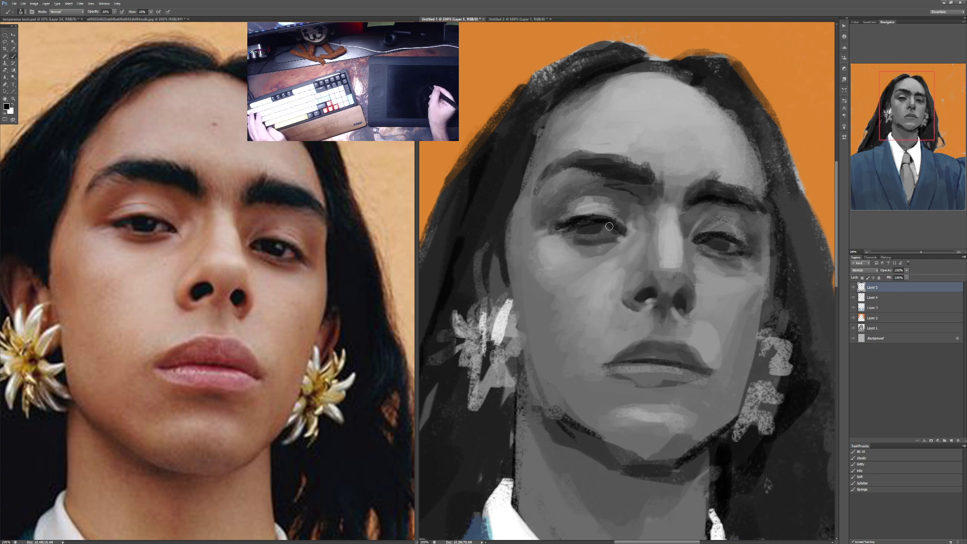
pyautogui.press('7')
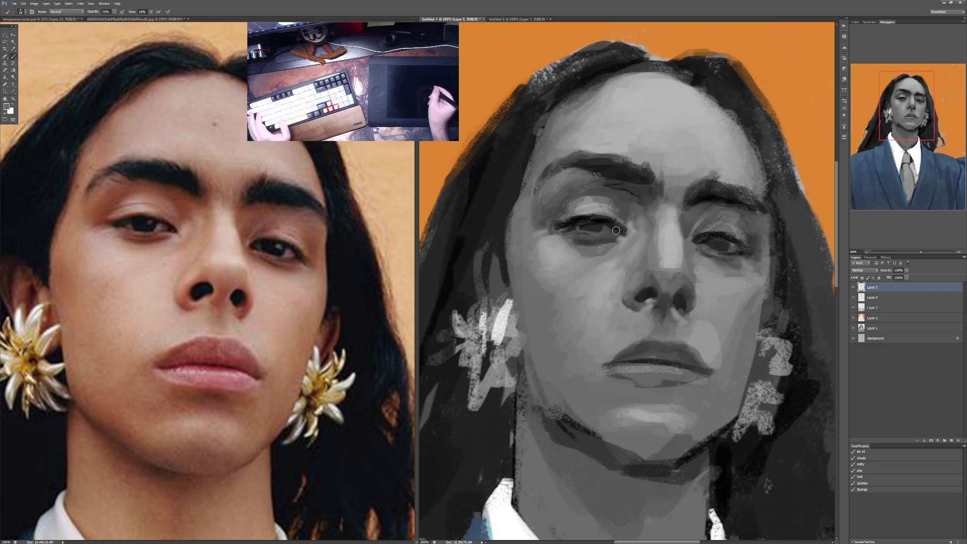
pyautogui.press('3')
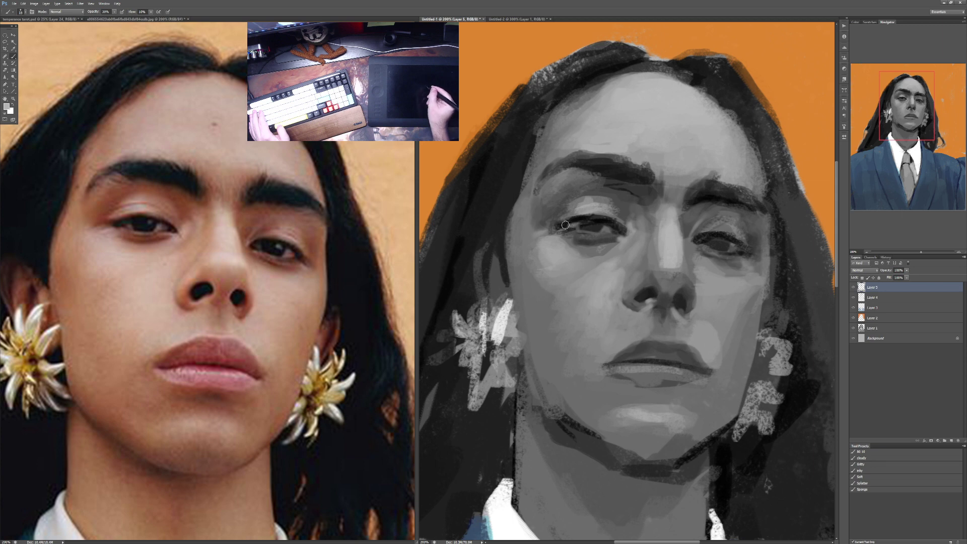
pyautogui.press('4')
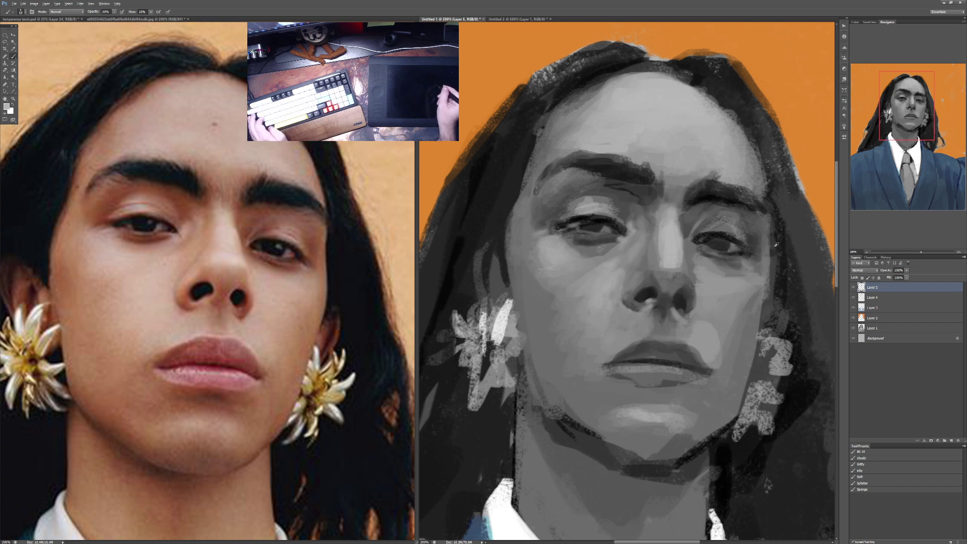
pyautogui.press('6')
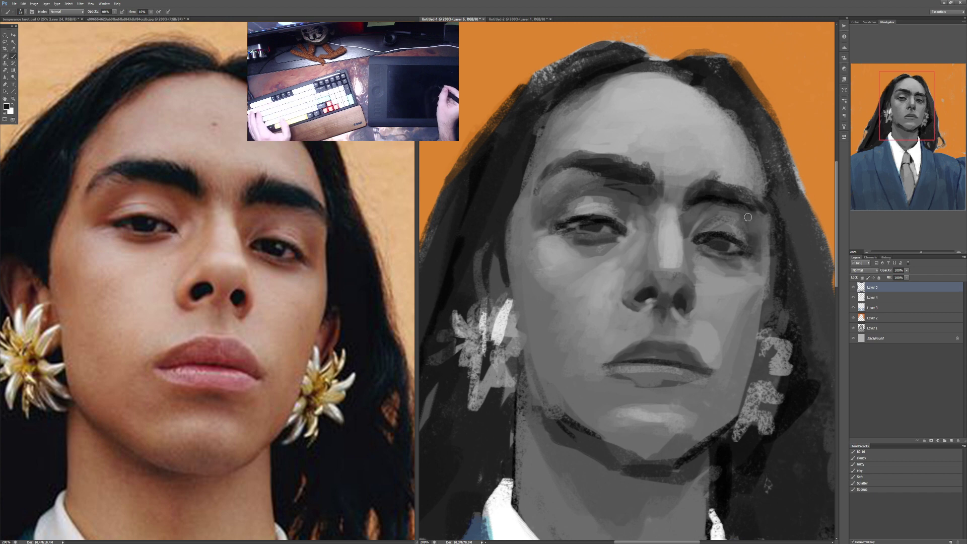
pyautogui.moveTo(735, 194); pyautogui.dragTo(757, 202)
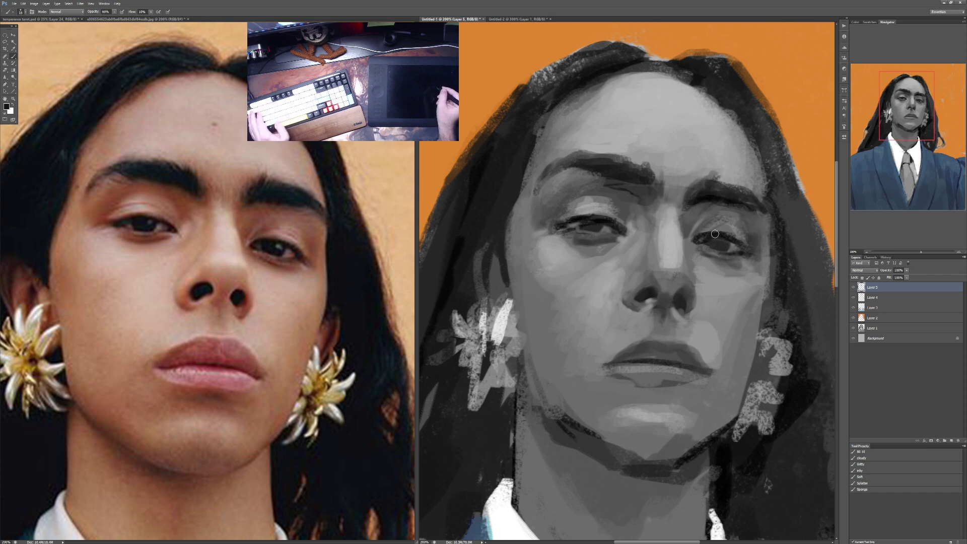
# Step: Add a small dark stroke on the brow at 70% opacity
pyautogui.press('4')
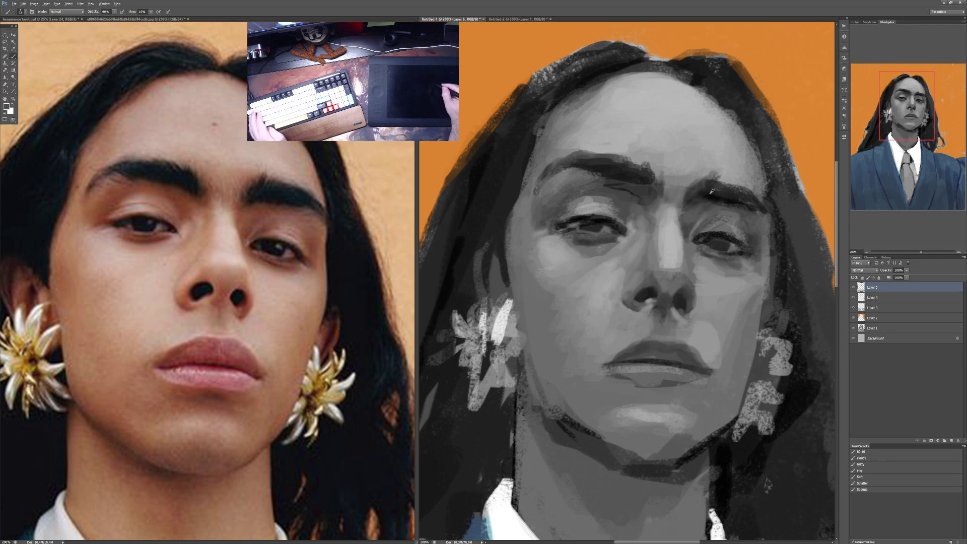
pyautogui.press('7')
pyautogui.moveTo(701, 183); pyautogui.dragTo(709, 174)
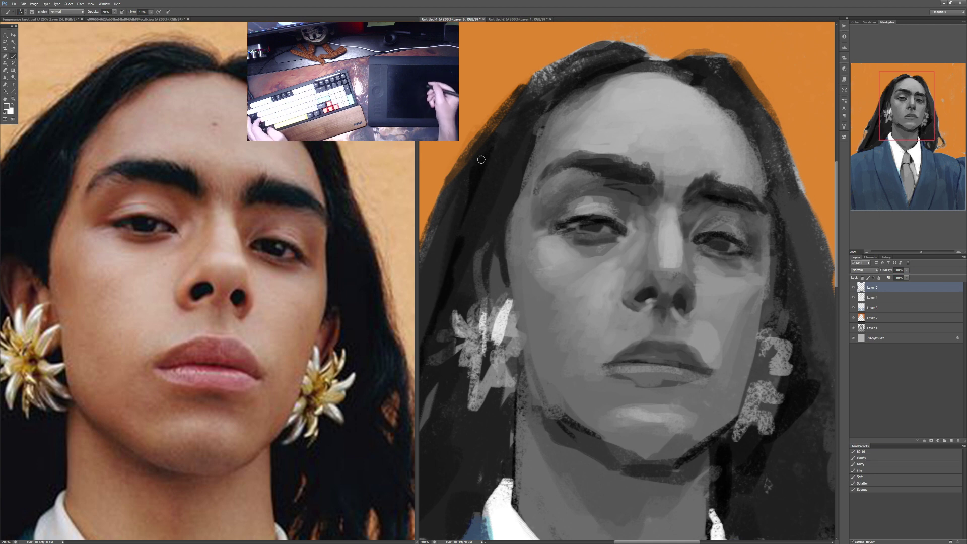
pyautogui.keyDown('alt'); pyautogui.click(429, 87); pyautogui.keyUp('alt')
pyautogui.moveTo(617, 86); pyautogui.dragTo(542, 163)
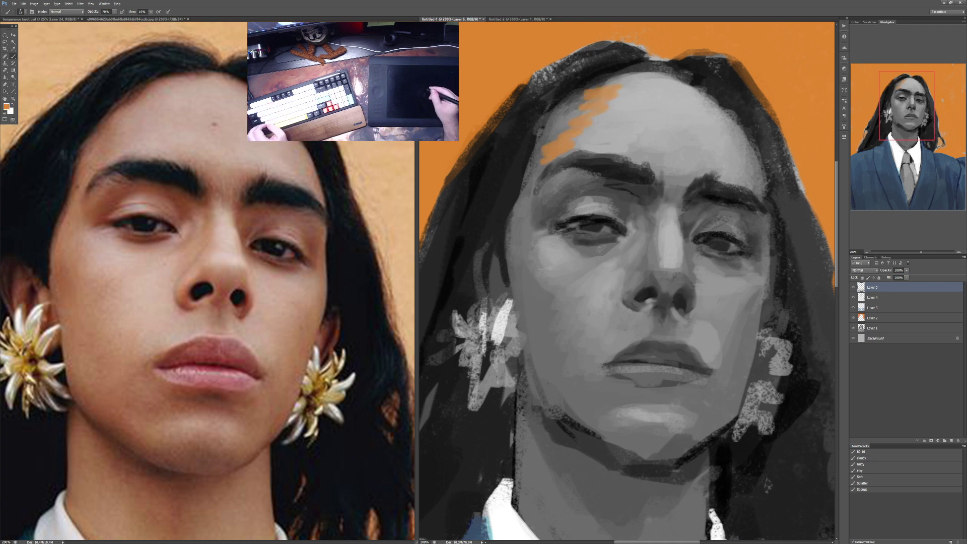
pyautogui.moveTo(540, 232)
pyautogui.mouseDown()
pyautogui.moveTo(530, 263)
pyautogui.moveTo(552, 275)
pyautogui.moveTo(553, 292)
pyautogui.moveTo(604, 263)
pyautogui.moveTo(569, 292)
pyautogui.moveTo(558, 322)
pyautogui.moveTo(583, 317)
pyautogui.moveTo(582, 364)
pyautogui.moveTo(602, 375)
pyautogui.mouseUp()
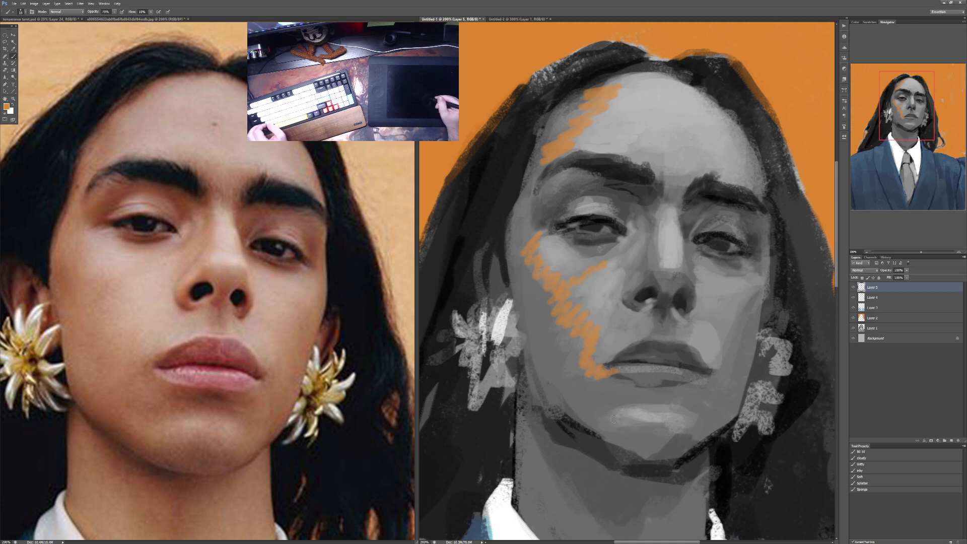
pyautogui.moveTo(678, 420); pyautogui.dragTo(703, 444)
pyautogui.moveTo(726, 346); pyautogui.dragTo(746, 304)
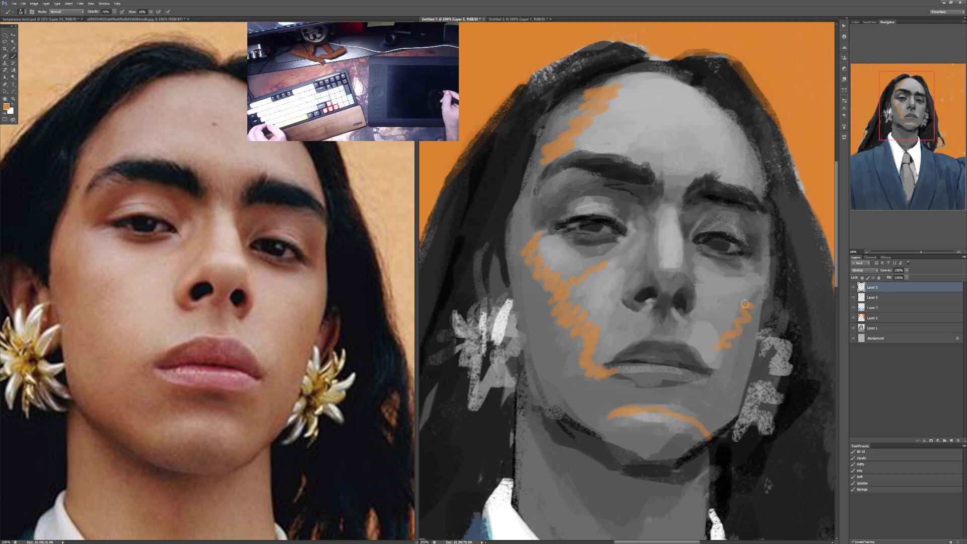
pyautogui.hotkey('ctrl', 'alt', 'z')
pyautogui.hotkey('ctrl', 'alt', 'z')
pyautogui.hotkey('ctrl', 'alt', 'z')
pyautogui.hotkey('ctrl', 'alt', 'z')
pyautogui.hotkey('ctrl', 'alt', 'z')
pyautogui.hotkey('ctrl', 'alt', 'z')
pyautogui.hotkey('ctrl', 'alt', 'z')
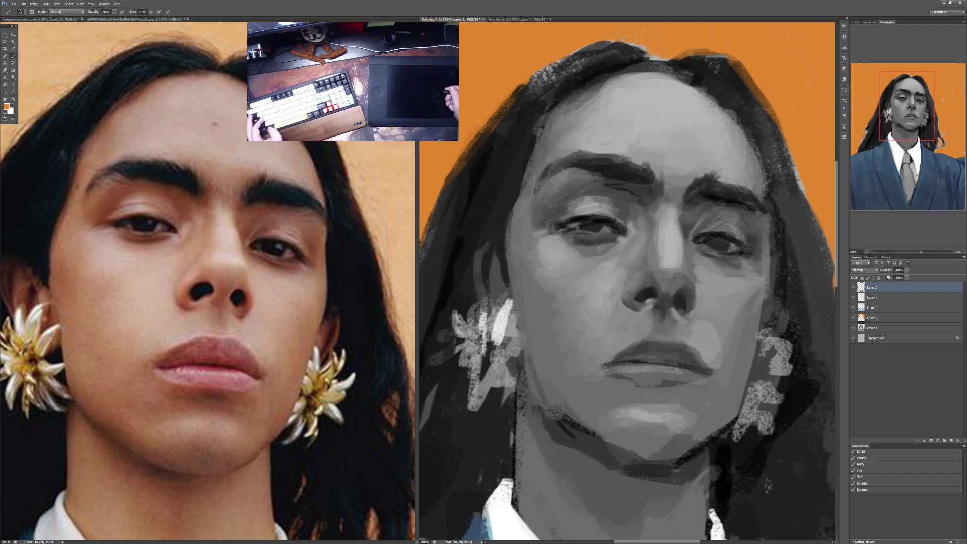
pyautogui.press(']')
pyautogui.press(']')
pyautogui.press(']')
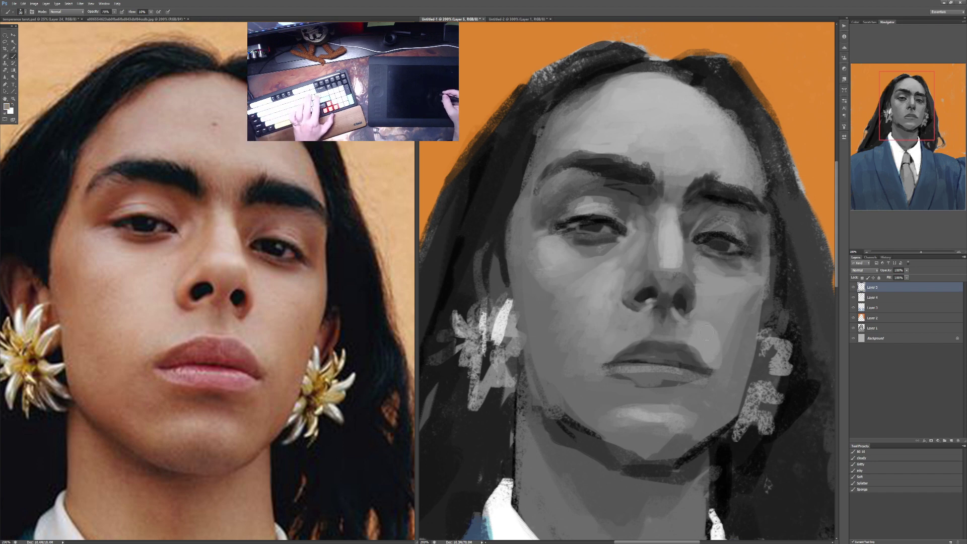
# Step: Sample several jaw grays and repaint the chin and jaw tones at 80% opacity
pyautogui.press('4')
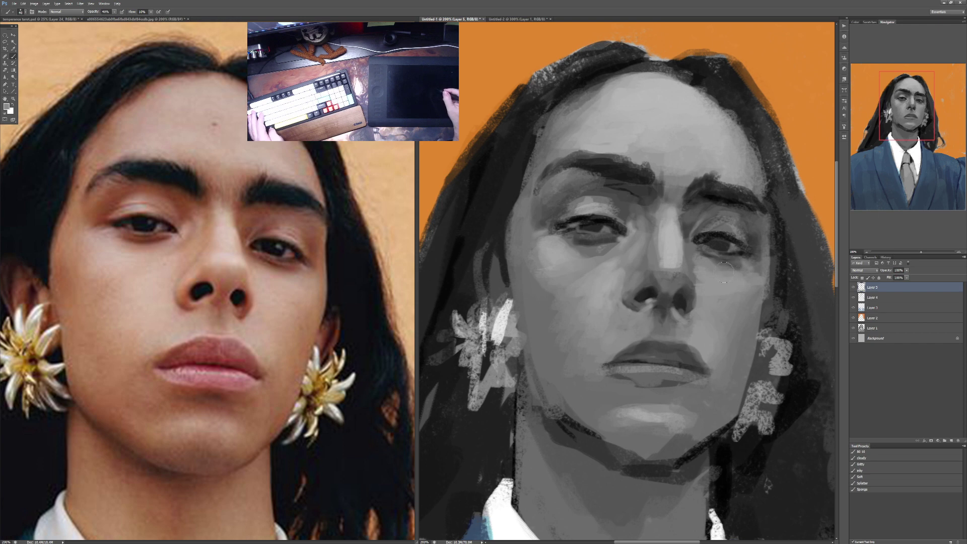
pyautogui.press('3')
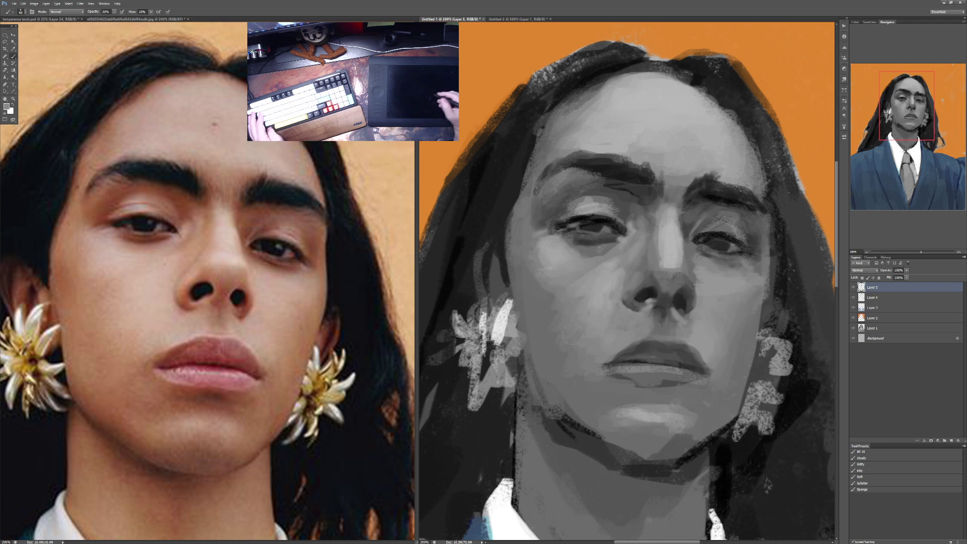
pyautogui.press('6')
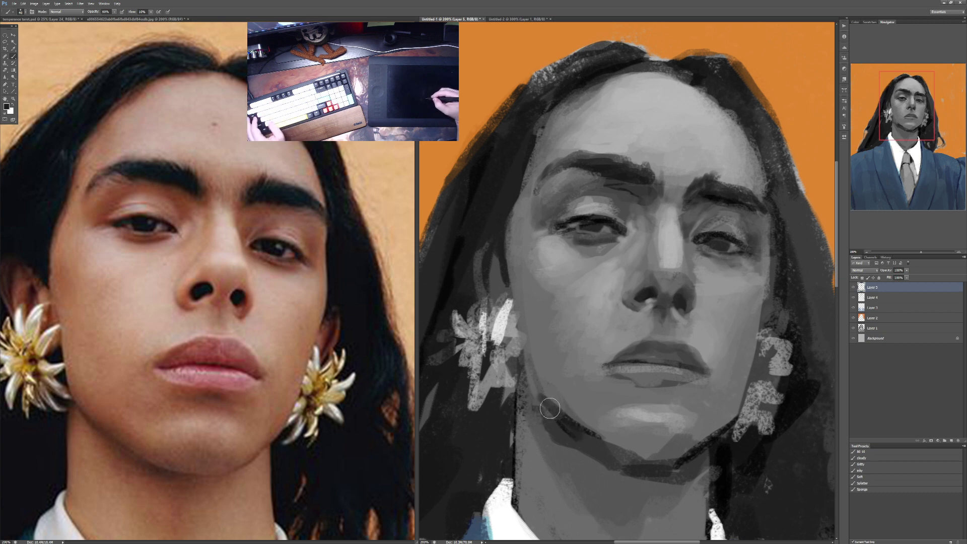
pyautogui.press('7')
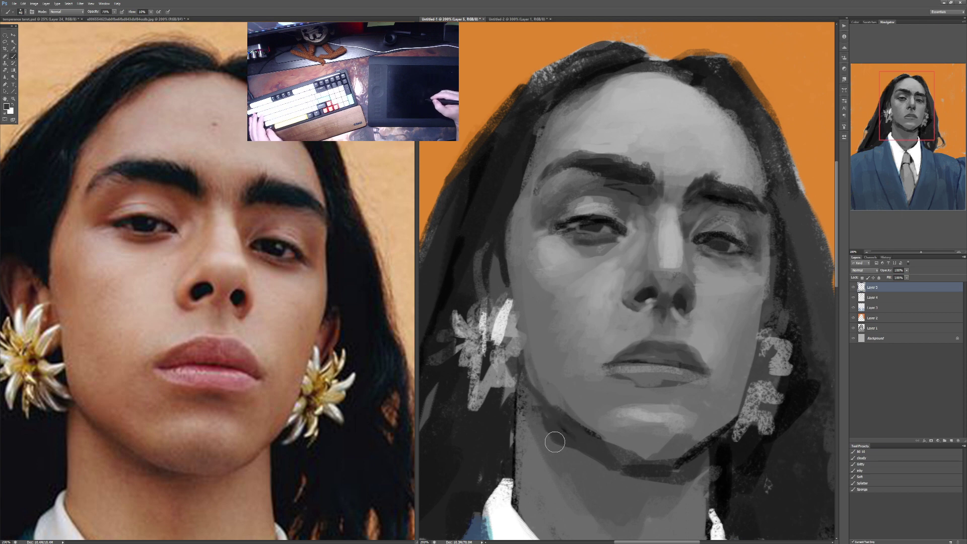
pyautogui.keyDown('alt'); pyautogui.click(538, 429); pyautogui.keyUp('alt')
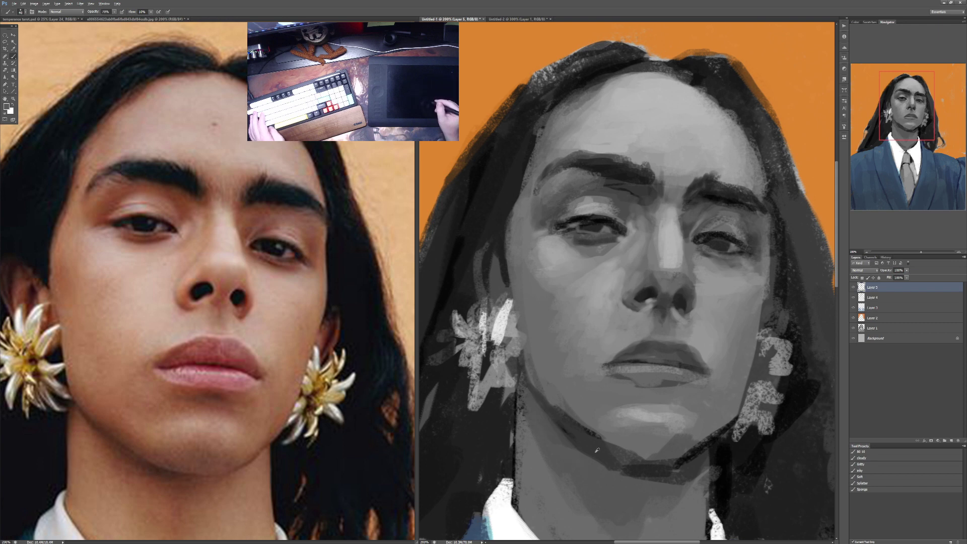
pyautogui.keyDown('alt'); pyautogui.click(567, 433); pyautogui.keyUp('alt')
pyautogui.press('3')
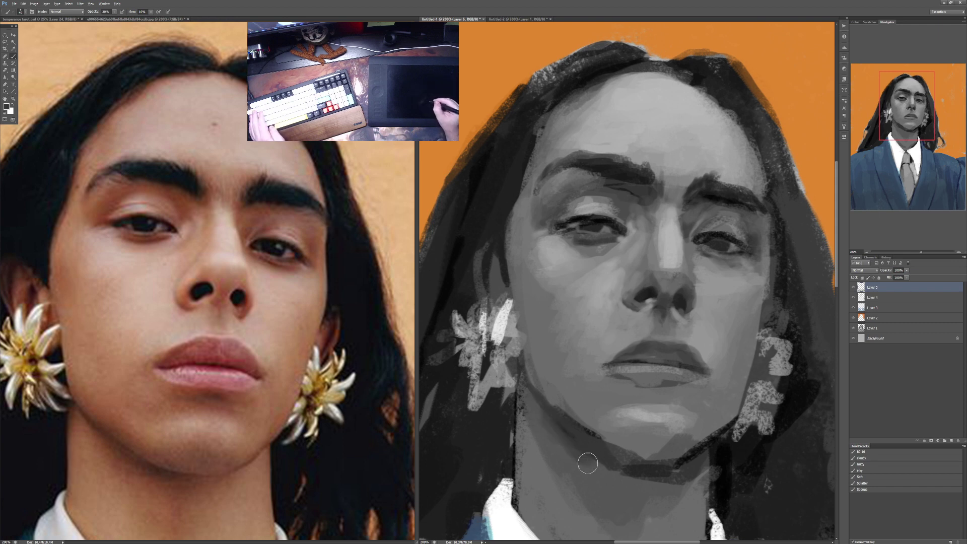
pyautogui.keyDown('alt'); pyautogui.click(628, 442); pyautogui.keyUp('alt')
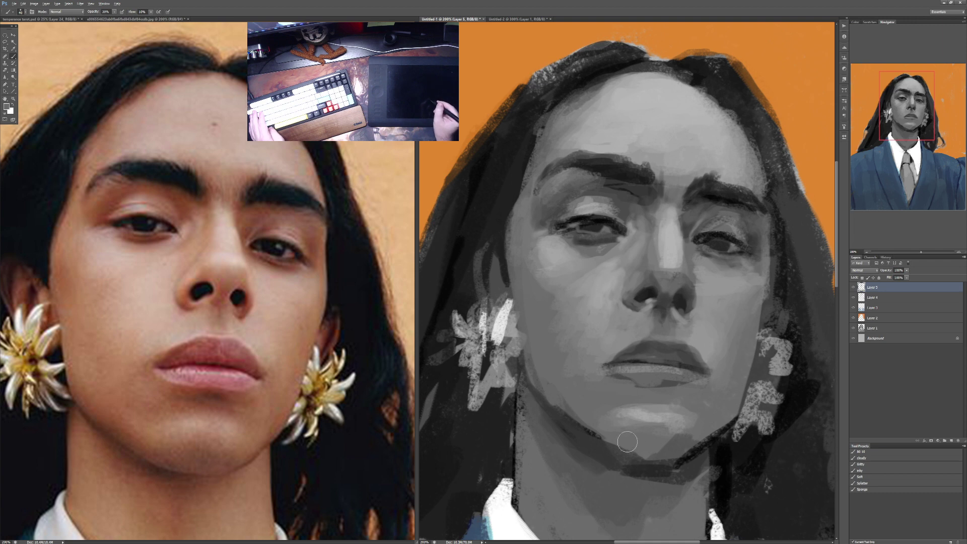
pyautogui.press('8')
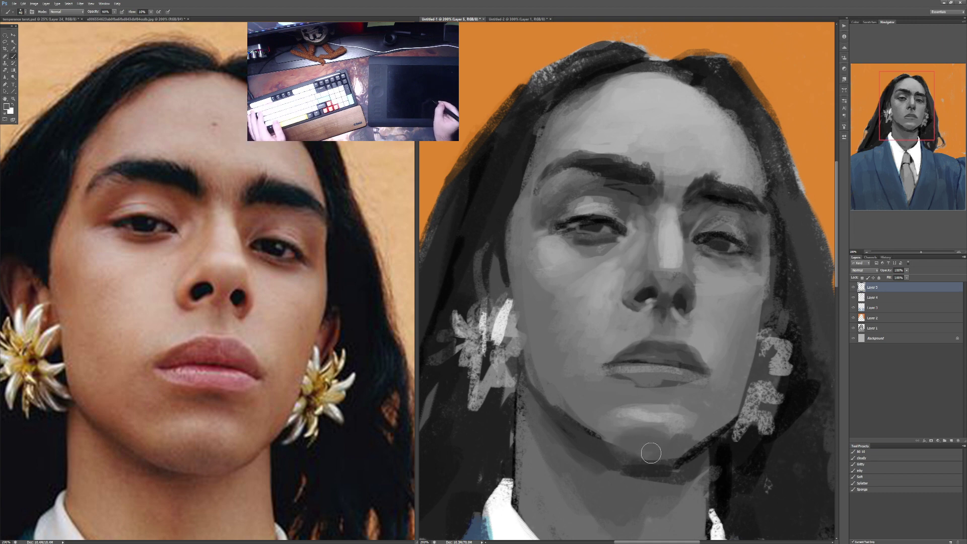
pyautogui.moveTo(651, 453)
pyautogui.mouseDown()
pyautogui.moveTo(633, 449)
pyautogui.moveTo(669, 418)
pyautogui.mouseUp()
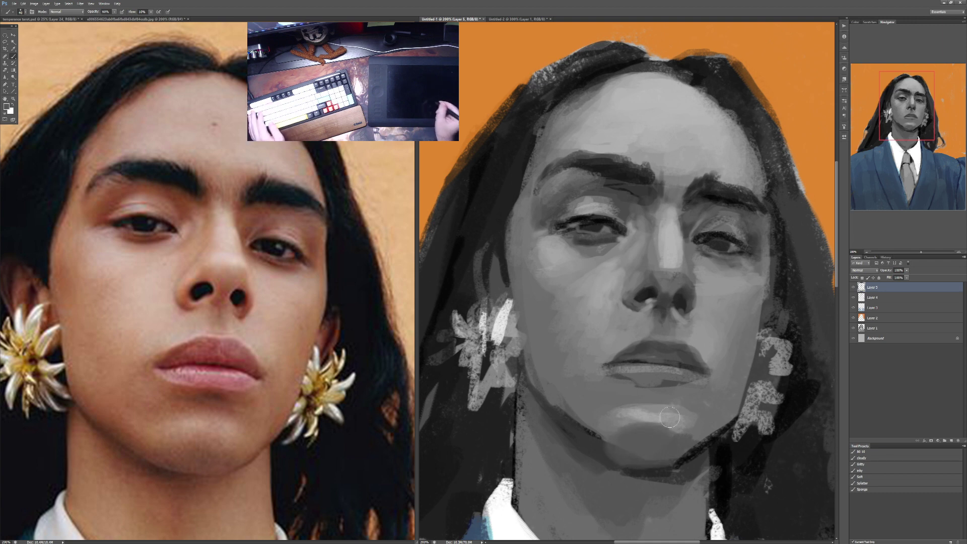
# Step: Repaint the jaw at 30% opacity and softly shade the left jaw and chin shadow
pyautogui.keyDown('alt'); pyautogui.click(633, 417); pyautogui.keyUp('alt')
pyautogui.press('3')
pyautogui.moveTo(617, 434)
pyautogui.mouseDown()
pyautogui.moveTo(669, 427)
pyautogui.moveTo(636, 425)
pyautogui.moveTo(716, 444)
pyautogui.mouseUp()
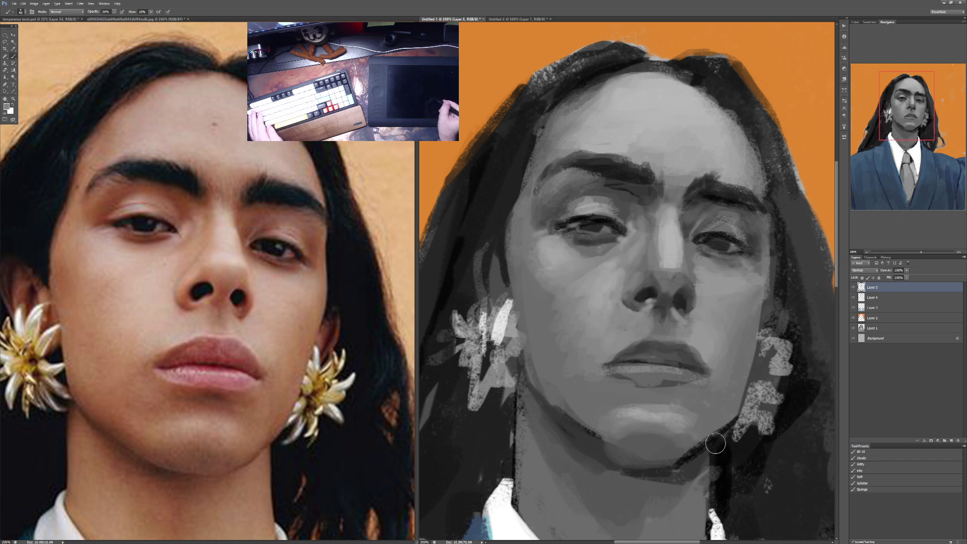
pyautogui.keyDown('alt'); pyautogui.click(574, 411); pyautogui.keyUp('alt')
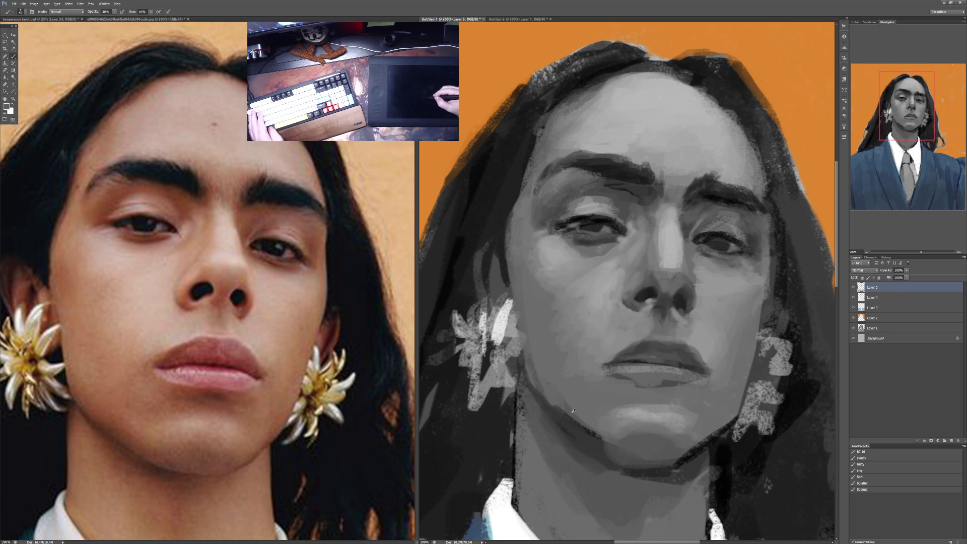
pyautogui.moveTo(574, 410)
pyautogui.mouseDown()
pyautogui.moveTo(586, 430)
pyautogui.moveTo(548, 406)
pyautogui.moveTo(595, 436)
pyautogui.moveTo(548, 400)
pyautogui.moveTo(585, 422)
pyautogui.moveTo(570, 401)
pyautogui.moveTo(588, 419)
pyautogui.moveTo(583, 404)
pyautogui.moveTo(589, 417)
pyautogui.moveTo(533, 367)
pyautogui.moveTo(555, 391)
pyautogui.moveTo(603, 398)
pyautogui.mouseUp()
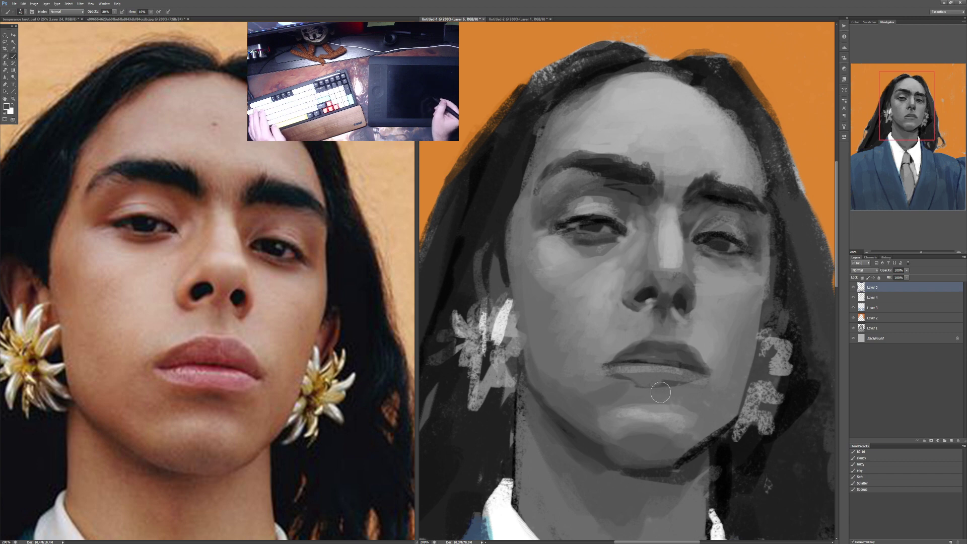
# Step: Sample a dark tone and a lighter chin skin tone for subtle 10–20% opacity shading
pyautogui.press('4')
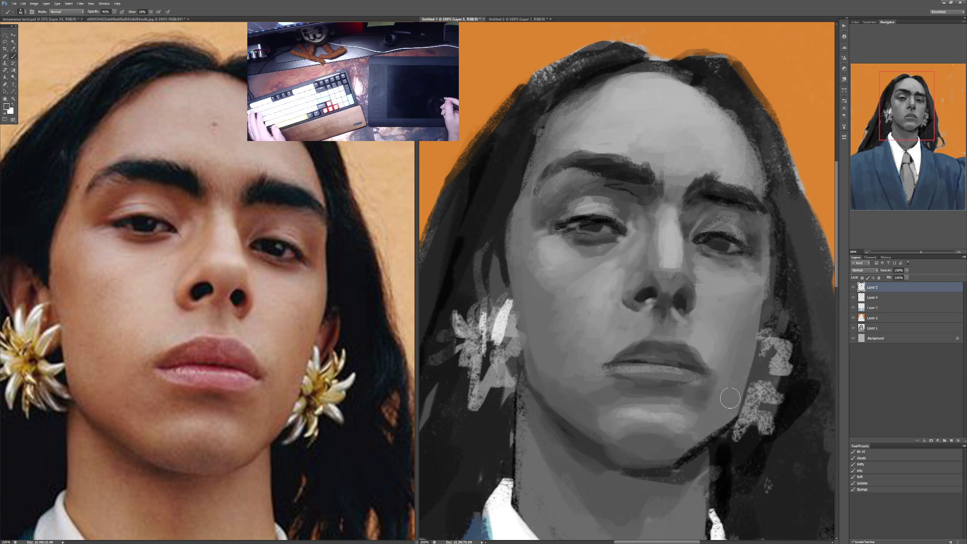
pyautogui.press('5')
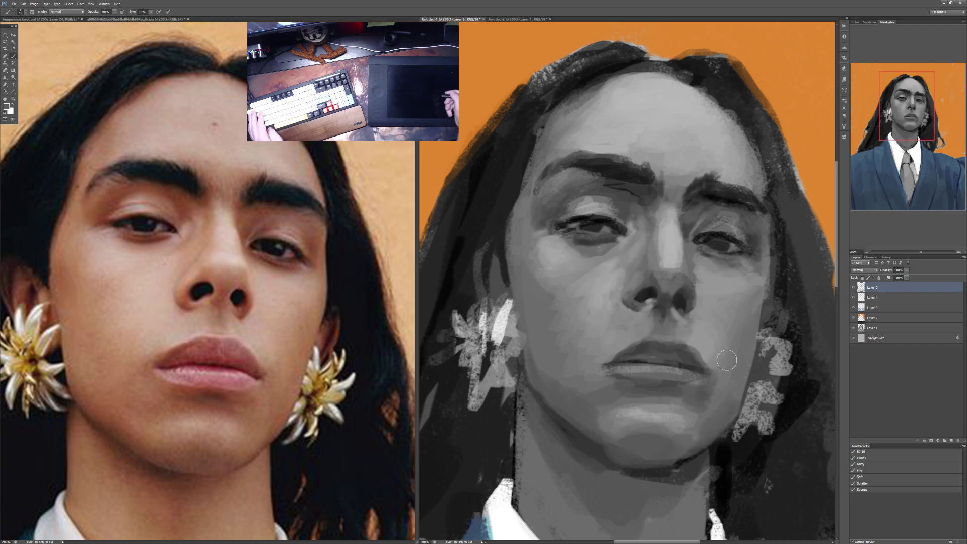
pyautogui.press('1')
pyautogui.keyDown('alt'); pyautogui.click(731, 444); pyautogui.keyUp('alt')
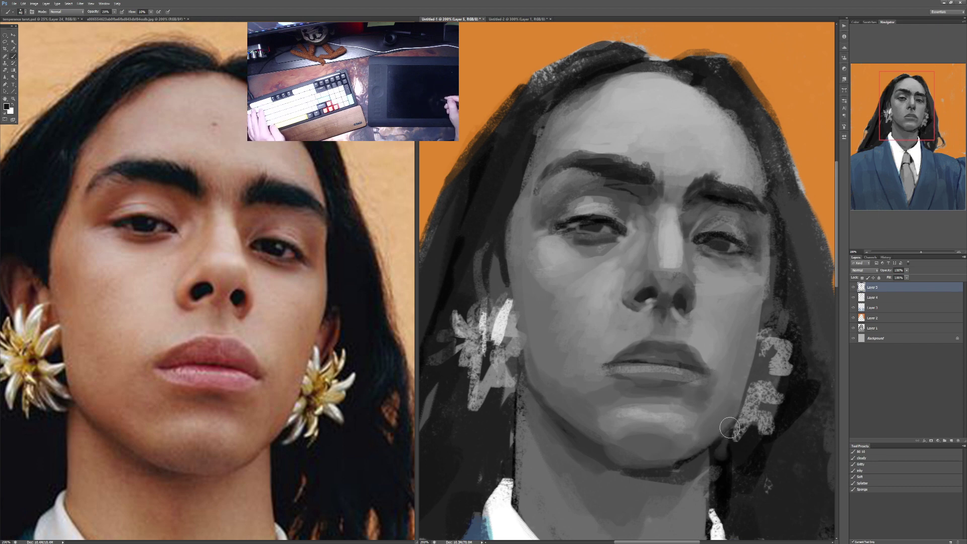
pyautogui.press('2')
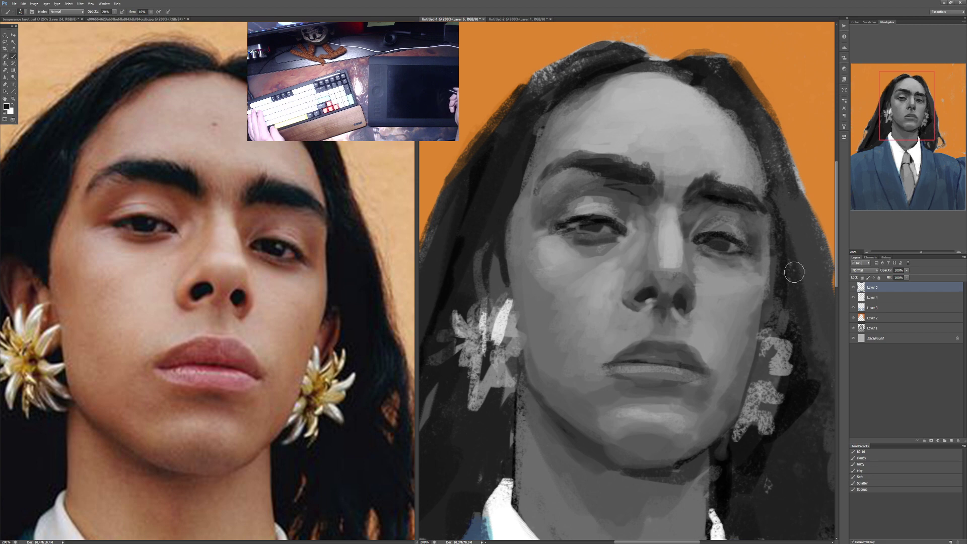
pyautogui.keyDown('alt'); pyautogui.click(729, 386); pyautogui.keyUp('alt')
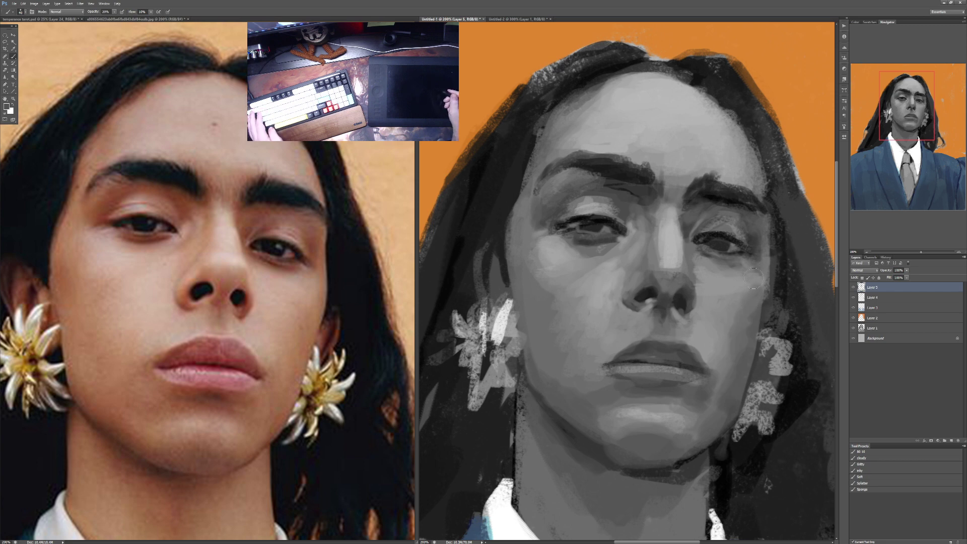
# Step: Sample brow and nose-bridge tones for soft shading, ending at 60% opacity
pyautogui.keyDown('alt'); pyautogui.click(773, 192); pyautogui.keyUp('alt')
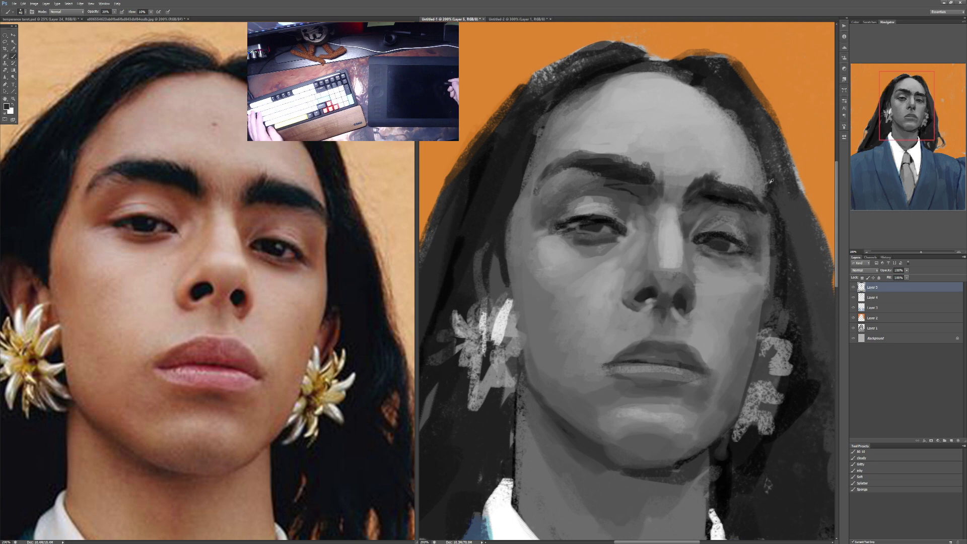
pyautogui.keyDown('alt'); pyautogui.click(766, 189); pyautogui.keyUp('alt')
pyautogui.press('2')
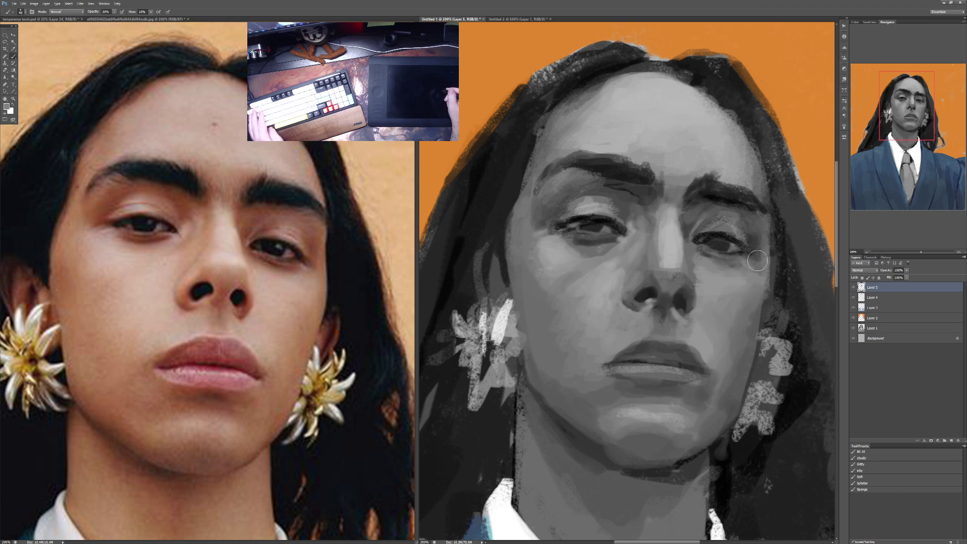
pyautogui.keyDown('alt'); pyautogui.click(678, 257); pyautogui.keyUp('alt')
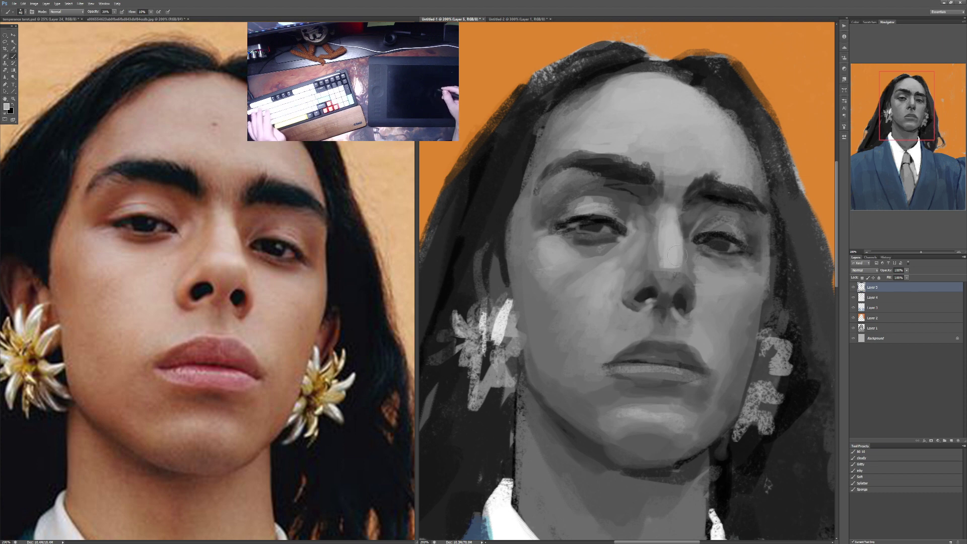
pyautogui.press('6')
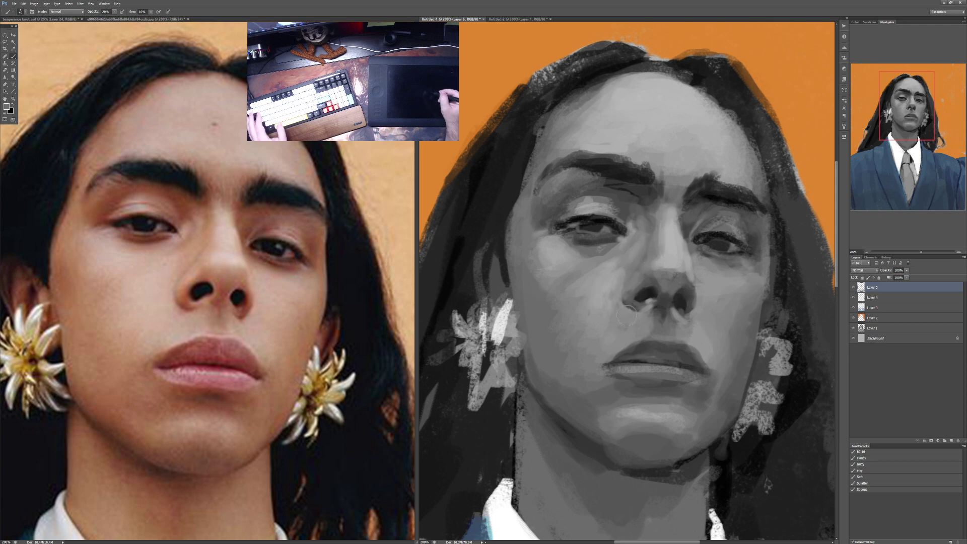
# Step: Bring the reference photo's chin and collar into view and set opacity to 80%
pyautogui.scroll(-2, 625, 297)
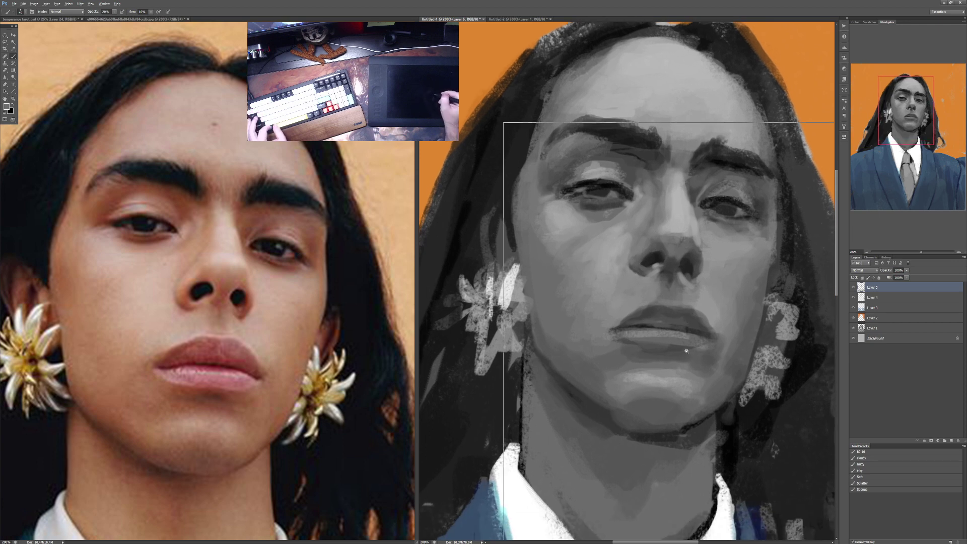
pyautogui.scroll(2, 687, 409)
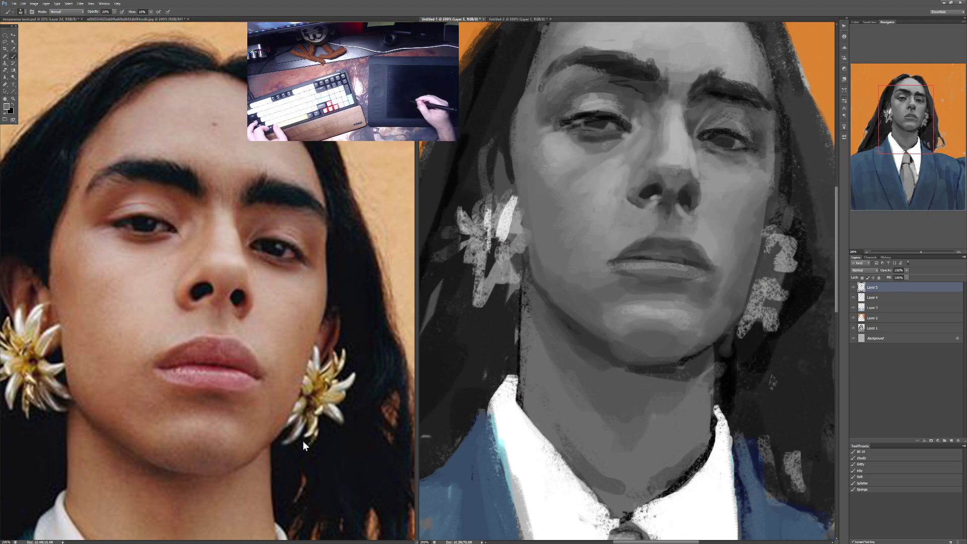
pyautogui.click(303, 440)
pyautogui.moveTo(287, 436); pyautogui.dragTo(283, 350)
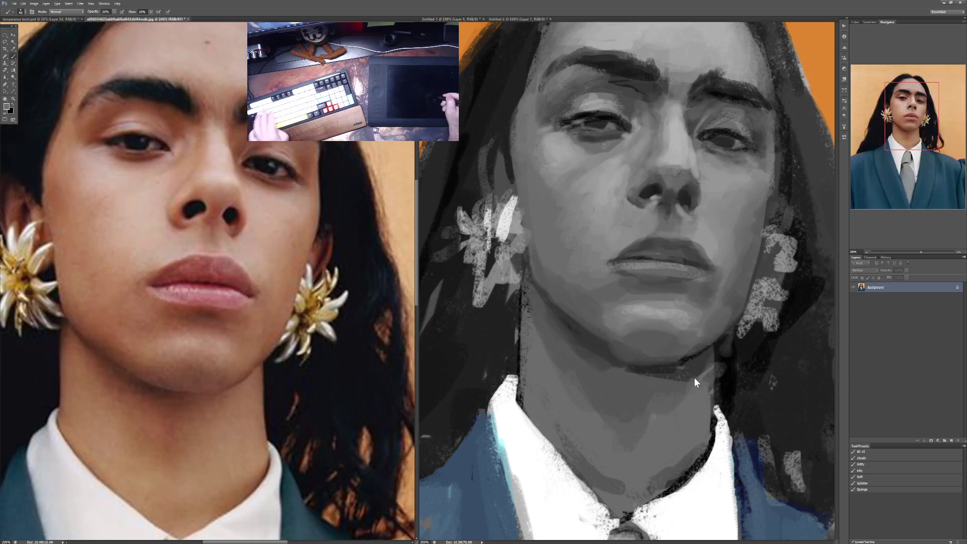
pyautogui.press('8')
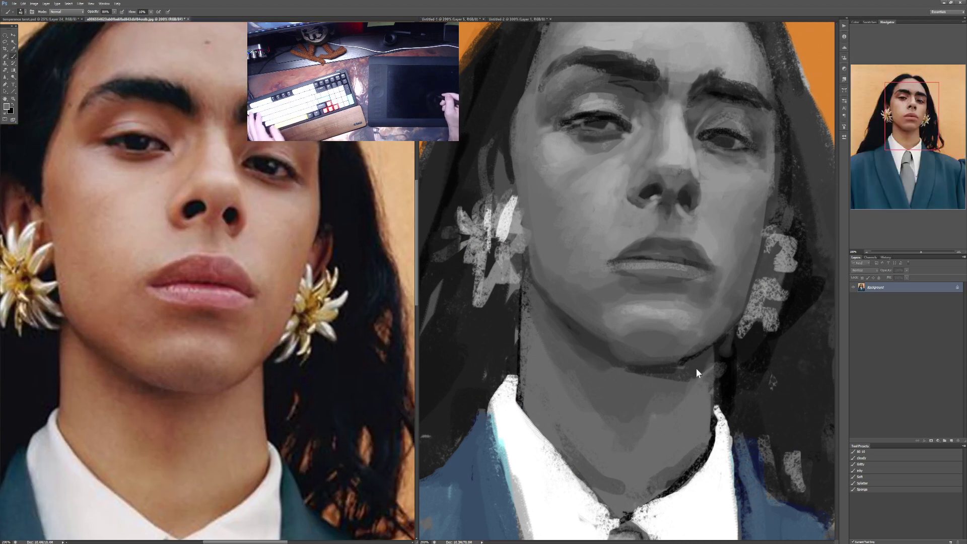
# Step: Back in Untitled-1, paint grey then black strokes over the jaw and neck shadow
pyautogui.click(701, 362)
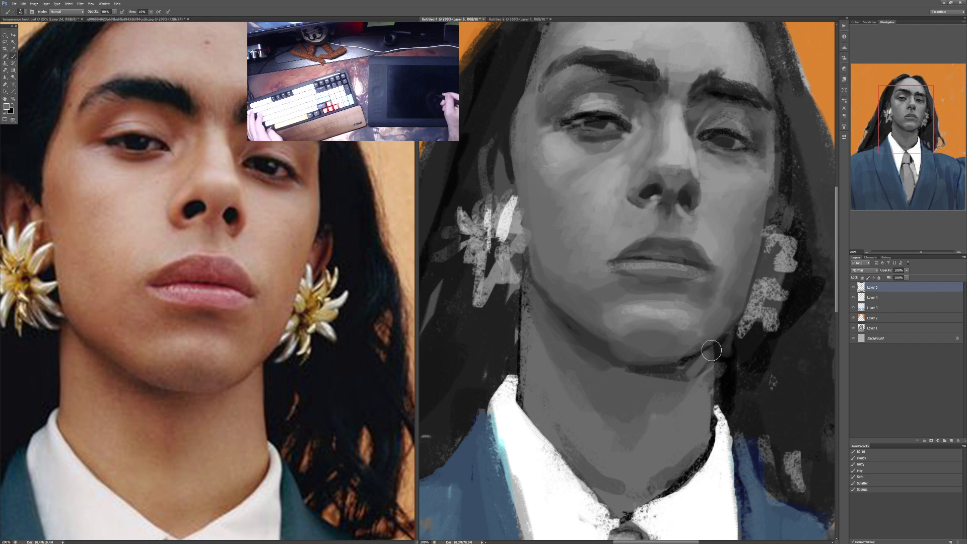
pyautogui.moveTo(711, 350); pyautogui.dragTo(703, 383)
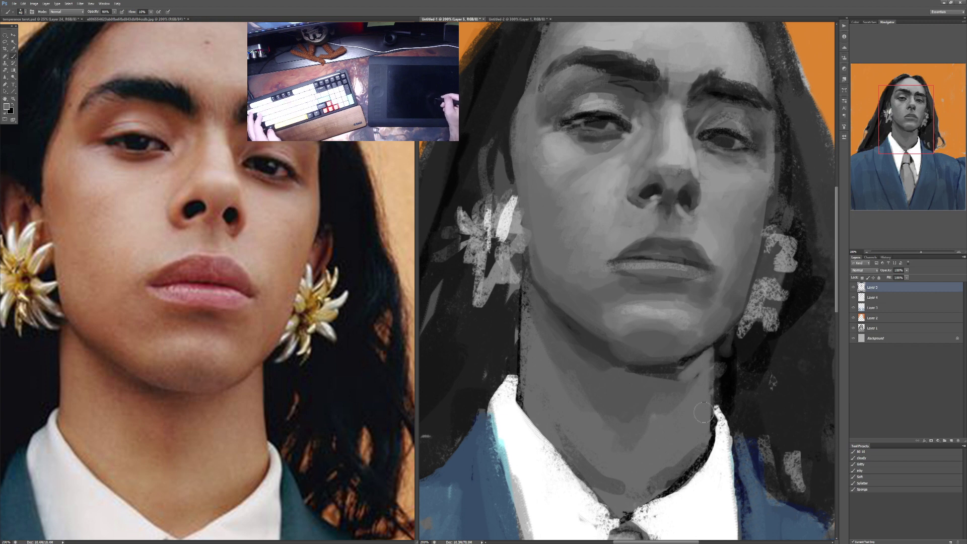
pyautogui.keyDown('alt'); pyautogui.click(724, 382); pyautogui.keyUp('alt')
pyautogui.moveTo(717, 348)
pyautogui.mouseDown()
pyautogui.moveTo(715, 412)
pyautogui.moveTo(690, 383)
pyautogui.moveTo(677, 395)
pyautogui.moveTo(674, 378)
pyautogui.moveTo(703, 356)
pyautogui.moveTo(676, 376)
pyautogui.moveTo(681, 387)
pyautogui.moveTo(676, 377)
pyautogui.moveTo(687, 377)
pyautogui.moveTo(661, 386)
pyautogui.moveTo(676, 364)
pyautogui.moveTo(596, 372)
pyautogui.moveTo(658, 386)
pyautogui.moveTo(682, 362)
pyautogui.moveTo(655, 405)
pyautogui.moveTo(679, 367)
pyautogui.moveTo(657, 397)
pyautogui.moveTo(610, 357)
pyautogui.mouseUp()
pyautogui.keyDown('alt'); pyautogui.click(688, 385); pyautogui.keyUp('alt')
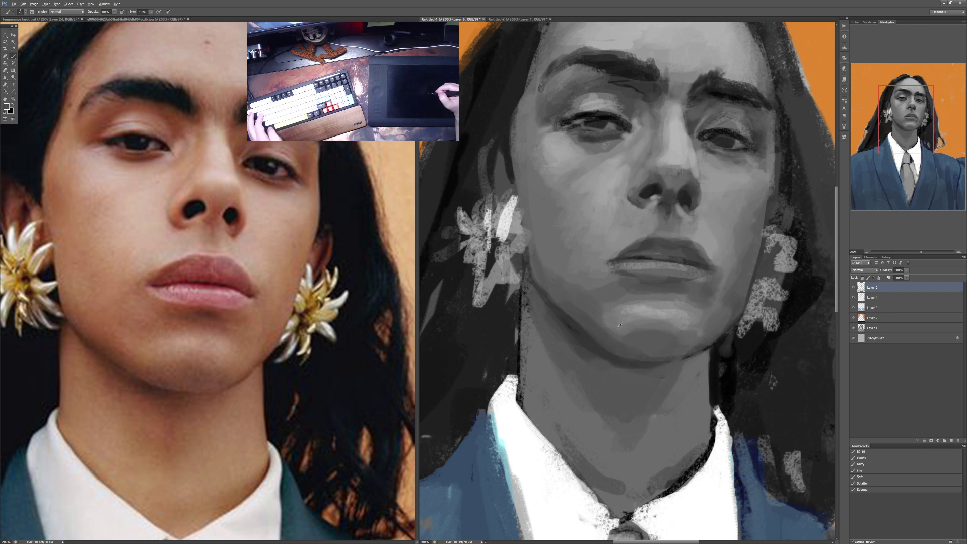
# Step: Sample a lighter face tone, set 60% opacity, bring the collar and tie into view, swap to white
pyautogui.press('3')
pyautogui.press('3')
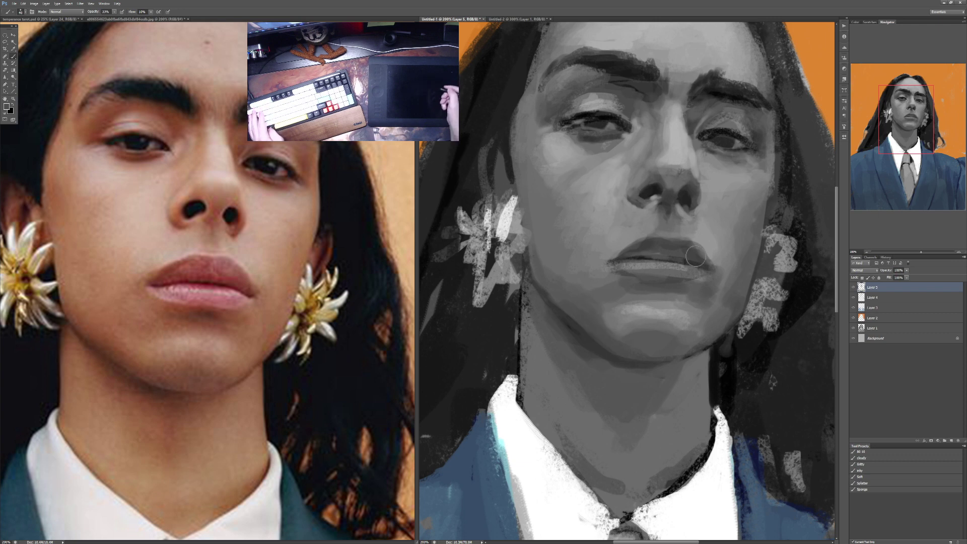
pyautogui.keyDown('alt'); pyautogui.click(602, 278); pyautogui.keyUp('alt')
pyautogui.press('3')
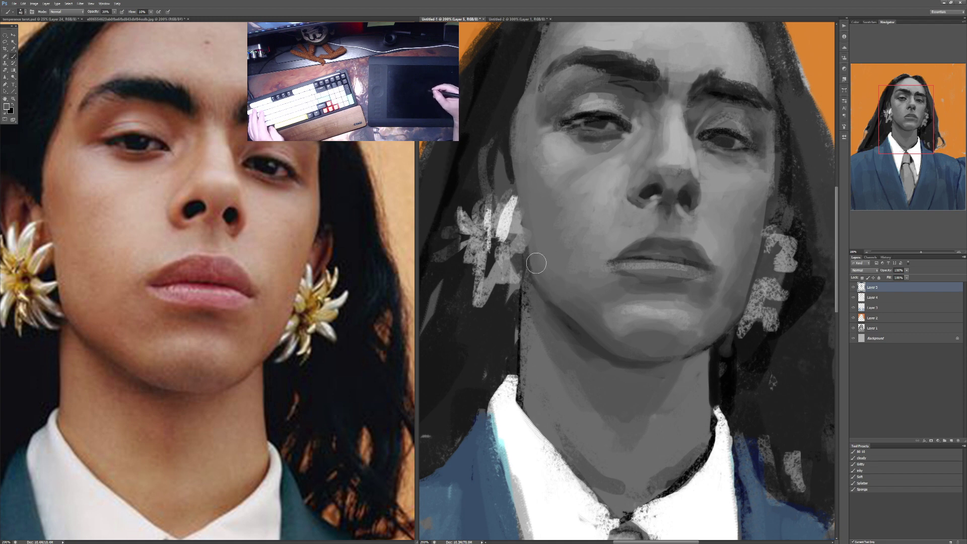
pyautogui.press('4')
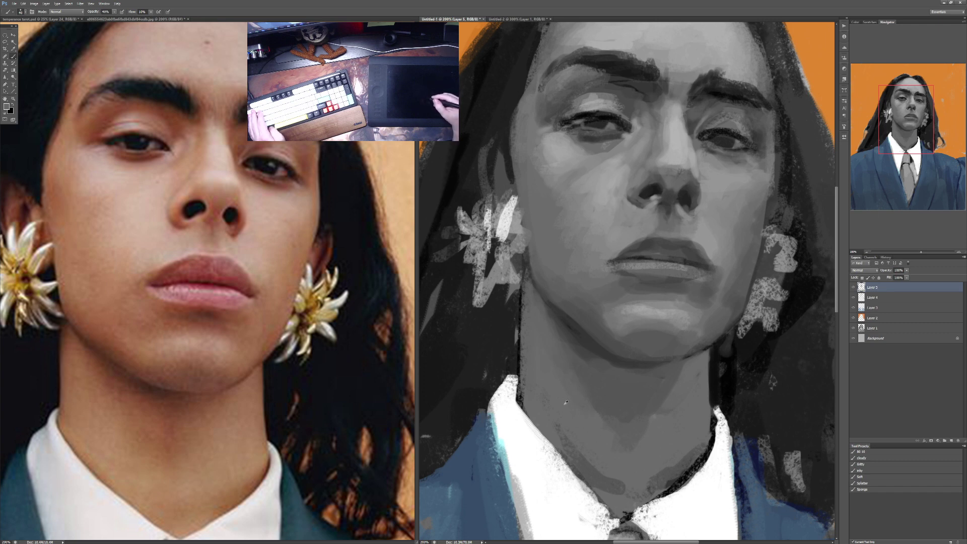
pyautogui.press('3')
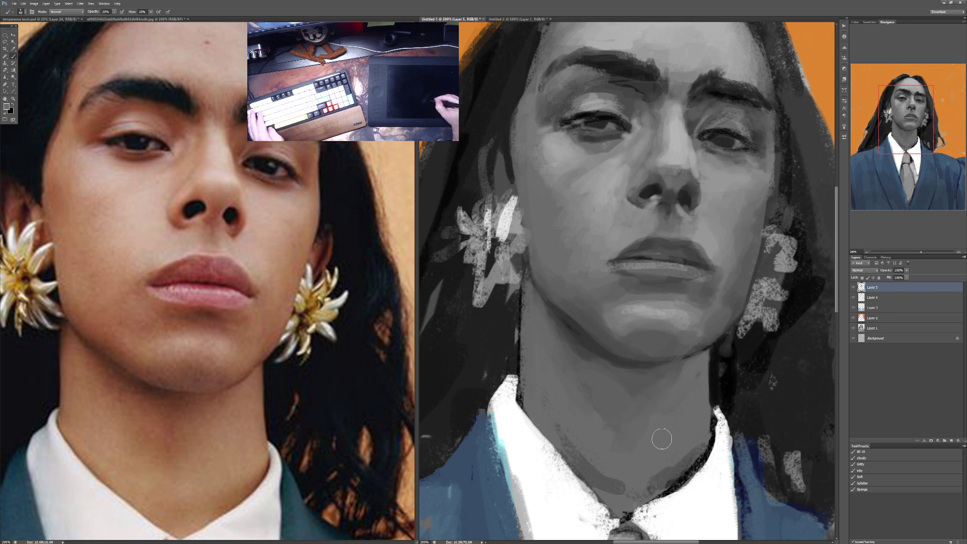
pyautogui.press('6')
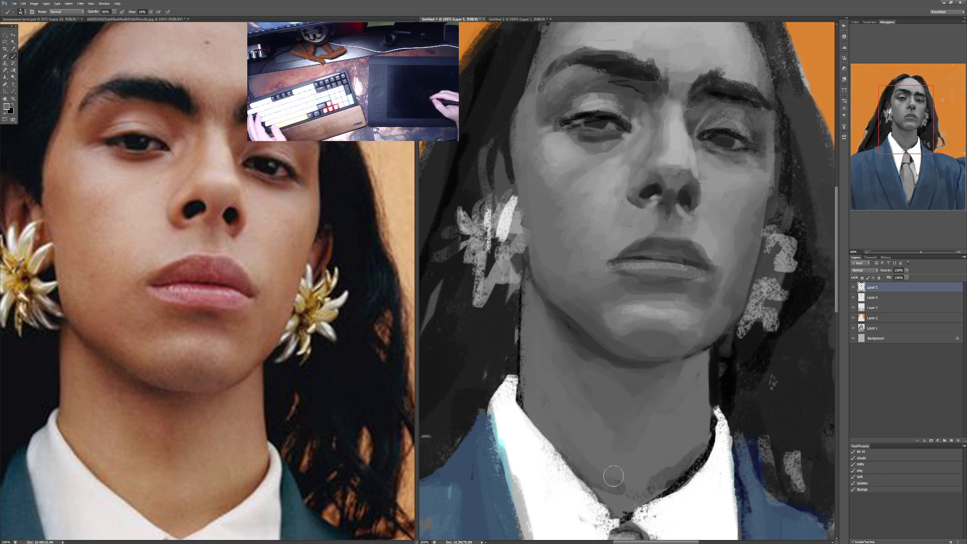
pyautogui.moveTo(614, 476)
pyautogui.mouseDown()
pyautogui.moveTo(643, 482)
pyautogui.moveTo(629, 388)
pyautogui.moveTo(636, 383)
pyautogui.moveTo(659, 411)
pyautogui.moveTo(643, 427)
pyautogui.moveTo(598, 429)
pyautogui.moveTo(622, 431)
pyautogui.moveTo(687, 397)
pyautogui.moveTo(657, 421)
pyautogui.moveTo(695, 384)
pyautogui.moveTo(675, 402)
pyautogui.moveTo(677, 425)
pyautogui.moveTo(704, 387)
pyautogui.moveTo(667, 428)
pyautogui.moveTo(709, 382)
pyautogui.moveTo(704, 389)
pyautogui.moveTo(714, 336)
pyautogui.moveTo(706, 391)
pyautogui.moveTo(682, 415)
pyautogui.moveTo(712, 366)
pyautogui.moveTo(703, 341)
pyautogui.moveTo(715, 340)
pyautogui.moveTo(702, 332)
pyautogui.moveTo(725, 362)
pyautogui.moveTo(717, 343)
pyautogui.moveTo(733, 441)
pyautogui.mouseUp()
pyautogui.press('x')
pyautogui.press('x')
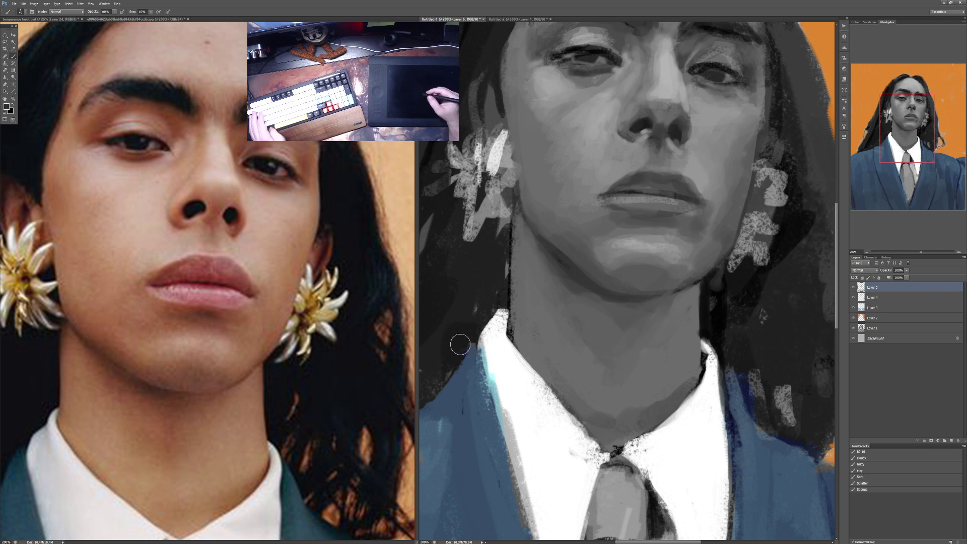
# Step: Darken the collar's top-left edge in black, then repaint its left edge with collar white
pyautogui.press('x')
pyautogui.moveTo(497, 307)
pyautogui.mouseDown()
pyautogui.moveTo(489, 318)
pyautogui.moveTo(504, 303)
pyautogui.moveTo(476, 340)
pyautogui.moveTo(489, 393)
pyautogui.mouseUp()
pyautogui.keyDown('alt'); pyautogui.click(471, 364); pyautogui.keyUp('alt')
pyautogui.keyDown('alt'); pyautogui.click(496, 360); pyautogui.keyUp('alt')
pyautogui.moveTo(496, 359)
pyautogui.mouseDown()
pyautogui.moveTo(499, 390)
pyautogui.moveTo(486, 355)
pyautogui.moveTo(493, 332)
pyautogui.moveTo(498, 405)
pyautogui.moveTo(486, 368)
pyautogui.moveTo(514, 434)
pyautogui.moveTo(490, 343)
pyautogui.moveTo(525, 468)
pyautogui.moveTo(516, 430)
pyautogui.moveTo(540, 481)
pyautogui.mouseUp()
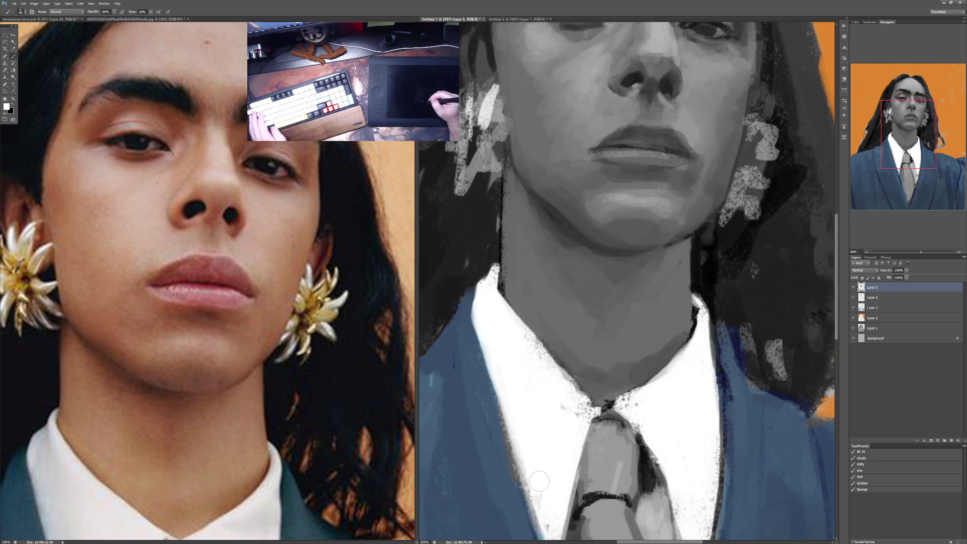
pyautogui.scroll(3, 523, 371)
pyautogui.scroll(2, 600, 87)
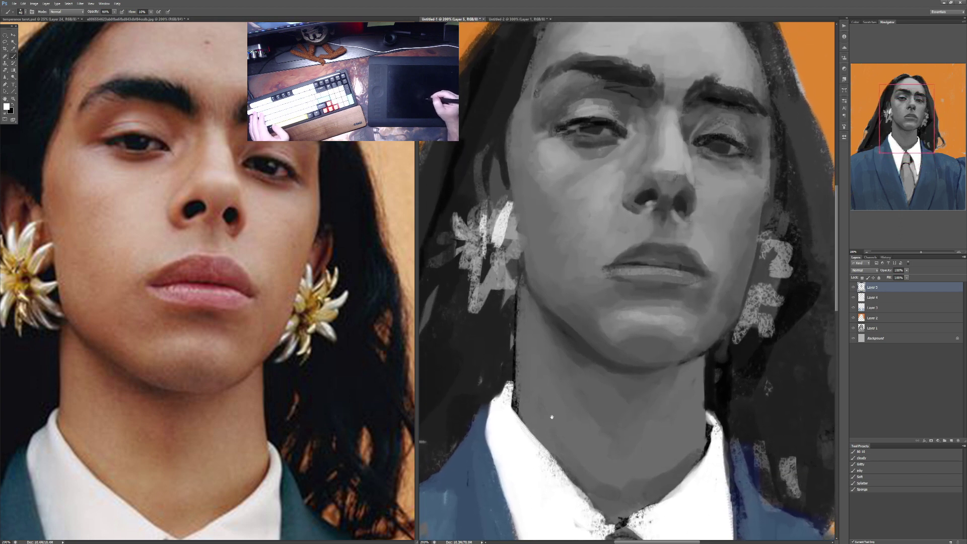
pyautogui.keyDown('alt'); pyautogui.click(558, 109); pyautogui.keyUp('alt')
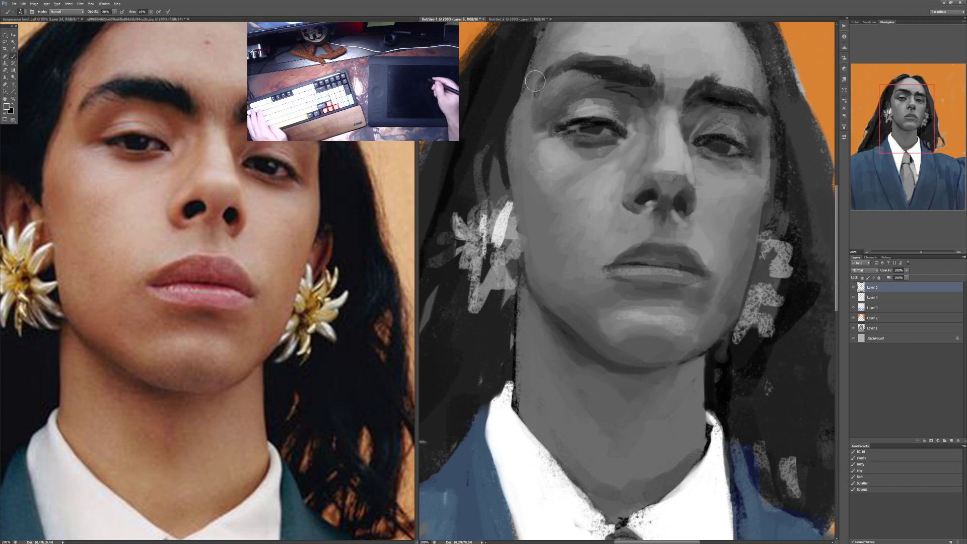
pyautogui.press('2')
pyautogui.scroll(-1, 581, 151)
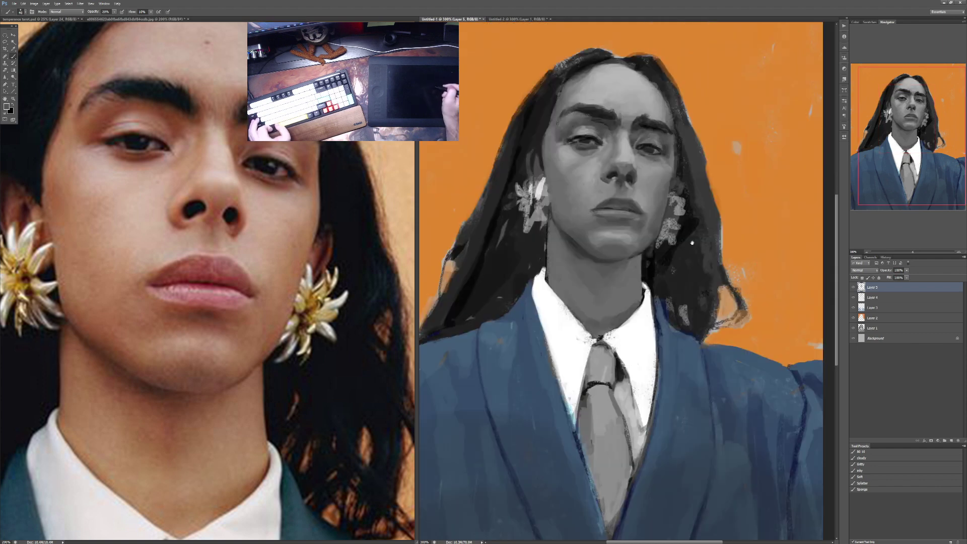
pyautogui.moveTo(674, 239); pyautogui.dragTo(674, 283)
pyautogui.click(331, 225)
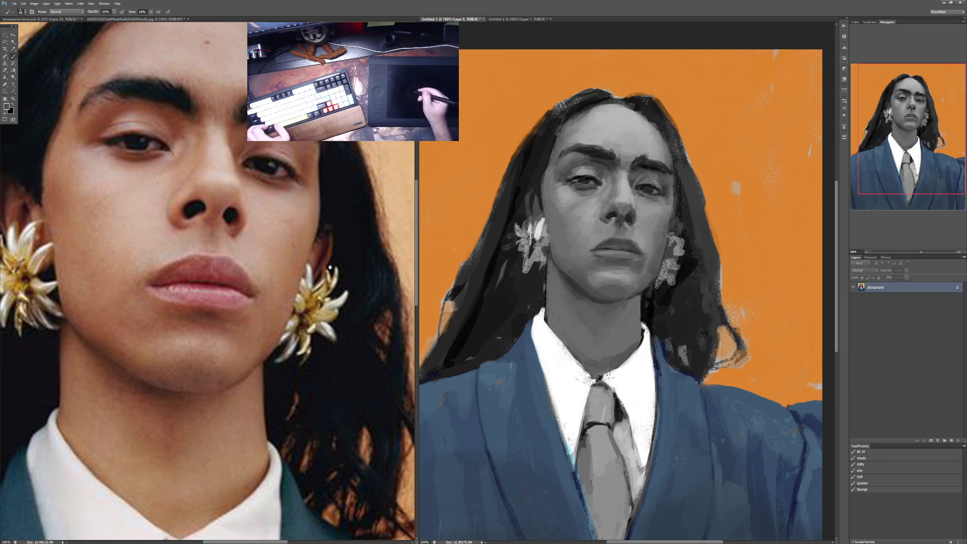
pyautogui.moveTo(332, 226); pyautogui.dragTo(341, 316)
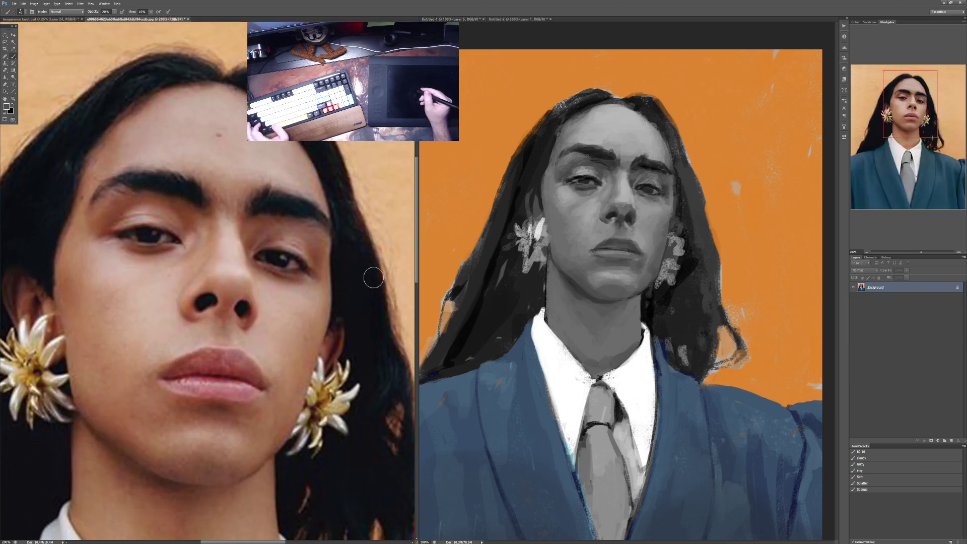
pyautogui.click(633, 161)
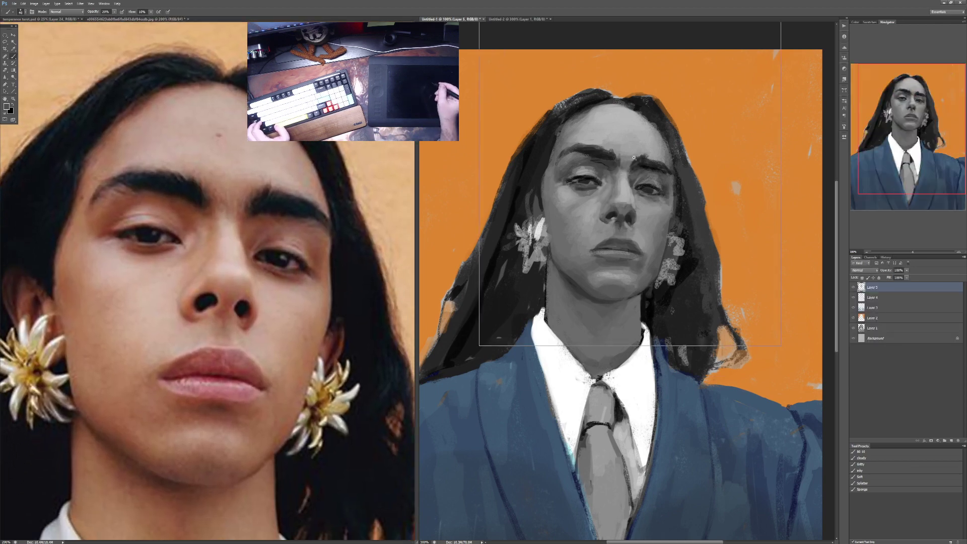
pyautogui.scroll(1, 628, 157)
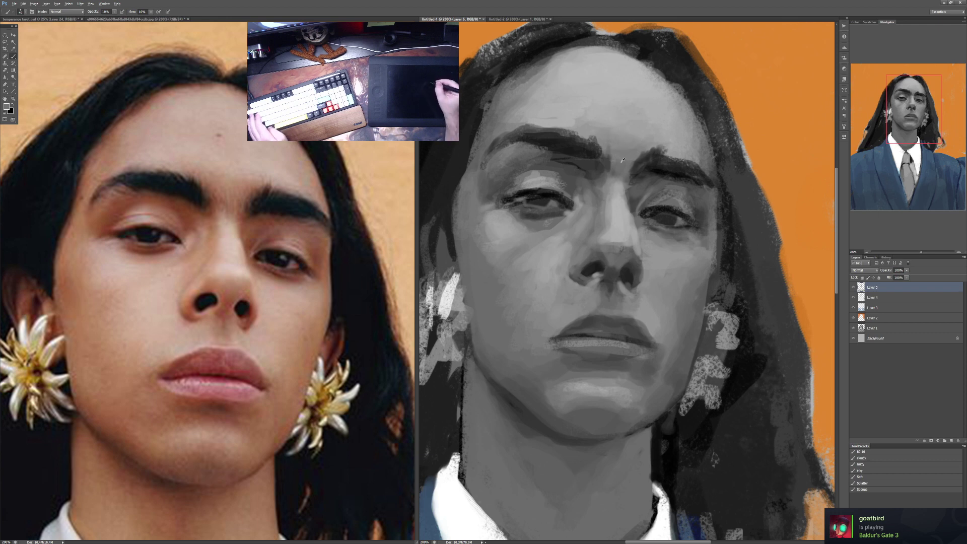
# Step: Shrink the brush to size 5, sample the dark brow tone and refine brows at 20–60% opacity
pyautogui.press('4')
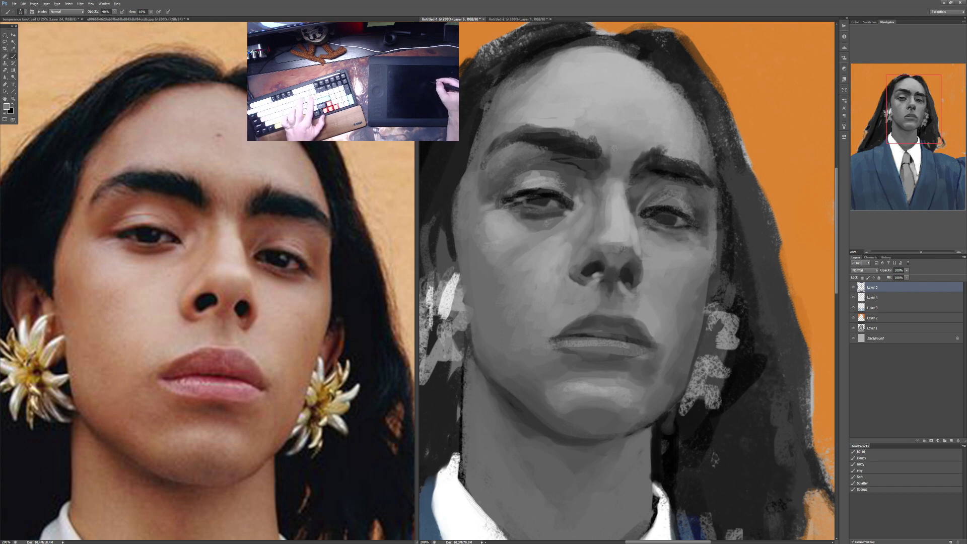
pyautogui.press('[')
pyautogui.press('[')
pyautogui.press('[')
pyautogui.press('[')
pyautogui.press('[')
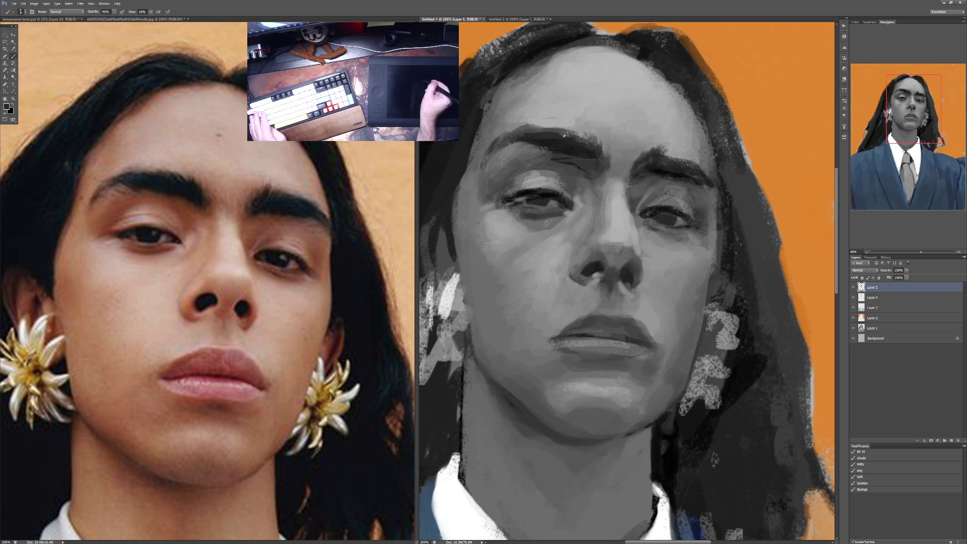
pyautogui.press('6')
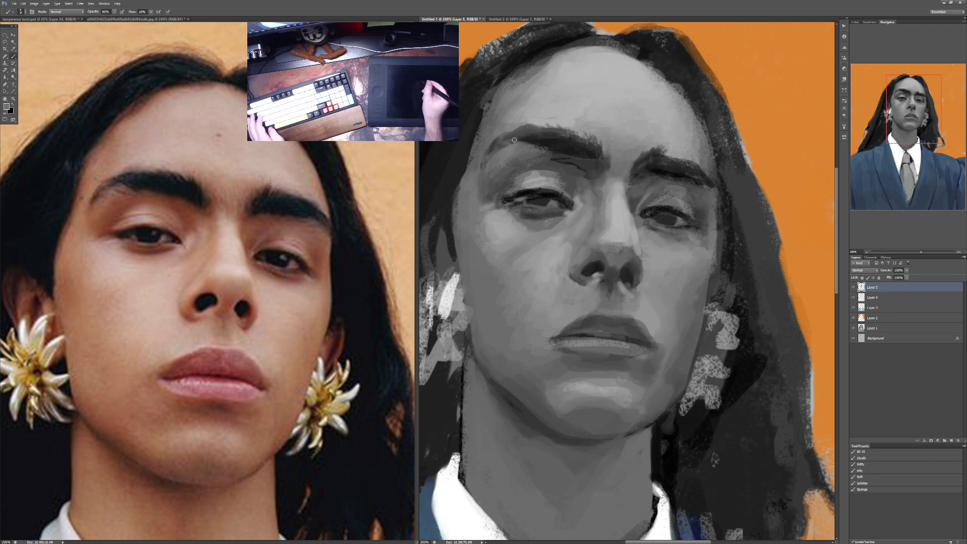
pyautogui.keyDown('alt'); pyautogui.click(538, 139); pyautogui.keyUp('alt')
pyautogui.press('5')
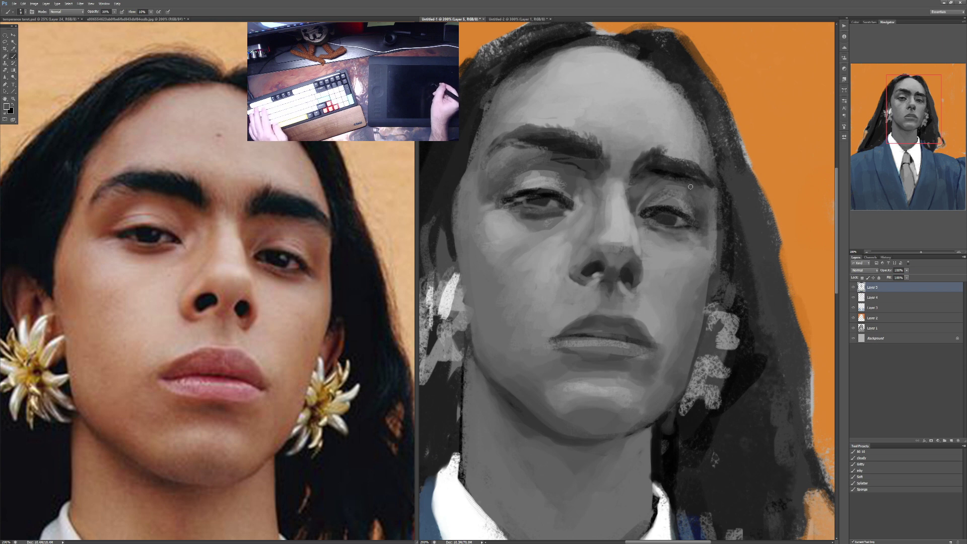
pyautogui.press('4')
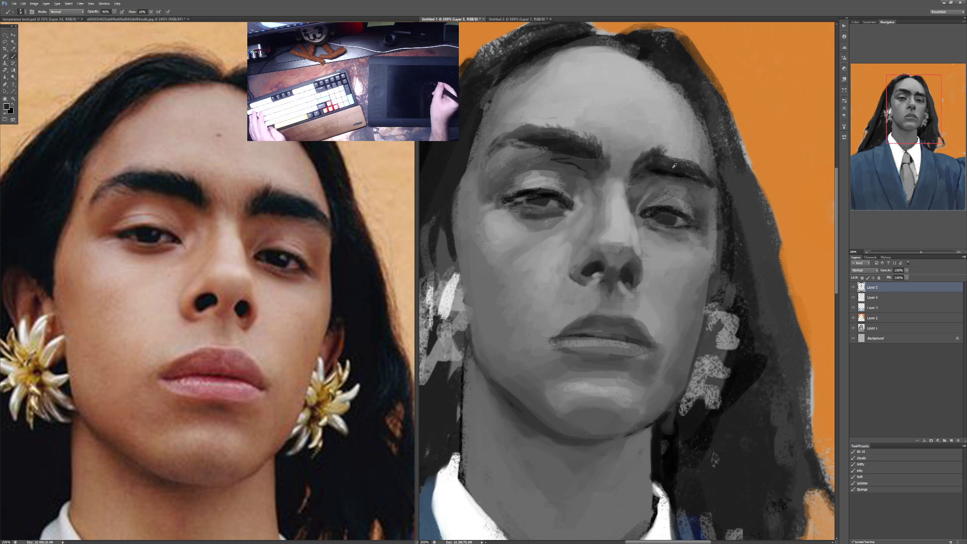
pyautogui.press('6')
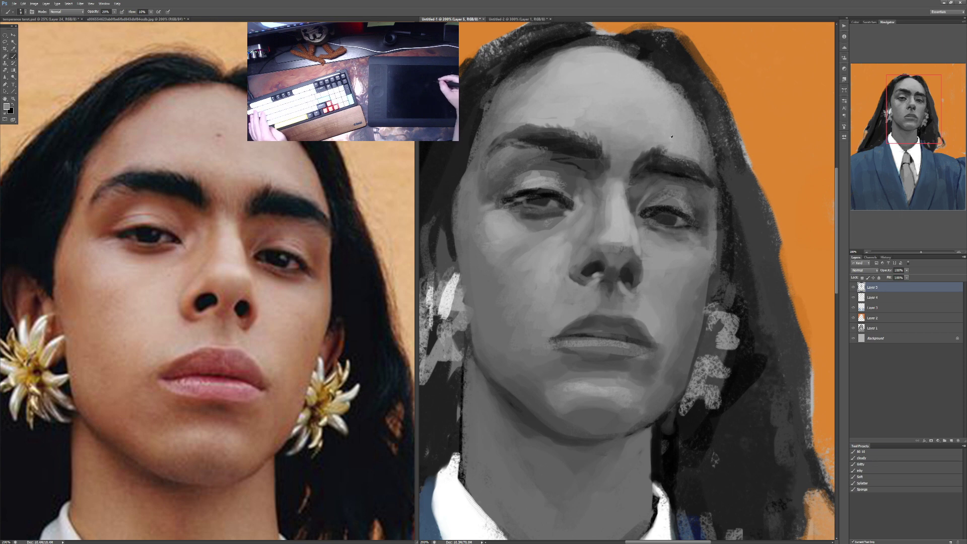
pyautogui.press('3')
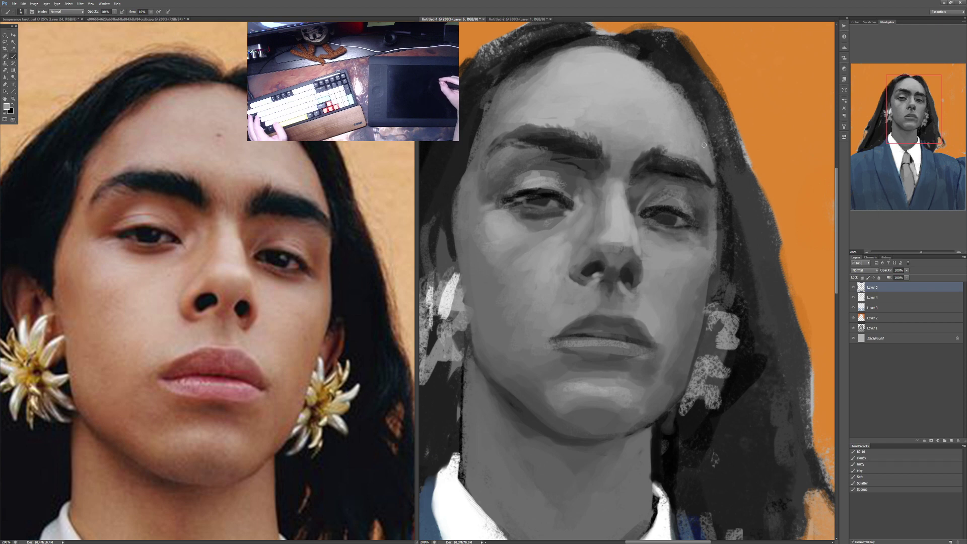
pyautogui.press('2')
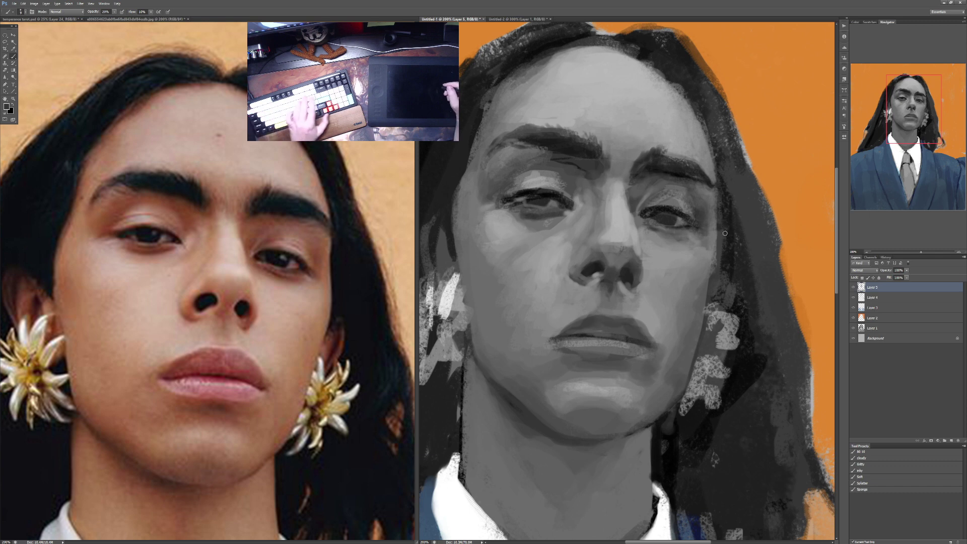
# Step: Enlarge the brush to about 25 at 80%, sample cheek grey and hair black, view lower face
pyautogui.press(']')
pyautogui.press(']')
pyautogui.press(']')
pyautogui.press('8')
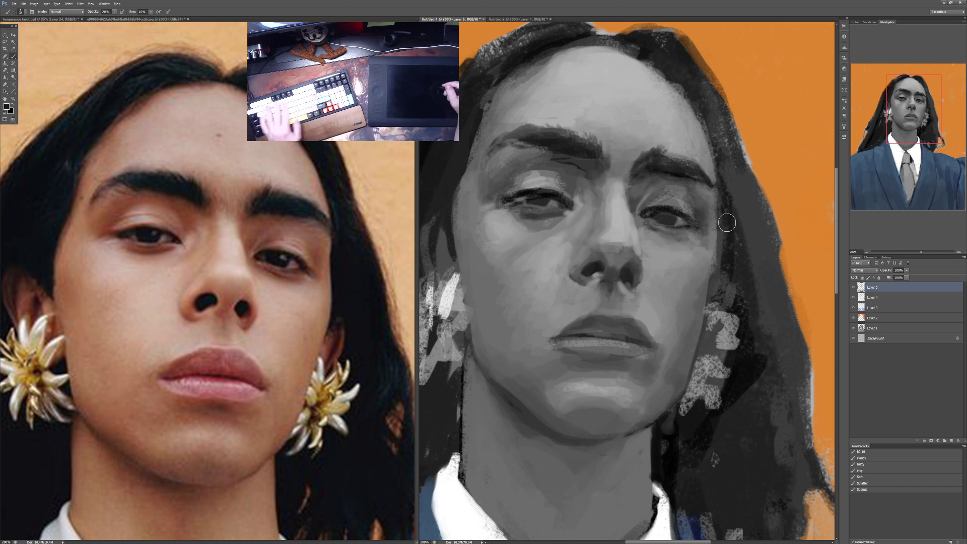
pyautogui.keyDown('alt'); pyautogui.click(706, 282); pyautogui.keyUp('alt')
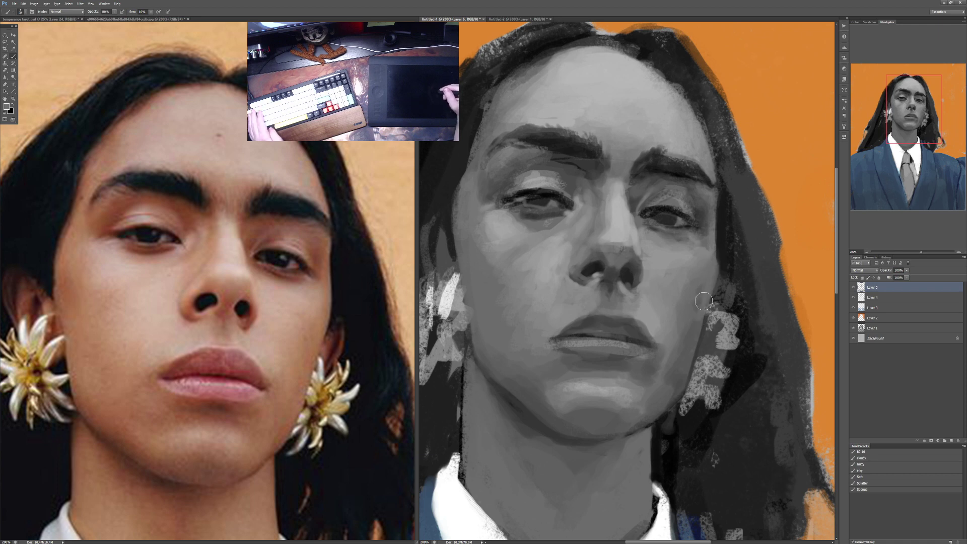
pyautogui.keyDown('alt'); pyautogui.click(721, 275); pyautogui.keyUp('alt')
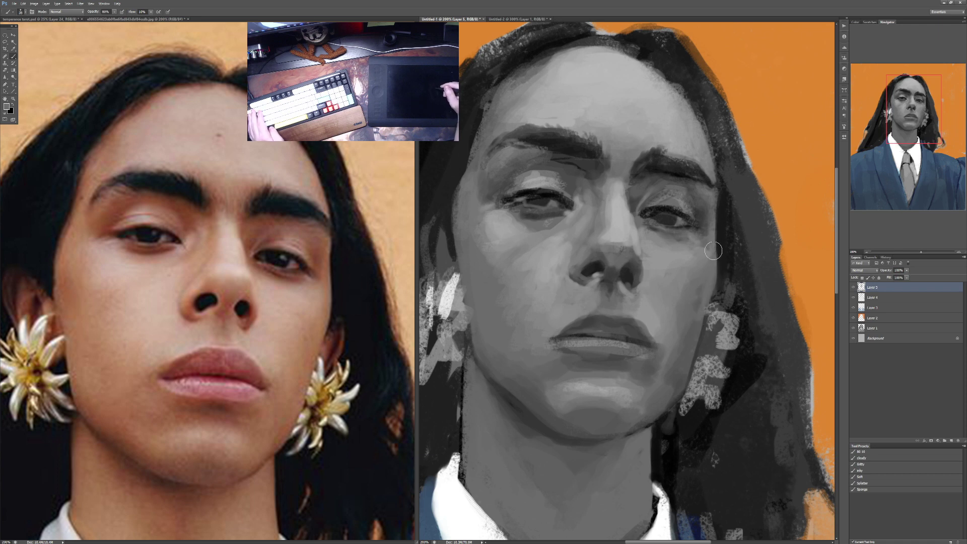
pyautogui.moveTo(711, 288); pyautogui.dragTo(724, 239)
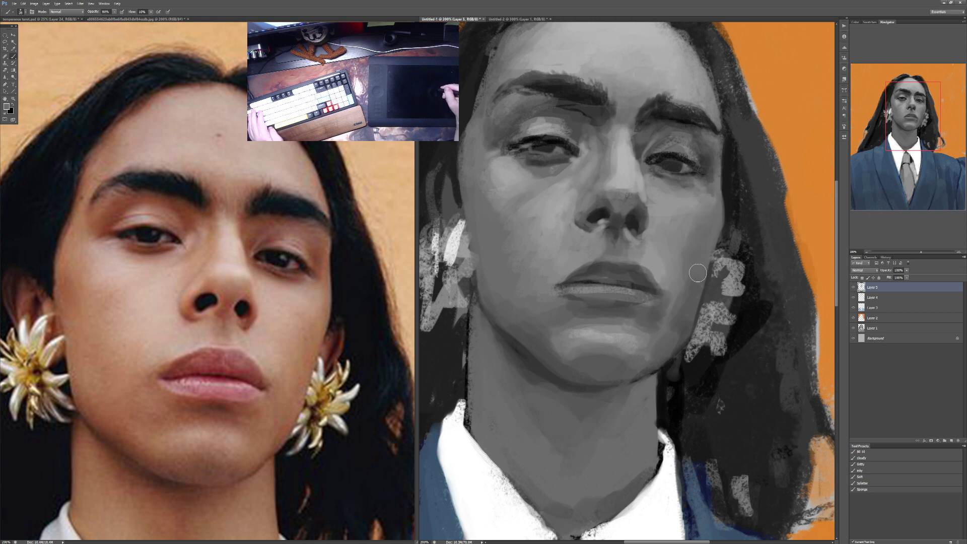
# Step: Sample the dark hair and eye tones while shading at 10–40% opacity
pyautogui.keyDown('alt'); pyautogui.click(733, 230); pyautogui.keyUp('alt')
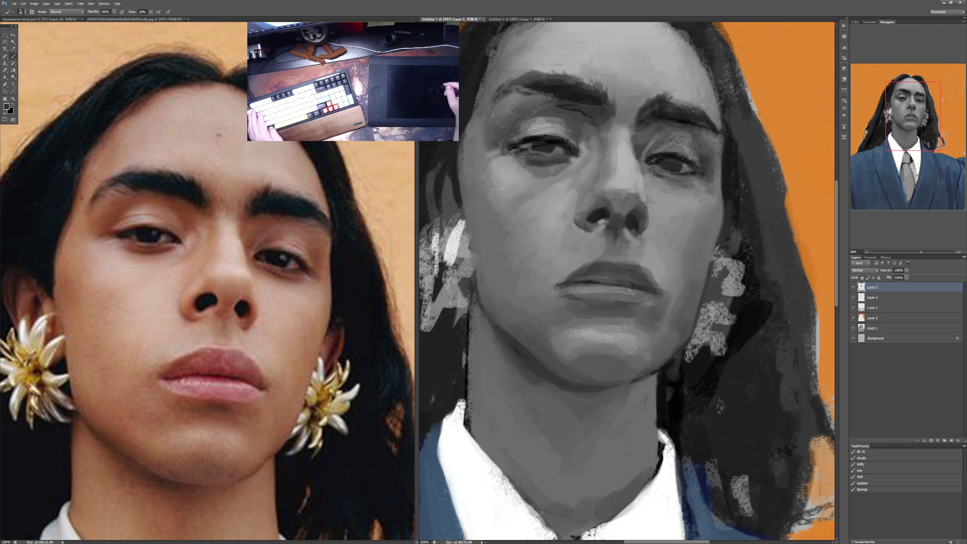
pyautogui.press('4')
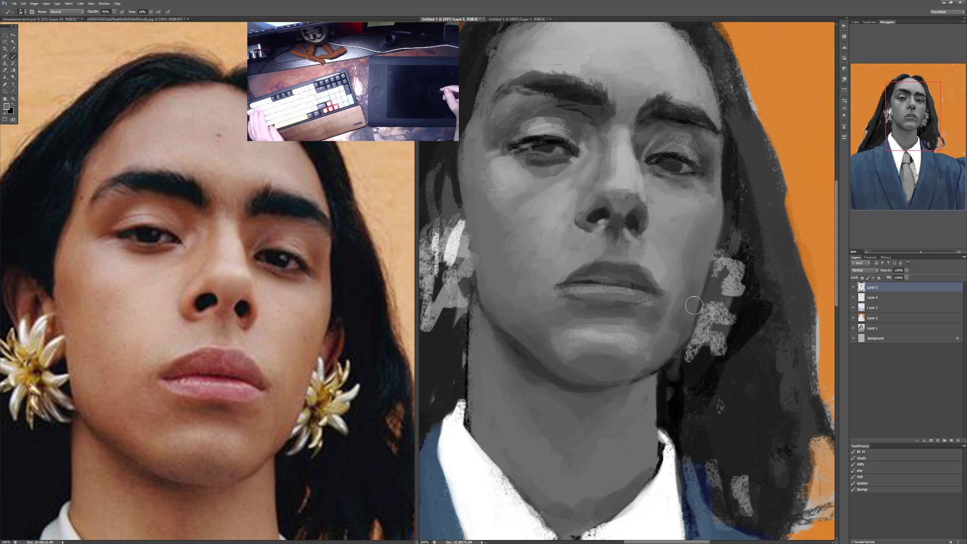
pyautogui.press('3')
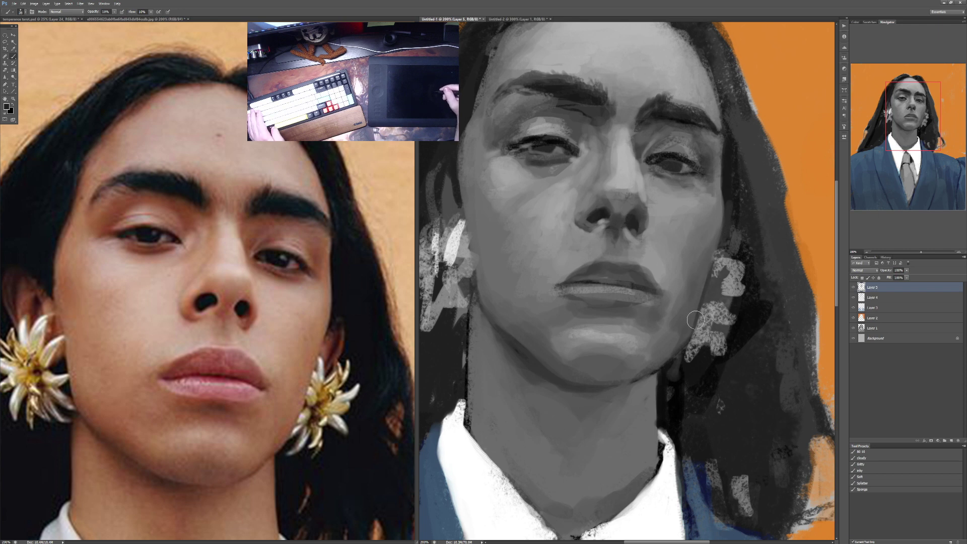
pyautogui.press('1')
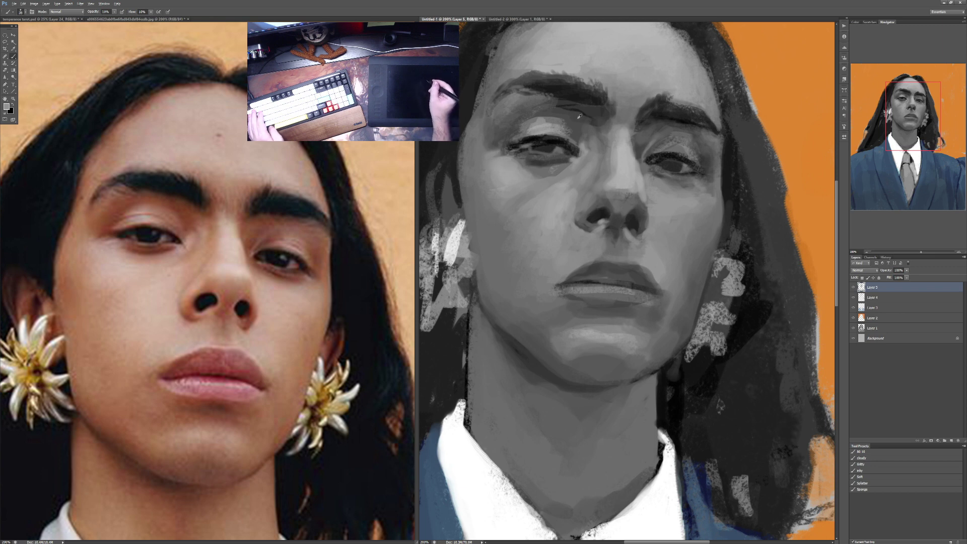
pyautogui.press('3')
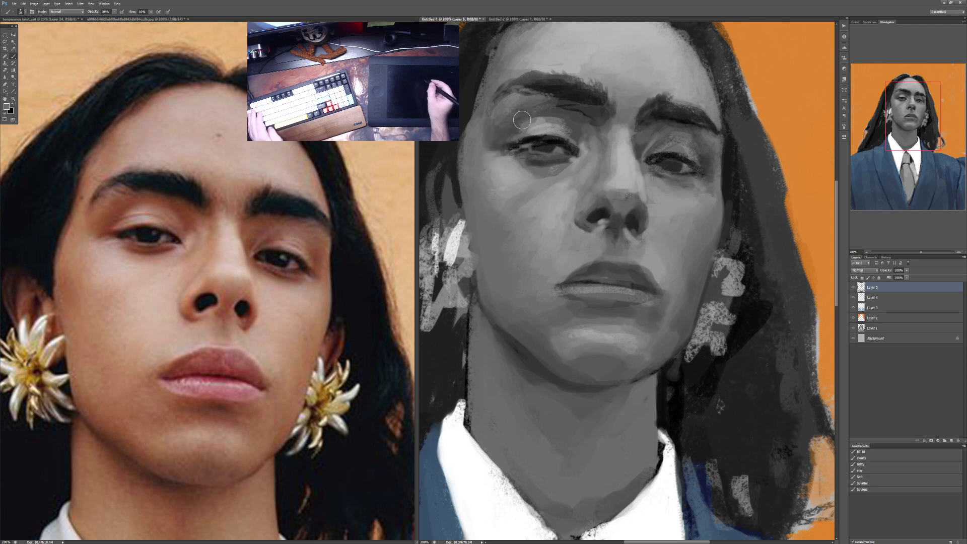
pyautogui.keyDown('alt'); pyautogui.click(502, 132); pyautogui.keyUp('alt')
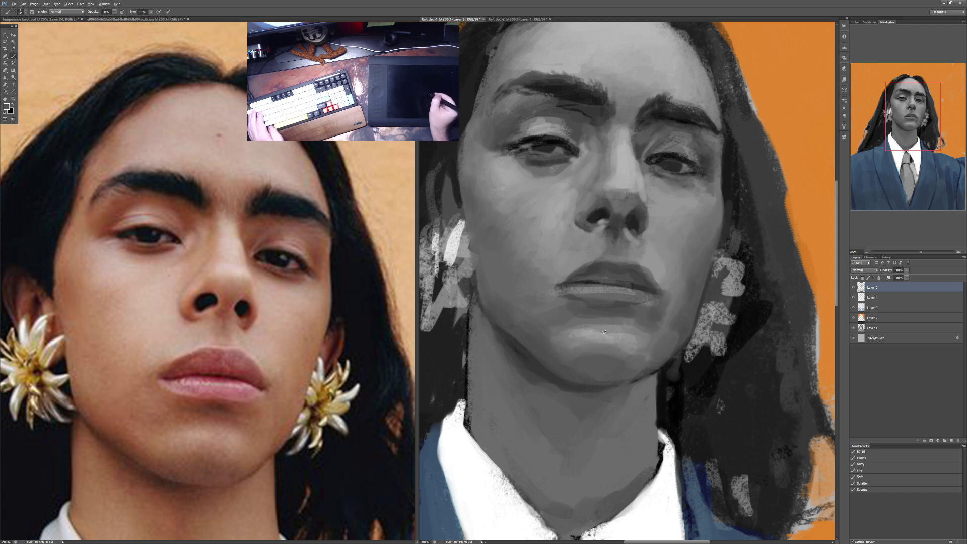
pyautogui.press('4')
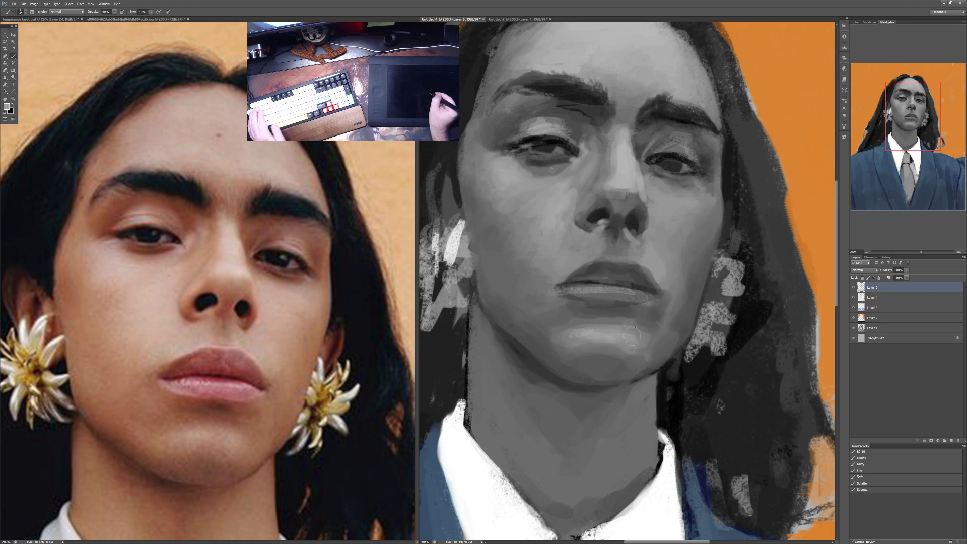
# Step: Sample highlight, dark and mid lip tones to refine the lips at 20–40% opacity
pyautogui.keyDown('alt'); pyautogui.click(619, 295); pyautogui.keyUp('alt')
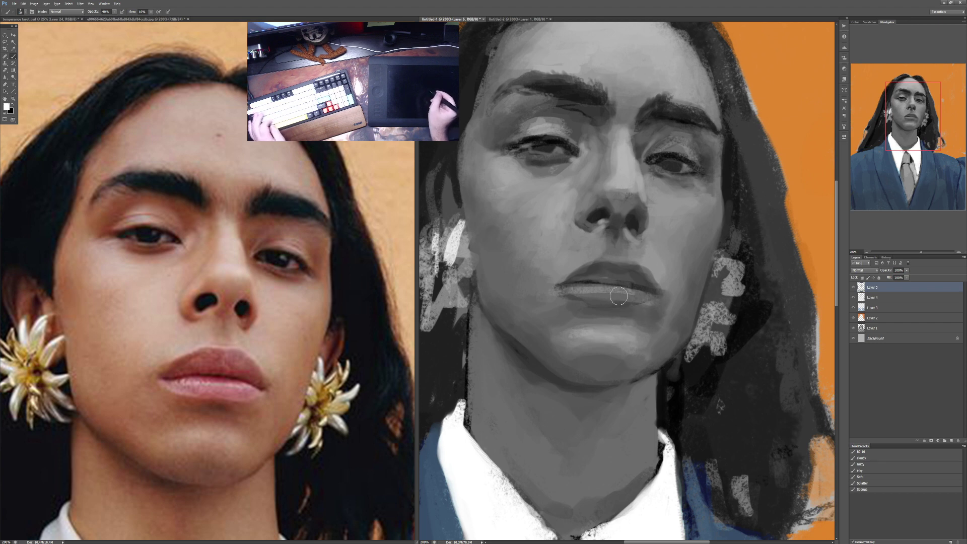
pyautogui.press('2')
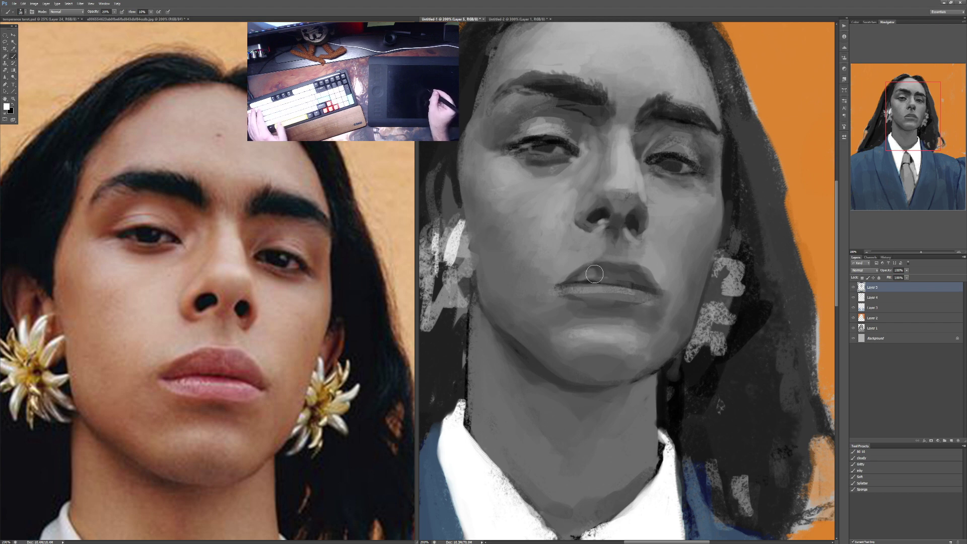
pyautogui.keyDown('alt'); pyautogui.click(608, 276); pyautogui.keyUp('alt')
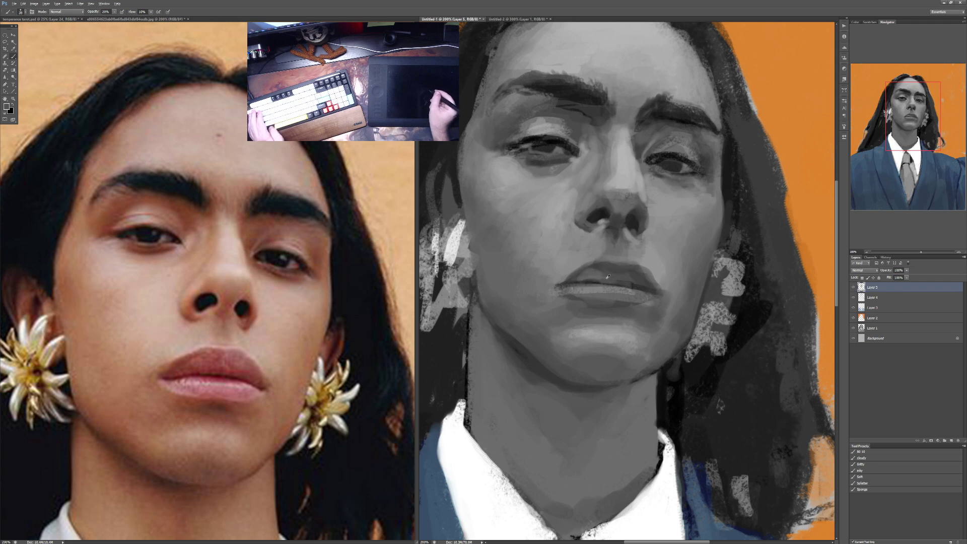
pyautogui.press('4')
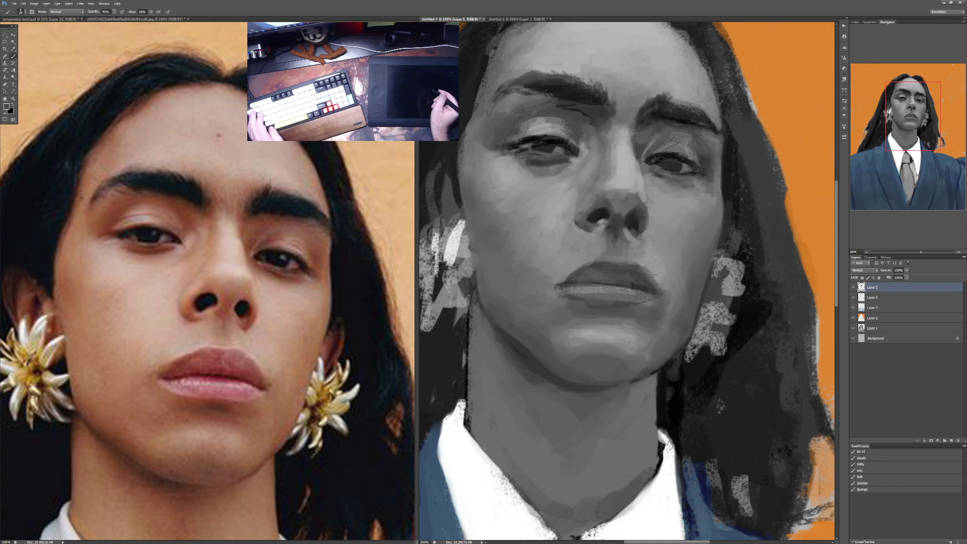
pyautogui.keyDown('alt'); pyautogui.click(655, 266); pyautogui.keyUp('alt')
pyautogui.press('3')
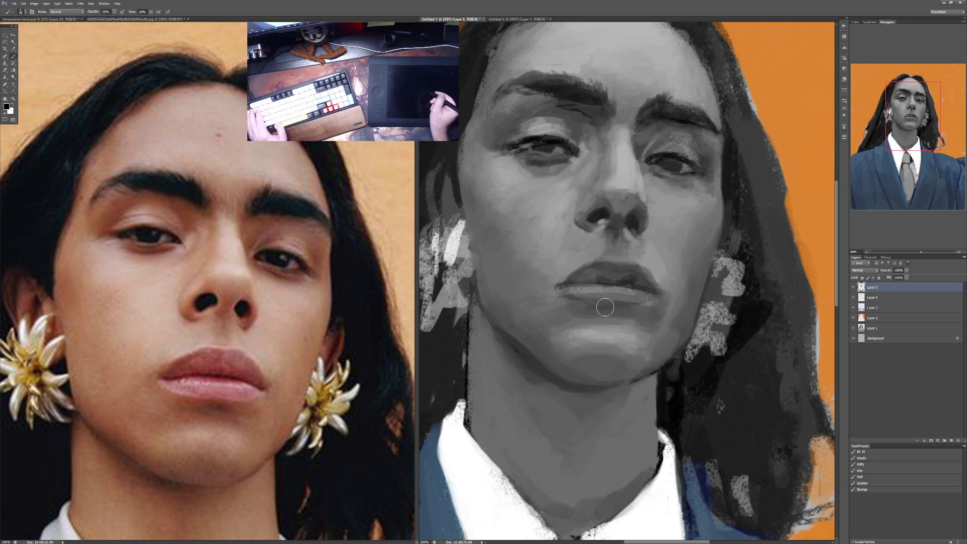
pyautogui.press('2')
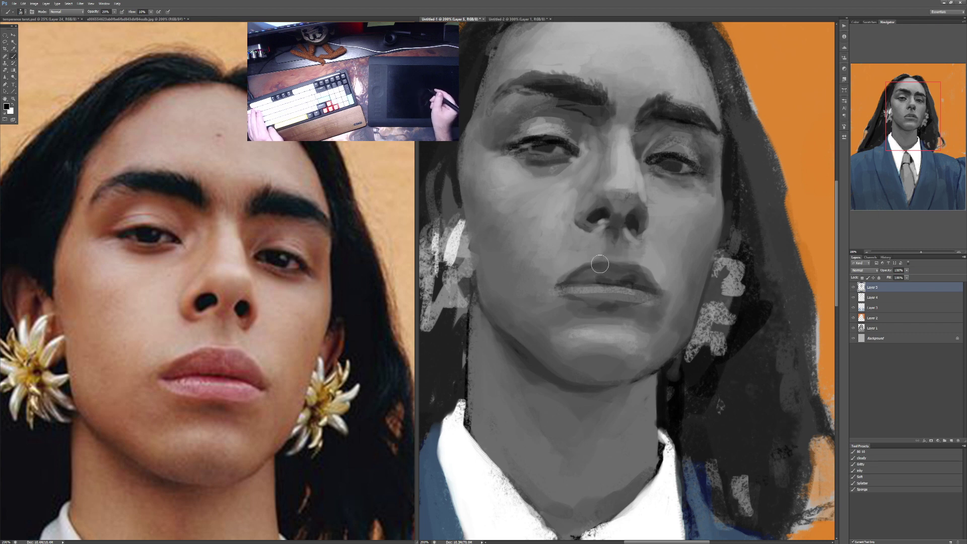
# Step: Lighten the lower lip's left side with white at 20%, then return to black at 30%
pyautogui.press('x')
pyautogui.press('1')
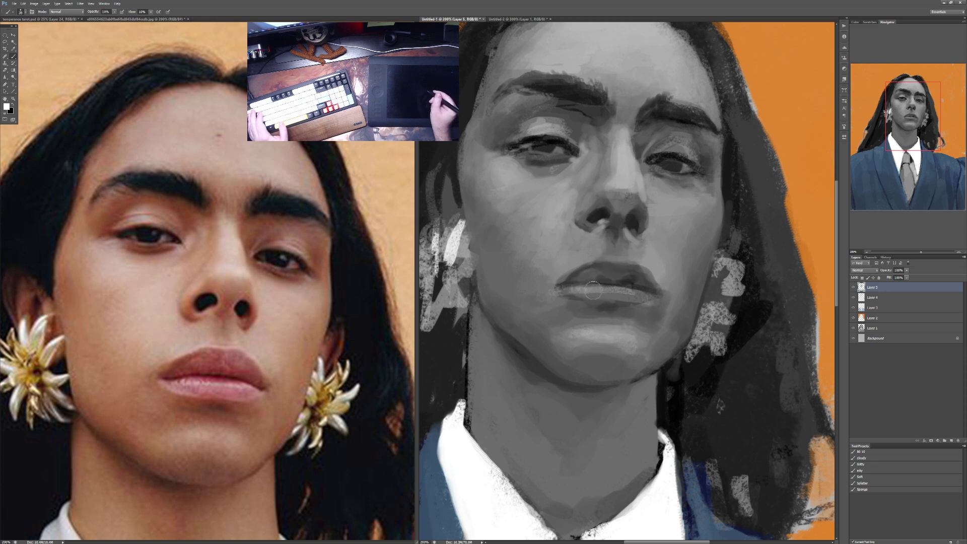
pyautogui.press('3')
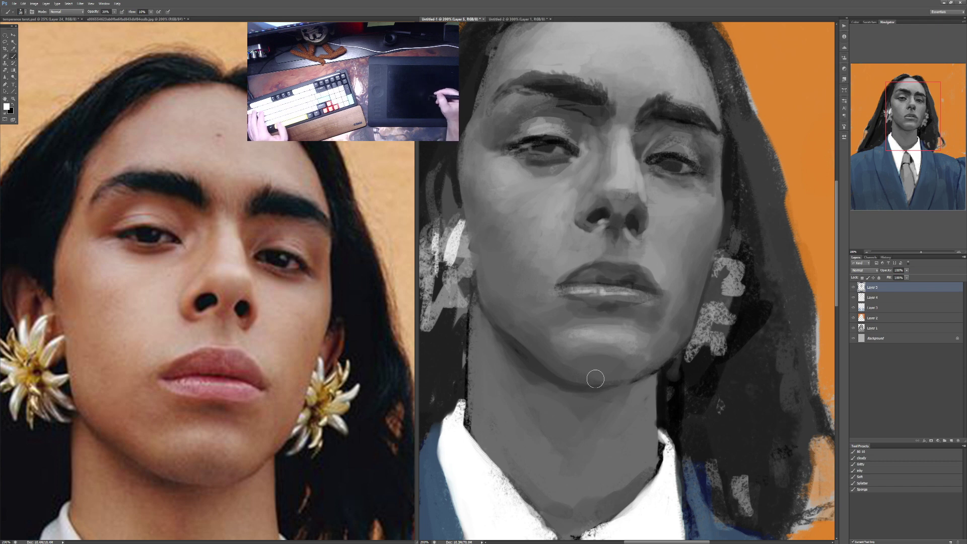
pyautogui.press('2')
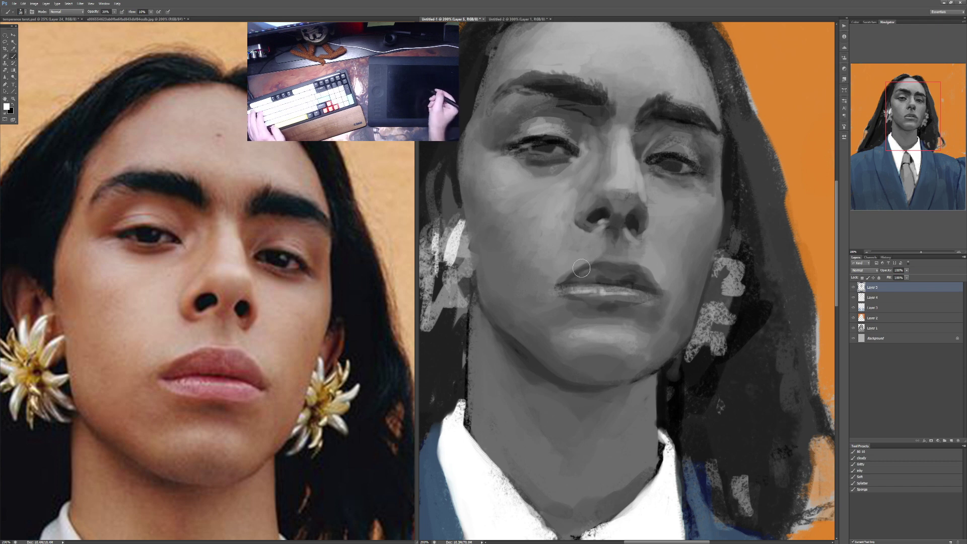
pyautogui.moveTo(563, 296)
pyautogui.mouseDown()
pyautogui.moveTo(567, 296)
pyautogui.moveTo(610, 300)
pyautogui.moveTo(623, 275)
pyautogui.moveTo(556, 278)
pyautogui.moveTo(609, 289)
pyautogui.moveTo(624, 276)
pyautogui.moveTo(615, 286)
pyautogui.moveTo(637, 296)
pyautogui.moveTo(594, 303)
pyautogui.moveTo(641, 304)
pyautogui.mouseUp()
pyautogui.press('x')
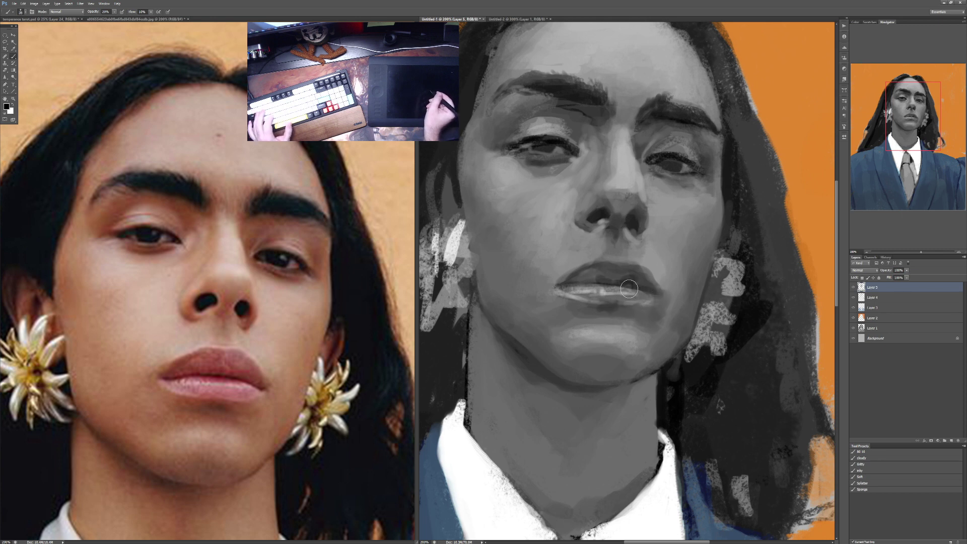
pyautogui.press('4')
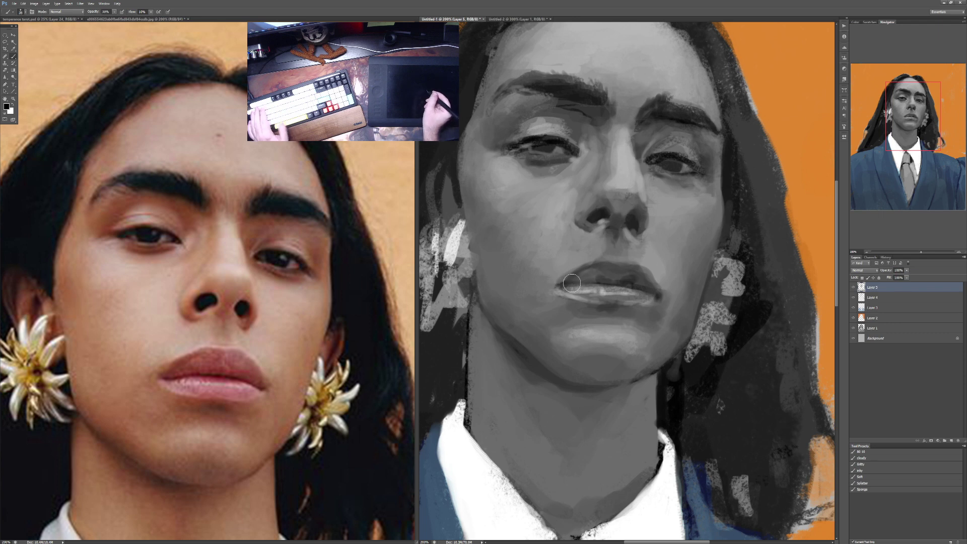
pyautogui.press('3')
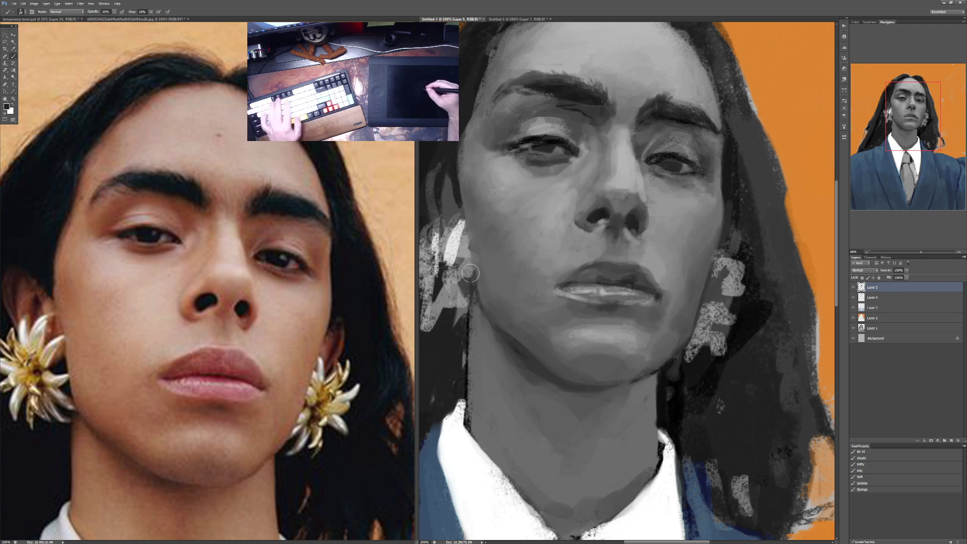
# Step: Sample skin tones from the painted face and set the brush opacity to 10%
pyautogui.press('8')
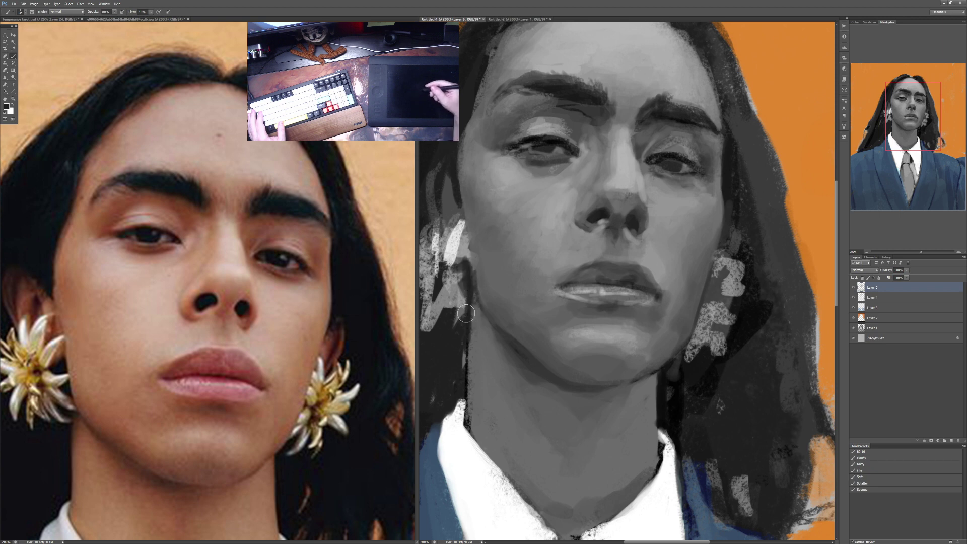
pyautogui.press('2')
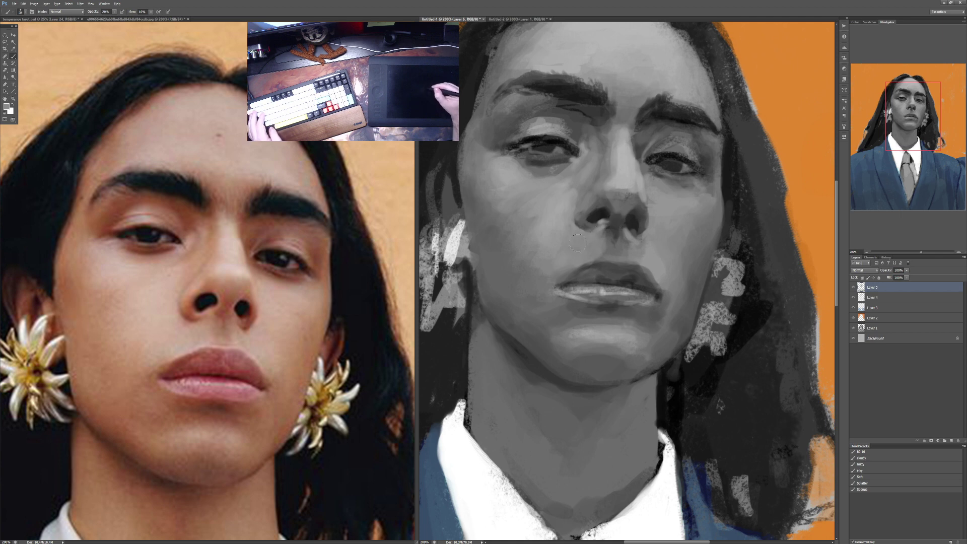
pyautogui.keyDown('alt'); pyautogui.click(613, 229); pyautogui.keyUp('alt')
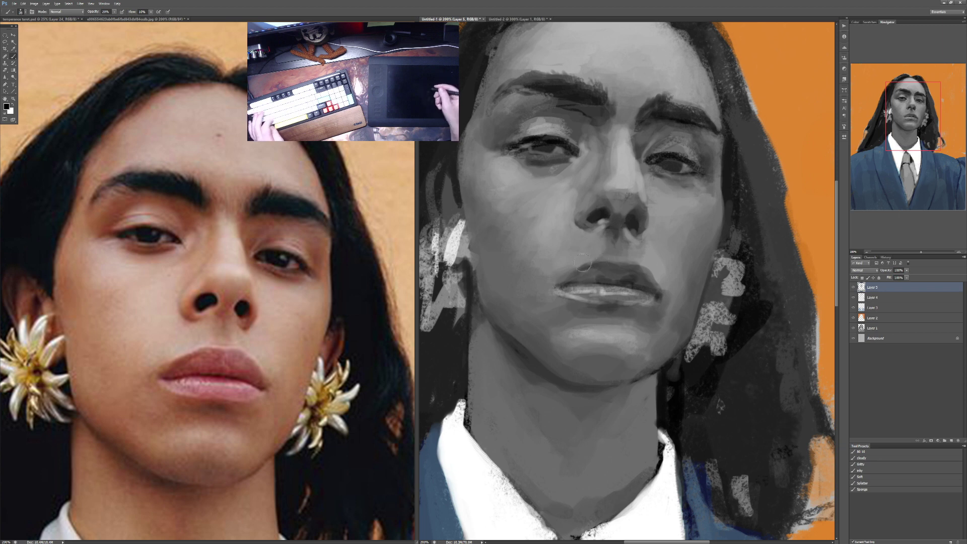
pyautogui.keyDown('alt'); pyautogui.click(580, 267); pyautogui.keyUp('alt')
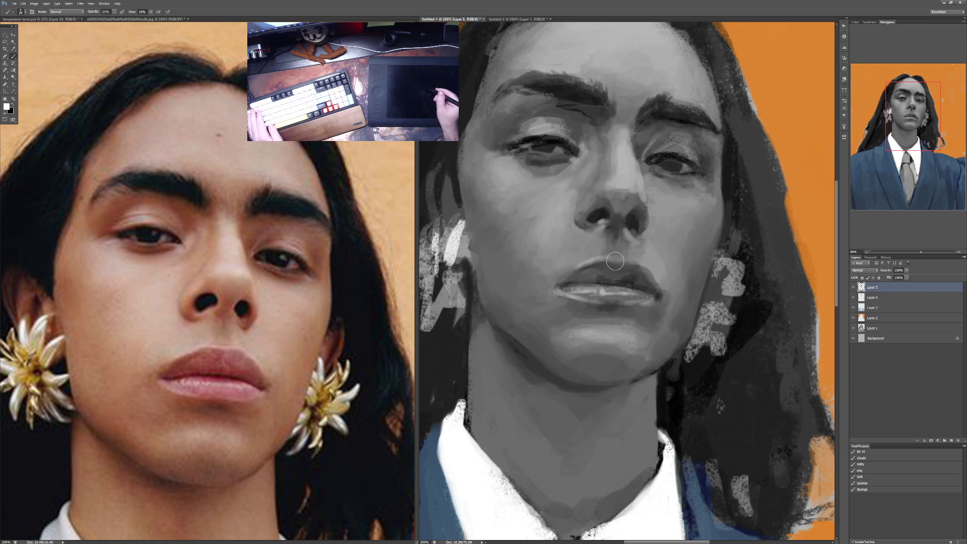
pyautogui.press('1')
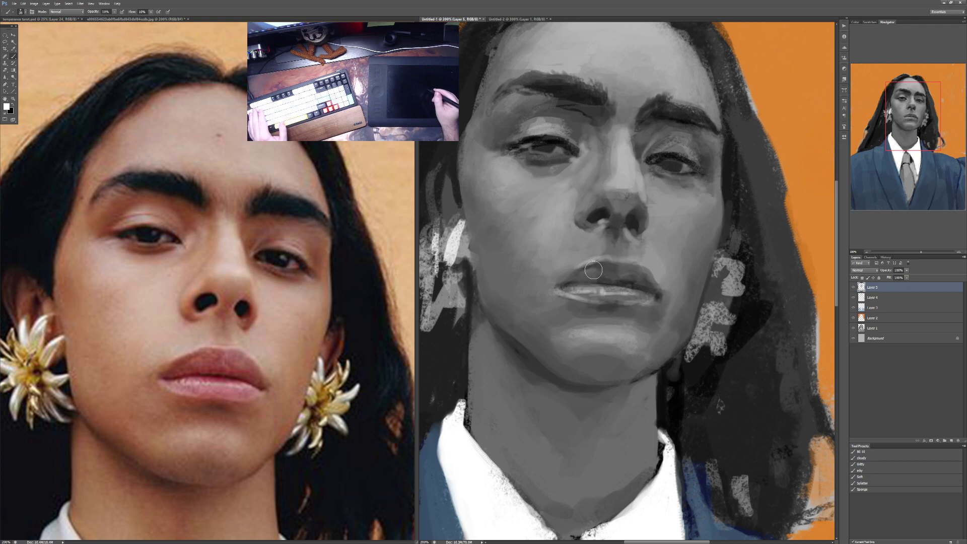
pyautogui.press('4')
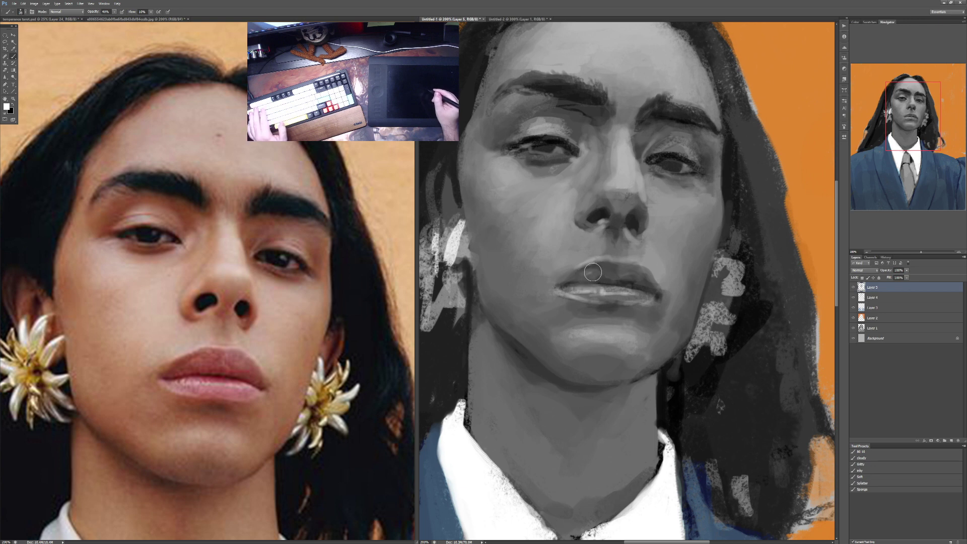
pyautogui.press('1')
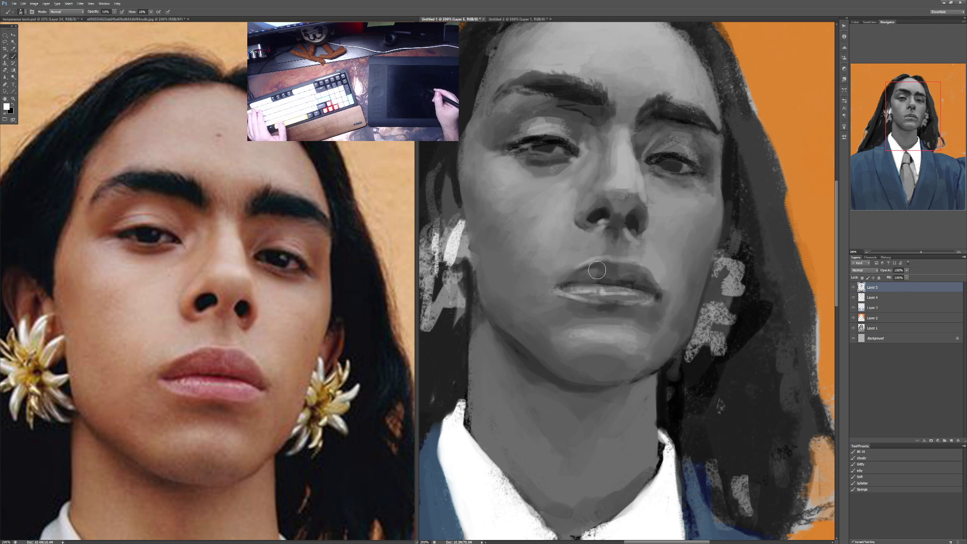
# Step: Compare the reference photo with the painting by repeatedly switching between the two documents
pyautogui.click(403, 322)
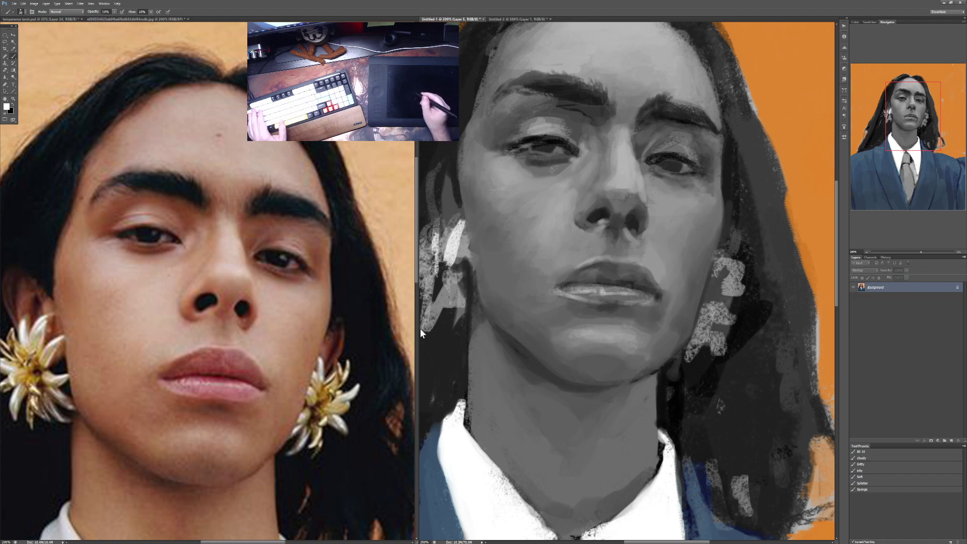
pyautogui.click(399, 341)
pyautogui.click(424, 346)
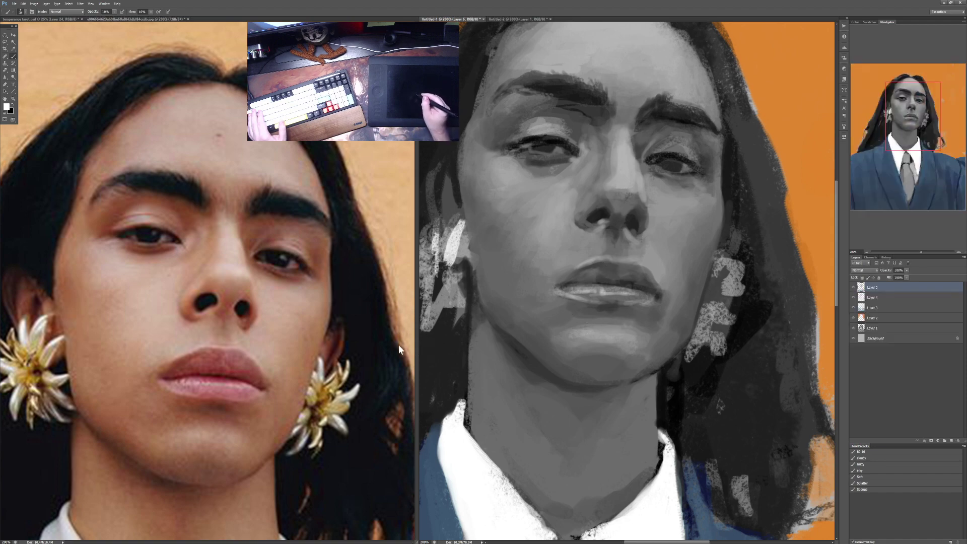
pyautogui.click(398, 344)
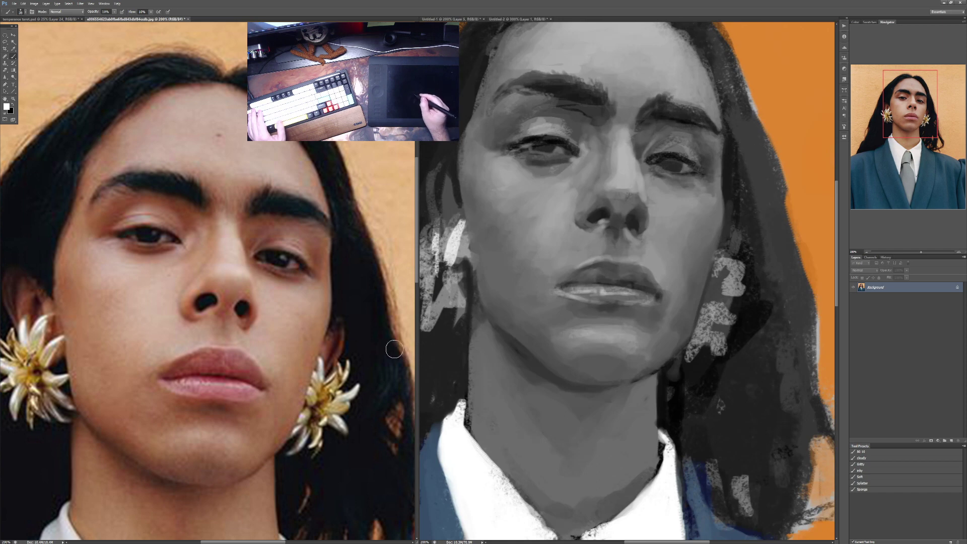
pyautogui.click(444, 360)
pyautogui.click(394, 361)
pyautogui.click(425, 370)
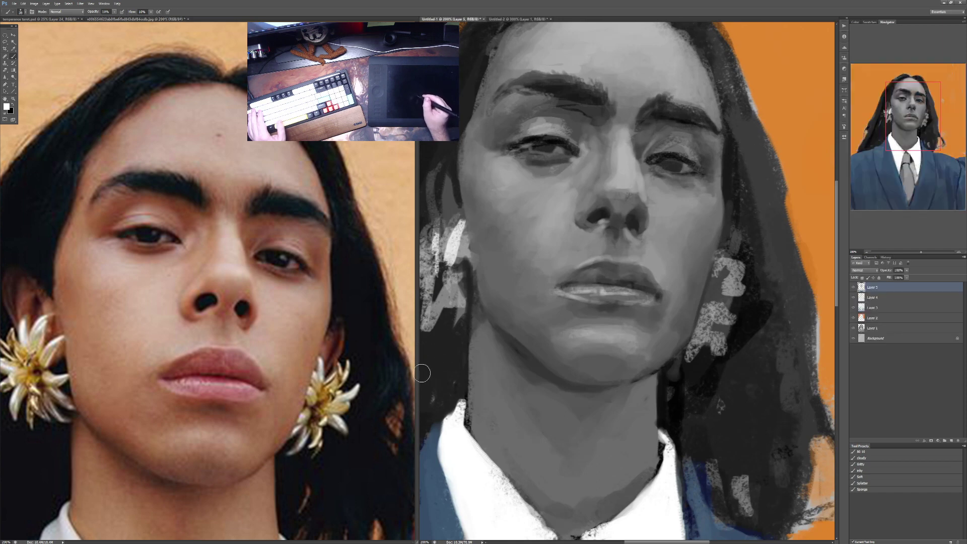
pyautogui.click(397, 373)
pyautogui.click(425, 376)
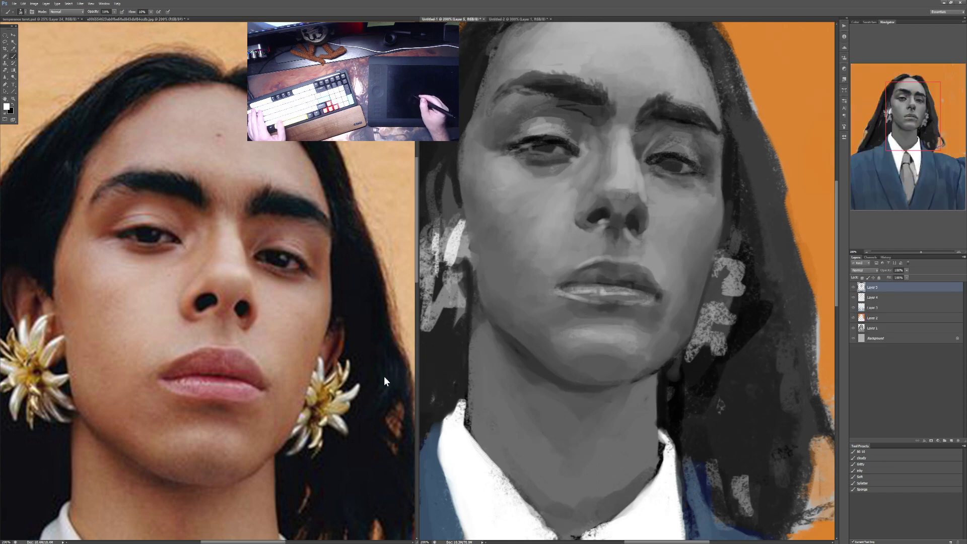
pyautogui.click(384, 376)
pyautogui.click(422, 379)
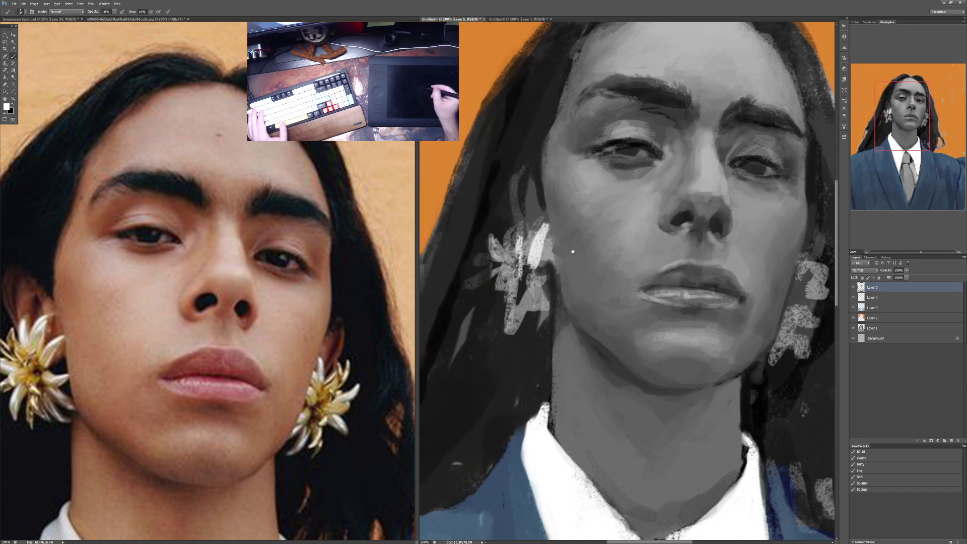
# Step: Sample a dark hair tone, recheck the reference, and set the brush to 100% opacity
pyautogui.press('7')
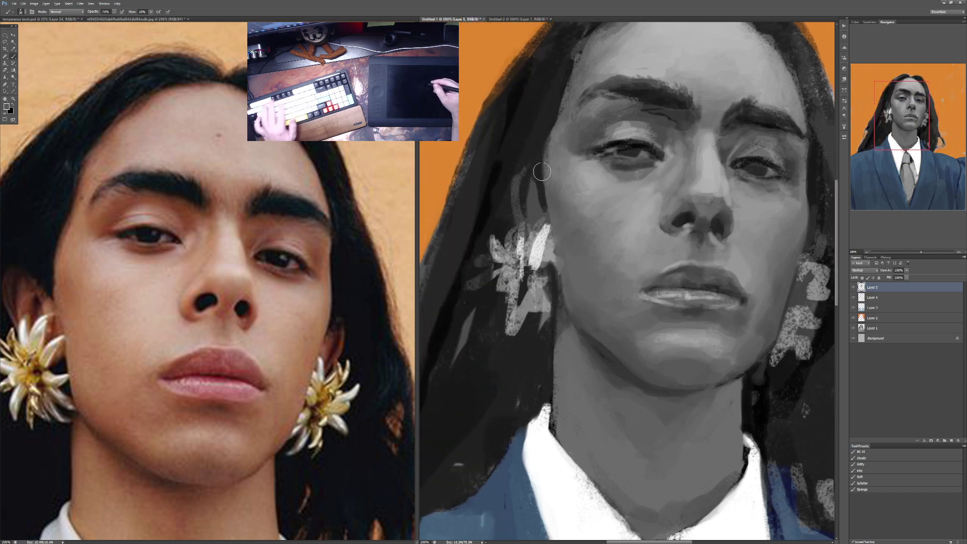
pyautogui.keyDown('alt'); pyautogui.click(538, 209); pyautogui.keyUp('alt')
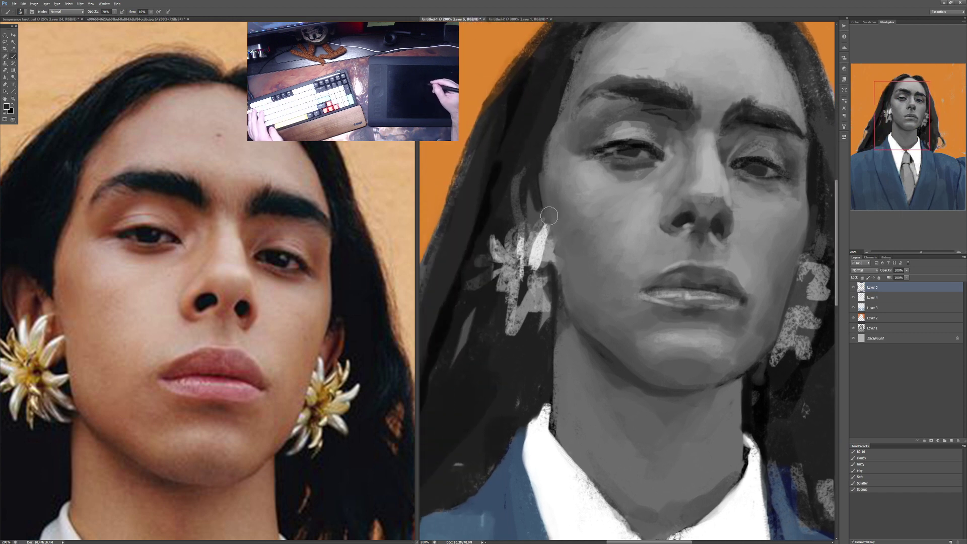
pyautogui.click(417, 325)
pyautogui.click(428, 333)
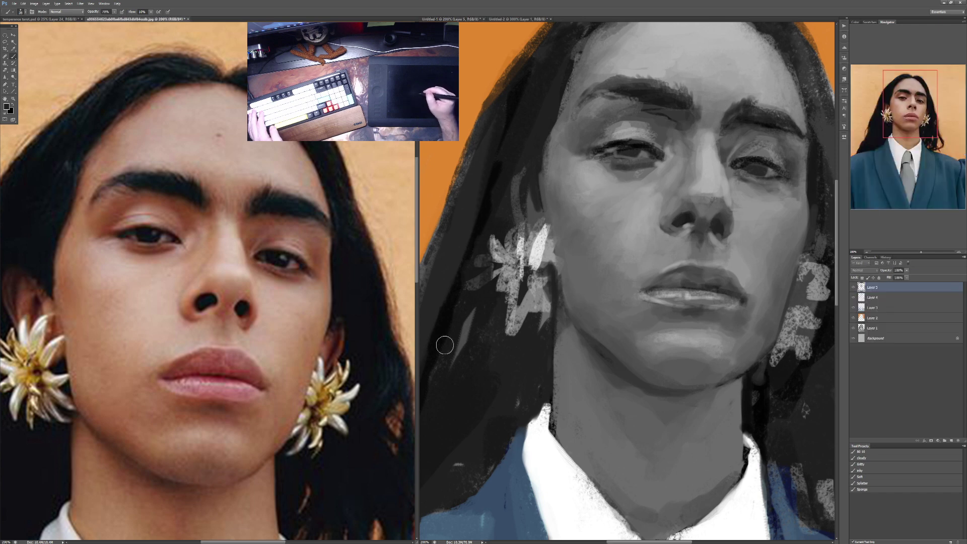
pyautogui.click(392, 339)
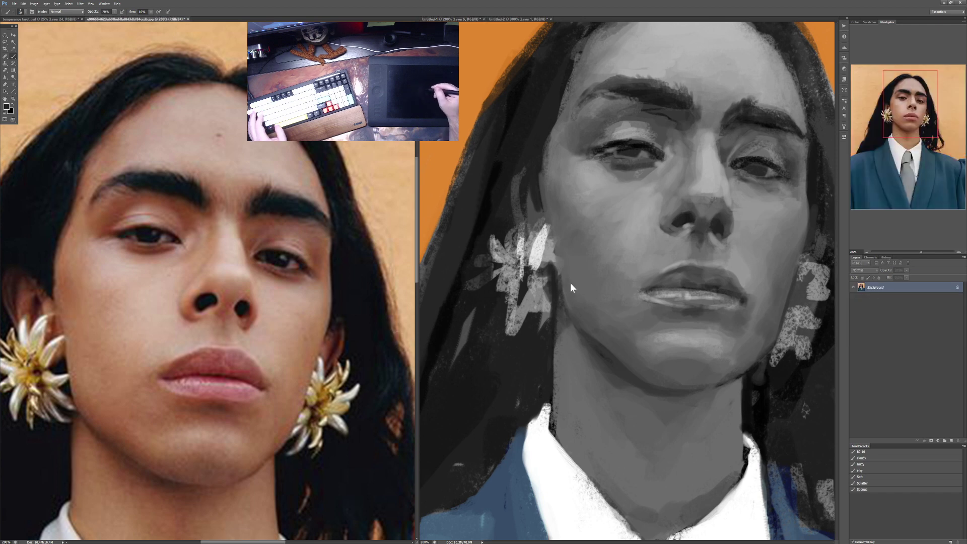
pyautogui.click(551, 239)
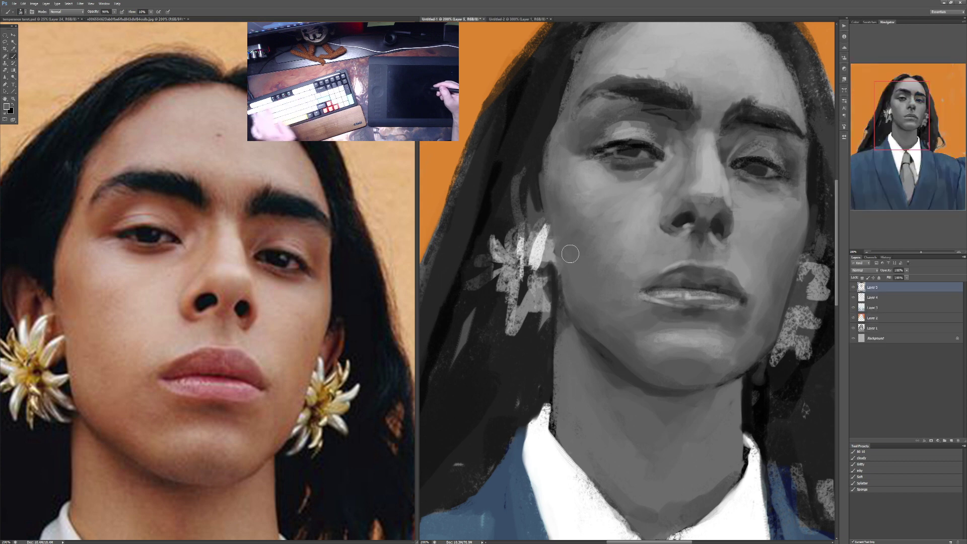
pyautogui.press('9')
pyautogui.press('0')
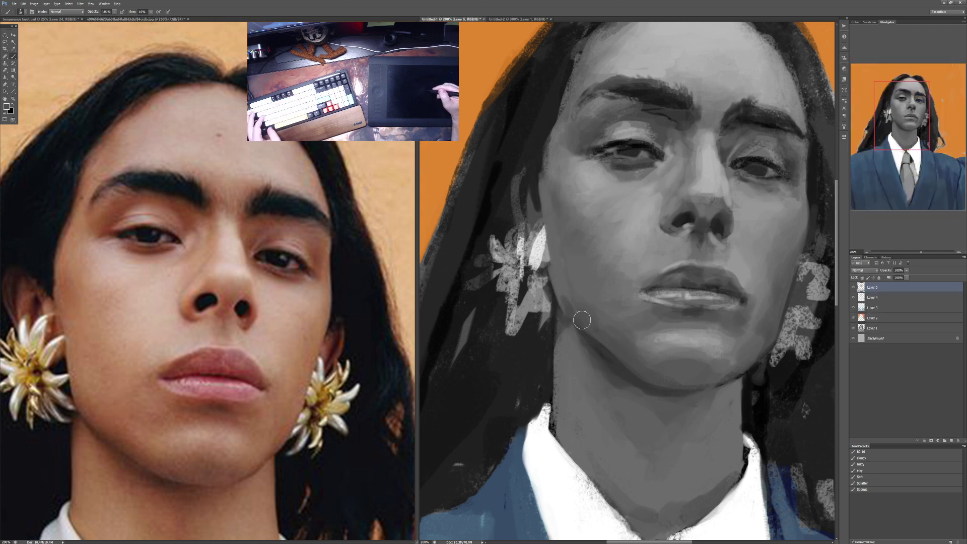
# Step: Paint a darker jawline shadow at full opacity, then soften it at 30%
pyautogui.moveTo(557, 304); pyautogui.dragTo(574, 333)
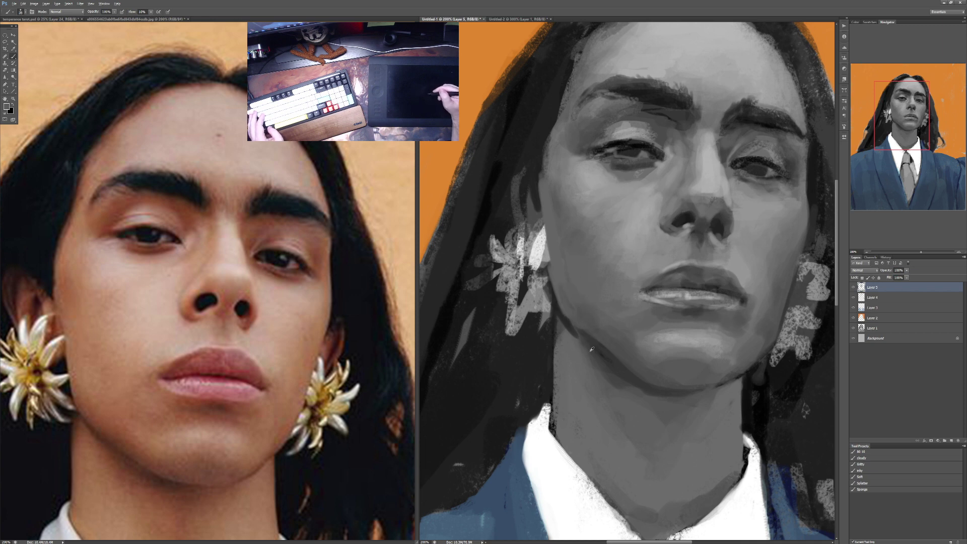
pyautogui.press('3')
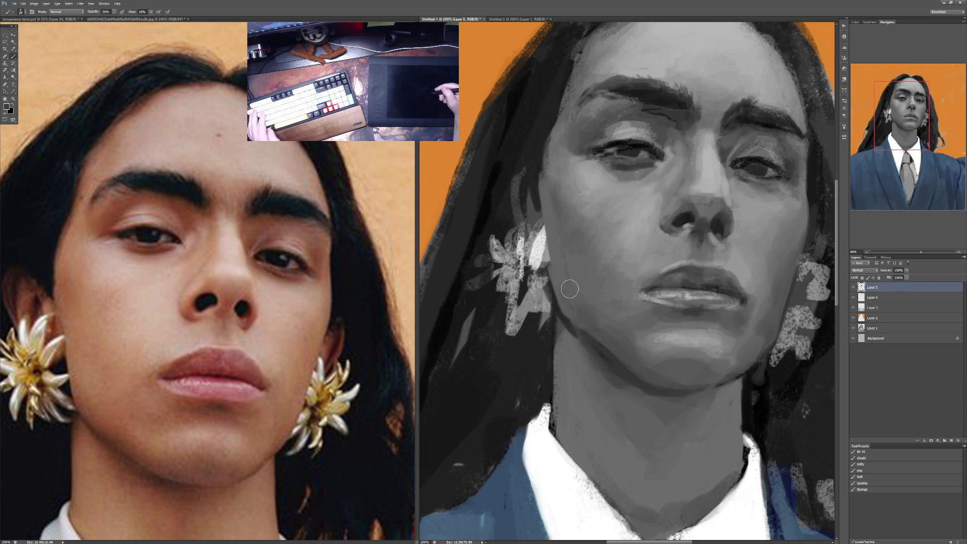
pyautogui.moveTo(567, 339)
pyautogui.mouseDown()
pyautogui.moveTo(564, 314)
pyautogui.moveTo(602, 355)
pyautogui.mouseUp()
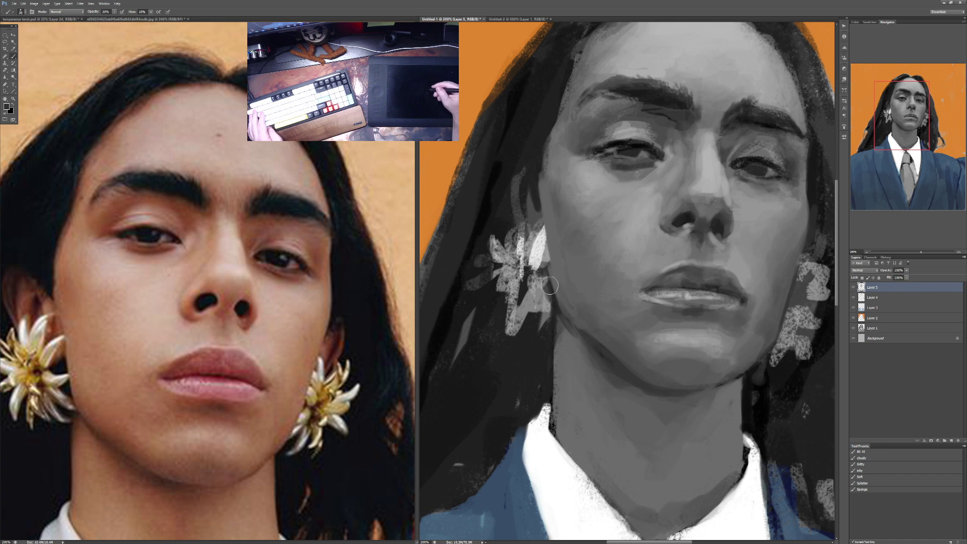
# Step: Sample the hair tone beside the ear and paint light grey strokes there at 80%
pyautogui.press('8')
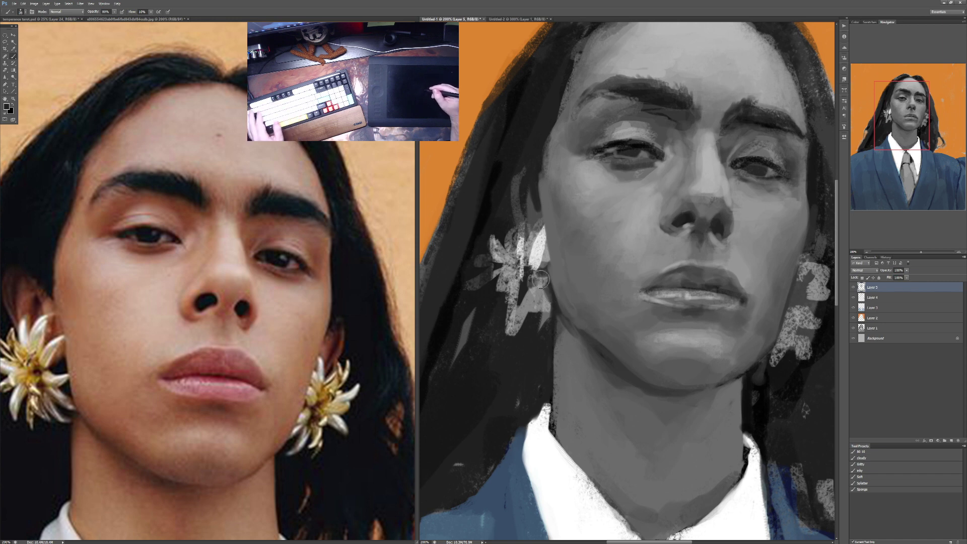
pyautogui.keyDown('alt'); pyautogui.click(536, 208); pyautogui.keyUp('alt')
pyautogui.moveTo(536, 209)
pyautogui.mouseDown()
pyautogui.moveTo(504, 191)
pyautogui.moveTo(514, 222)
pyautogui.moveTo(501, 177)
pyautogui.moveTo(510, 231)
pyautogui.moveTo(525, 183)
pyautogui.moveTo(540, 196)
pyautogui.moveTo(509, 233)
pyautogui.moveTo(524, 199)
pyautogui.moveTo(522, 215)
pyautogui.moveTo(535, 199)
pyautogui.moveTo(526, 219)
pyautogui.moveTo(531, 209)
pyautogui.moveTo(547, 214)
pyautogui.mouseUp()
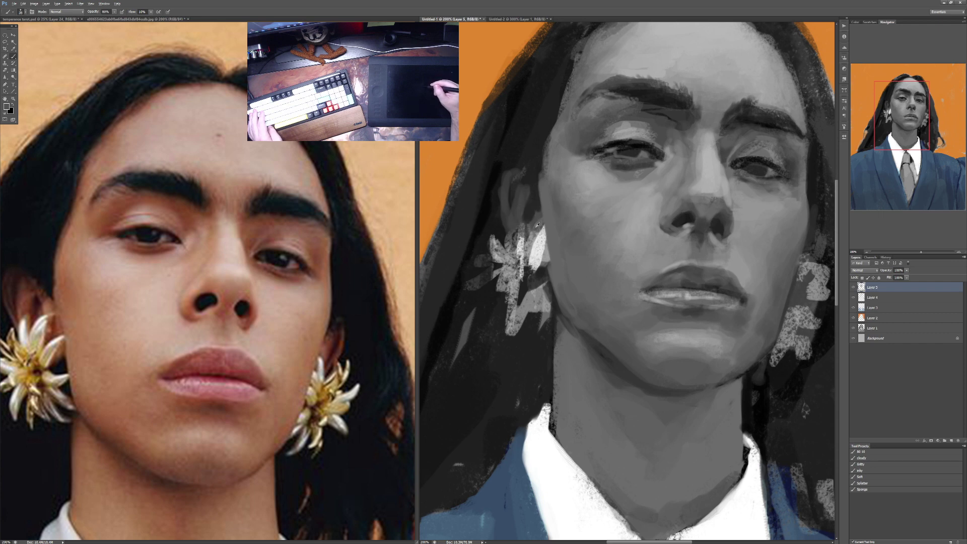
# Step: Bring the left hair edge into view and set brush opacity to 70%
pyautogui.press('4')
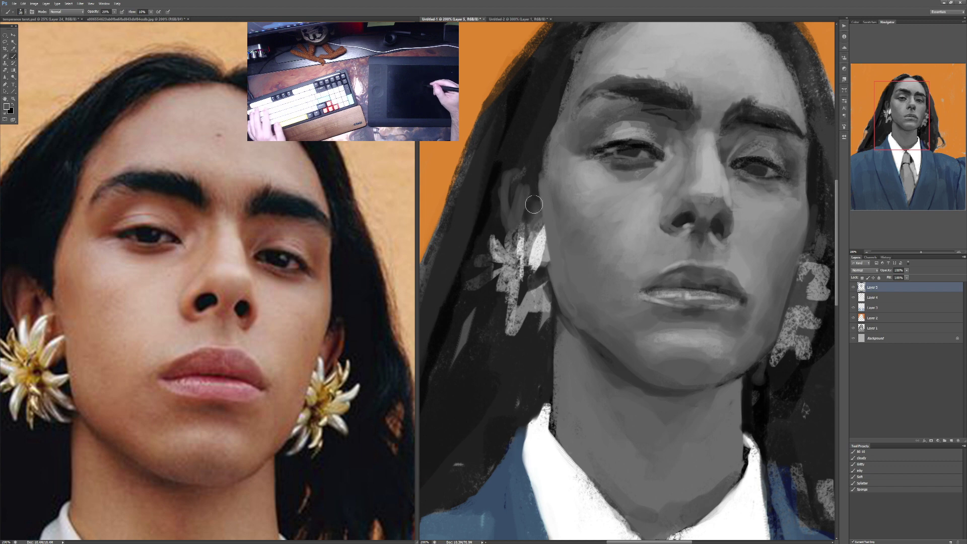
pyautogui.press('7')
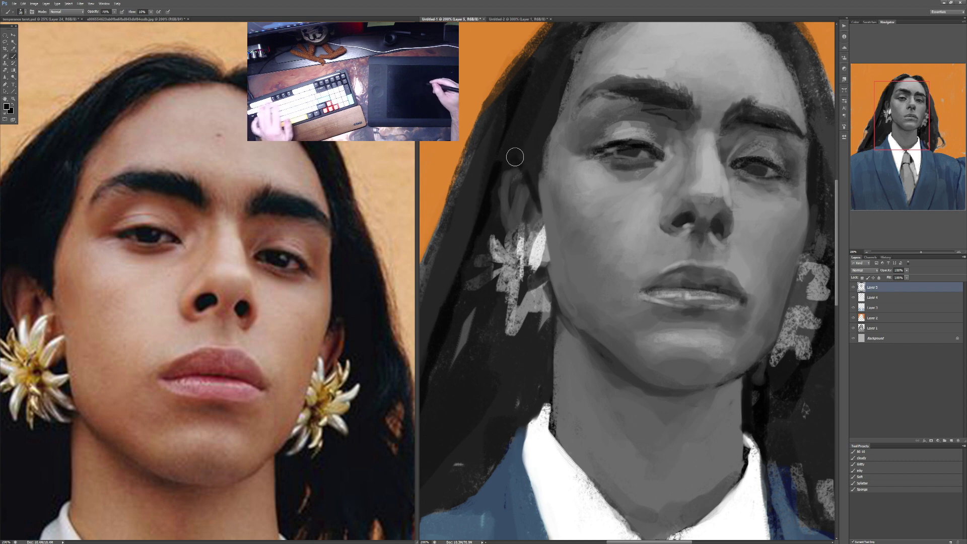
pyautogui.scroll(3, 626, 189)
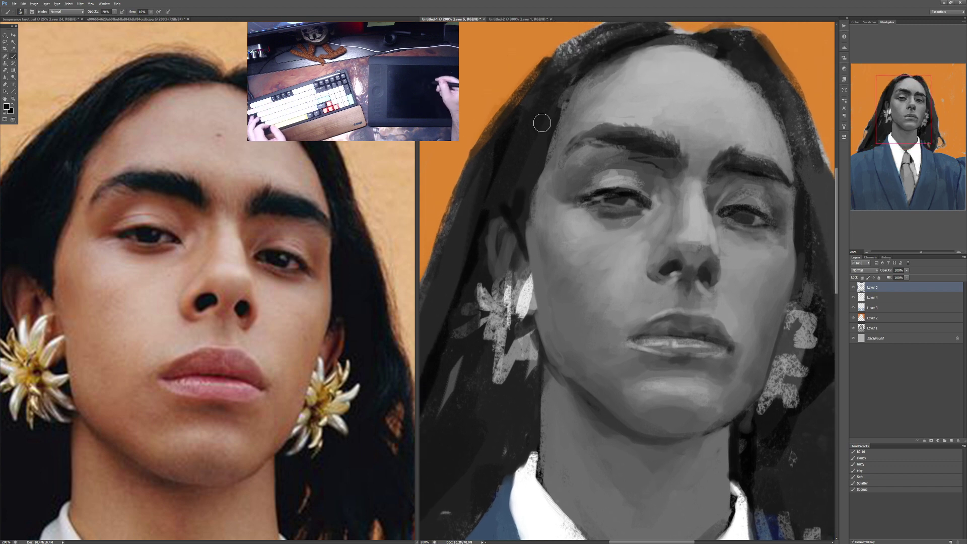
pyautogui.press('4')
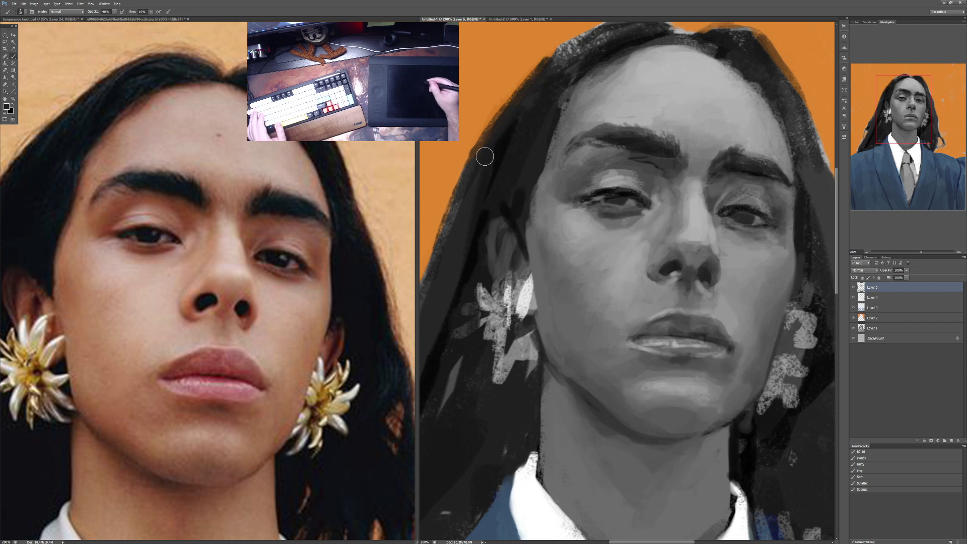
pyautogui.moveTo(484, 224); pyautogui.dragTo(512, 196)
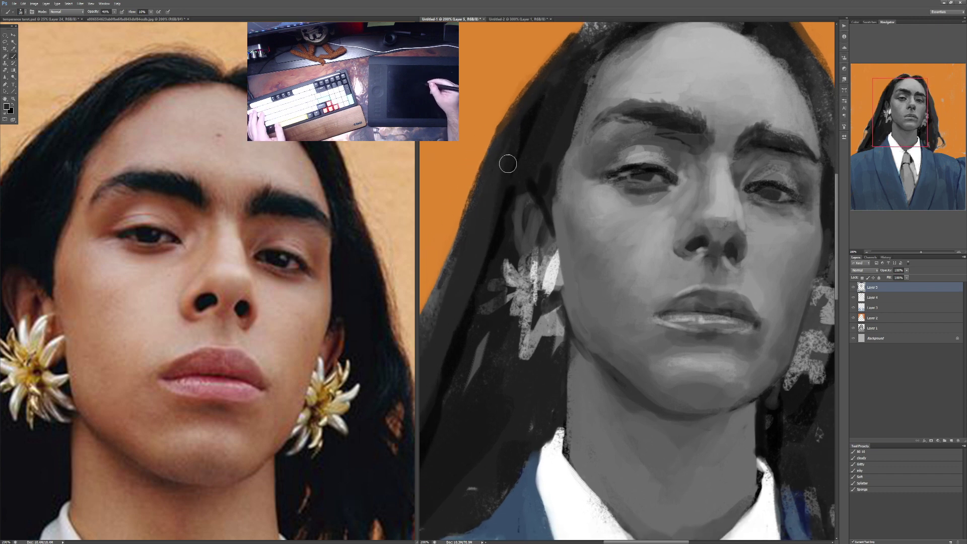
pyautogui.moveTo(494, 262); pyautogui.dragTo(552, 240)
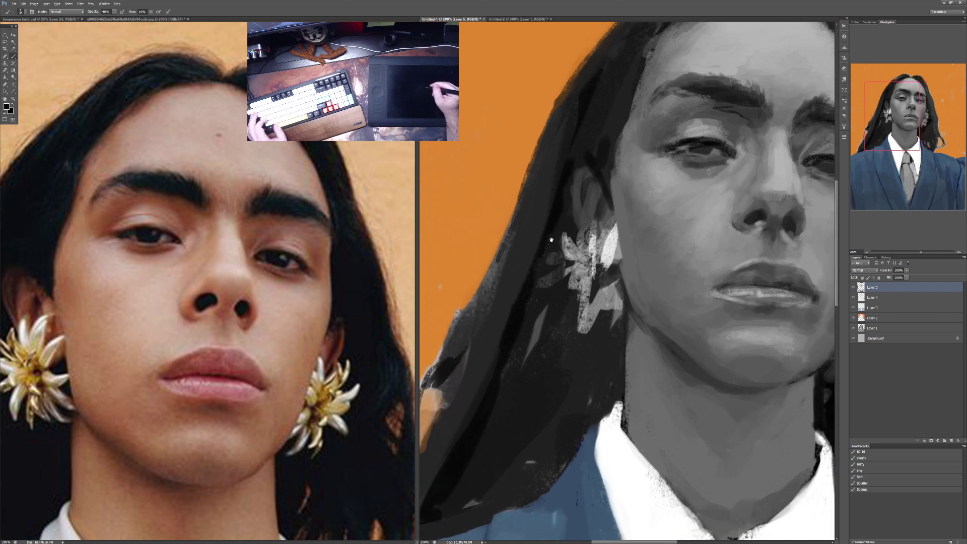
pyautogui.press('7')
# Step: Paint dark strokes down the left hair edge with an enlarged brush, then switch to the reference photo
pyautogui.moveTo(519, 300); pyautogui.dragTo(564, 143)
pyautogui.moveTo(524, 231); pyautogui.dragTo(564, 128)
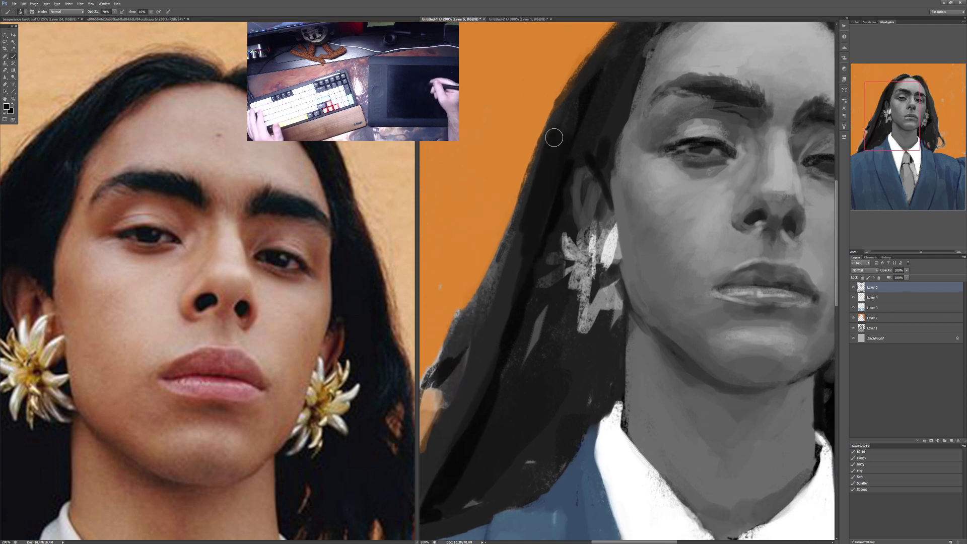
pyautogui.moveTo(521, 214)
pyautogui.mouseDown()
pyautogui.moveTo(495, 306)
pyautogui.moveTo(524, 214)
pyautogui.moveTo(501, 287)
pyautogui.moveTo(523, 345)
pyautogui.moveTo(509, 353)
pyautogui.mouseUp()
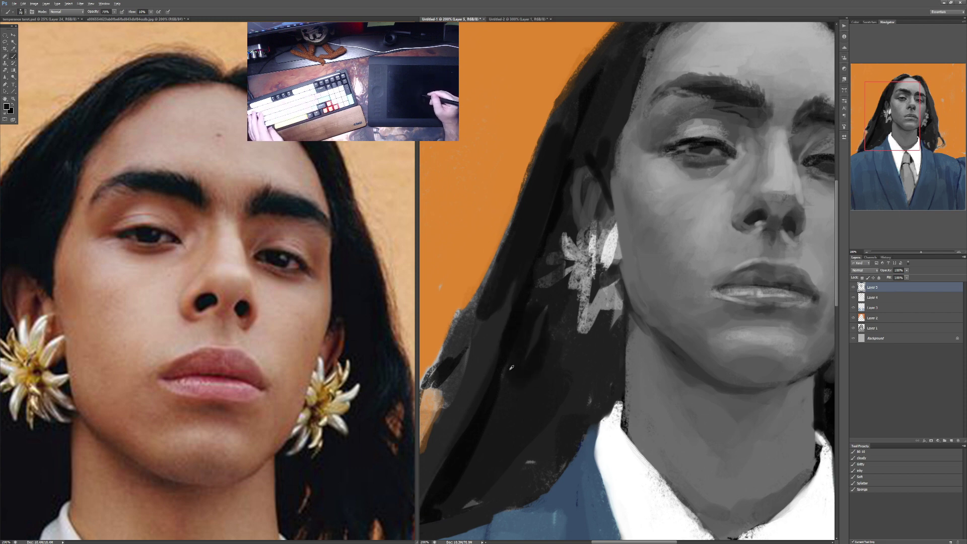
pyautogui.press(']')
pyautogui.moveTo(531, 269)
pyautogui.mouseDown()
pyautogui.moveTo(503, 319)
pyautogui.moveTo(489, 312)
pyautogui.moveTo(523, 335)
pyautogui.moveTo(527, 399)
pyautogui.moveTo(551, 336)
pyautogui.moveTo(556, 385)
pyautogui.moveTo(546, 411)
pyautogui.moveTo(589, 390)
pyautogui.moveTo(569, 423)
pyautogui.moveTo(466, 504)
pyautogui.mouseUp()
pyautogui.moveTo(563, 391); pyautogui.dragTo(586, 394)
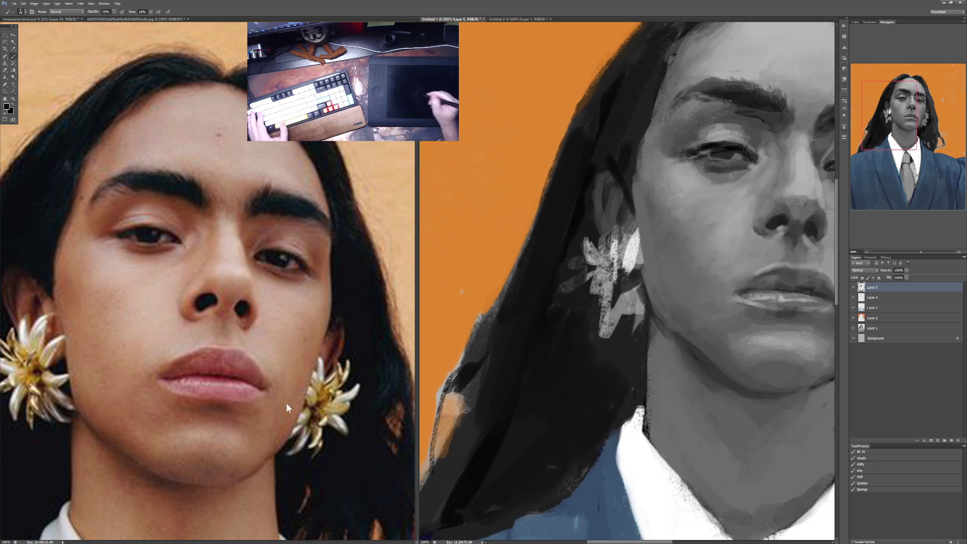
pyautogui.click(248, 400)
# Step: Show the earring in the reference photo, then return to the painting with a size-20 brush at 60% opacity
pyautogui.moveTo(248, 399); pyautogui.dragTo(379, 314)
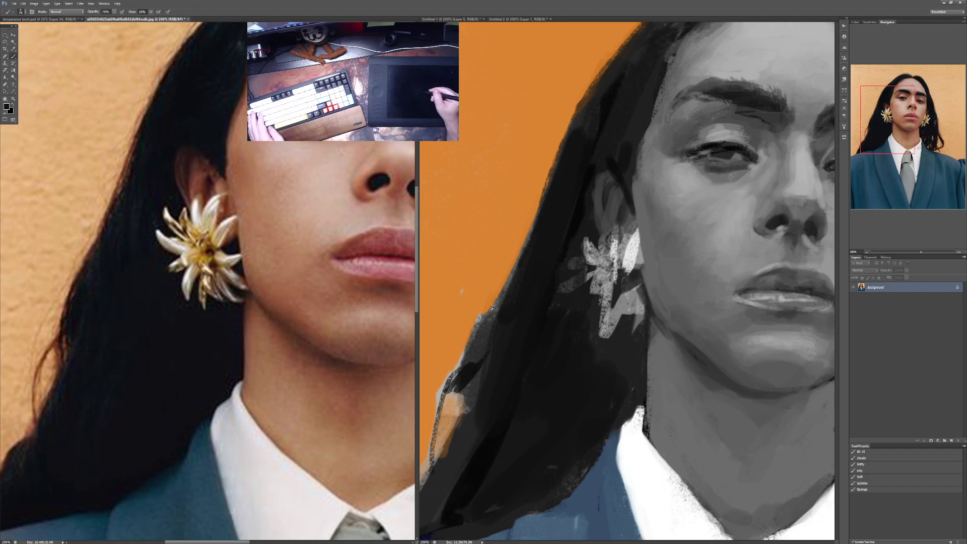
pyautogui.press('6')
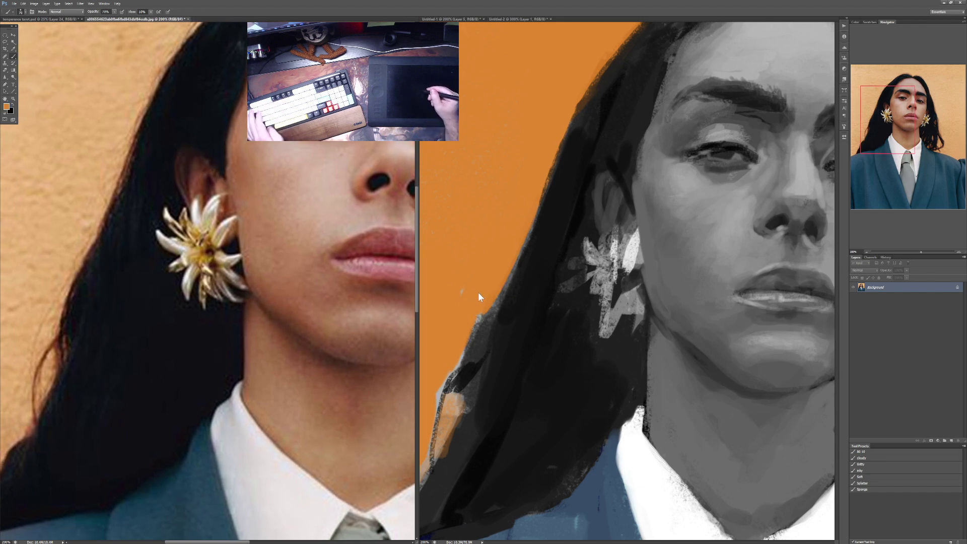
pyautogui.click(563, 313)
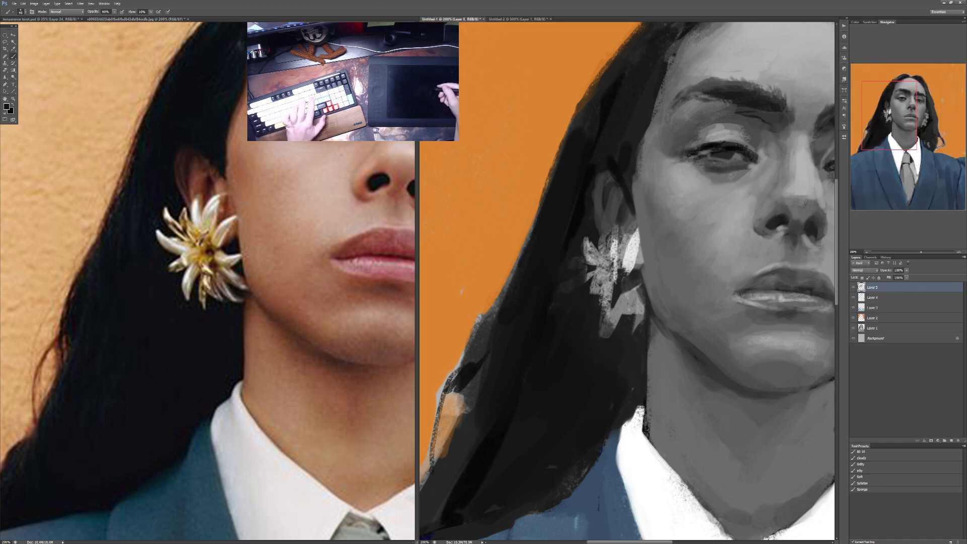
pyautogui.press('[')
pyautogui.press('[')
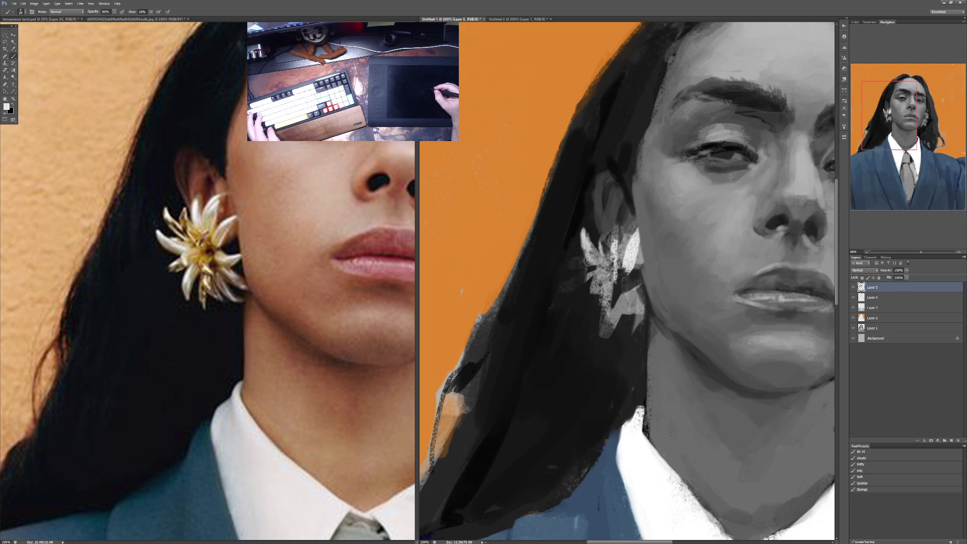
# Step: Lighten the painted earring's lower petals at 60%, then 90% opacity
pyautogui.moveTo(576, 261)
pyautogui.mouseDown()
pyautogui.moveTo(594, 285)
pyautogui.moveTo(585, 279)
pyautogui.mouseUp()
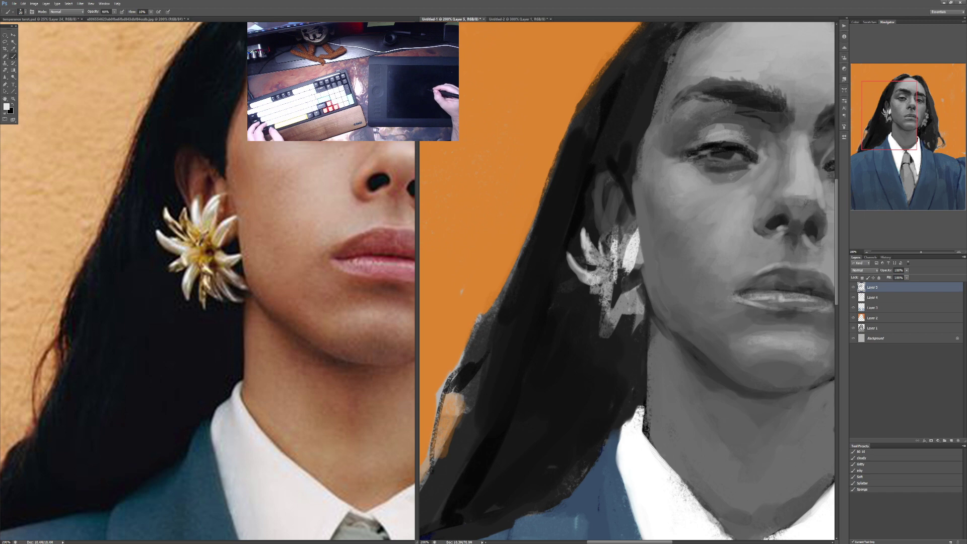
pyautogui.moveTo(581, 302)
pyautogui.mouseDown()
pyautogui.moveTo(594, 285)
pyautogui.moveTo(595, 293)
pyautogui.mouseUp()
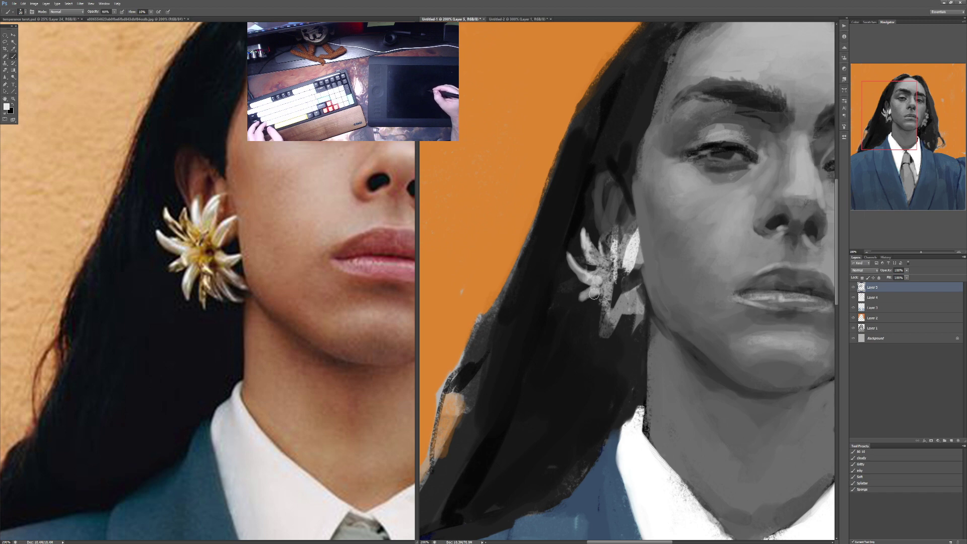
pyautogui.moveTo(597, 335)
pyautogui.mouseDown()
pyautogui.moveTo(608, 298)
pyautogui.moveTo(602, 308)
pyautogui.mouseUp()
pyautogui.press('9')
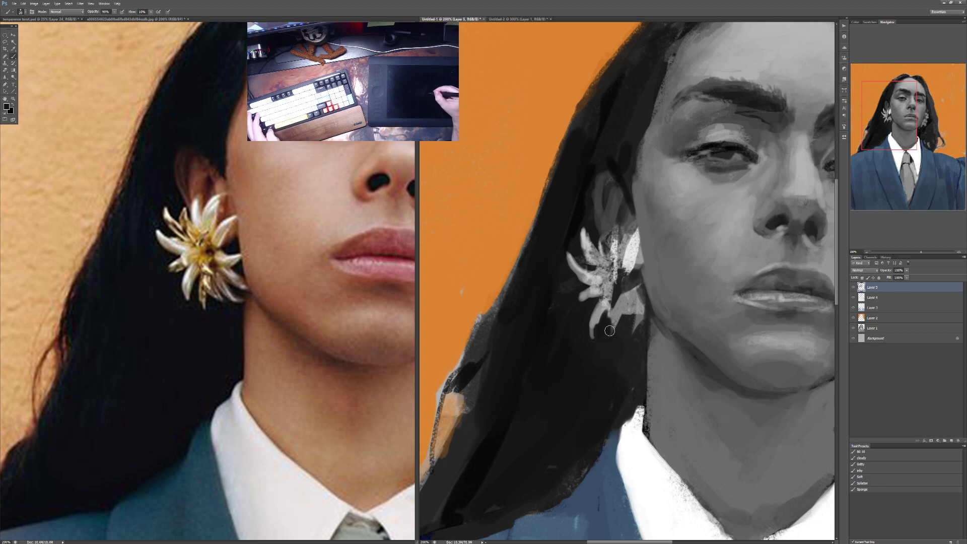
pyautogui.moveTo(616, 345); pyautogui.dragTo(614, 317)
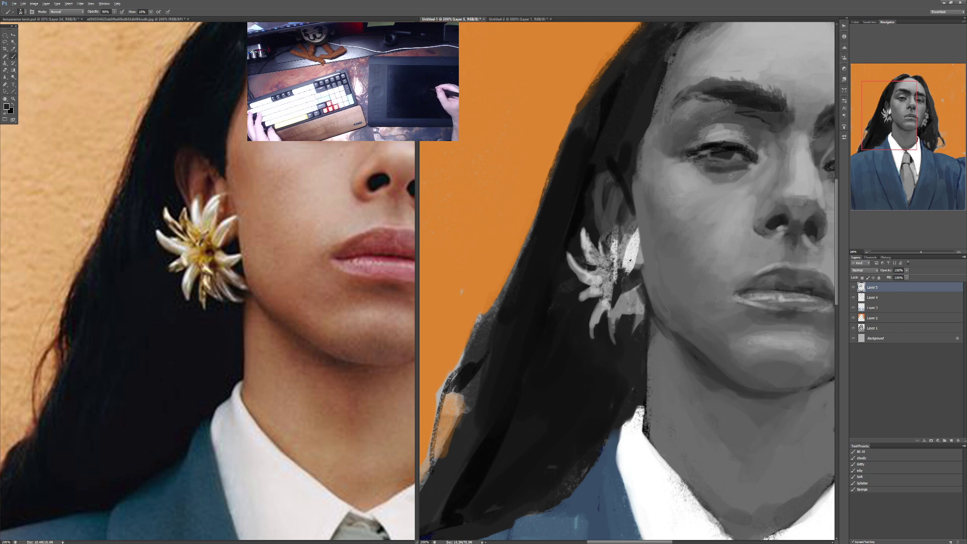
pyautogui.moveTo(623, 339); pyautogui.dragTo(619, 307)
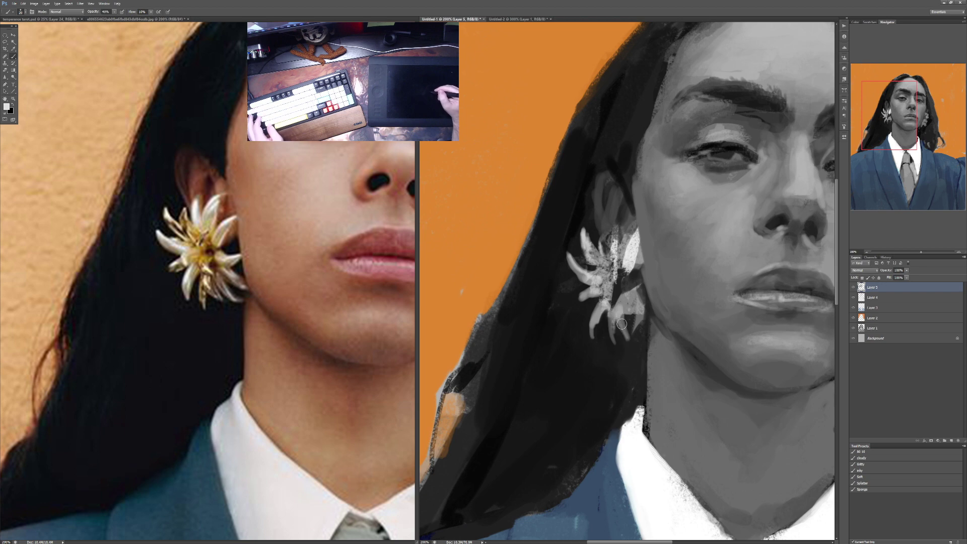
# Step: Darken below the earring at 70%, then brighten the right and upper petals and add a new light petal
pyautogui.press('7')
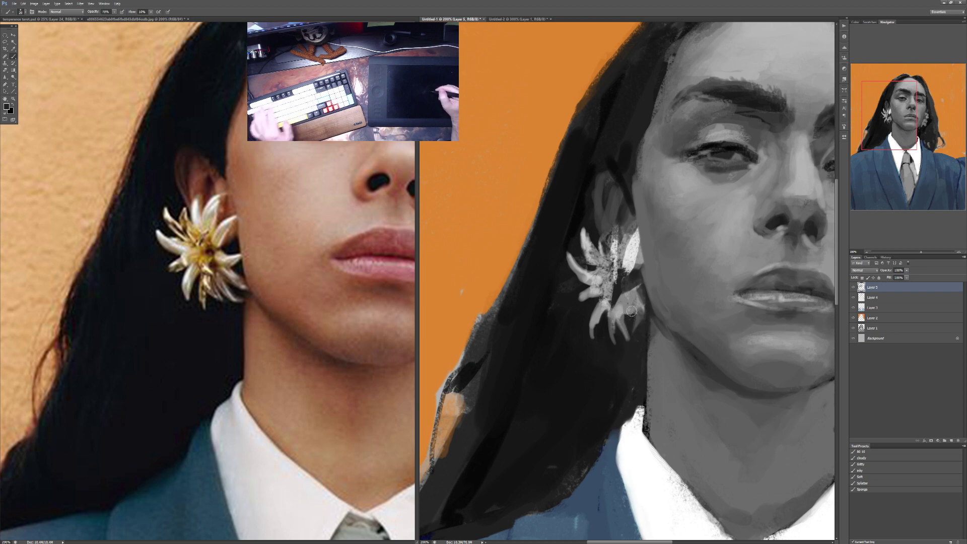
pyautogui.moveTo(639, 282); pyautogui.dragTo(637, 317)
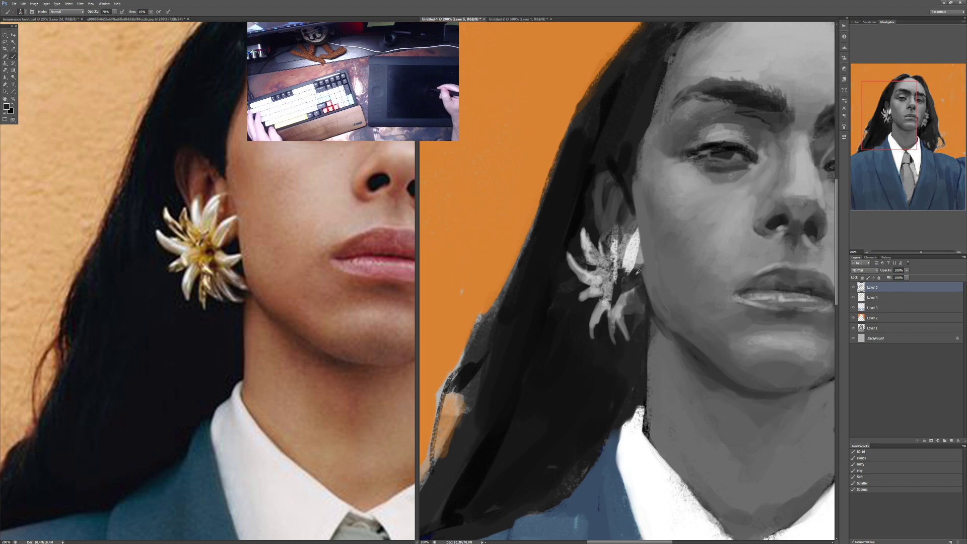
pyautogui.press('8')
pyautogui.moveTo(612, 307); pyautogui.dragTo(626, 232)
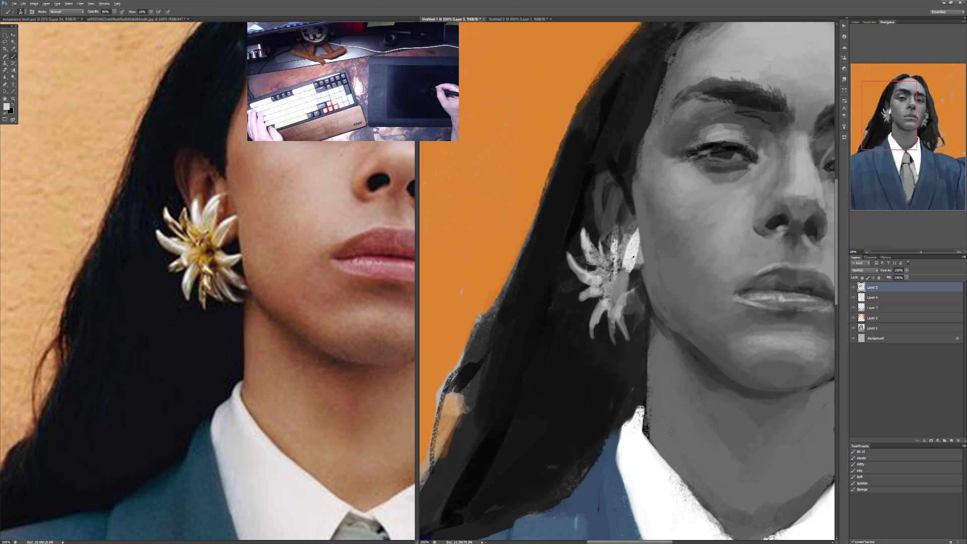
pyautogui.press('7')
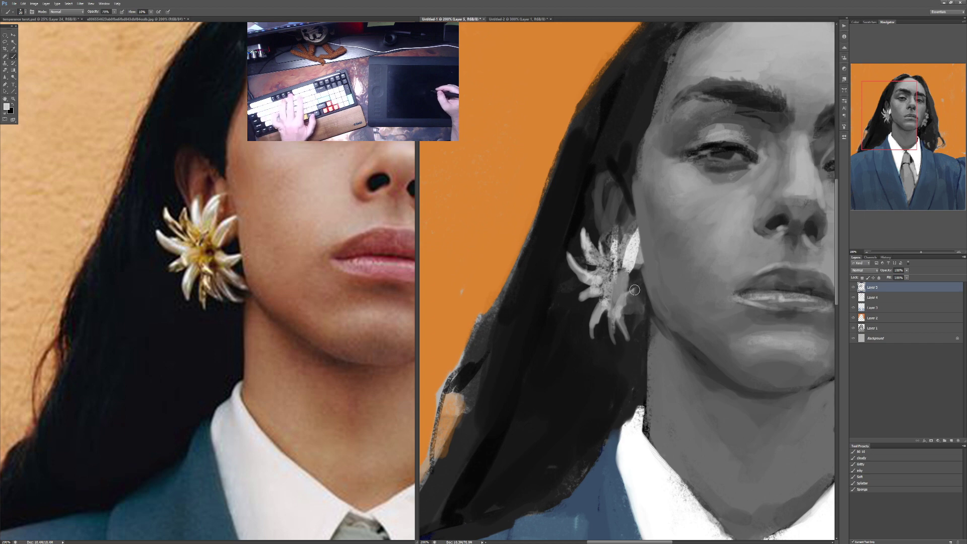
pyautogui.press('9')
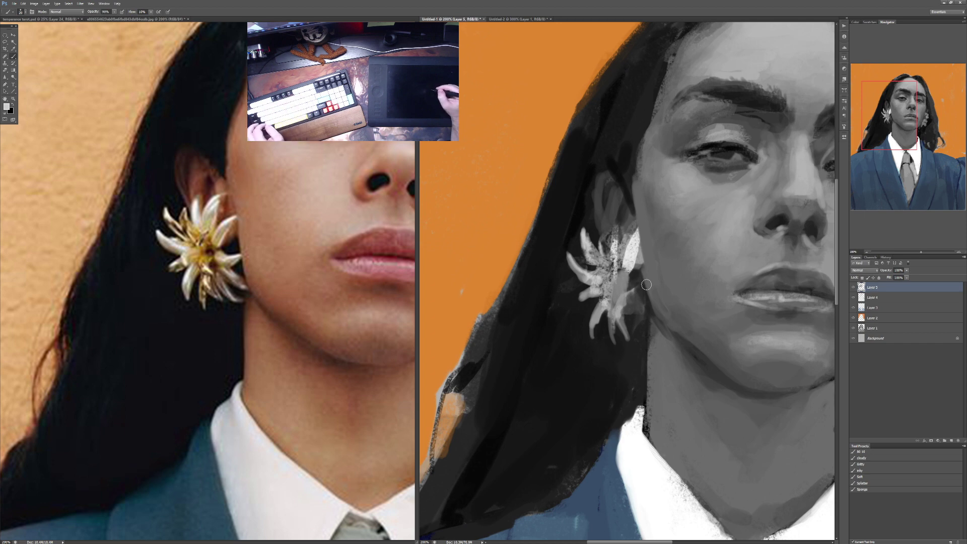
pyautogui.moveTo(647, 285); pyautogui.dragTo(617, 286)
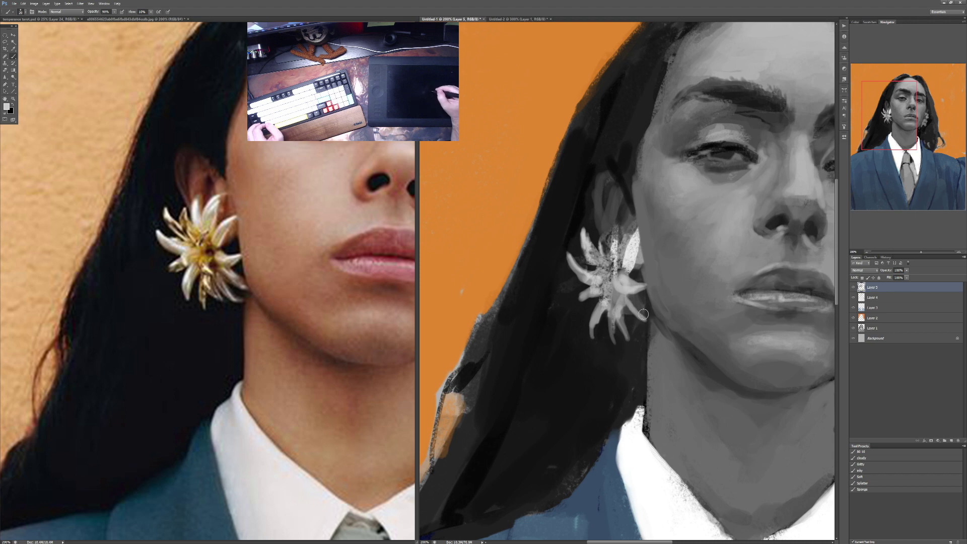
pyautogui.moveTo(627, 301)
pyautogui.mouseDown()
pyautogui.moveTo(650, 318)
pyautogui.moveTo(625, 300)
pyautogui.moveTo(639, 312)
pyautogui.mouseUp()
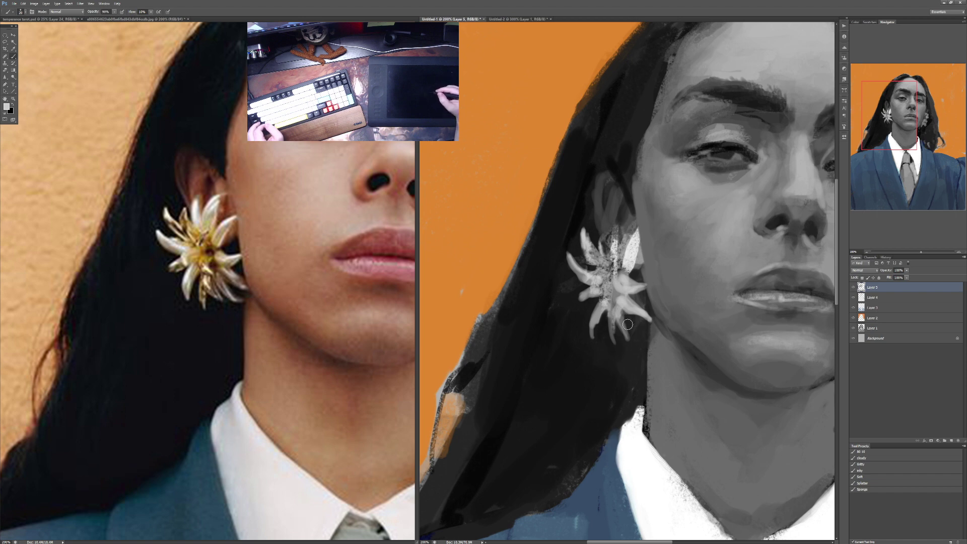
# Step: Lengthen the lower-right petal, brighten the earring top, then dab black at ~30% on its centre
pyautogui.moveTo(623, 313)
pyautogui.mouseDown()
pyautogui.moveTo(653, 348)
pyautogui.moveTo(618, 314)
pyautogui.mouseUp()
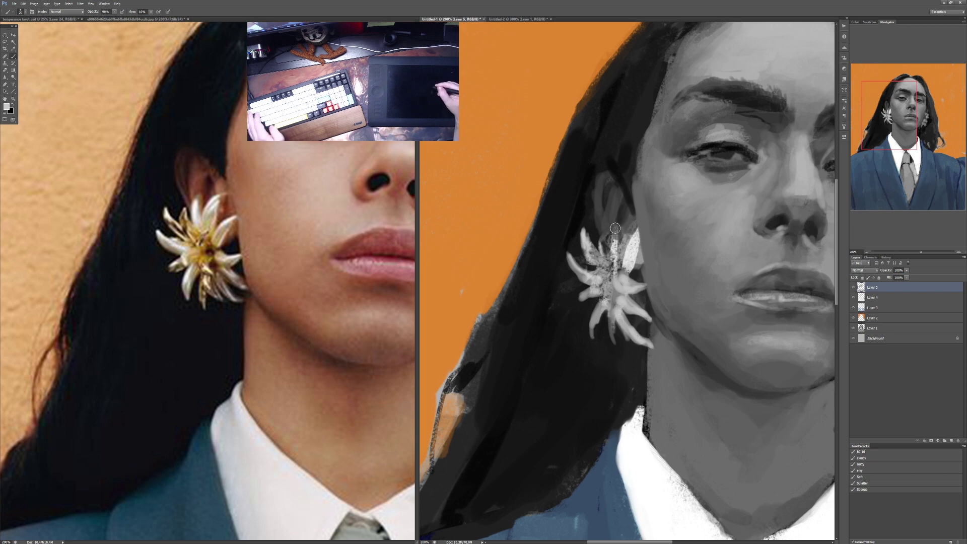
pyautogui.moveTo(617, 223)
pyautogui.mouseDown()
pyautogui.moveTo(609, 258)
pyautogui.moveTo(639, 323)
pyautogui.moveTo(627, 283)
pyautogui.mouseUp()
pyautogui.press('x')
pyautogui.press('3')
pyautogui.moveTo(618, 299); pyautogui.dragTo(613, 293)
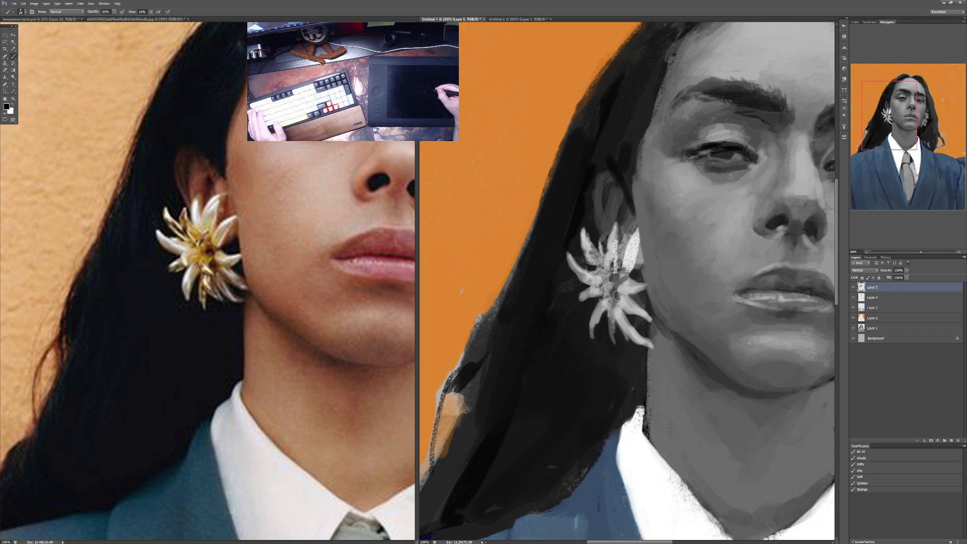
pyautogui.press('3')
pyautogui.press('2')
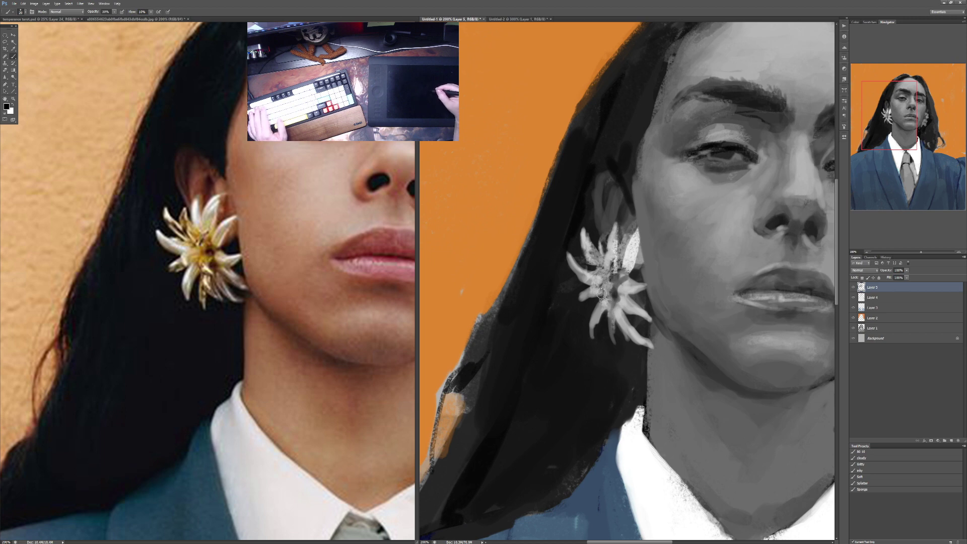
pyautogui.moveTo(607, 294); pyautogui.dragTo(589, 249)
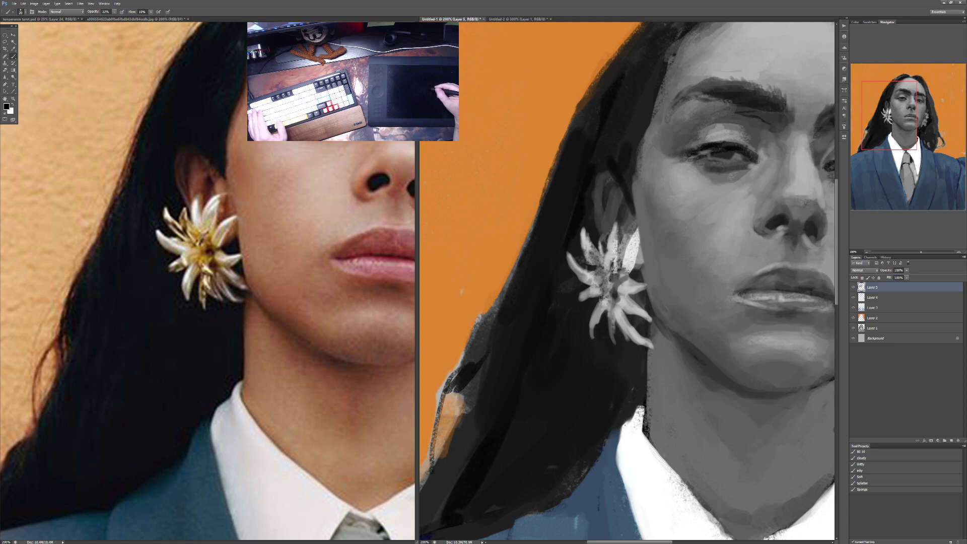
# Step: Paint light strokes on the earring's lower and left petals at 70–80% opacity
pyautogui.press('3')
pyautogui.press('0')
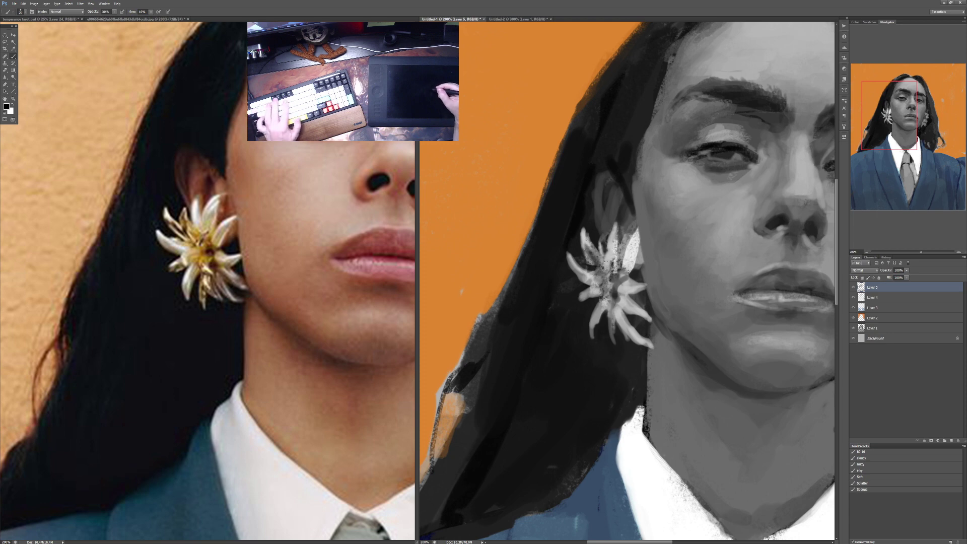
pyautogui.press('7')
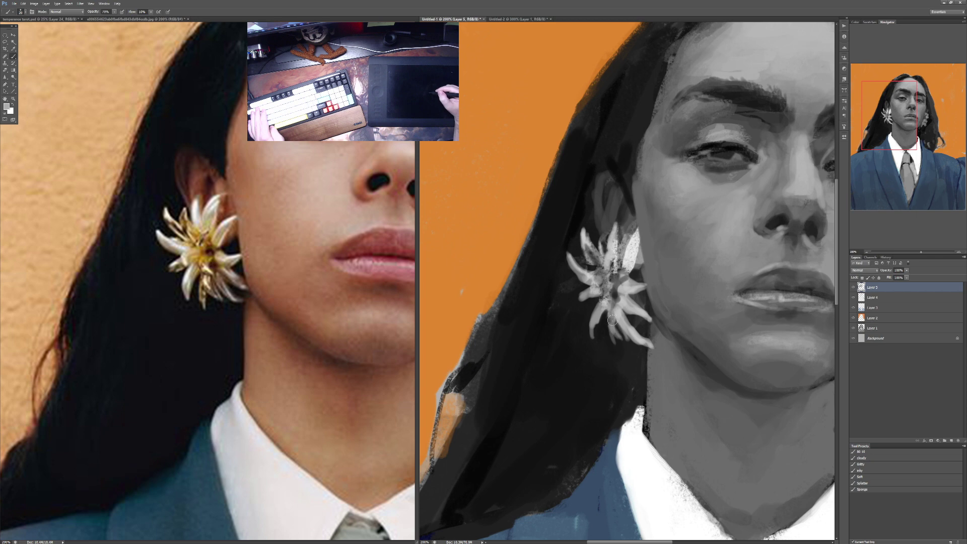
pyautogui.moveTo(612, 320)
pyautogui.mouseDown()
pyautogui.moveTo(608, 344)
pyautogui.moveTo(607, 308)
pyautogui.moveTo(607, 341)
pyautogui.moveTo(617, 346)
pyautogui.moveTo(613, 317)
pyautogui.moveTo(597, 327)
pyautogui.moveTo(600, 312)
pyautogui.moveTo(626, 295)
pyautogui.moveTo(597, 302)
pyautogui.mouseUp()
pyautogui.press('8')
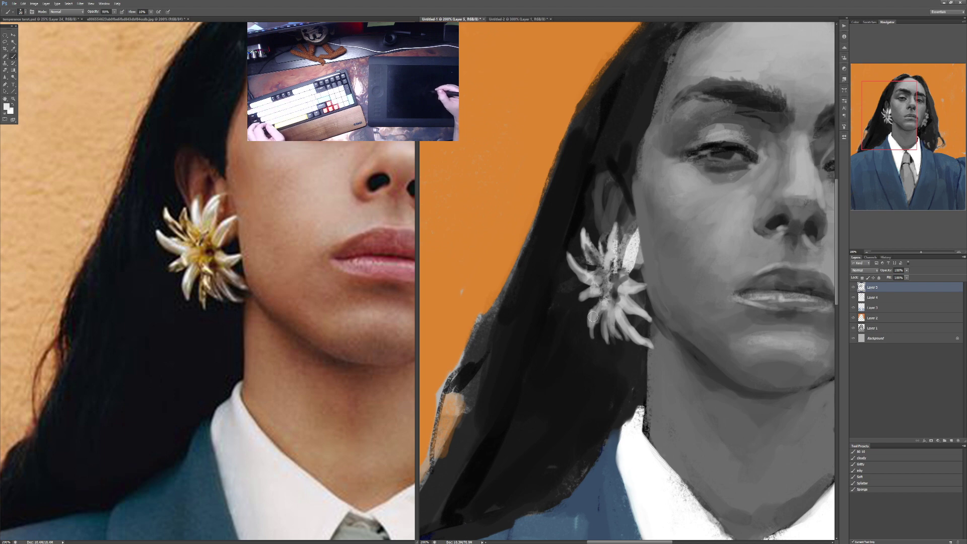
pyautogui.moveTo(594, 304); pyautogui.dragTo(600, 297)
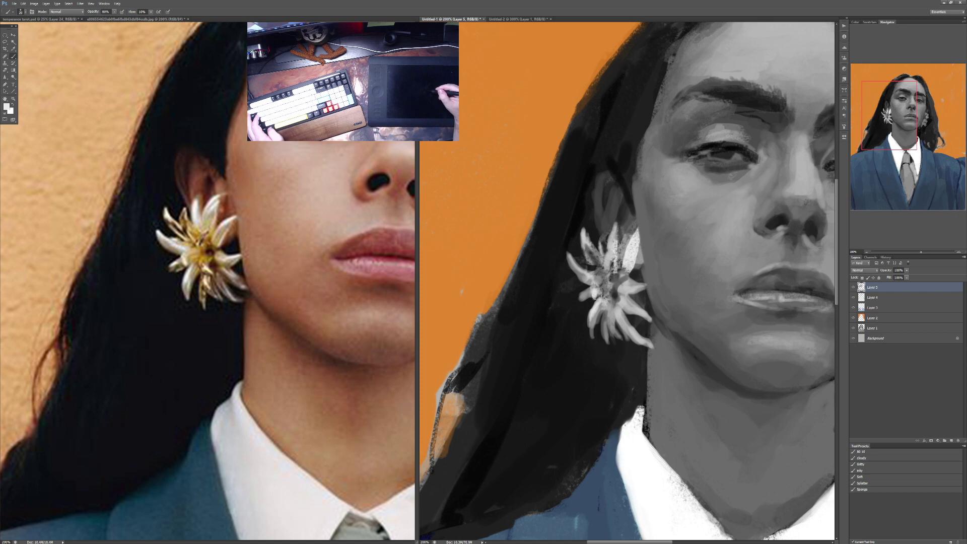
pyautogui.moveTo(595, 302)
pyautogui.mouseDown()
pyautogui.moveTo(577, 298)
pyautogui.moveTo(587, 292)
pyautogui.mouseUp()
# Step: Switch to black at 50% opacity and darken the earring centre with small dabs
pyautogui.press('4')
pyautogui.press('d')
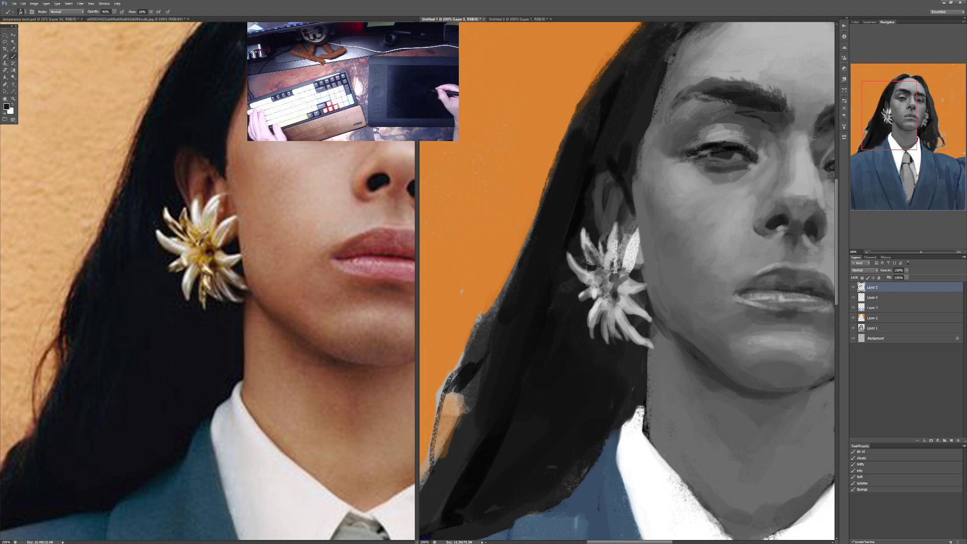
pyautogui.press('6')
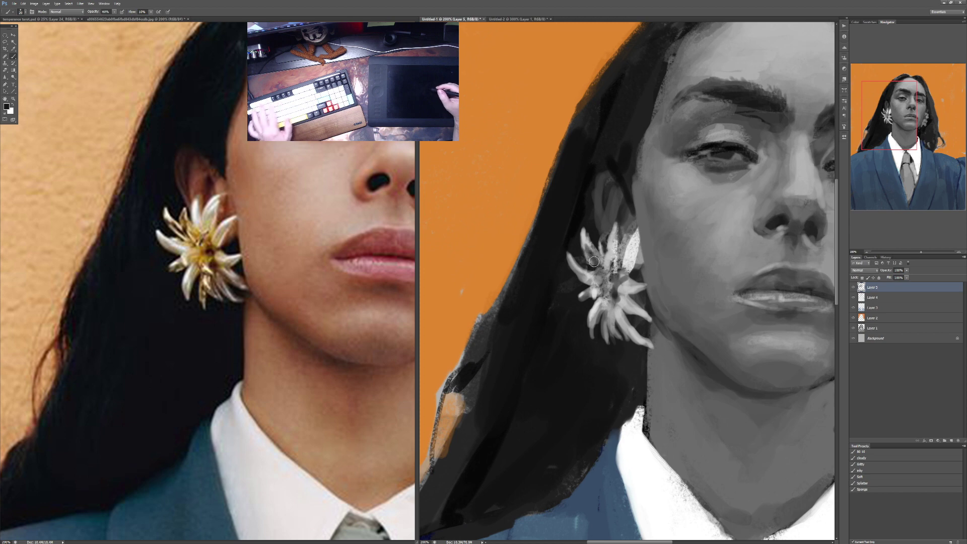
pyautogui.press('5')
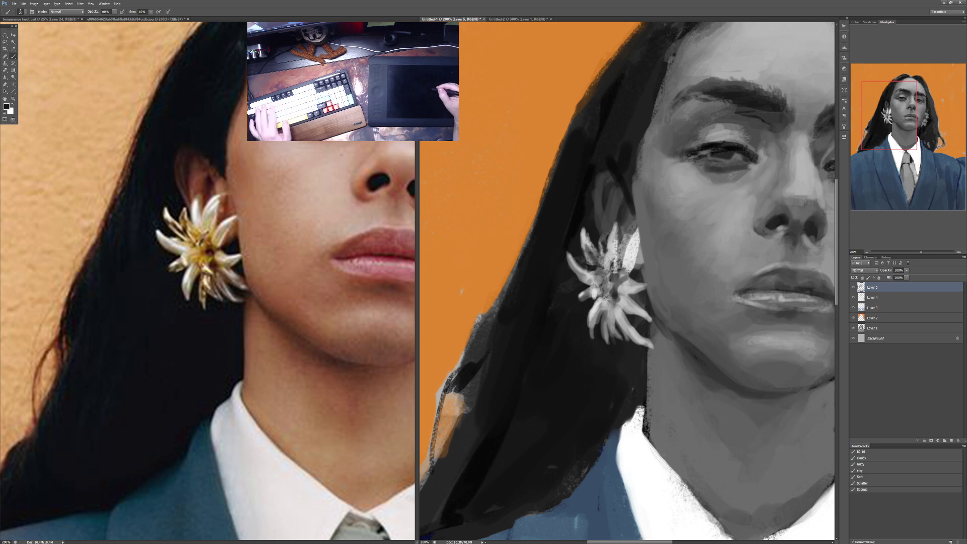
pyautogui.moveTo(616, 279); pyautogui.dragTo(616, 272)
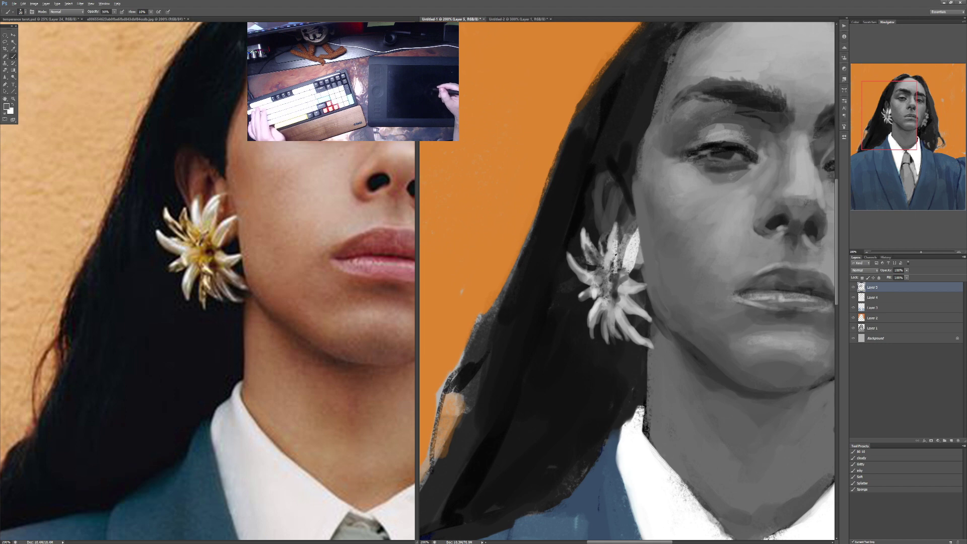
pyautogui.moveTo(607, 274)
pyautogui.mouseDown()
pyautogui.moveTo(610, 252)
pyautogui.moveTo(619, 272)
pyautogui.mouseUp()
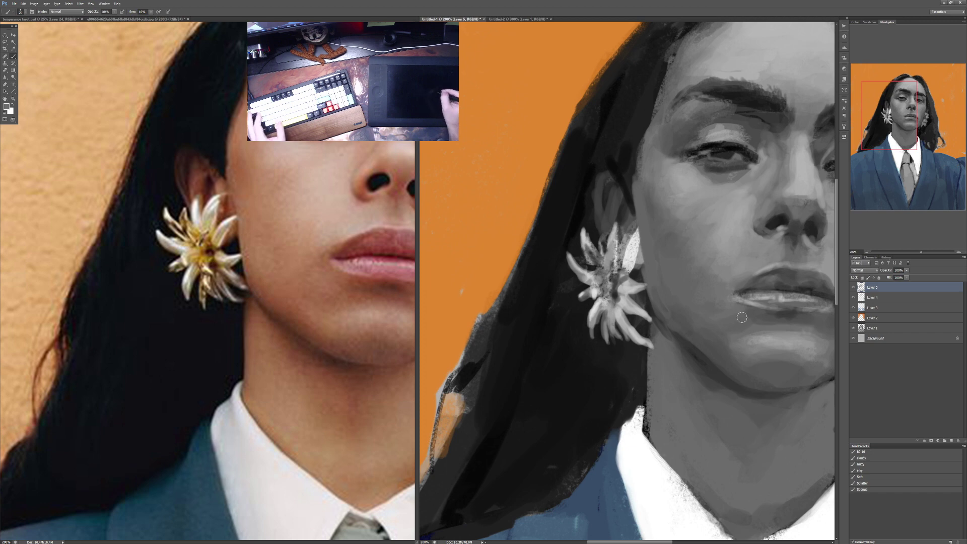
# Step: Centre the face in both the painting and the reference photo, with brush opacity at 30%
pyautogui.moveTo(750, 306); pyautogui.dragTo(712, 307)
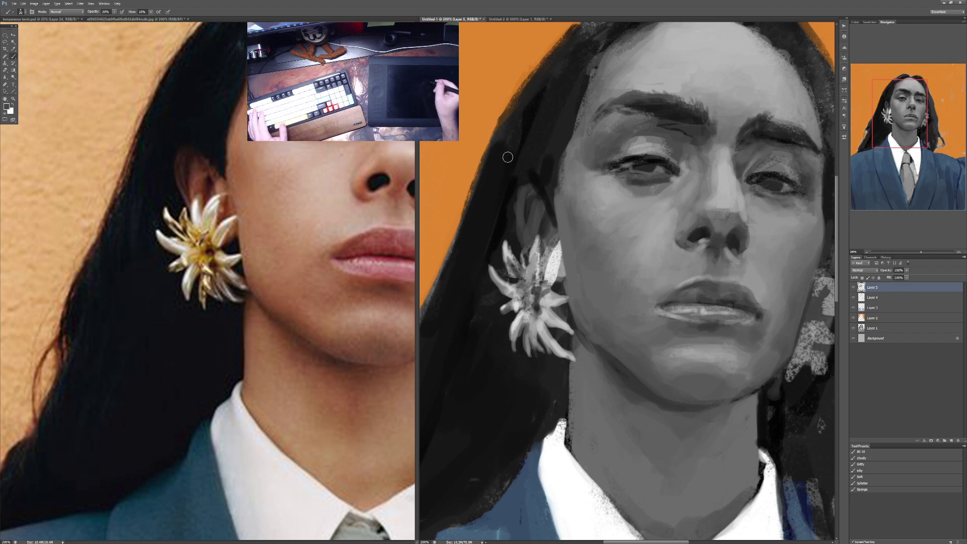
pyautogui.moveTo(368, 170); pyautogui.dragTo(268, 251)
pyautogui.click(690, 132)
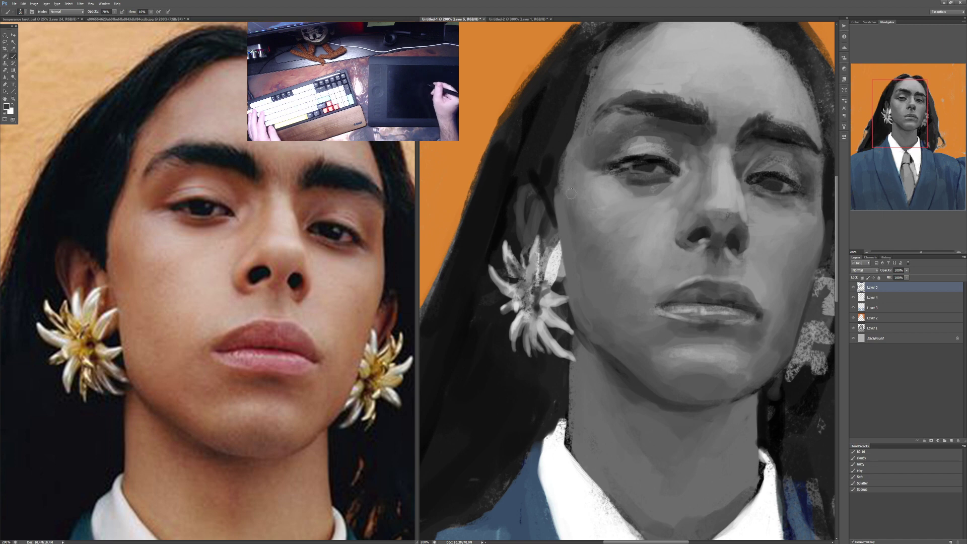
pyautogui.press('3')
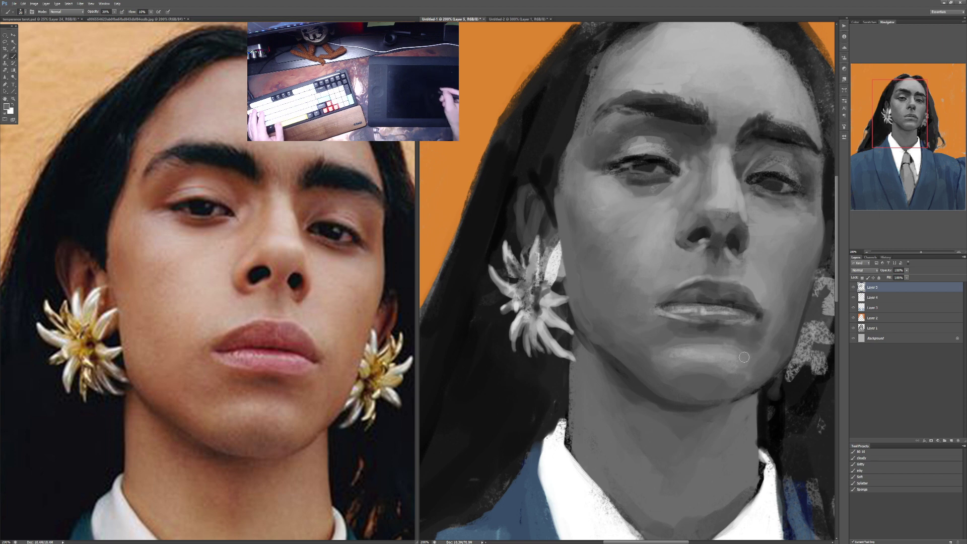
pyautogui.moveTo(777, 184); pyautogui.dragTo(726, 198)
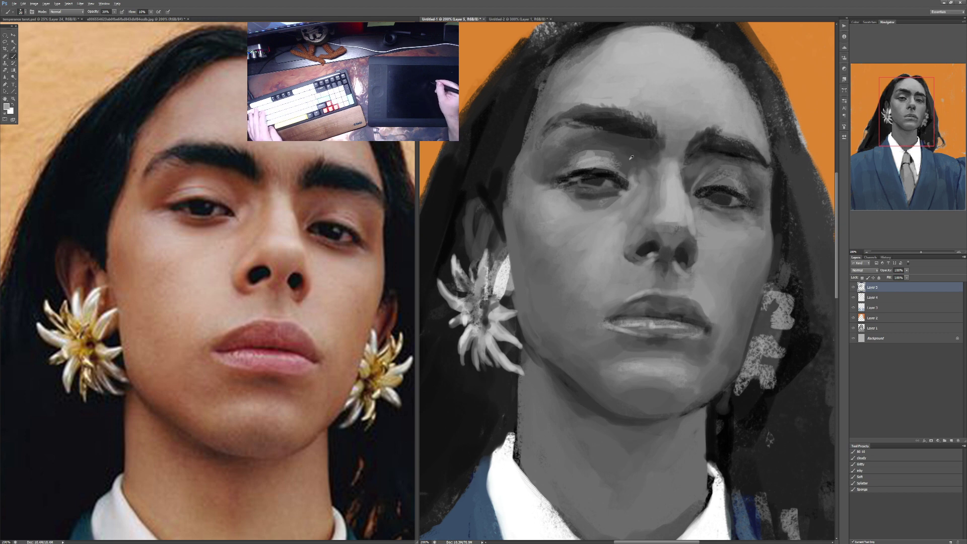
# Step: Lighten the upper eyelid with a faint 20% dab, sample eyelid greys and darken it with a small stroke
pyautogui.press('4')
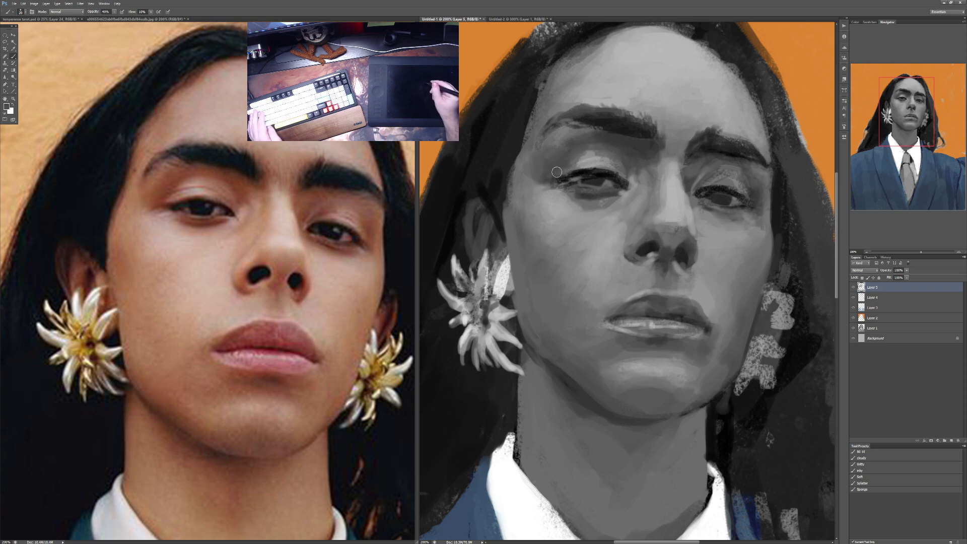
pyautogui.press('6')
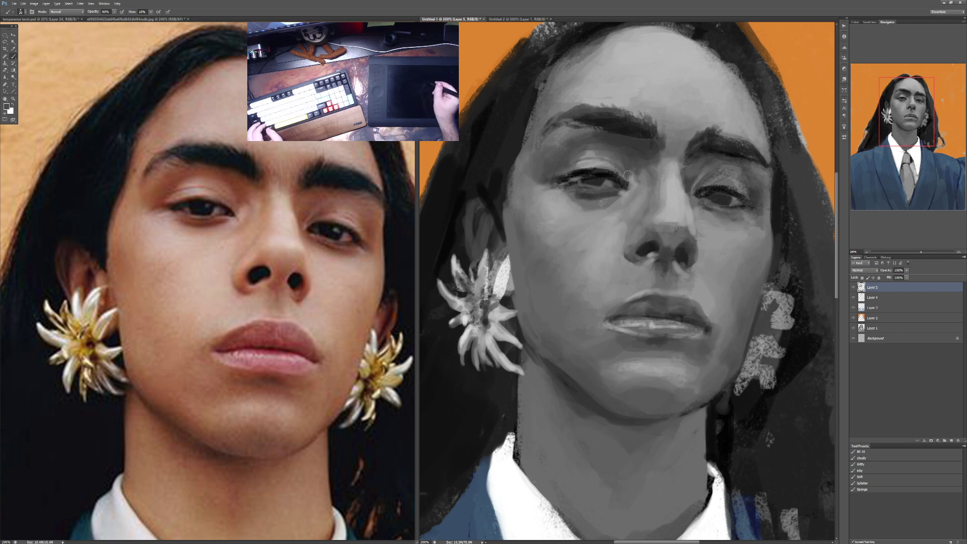
pyautogui.press('2')
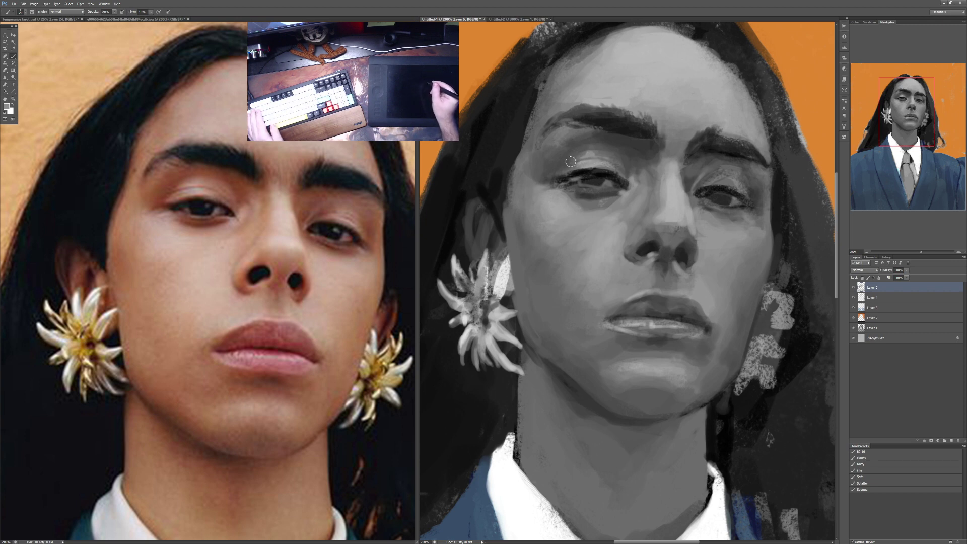
pyautogui.moveTo(593, 154); pyautogui.dragTo(605, 153)
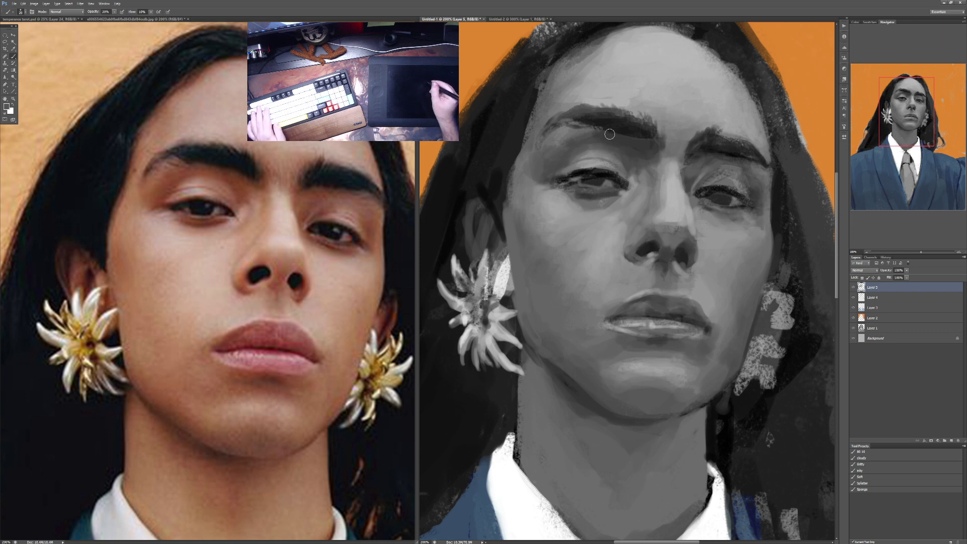
pyautogui.press('3')
pyautogui.press('3')
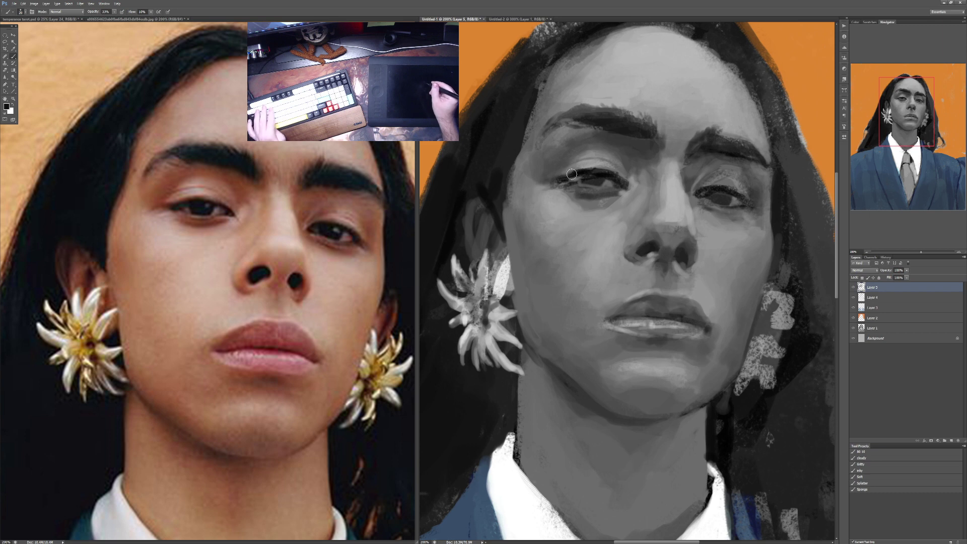
pyautogui.press('3')
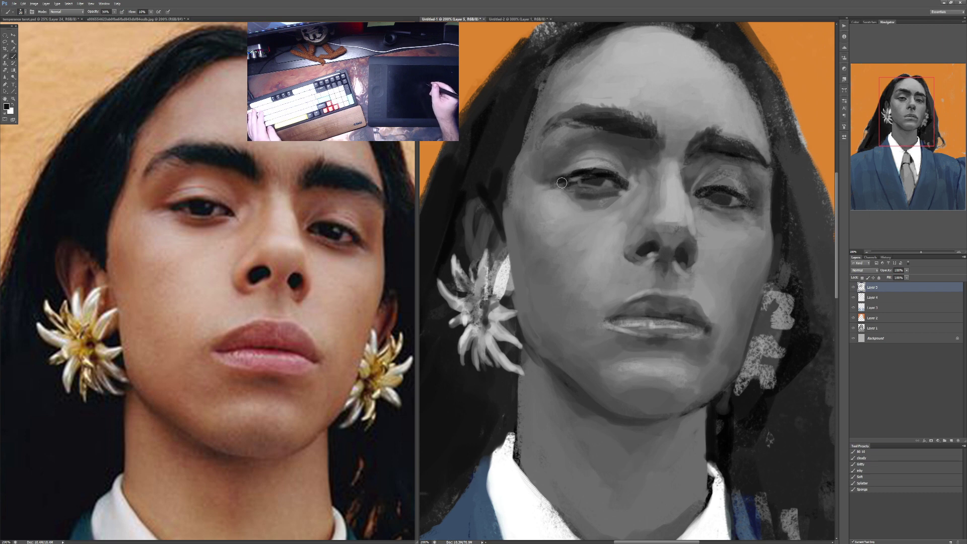
pyautogui.keyDown('alt'); pyautogui.click(575, 181); pyautogui.keyUp('alt')
pyautogui.keyDown('alt'); pyautogui.click(567, 179); pyautogui.keyUp('alt')
pyautogui.keyDown('alt'); pyautogui.click(561, 184); pyautogui.keyUp('alt')
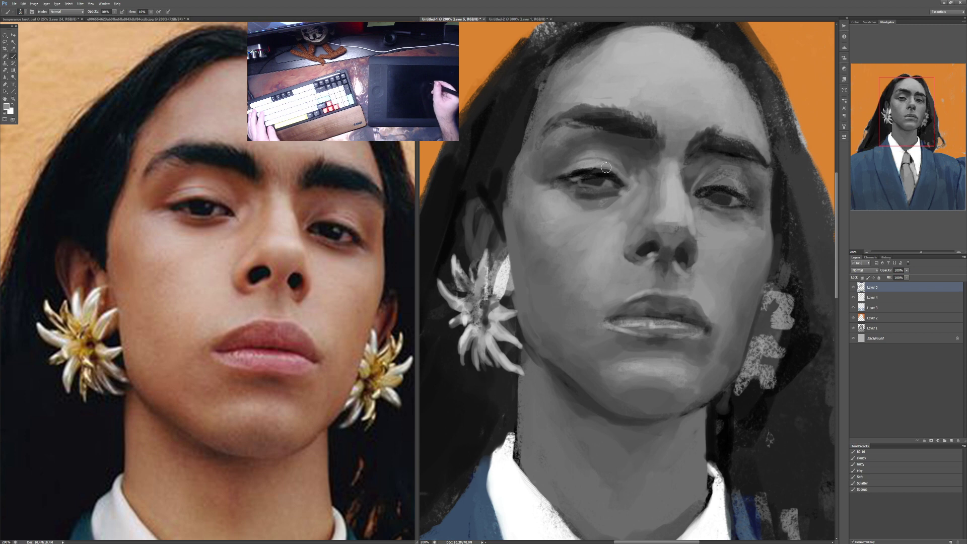
pyautogui.keyDown('alt'); pyautogui.click(565, 175); pyautogui.keyUp('alt')
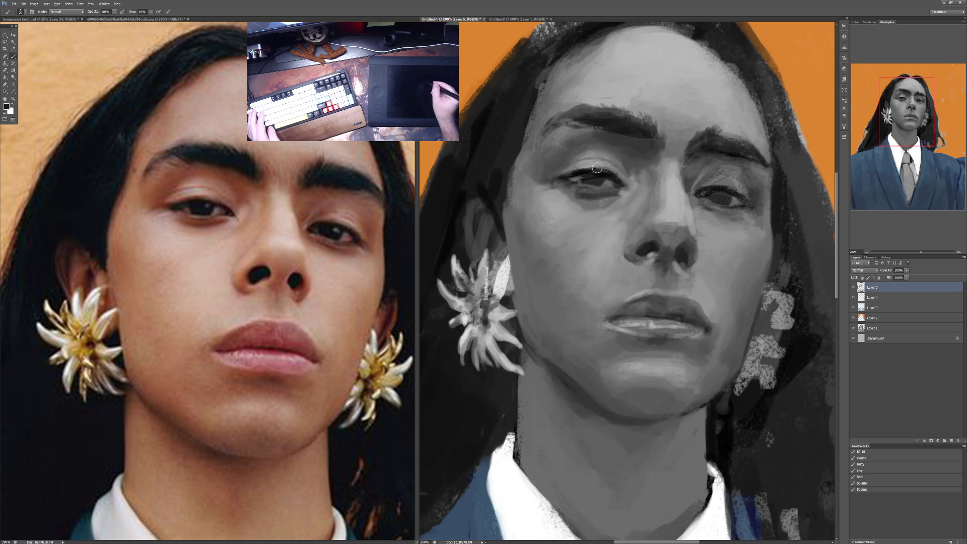
pyautogui.moveTo(597, 168); pyautogui.dragTo(614, 185)
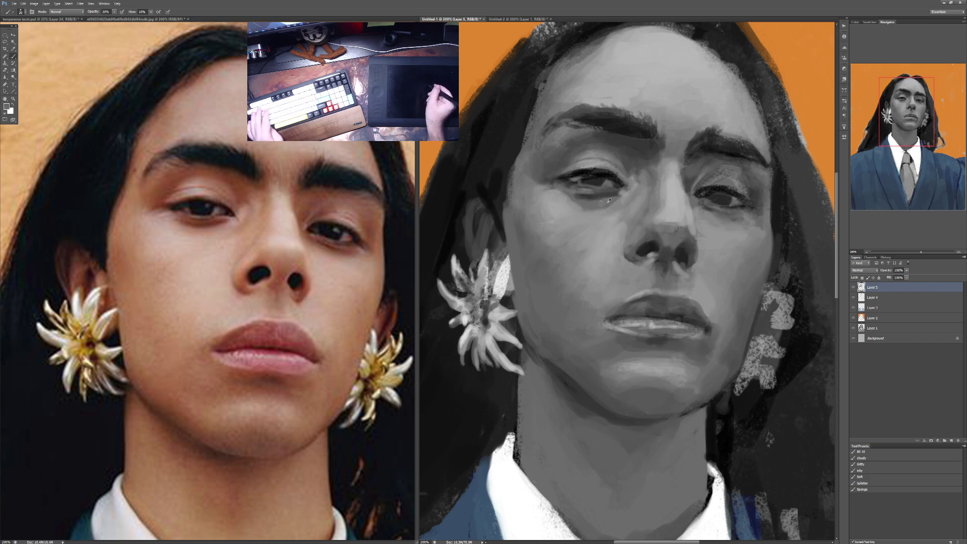
# Step: Adjust brush opacity between 20% and 60%, ending at 70%
pyautogui.press('4')
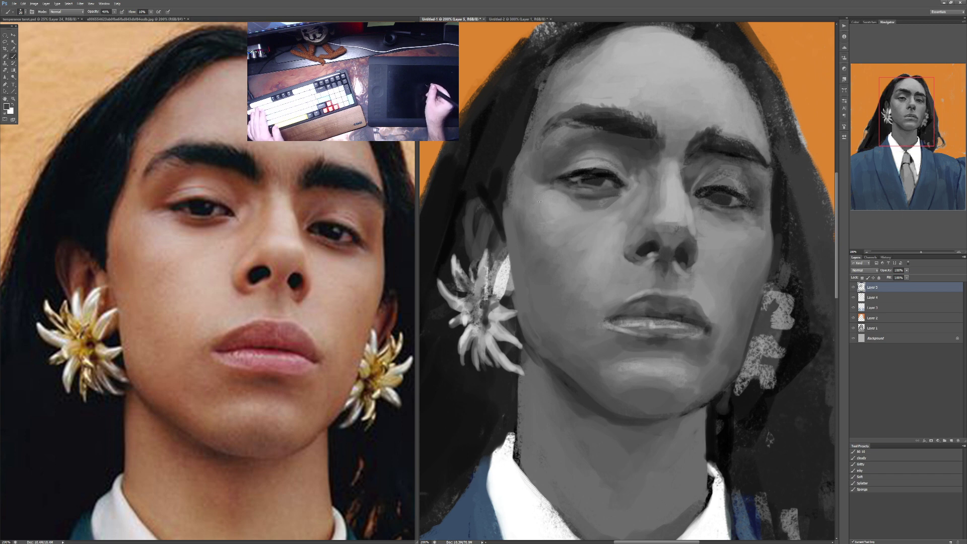
pyautogui.press('6')
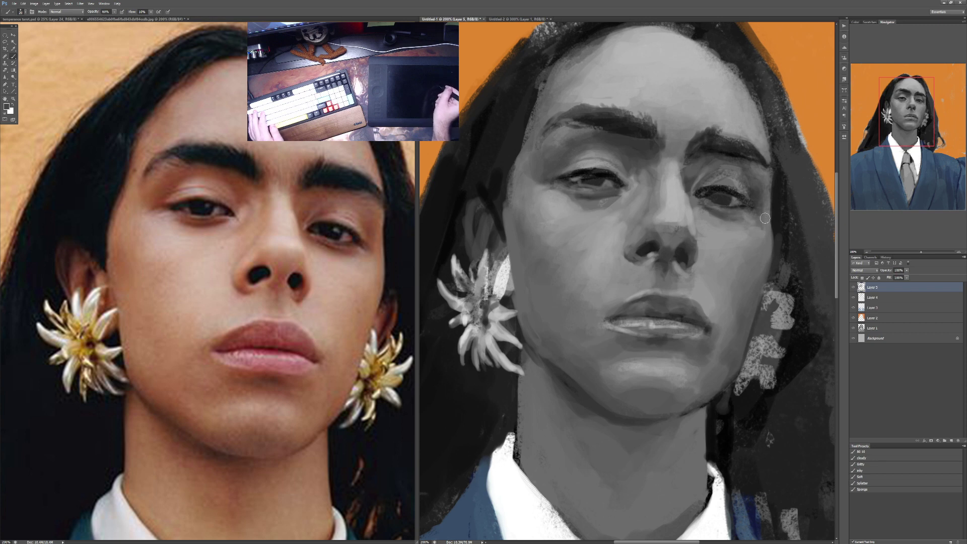
pyautogui.press('2')
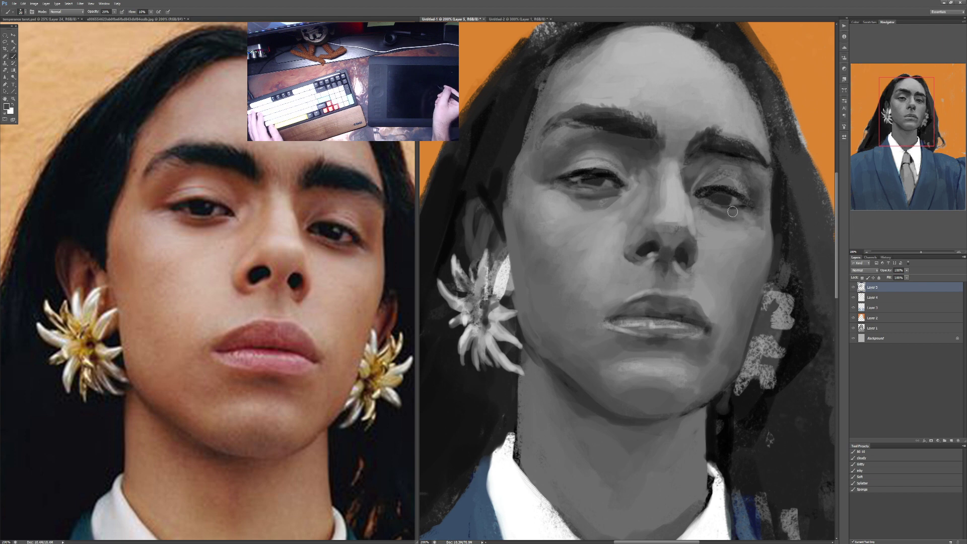
pyautogui.press('4')
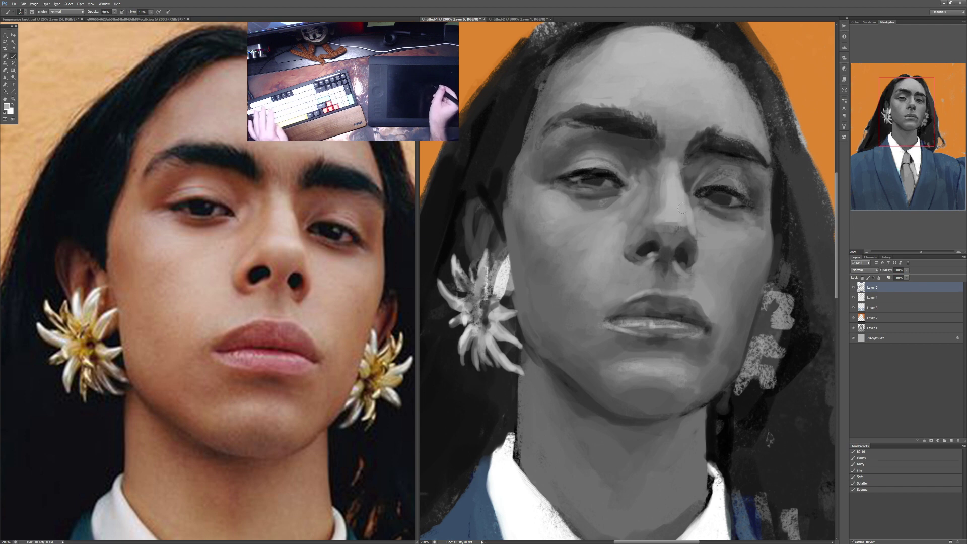
pyautogui.press('6')
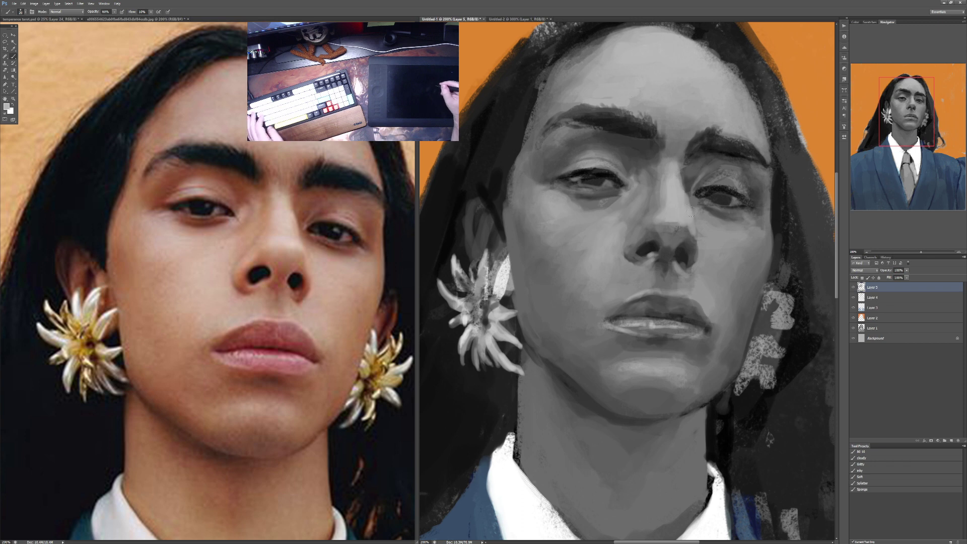
pyautogui.press('5')
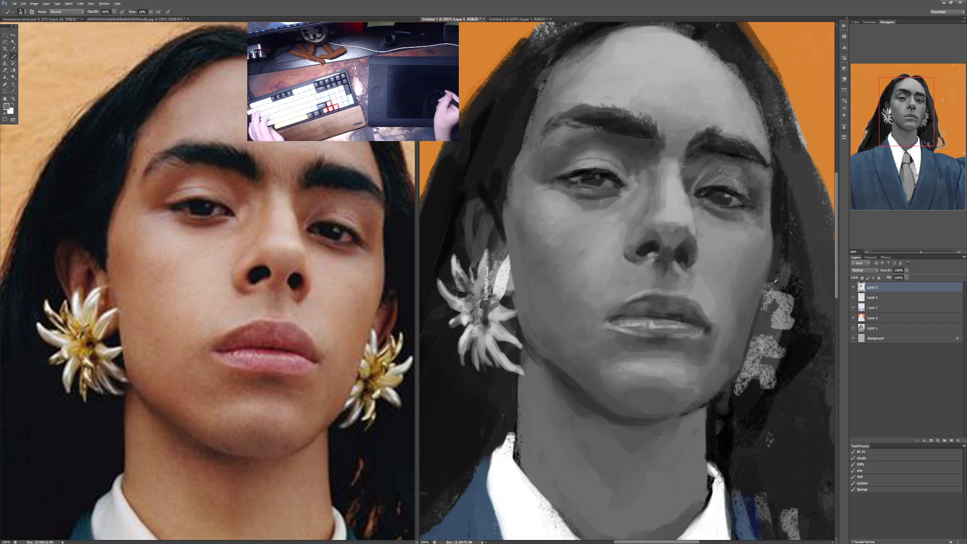
pyautogui.press('7')
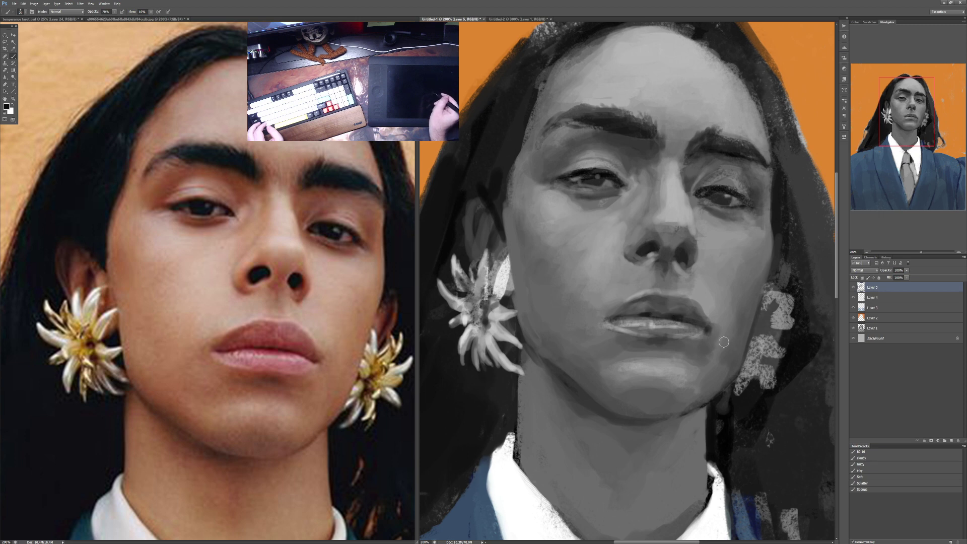
# Step: Sample a light grey from the painted lips and vary brush opacity between 30% and 80%
pyautogui.keyDown('alt'); pyautogui.click(708, 318); pyautogui.keyUp('alt')
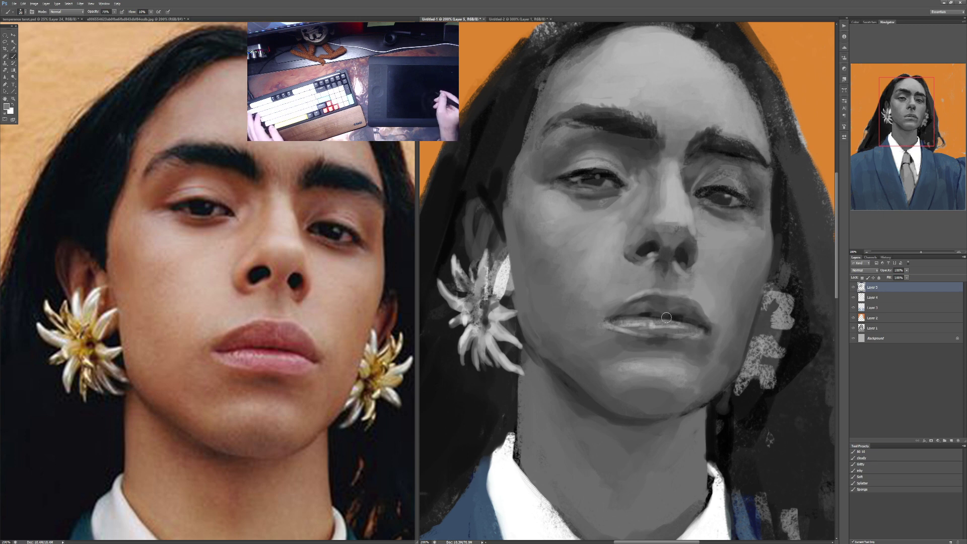
pyautogui.press('3')
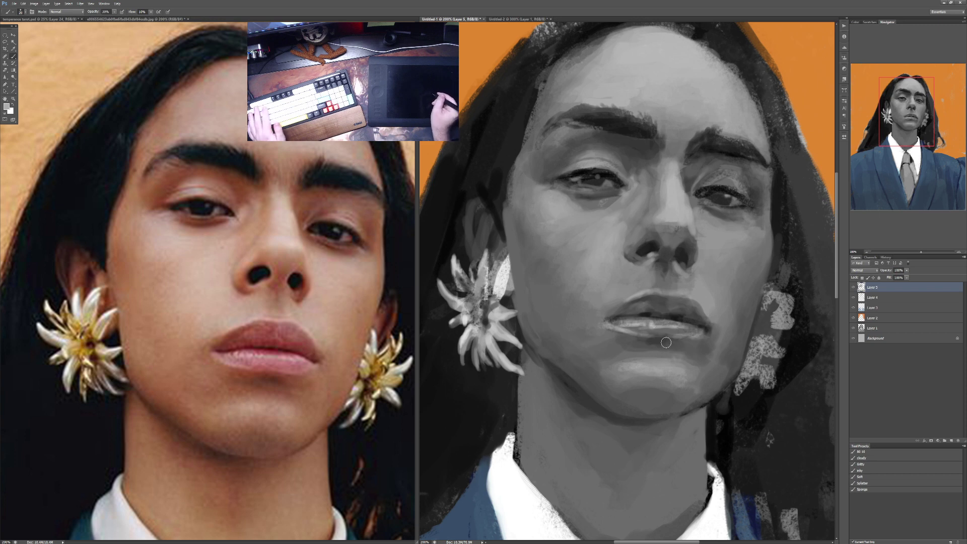
pyautogui.press('8')
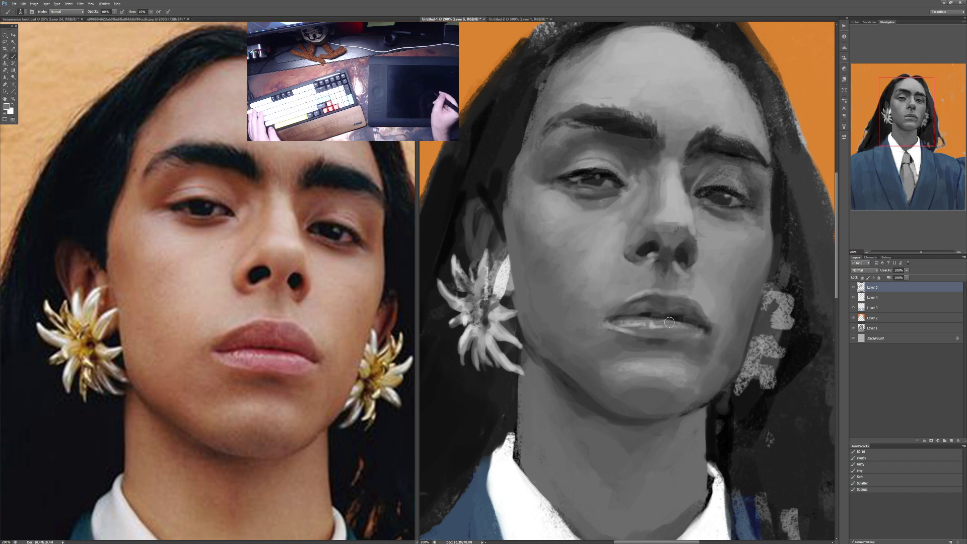
pyautogui.press('3')
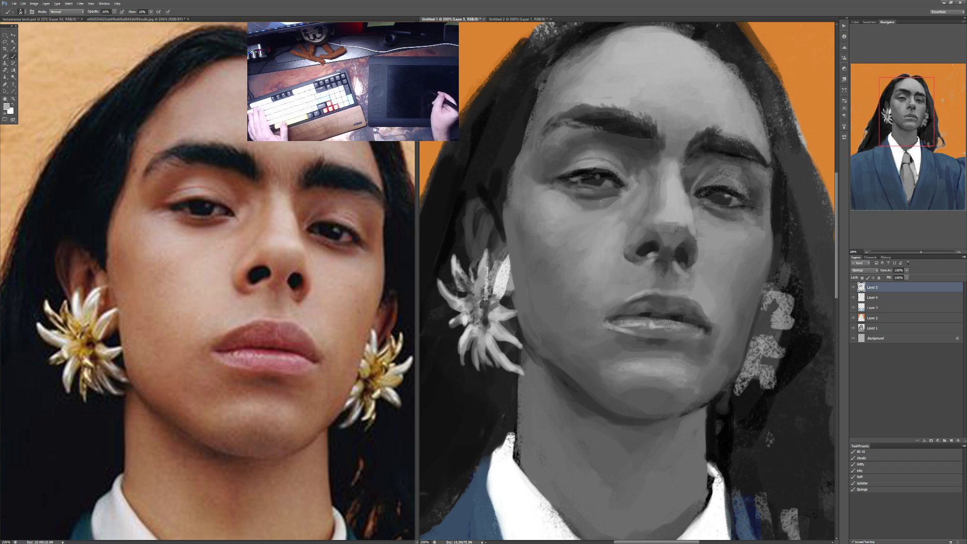
pyautogui.press('5')
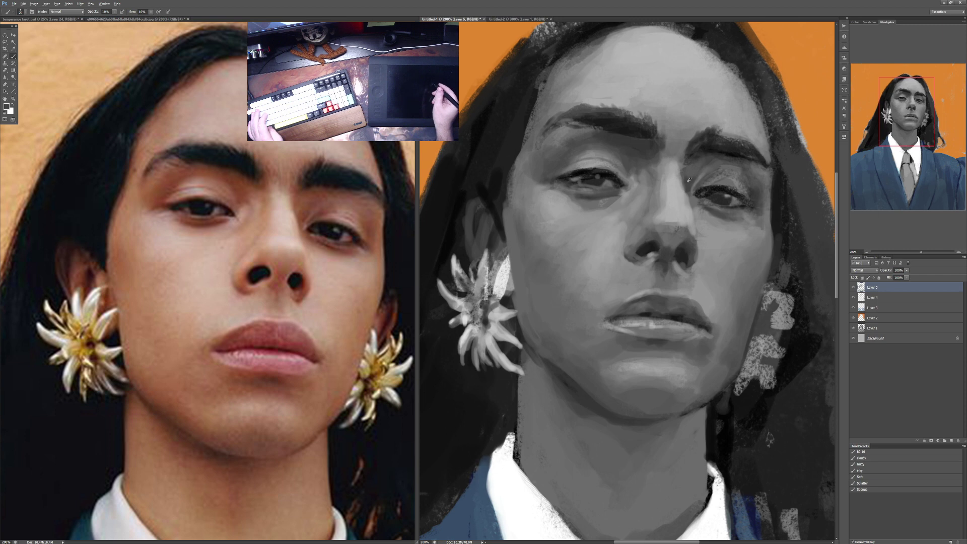
pyautogui.press('4')
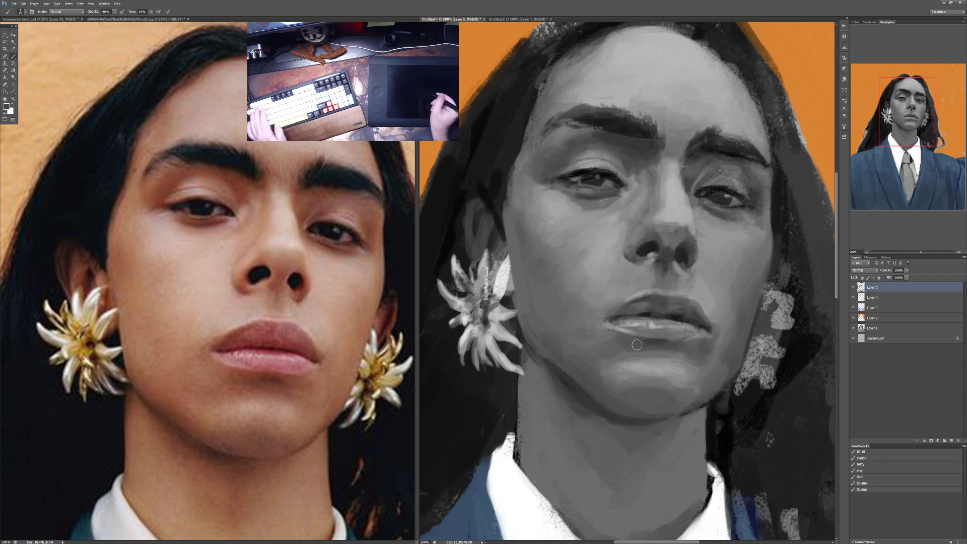
pyautogui.press('6')
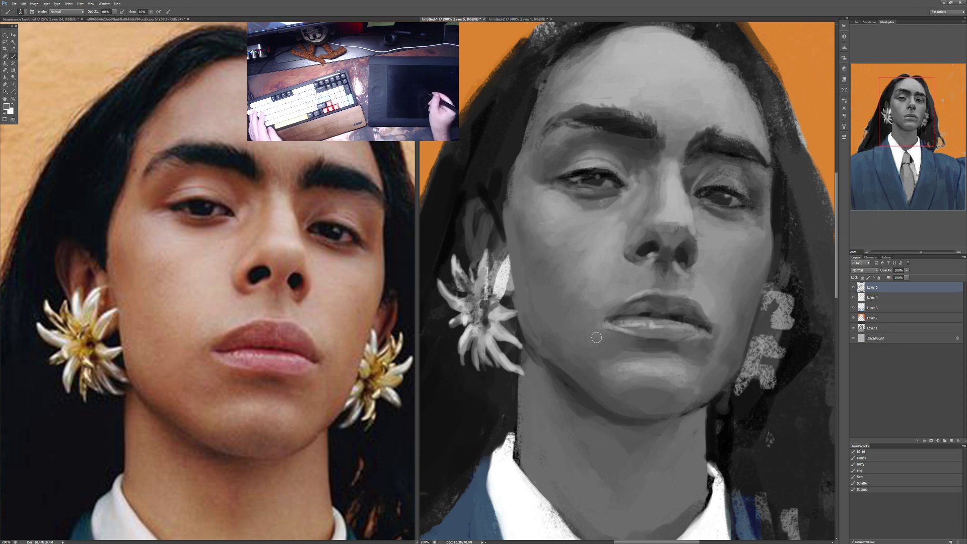
# Step: Work at low brush opacities from 10% to 34%, finishing at 40%
pyautogui.press('1')
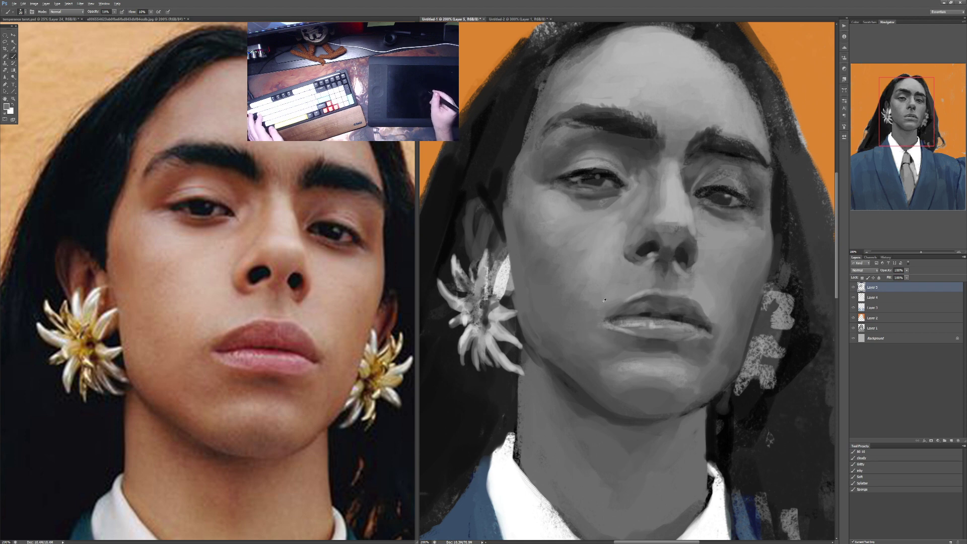
pyautogui.press('3')
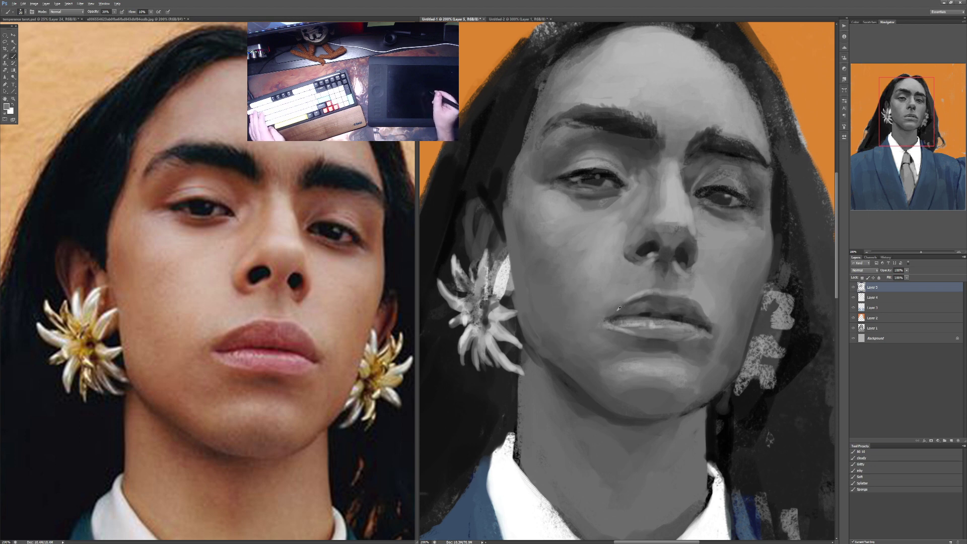
pyautogui.press('1')
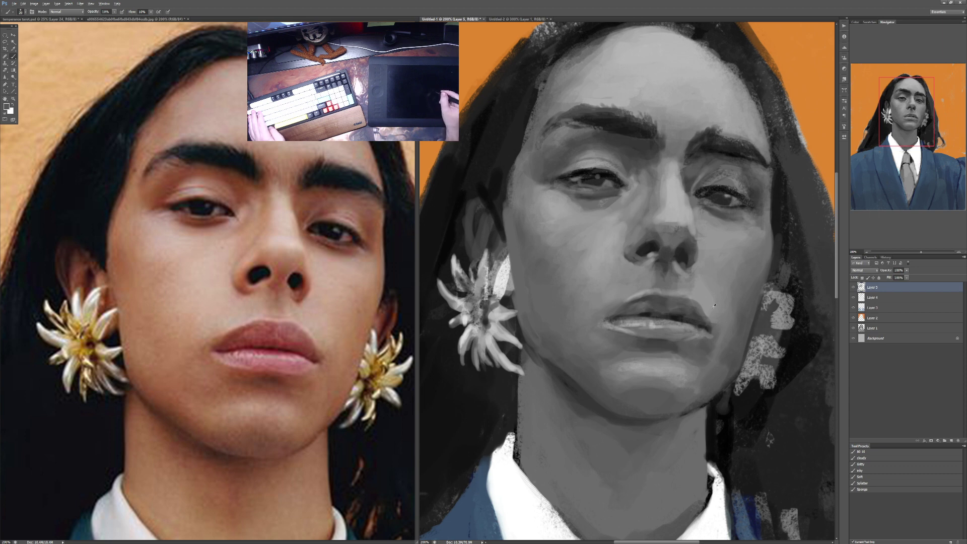
pyautogui.press('2')
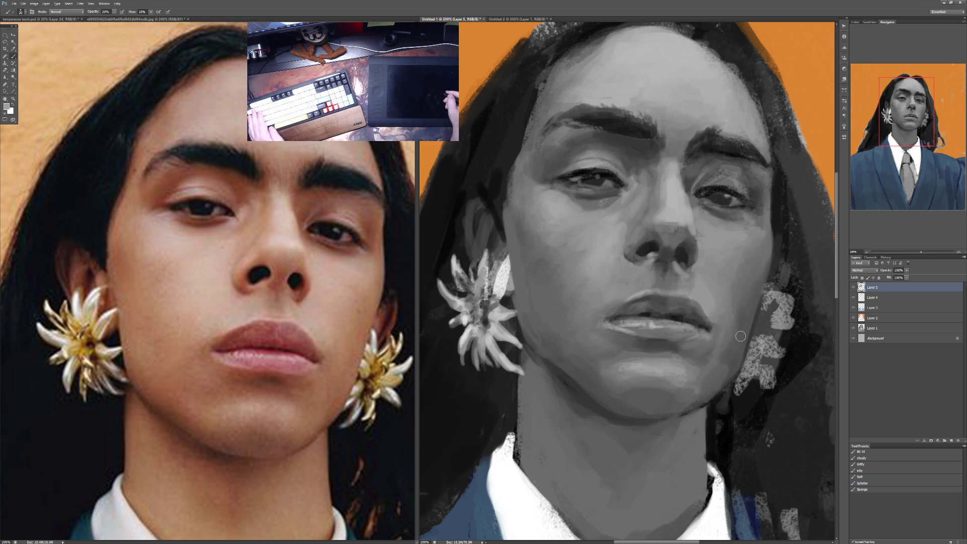
pyautogui.press('3')
pyautogui.press('4')
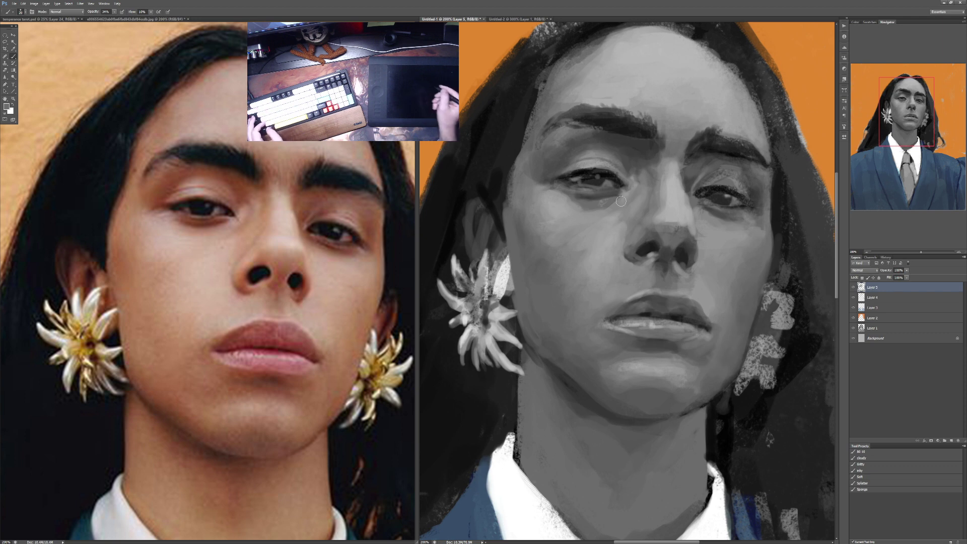
pyautogui.press('4')
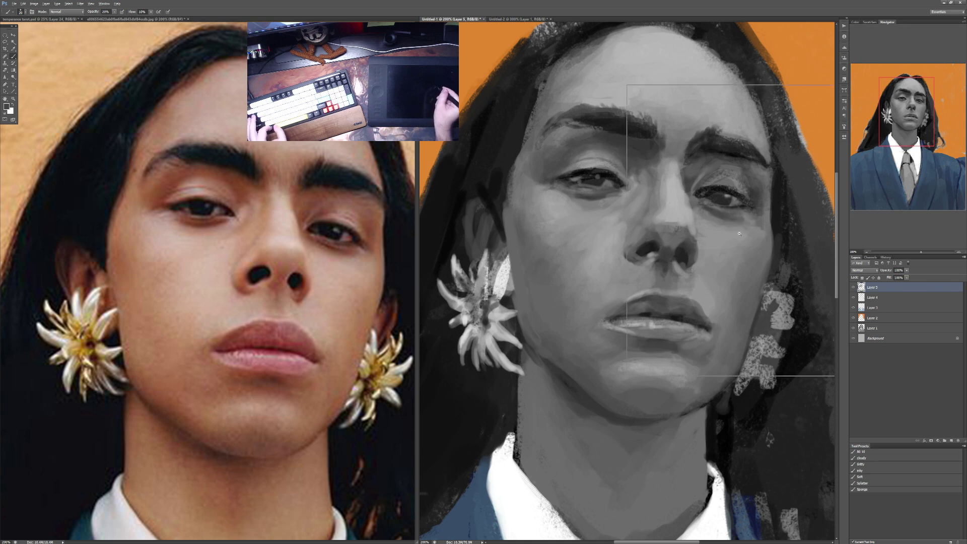
# Step: Zoom the painting and reference photo out to 100% and pan both to the jacket, collar and tie
pyautogui.hotkey('ctrl', '-')
pyautogui.moveTo(739, 301); pyautogui.dragTo(719, 299)
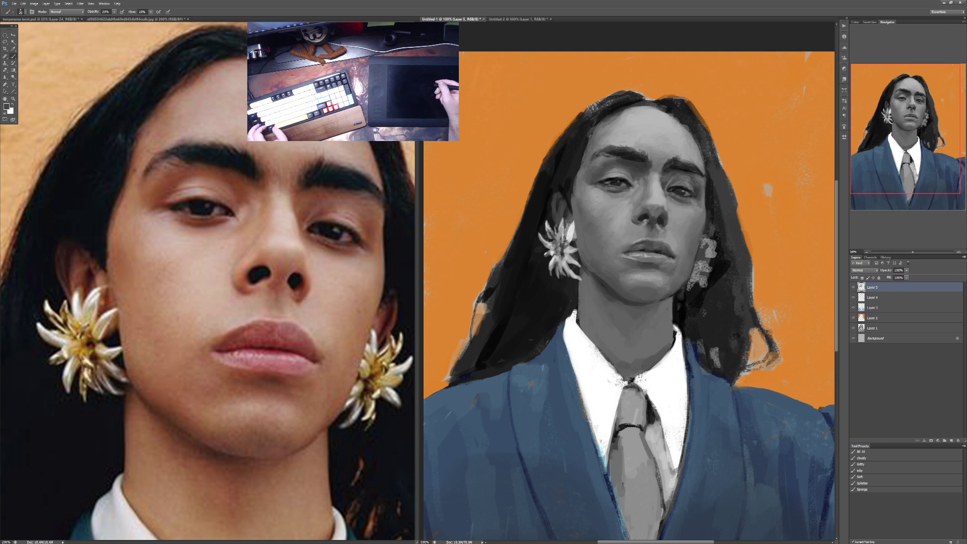
pyautogui.moveTo(645, 253); pyautogui.dragTo(659, 334)
pyautogui.moveTo(604, 385); pyautogui.dragTo(629, 317)
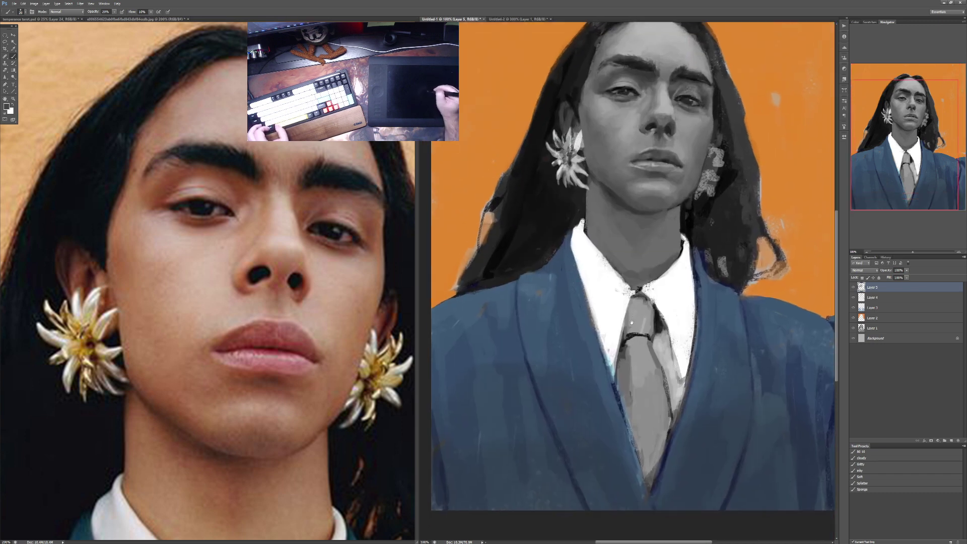
pyautogui.moveTo(334, 486); pyautogui.dragTo(309, 290)
pyautogui.hotkey('ctrl', '-')
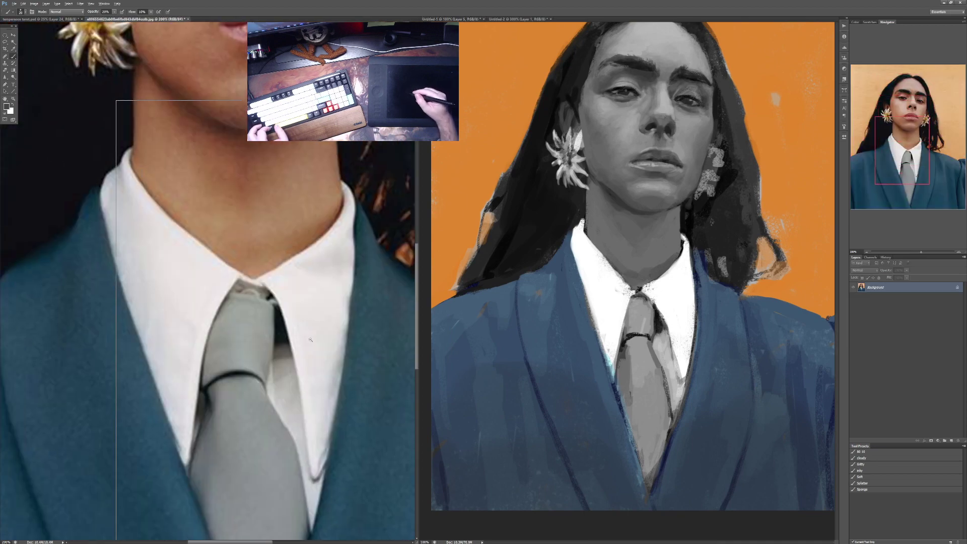
pyautogui.moveTo(311, 374); pyautogui.dragTo(326, 360)
pyautogui.moveTo(564, 367); pyautogui.dragTo(582, 352)
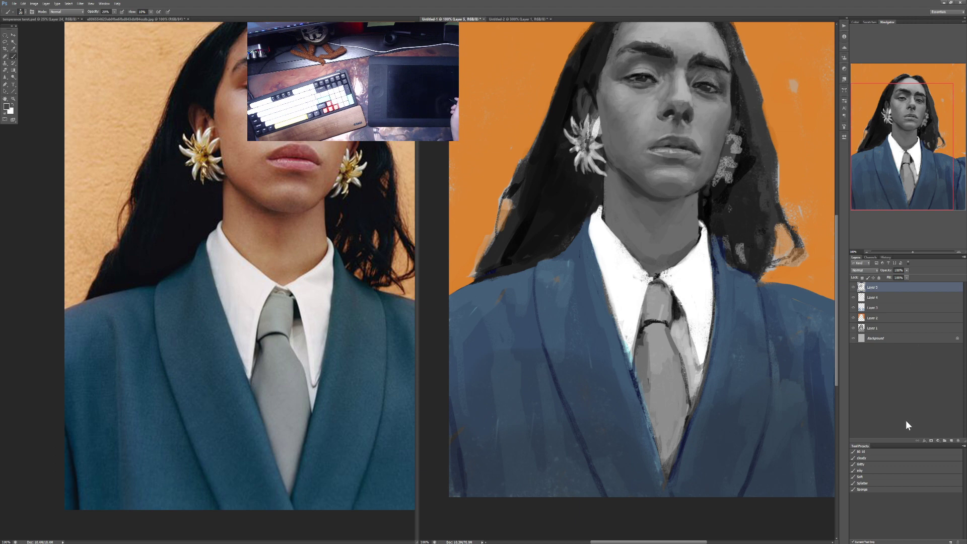
# Step: Add a new empty layer and set up the textured sponge brush at size 60, 80% opacity, undoing a stray stroke
pyautogui.click(952, 441)
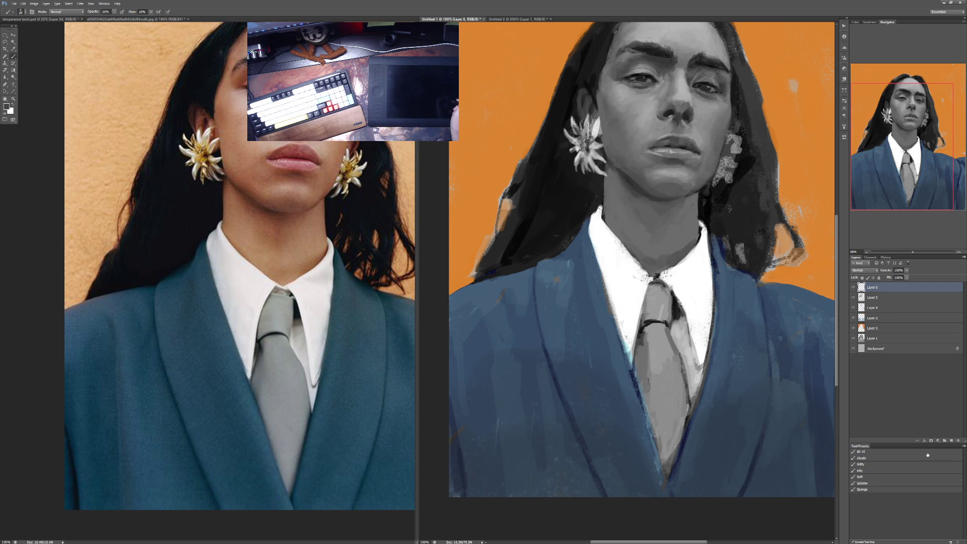
pyautogui.click(868, 491)
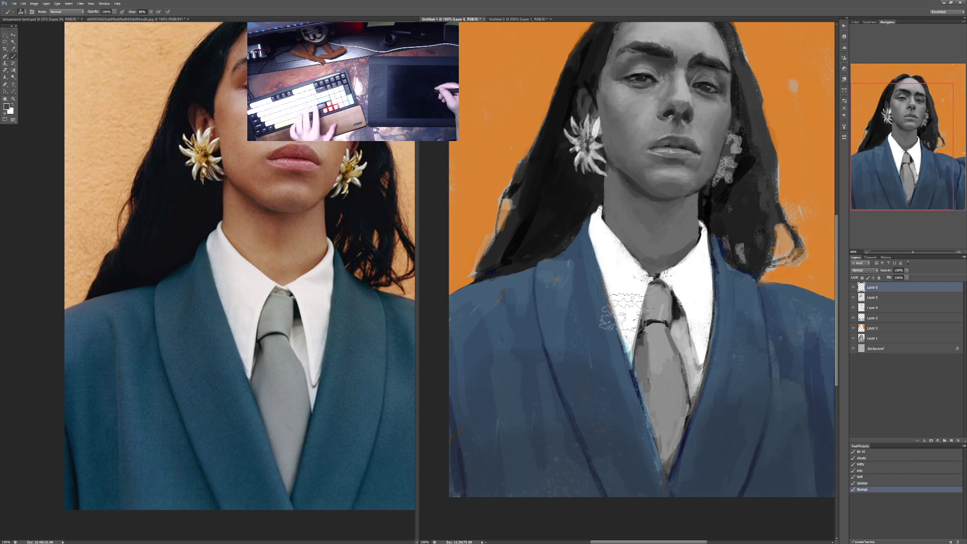
pyautogui.press('[')
pyautogui.press('[')
pyautogui.press('[')
pyautogui.press('[')
pyautogui.press('[')
pyautogui.press('[')
pyautogui.press('[')
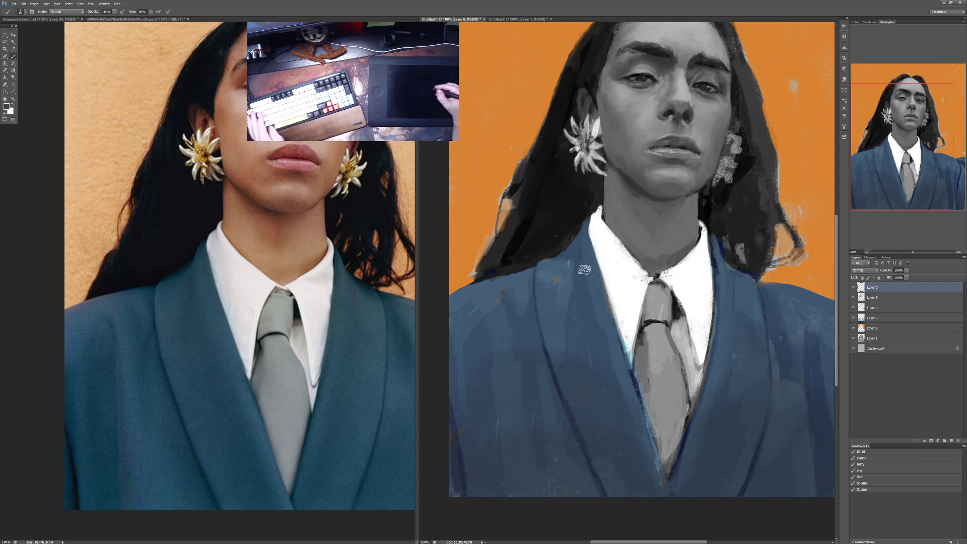
pyautogui.press('7')
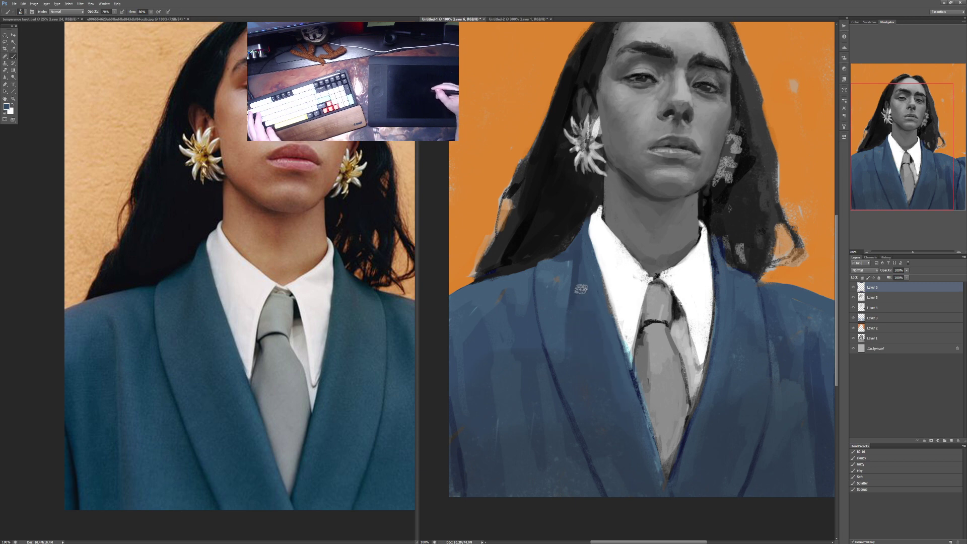
pyautogui.hotkey('ctrl', 'z')
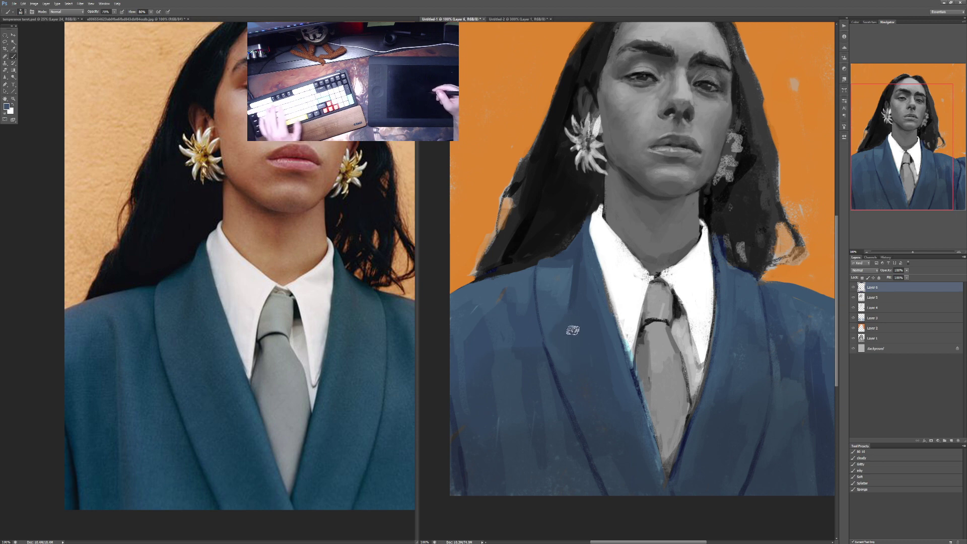
pyautogui.press('8')
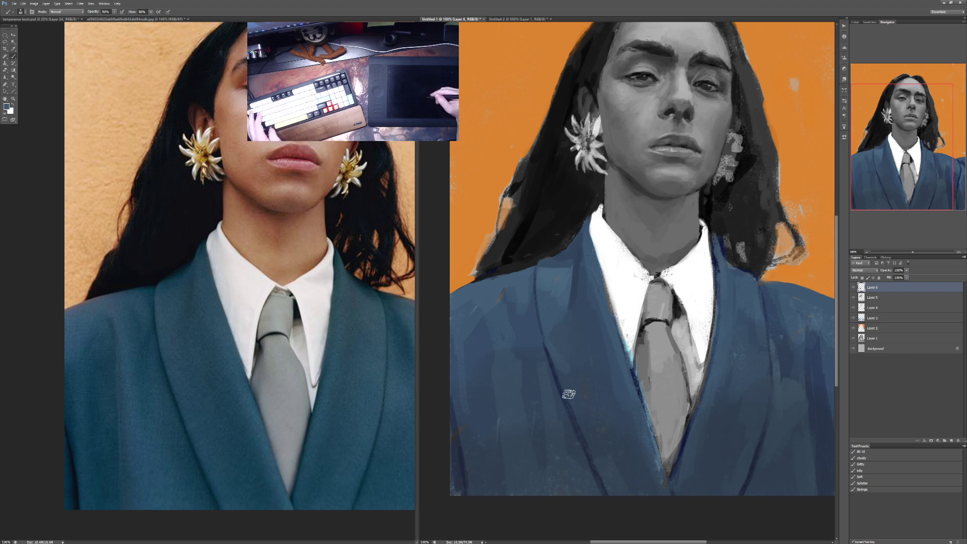
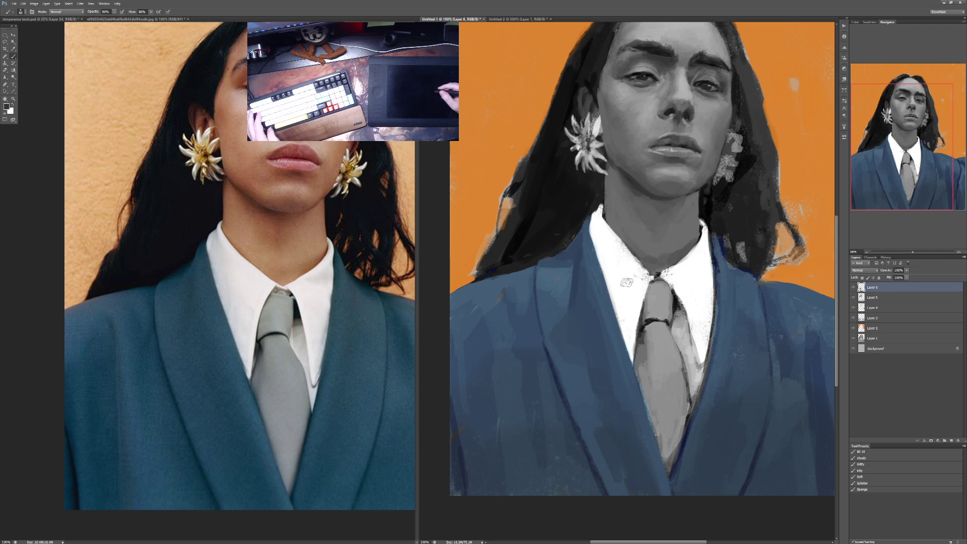
# Step: Sample the lapel's blue and brush it down the lapel edge against the white shirt
pyautogui.press('x')
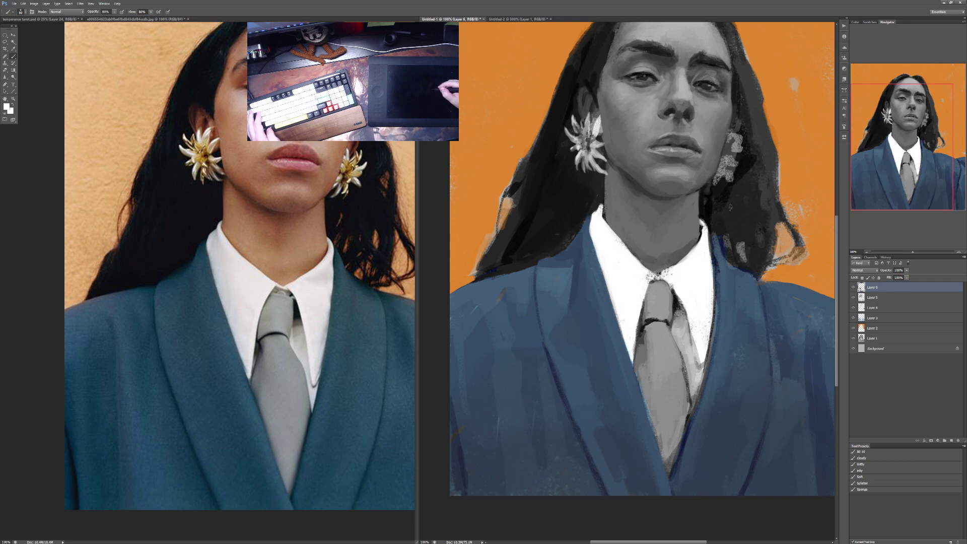
pyautogui.keyDown('alt'); pyautogui.click(664, 265); pyautogui.keyUp('alt')
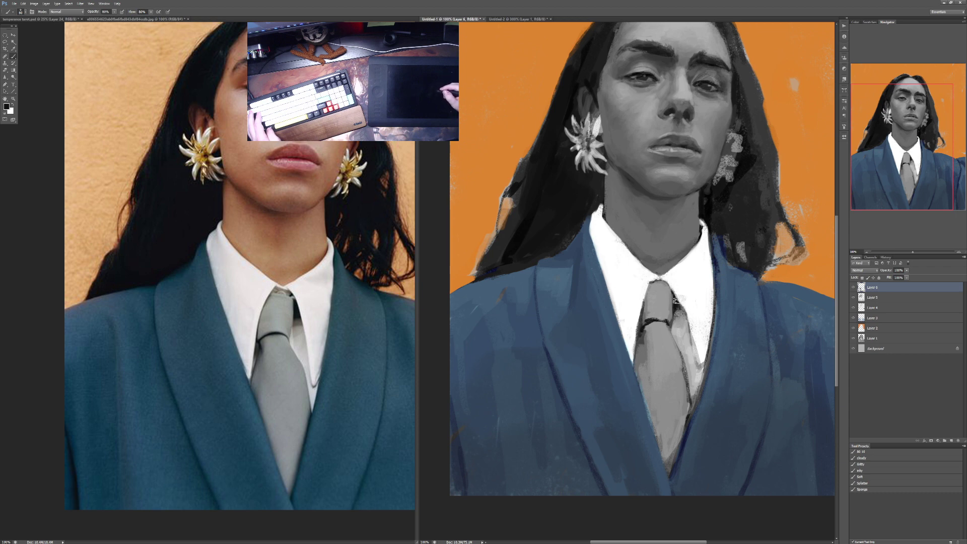
pyautogui.press('x')
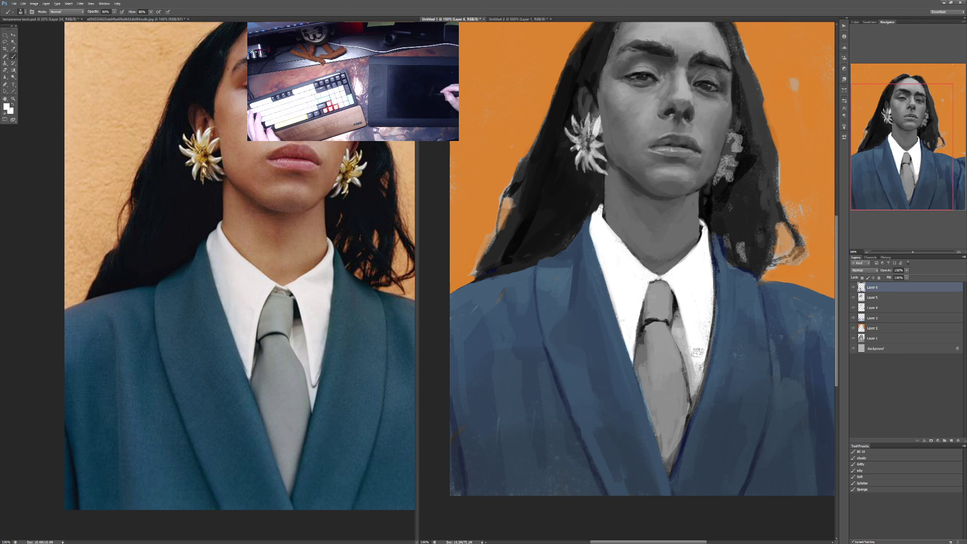
pyautogui.keyDown('alt'); pyautogui.click(720, 287); pyautogui.keyUp('alt')
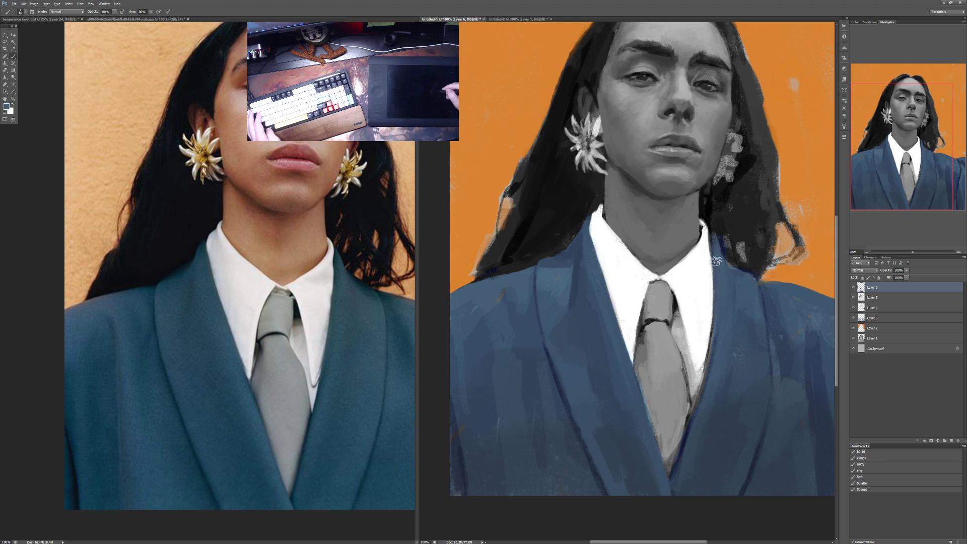
pyautogui.moveTo(715, 261); pyautogui.dragTo(712, 341)
pyautogui.moveTo(713, 265)
pyautogui.mouseDown()
pyautogui.moveTo(709, 364)
pyautogui.moveTo(715, 270)
pyautogui.moveTo(712, 317)
pyautogui.mouseUp()
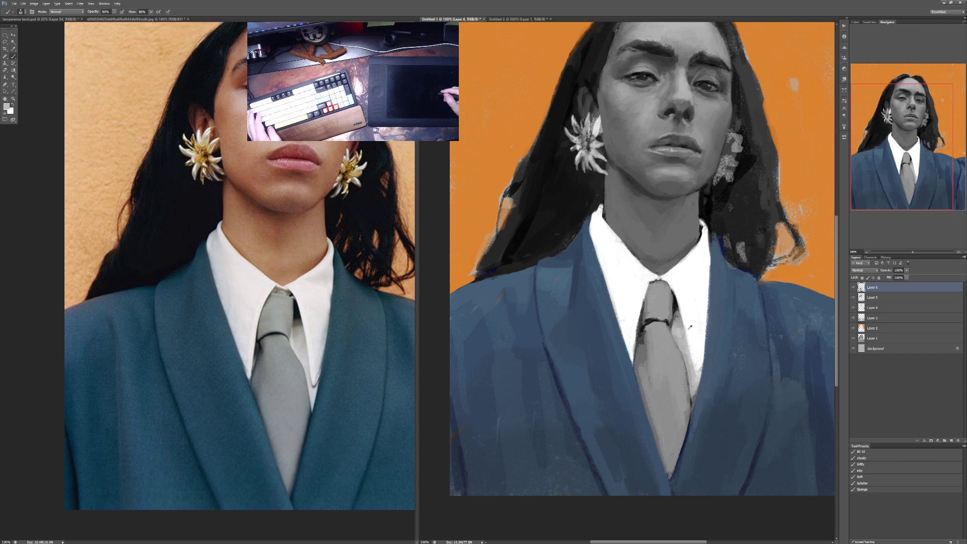
# Step: Paint three light strokes down the tie's right edge where it meets the shirt
pyautogui.moveTo(686, 332); pyautogui.dragTo(692, 404)
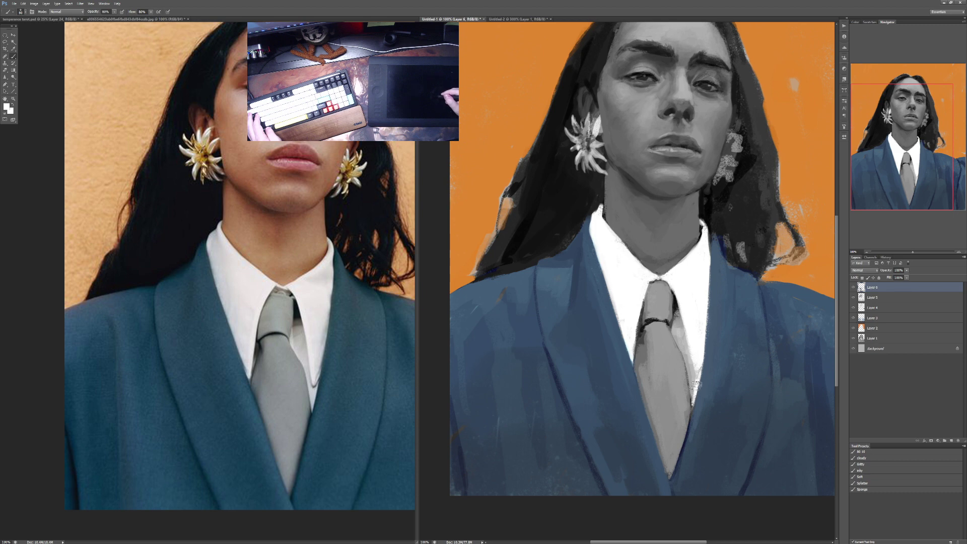
pyautogui.moveTo(690, 368); pyautogui.dragTo(694, 400)
pyautogui.moveTo(687, 355); pyautogui.dragTo(689, 366)
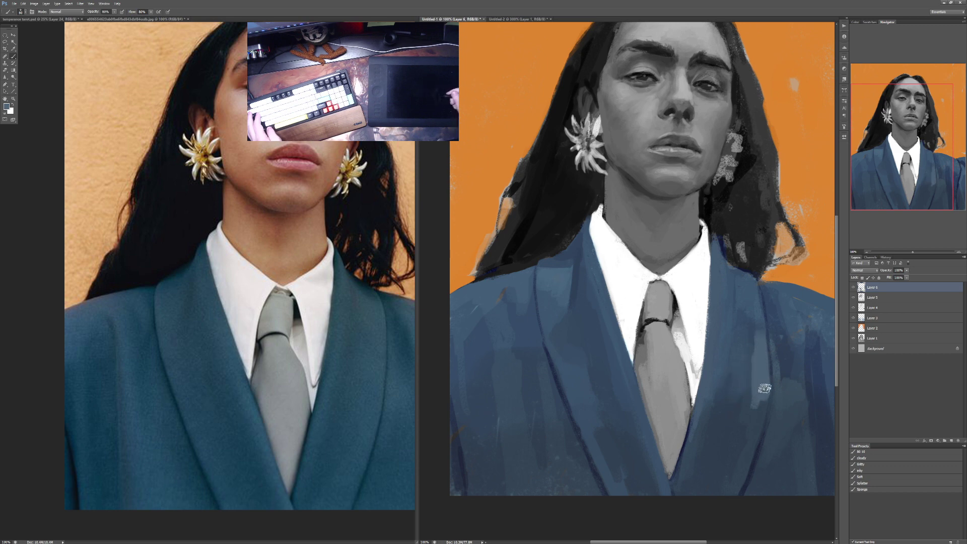
pyautogui.moveTo(718, 388); pyautogui.dragTo(687, 392)
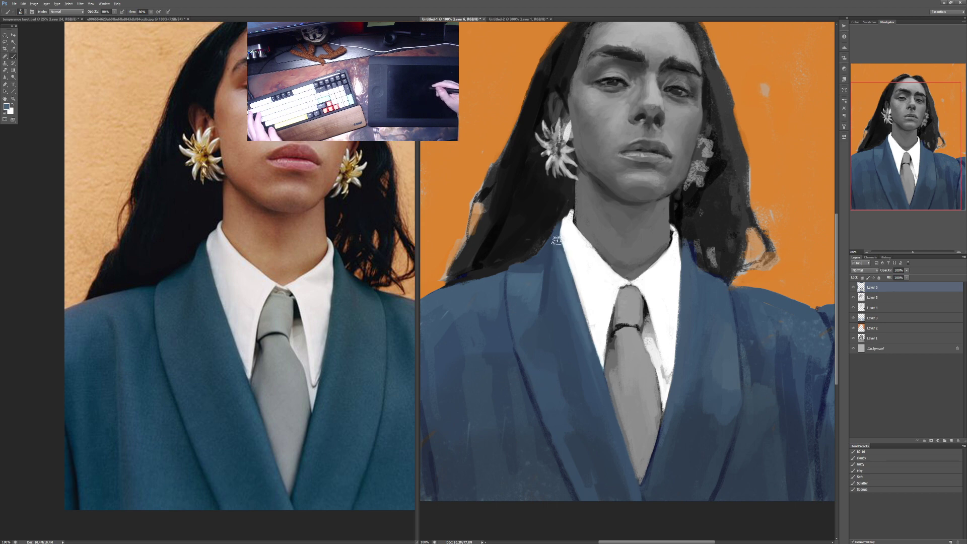
# Step: Enlarge the brush from 40 to 70 and paint a dark stroke down the jacket's left edge
pyautogui.moveTo(570, 255); pyautogui.dragTo(621, 218)
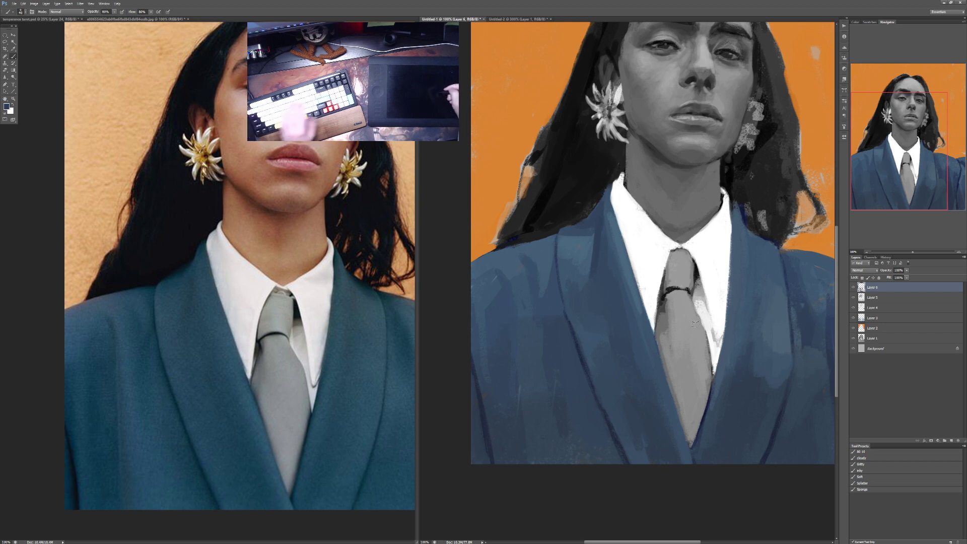
pyautogui.press(']')
pyautogui.press(']')
pyautogui.press(']')
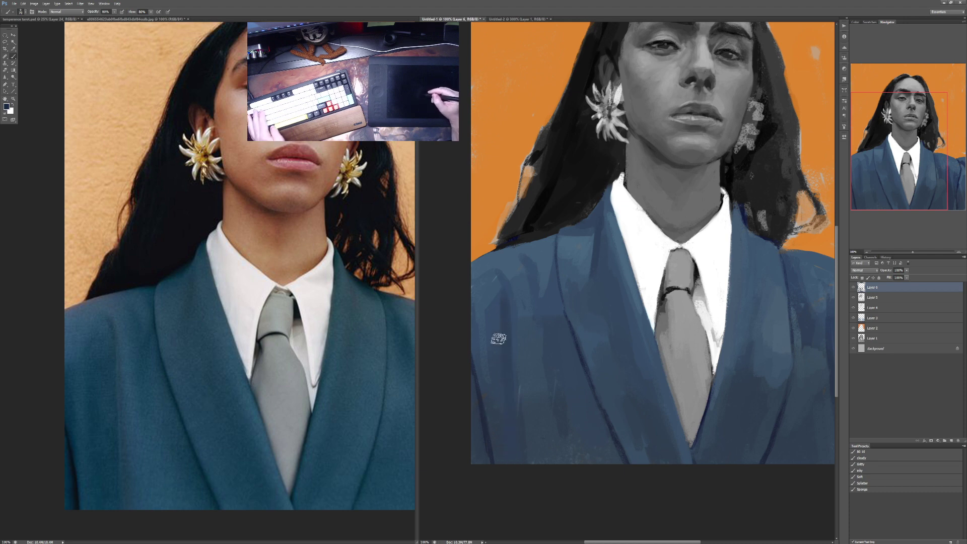
pyautogui.moveTo(505, 312); pyautogui.dragTo(513, 458)
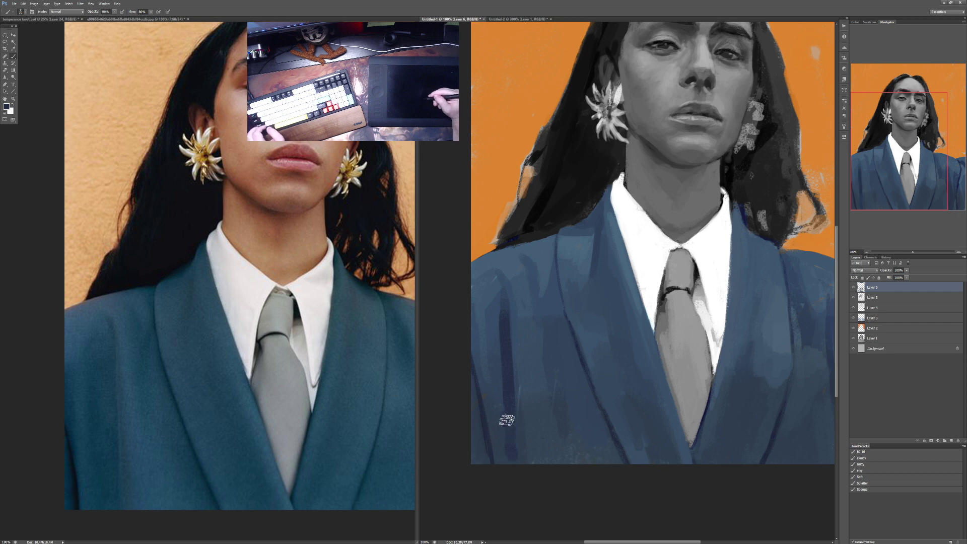
# Step: Paint five dark blue strokes over the jacket's left side
pyautogui.hscroll(4, 580, 343)
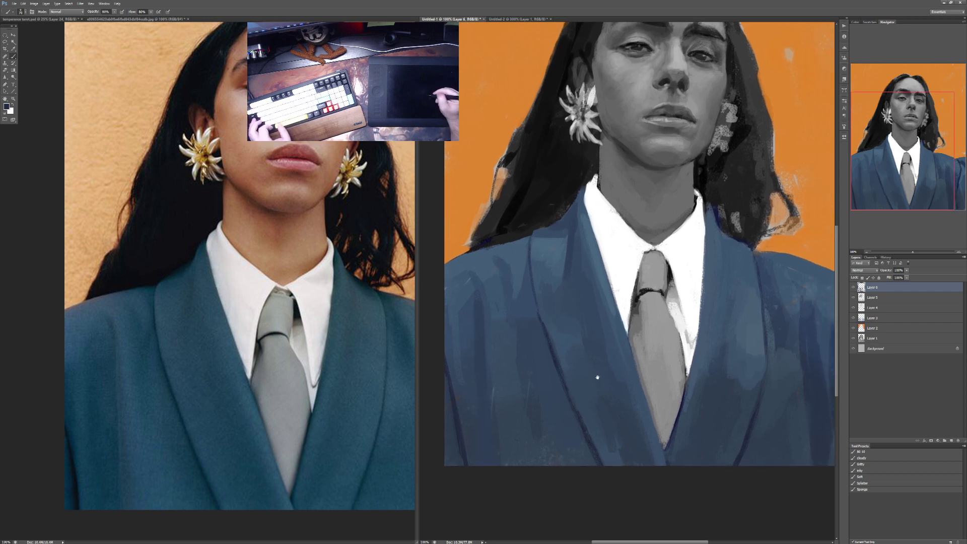
pyautogui.scroll(-1, 594, 346)
pyautogui.scroll(1, 486, 341)
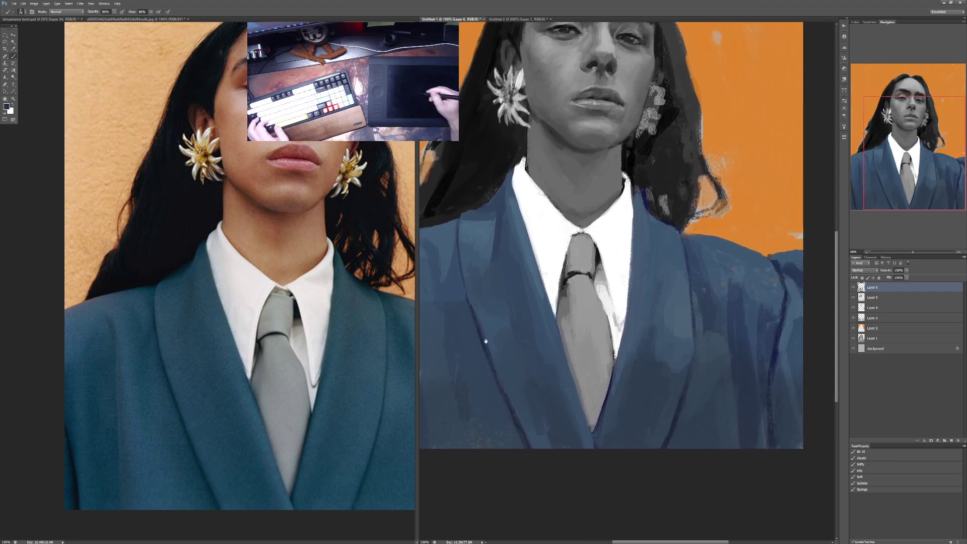
pyautogui.hscroll(-5, 593, 352)
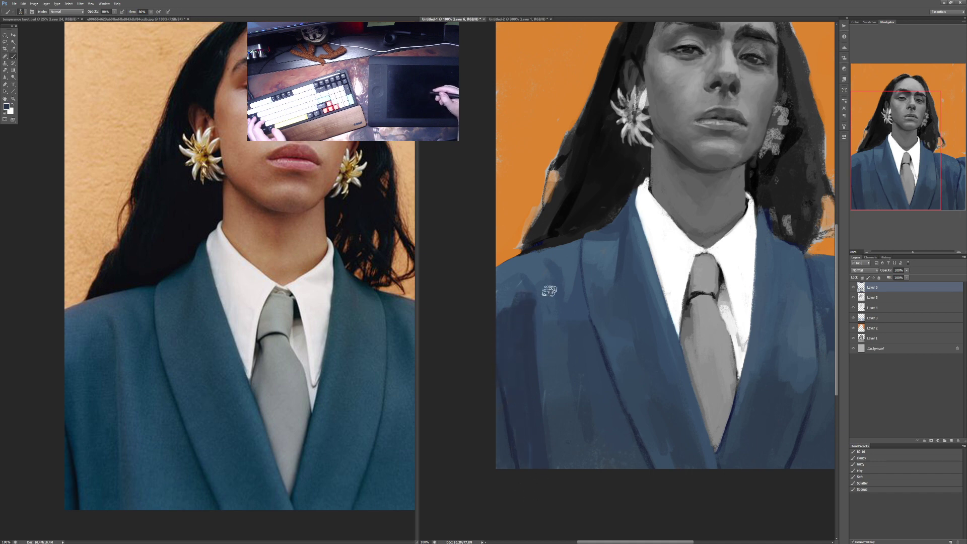
pyautogui.moveTo(546, 285); pyautogui.dragTo(559, 395)
pyautogui.moveTo(558, 383); pyautogui.dragTo(569, 418)
pyautogui.moveTo(557, 333); pyautogui.dragTo(579, 444)
pyautogui.moveTo(567, 303); pyautogui.dragTo(565, 355)
pyautogui.moveTo(555, 277)
pyautogui.mouseDown()
pyautogui.moveTo(583, 281)
pyautogui.moveTo(574, 311)
pyautogui.mouseUp()
# Step: Undo the dark jacket strokes and lower the brush opacity to 40%
pyautogui.hotkey('ctrl', 'alt', 'z')
pyautogui.hotkey('ctrl', 'alt', 'z')
pyautogui.hotkey('ctrl', 'alt', 'z')
pyautogui.hotkey('ctrl', 'alt', 'z')
pyautogui.hotkey('ctrl', 'alt', 'z')
pyautogui.hotkey('ctrl', 'alt', 'z')
pyautogui.hotkey('ctrl', 'alt', 'z')
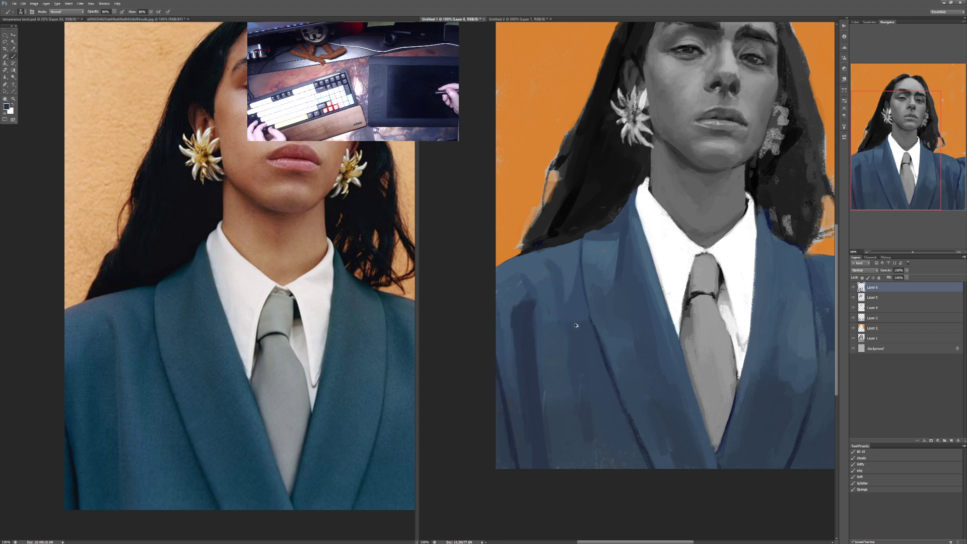
pyautogui.hotkey('ctrl', 'alt', 'z')
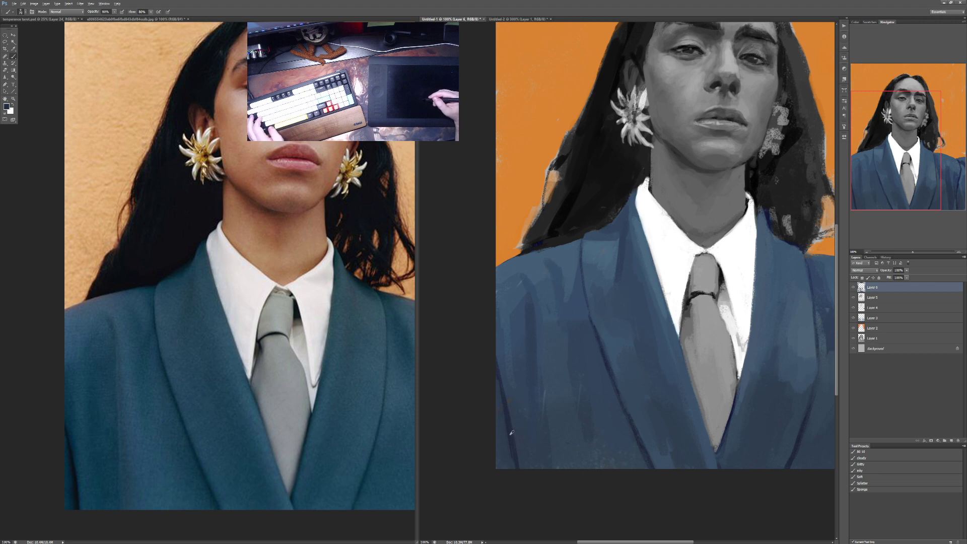
pyautogui.press('4')
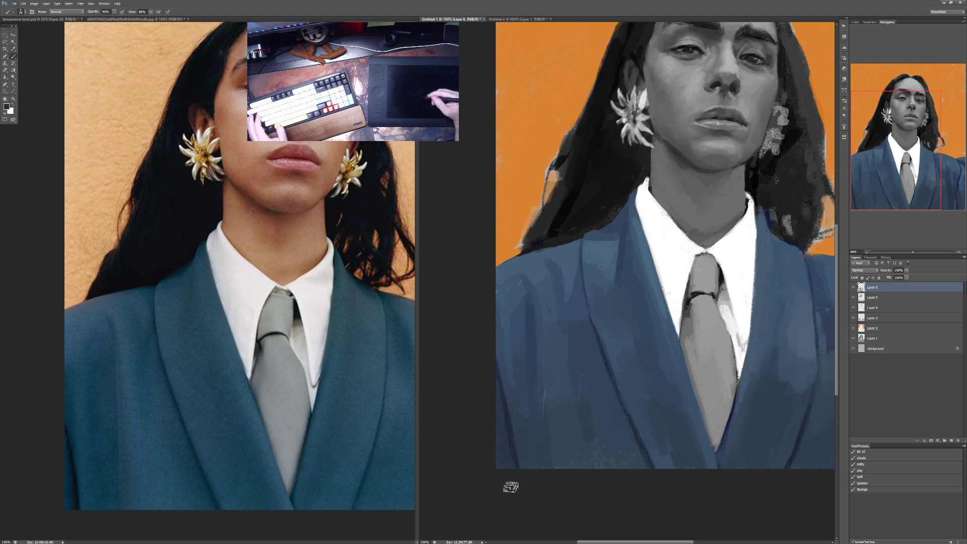
pyautogui.moveTo(680, 410); pyautogui.dragTo(619, 394)
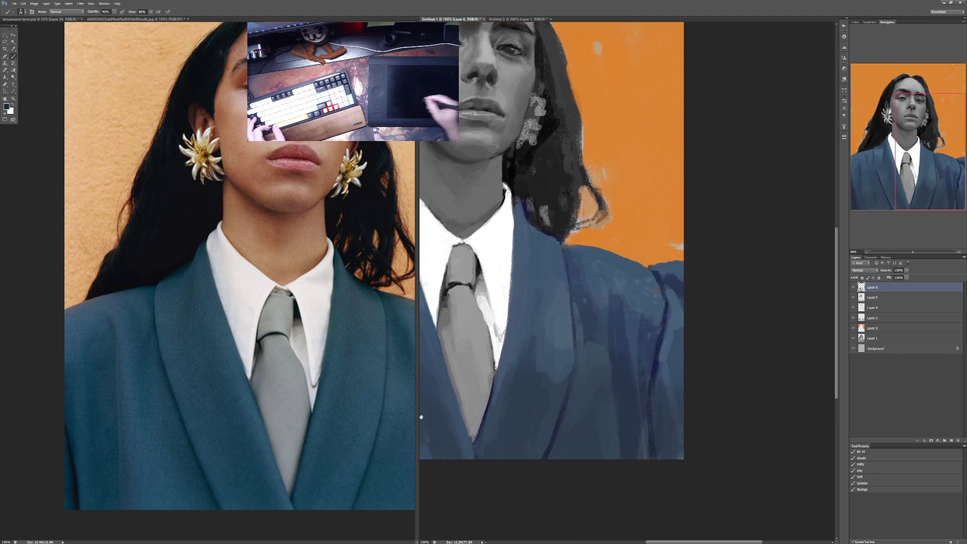
pyautogui.click(357, 420)
# Step: Pan the reference photo to frame the face and earrings, then reposition the painting view
pyautogui.moveTo(357, 419); pyautogui.dragTo(217, 383)
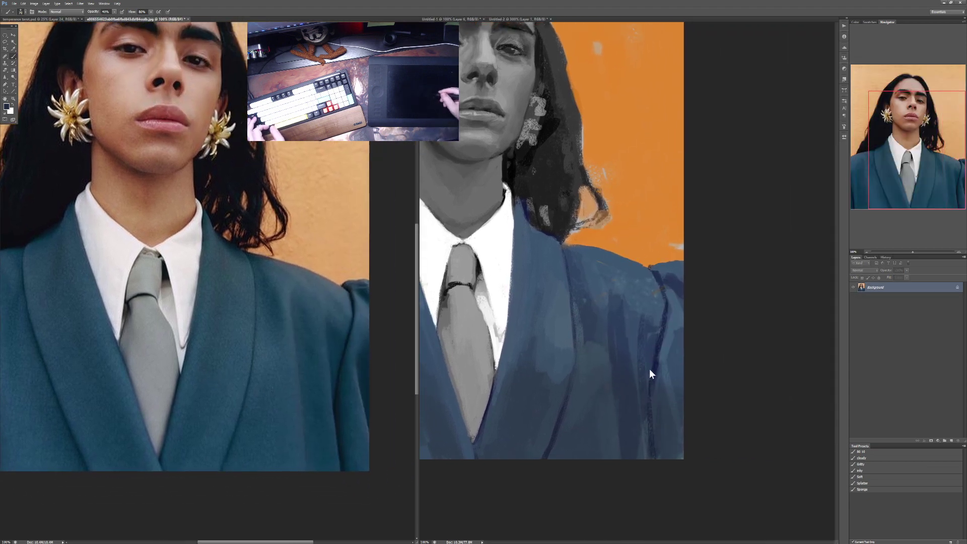
pyautogui.click(619, 330)
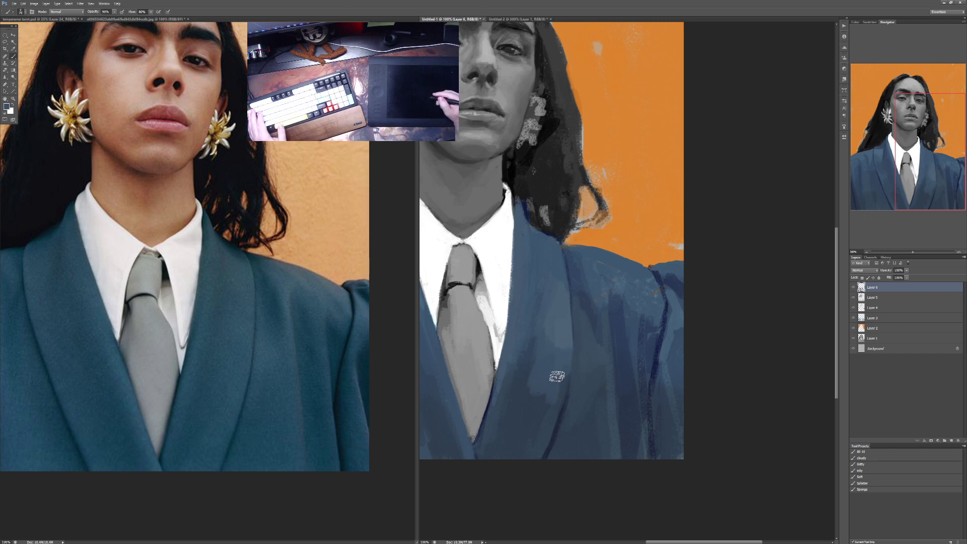
pyautogui.moveTo(558, 388); pyautogui.dragTo(607, 372)
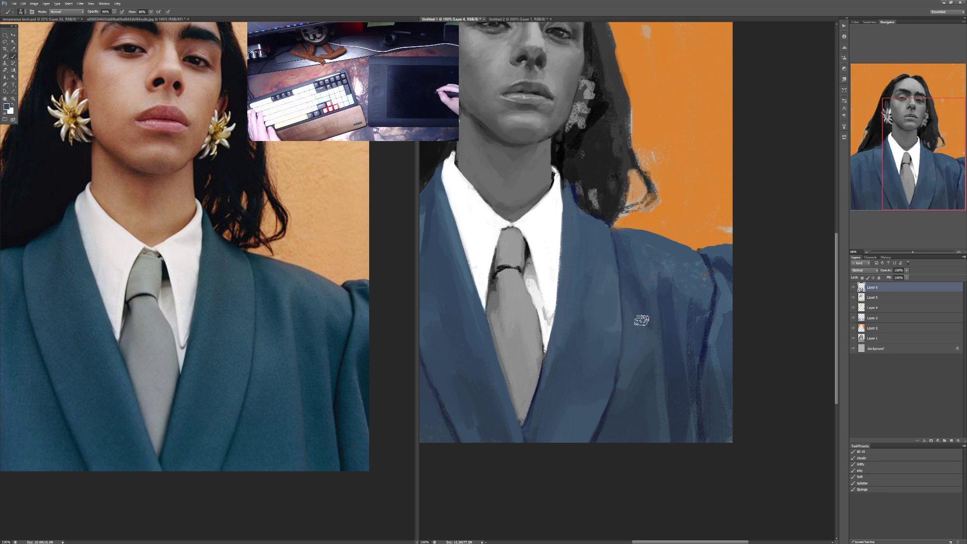
# Step: Change the brush opacity from 90% to 30%, then settle on 60%
pyautogui.moveTo(642, 324); pyautogui.dragTo(623, 350)
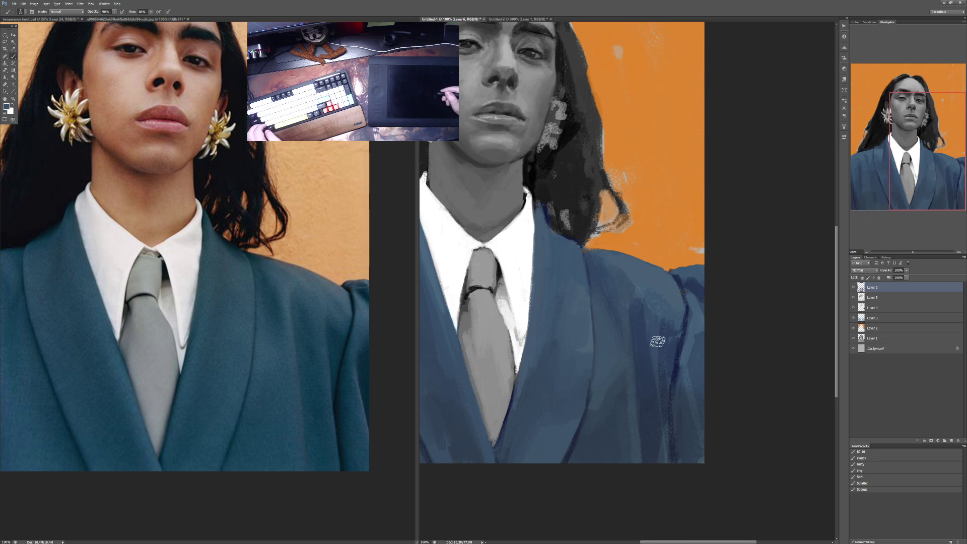
pyautogui.press('3')
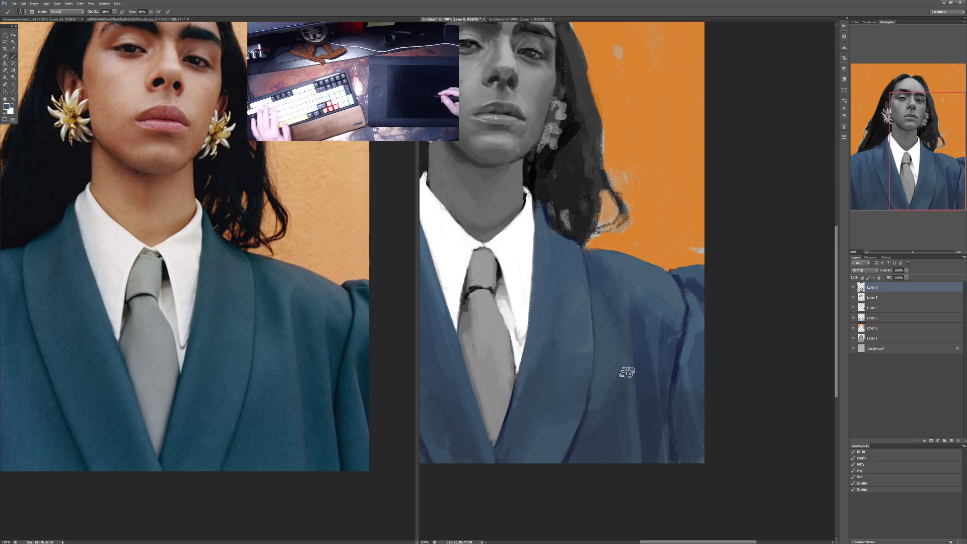
pyautogui.press('6')
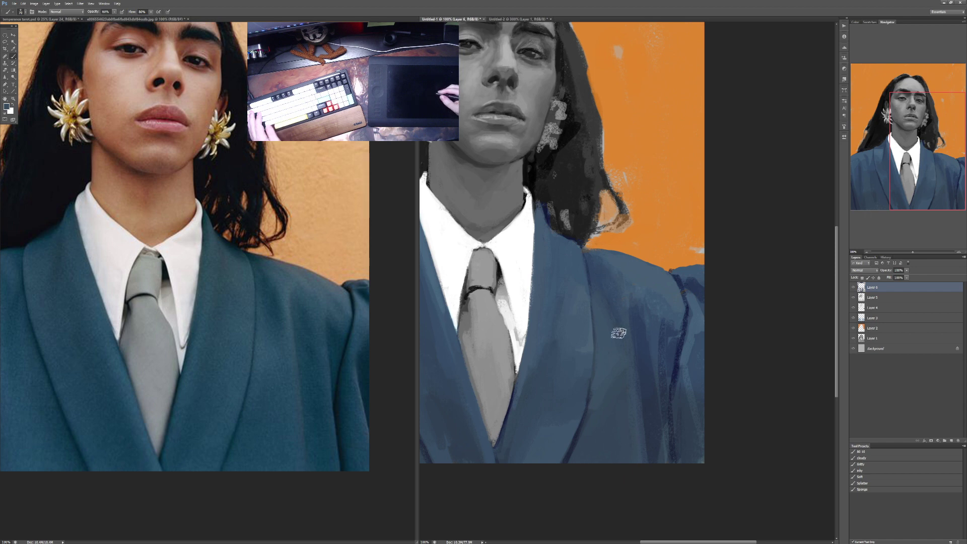
# Step: Brush lighter tones over the jacket's lower-left area near the painting's bottom
pyautogui.hscroll(-5, 603, 348)
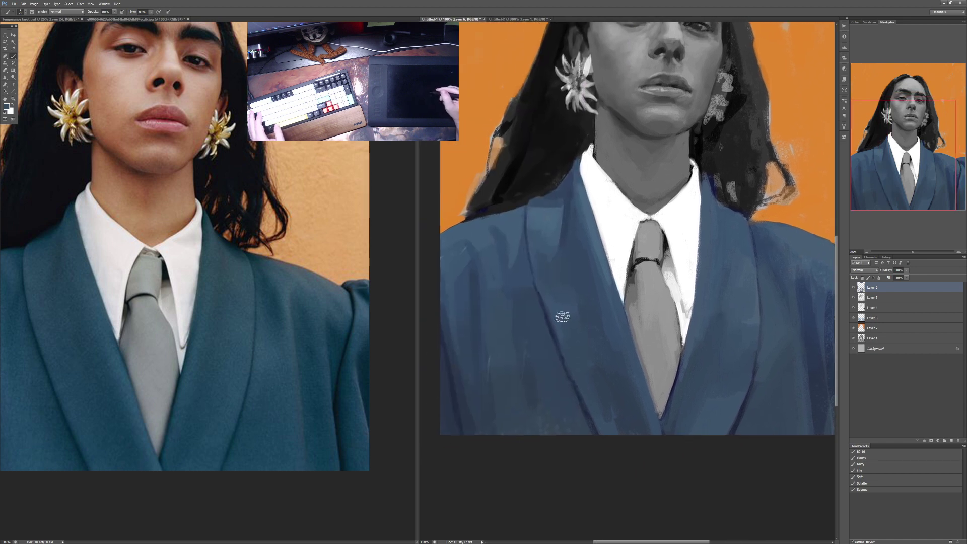
pyautogui.click(357, 401)
pyautogui.hscroll(-4, 358, 401)
pyautogui.scroll(1, 357, 401)
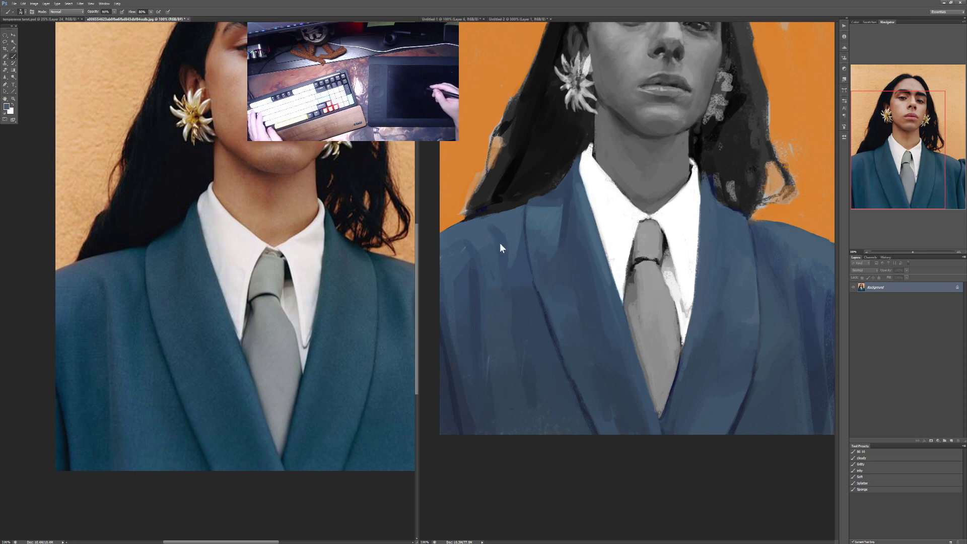
pyautogui.click(488, 257)
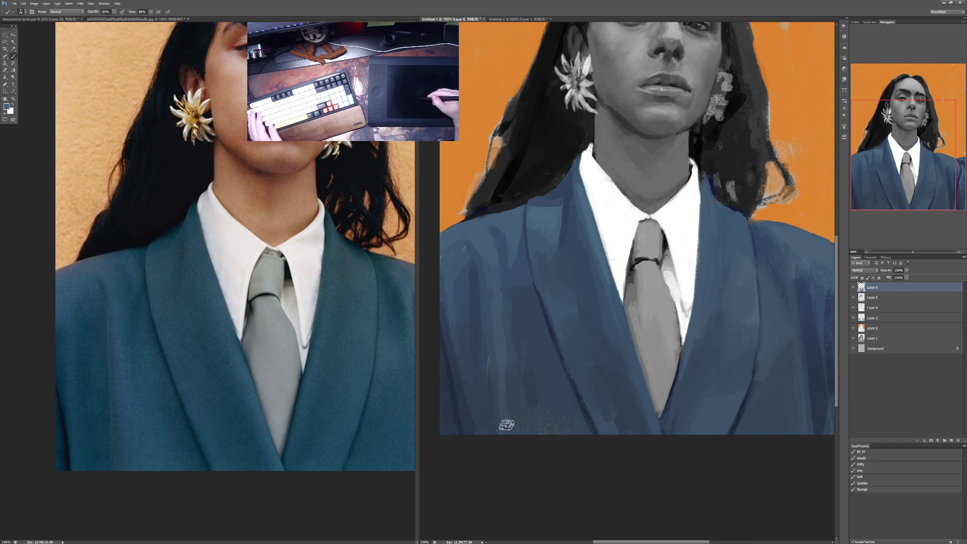
pyautogui.moveTo(503, 417)
pyautogui.mouseDown()
pyautogui.moveTo(545, 447)
pyautogui.moveTo(551, 430)
pyautogui.moveTo(574, 444)
pyautogui.mouseUp()
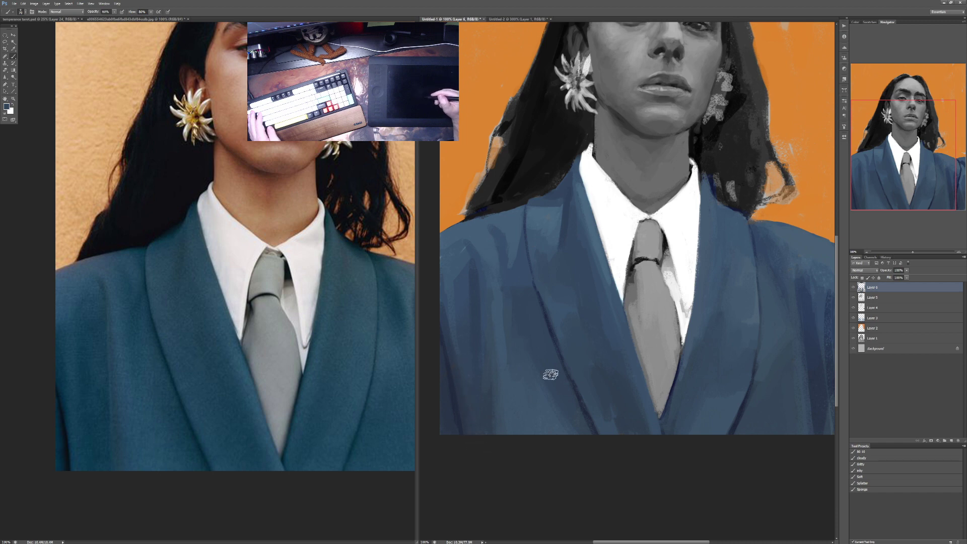
# Step: Pan the painting to show the eyes and right edge, then activate the reference photo
pyautogui.moveTo(766, 374)
pyautogui.mouseDown()
pyautogui.moveTo(630, 389)
pyautogui.moveTo(625, 400)
pyautogui.mouseUp()
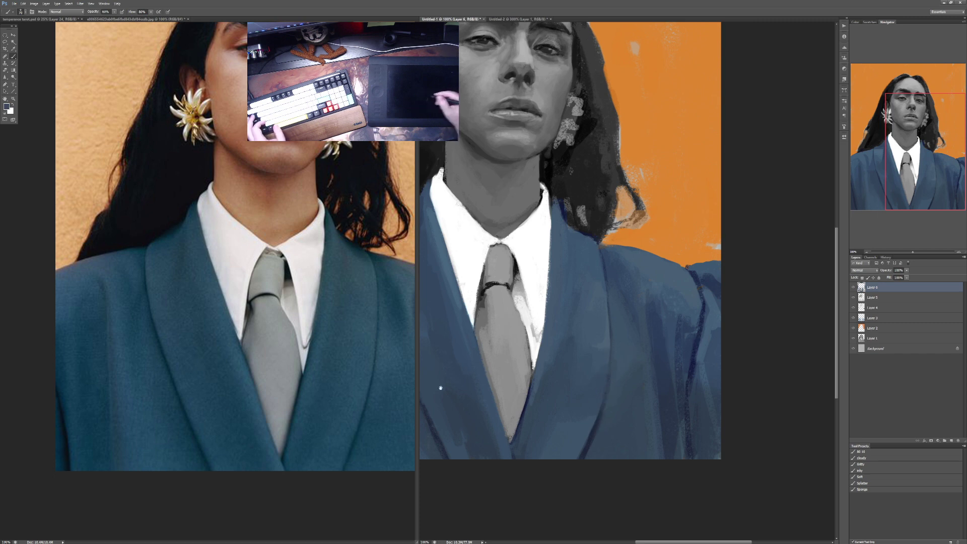
pyautogui.click(364, 442)
# Step: Frame the model's face on the reference, then set the painting brush to 40%, then 60% opacity
pyautogui.moveTo(364, 441); pyautogui.dragTo(240, 443)
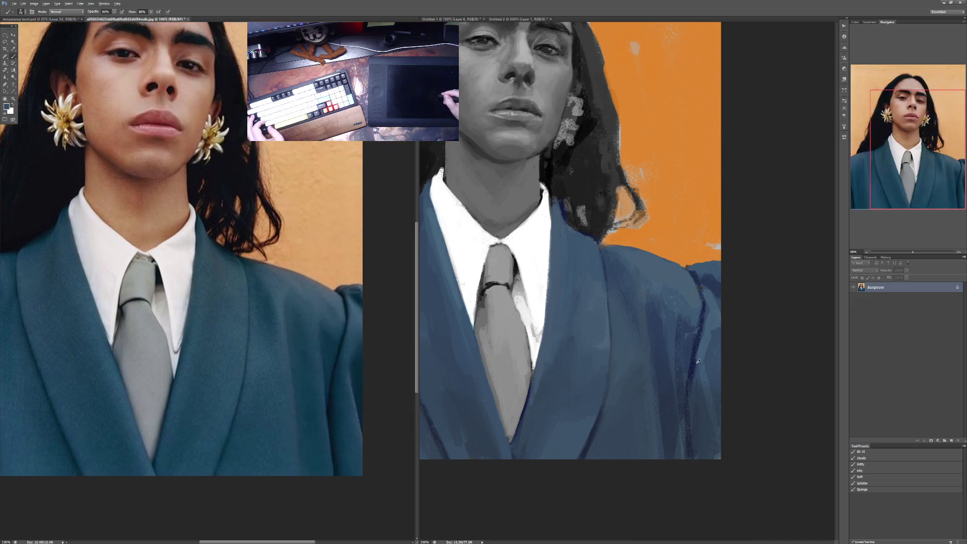
pyautogui.click(697, 444)
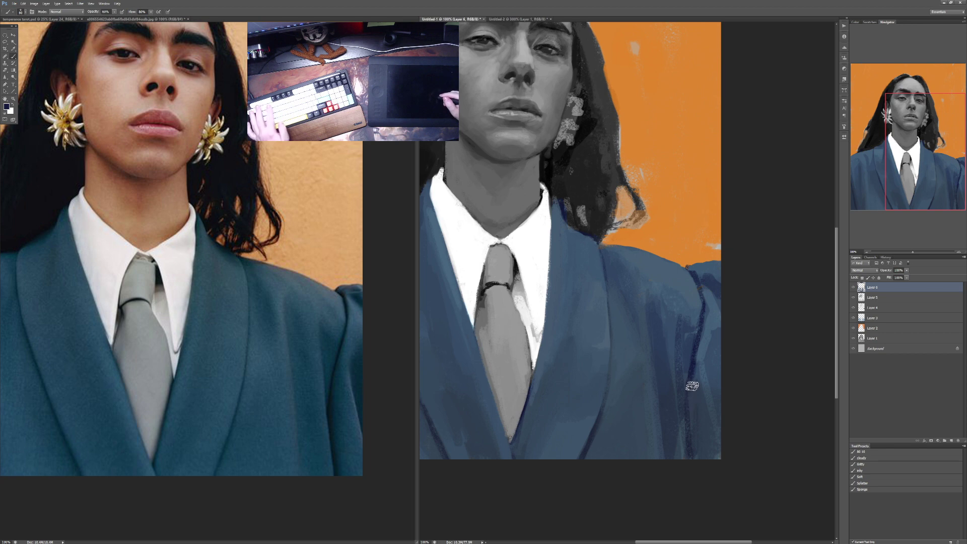
pyautogui.press('4')
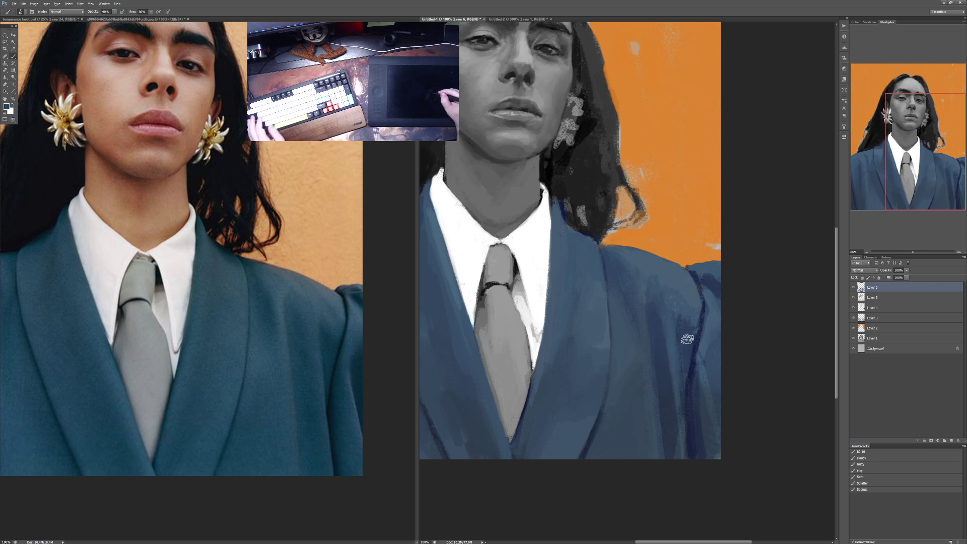
pyautogui.press('6')
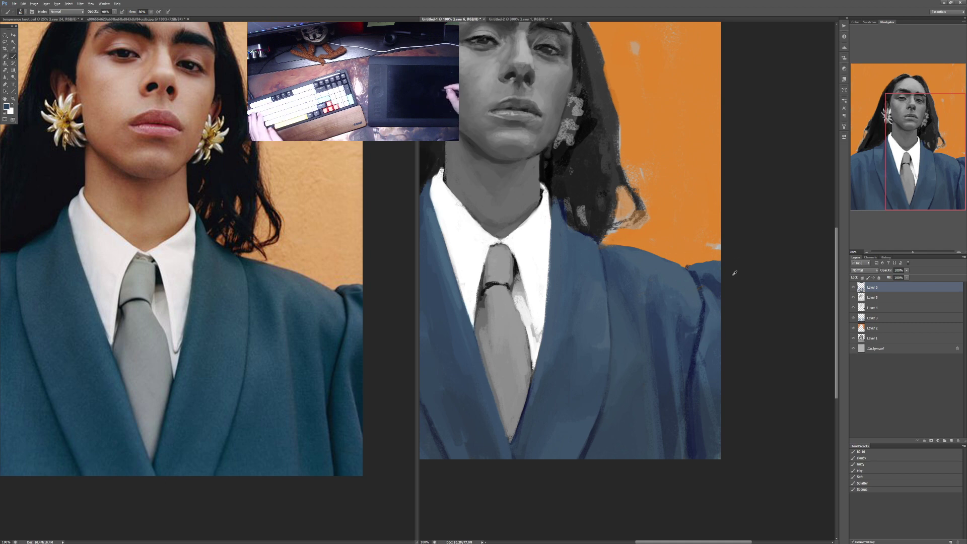
# Step: Sample the orange background, tidy the jacket's right edge at 30% opacity, and zoom out
pyautogui.keyDown('alt'); pyautogui.click(707, 264); pyautogui.keyUp('alt')
pyautogui.press('0')
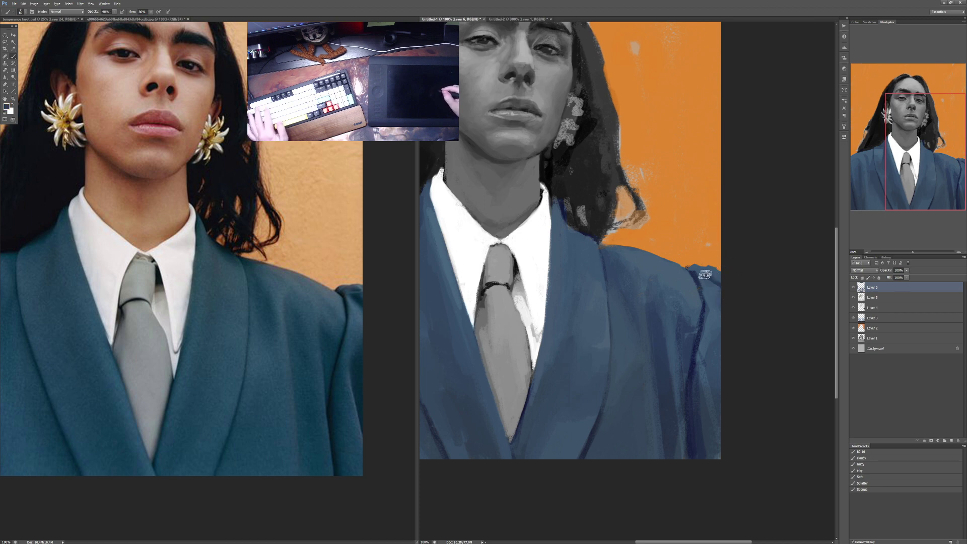
pyautogui.press('5')
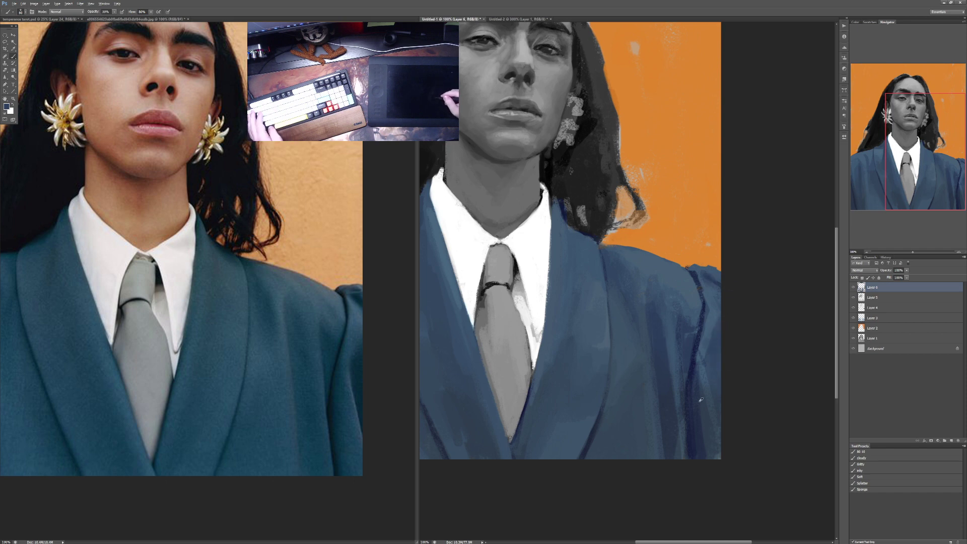
pyautogui.press('4')
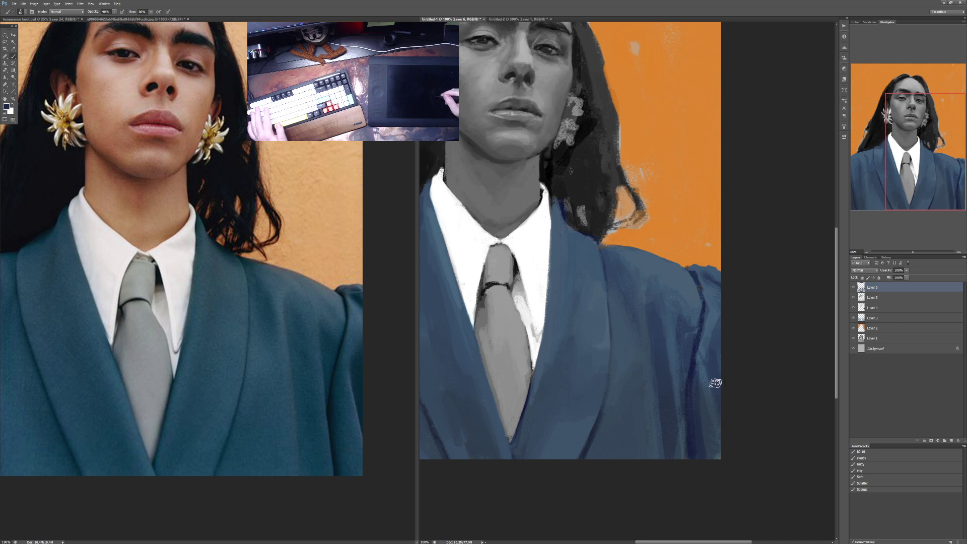
pyautogui.press('3')
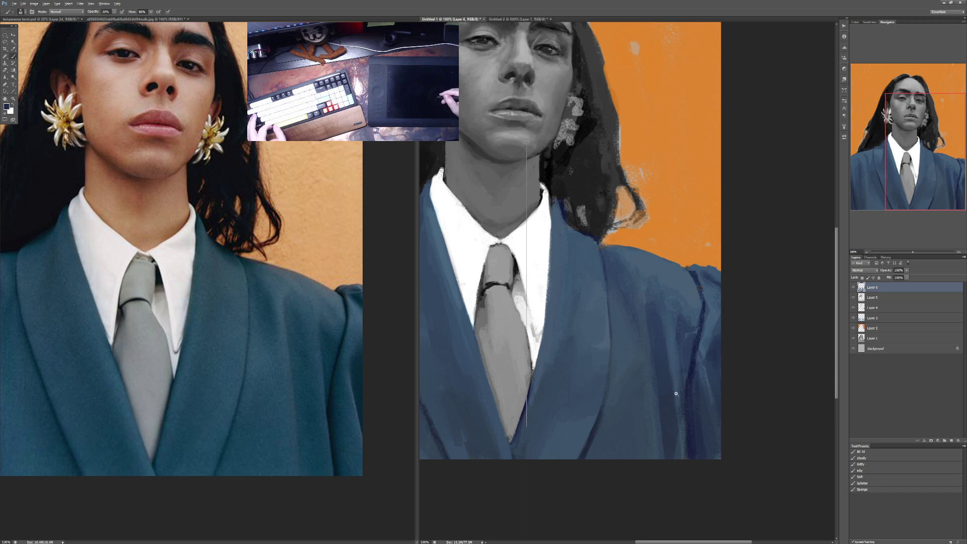
pyautogui.hotkey('ctrl', '-')
pyautogui.hotkey('ctrl', '-')
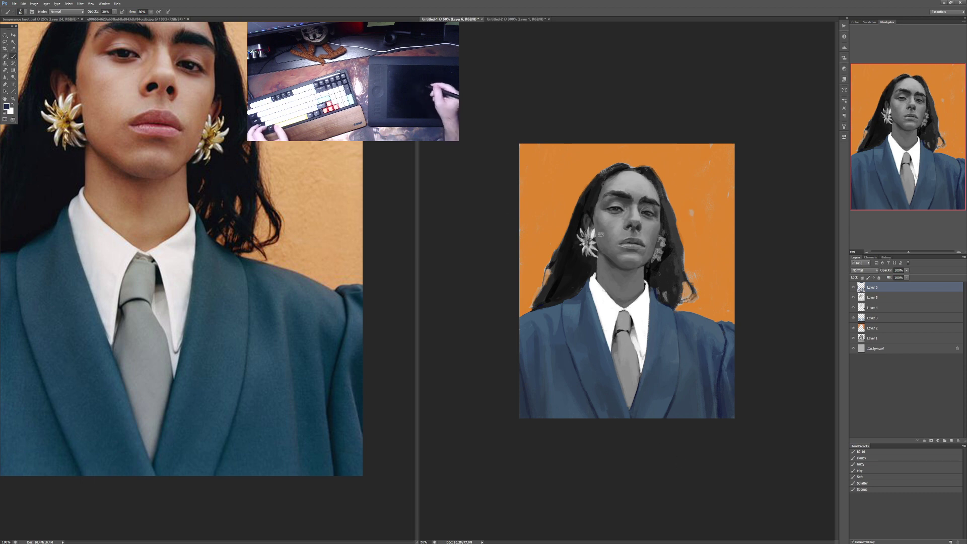
# Step: Zoom the painting to 200% and magnify the reference's flower earring to compare them
pyautogui.hotkey('ctrl', '+')
pyautogui.hotkey('ctrl', '+')
pyautogui.scroll(3, 671, 251)
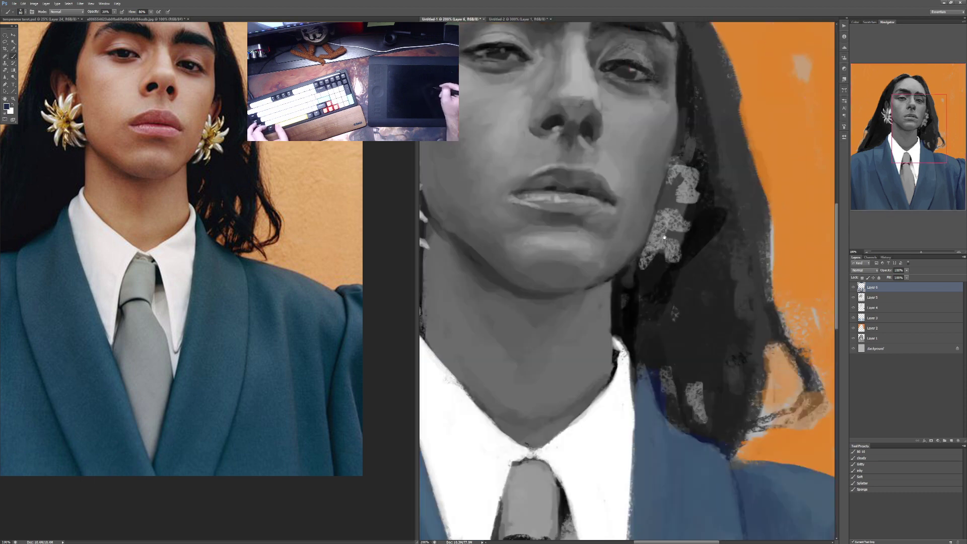
pyautogui.click(279, 334)
pyautogui.click(279, 333)
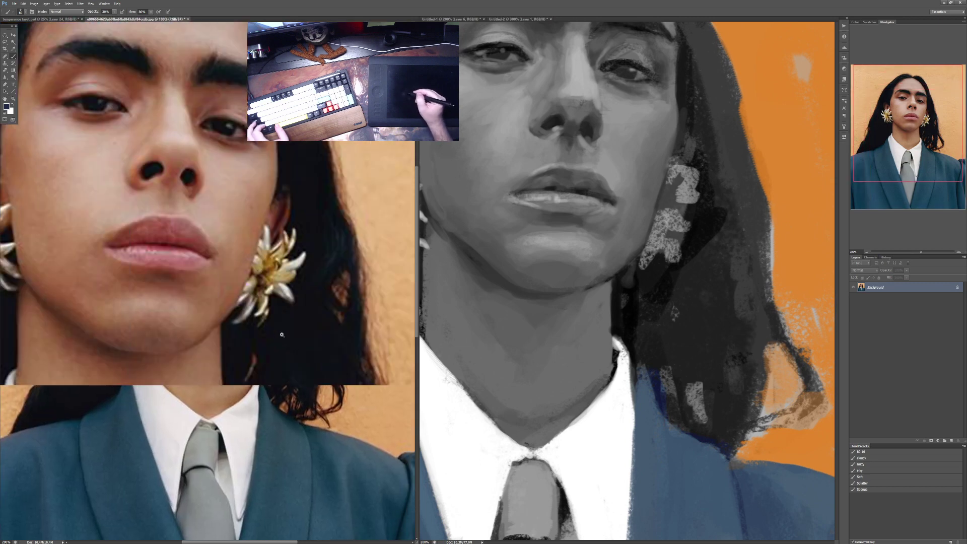
pyautogui.click(288, 331)
pyautogui.keyDown('alt'); pyautogui.click(294, 311); pyautogui.keyUp('alt')
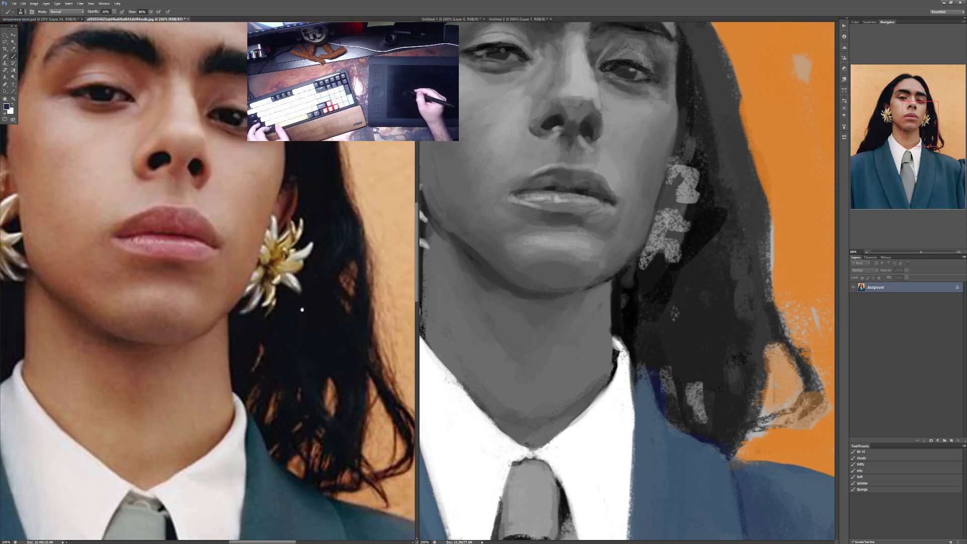
pyautogui.moveTo(294, 311); pyautogui.dragTo(288, 277)
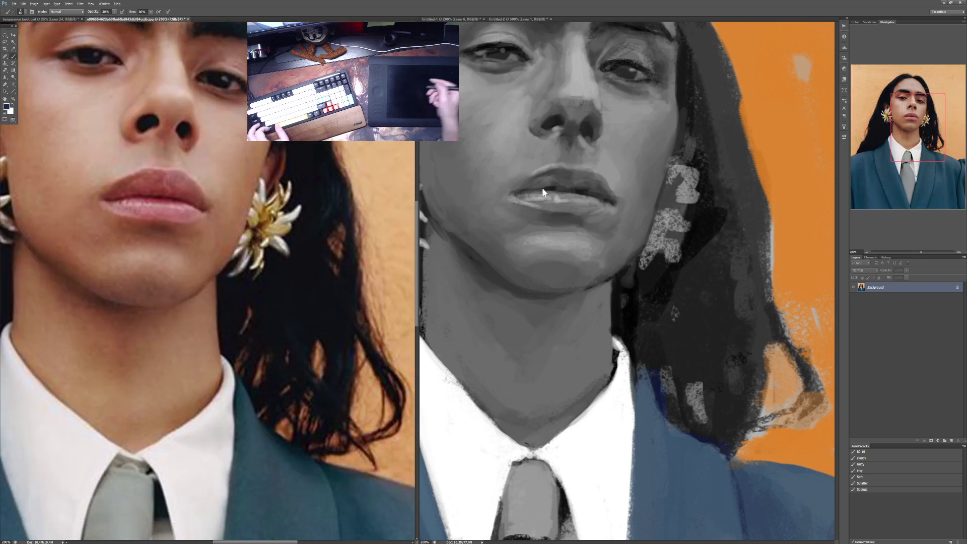
pyautogui.click(697, 233)
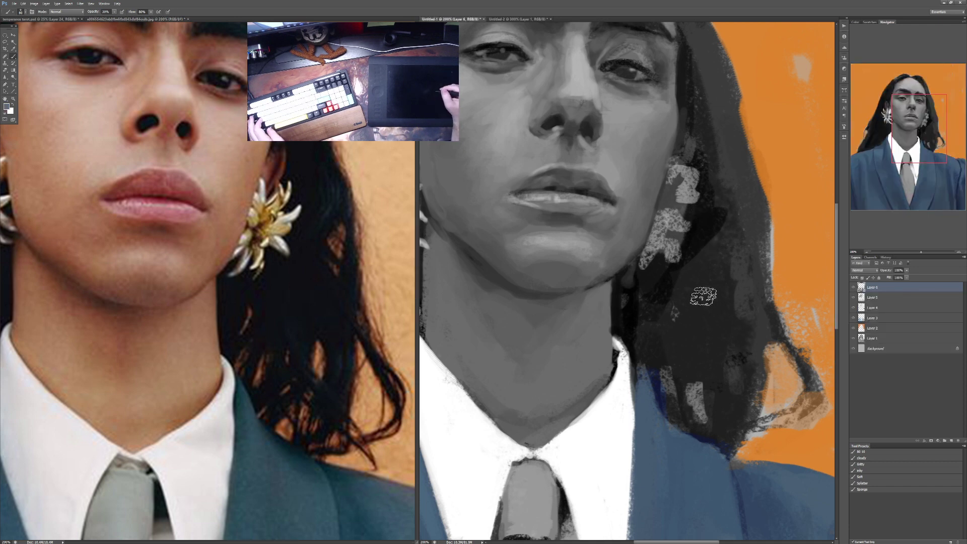
# Step: Switch to black paint, enlarge the brush, and frame the hair beside the face
pyautogui.press('d')
pyautogui.press(']')
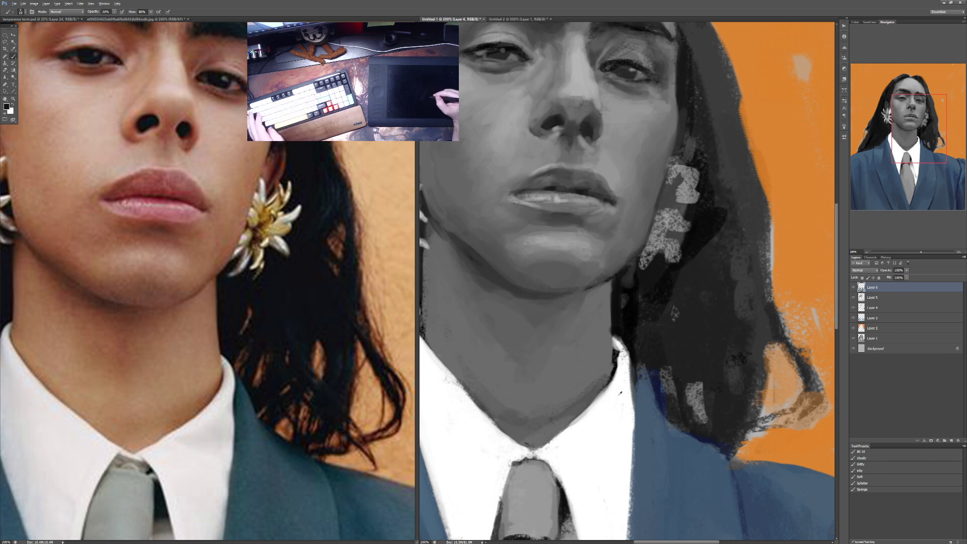
pyautogui.moveTo(642, 224); pyautogui.dragTo(722, 254)
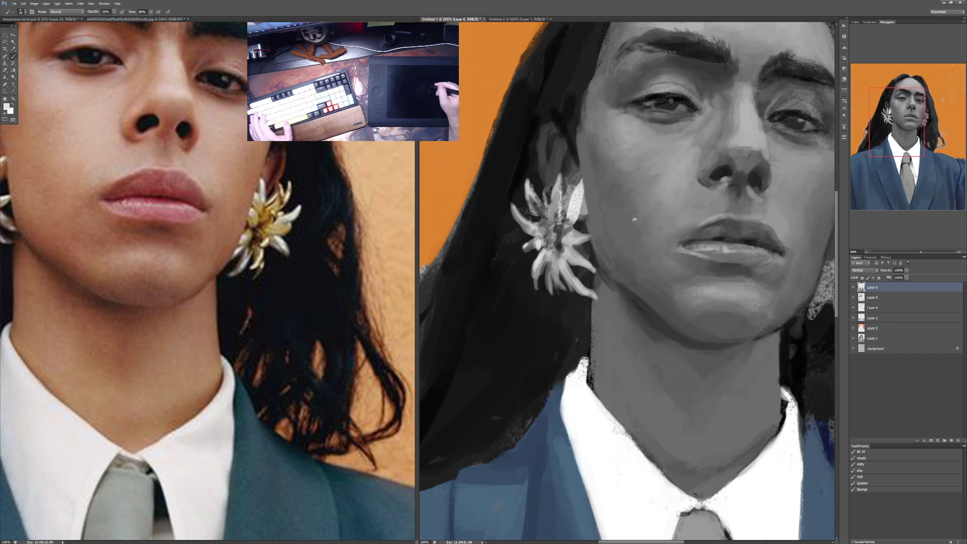
pyautogui.moveTo(635, 220); pyautogui.dragTo(474, 220)
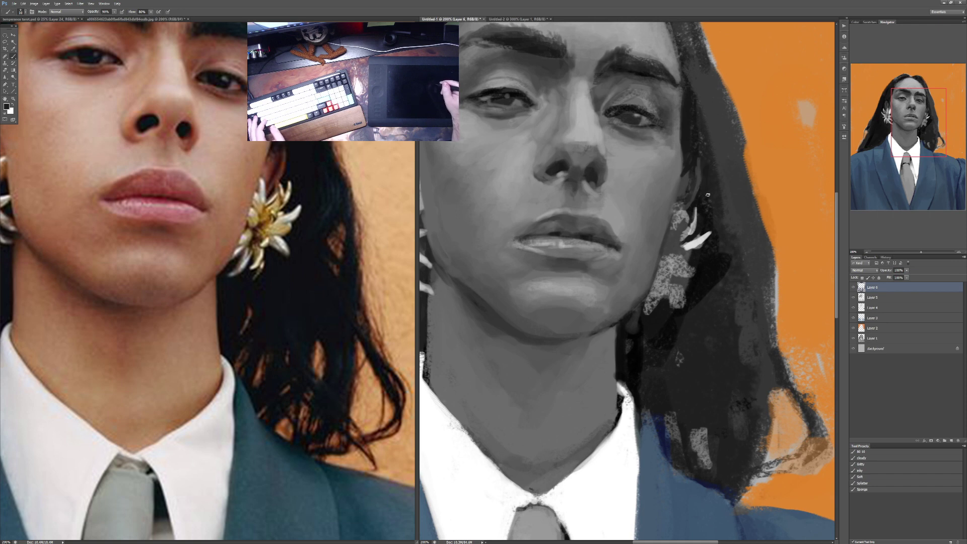
# Step: At 80% opacity, paint black over the lighter grey patches in the hair
pyautogui.press(']')
pyautogui.press(']')
pyautogui.press(']')
pyautogui.press(']')
pyautogui.press(']')
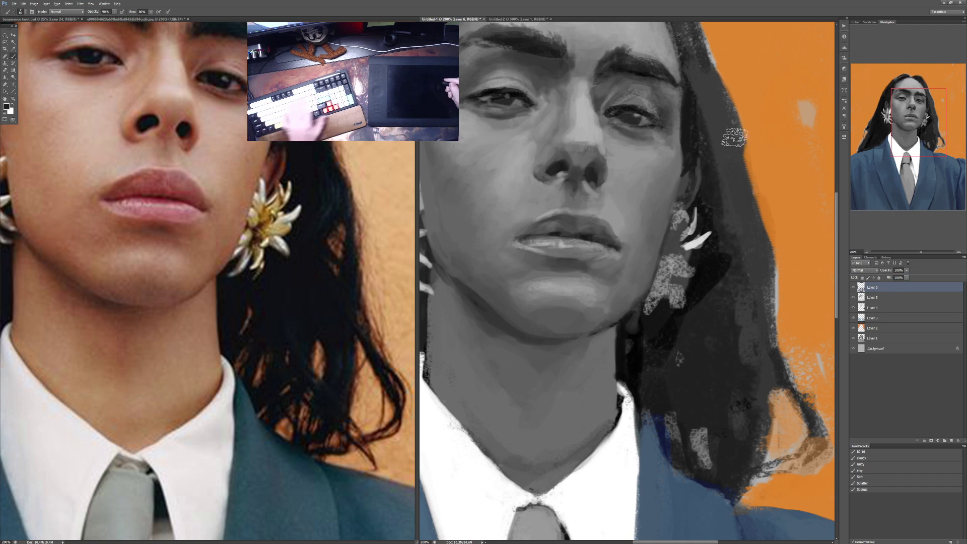
pyautogui.press('7')
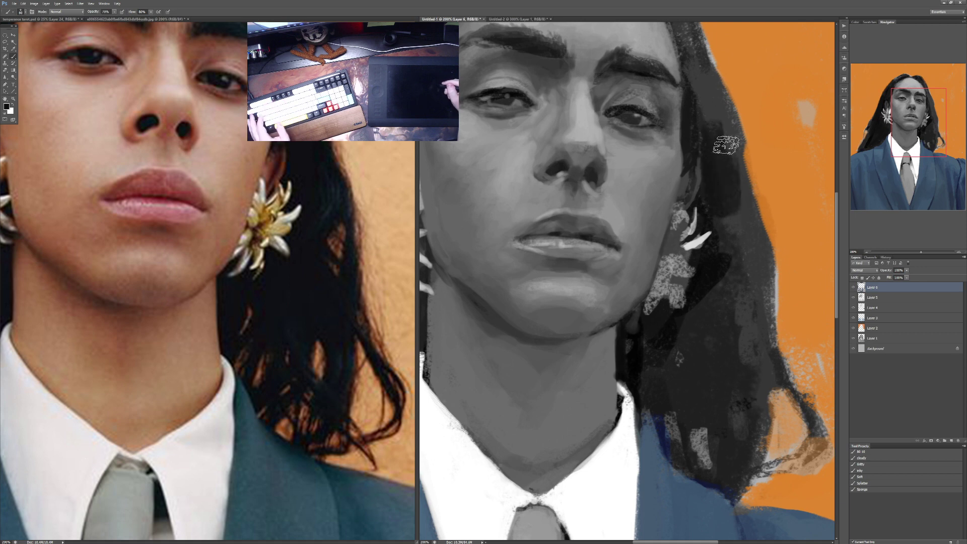
pyautogui.moveTo(726, 145); pyautogui.dragTo(727, 277)
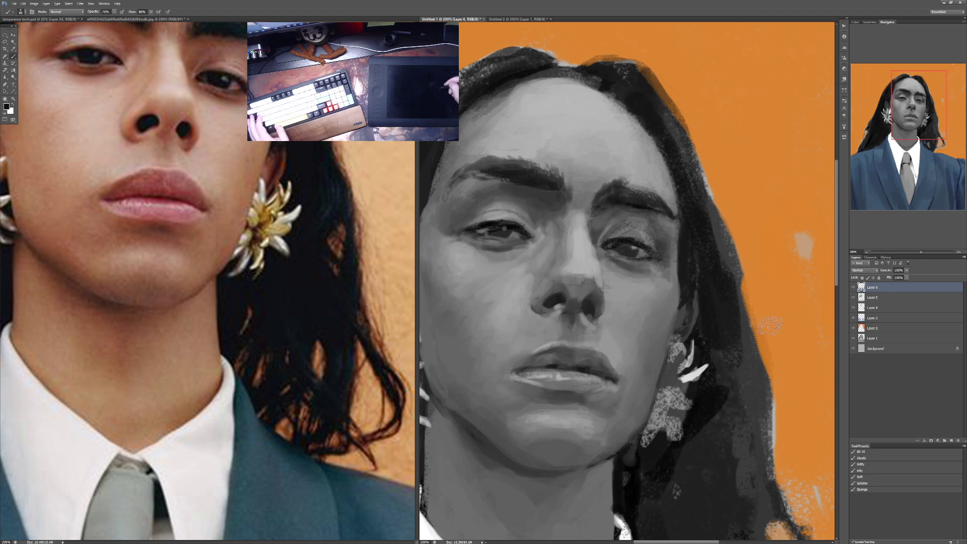
pyautogui.press('3')
pyautogui.press('7')
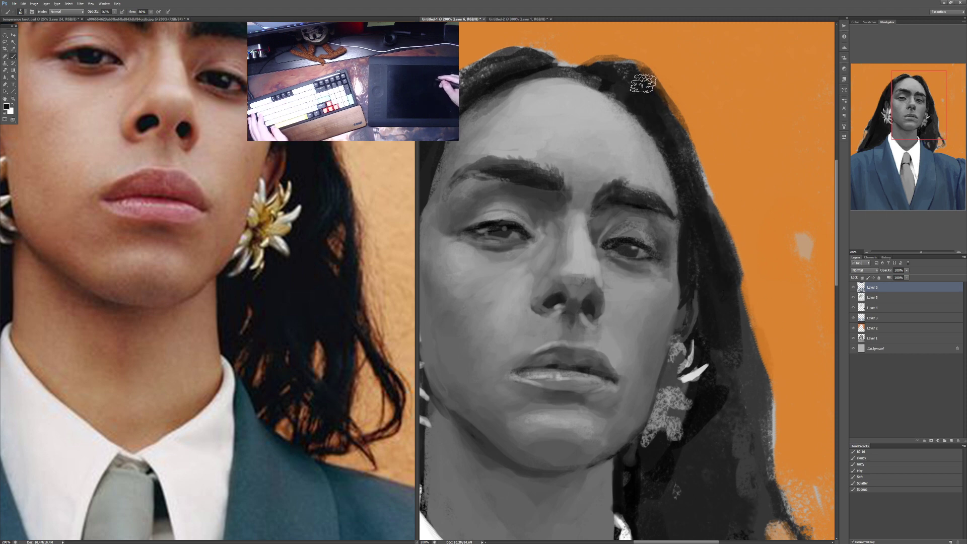
pyautogui.scroll(-5, 668, 120)
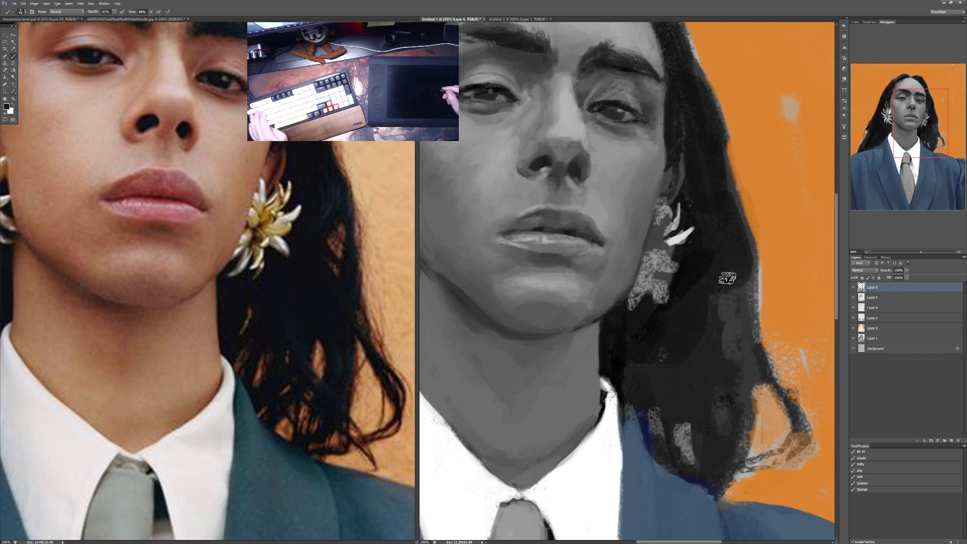
pyautogui.press('8')
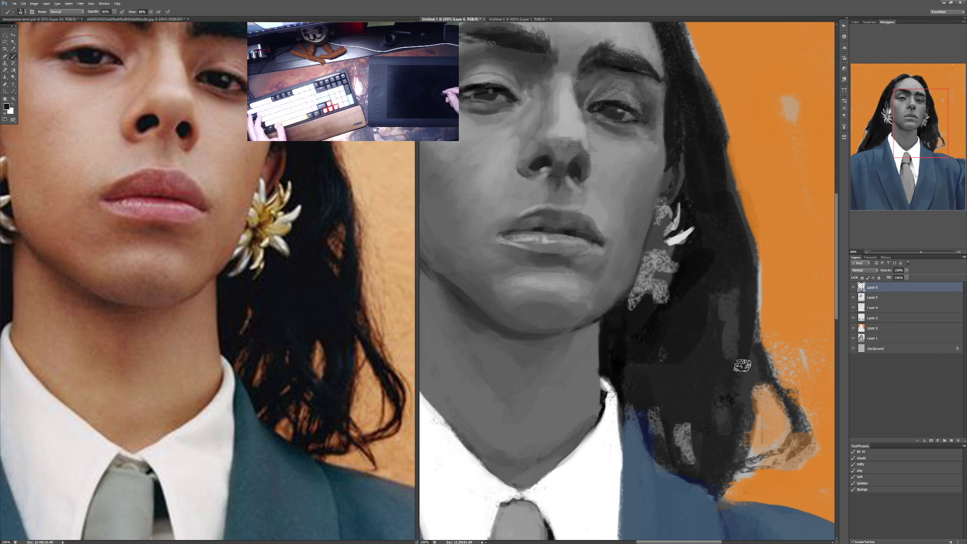
pyautogui.moveTo(727, 335); pyautogui.dragTo(733, 329)
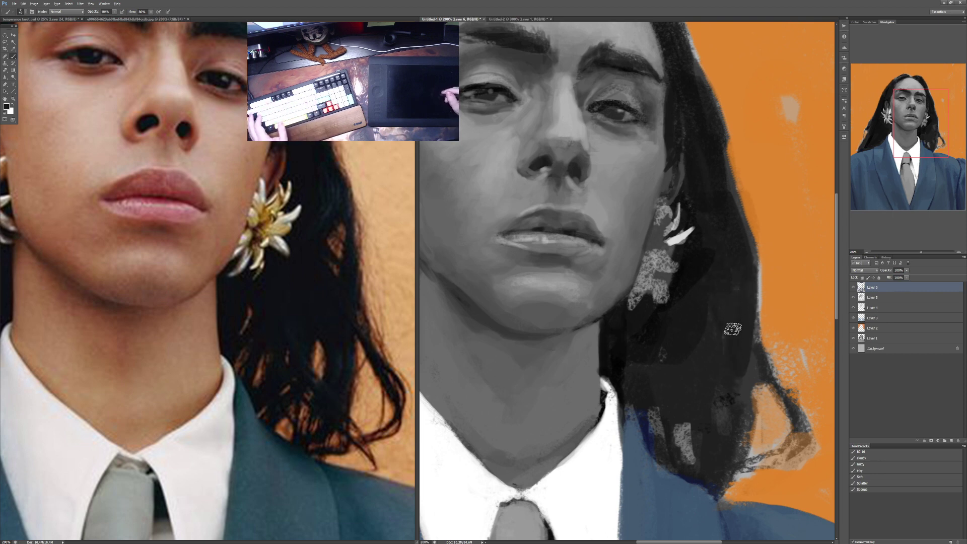
pyautogui.moveTo(705, 419)
pyautogui.mouseDown()
pyautogui.moveTo(697, 447)
pyautogui.moveTo(665, 381)
pyautogui.moveTo(636, 368)
pyautogui.moveTo(660, 433)
pyautogui.moveTo(671, 344)
pyautogui.moveTo(677, 391)
pyautogui.moveTo(702, 430)
pyautogui.moveTo(710, 380)
pyautogui.moveTo(715, 458)
pyautogui.moveTo(738, 423)
pyautogui.moveTo(740, 437)
pyautogui.moveTo(748, 426)
pyautogui.moveTo(714, 477)
pyautogui.moveTo(741, 436)
pyautogui.mouseUp()
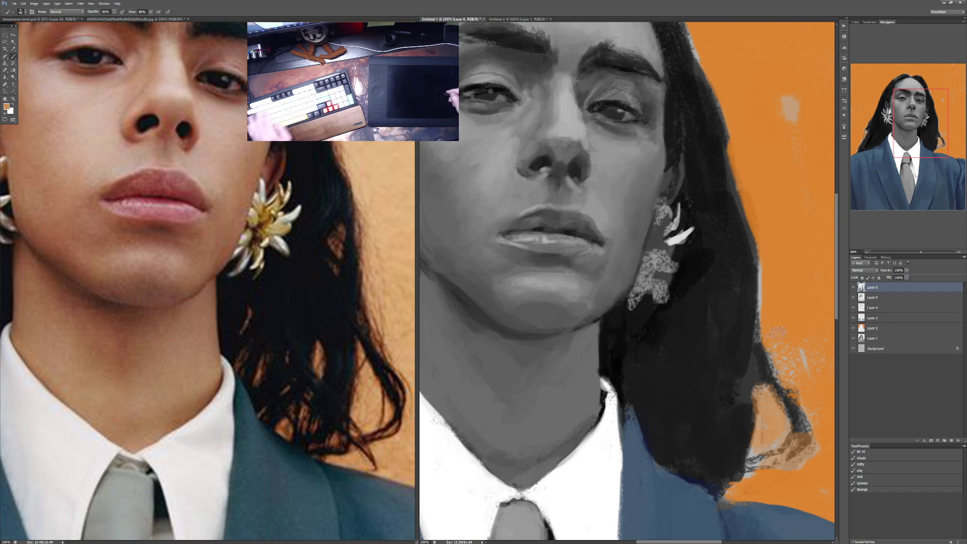
# Step: Paint orange over the grey hair edge at full opacity, then softer 30% orange marks lower down
pyautogui.press('0')
pyautogui.moveTo(756, 323)
pyautogui.mouseDown()
pyautogui.moveTo(766, 388)
pyautogui.moveTo(801, 453)
pyautogui.moveTo(792, 442)
pyautogui.moveTo(746, 477)
pyautogui.moveTo(733, 406)
pyautogui.moveTo(770, 386)
pyautogui.mouseUp()
pyautogui.moveTo(755, 316)
pyautogui.mouseDown()
pyautogui.moveTo(800, 436)
pyautogui.moveTo(731, 454)
pyautogui.moveTo(762, 459)
pyautogui.moveTo(807, 437)
pyautogui.moveTo(809, 418)
pyautogui.moveTo(770, 349)
pyautogui.moveTo(741, 252)
pyautogui.mouseUp()
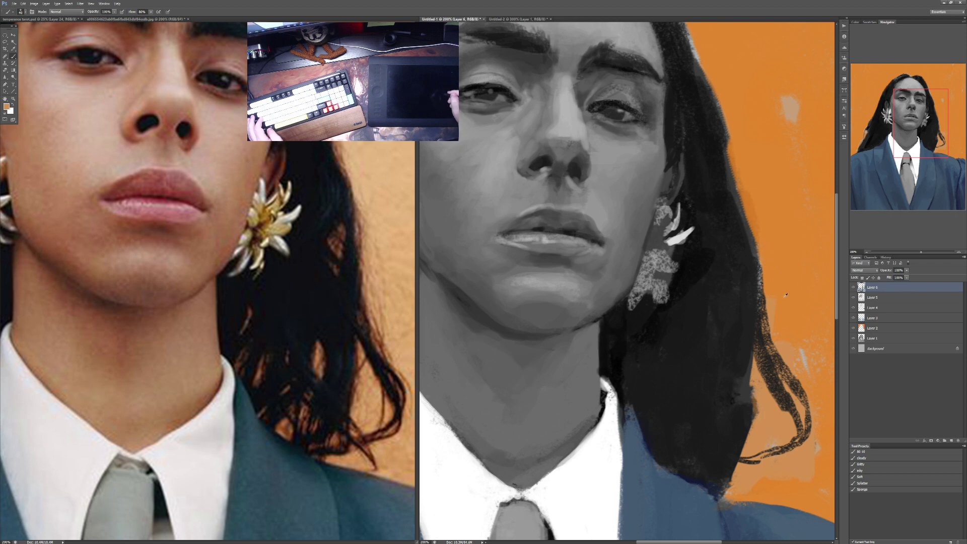
pyautogui.press('3')
pyautogui.moveTo(712, 386)
pyautogui.mouseDown()
pyautogui.moveTo(714, 355)
pyautogui.moveTo(716, 401)
pyautogui.mouseUp()
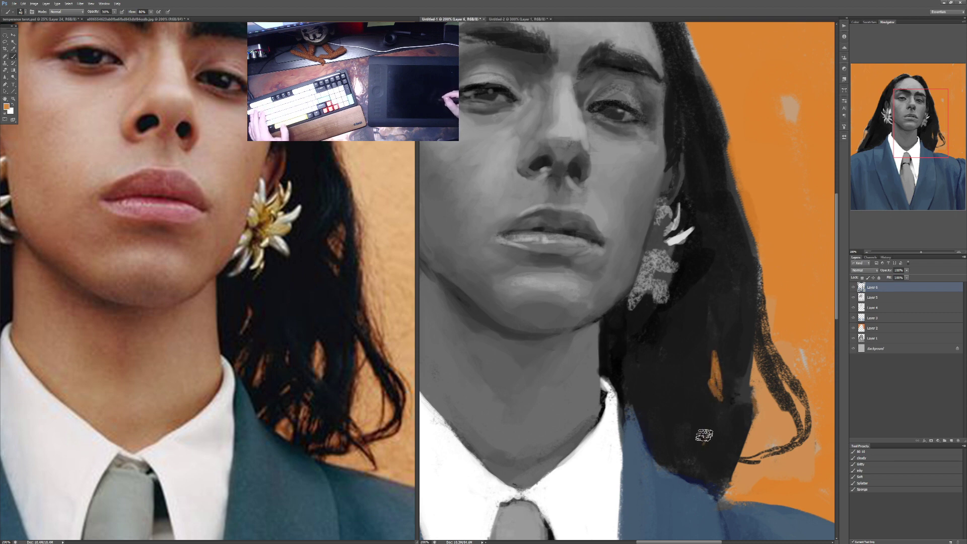
pyautogui.moveTo(705, 436)
pyautogui.mouseDown()
pyautogui.moveTo(715, 458)
pyautogui.moveTo(675, 457)
pyautogui.moveTo(683, 474)
pyautogui.moveTo(703, 473)
pyautogui.moveTo(708, 485)
pyautogui.moveTo(727, 467)
pyautogui.moveTo(740, 475)
pyautogui.moveTo(757, 453)
pyautogui.moveTo(728, 471)
pyautogui.moveTo(704, 473)
pyautogui.moveTo(693, 451)
pyautogui.moveTo(675, 461)
pyautogui.moveTo(721, 471)
pyautogui.mouseUp()
pyautogui.press('2')
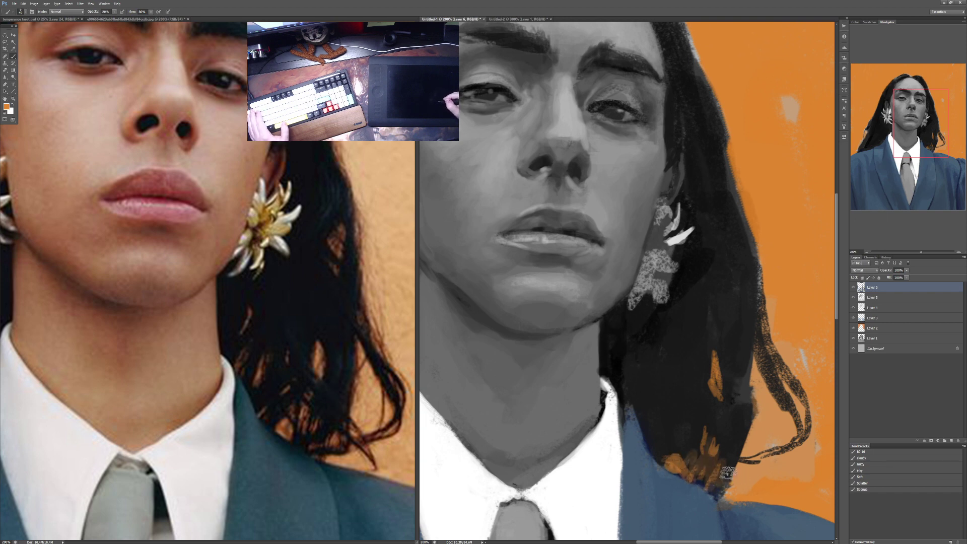
# Step: Darken the hair's bottom ends in black, then dab background orange into the dark hair at 40%
pyautogui.press('d')
pyautogui.press('0')
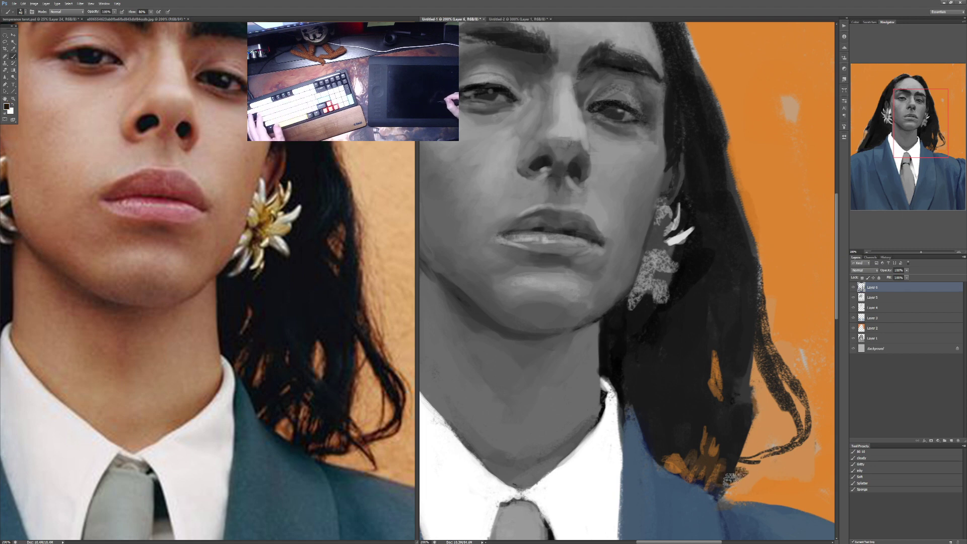
pyautogui.moveTo(730, 476)
pyautogui.mouseDown()
pyautogui.moveTo(743, 461)
pyautogui.moveTo(712, 481)
pyautogui.mouseUp()
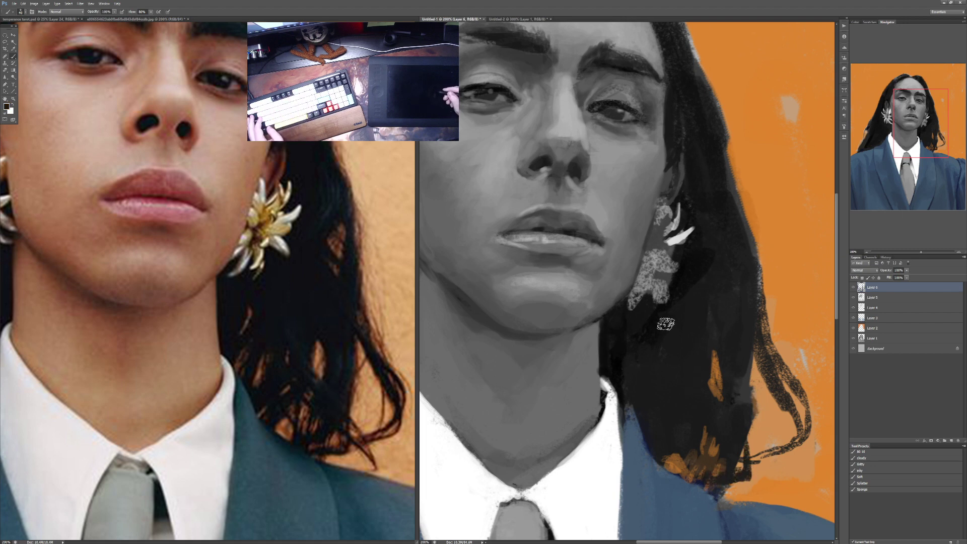
pyautogui.keyDown('alt'); pyautogui.click(726, 368); pyautogui.keyUp('alt')
pyautogui.press('4')
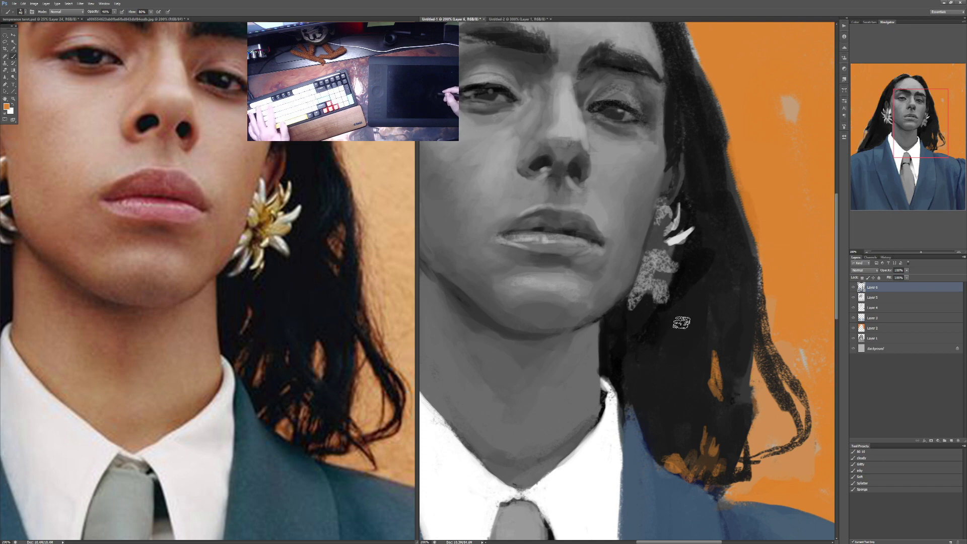
pyautogui.moveTo(665, 334); pyautogui.dragTo(667, 347)
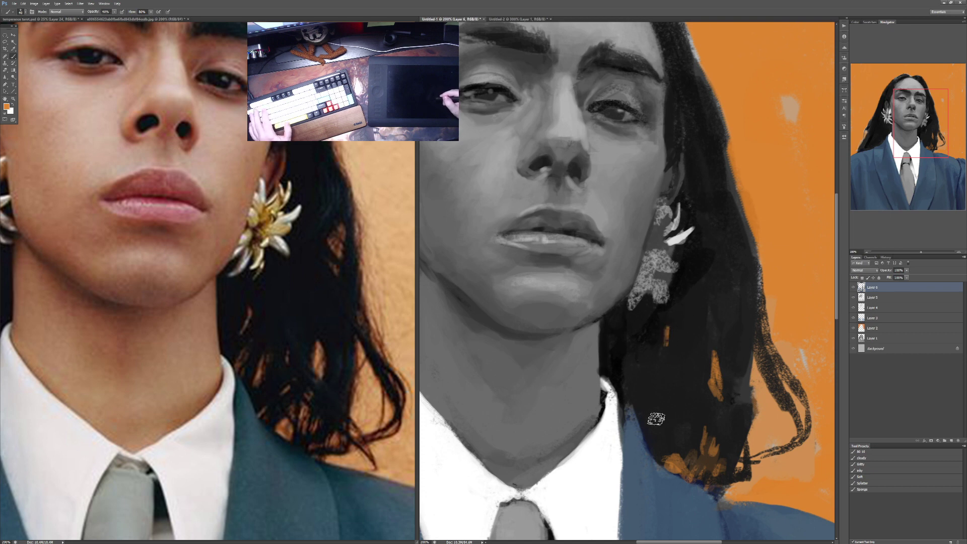
pyautogui.moveTo(656, 418)
pyautogui.mouseDown()
pyautogui.moveTo(657, 408)
pyautogui.moveTo(638, 405)
pyautogui.moveTo(649, 435)
pyautogui.mouseUp()
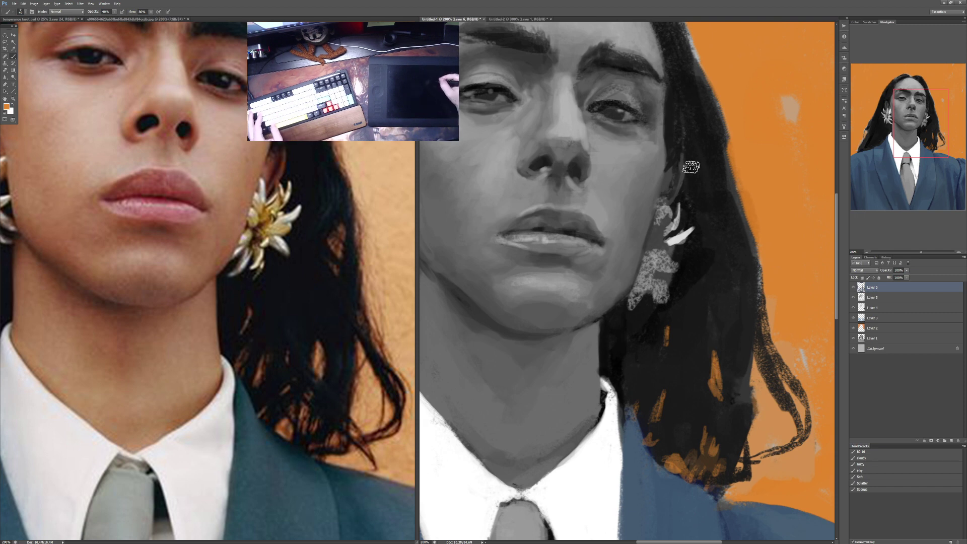
pyautogui.moveTo(610, 158); pyautogui.dragTo(630, 204)
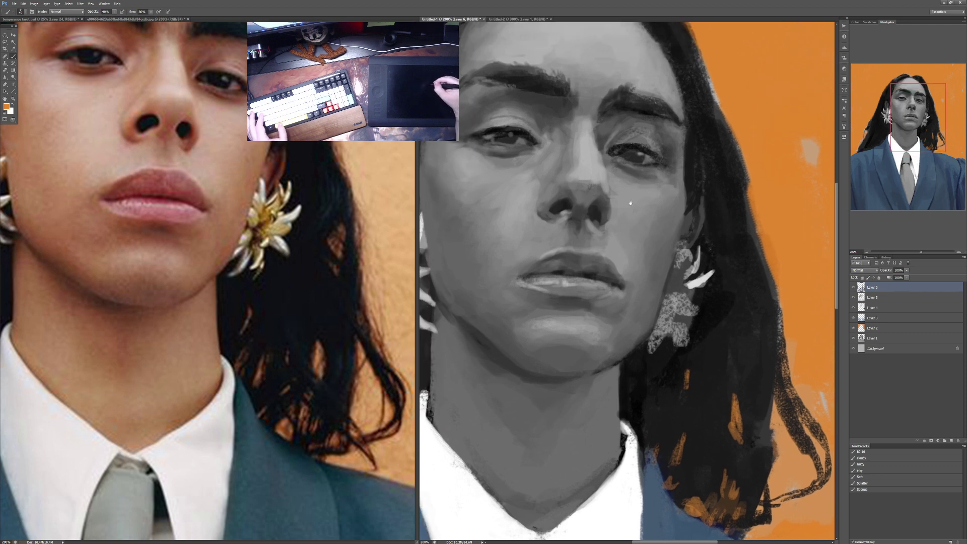
pyautogui.press('d')
pyautogui.press('x')
pyautogui.press('3')
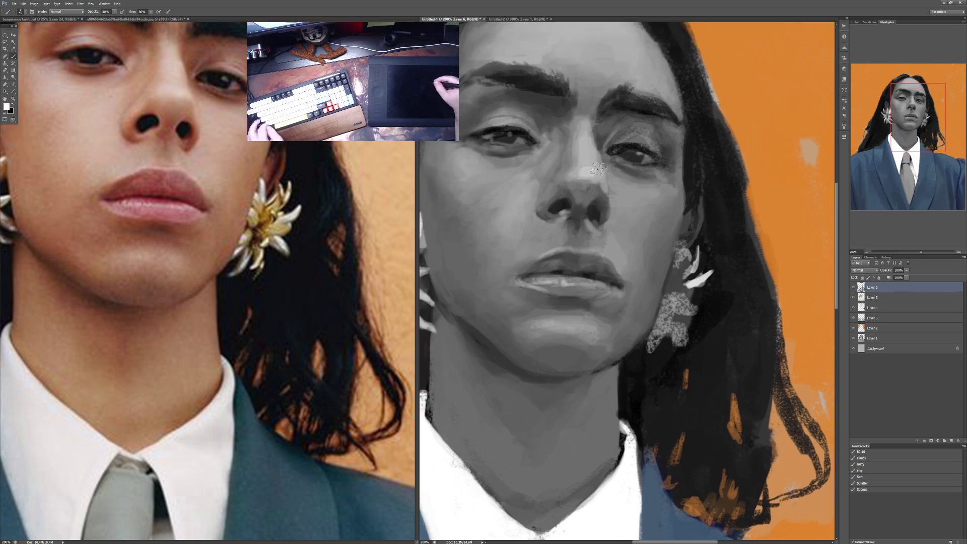
pyautogui.press('1')
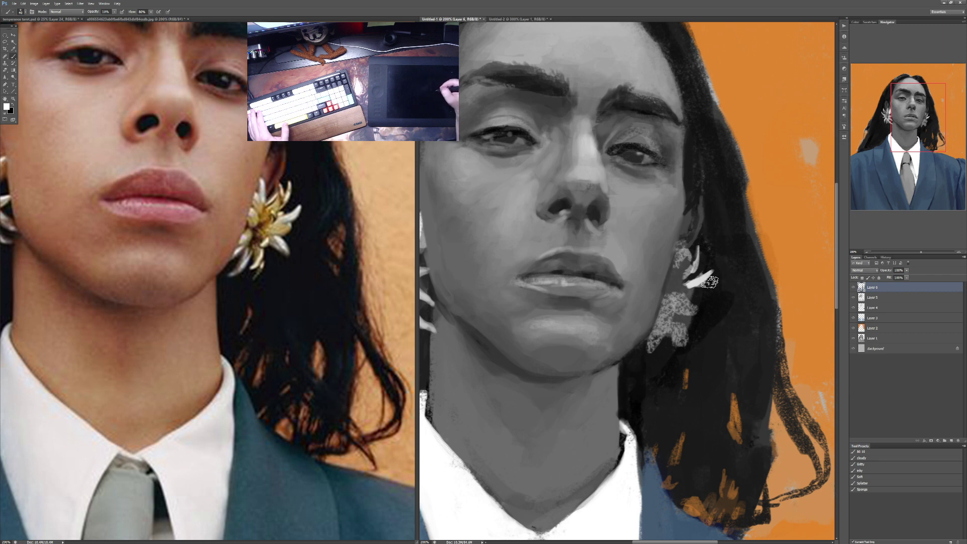
pyautogui.moveTo(609, 242); pyautogui.dragTo(594, 272)
pyautogui.moveTo(322, 189); pyautogui.dragTo(327, 372)
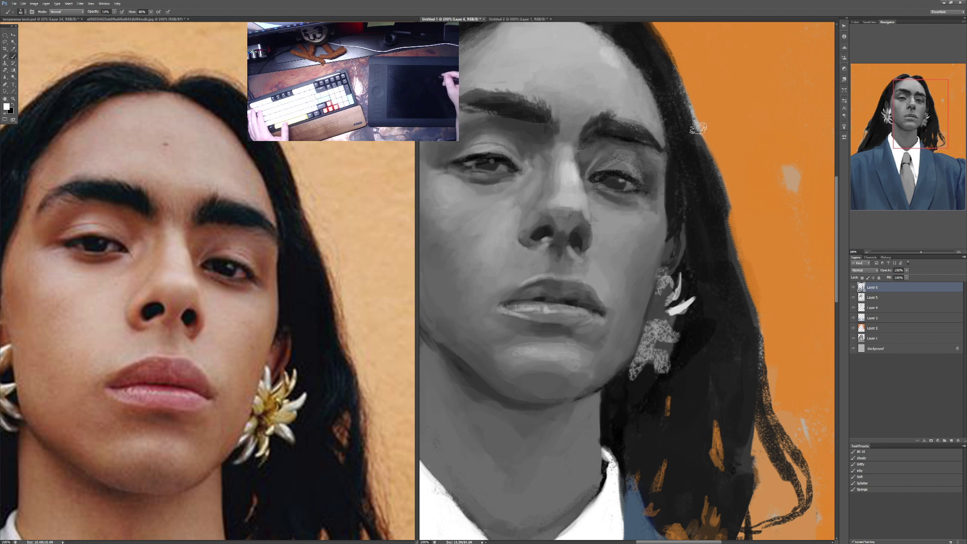
pyautogui.moveTo(608, 57); pyautogui.dragTo(605, 112)
pyautogui.press('4')
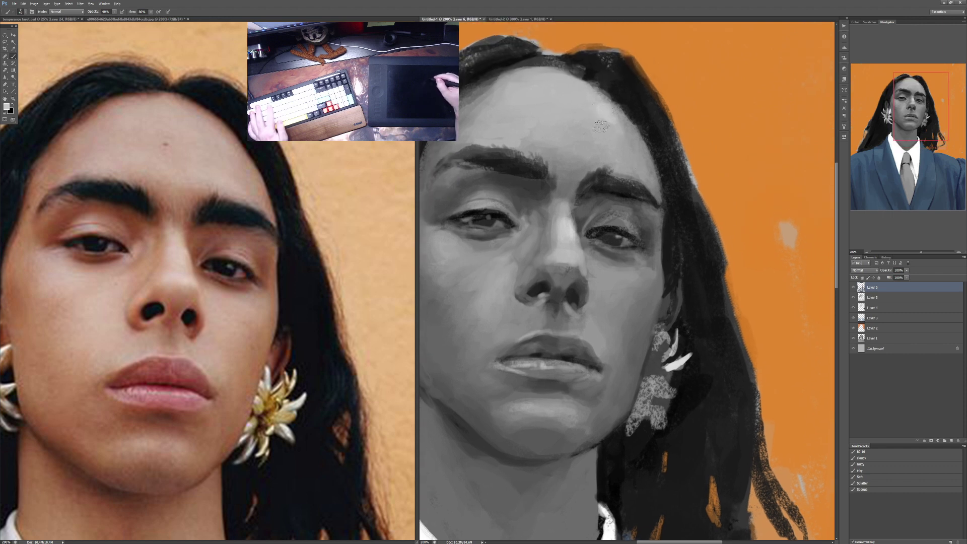
pyautogui.press('6')
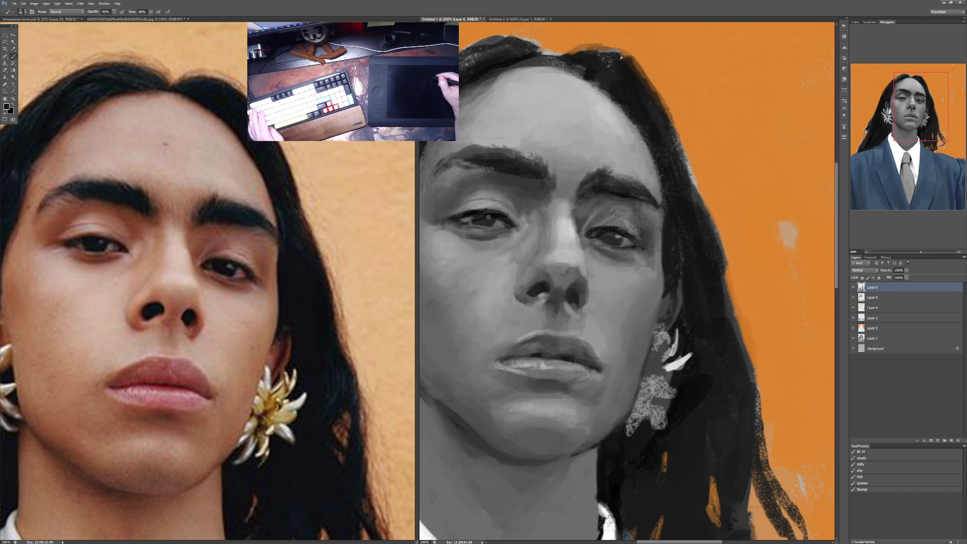
pyautogui.press('x')
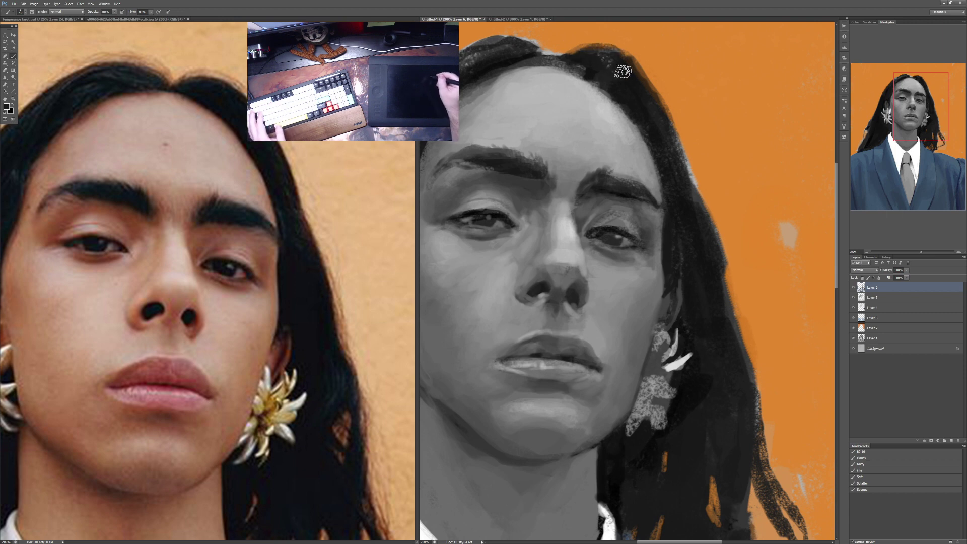
pyautogui.hotkey('ctrl', '-')
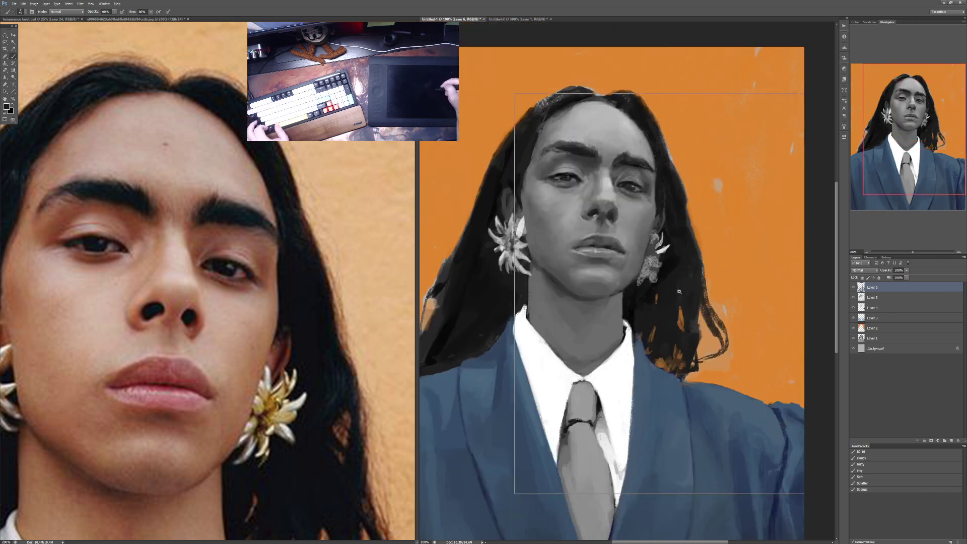
# Step: Paint white highlights and light grey petals on the earring at 50% opacity
pyautogui.hotkey('ctrl', '+')
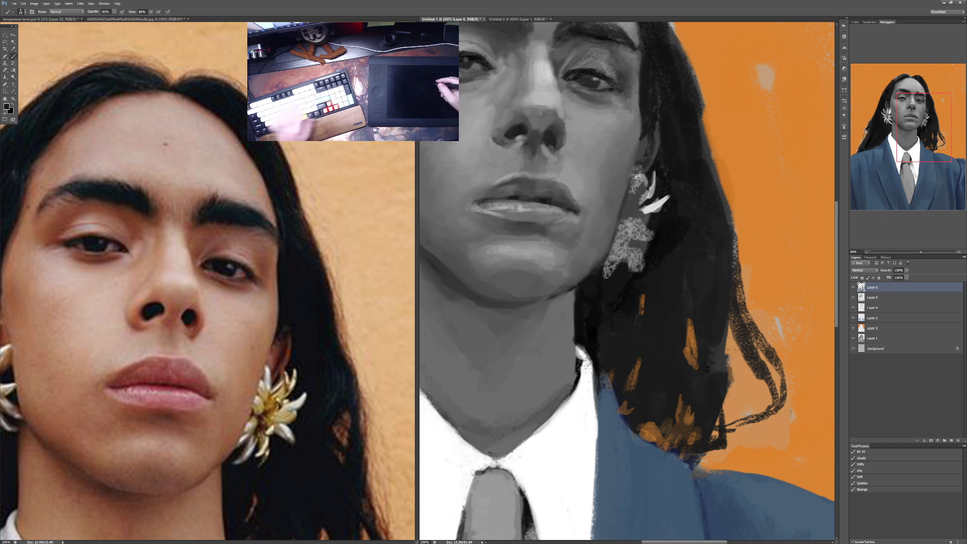
pyautogui.press('9')
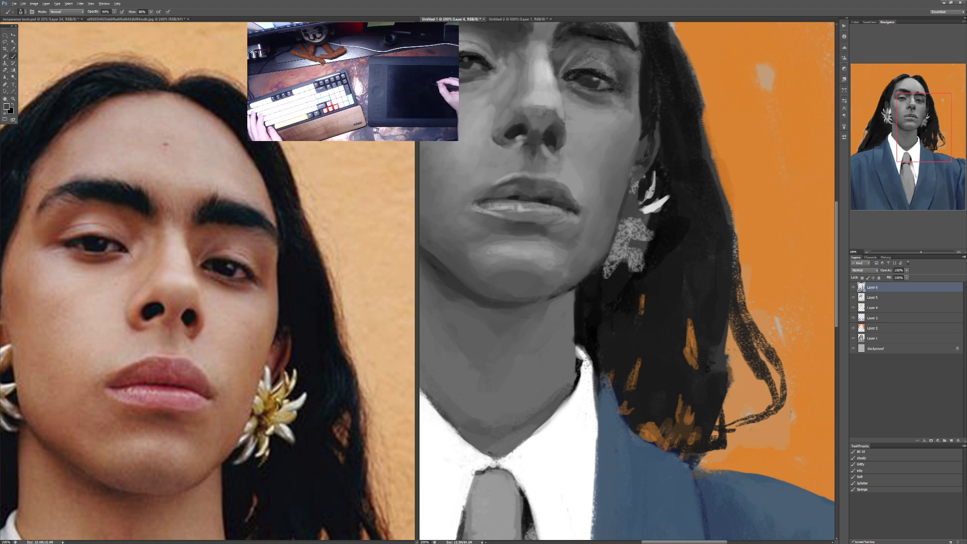
pyautogui.press('6')
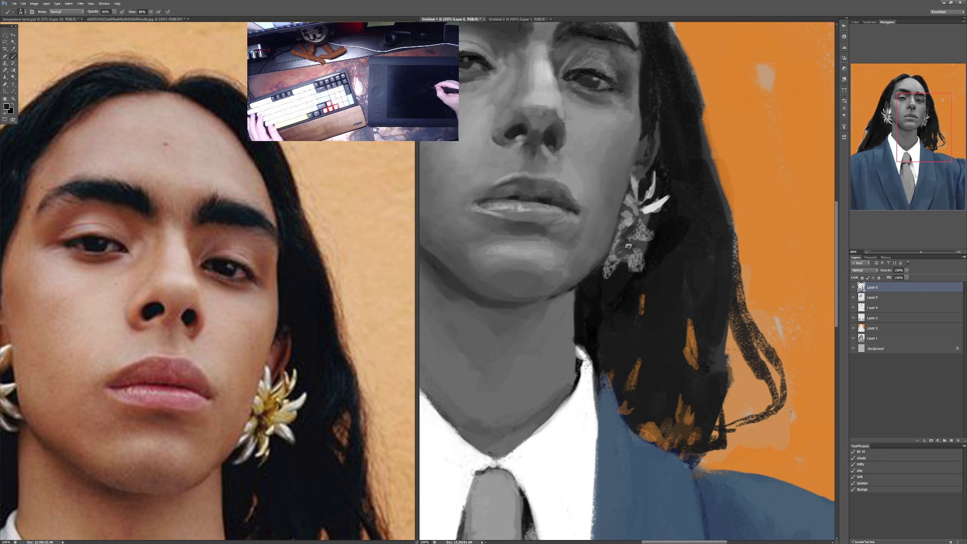
pyautogui.press('x')
pyautogui.press('5')
pyautogui.moveTo(655, 224); pyautogui.dragTo(643, 222)
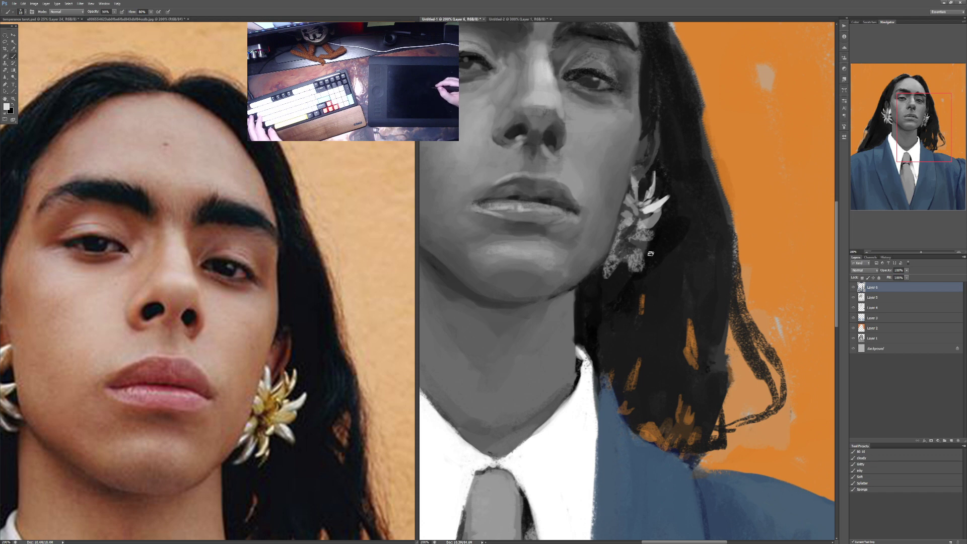
pyautogui.moveTo(643, 233)
pyautogui.mouseDown()
pyautogui.moveTo(661, 256)
pyautogui.moveTo(639, 243)
pyautogui.moveTo(643, 232)
pyautogui.mouseUp()
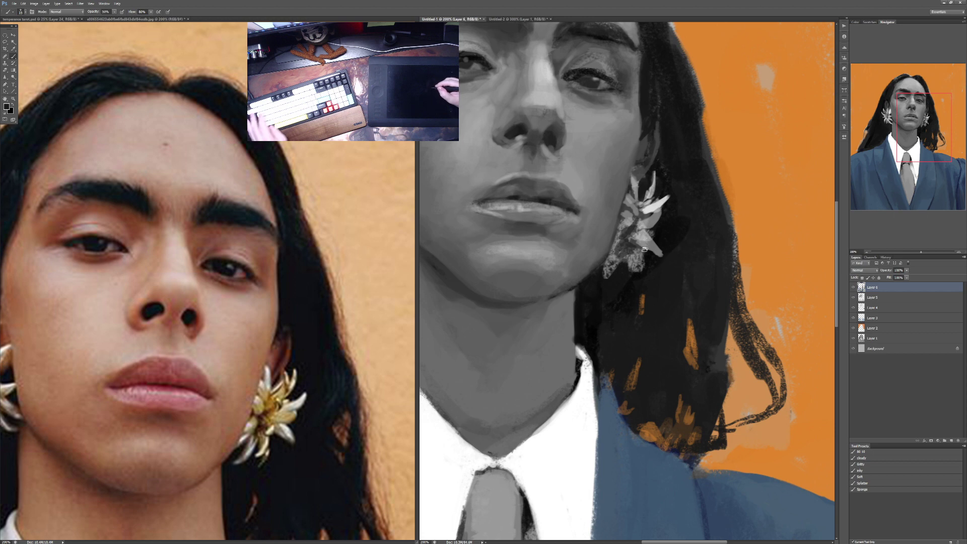
# Step: Brighten the earring's lower edge with an 80% opacity stroke
pyautogui.press('8')
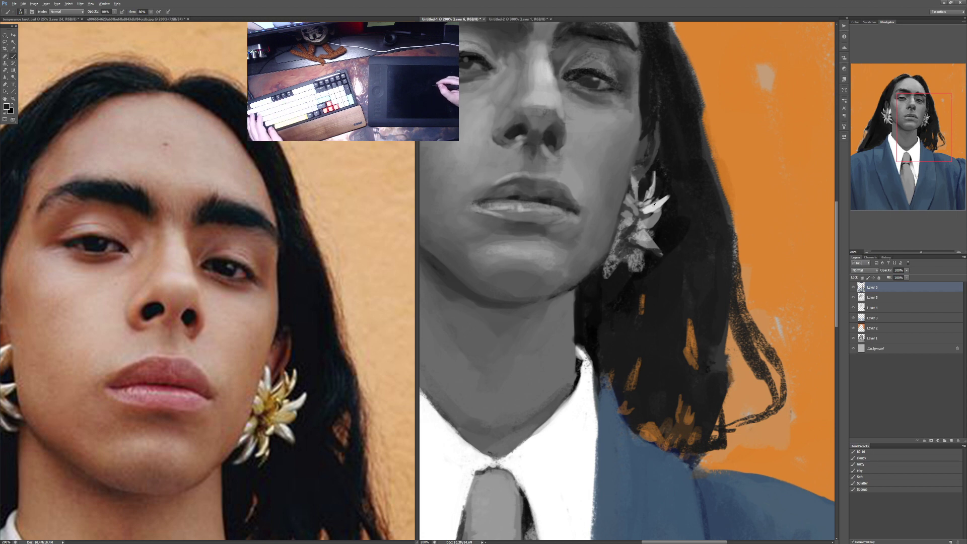
pyautogui.press('9')
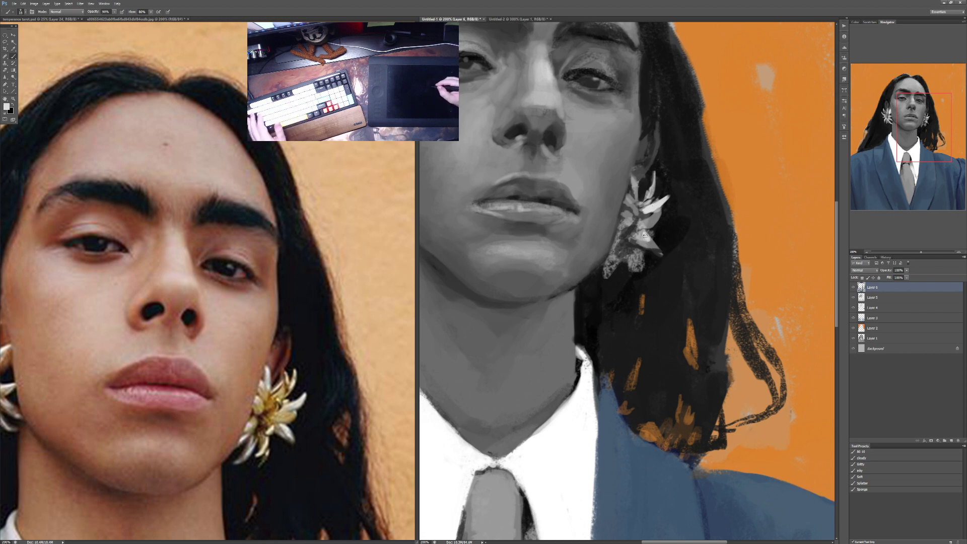
pyautogui.press('x')
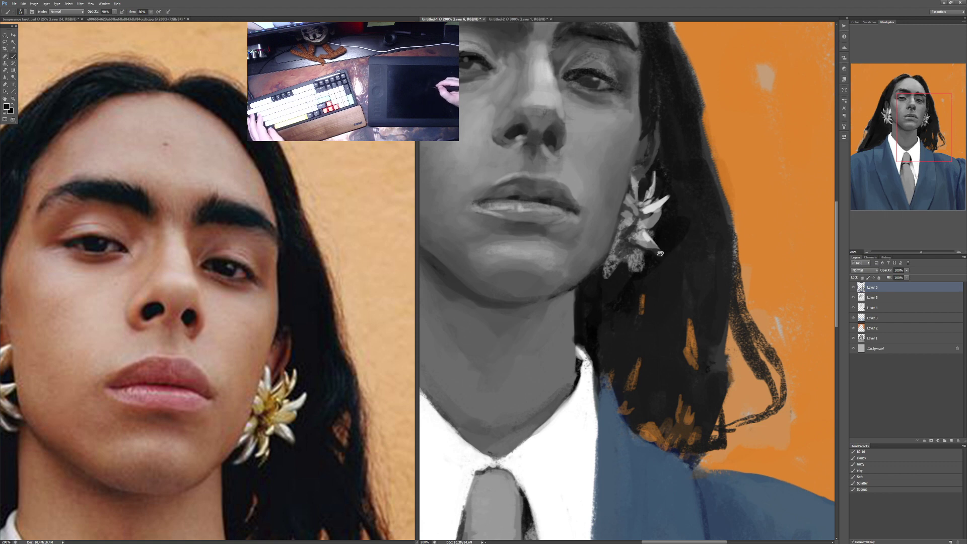
pyautogui.moveTo(669, 252); pyautogui.dragTo(682, 270)
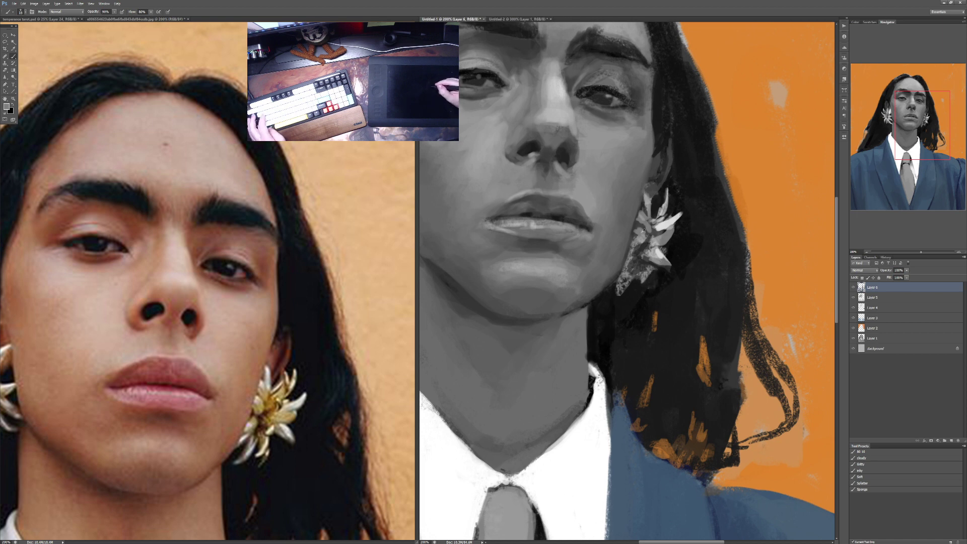
pyautogui.press('7')
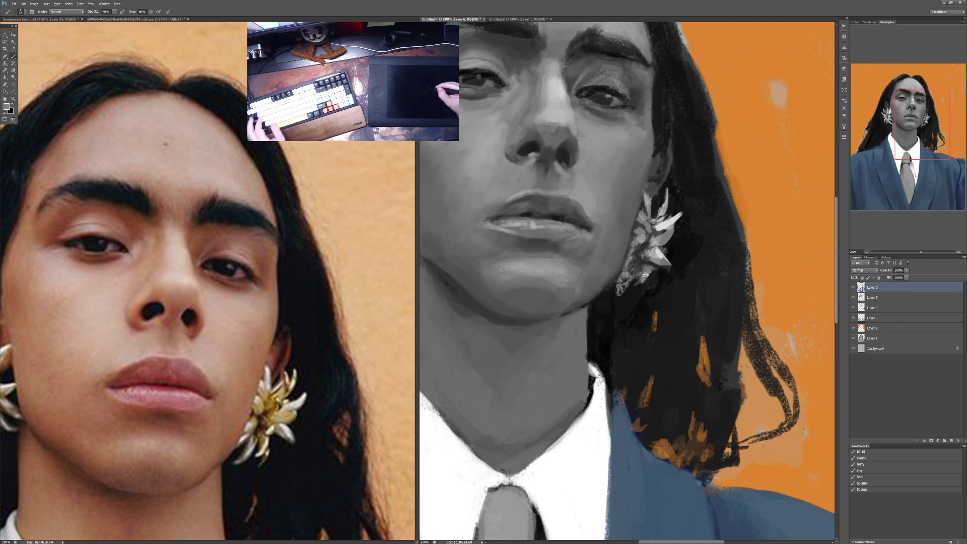
pyautogui.press('8')
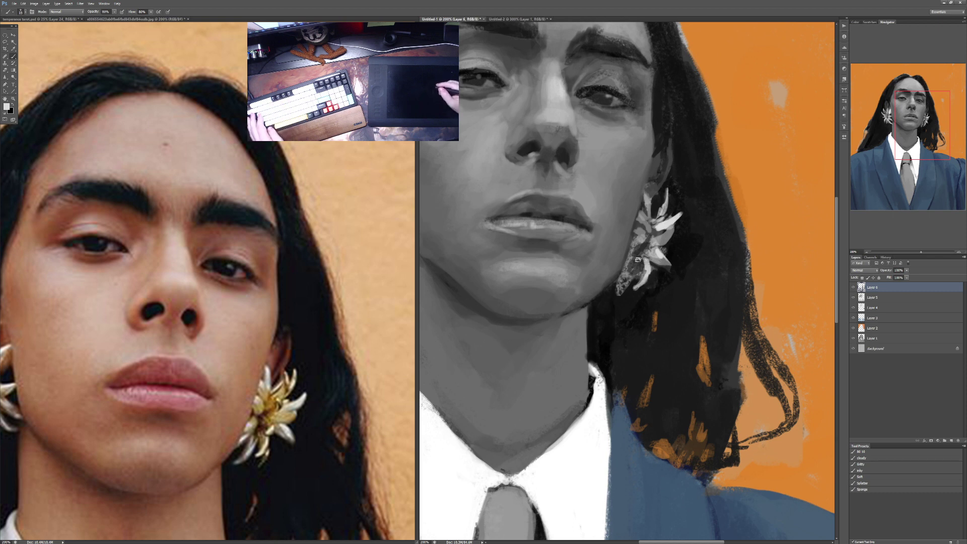
pyautogui.moveTo(623, 297); pyautogui.dragTo(630, 284)
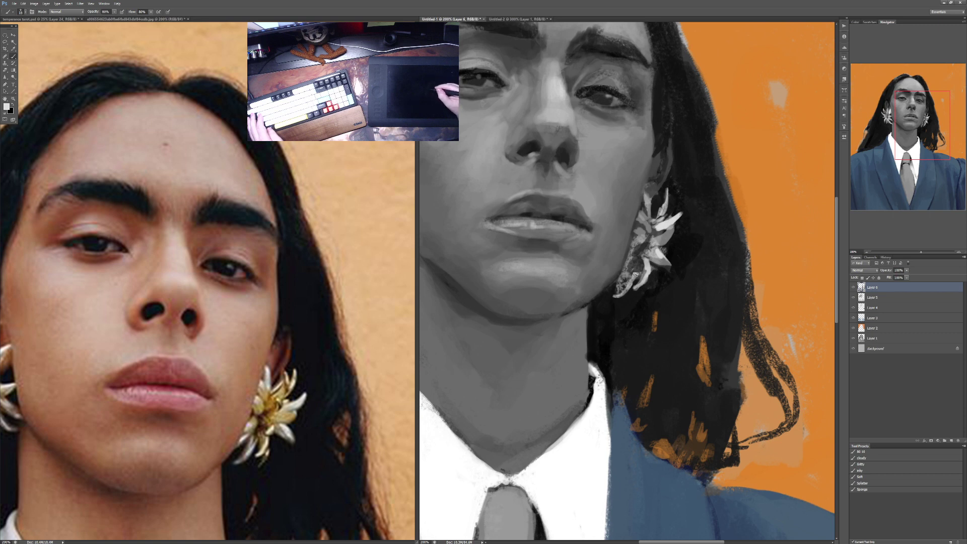
# Step: Return to black at 70% opacity and add new empty Layer 7 at the top of the stack
pyautogui.press('x')
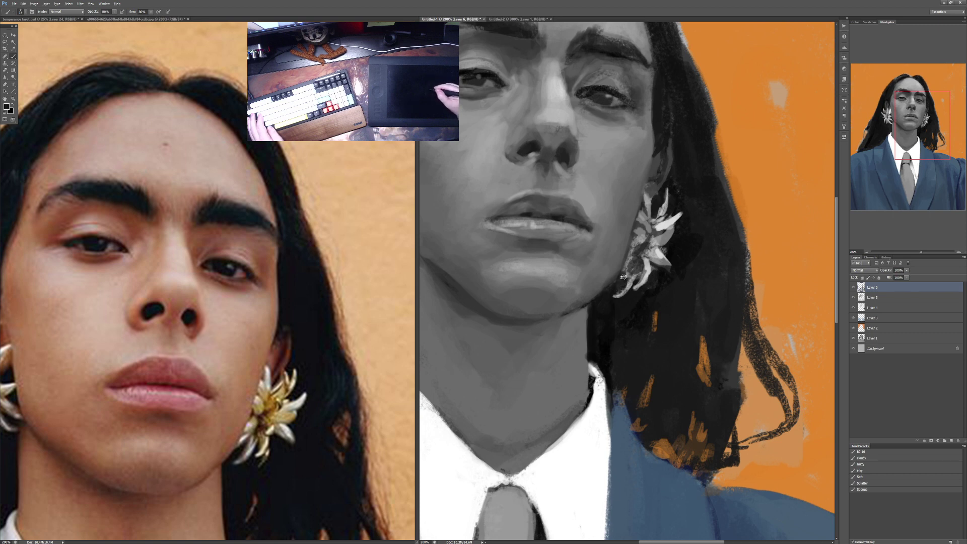
pyautogui.press('4')
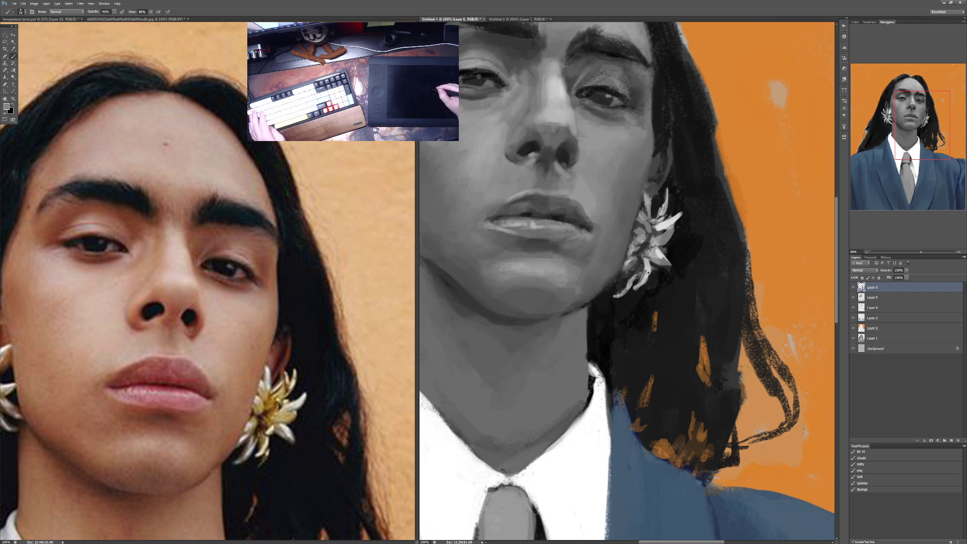
pyautogui.press('7')
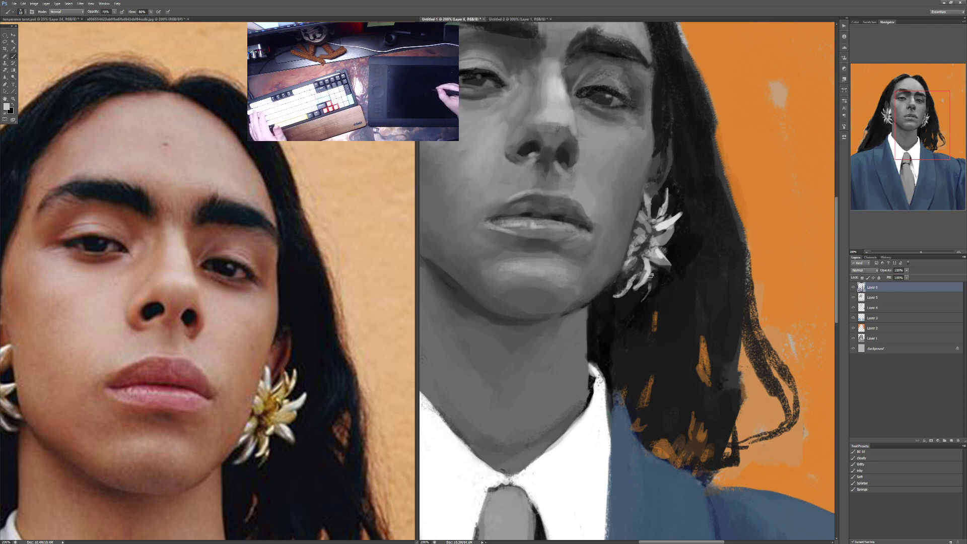
pyautogui.scroll(2, 693, 217)
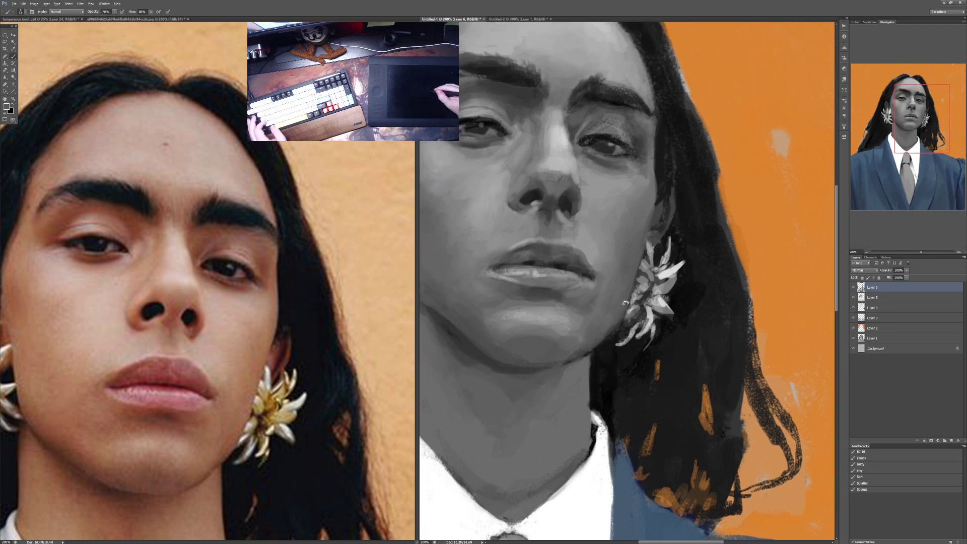
pyautogui.hotkey('ctrl', '-')
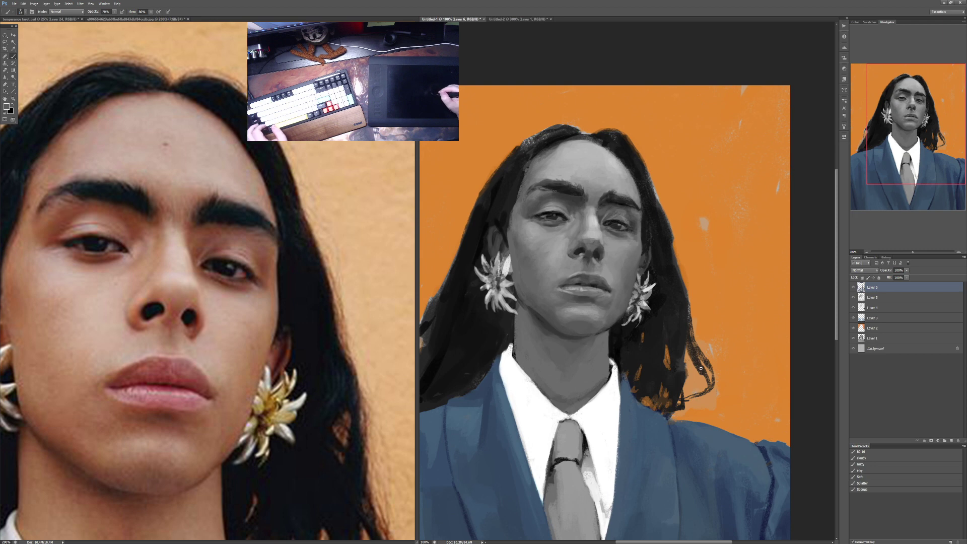
pyautogui.hotkey('ctrl', '+')
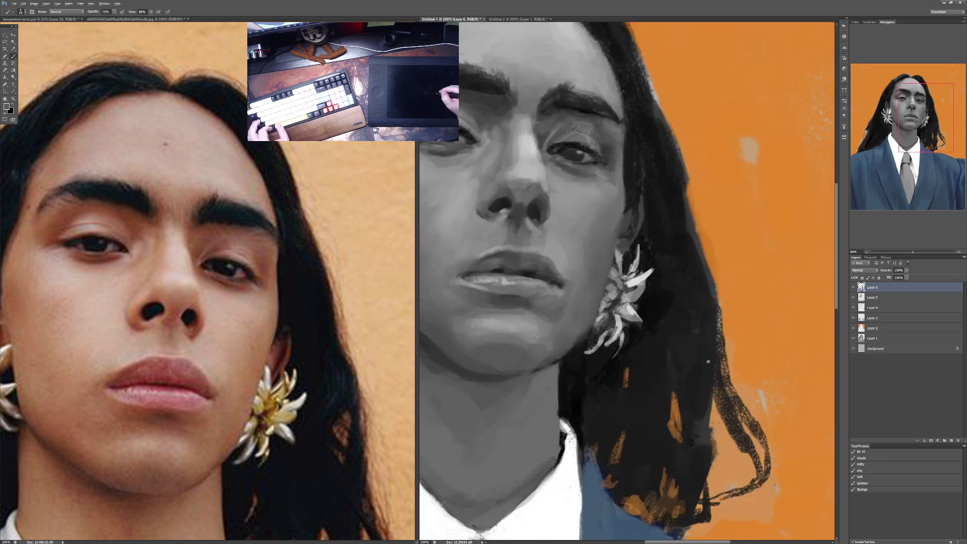
pyautogui.hotkey('ctrl', '-')
pyautogui.click(951, 441)
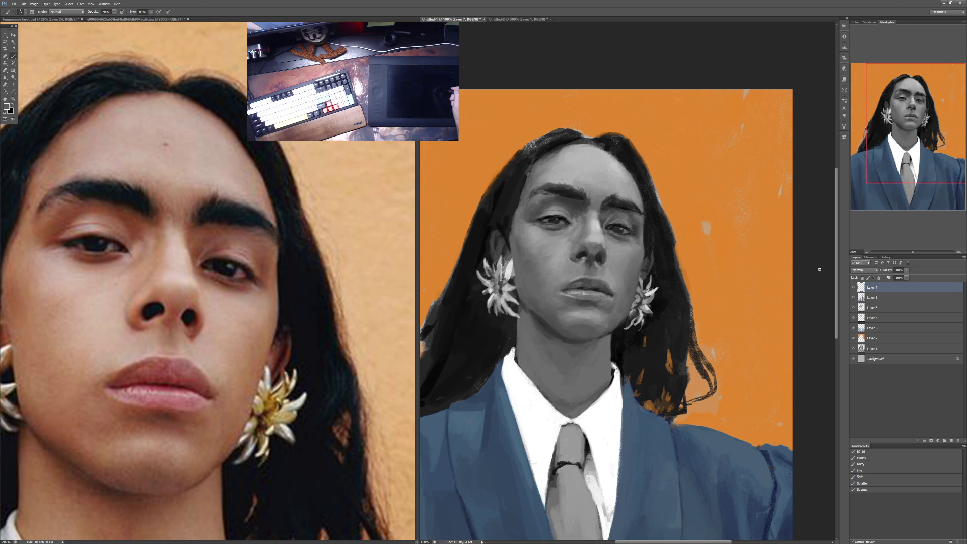
# Step: Set Layer 7 to Soft Light blending and choose the Bil 10 textured brush preset
pyautogui.click(864, 270)
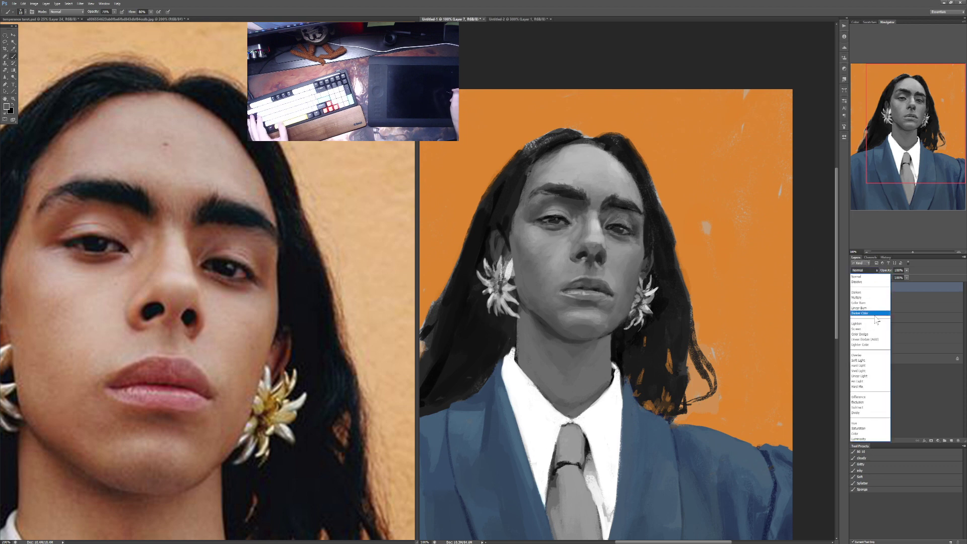
pyautogui.click(868, 357)
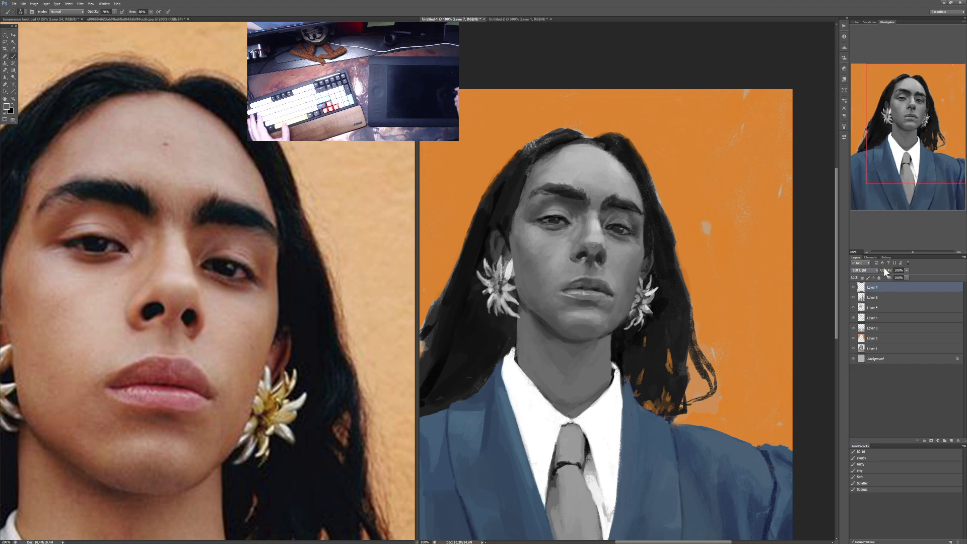
pyautogui.click(875, 458)
pyautogui.click(874, 452)
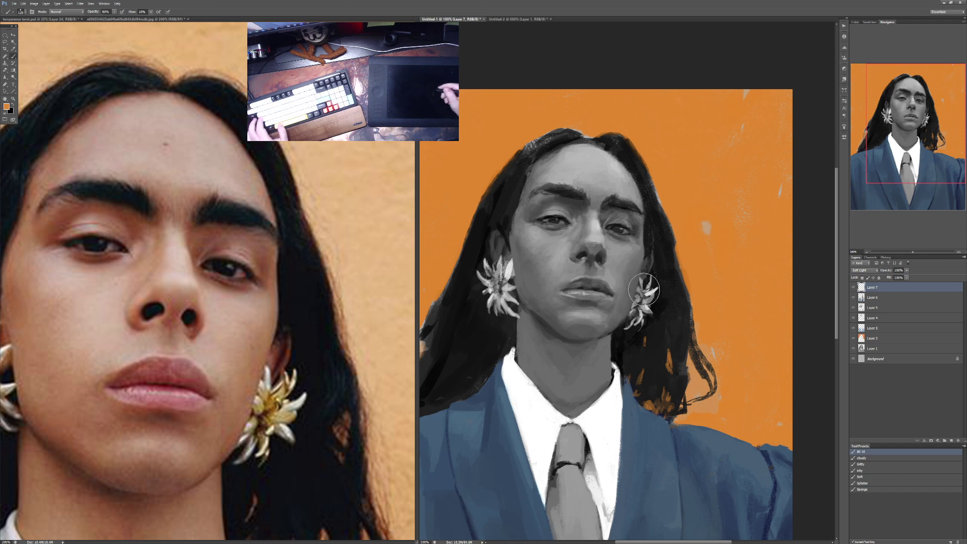
# Step: Tint the right flower earring with warm orange at 40% opacity
pyautogui.scroll(2, 648, 311)
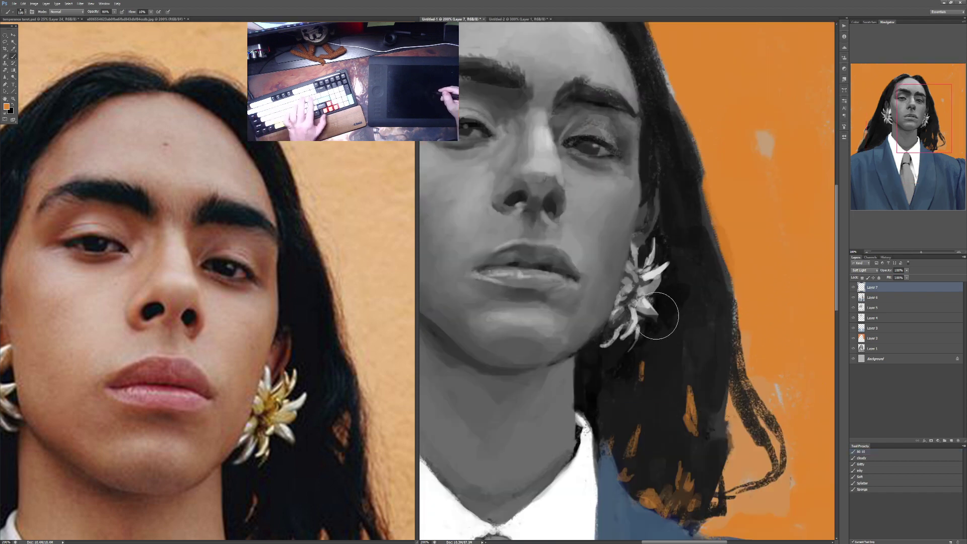
pyautogui.press('3')
pyautogui.press('[')
pyautogui.press('[')
pyautogui.press('[')
pyautogui.press('[')
pyautogui.press('4')
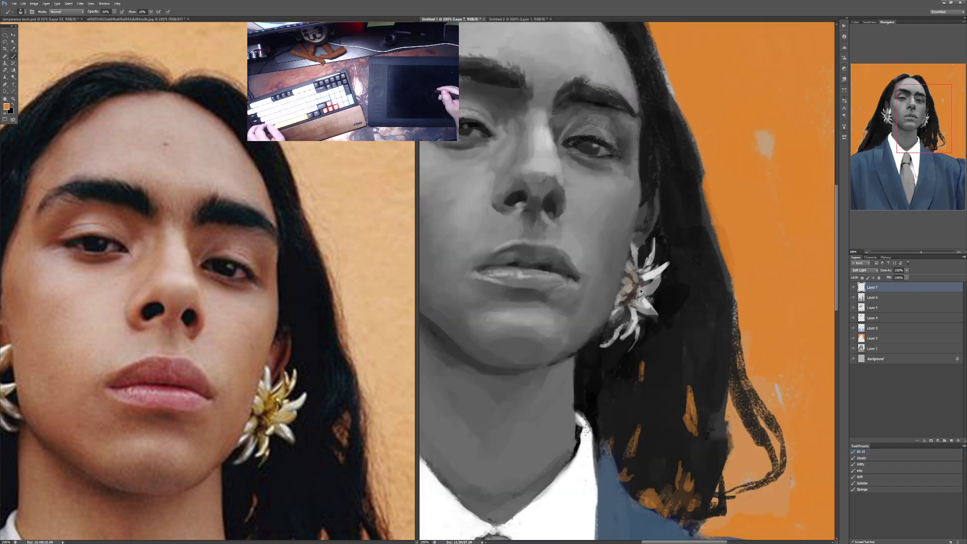
pyautogui.moveTo(627, 302)
pyautogui.mouseDown()
pyautogui.moveTo(631, 283)
pyautogui.moveTo(620, 308)
pyautogui.moveTo(632, 293)
pyautogui.moveTo(641, 301)
pyautogui.moveTo(628, 307)
pyautogui.moveTo(647, 296)
pyautogui.moveTo(634, 274)
pyautogui.moveTo(648, 264)
pyautogui.moveTo(633, 268)
pyautogui.moveTo(625, 334)
pyautogui.moveTo(631, 296)
pyautogui.moveTo(648, 287)
pyautogui.moveTo(638, 302)
pyautogui.moveTo(651, 275)
pyautogui.mouseUp()
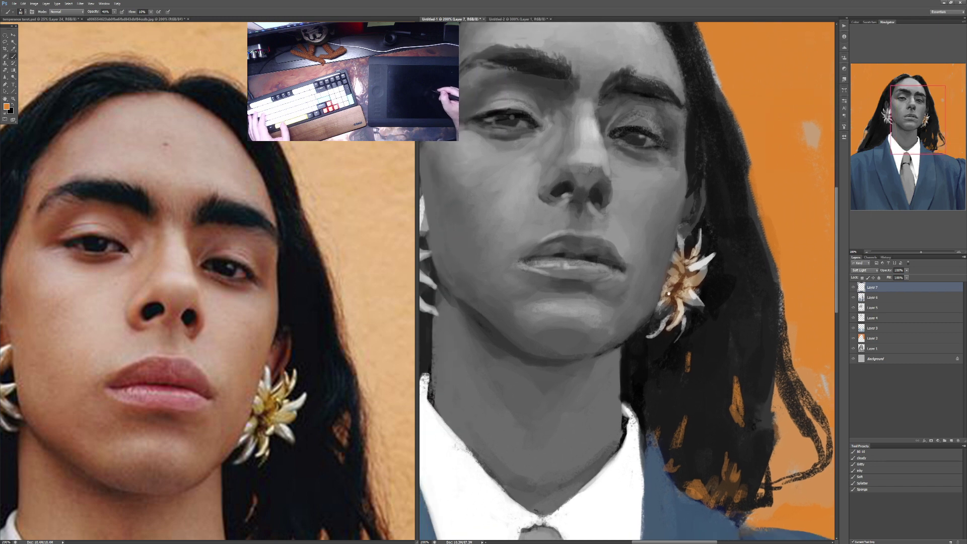
# Step: Check the reference photo, then paint a tan tint over the left earring
pyautogui.hotkey('ctrl', '-')
pyautogui.hotkey('ctrl', '-')
pyautogui.hotkey('ctrl', 'Tab')
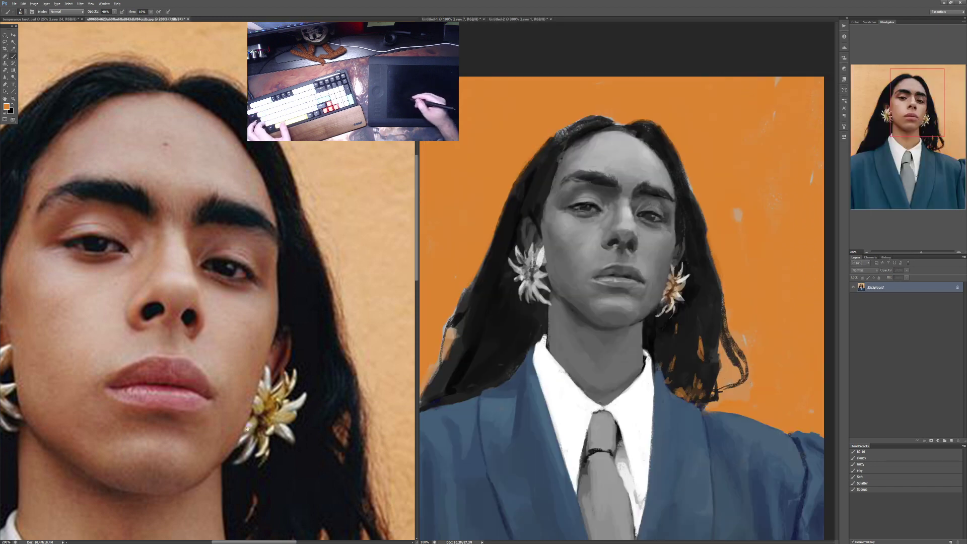
pyautogui.scroll(-3, 536, 280)
pyautogui.hscroll(-4, 536, 281)
pyautogui.hotkey('ctrl', 'Tab')
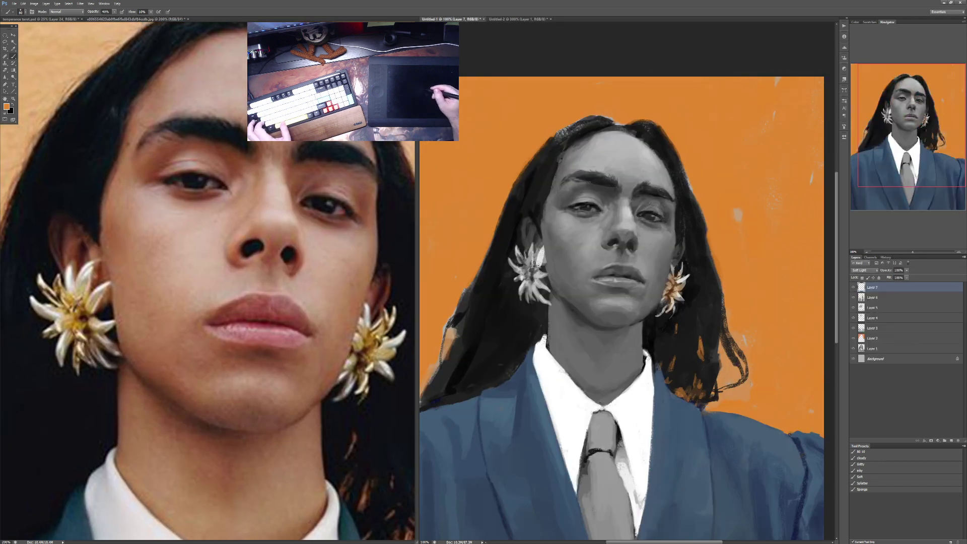
pyautogui.scroll(1, 535, 281)
pyautogui.moveTo(526, 269)
pyautogui.mouseDown()
pyautogui.moveTo(524, 313)
pyautogui.moveTo(536, 311)
pyautogui.moveTo(535, 270)
pyautogui.moveTo(496, 219)
pyautogui.moveTo(507, 272)
pyautogui.moveTo(545, 274)
pyautogui.moveTo(529, 307)
pyautogui.mouseUp()
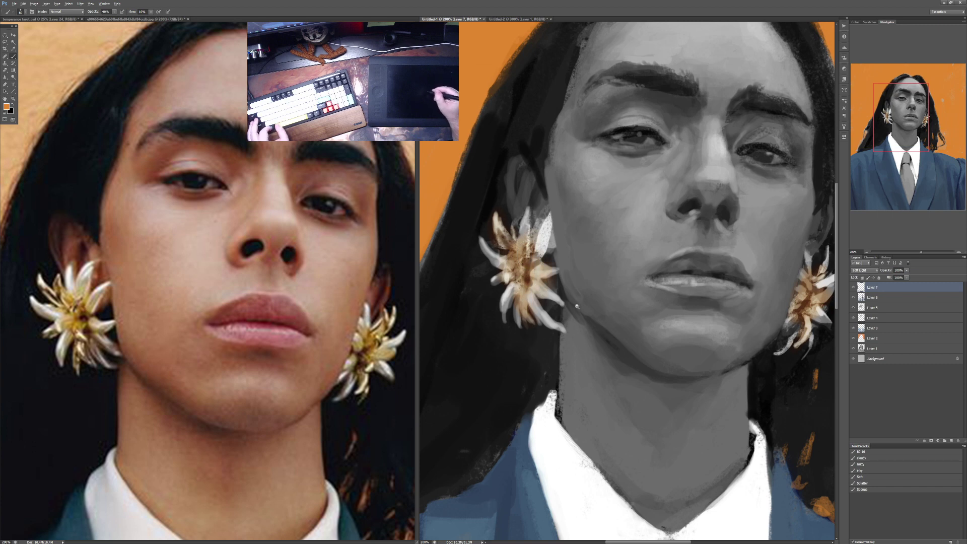
pyautogui.hotkey('ctrl', '-')
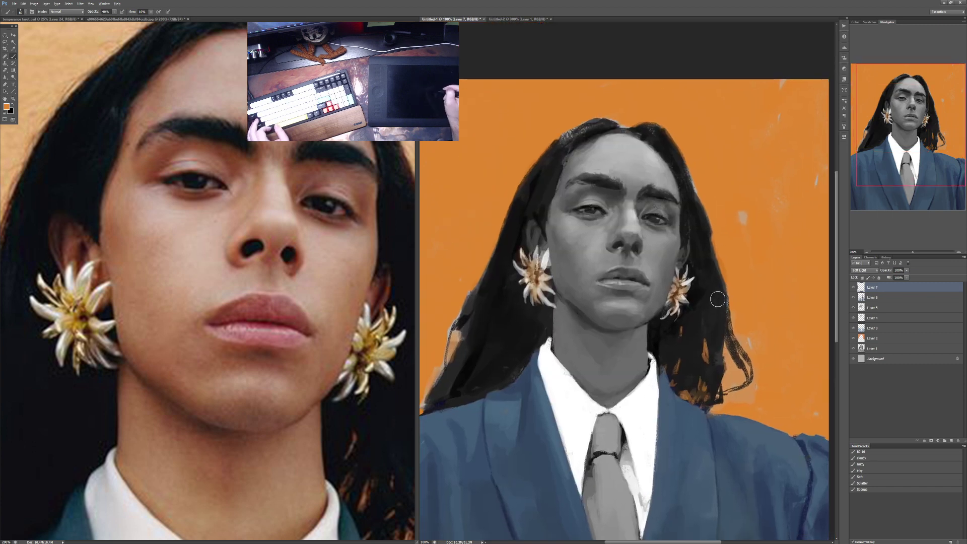
# Step: Choose the Sponge brush at size 90 and move to Layer 6, undoing a stray orange stroke
pyautogui.moveTo(312, 402); pyautogui.dragTo(367, 339)
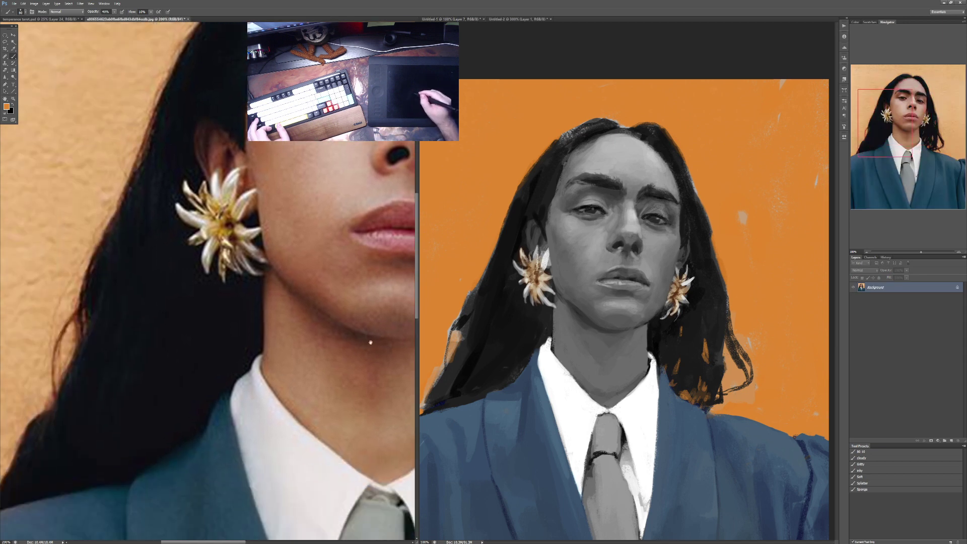
pyautogui.click(480, 335)
pyautogui.scroll(1, 487, 336)
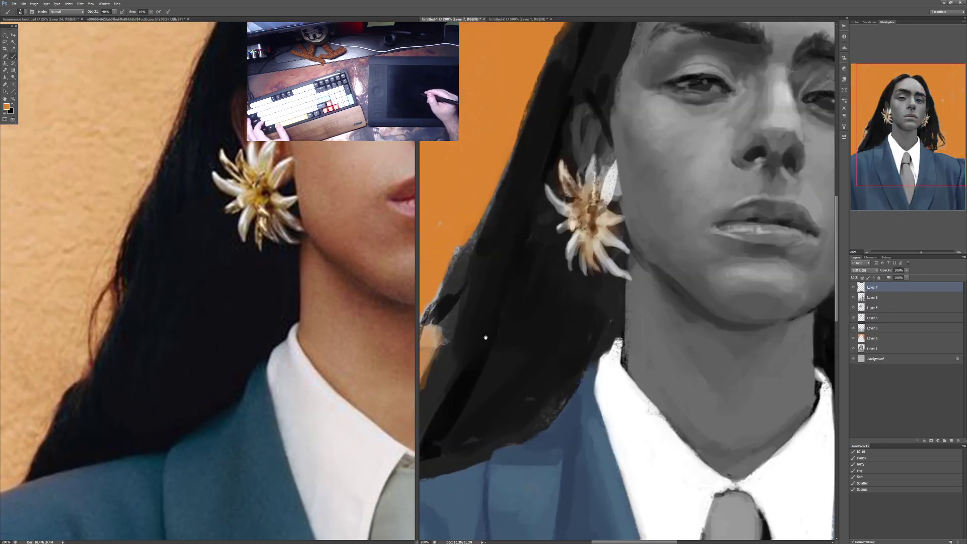
pyautogui.moveTo(492, 339)
pyautogui.mouseDown()
pyautogui.moveTo(579, 281)
pyautogui.moveTo(580, 253)
pyautogui.mouseUp()
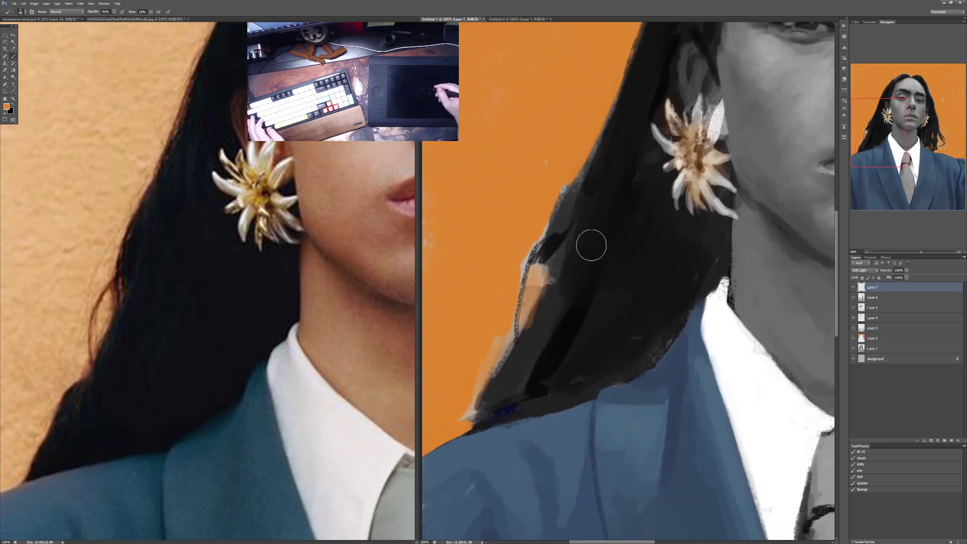
pyautogui.click(879, 490)
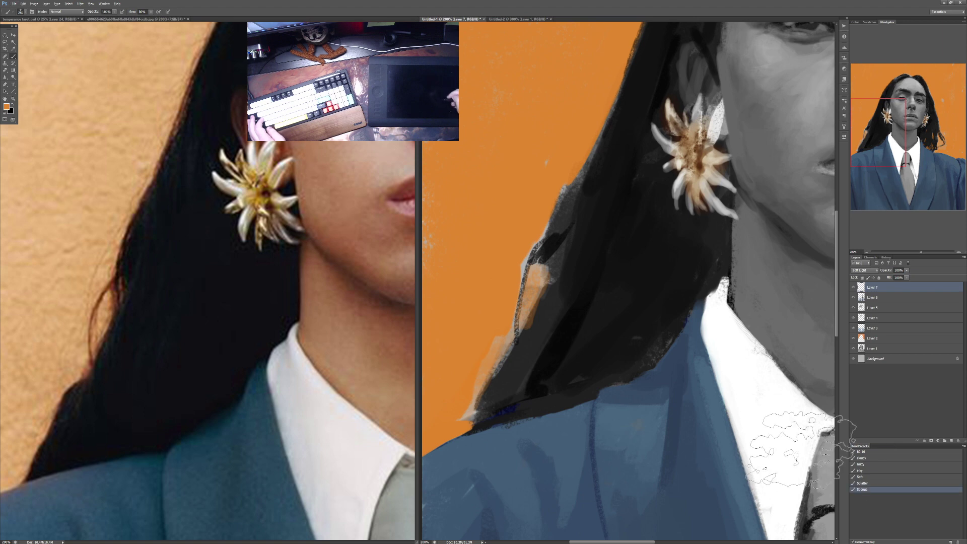
pyautogui.press('[')
pyautogui.press('[')
pyautogui.press('[')
pyautogui.press('[')
pyautogui.press('[')
pyautogui.press('[')
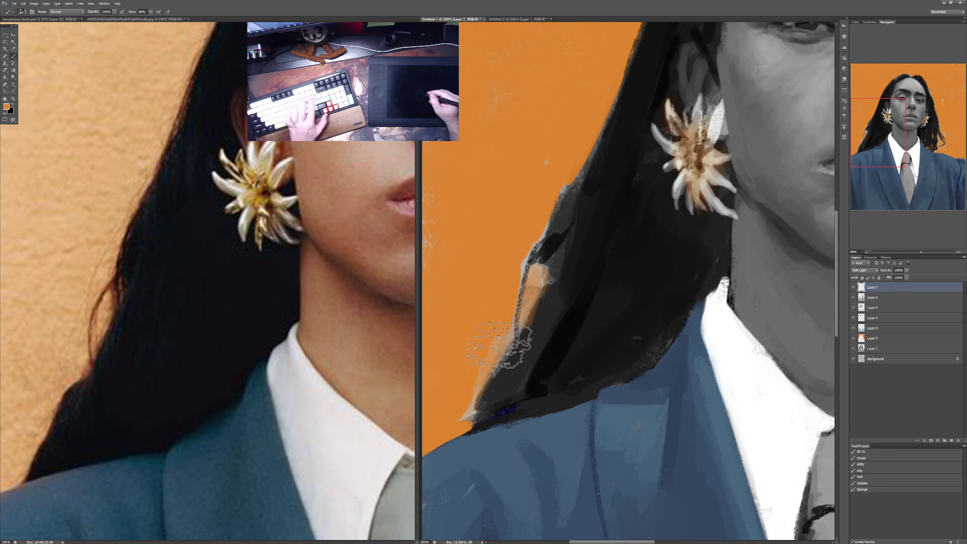
pyautogui.moveTo(493, 328)
pyautogui.mouseDown()
pyautogui.moveTo(476, 403)
pyautogui.moveTo(472, 339)
pyautogui.mouseUp()
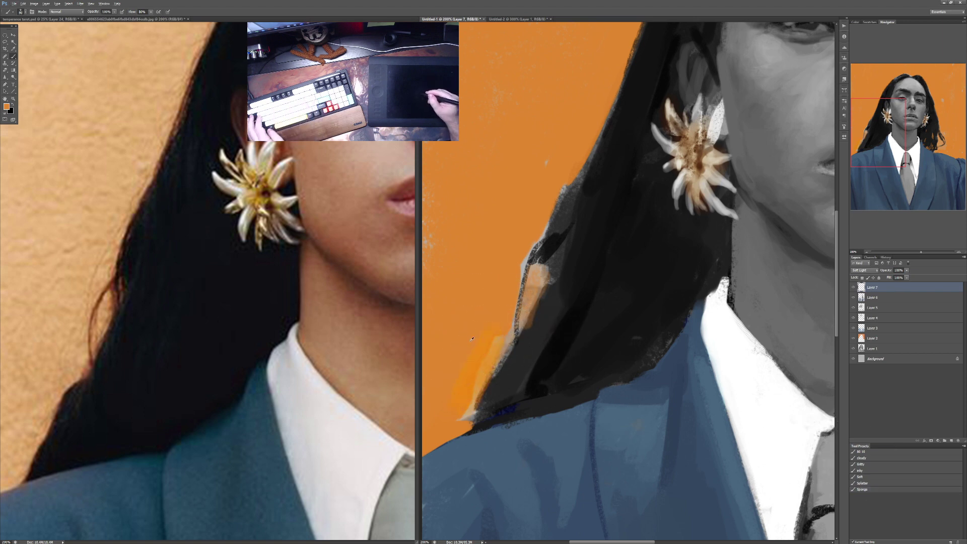
pyautogui.click(888, 299)
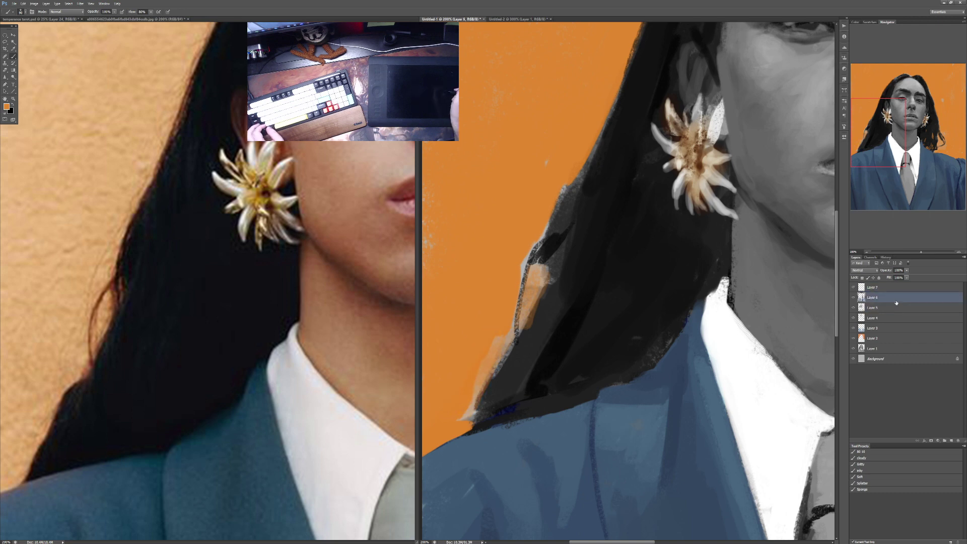
pyautogui.hotkey('ctrl', 'z')
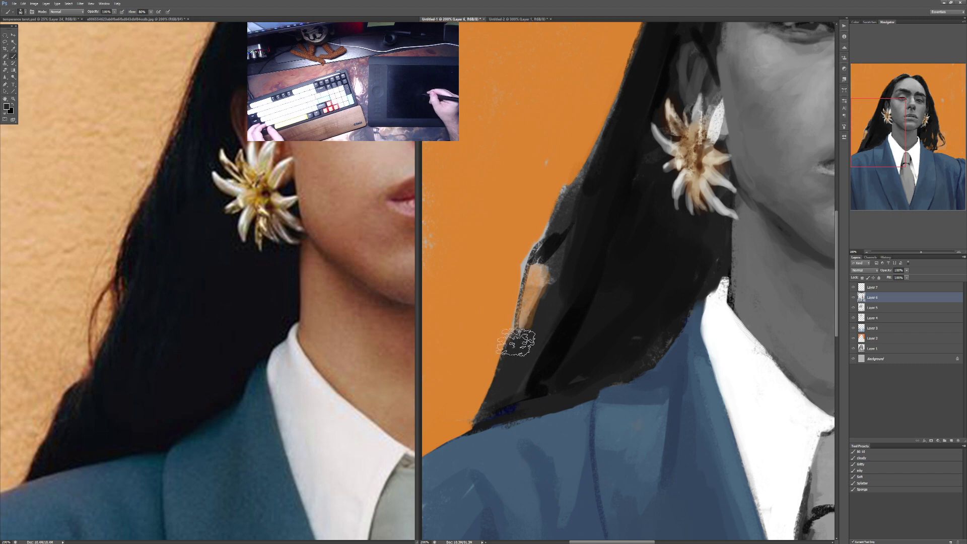
# Step: Sample black and orange and roughen the hair's left edge near the earring
pyautogui.keyDown('alt'); pyautogui.click(560, 277); pyautogui.keyUp('alt')
pyautogui.keyDown('alt'); pyautogui.click(531, 275); pyautogui.keyUp('alt')
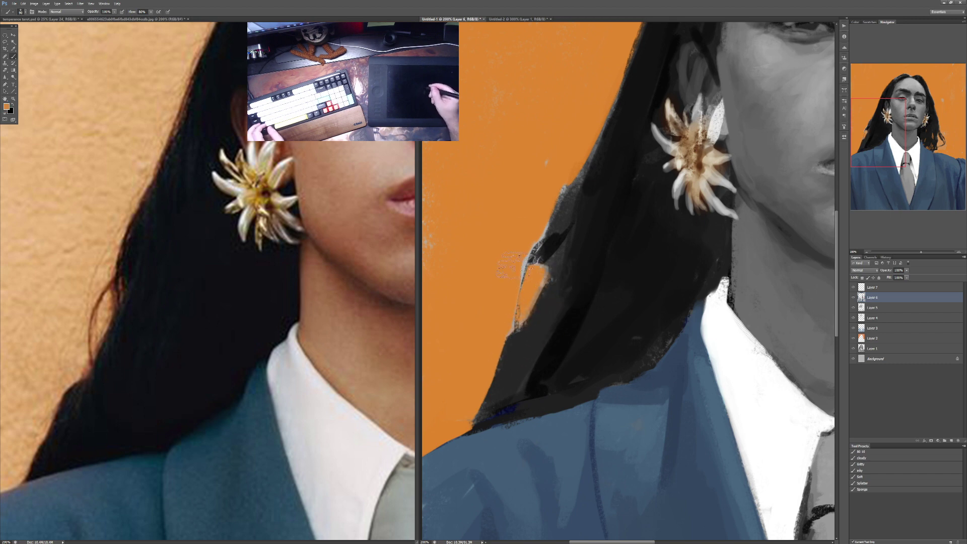
pyautogui.moveTo(510, 330); pyautogui.dragTo(528, 263)
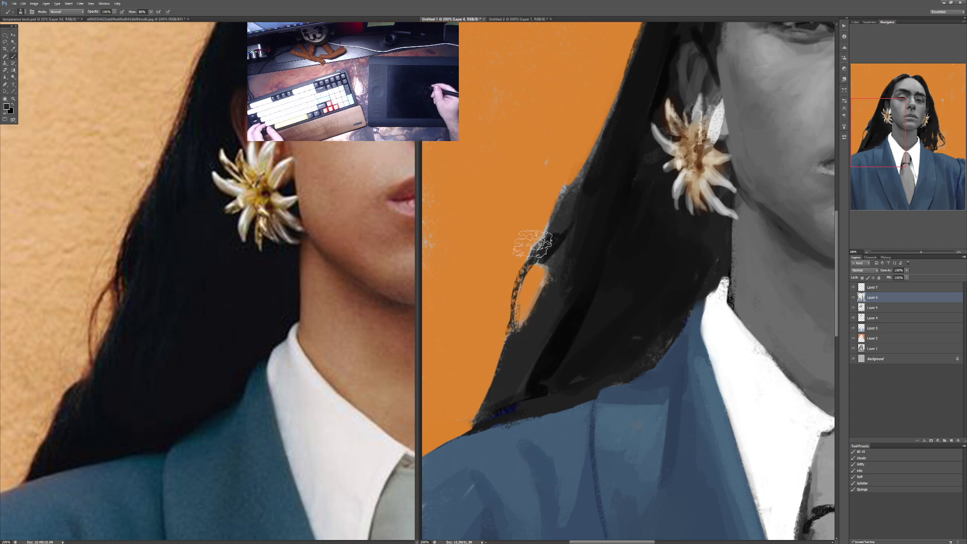
pyautogui.keyDown('alt'); pyautogui.click(535, 229); pyautogui.keyUp('alt')
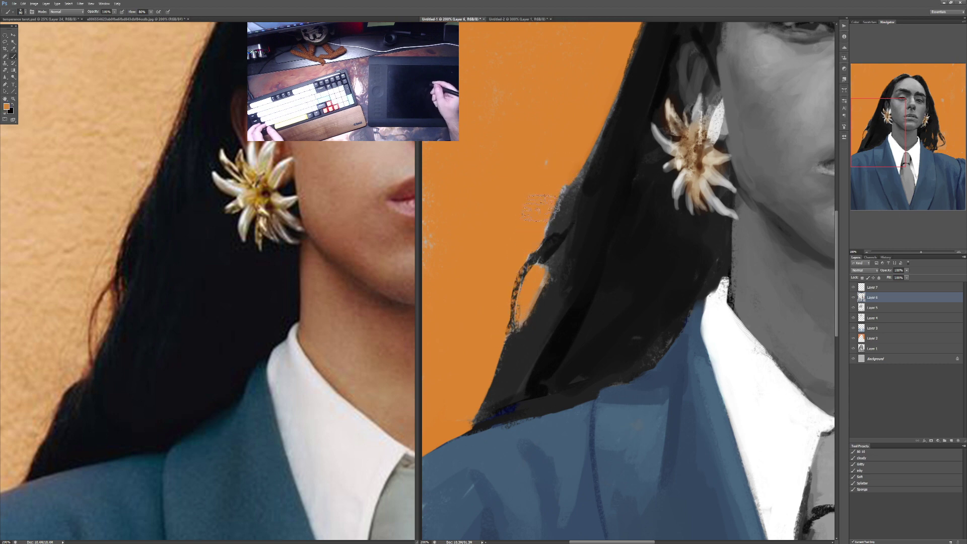
pyautogui.keyDown('alt'); pyautogui.click(577, 189); pyautogui.keyUp('alt')
pyautogui.moveTo(539, 234)
pyautogui.mouseDown()
pyautogui.moveTo(620, 130)
pyautogui.moveTo(567, 283)
pyautogui.mouseUp()
# Step: Continue textured dark and orange-brown strokes along the hair edge at 30% opacity
pyautogui.press('3')
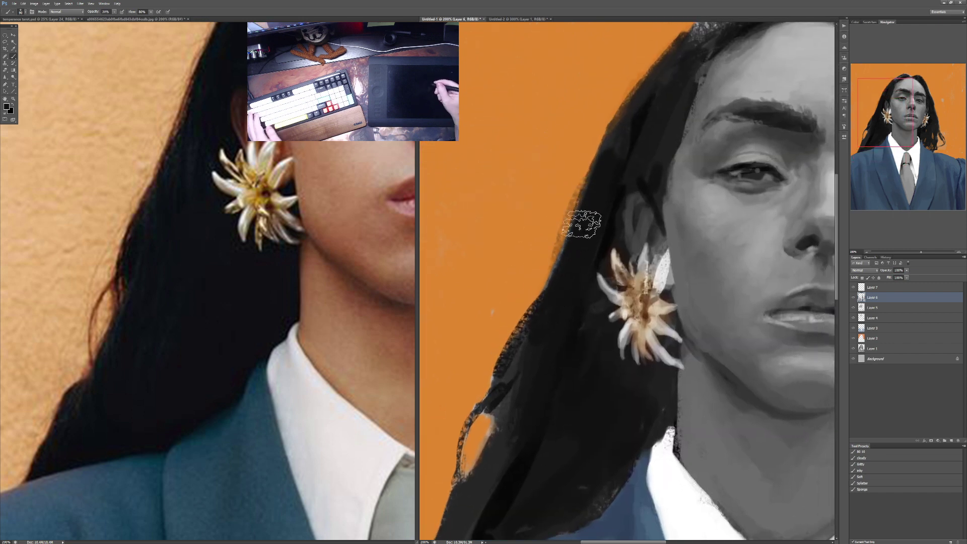
pyautogui.moveTo(602, 167); pyautogui.dragTo(557, 285)
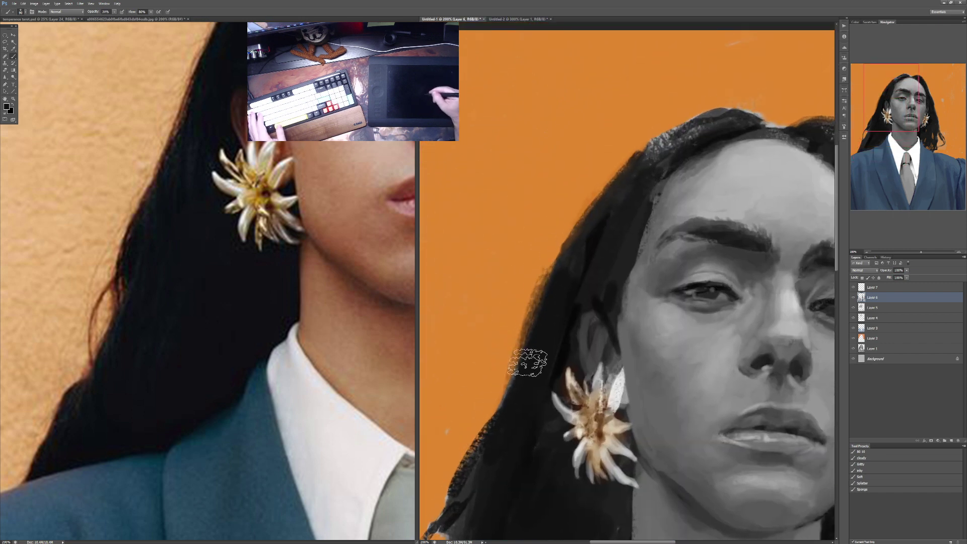
pyautogui.moveTo(527, 362); pyautogui.dragTo(564, 231)
pyautogui.moveTo(524, 335)
pyautogui.mouseDown()
pyautogui.moveTo(554, 249)
pyautogui.moveTo(529, 312)
pyautogui.moveTo(534, 332)
pyautogui.moveTo(555, 287)
pyautogui.moveTo(492, 434)
pyautogui.mouseUp()
pyautogui.keyDown('alt'); pyautogui.click(533, 245); pyautogui.keyUp('alt')
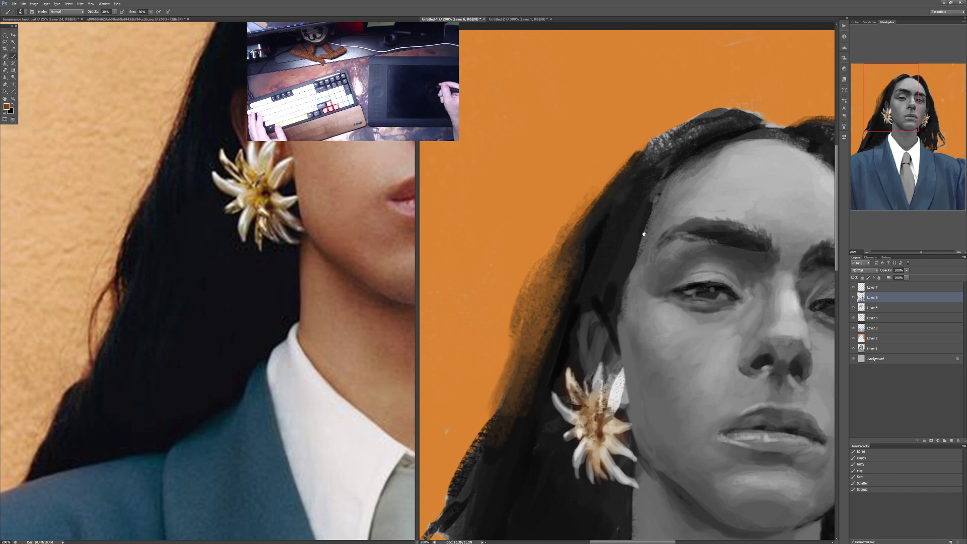
pyautogui.hotkey('ctrl', '-')
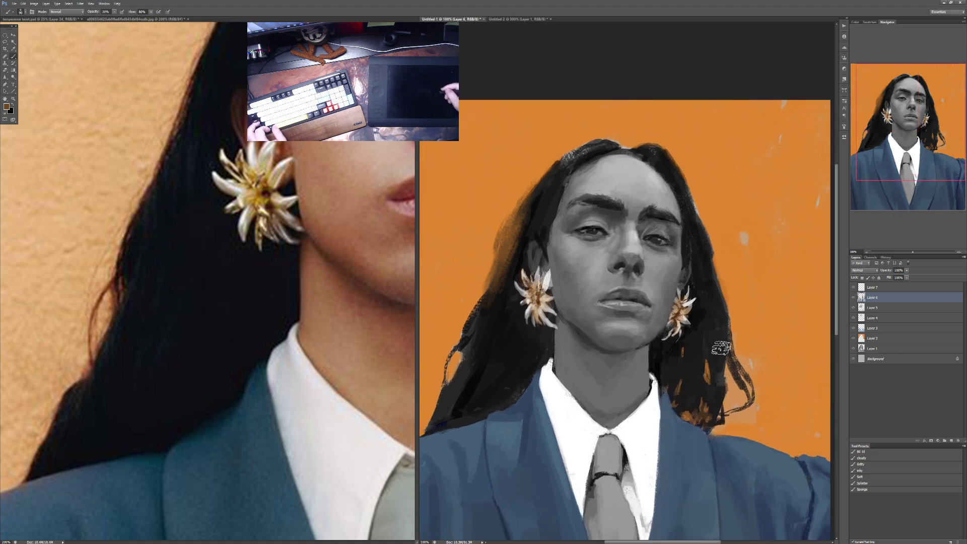
# Step: Paint a dark band and hair strands rising from the top of the head into the orange
pyautogui.moveTo(742, 349)
pyautogui.mouseDown()
pyautogui.moveTo(725, 322)
pyautogui.moveTo(718, 348)
pyautogui.moveTo(713, 305)
pyautogui.moveTo(723, 361)
pyautogui.moveTo(729, 313)
pyautogui.moveTo(739, 356)
pyautogui.moveTo(740, 285)
pyautogui.moveTo(737, 345)
pyautogui.moveTo(744, 331)
pyautogui.moveTo(736, 280)
pyautogui.moveTo(732, 332)
pyautogui.moveTo(722, 246)
pyautogui.moveTo(726, 303)
pyautogui.moveTo(745, 346)
pyautogui.moveTo(724, 241)
pyautogui.mouseUp()
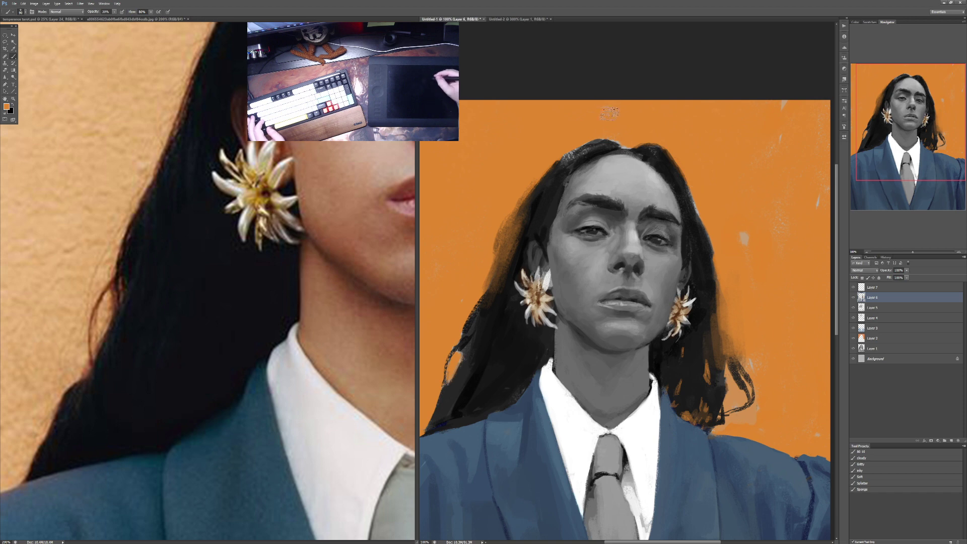
pyautogui.press('d')
pyautogui.moveTo(572, 161)
pyautogui.mouseDown()
pyautogui.moveTo(571, 95)
pyautogui.moveTo(576, 128)
pyautogui.mouseUp()
pyautogui.keyDown('alt'); pyautogui.click(556, 134); pyautogui.keyUp('alt')
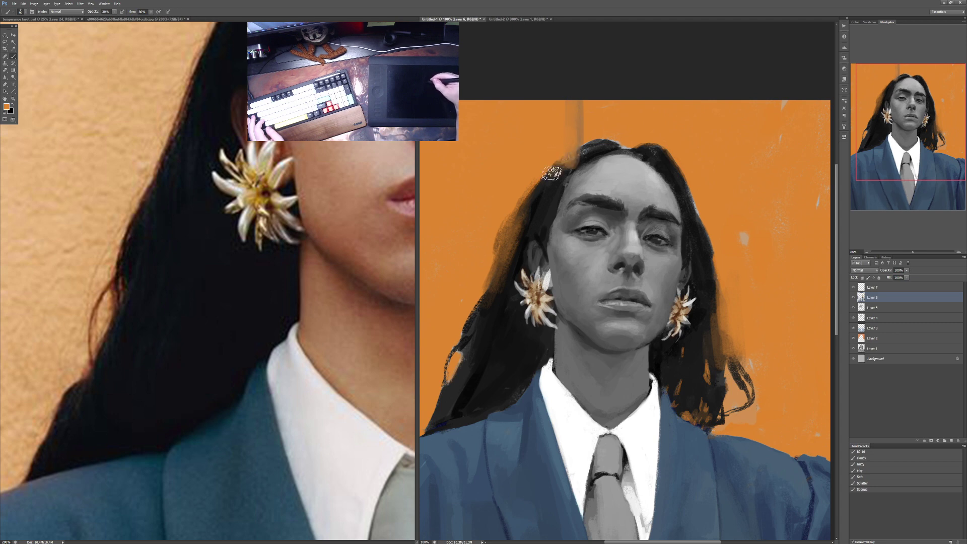
pyautogui.keyDown('alt'); pyautogui.click(580, 159); pyautogui.keyUp('alt')
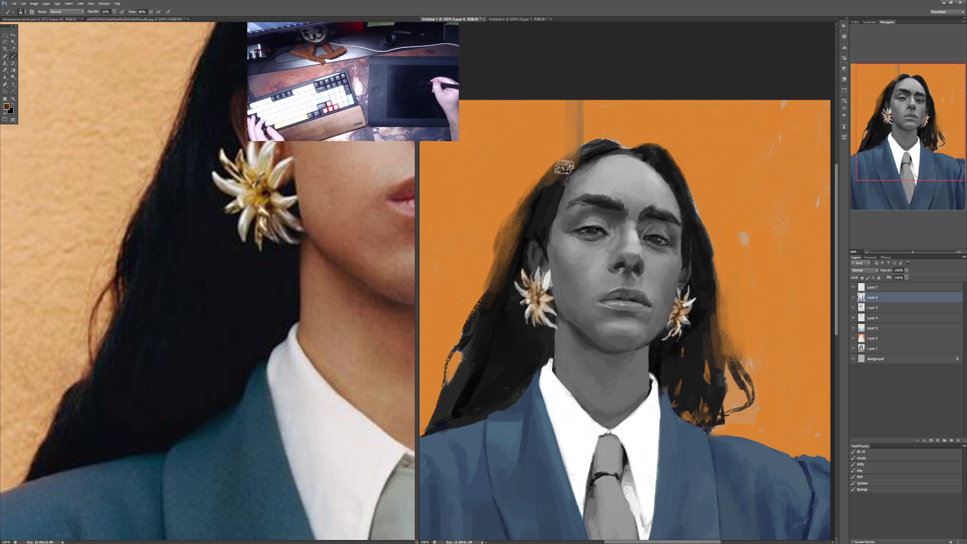
pyautogui.moveTo(582, 103); pyautogui.dragTo(583, 157)
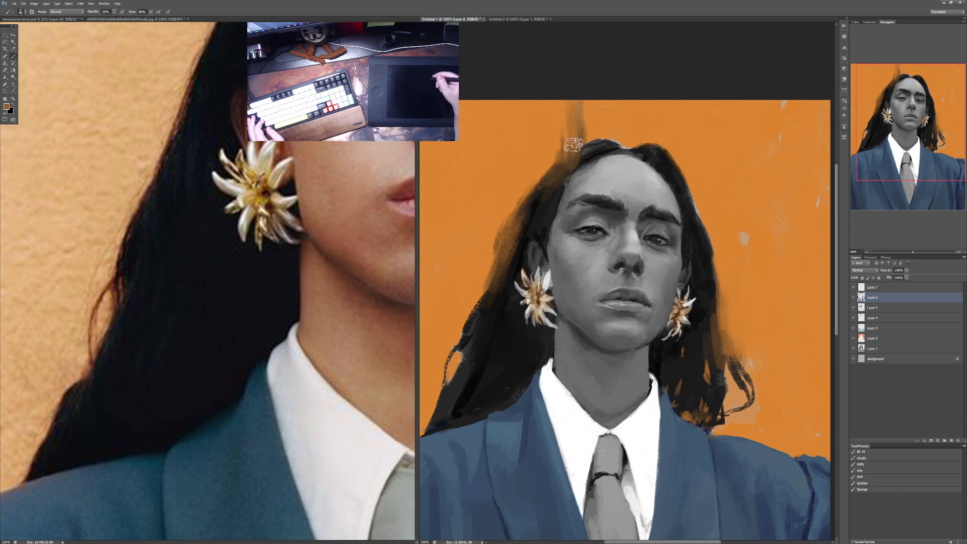
# Step: Resample the hair colour and paint a thin stroke along the hair's right edge
pyautogui.keyDown('alt'); pyautogui.click(572, 116); pyautogui.keyUp('alt')
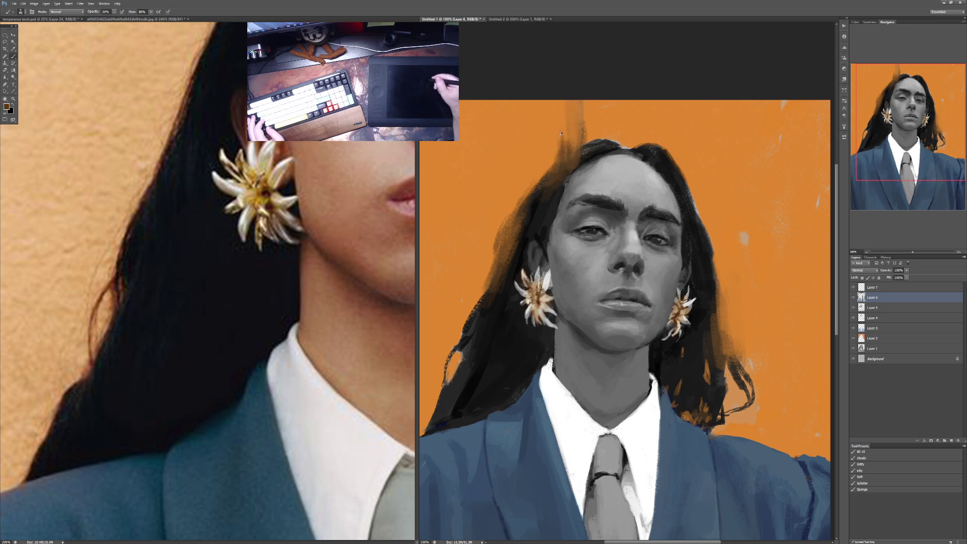
pyautogui.keyDown('alt'); pyautogui.click(559, 178); pyautogui.keyUp('alt')
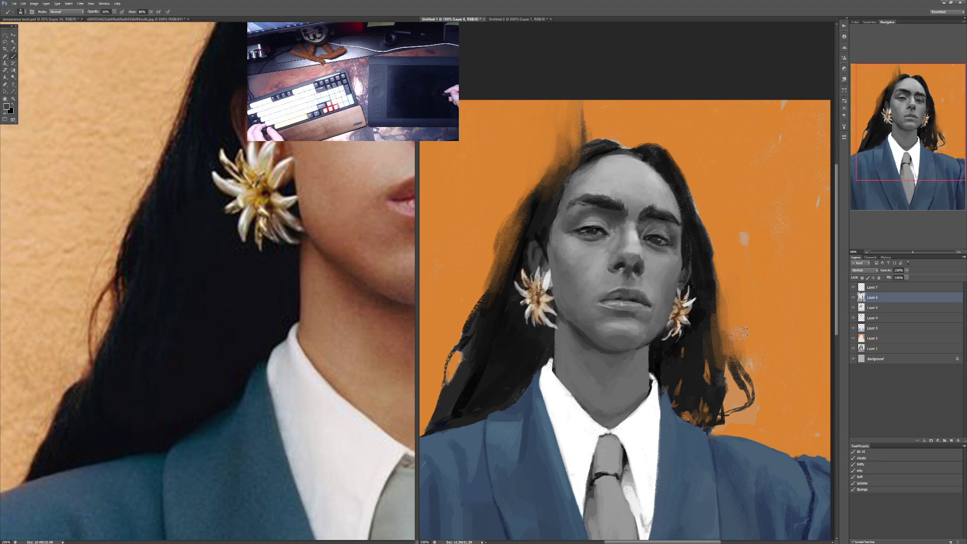
pyautogui.moveTo(733, 355); pyautogui.dragTo(735, 302)
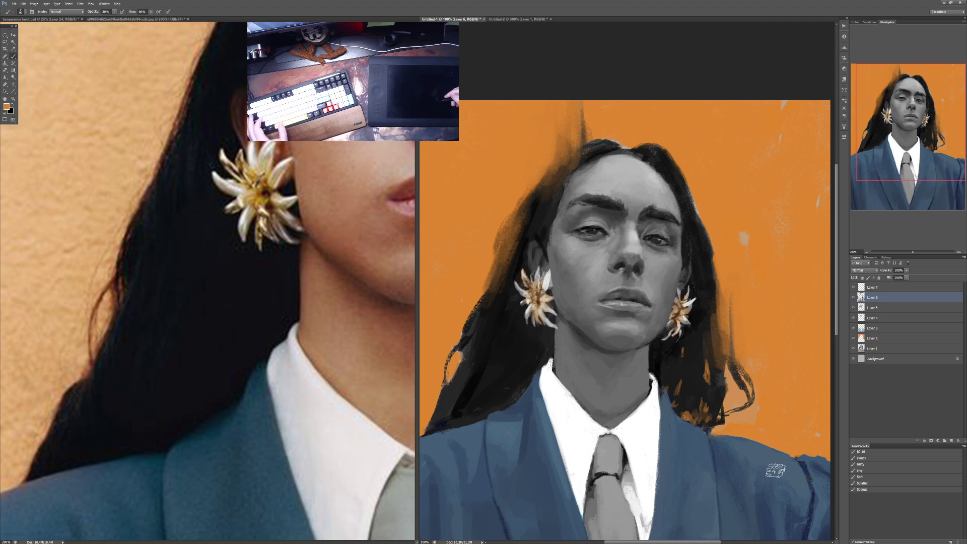
pyautogui.keyDown('alt'); pyautogui.click(491, 292); pyautogui.keyUp('alt')
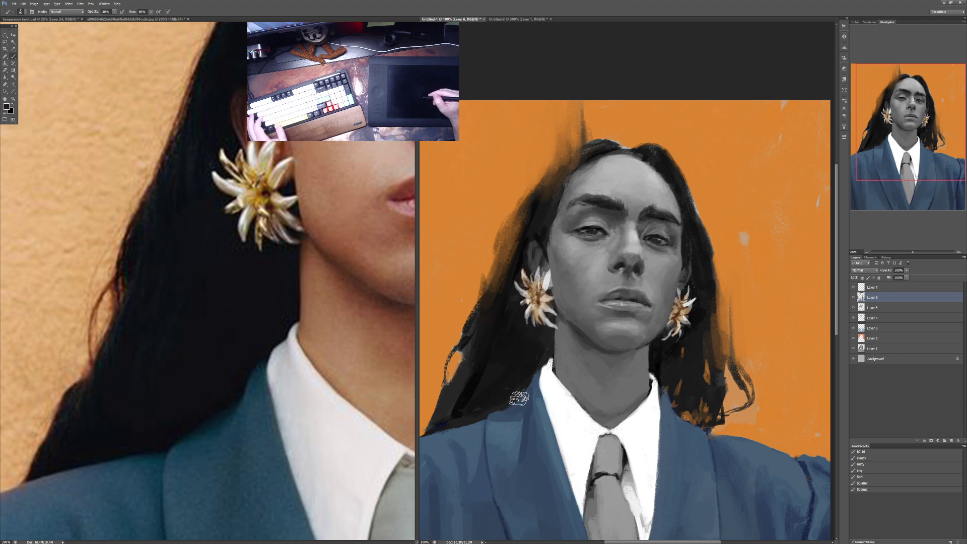
pyautogui.moveTo(638, 302)
pyautogui.mouseDown()
pyautogui.moveTo(642, 231)
pyautogui.moveTo(638, 263)
pyautogui.mouseUp()
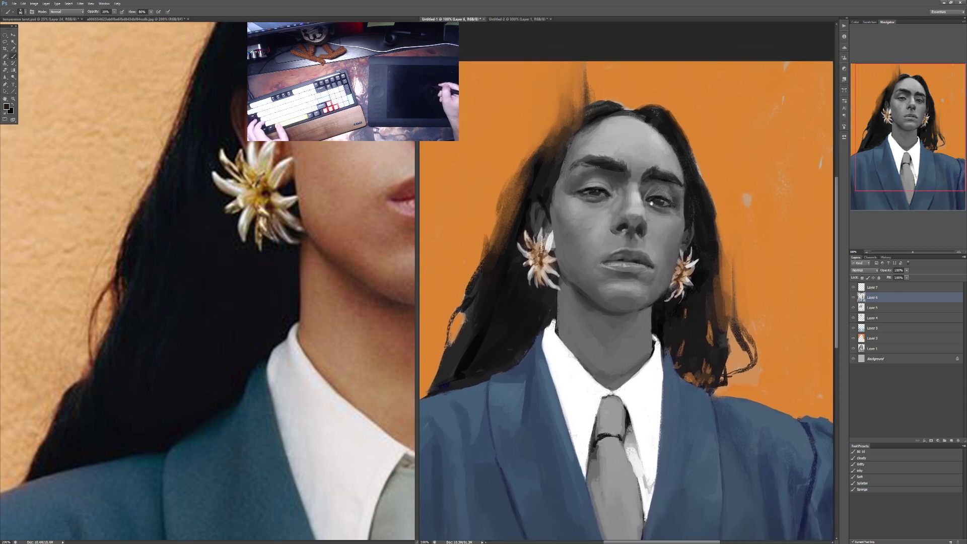
# Step: With slightly higher opacity, darken the hair's right edge beside the face and check the whole painting
pyautogui.scroll(1, 648, 121)
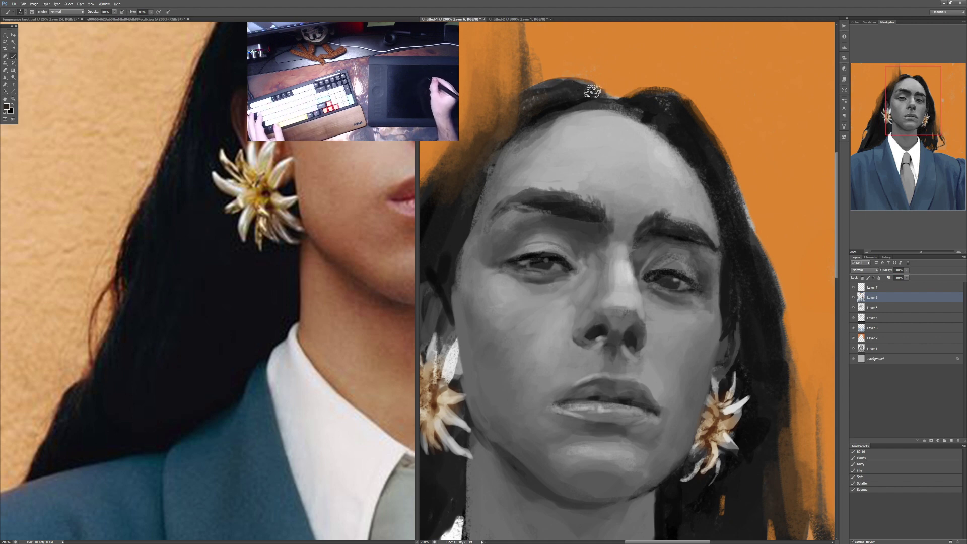
pyautogui.moveTo(367, 146); pyautogui.dragTo(229, 447)
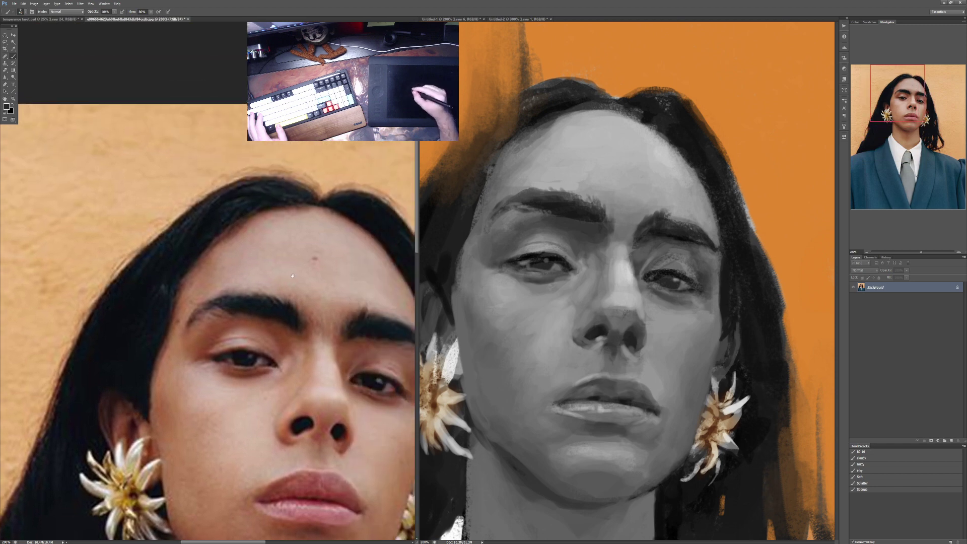
pyautogui.press('2')
pyautogui.press('2')
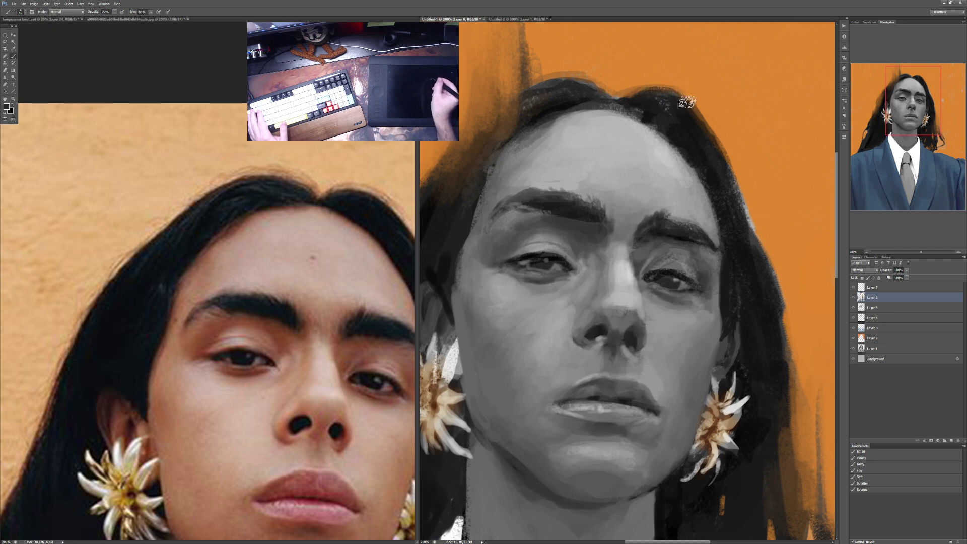
pyautogui.moveTo(719, 122); pyautogui.dragTo(630, 132)
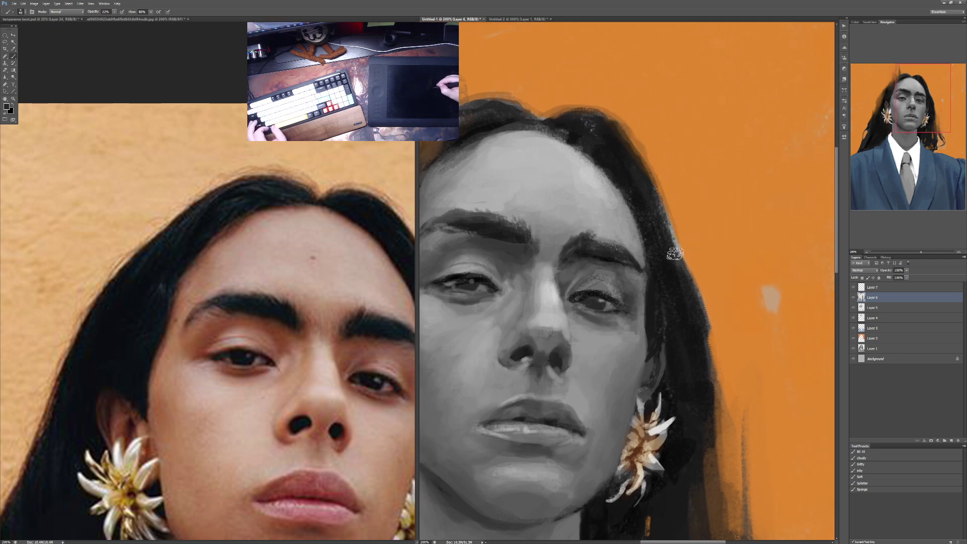
pyautogui.moveTo(665, 222)
pyautogui.mouseDown()
pyautogui.moveTo(662, 214)
pyautogui.moveTo(670, 230)
pyautogui.mouseUp()
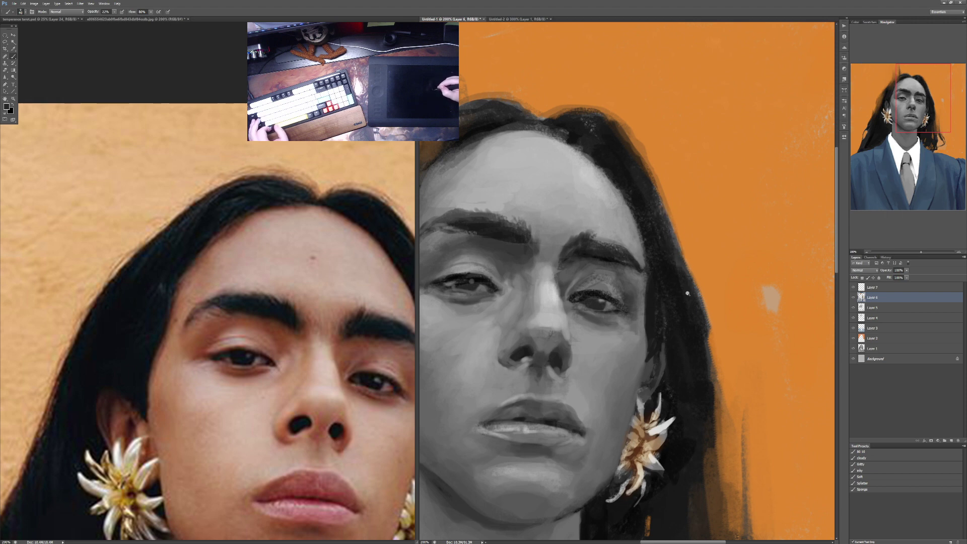
pyautogui.hotkey('ctrl', '-')
pyautogui.hotkey('ctrl', '-')
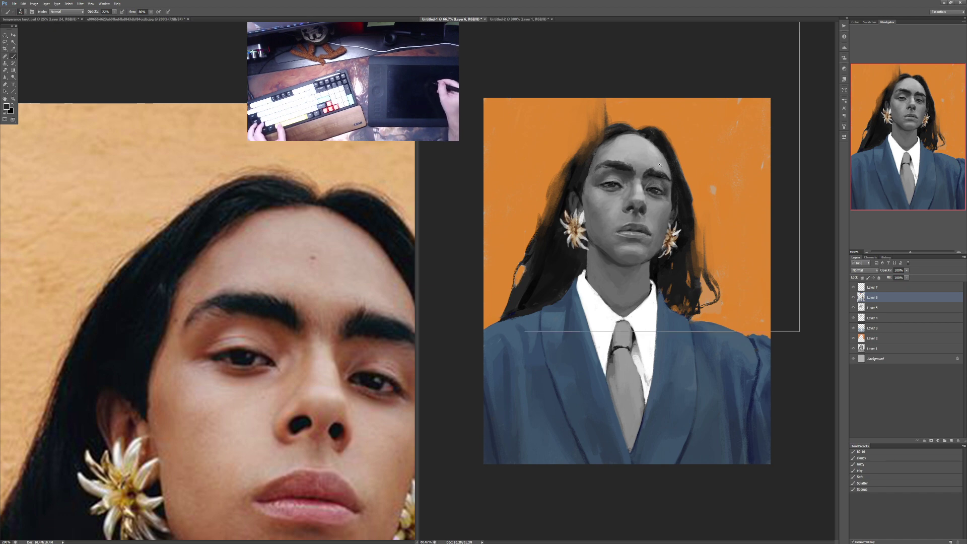
pyautogui.hotkey('ctrl', '+')
pyautogui.hotkey('ctrl', '+')
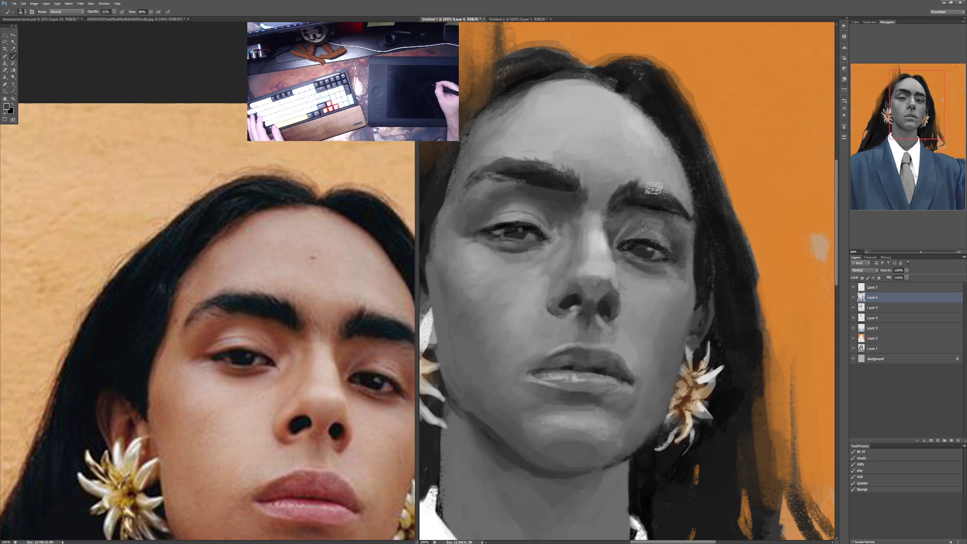
pyautogui.hotkey('ctrl', '-')
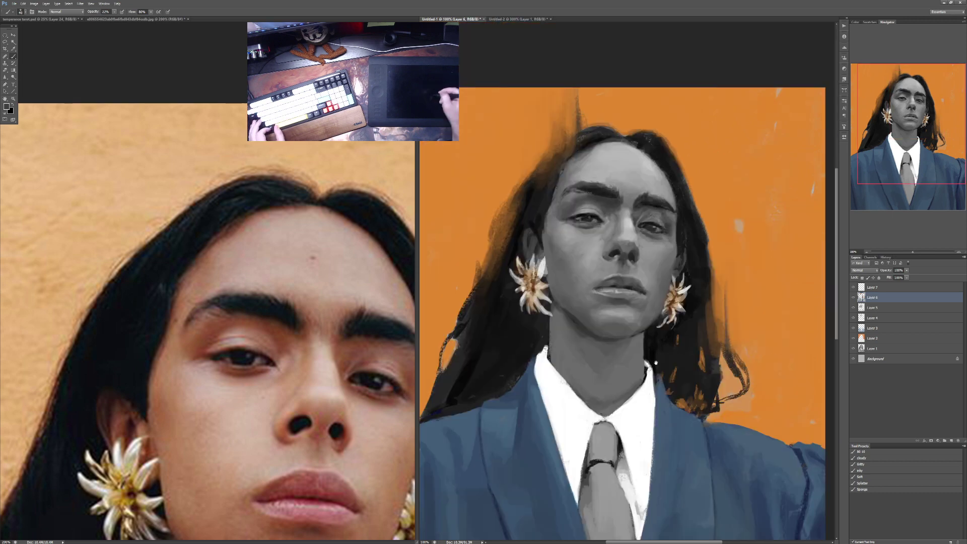
pyautogui.hotkey('ctrl', '-')
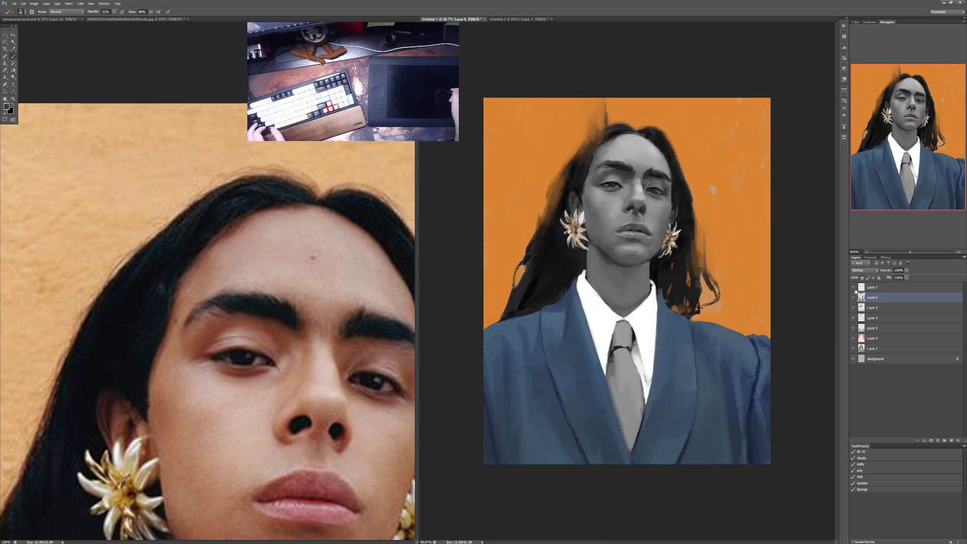
# Step: Zoom the reference photo out to 66.7% to show it whole, then return to Untitled-1
pyautogui.click(285, 436)
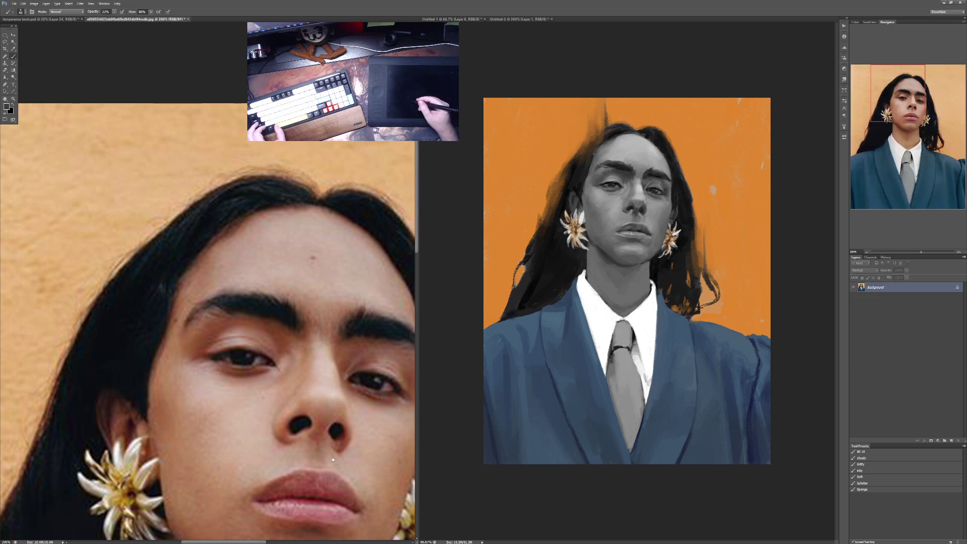
pyautogui.scroll(-6, 285, 435)
pyautogui.hotkey('ctrl', '-')
pyautogui.scroll(-3, 285, 435)
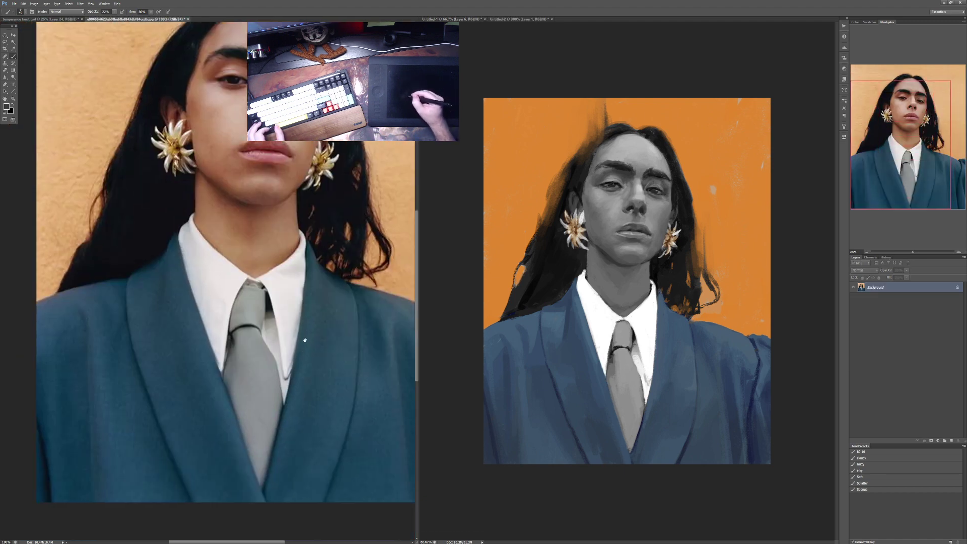
pyautogui.hotkey('ctrl', '-')
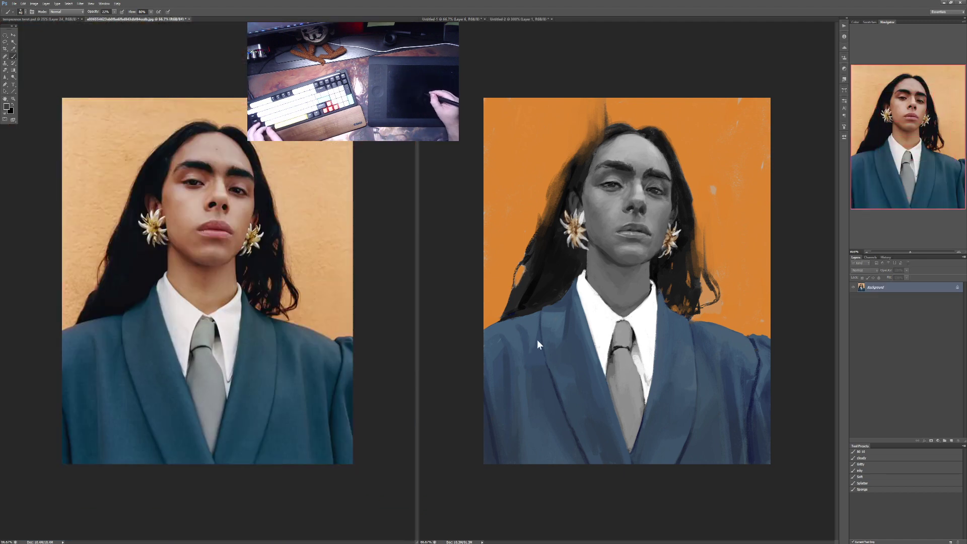
pyautogui.click(539, 345)
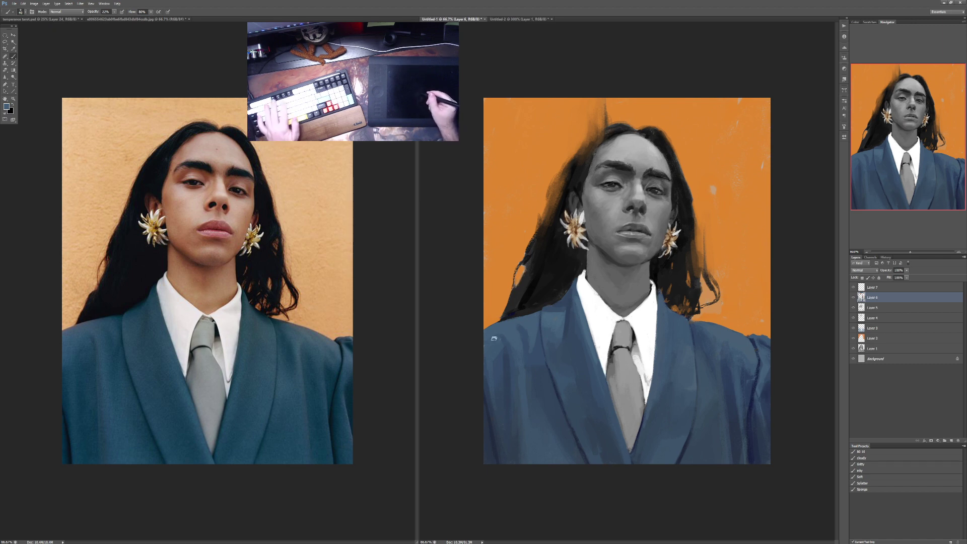
# Step: Test a blue-grey stroke down the jacket's right edge, undo it, and zoom to 200% on the tie
pyautogui.press('7')
pyautogui.press('8')
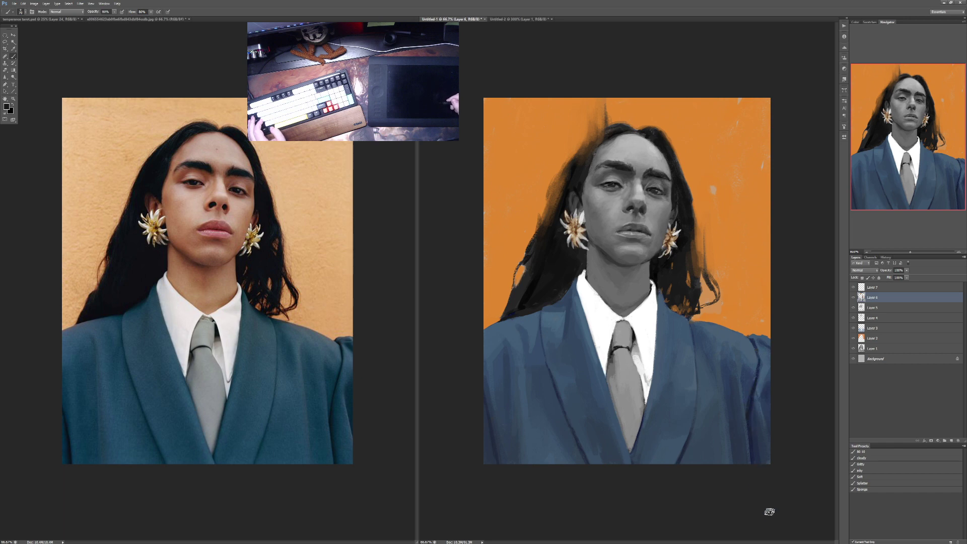
pyautogui.keyDown('alt'); pyautogui.click(747, 344); pyautogui.keyUp('alt')
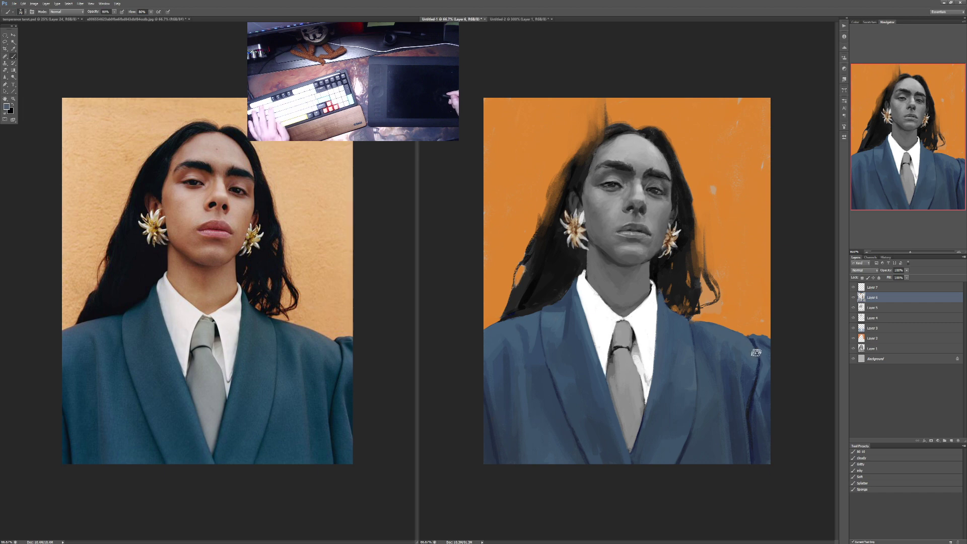
pyautogui.press('5')
pyautogui.moveTo(761, 360); pyautogui.dragTo(754, 455)
pyautogui.hotkey('ctrl', 'z')
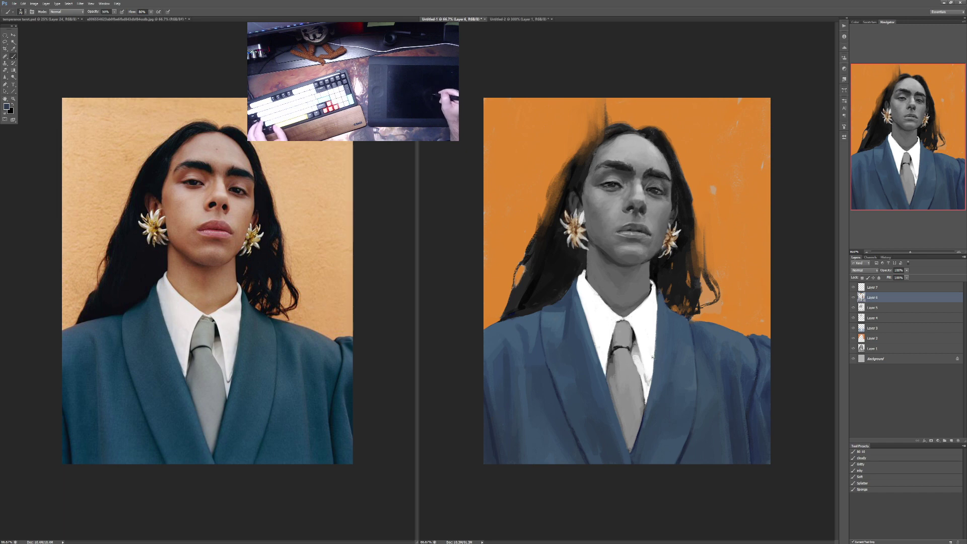
pyautogui.hotkey('ctrl', '+')
pyautogui.hotkey('ctrl', '+')
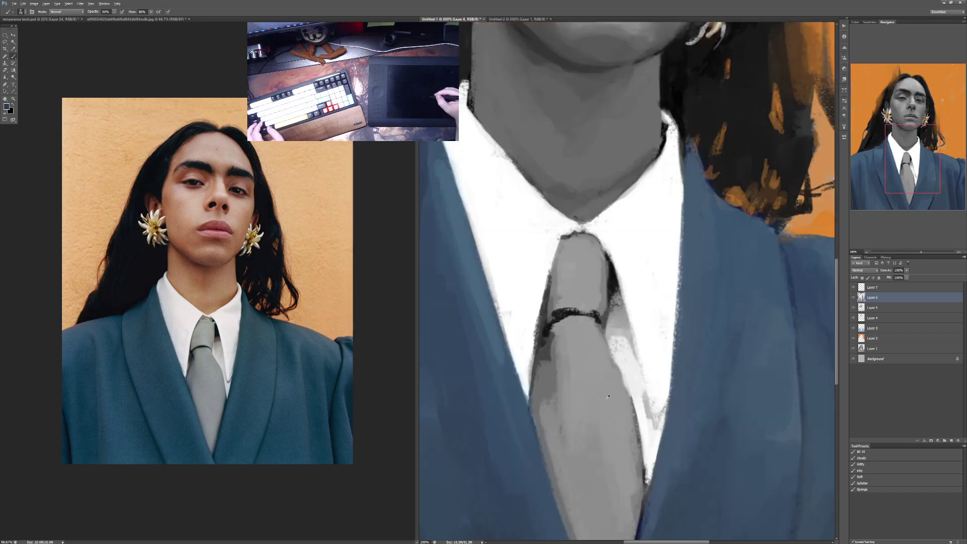
# Step: Sample light grey from the tie and lighten its right edge at full opacity
pyautogui.keyDown('alt'); pyautogui.click(632, 383); pyautogui.keyUp('alt')
pyautogui.press('0')
pyautogui.press('[')
pyautogui.moveTo(608, 341)
pyautogui.mouseDown()
pyautogui.moveTo(615, 375)
pyautogui.moveTo(618, 348)
pyautogui.mouseUp()
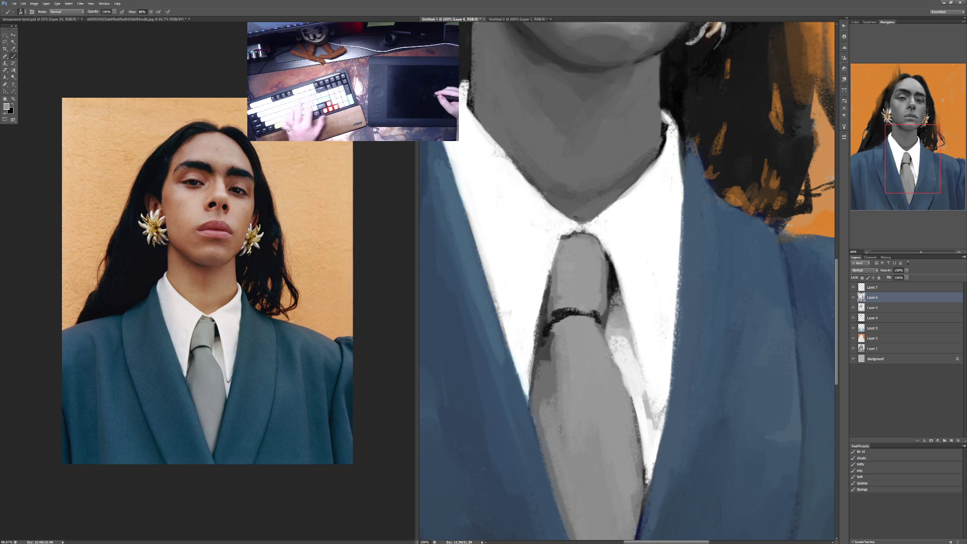
pyautogui.press('[')
pyautogui.press('[')
pyautogui.press('[')
pyautogui.press('[')
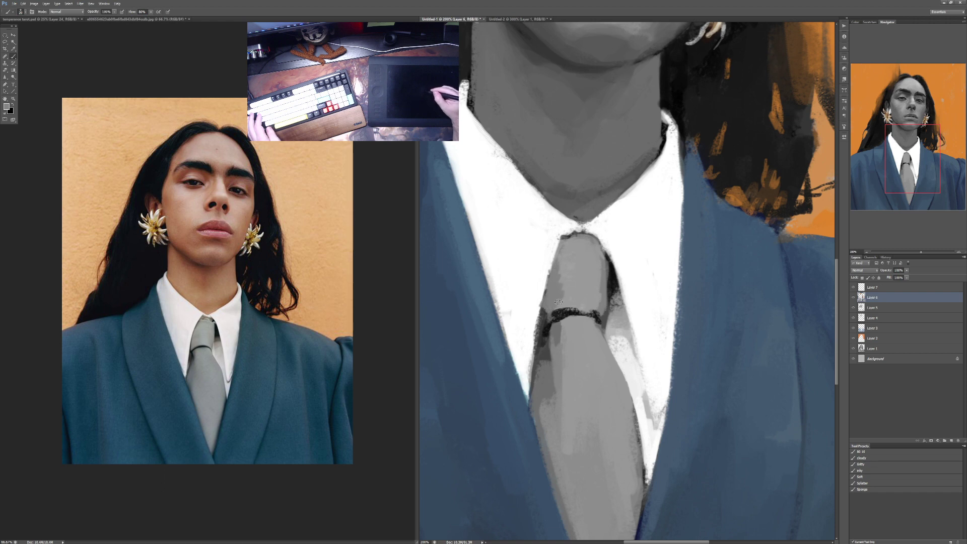
# Step: Paint a dark black band across the tie at 70% opacity
pyautogui.press('5')
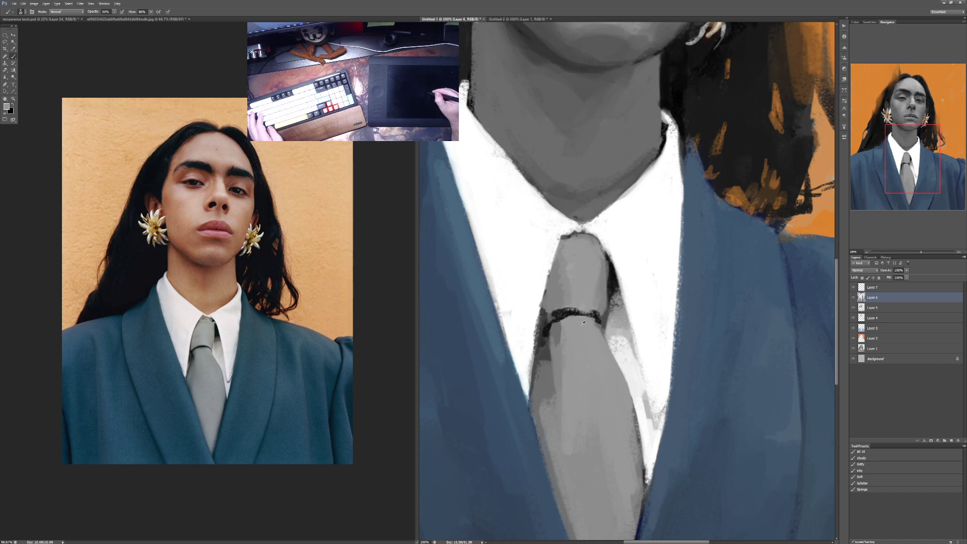
pyautogui.press('7')
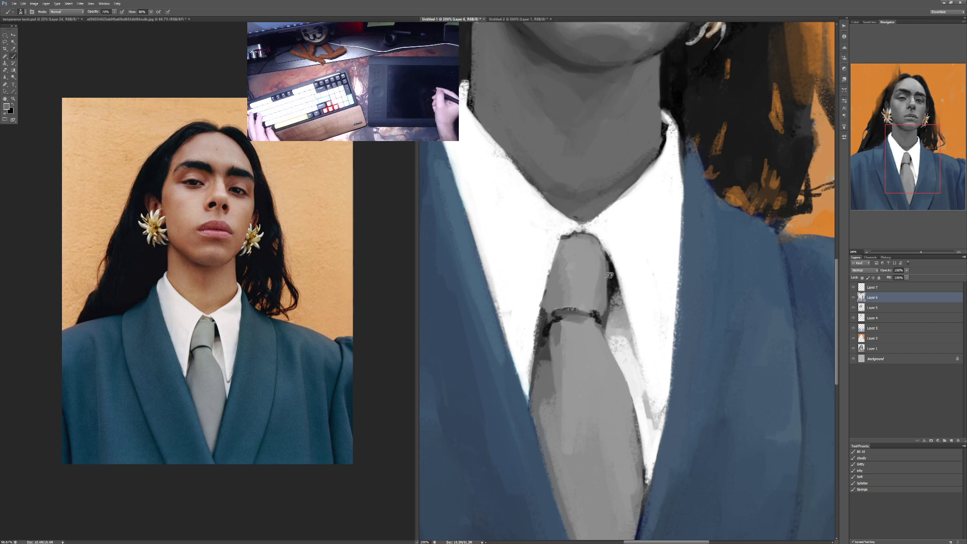
pyautogui.press('x')
pyautogui.moveTo(551, 317)
pyautogui.mouseDown()
pyautogui.moveTo(601, 314)
pyautogui.moveTo(540, 319)
pyautogui.moveTo(580, 320)
pyautogui.moveTo(571, 320)
pyautogui.moveTo(584, 316)
pyautogui.moveTo(573, 308)
pyautogui.moveTo(594, 315)
pyautogui.moveTo(558, 314)
pyautogui.mouseUp()
pyautogui.press('x')
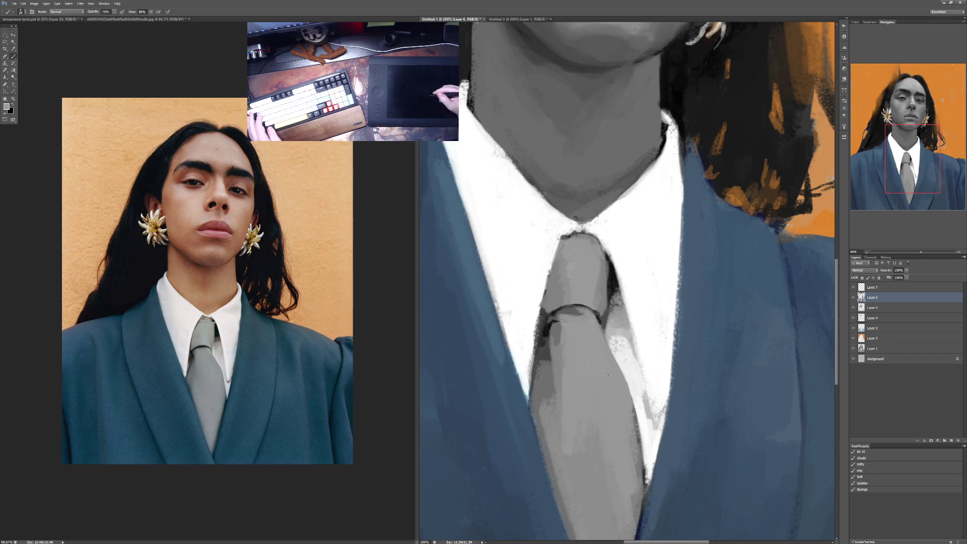
# Step: At 40% opacity, sample tie greys and stroke light grey down the tie's left edge and shirt edge
pyautogui.press('4')
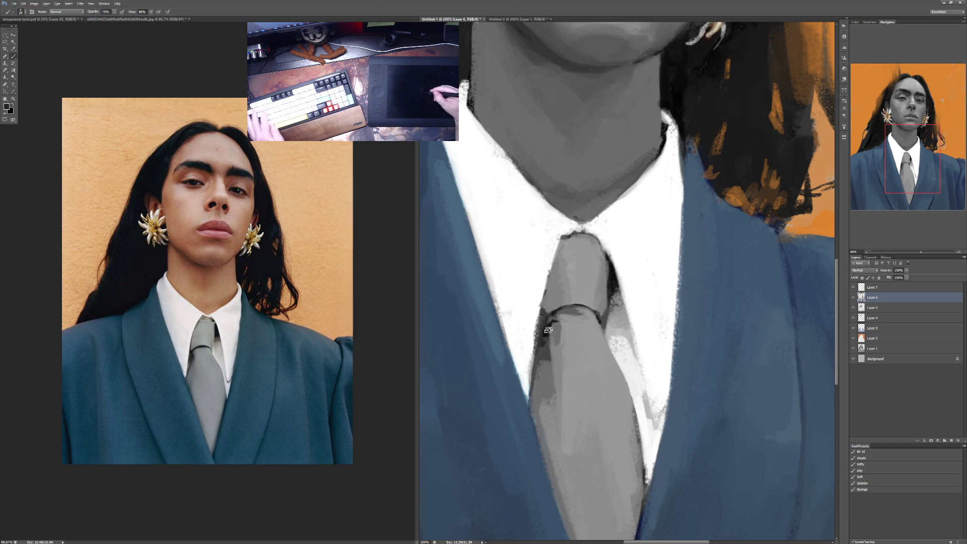
pyautogui.keyDown('alt'); pyautogui.click(550, 321); pyautogui.keyUp('alt')
pyautogui.keyDown('alt'); pyautogui.click(547, 302); pyautogui.keyUp('alt')
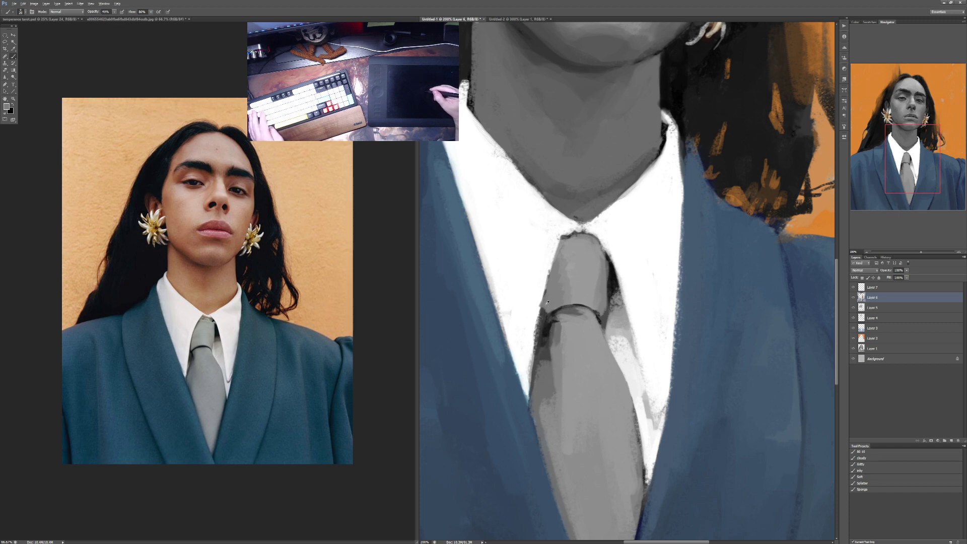
pyautogui.keyDown('alt'); pyautogui.click(547, 302); pyautogui.keyUp('alt')
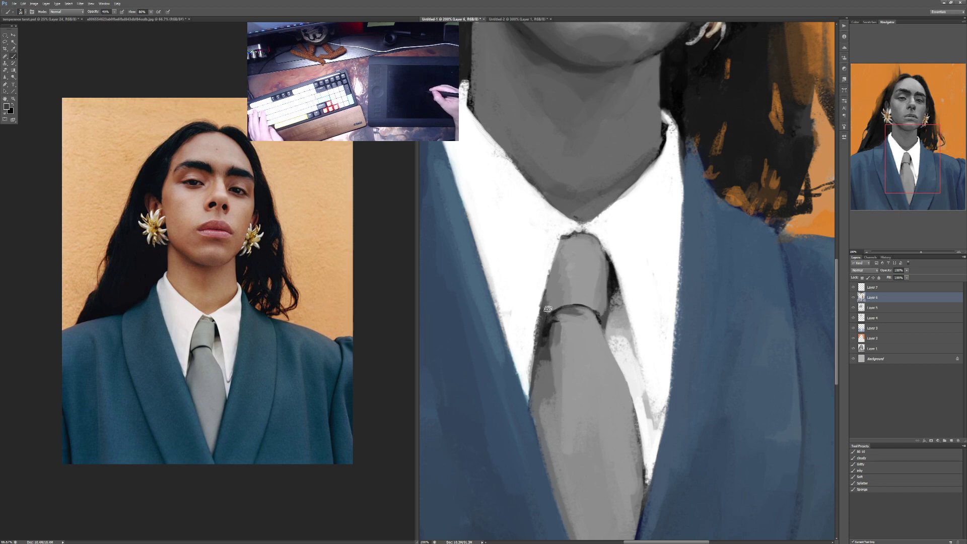
pyautogui.keyDown('alt'); pyautogui.click(550, 308); pyautogui.keyUp('alt')
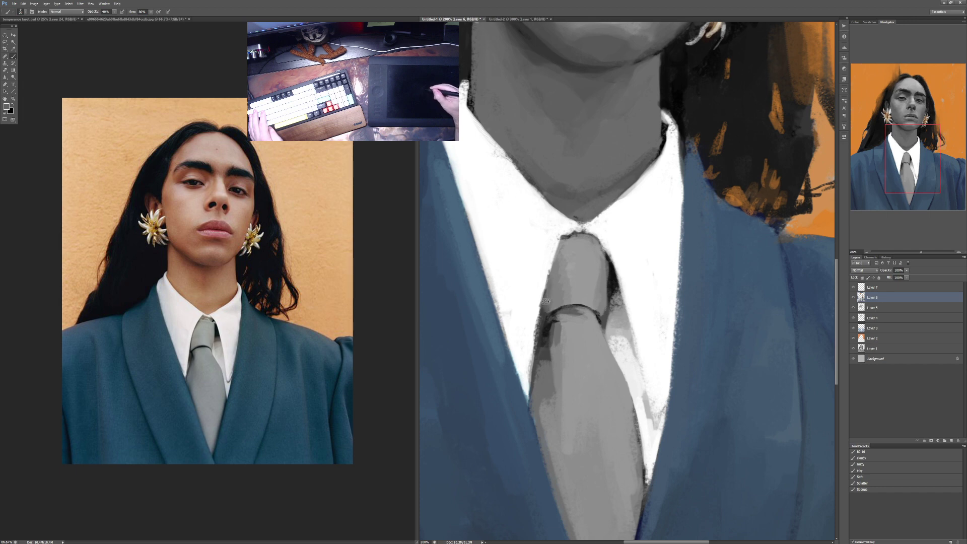
pyautogui.moveTo(547, 272); pyautogui.dragTo(534, 353)
pyautogui.moveTo(544, 291); pyautogui.dragTo(529, 382)
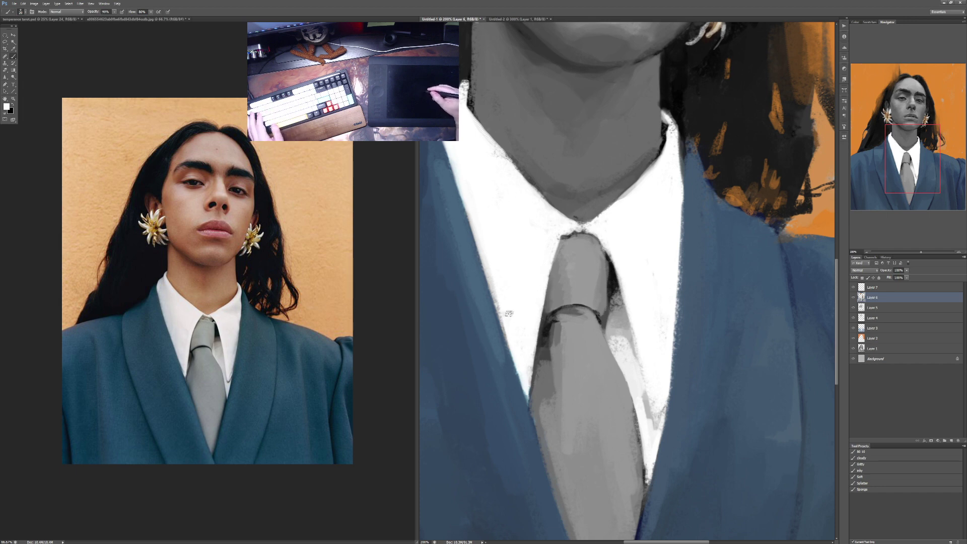
pyautogui.moveTo(508, 270); pyautogui.dragTo(509, 327)
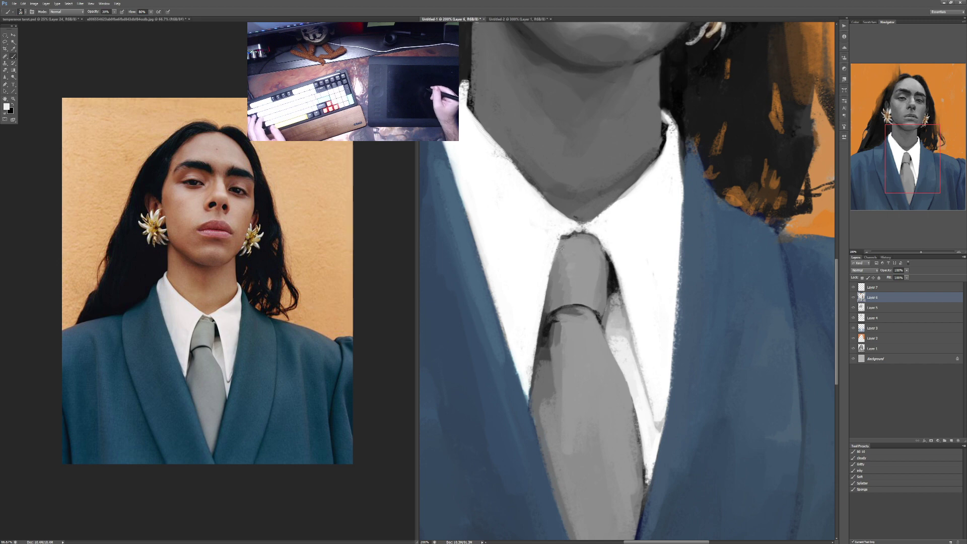
pyautogui.keyDown('alt'); pyautogui.click(575, 238); pyautogui.keyUp('alt')
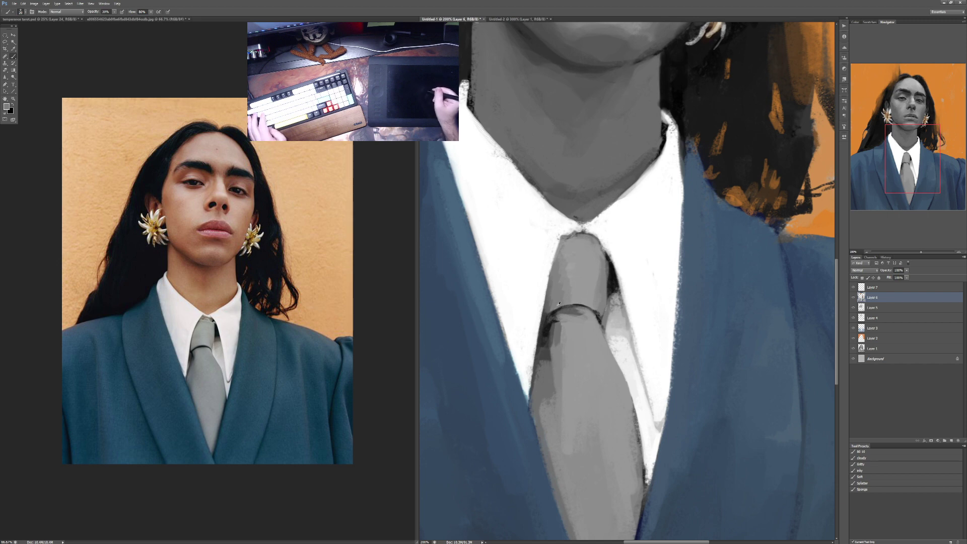
pyautogui.press('7')
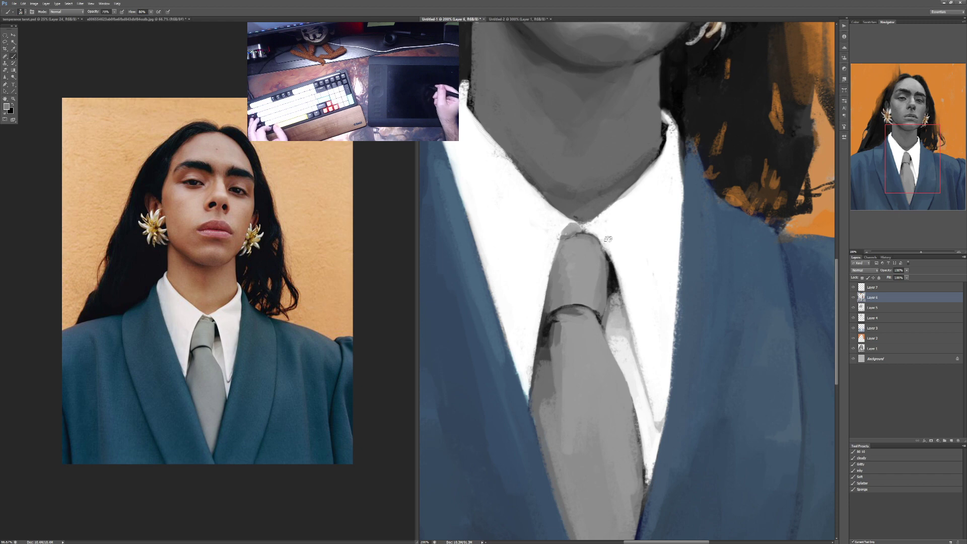
pyautogui.hotkey('ctrl', '-')
pyautogui.hotkey('ctrl', '-')
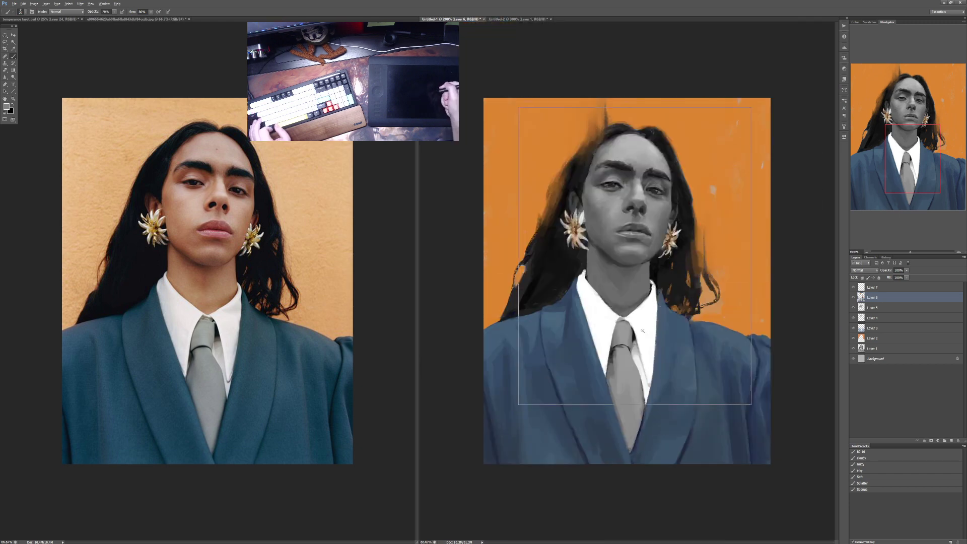
# Step: Zoom in on the left earring and try a 40% black stroke over the petals, then undo it
pyautogui.hotkey('ctrl', '-')
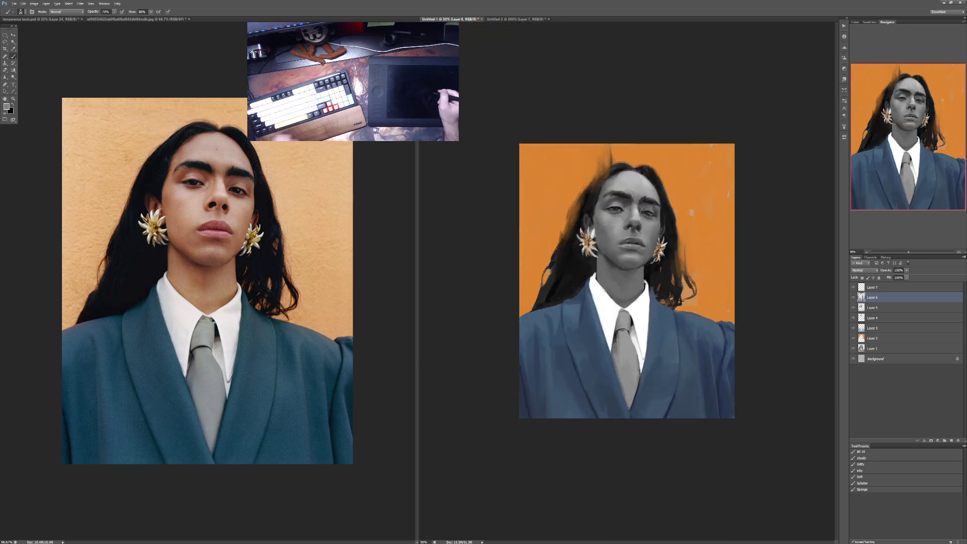
pyautogui.hotkey('ctrl', '+')
pyautogui.hotkey('ctrl', '+')
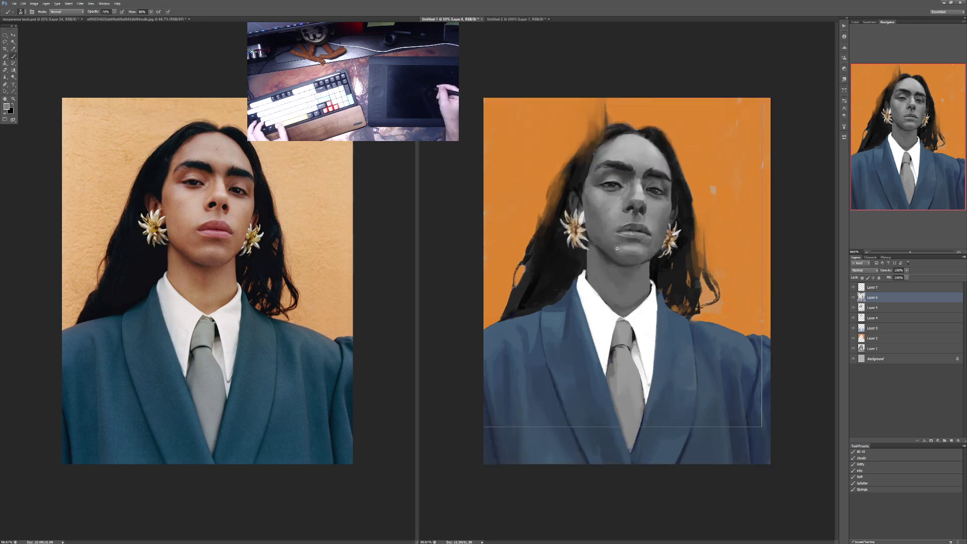
pyautogui.hotkey('ctrl', '+')
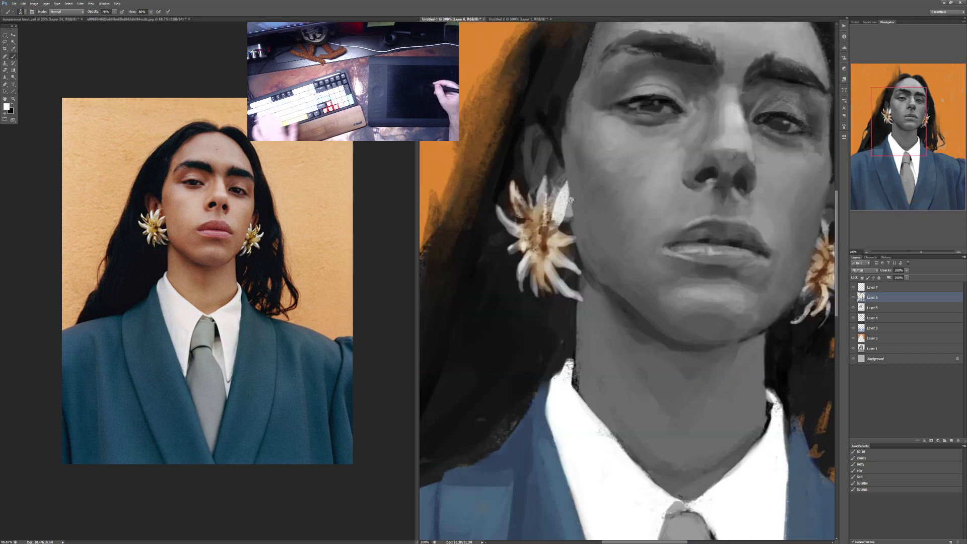
pyautogui.press('0')
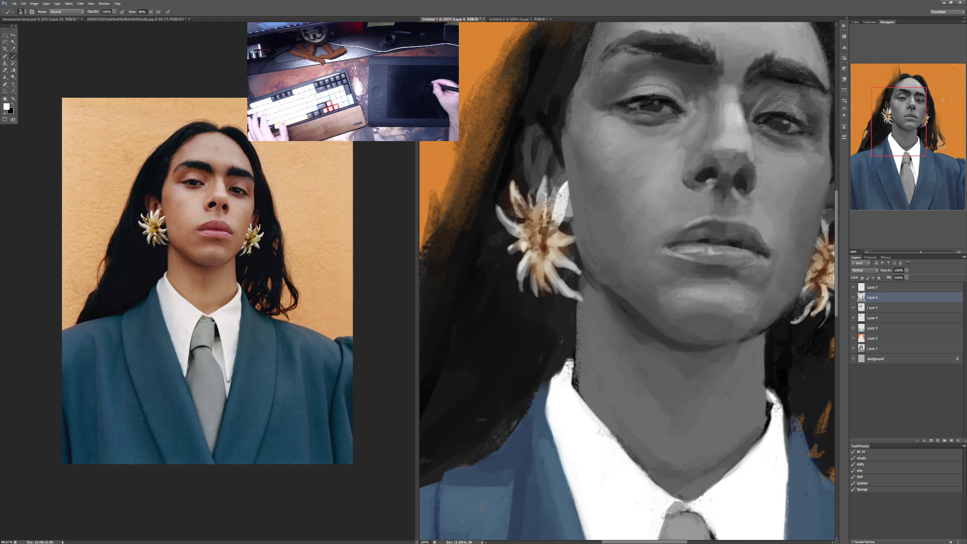
pyautogui.press('x')
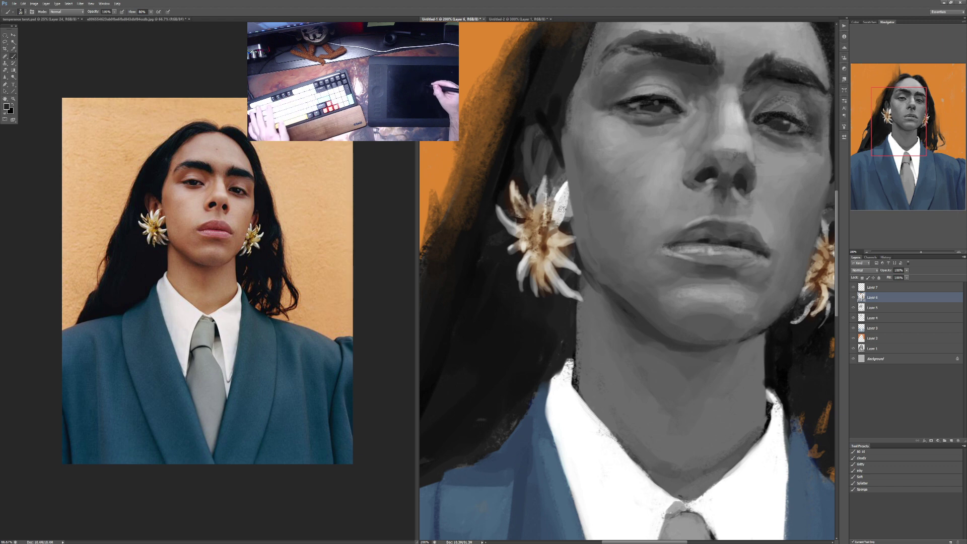
pyautogui.press('4')
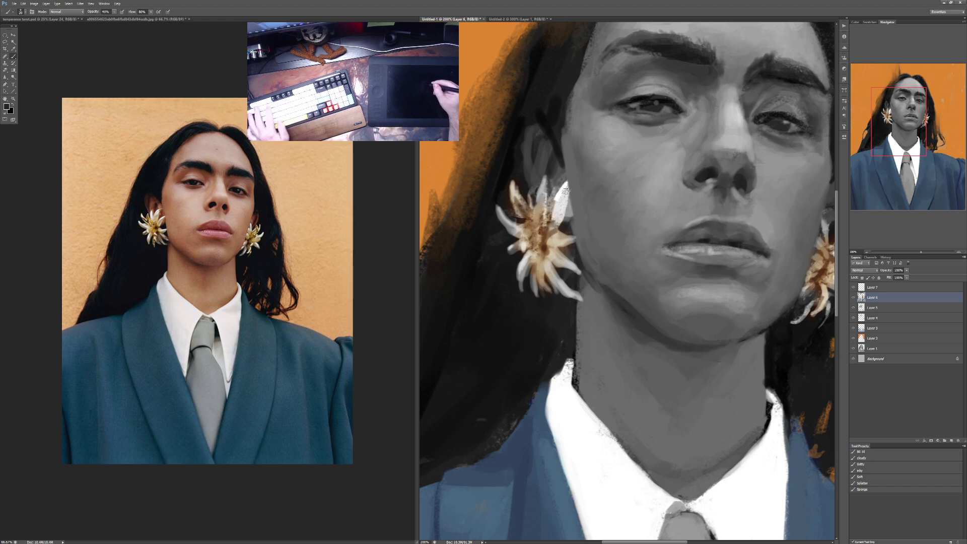
pyautogui.moveTo(566, 190); pyautogui.dragTo(562, 227)
pyautogui.hotkey('ctrl', 'z')
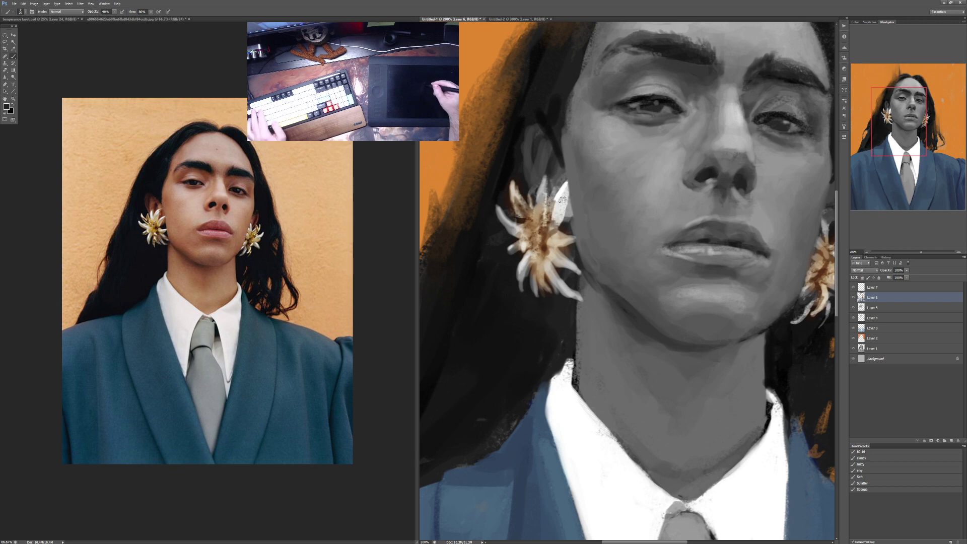
# Step: Brighten the left earring's upper petals with white at 80% opacity
pyautogui.press('2')
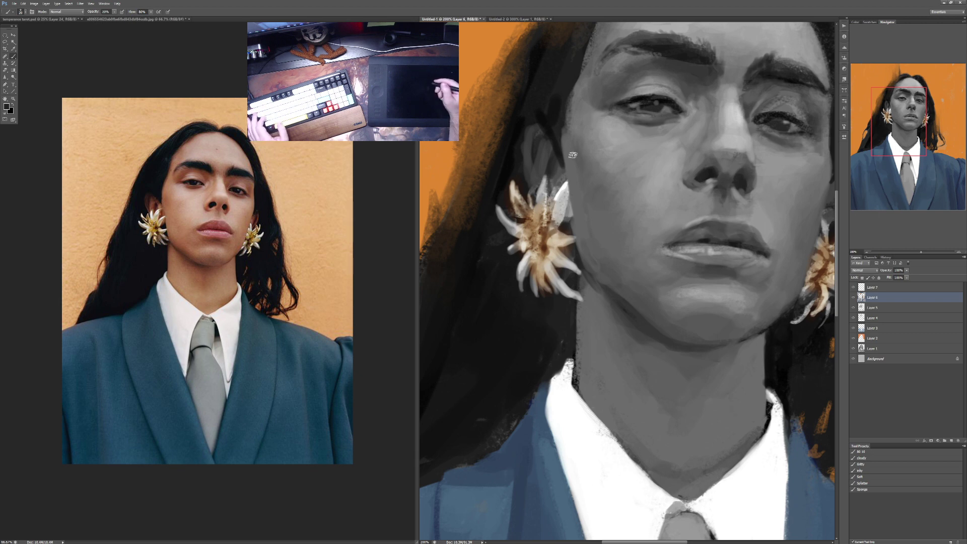
pyautogui.press('x')
pyautogui.press('8')
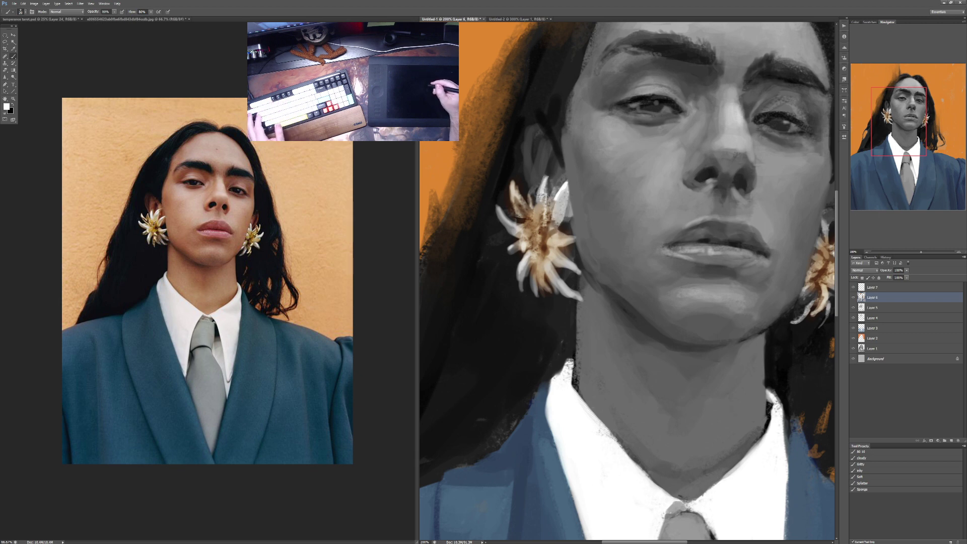
pyautogui.moveTo(541, 196); pyautogui.dragTo(542, 186)
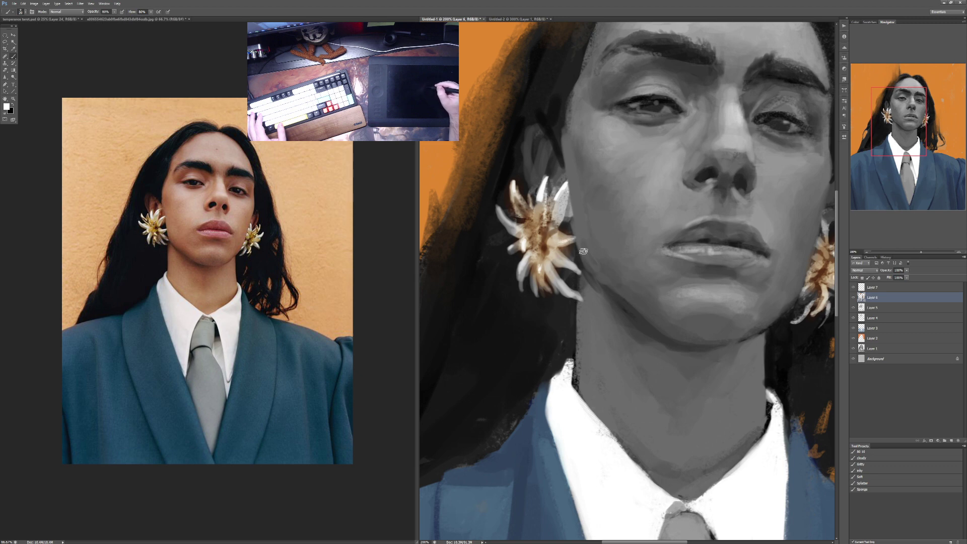
pyautogui.hotkey('ctrl', '-')
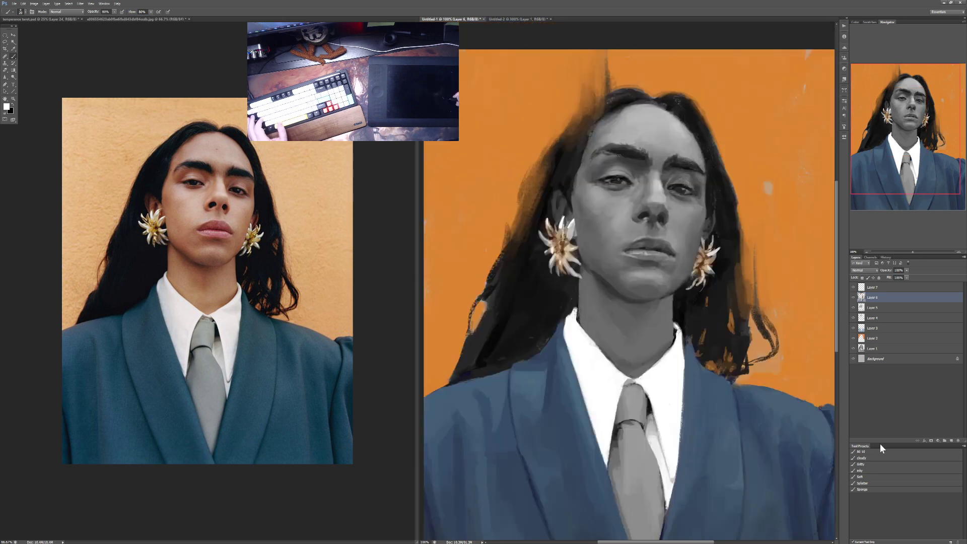
# Step: Paint white highlights on the right earring's petals at 90% opacity
pyautogui.scroll(1, 723, 264)
pyautogui.press('x')
pyautogui.press('4')
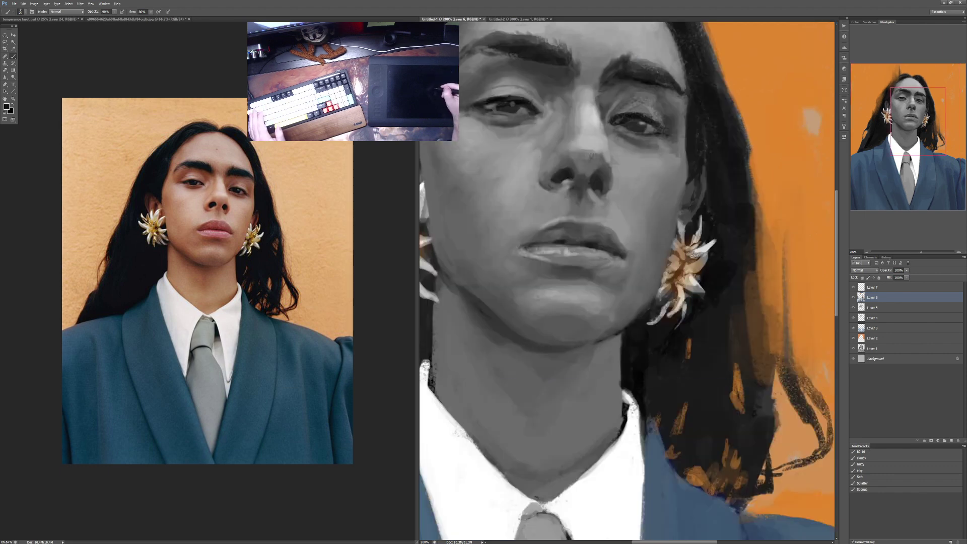
pyautogui.press('x')
pyautogui.press('9')
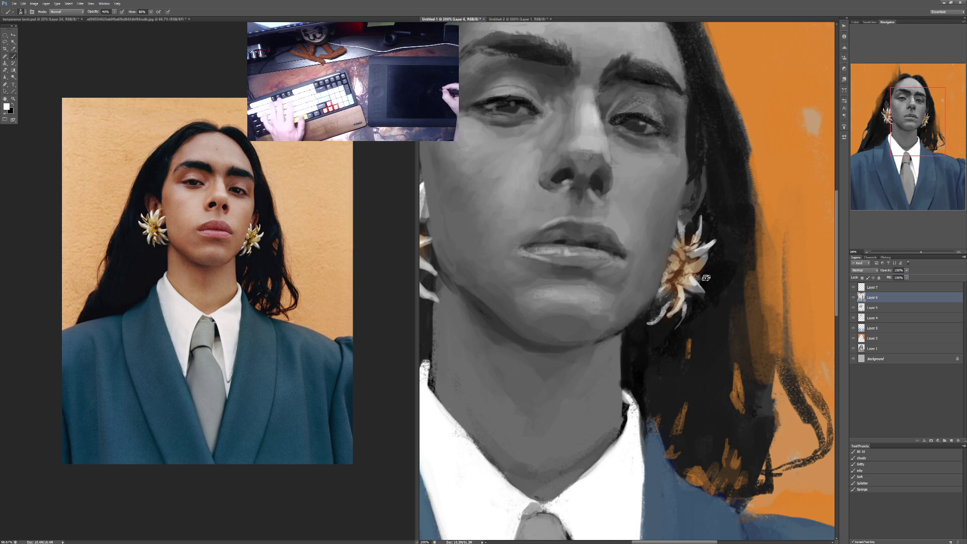
pyautogui.moveTo(705, 274)
pyautogui.mouseDown()
pyautogui.moveTo(711, 279)
pyautogui.moveTo(689, 282)
pyautogui.mouseUp()
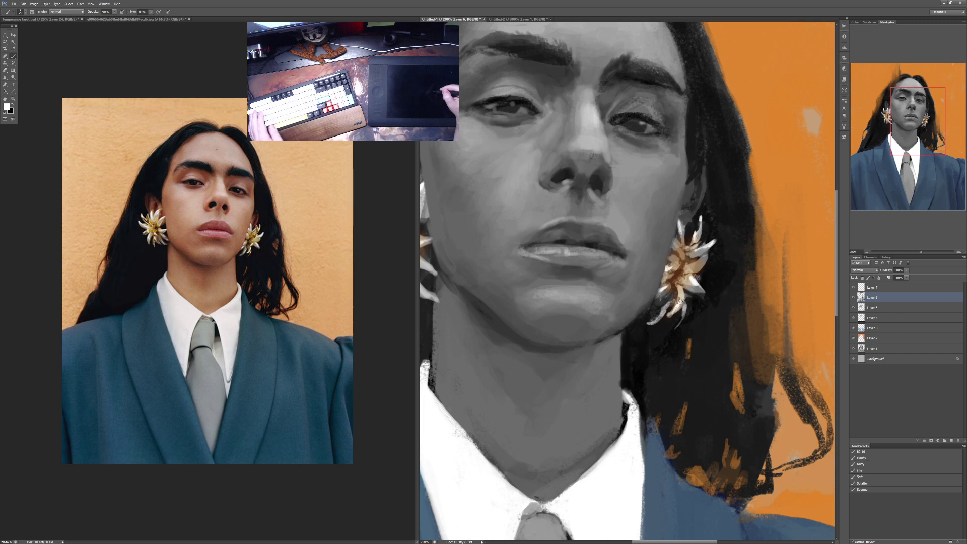
# Step: Shade the right earring's centre with black at 40% opacity
pyautogui.press('x')
pyautogui.press('3')
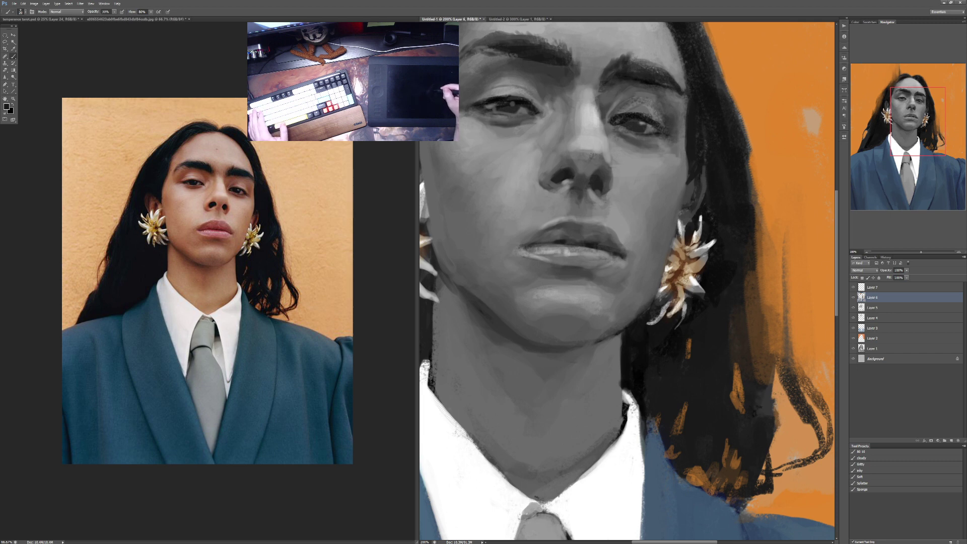
pyautogui.press('4')
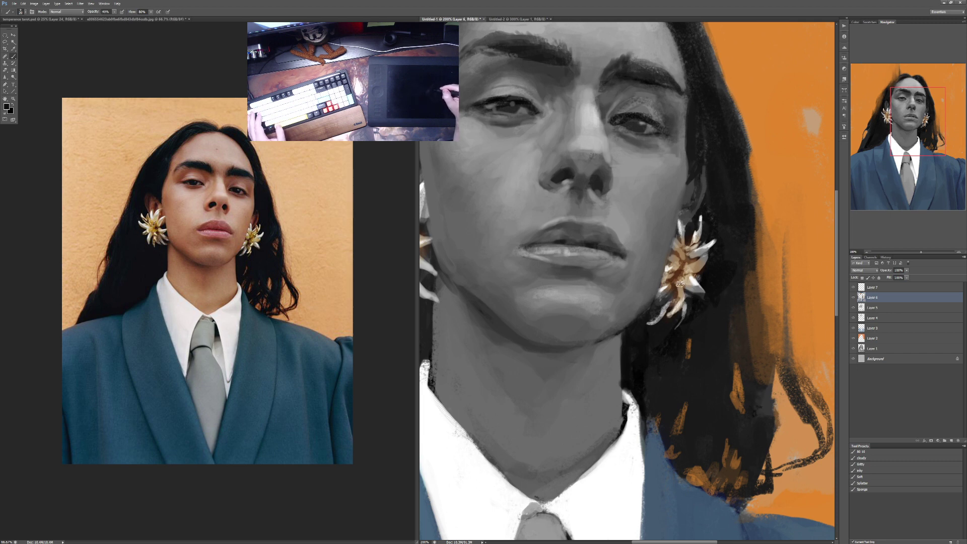
pyautogui.moveTo(680, 284)
pyautogui.mouseDown()
pyautogui.moveTo(697, 238)
pyautogui.moveTo(688, 271)
pyautogui.mouseUp()
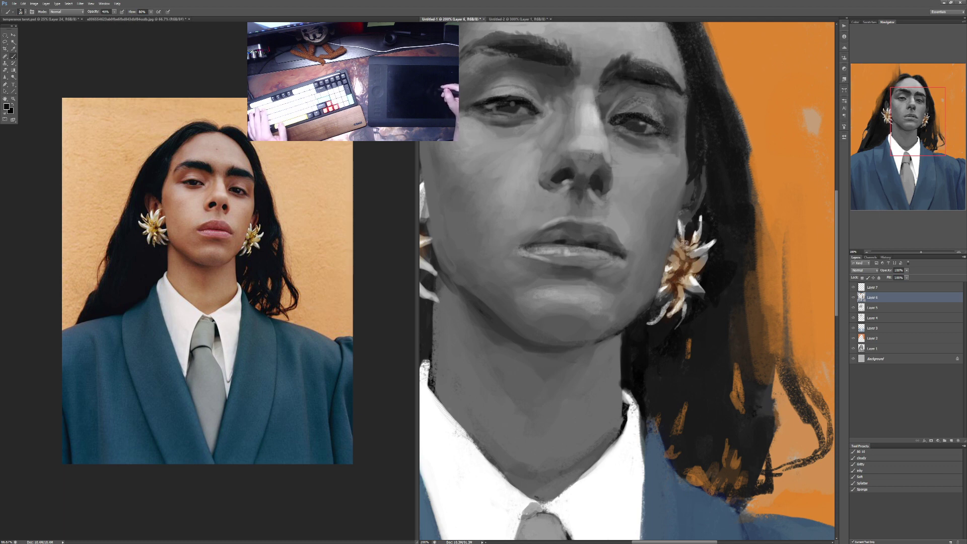
pyautogui.press('3')
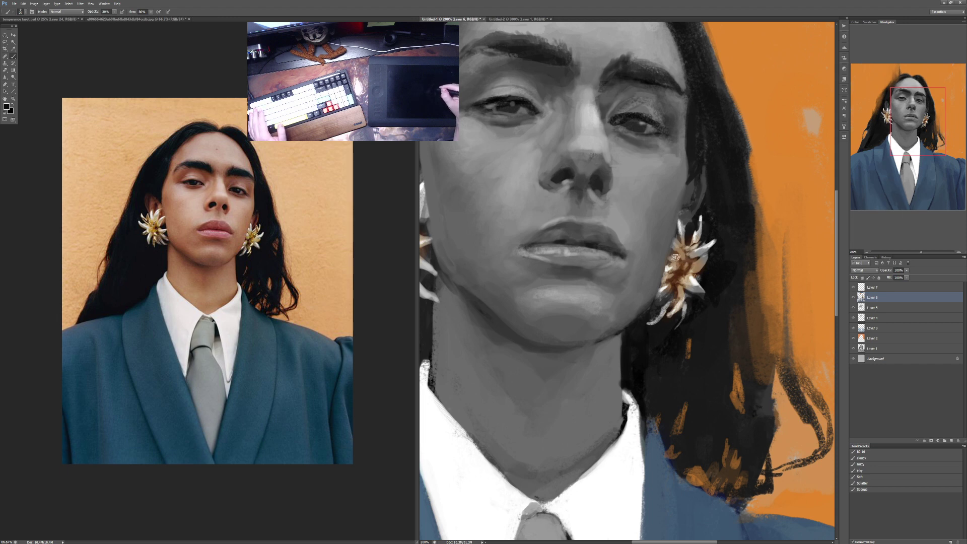
# Step: Zoom out to view the whole portrait and open Save for Web
pyautogui.press('h')
pyautogui.moveTo(675, 250); pyautogui.dragTo(721, 335)
pyautogui.hotkey('ctrl', '-')
pyautogui.hotkey('ctrl', '-')
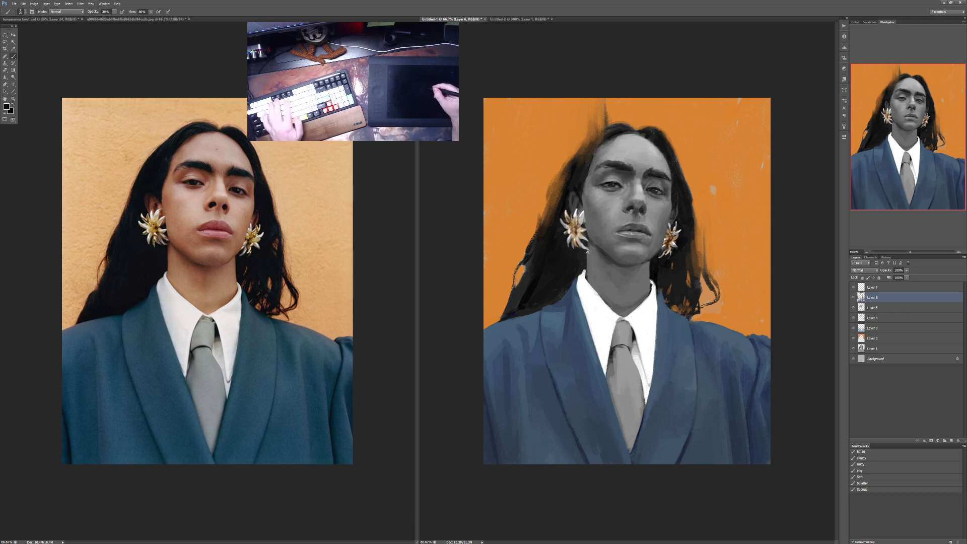
pyautogui.press('8')
pyautogui.press('3')
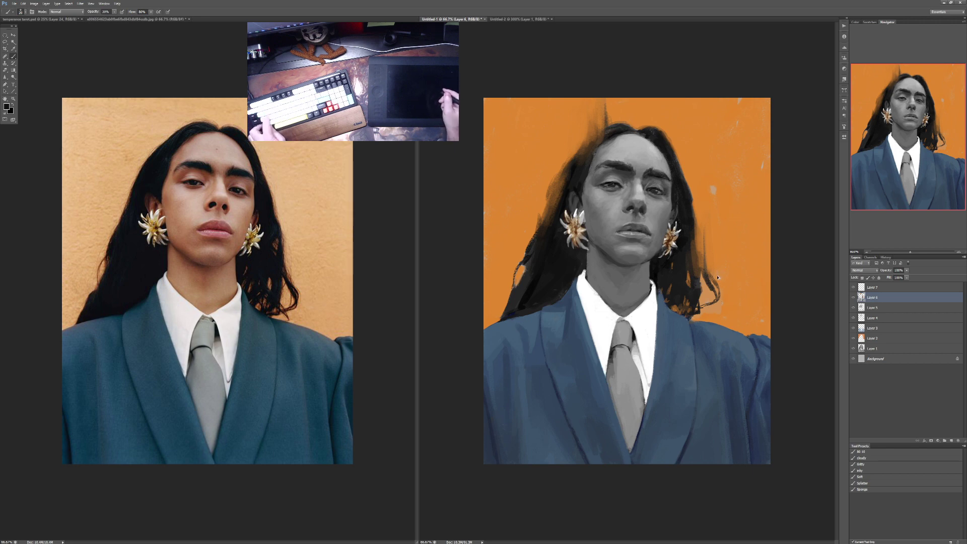
pyautogui.hotkey('ctrl', 'alt', 'shift', 's')
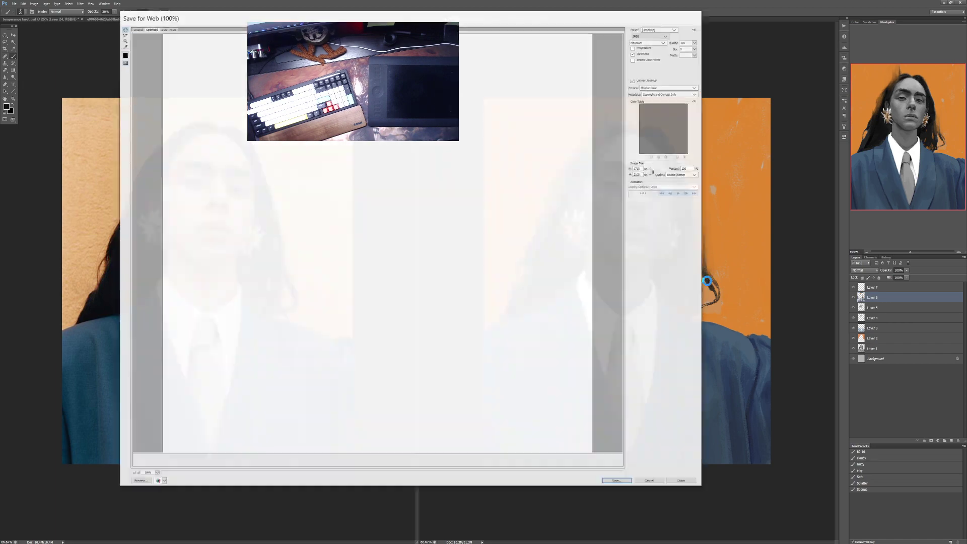
# Step: Save the web export as 038_study, based on the 037_study file name
pyautogui.click(630, 483)
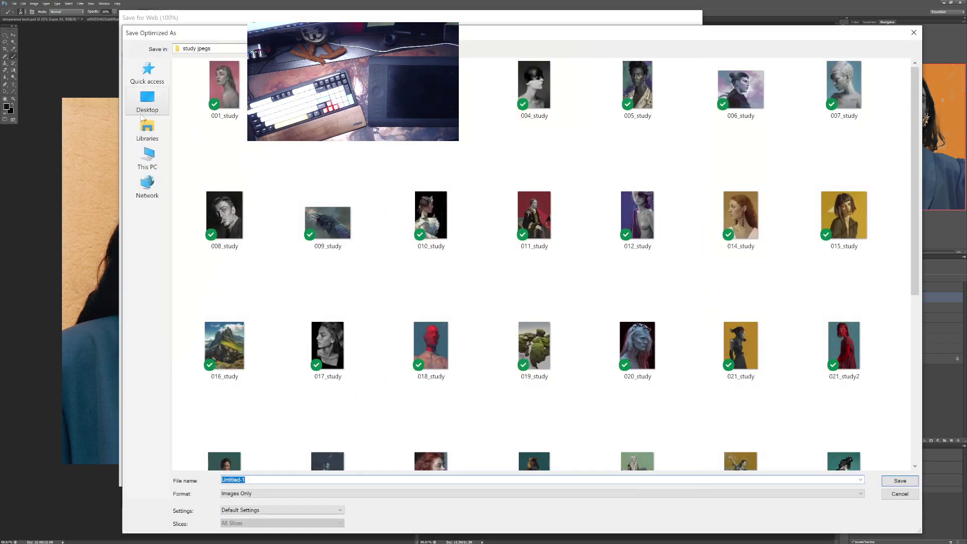
pyautogui.scroll(-5, 417, 270)
pyautogui.click(328, 433)
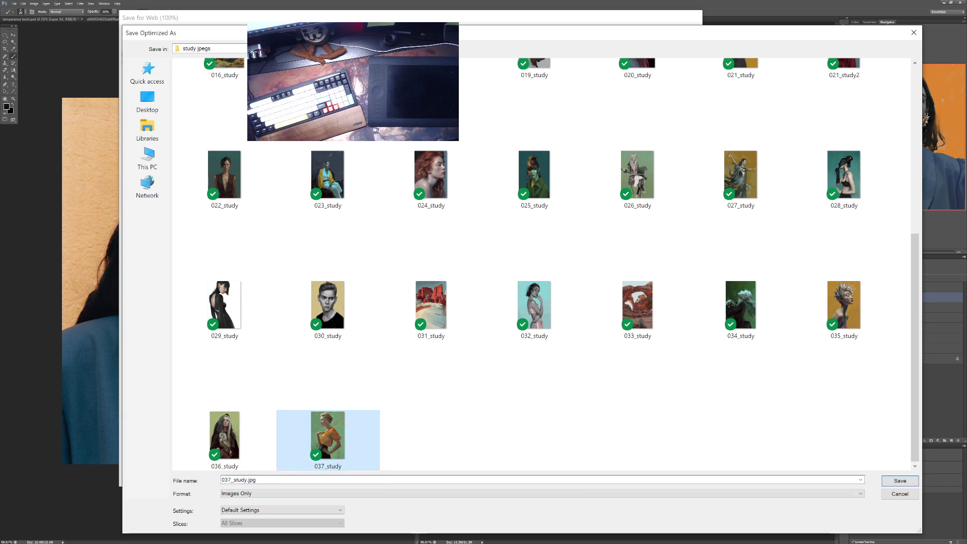
pyautogui.click(230, 479)
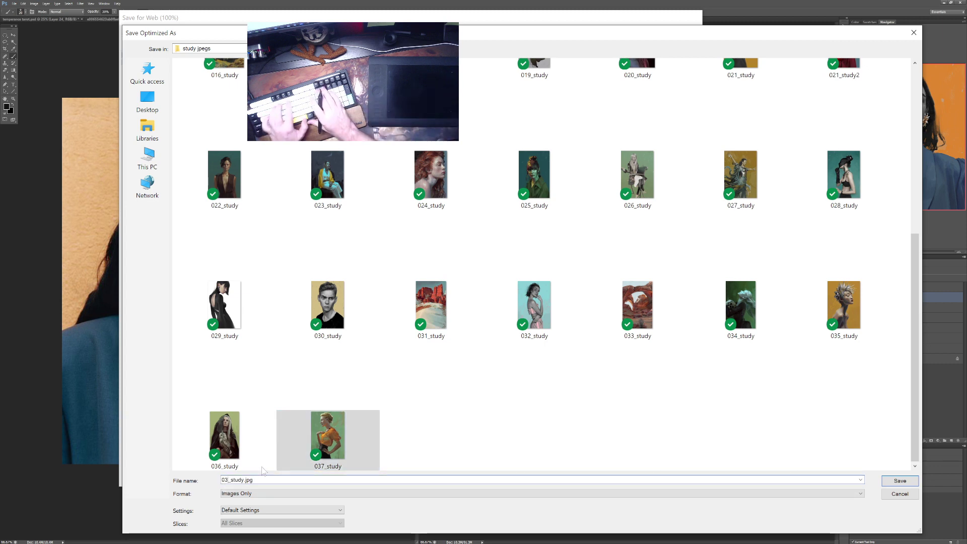
pyautogui.press('Return')
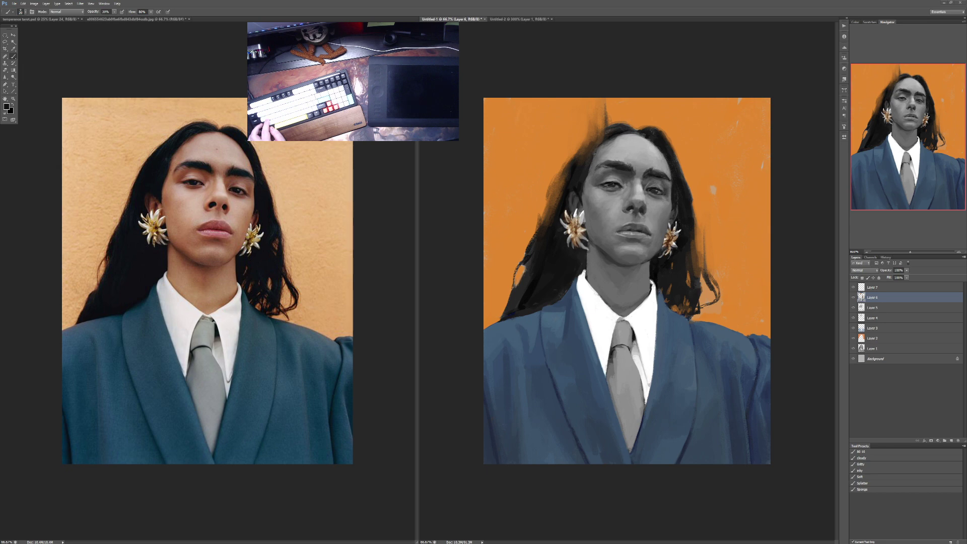
pyautogui.moveTo(63, 76); pyautogui.dragTo(13, 84)
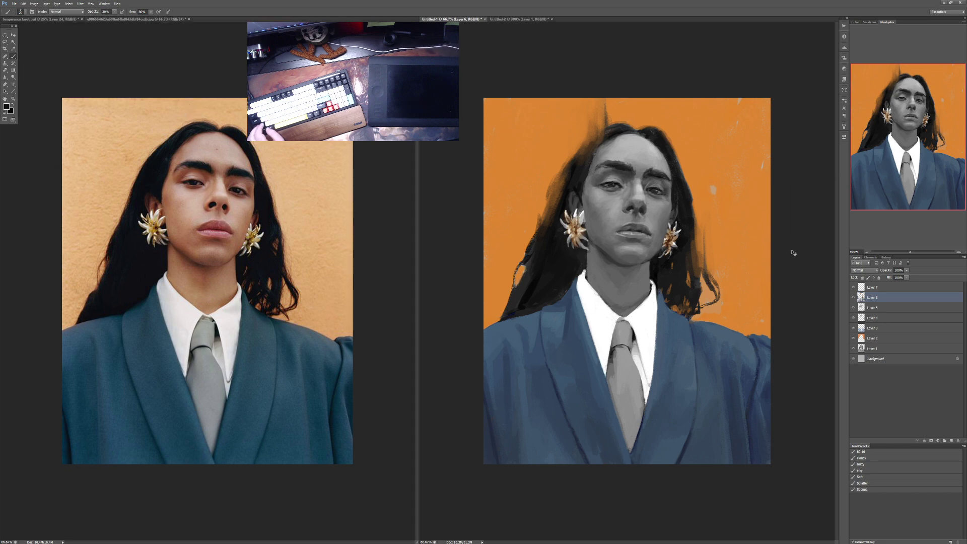
# Step: Re-export at 800 px height, overwriting 038_study.jpg in the study jpegs folder
pyautogui.hotkey('ctrl', 'alt', 'shift', 's')
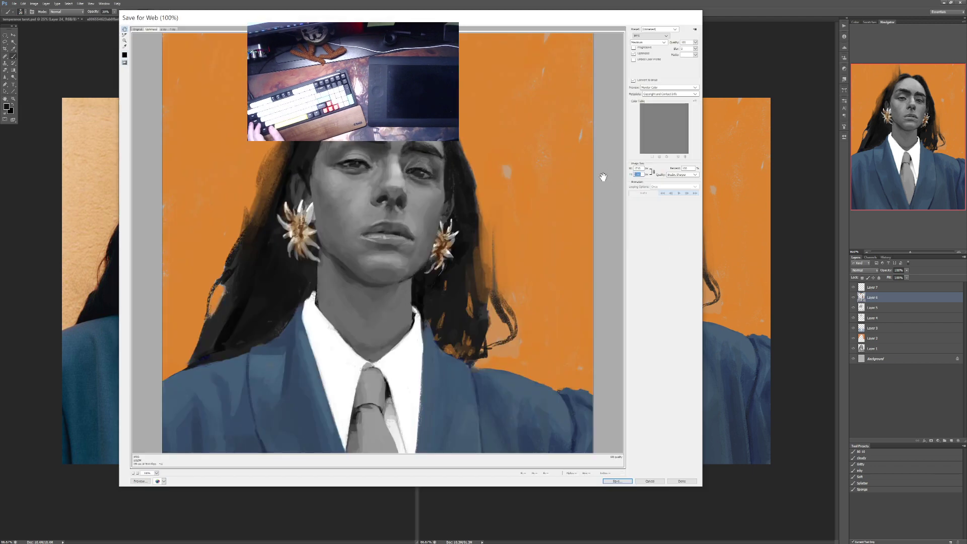
pyautogui.write('800')
pyautogui.press('Return')
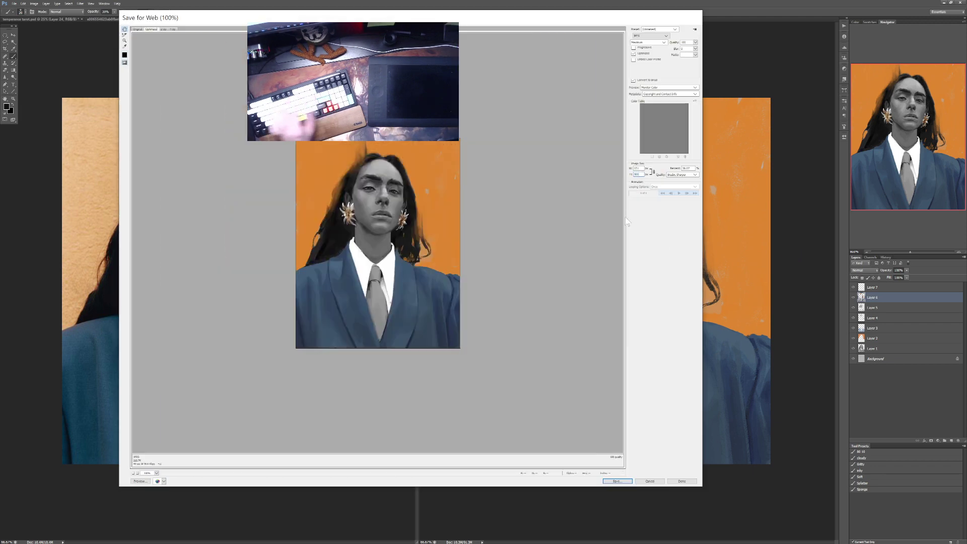
pyautogui.click(618, 481)
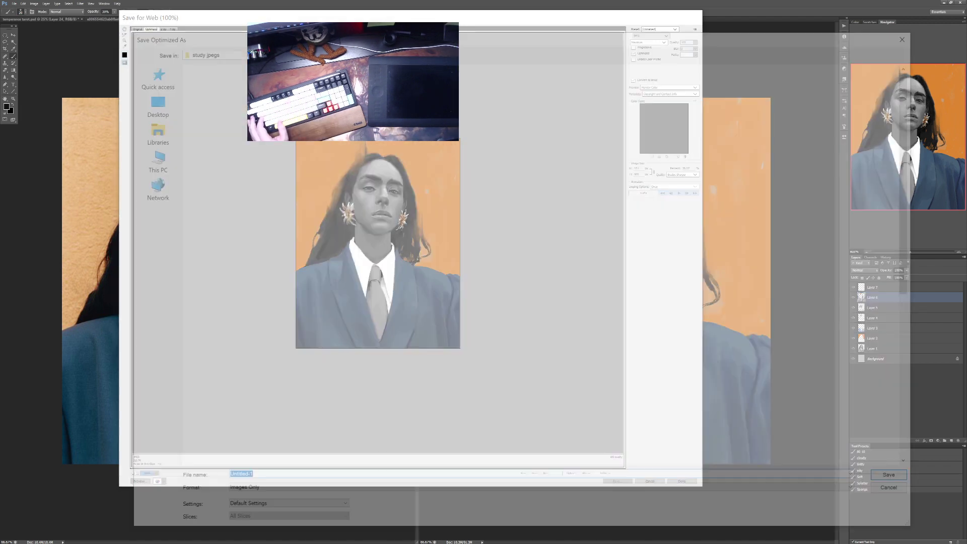
pyautogui.scroll(-5, 581, 446)
pyautogui.click(430, 443)
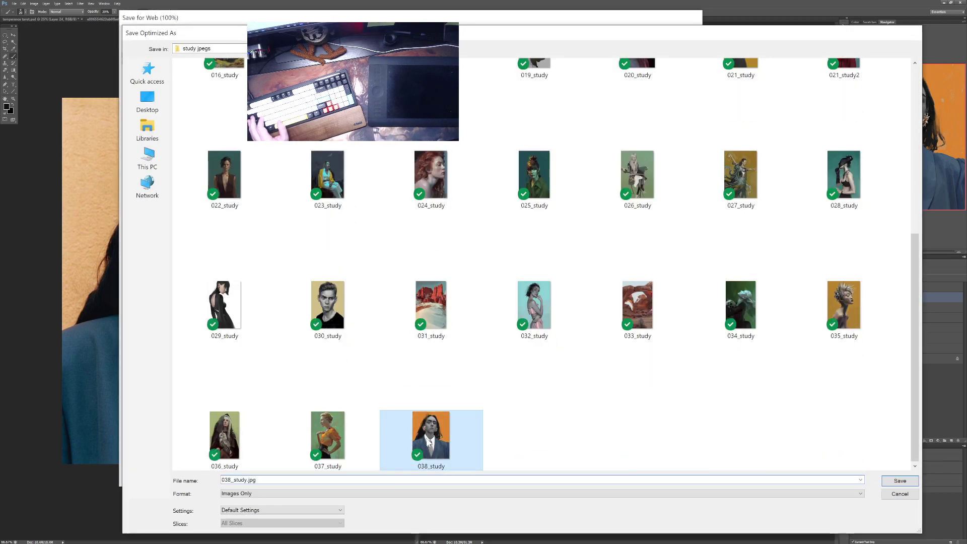
pyautogui.press('Return')
pyautogui.click(519, 230)
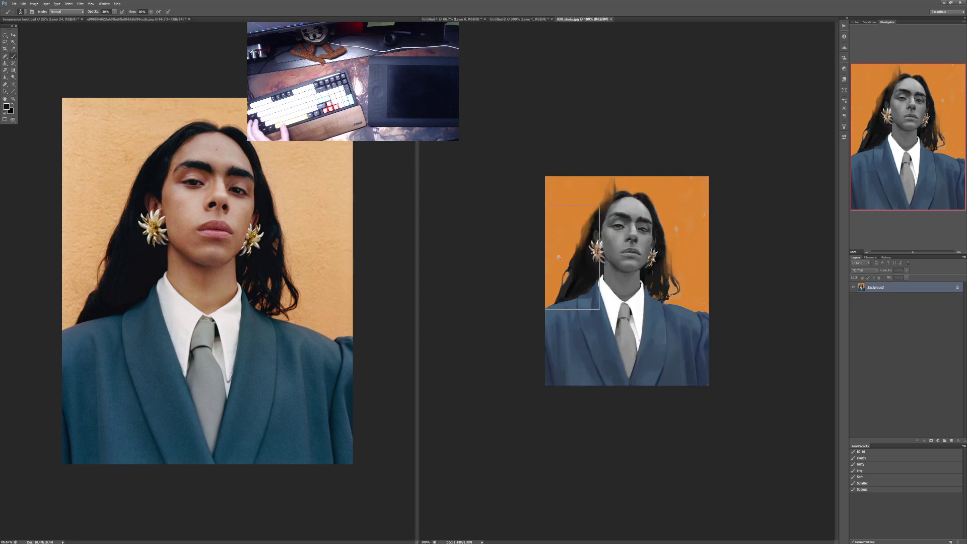
# Step: Apply Unsharp Mask to 038_study.jpg after previewing it on the hair by the earring
pyautogui.hotkey('ctrl', '+')
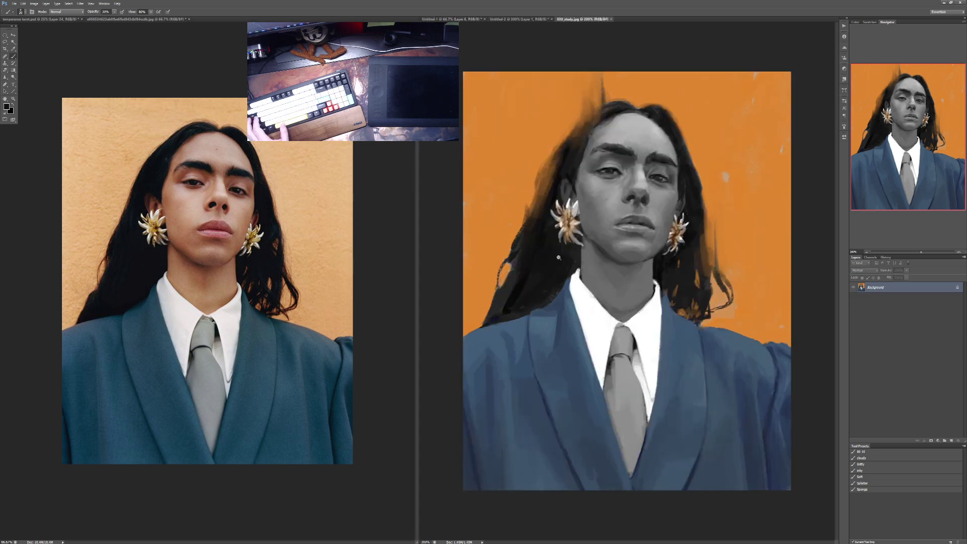
pyautogui.click(80, 4)
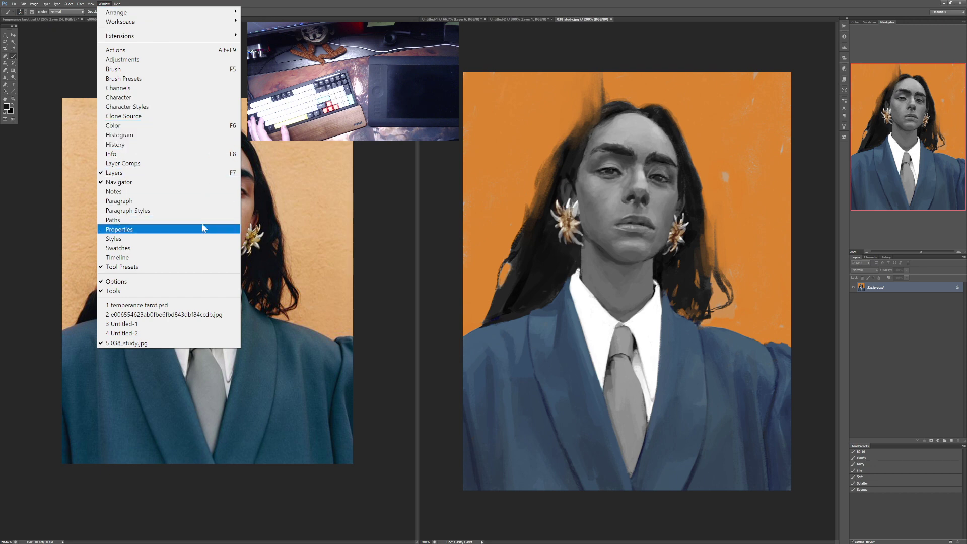
pyautogui.moveTo(80, 3)
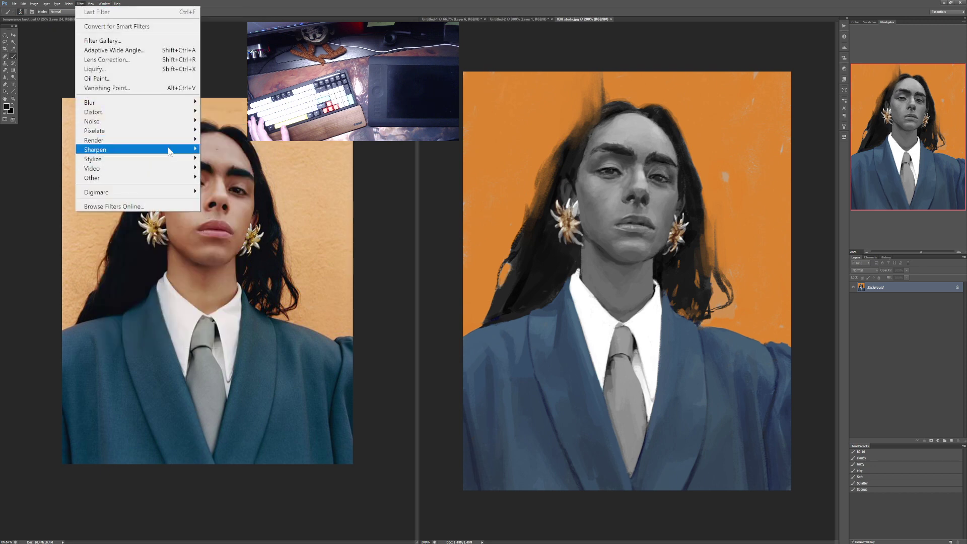
pyautogui.moveTo(169, 152)
pyautogui.click(242, 189)
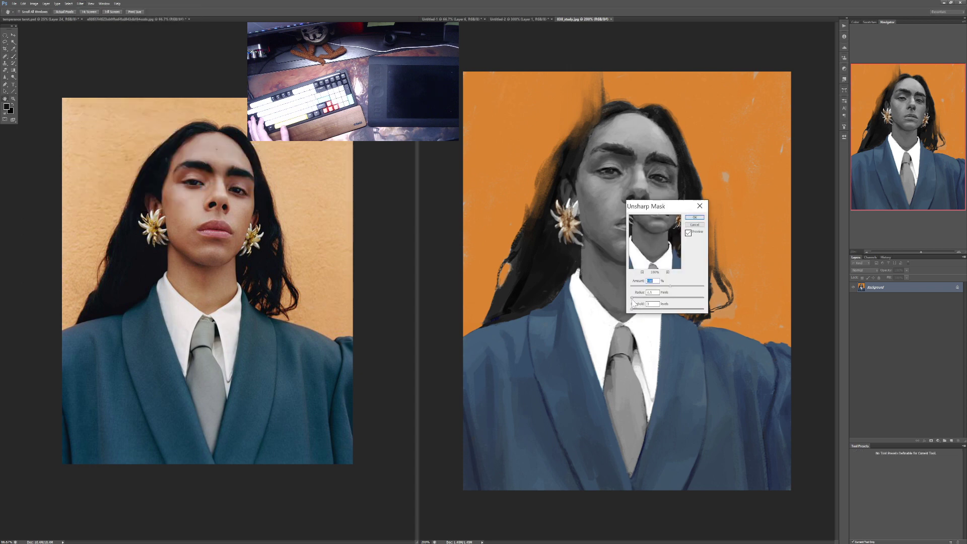
pyautogui.click(688, 233)
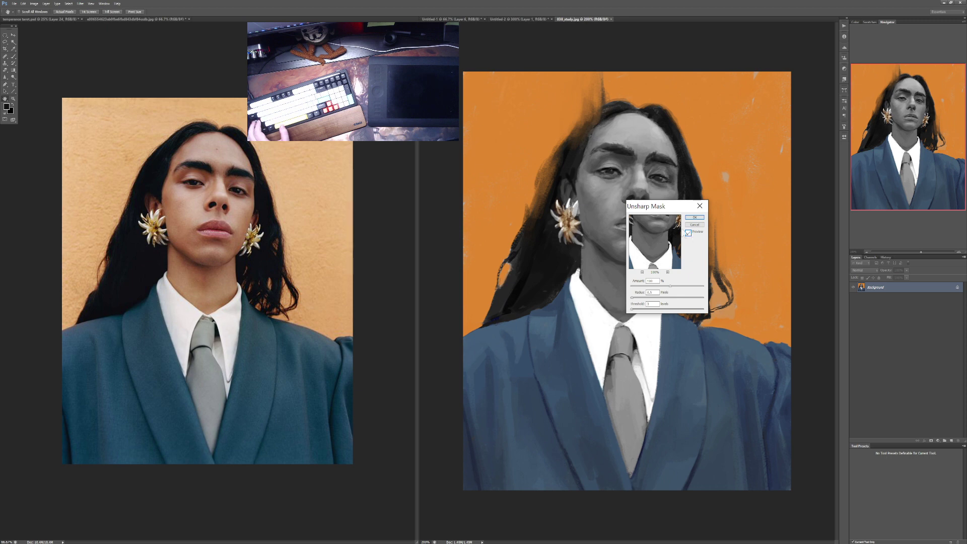
pyautogui.keyDown('ctrl'); pyautogui.click(557, 176); pyautogui.keyUp('ctrl')
pyautogui.keyDown('ctrl'); pyautogui.click(557, 176); pyautogui.keyUp('ctrl')
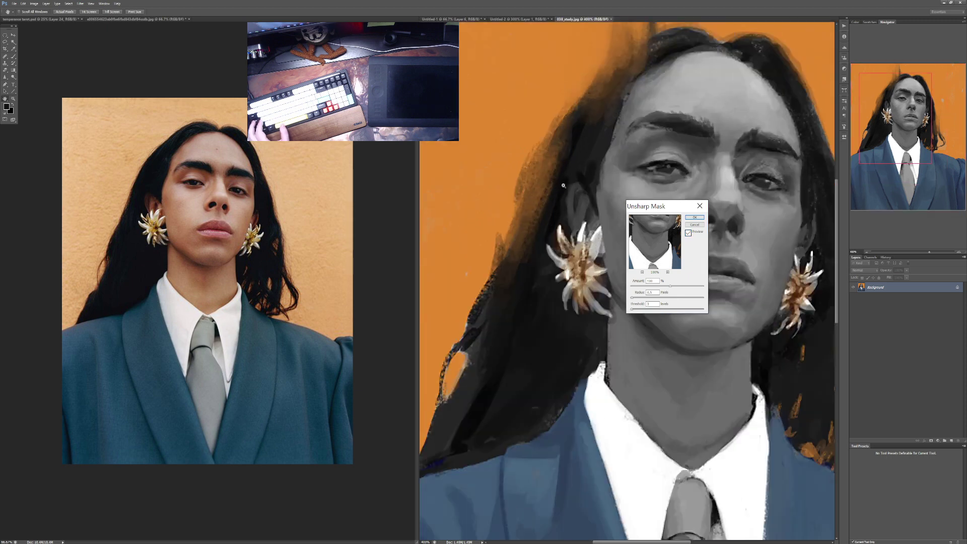
pyautogui.keyDown('ctrl'); pyautogui.click(563, 185); pyautogui.keyUp('ctrl')
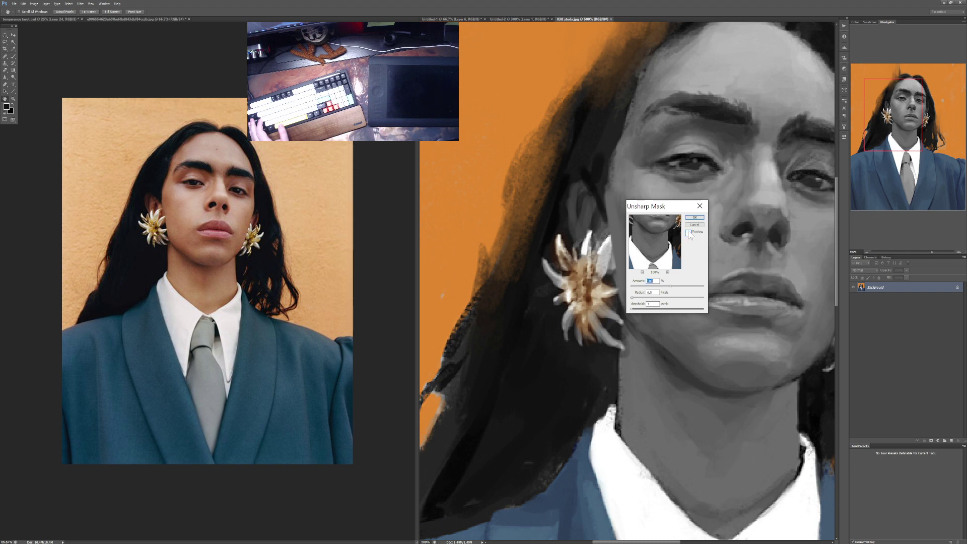
pyautogui.click(688, 233)
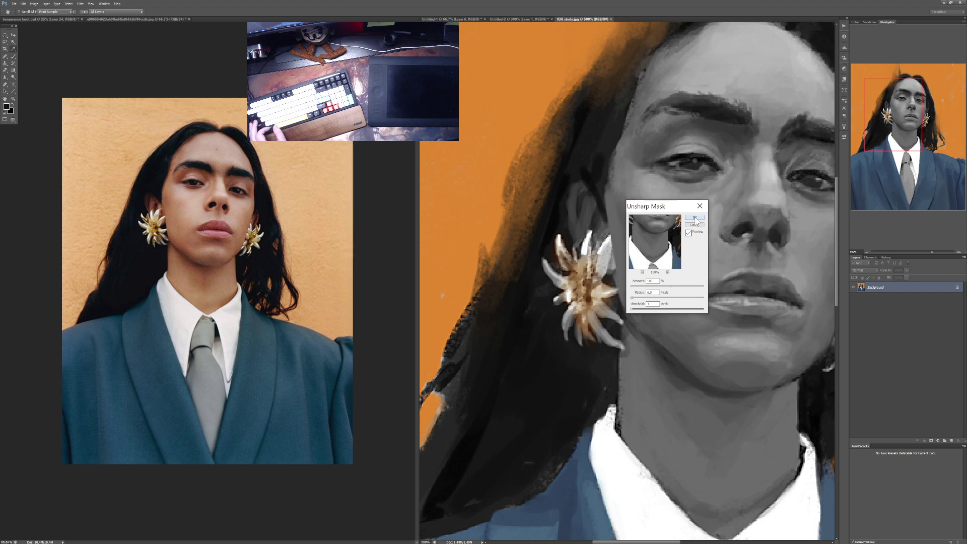
pyautogui.click(695, 218)
# Step: Apply a Levels adjustment to the exported image
pyautogui.scroll(-1, 696, 227)
pyautogui.scroll(-1, 694, 229)
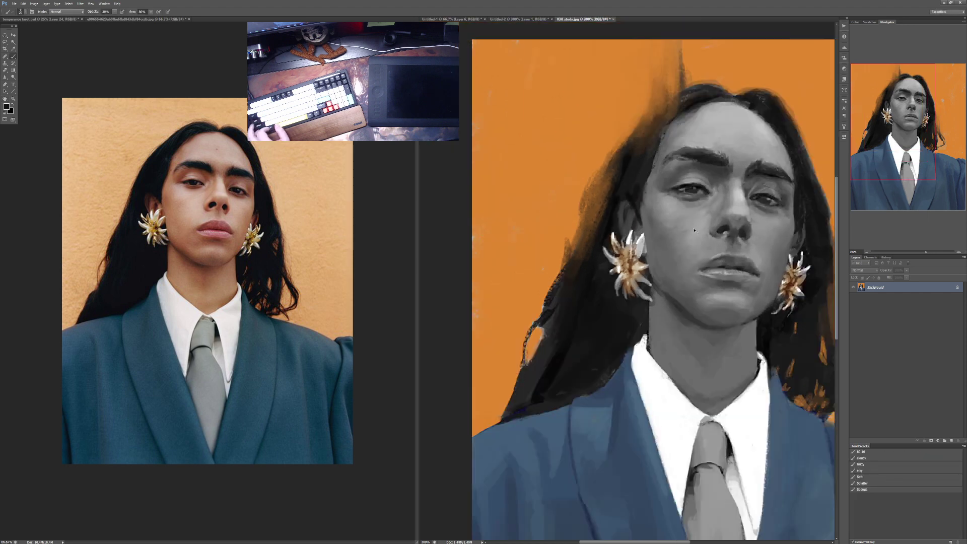
pyautogui.hotkey('ctrl', 'l')
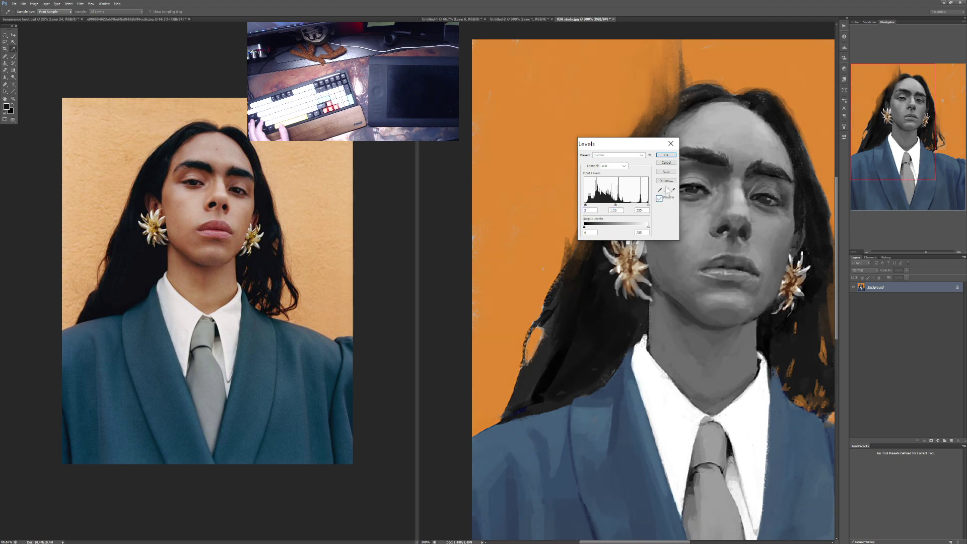
pyautogui.press('Return')
# Step: Save 038_study.jpg with the JPEG options and close it
pyautogui.press('b')
pyautogui.scroll(-1, 660, 260)
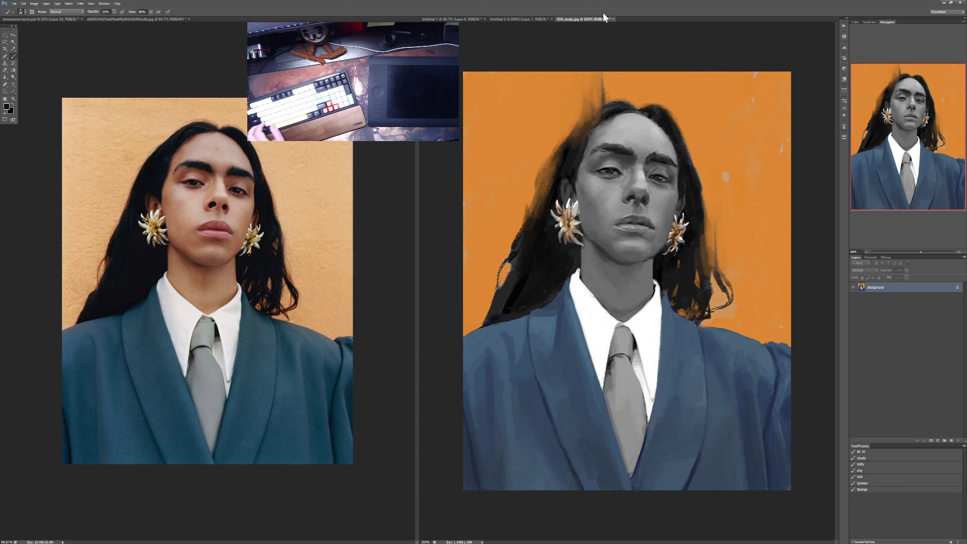
pyautogui.hotkey('ctrl', 's')
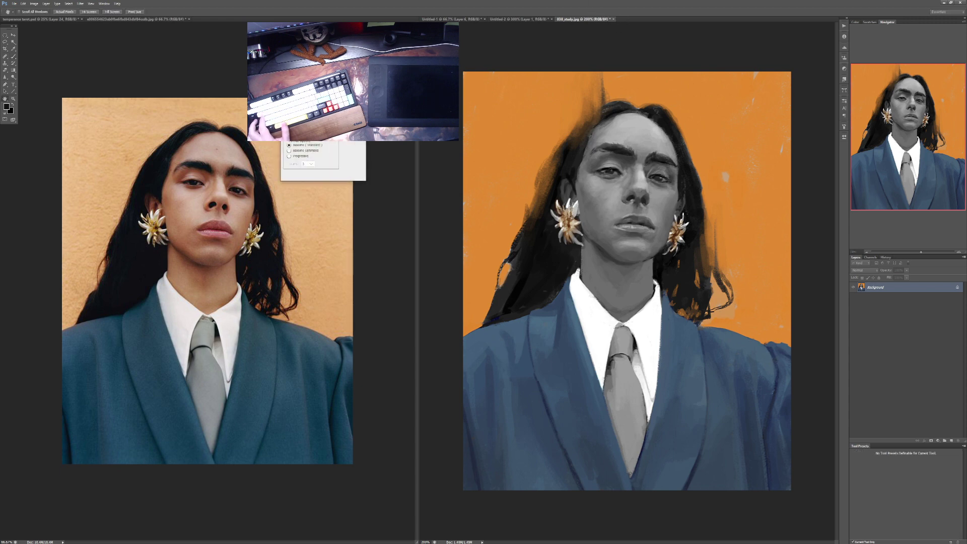
pyautogui.press('Return')
pyautogui.hotkey('ctrl', 'w')
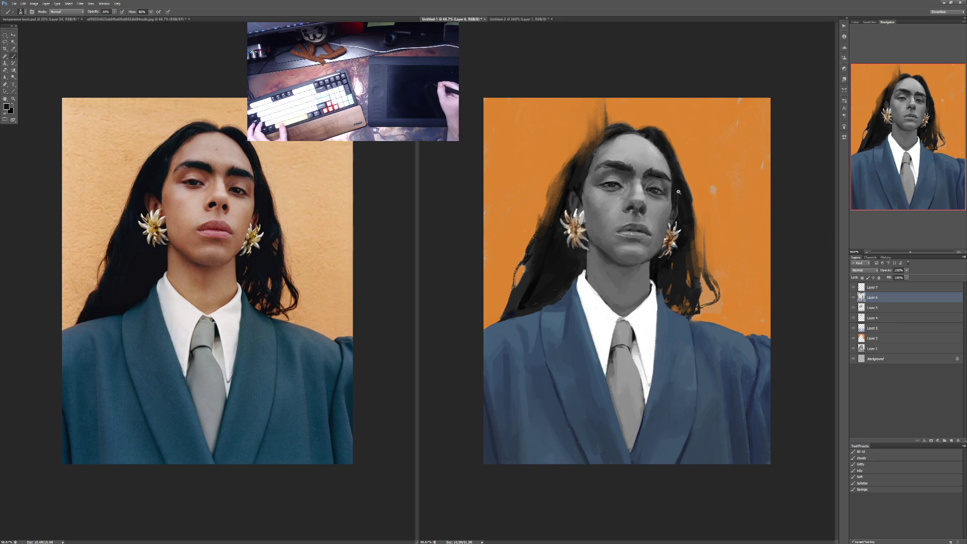
# Step: Select the BB 10 brush preset at about 40 px and 10% opacity
pyautogui.scroll(1, 664, 189)
pyautogui.scroll(1, 655, 187)
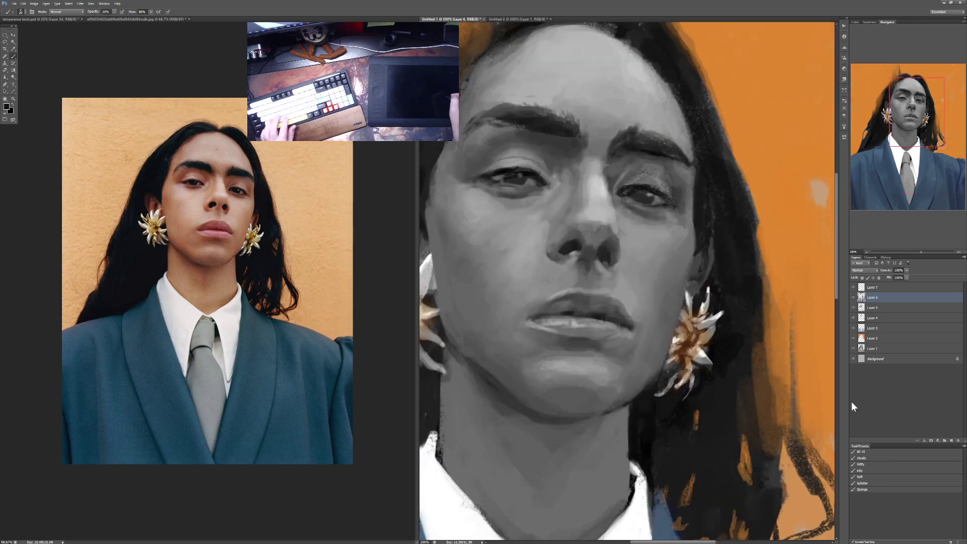
pyautogui.click(862, 452)
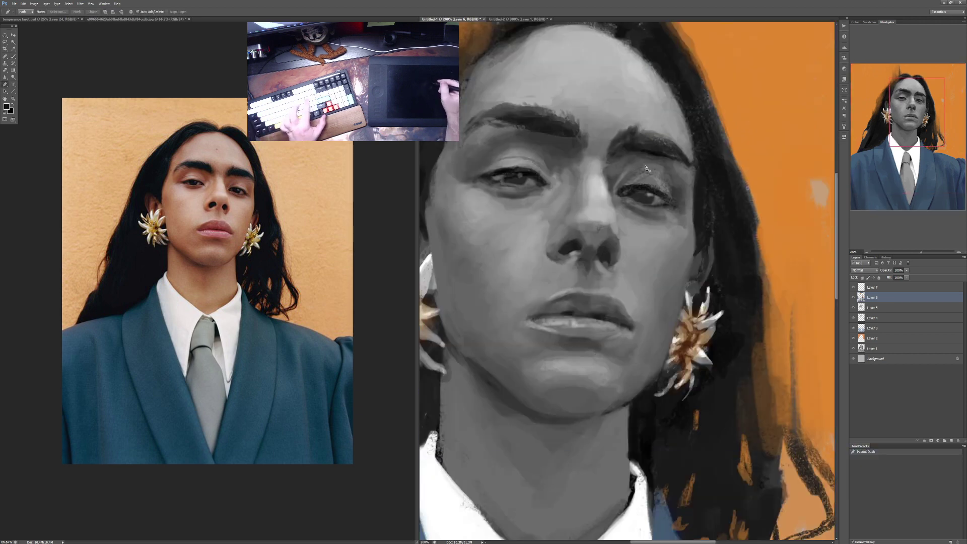
pyautogui.press('[')
pyautogui.press('[')
pyautogui.press('[')
pyautogui.press('[')
pyautogui.press('[')
pyautogui.press('[')
pyautogui.press('[')
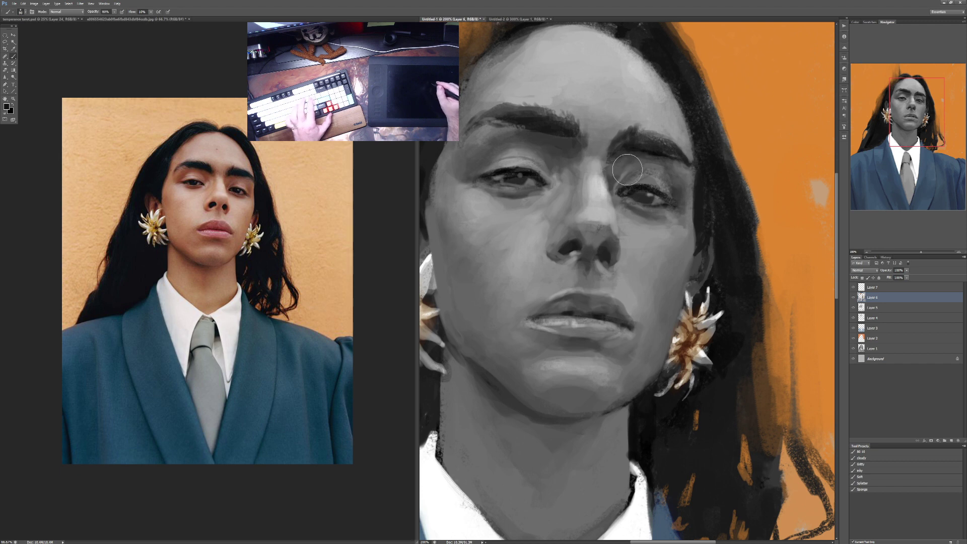
pyautogui.press('3')
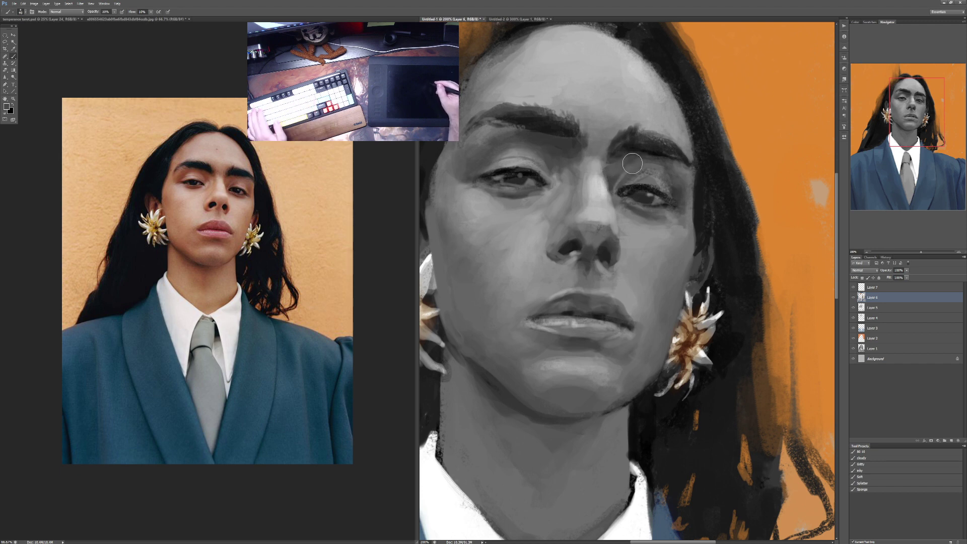
pyautogui.scroll(-1, 649, 160)
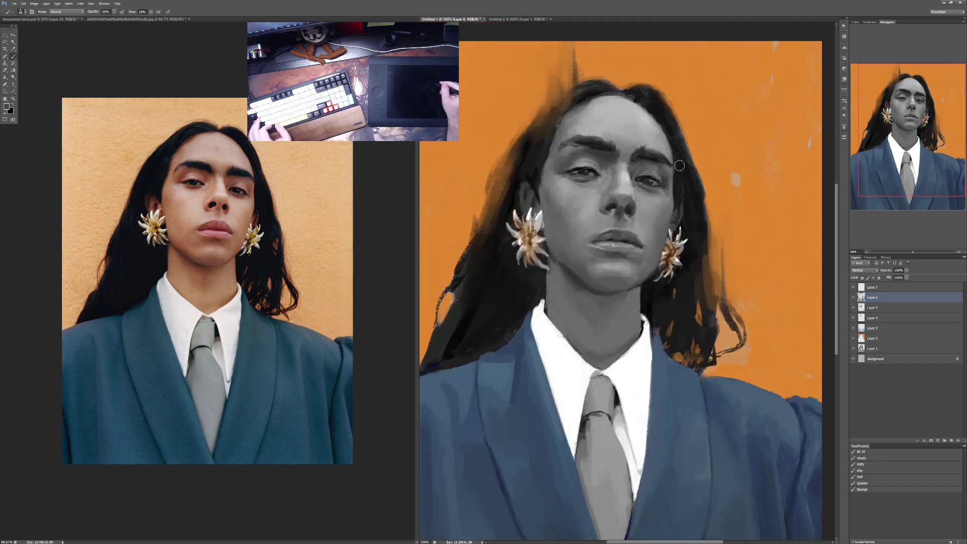
pyautogui.press('1')
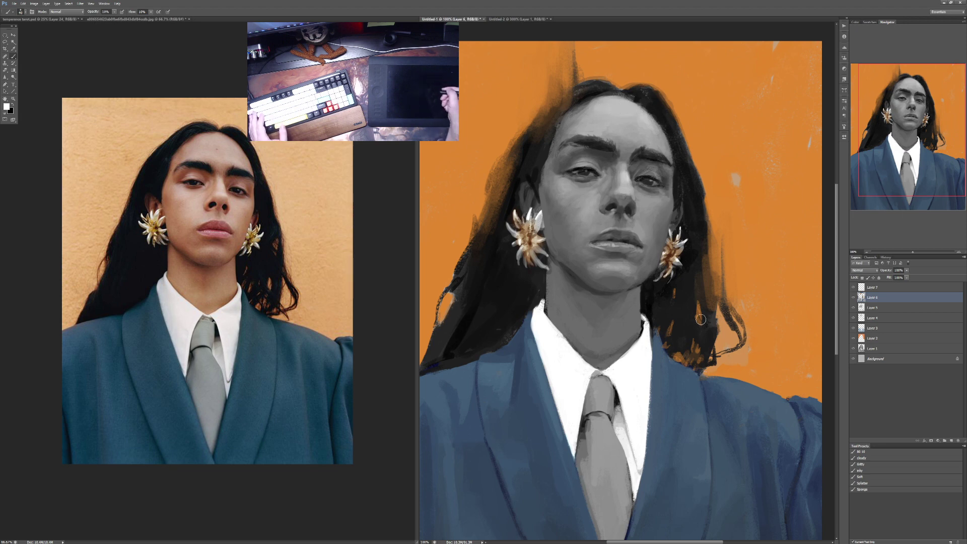
# Step: Sample the orange background and paint it at 90% over the right hair edge
pyautogui.moveTo(810, 420); pyautogui.dragTo(733, 334)
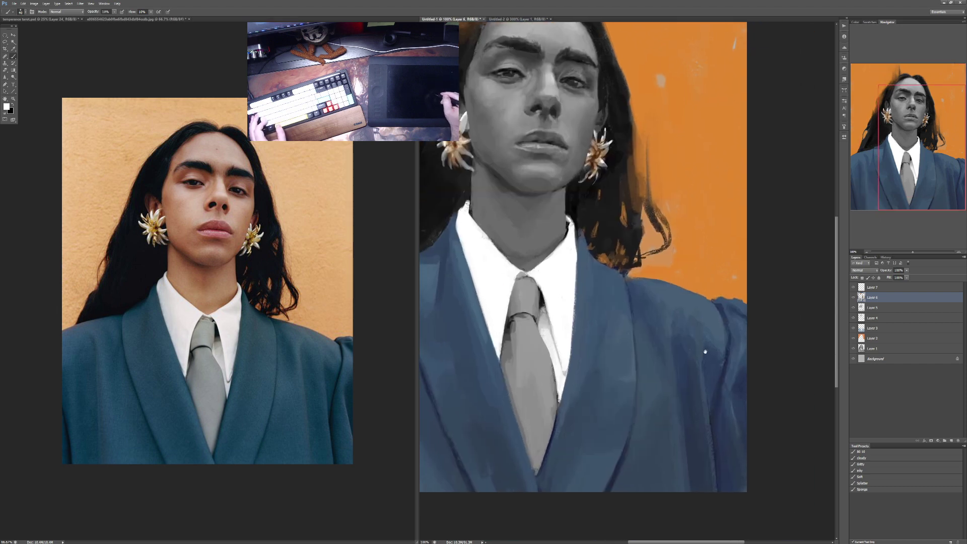
pyautogui.keyDown('alt'); pyautogui.click(742, 300); pyautogui.keyUp('alt')
pyautogui.press('9')
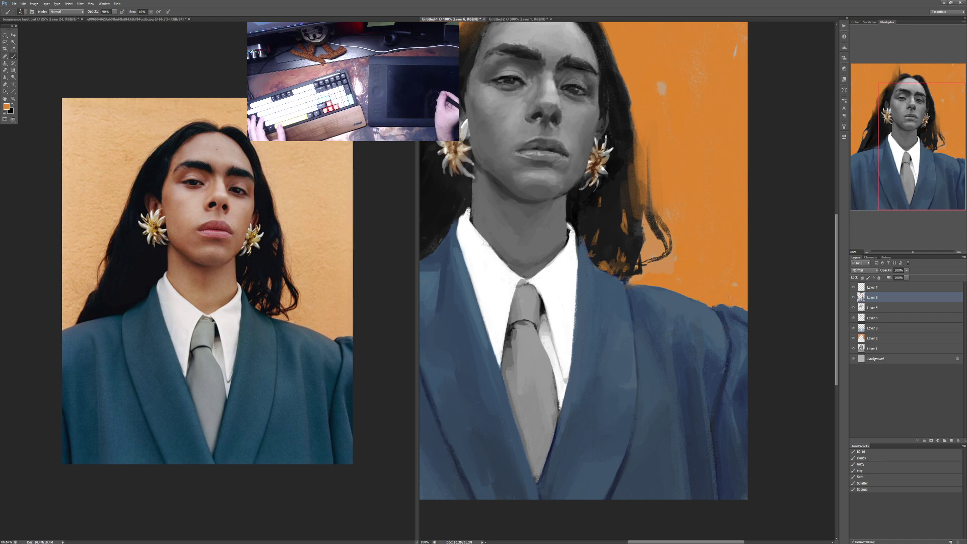
pyautogui.moveTo(690, 292); pyautogui.dragTo(733, 305)
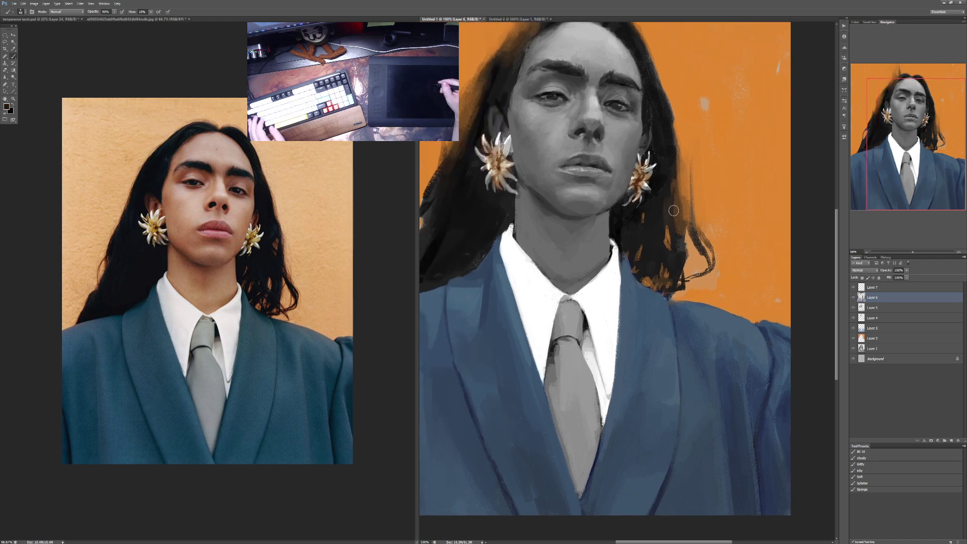
pyautogui.moveTo(673, 211)
pyautogui.mouseDown()
pyautogui.moveTo(674, 246)
pyautogui.moveTo(720, 277)
pyautogui.mouseUp()
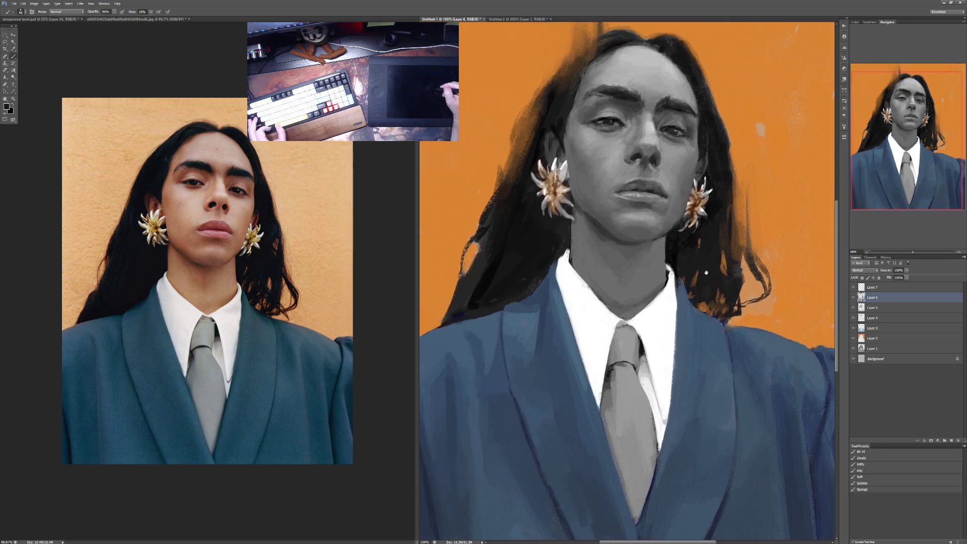
pyautogui.hotkey('ctrl', '-')
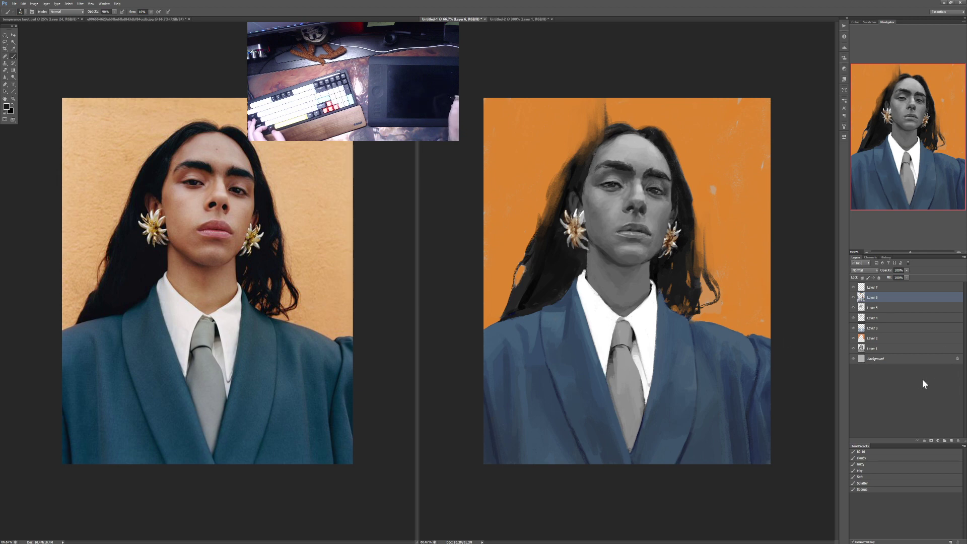
# Step: With the Sponge preset at size 90, sample the suit blue and dab it in at 20–70% opacity
pyautogui.click(879, 488)
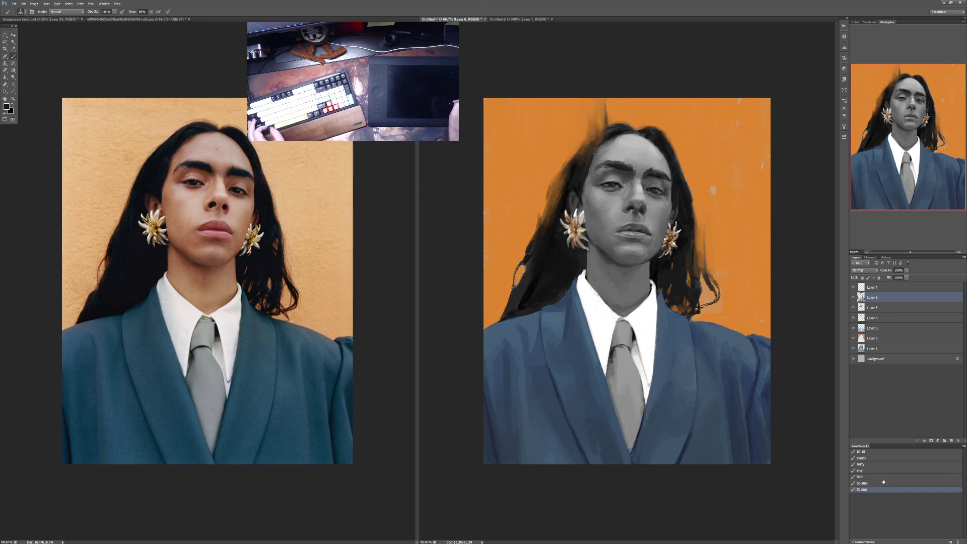
pyautogui.keyDown('alt'); pyautogui.click(556, 370); pyautogui.keyUp('alt')
pyautogui.press('[')
pyautogui.press('[')
pyautogui.press('[')
pyautogui.press('[')
pyautogui.press('[')
pyautogui.press('[')
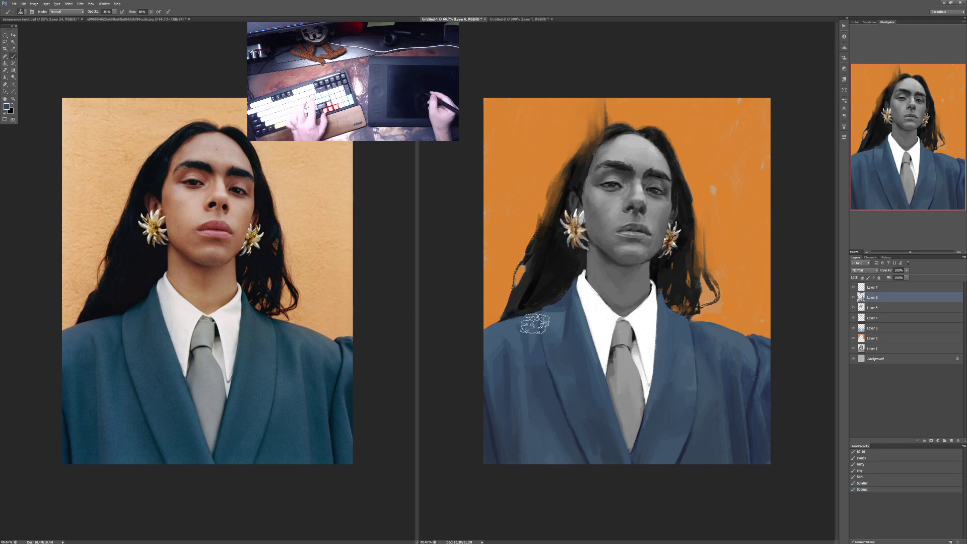
pyautogui.press('2')
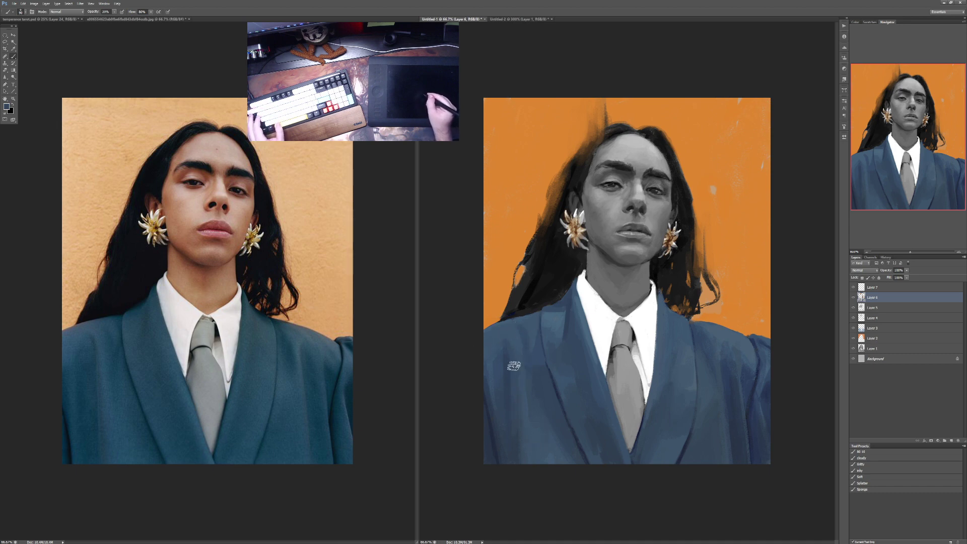
pyautogui.press('3')
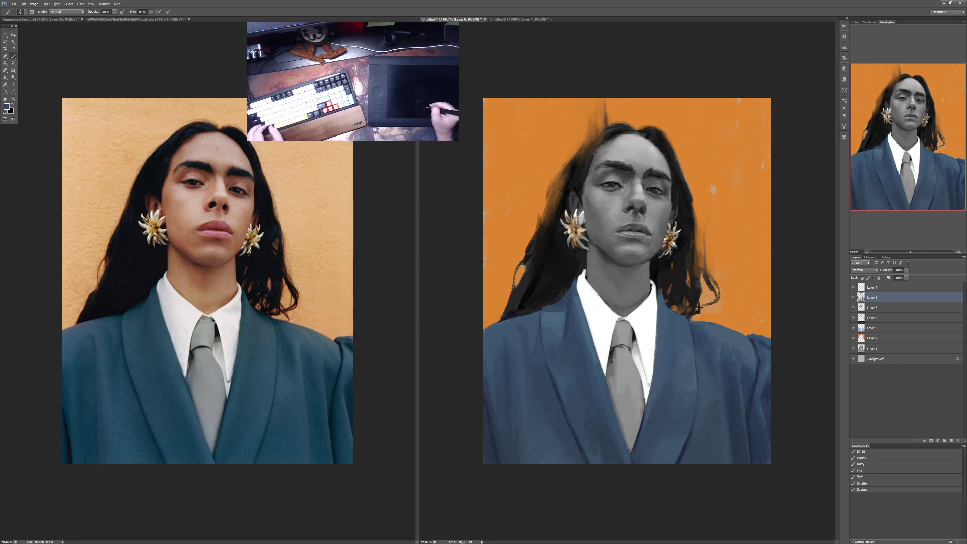
pyautogui.press('7')
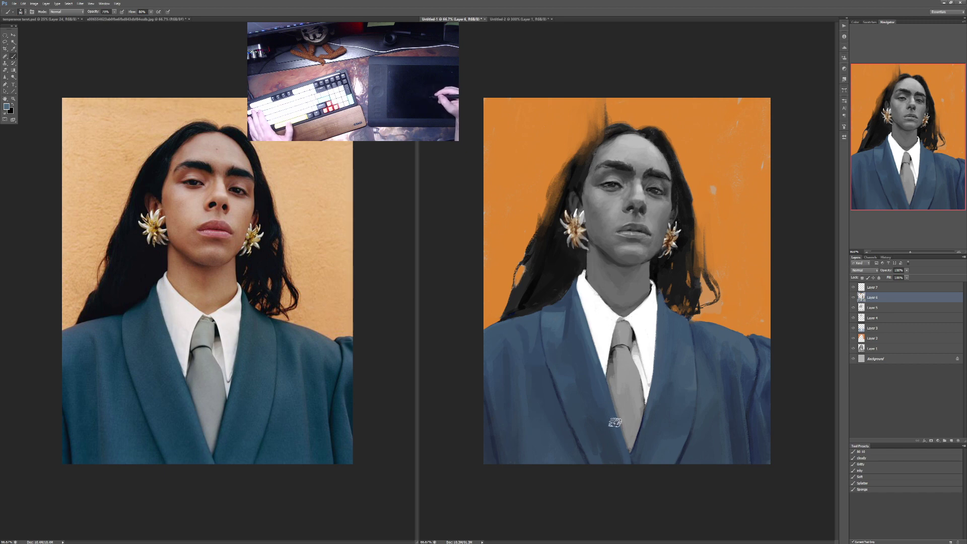
pyautogui.press('5')
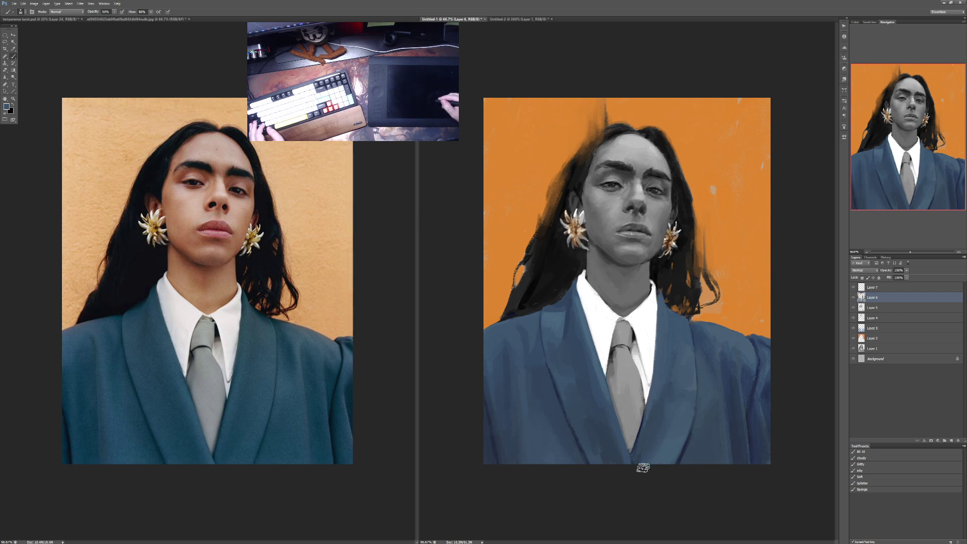
pyautogui.press('6')
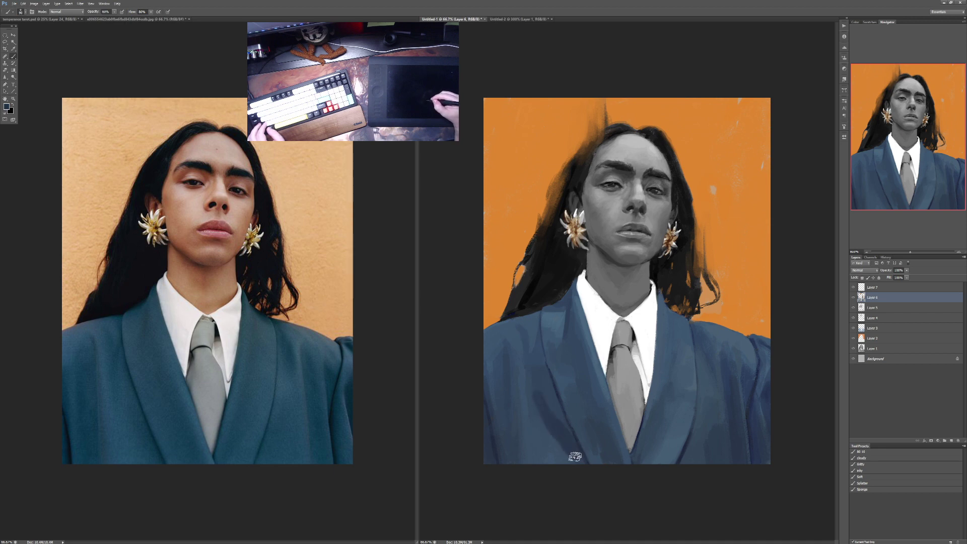
pyautogui.press('3')
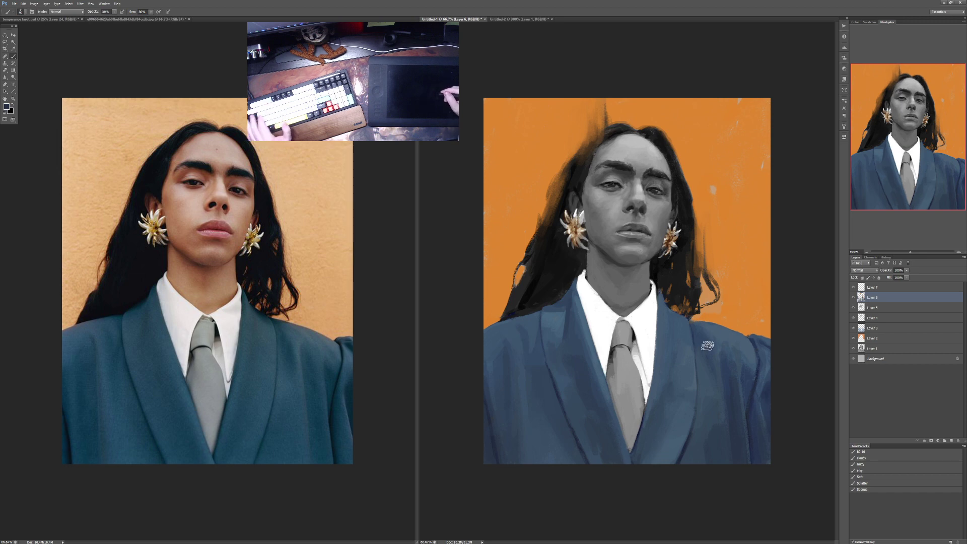
# Step: Dab lighter sponge paint on the suit shoulder, then the lower-left front at 40% opacity
pyautogui.moveTo(710, 348); pyautogui.dragTo(703, 340)
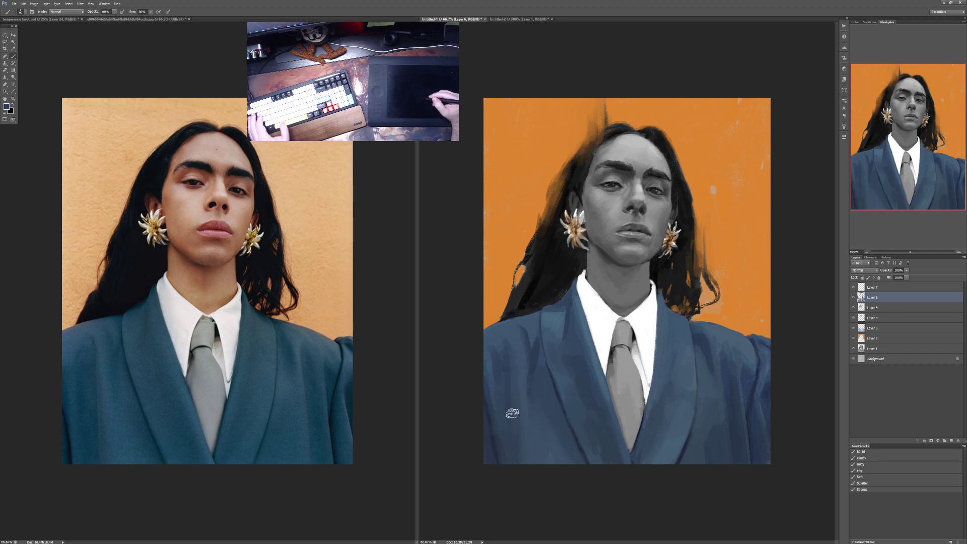
pyautogui.press('3')
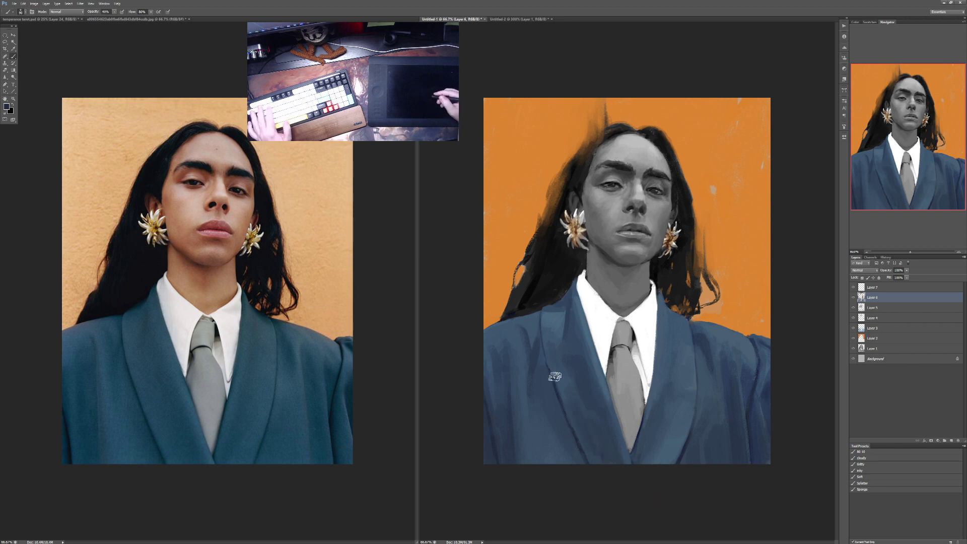
pyautogui.press('4')
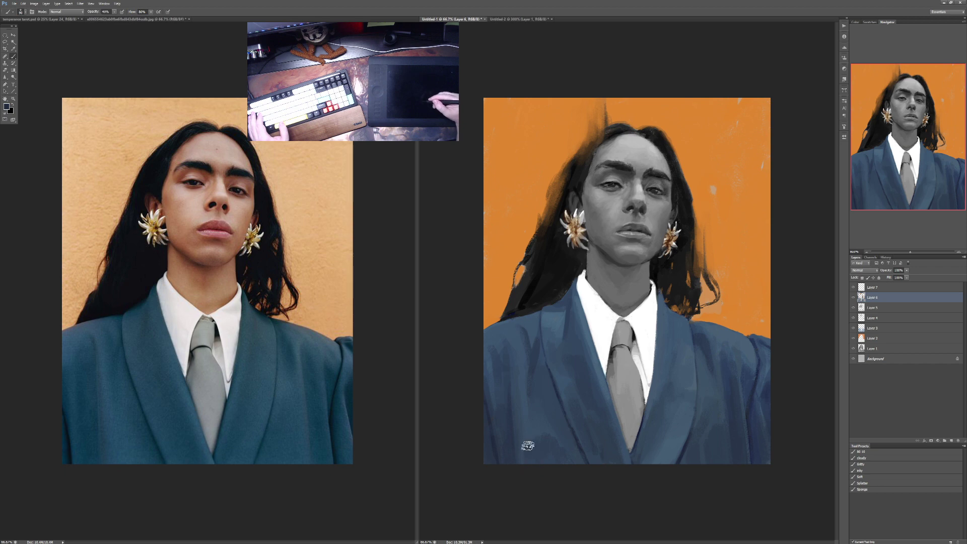
pyautogui.moveTo(565, 457); pyautogui.dragTo(527, 439)
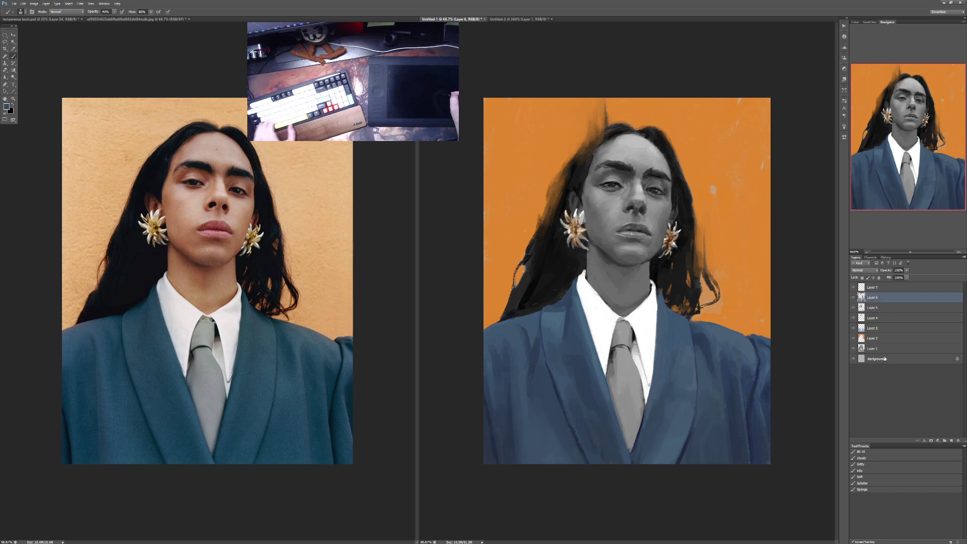
# Step: With the Bl 10 preset at size 50 and 30% opacity, sample nose skin and soften under the nostril
pyautogui.click(861, 452)
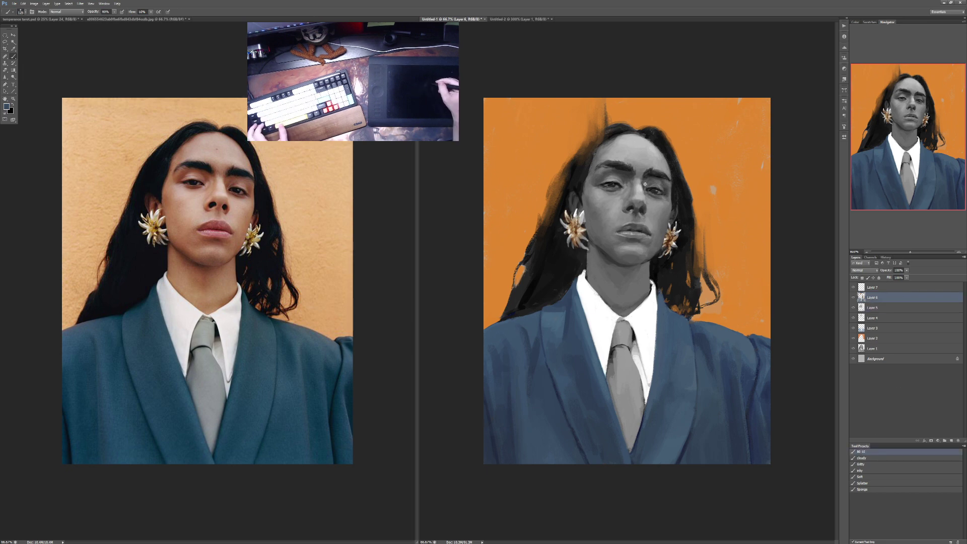
pyautogui.scroll(2, 645, 184)
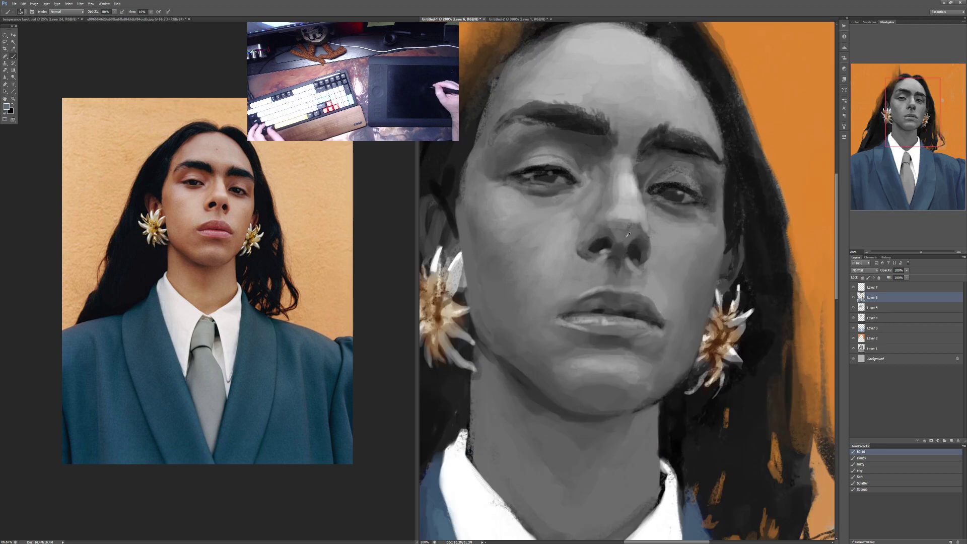
pyautogui.press('[')
pyautogui.press('[')
pyautogui.press('[')
pyautogui.press('[')
pyautogui.press('[')
pyautogui.press('[')
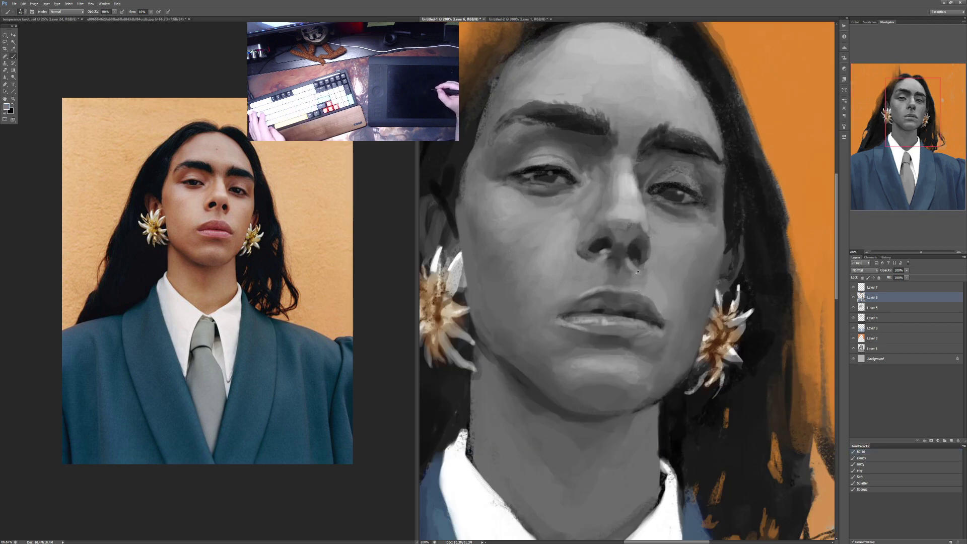
pyautogui.press('5')
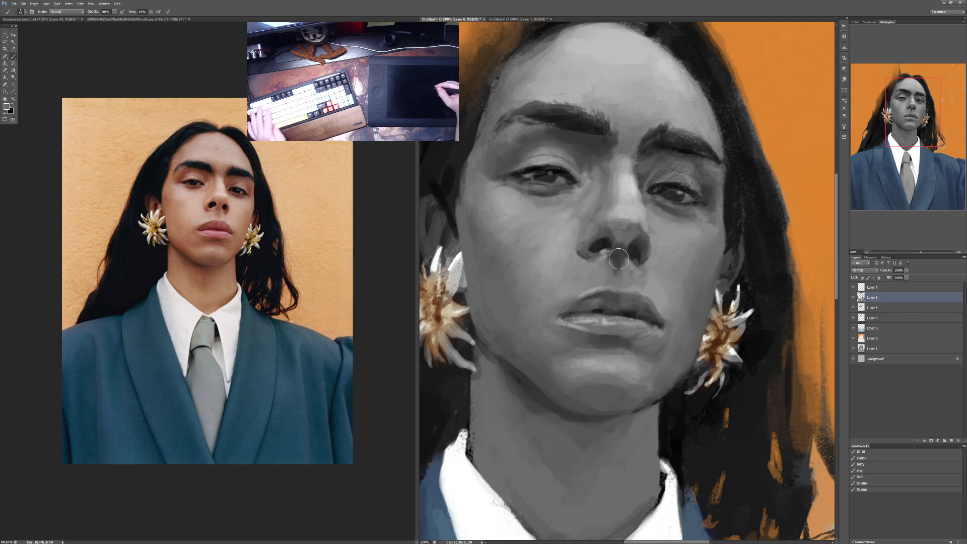
pyautogui.press('4')
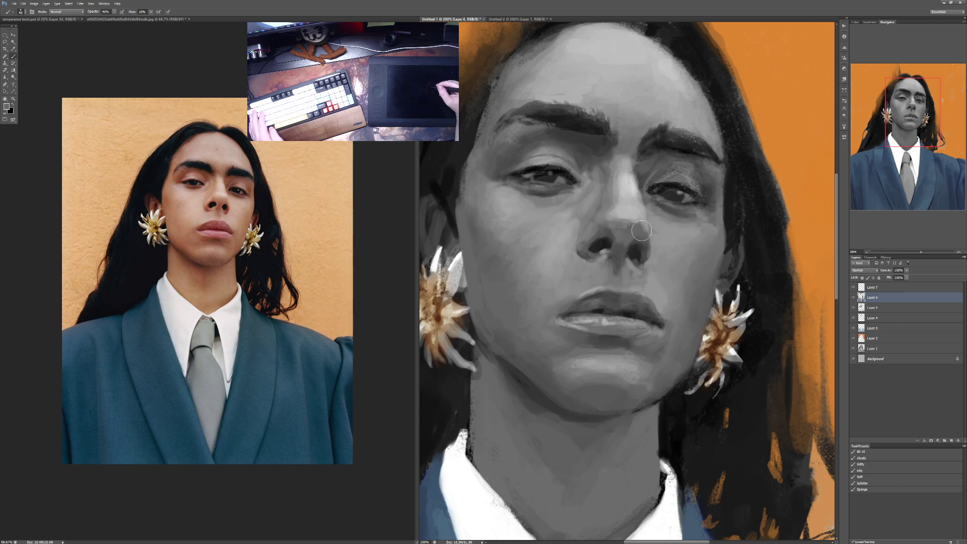
pyautogui.press('2')
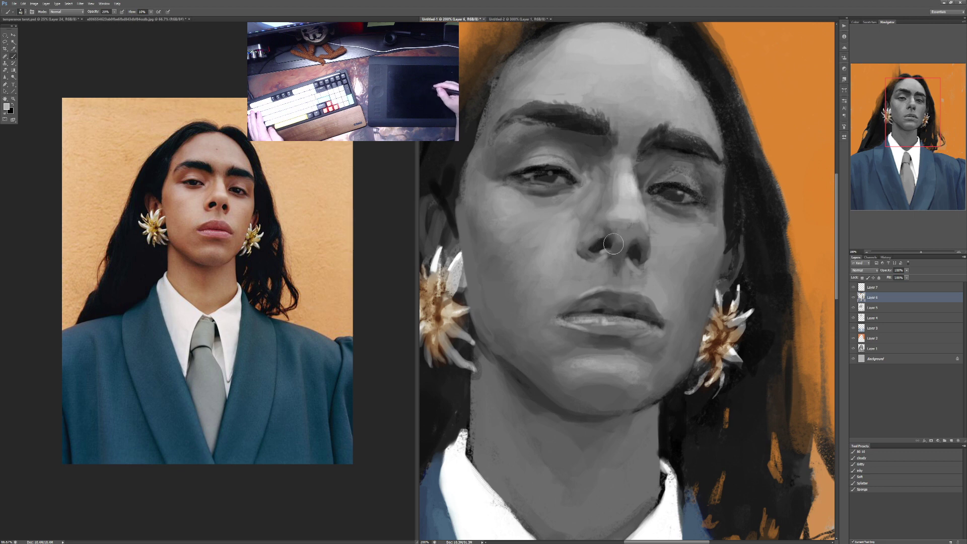
pyautogui.keyDown('alt'); pyautogui.click(611, 233); pyautogui.keyUp('alt')
pyautogui.press('3')
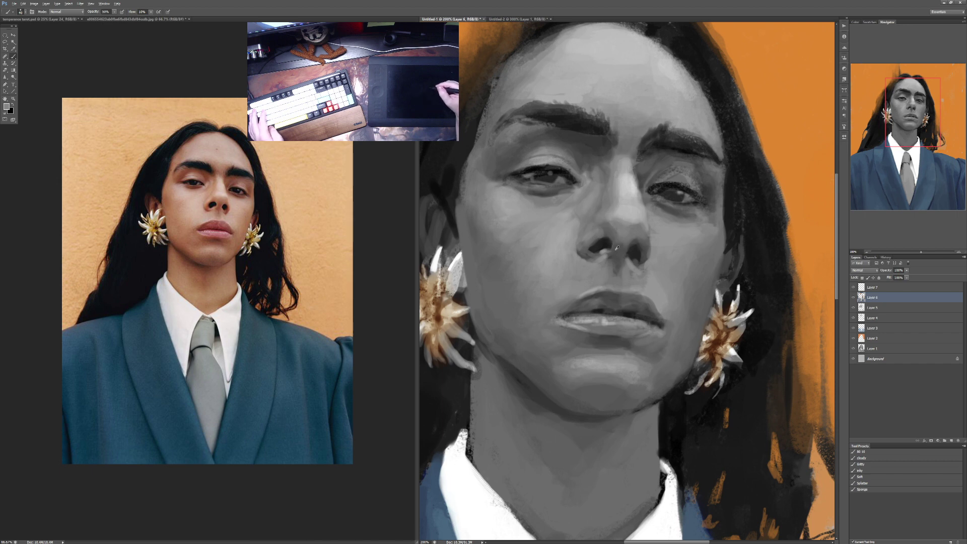
pyautogui.moveTo(610, 257); pyautogui.dragTo(608, 253)
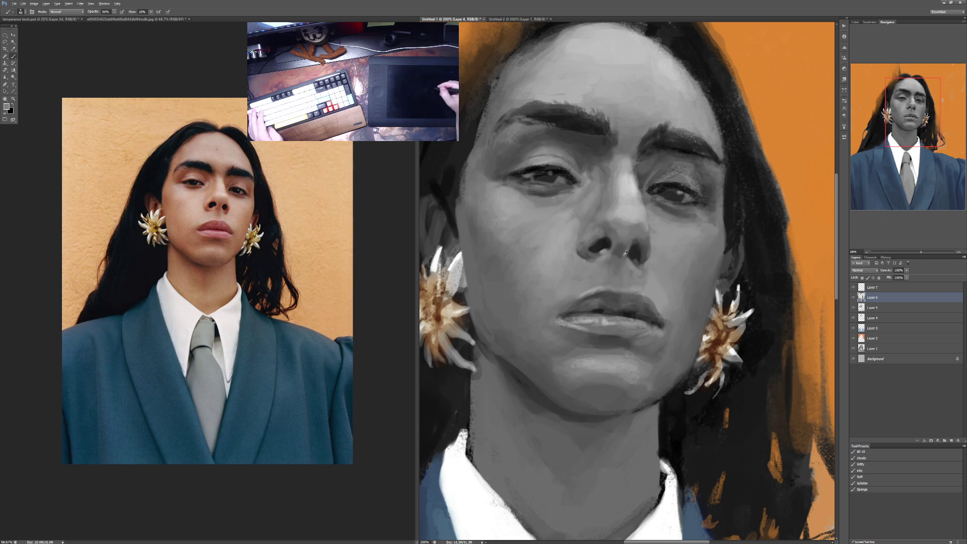
# Step: Sample darker and lighter tones around the nose and keep painting at 20% opacity
pyautogui.keyDown('alt'); pyautogui.click(623, 246); pyautogui.keyUp('alt')
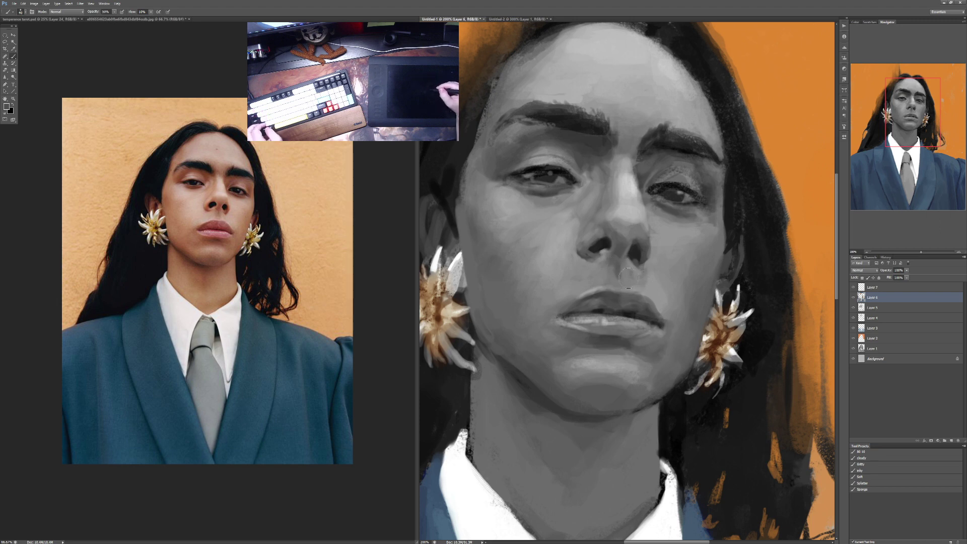
pyautogui.keyDown('alt'); pyautogui.click(605, 271); pyautogui.keyUp('alt')
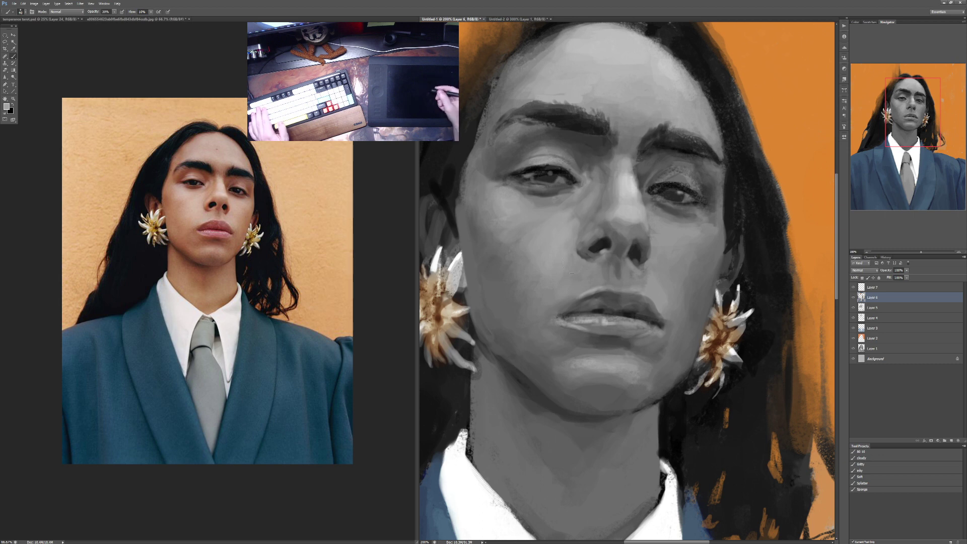
pyautogui.press('2')
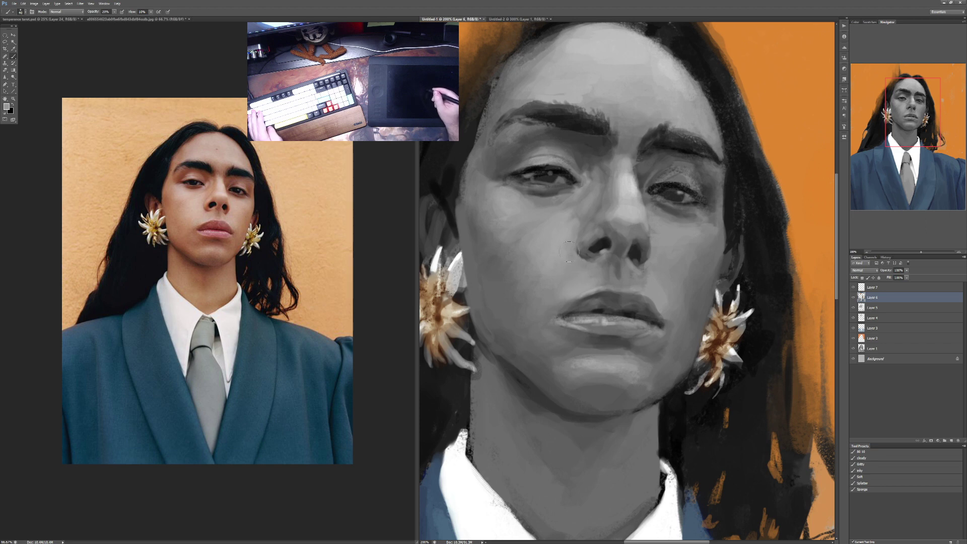
pyautogui.press('x')
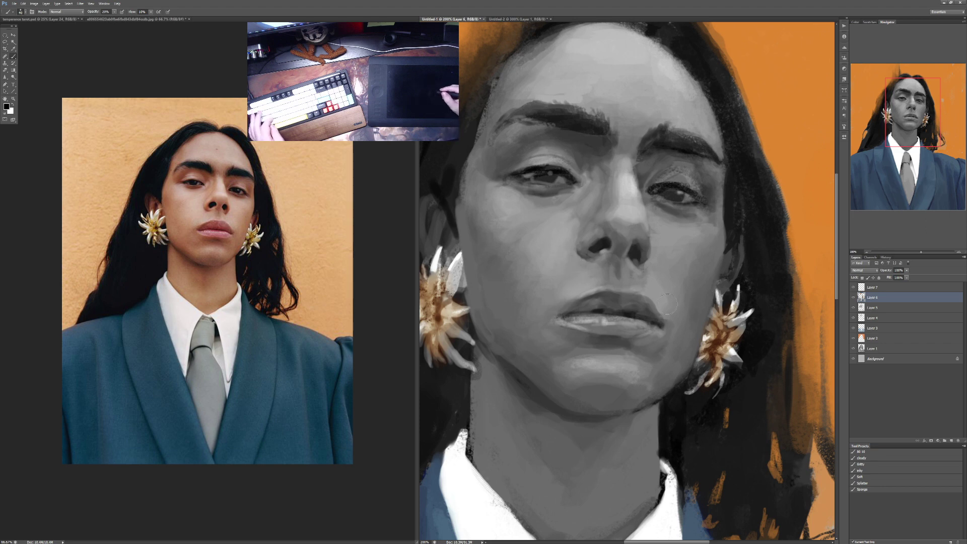
pyautogui.press('x')
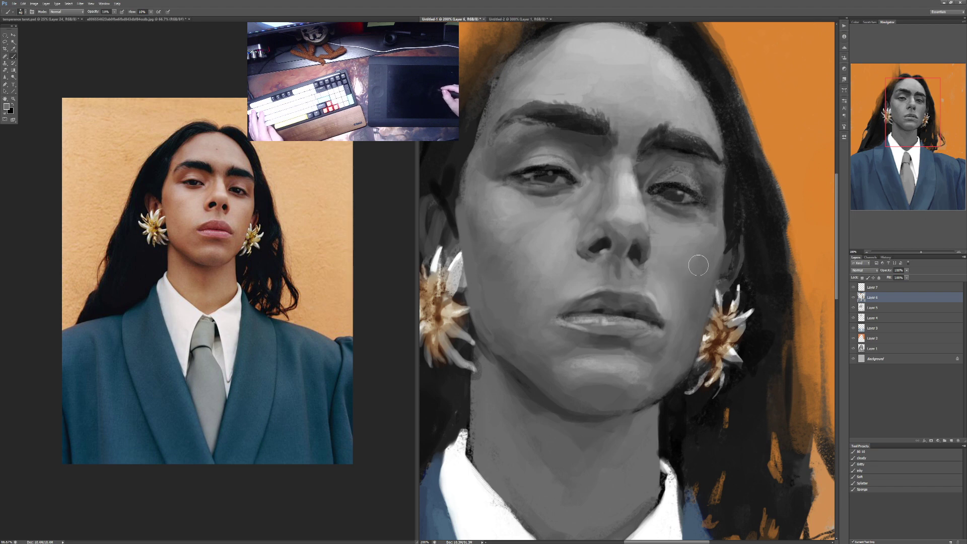
pyautogui.press('2')
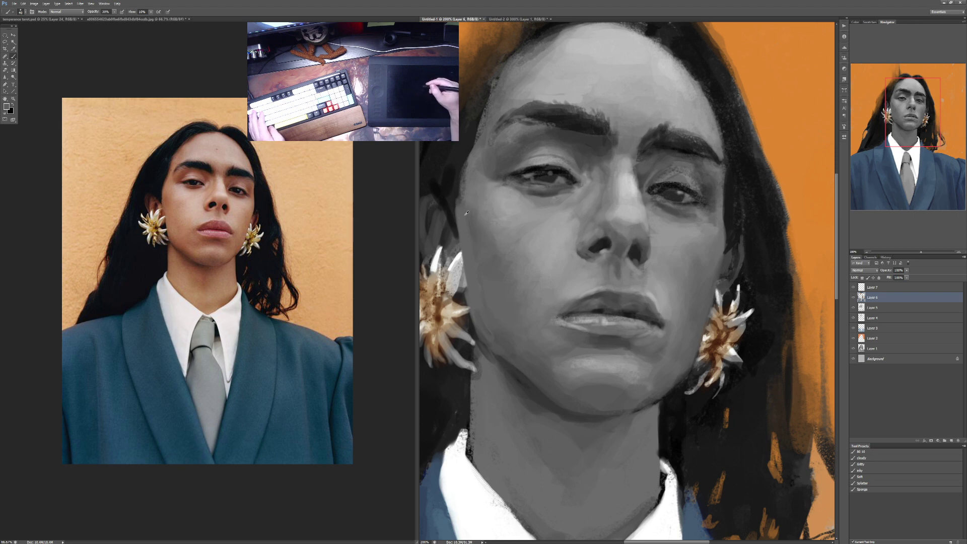
# Step: Paint soft 20% opacity jaw shadows using greys sampled from the jaw, face, brow, chin and lips
pyautogui.press('2')
pyautogui.keyDown('alt'); pyautogui.click(459, 239); pyautogui.keyUp('alt')
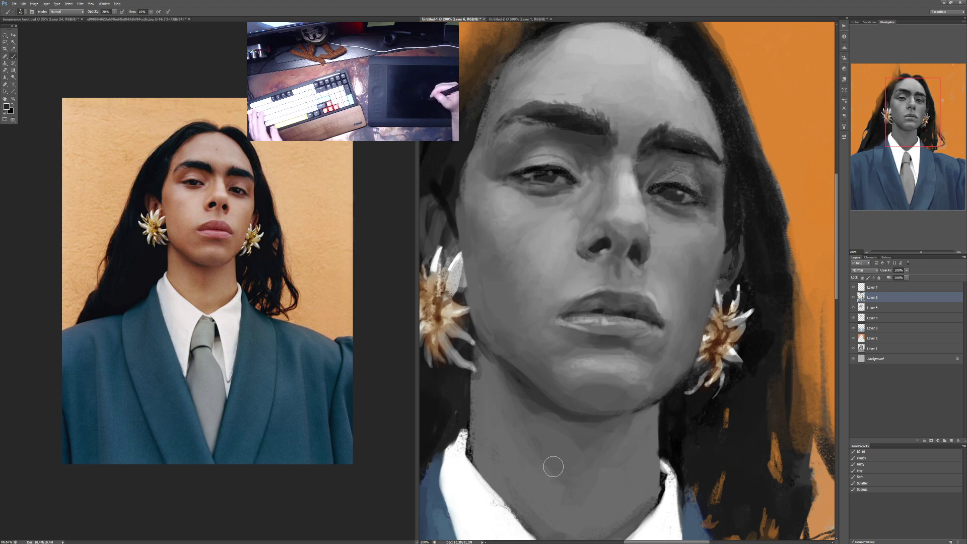
pyautogui.keyDown('alt'); pyautogui.click(477, 192); pyautogui.keyUp('alt')
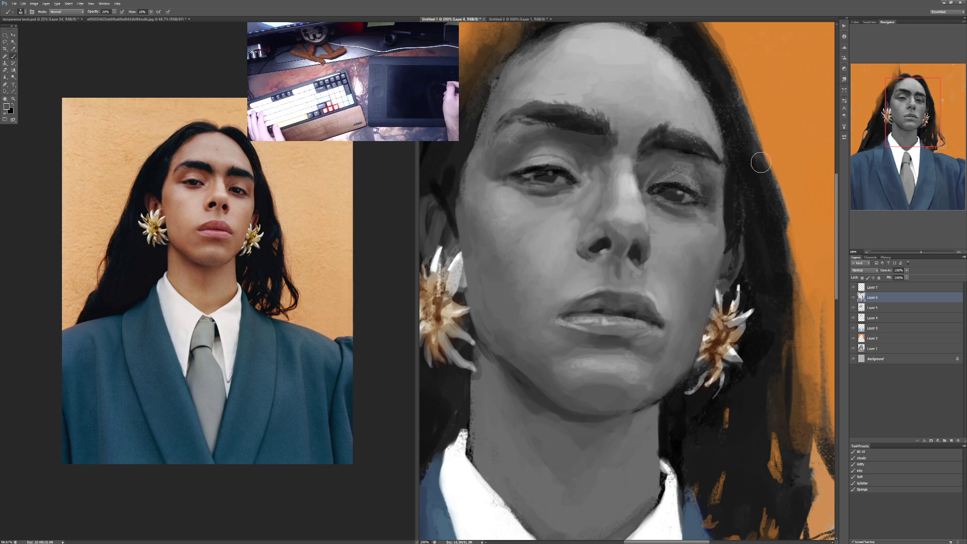
pyautogui.keyDown('alt'); pyautogui.click(715, 165); pyautogui.keyUp('alt')
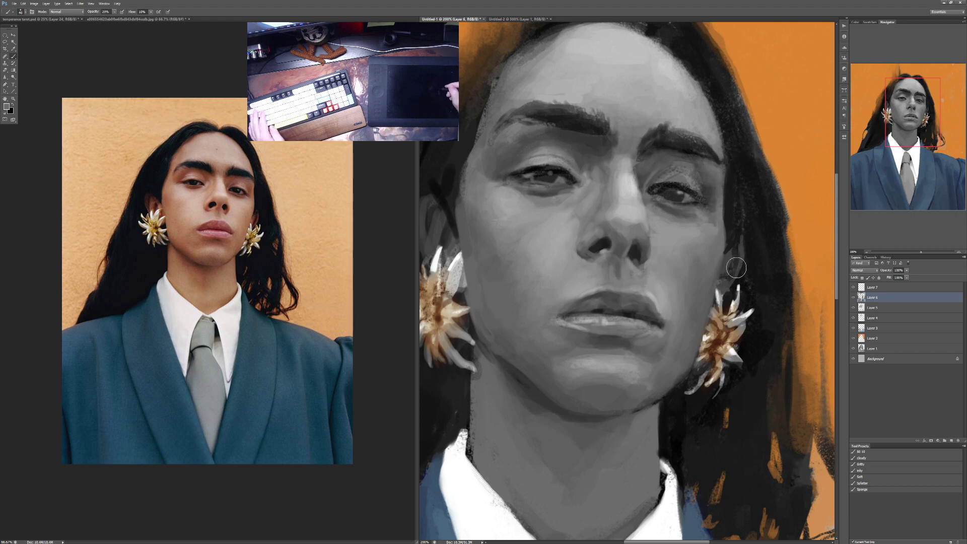
pyautogui.keyDown('alt'); pyautogui.click(575, 378); pyautogui.keyUp('alt')
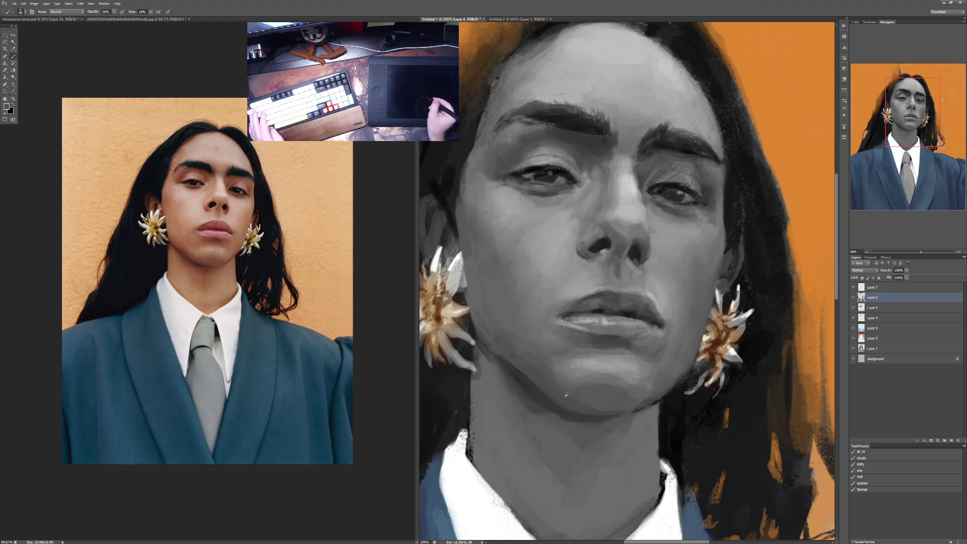
pyautogui.moveTo(598, 406)
pyautogui.mouseDown()
pyautogui.moveTo(634, 393)
pyautogui.moveTo(615, 402)
pyautogui.moveTo(653, 398)
pyautogui.moveTo(598, 405)
pyautogui.mouseUp()
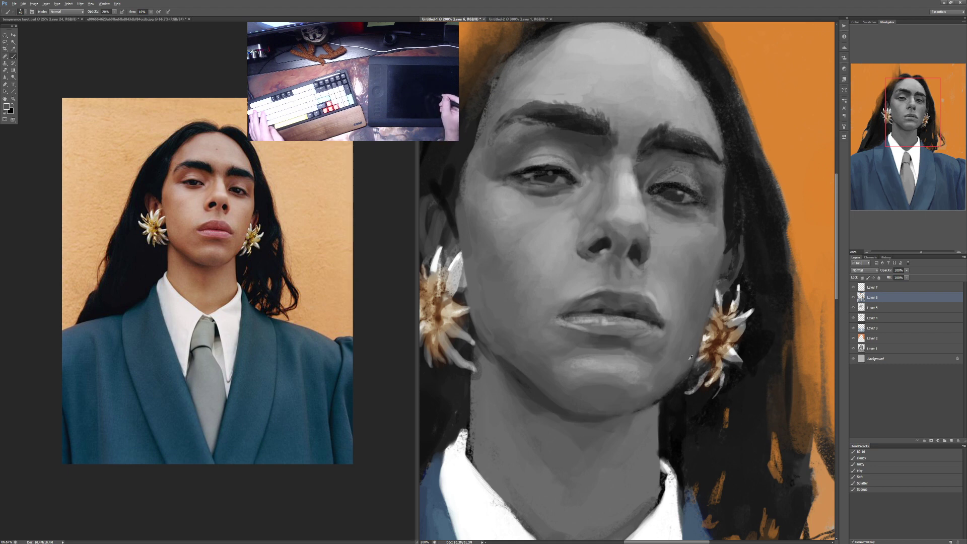
pyautogui.keyDown('alt'); pyautogui.click(645, 365); pyautogui.keyUp('alt')
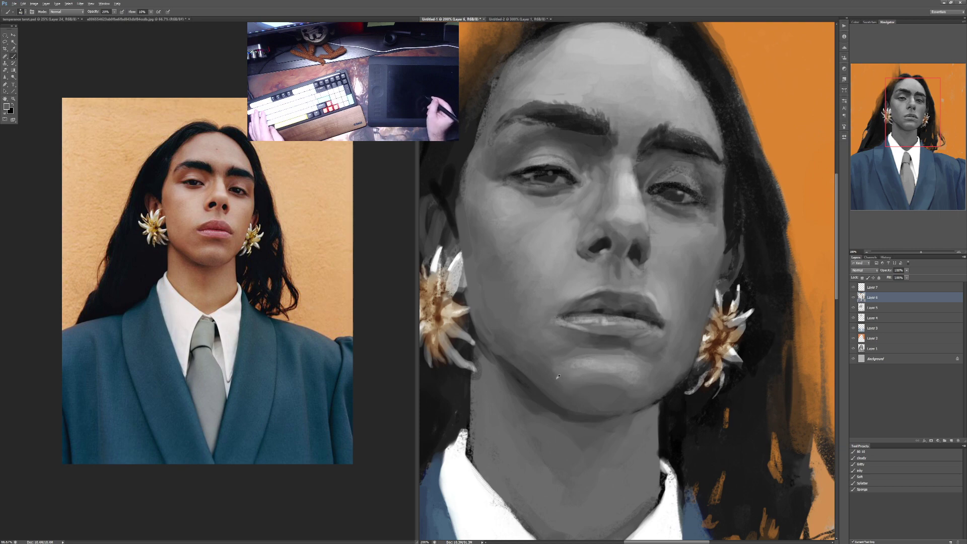
# Step: Reset brush opacity to 20% and zoom out to 66.7% to see the whole painting
pyautogui.hotkey('ctrl', 'alt', 'shift', 's')
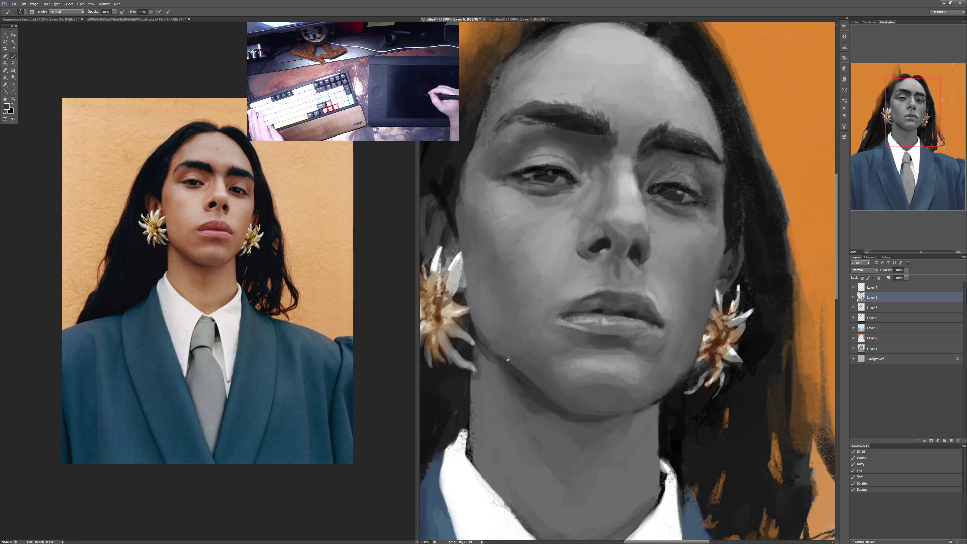
pyautogui.press('2')
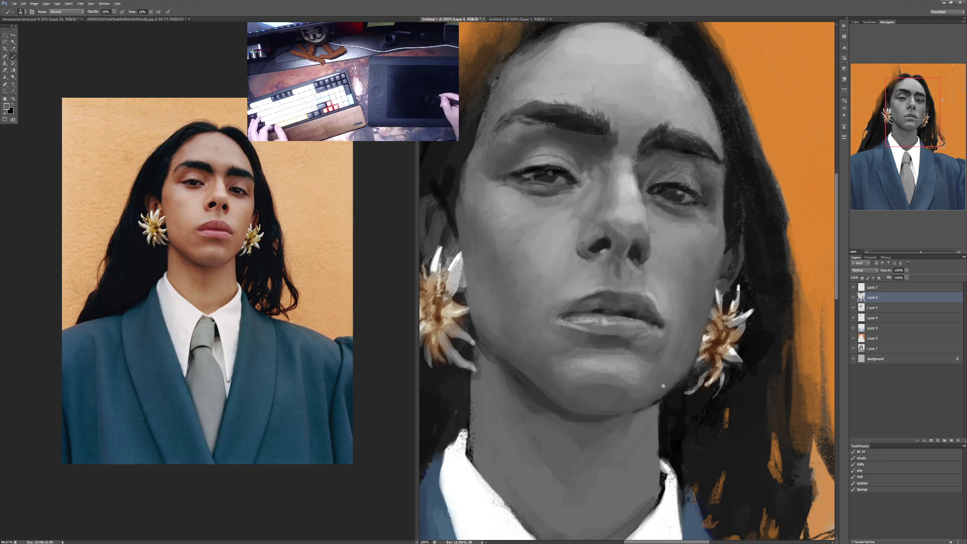
pyautogui.scroll(-1, 675, 398)
pyautogui.scroll(-1, 722, 432)
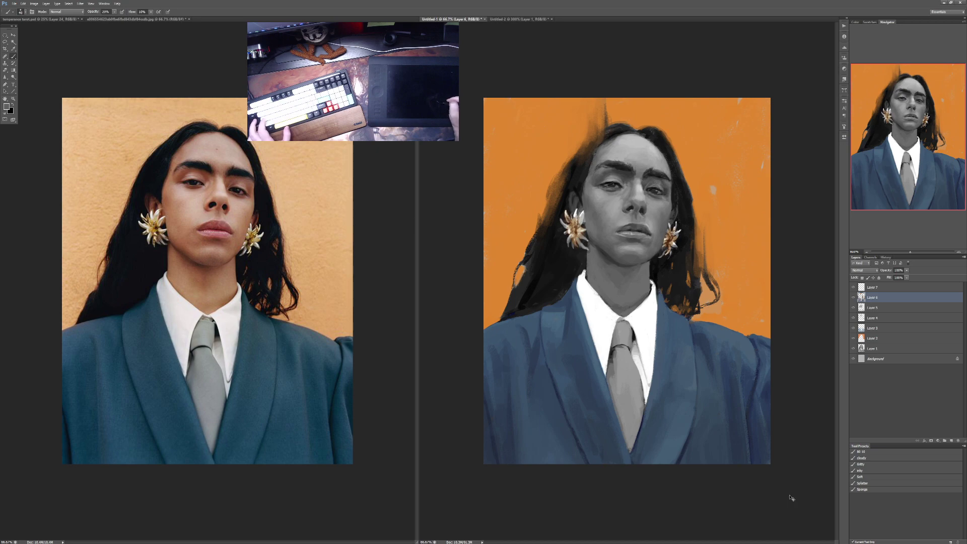
# Step: Save the layered painting as '038 study' from the 037 study name, then open Save for Web
pyautogui.hotkey('ctrl', 's')
pyautogui.click(927, 418)
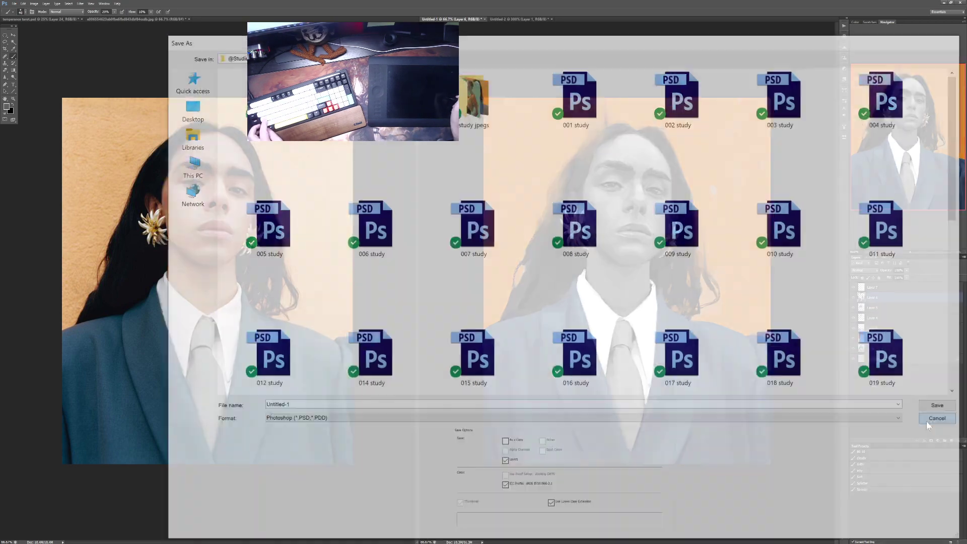
pyautogui.hotkey('ctrl', 's')
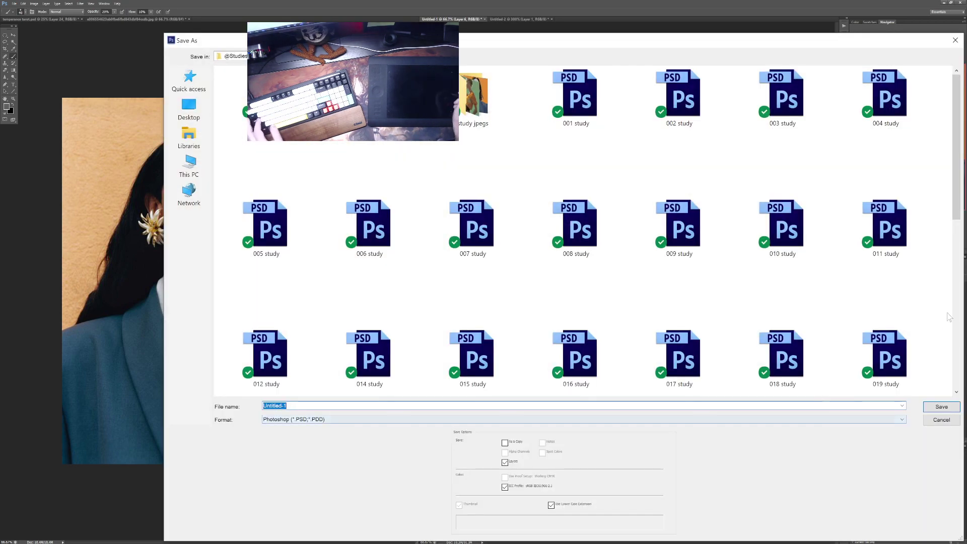
pyautogui.scroll(-5, 959, 341)
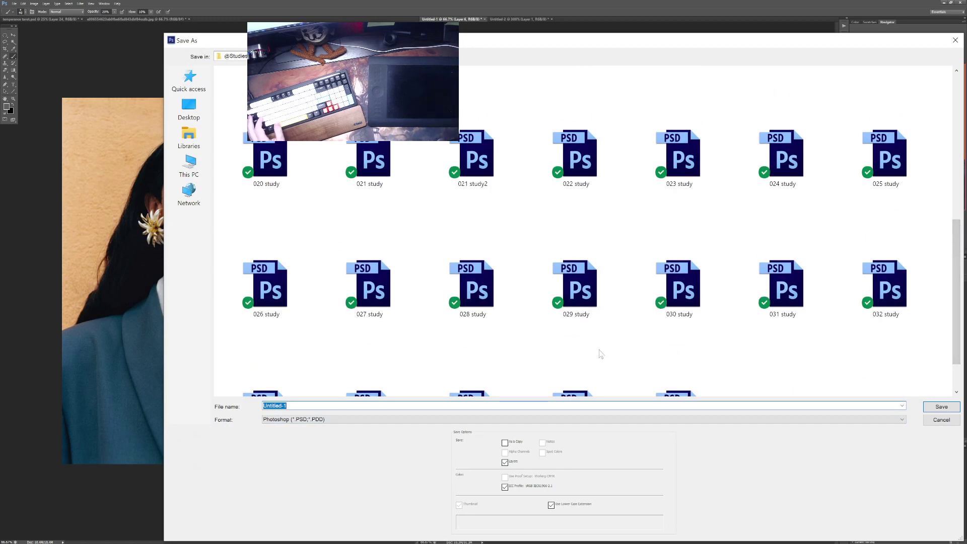
pyautogui.click(679, 365)
pyautogui.click(273, 406)
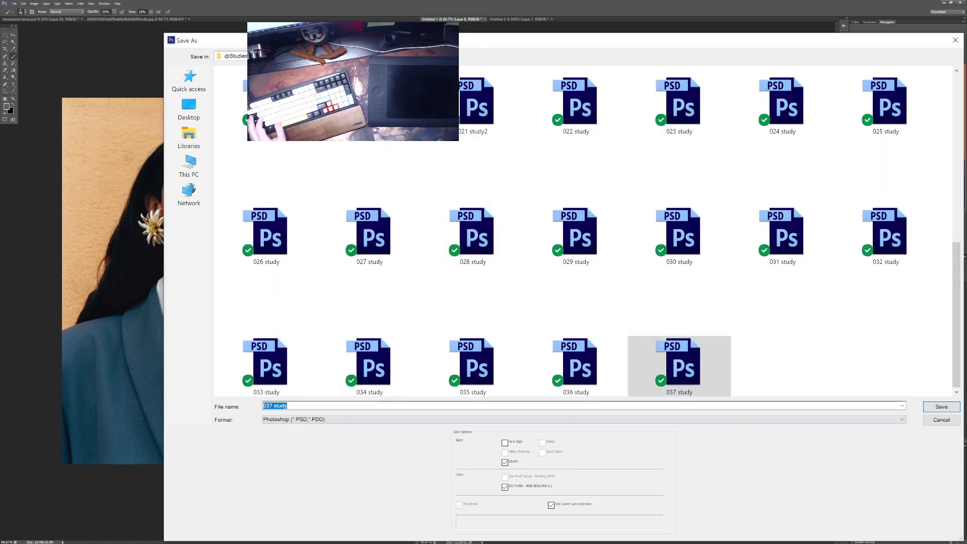
pyautogui.press('BackSpace')
pyautogui.write('8')
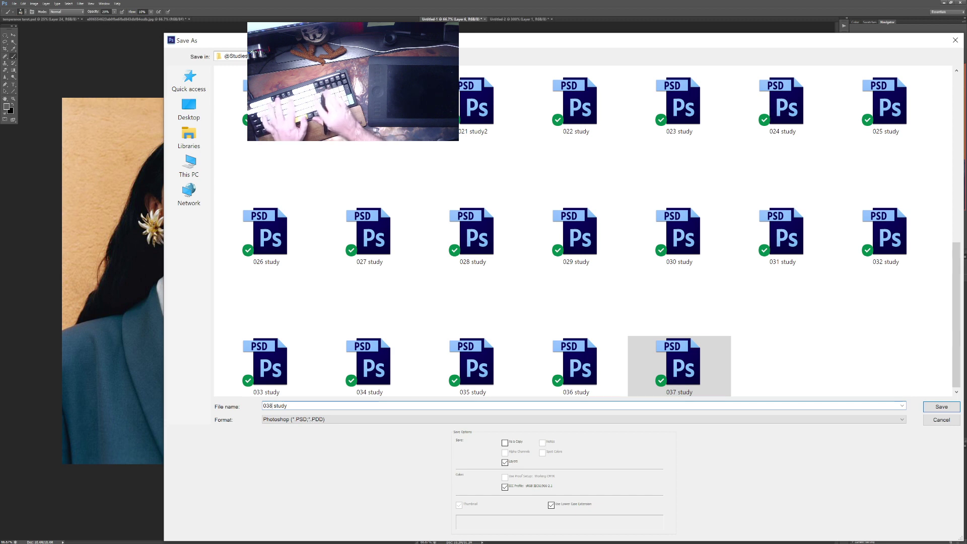
pyautogui.press('Return')
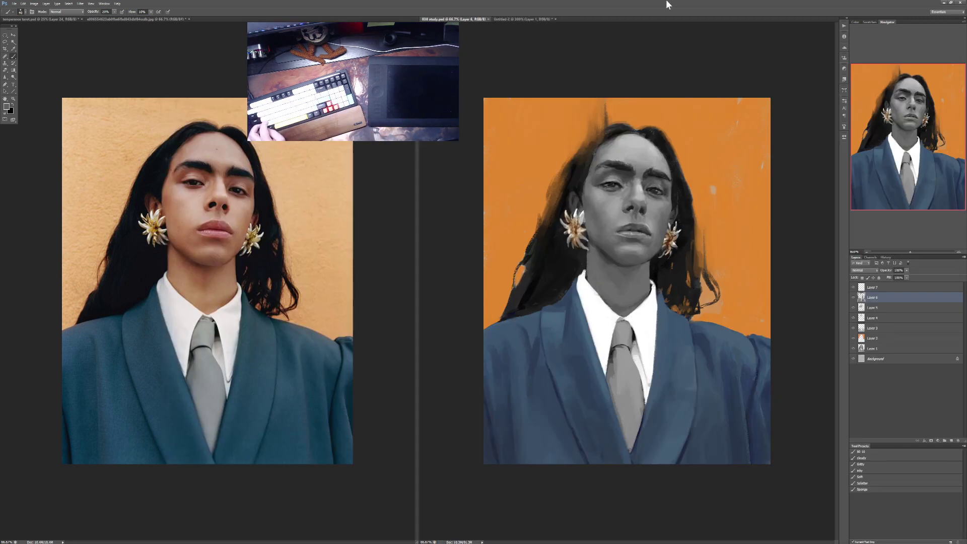
pyautogui.hotkey('ctrl', 'alt', 'shift', 's')
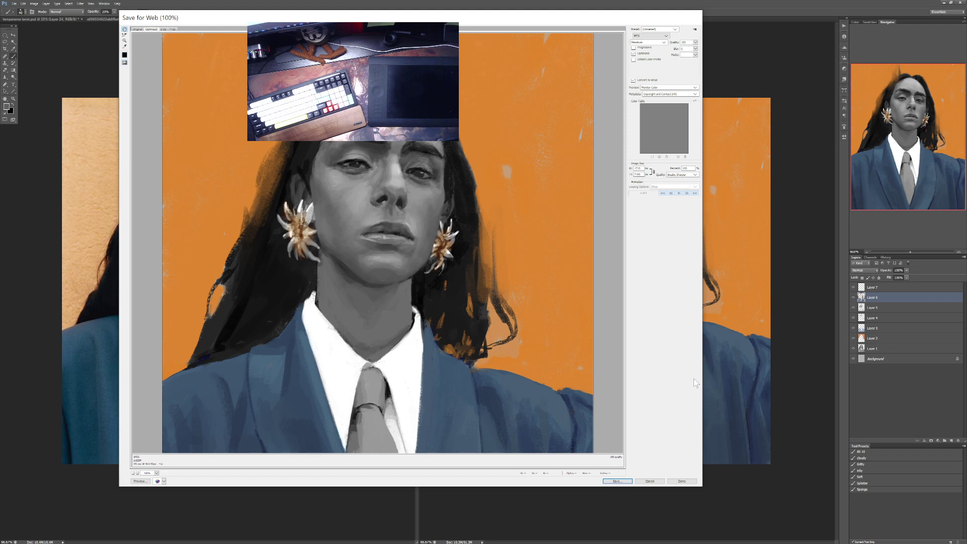
# Step: Save the optimized JPEG over the existing 038_study file in the study jpegs folder
pyautogui.click(616, 481)
pyautogui.scroll(-3, 615, 447)
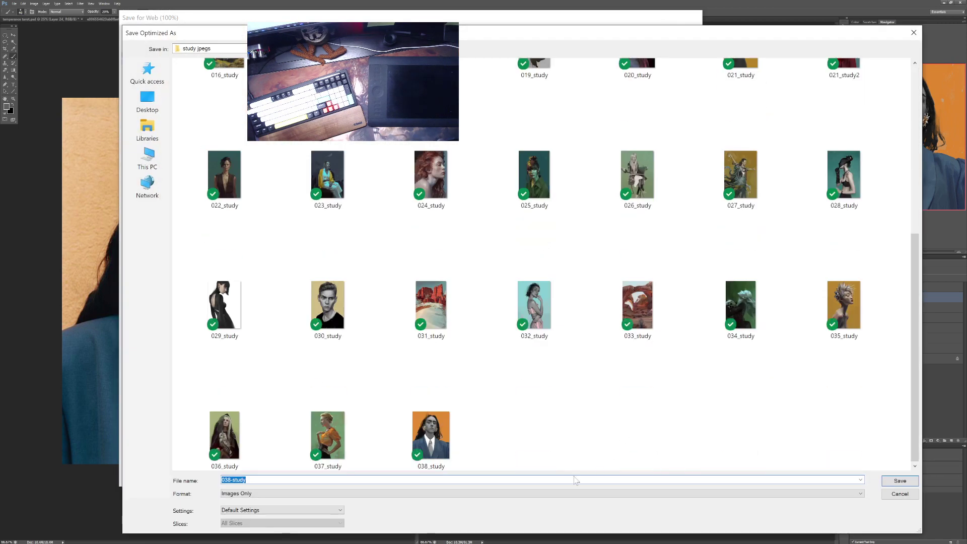
pyautogui.click(451, 445)
pyautogui.click(887, 479)
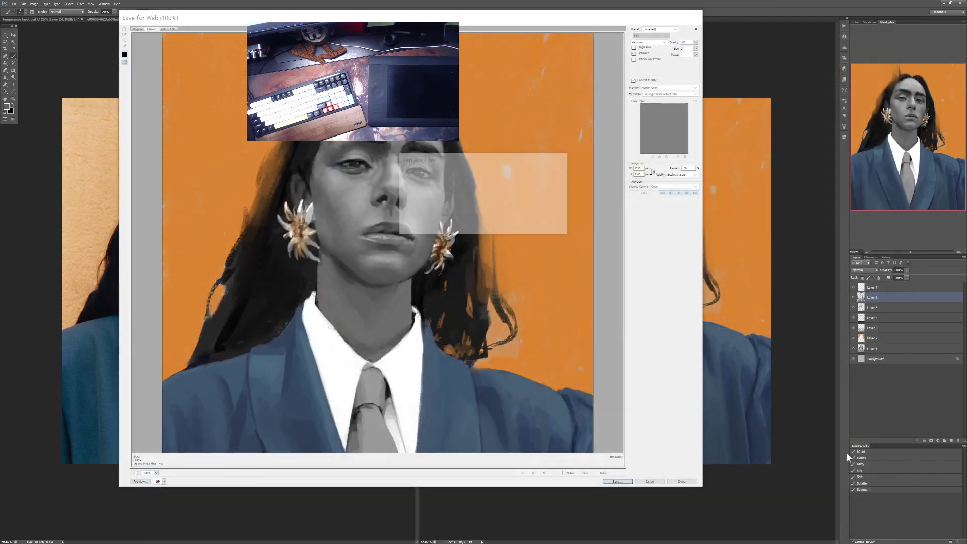
pyautogui.click(525, 228)
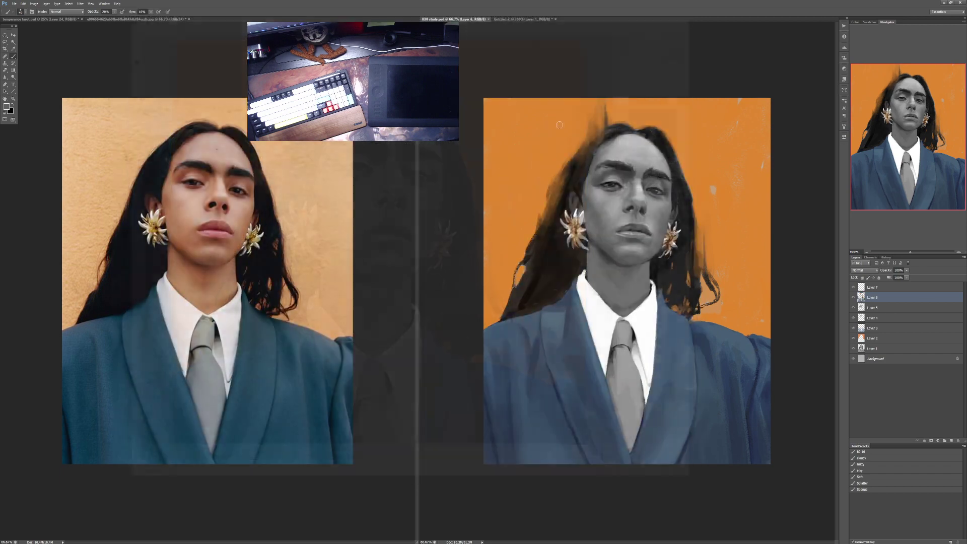
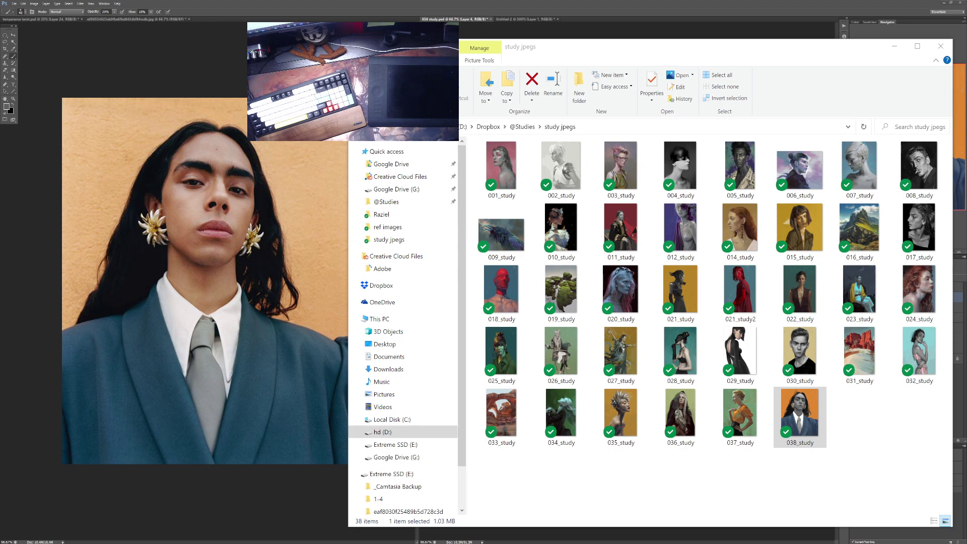
# Step: Minimize the File Explorer window so the Photoshop portrait study shows again
pyautogui.click(895, 46)
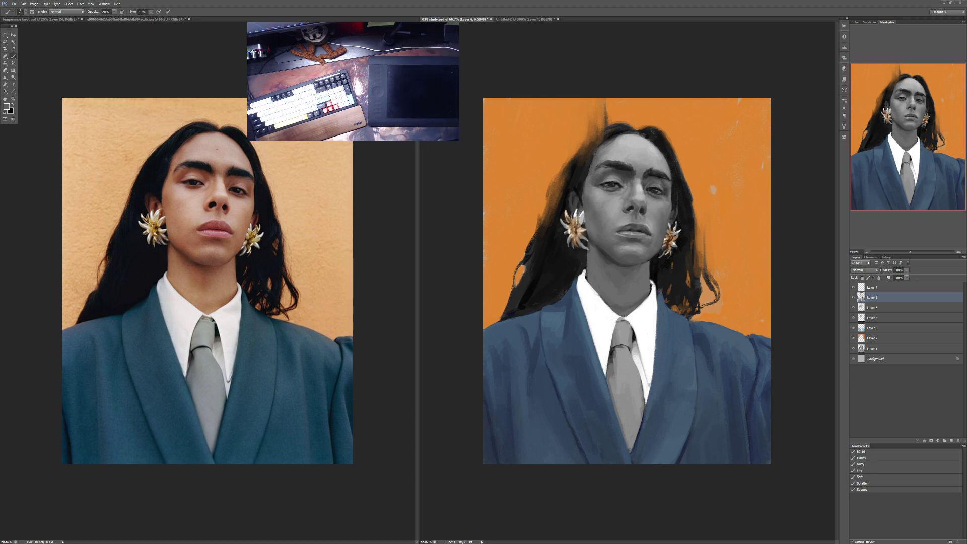
# Step: Close the portrait reference jpg, discarding changes, and create a new blank document with default settings
pyautogui.hotkey('ctrl', 'Tab')
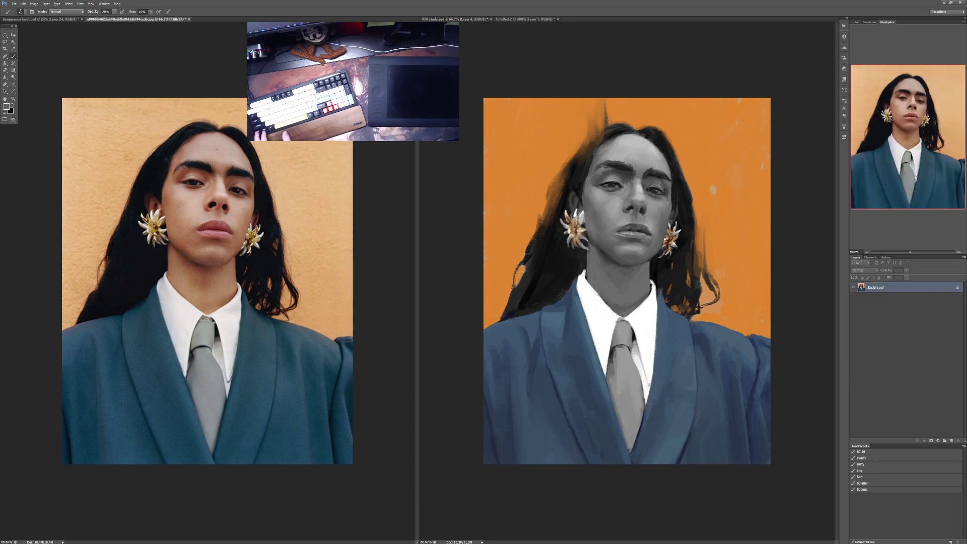
pyautogui.hotkey('ctrl', 'w')
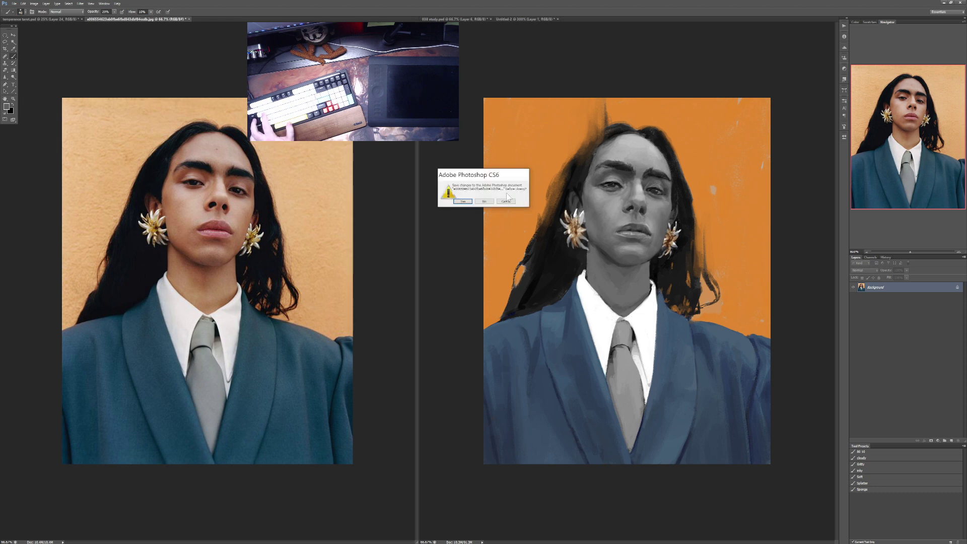
pyautogui.click(491, 202)
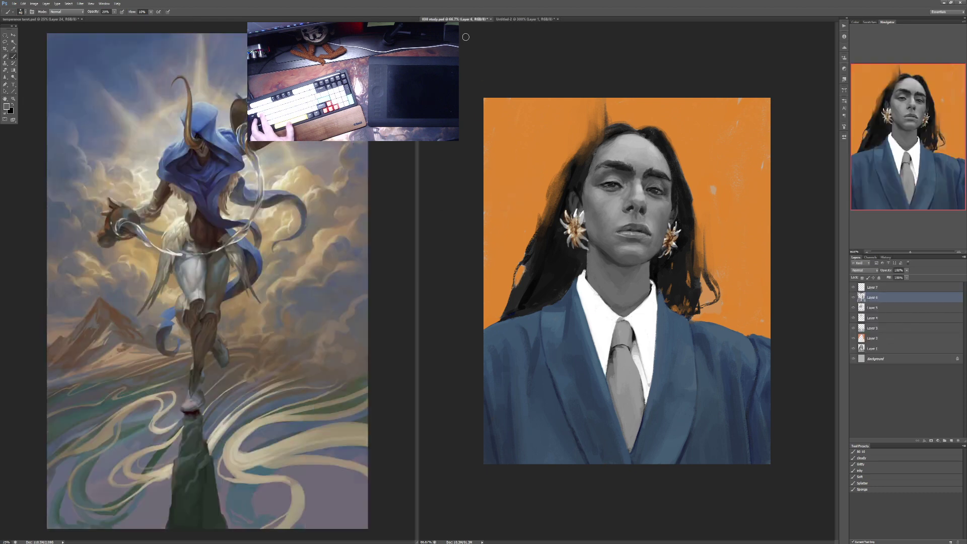
pyautogui.hotkey('ctrl', 'n')
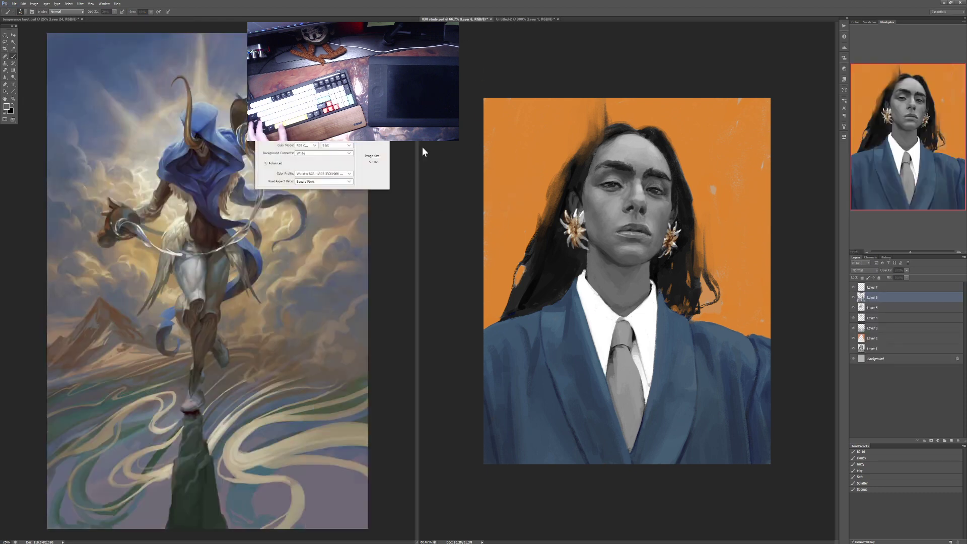
pyautogui.press('Return')
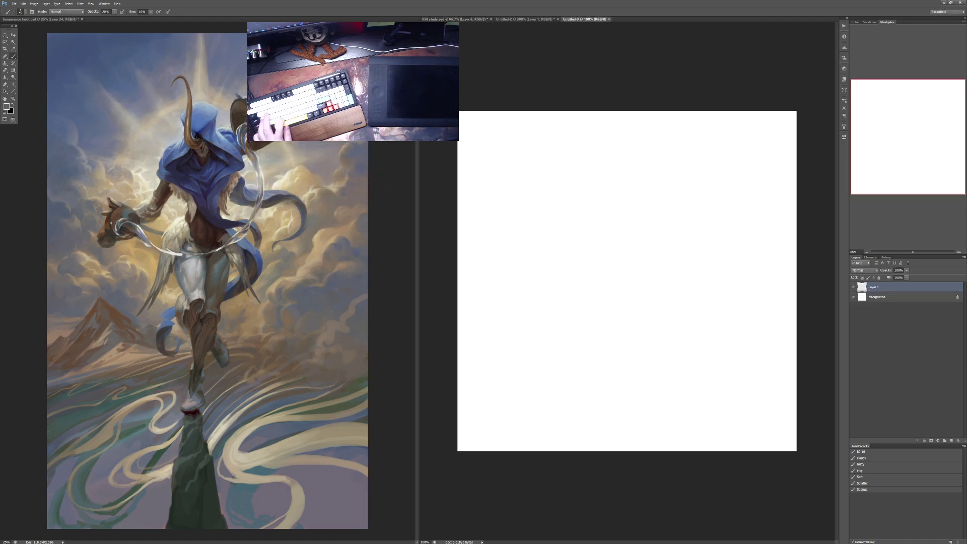
# Step: Paste the yellow horned goat painting onto the Untitled-3 canvas
pyautogui.hotkey('ctrl', 'v')
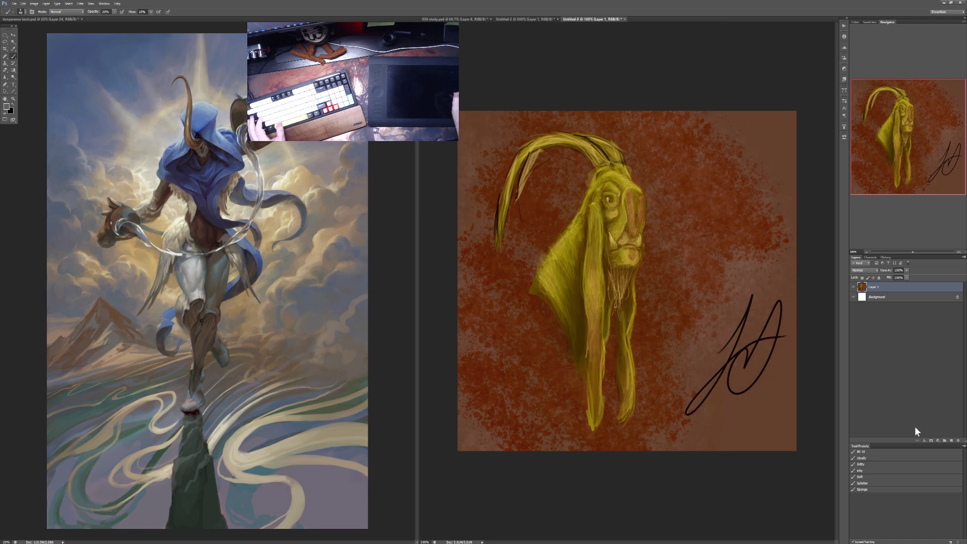
# Step: Add an empty layer, zoom to 200%, and set a small brush at 100% opacity
pyautogui.click(952, 441)
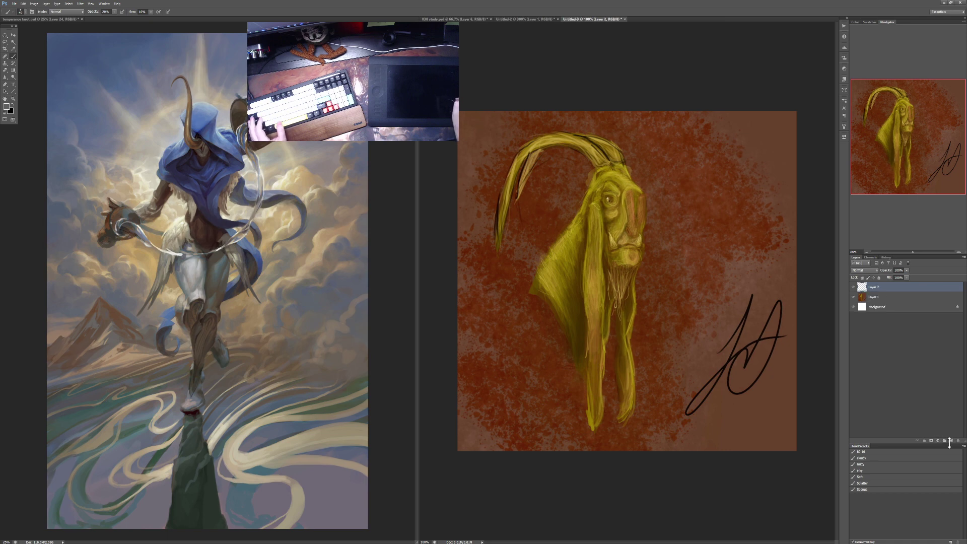
pyautogui.scroll(1, 545, 180)
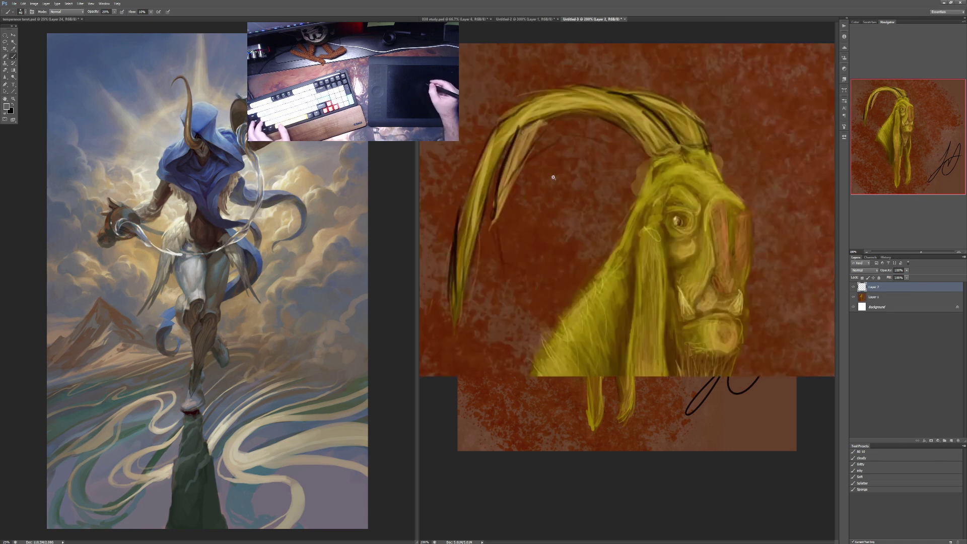
pyautogui.press('[')
pyautogui.press('[')
pyautogui.press('[')
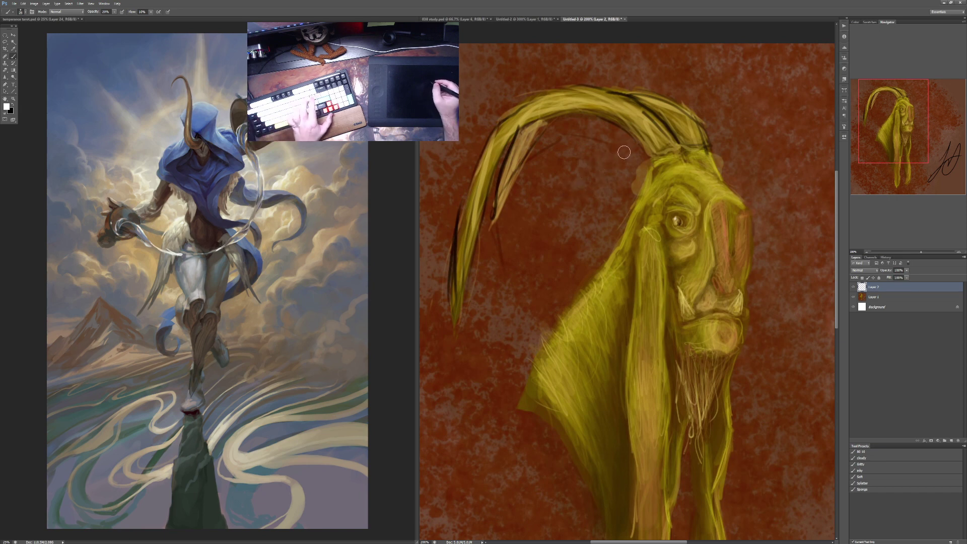
pyautogui.press('[')
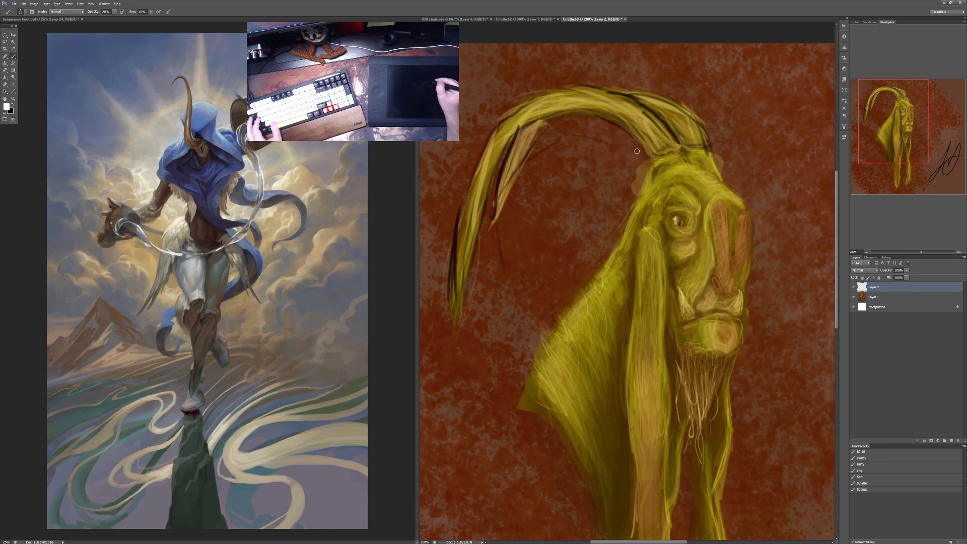
pyautogui.press('0')
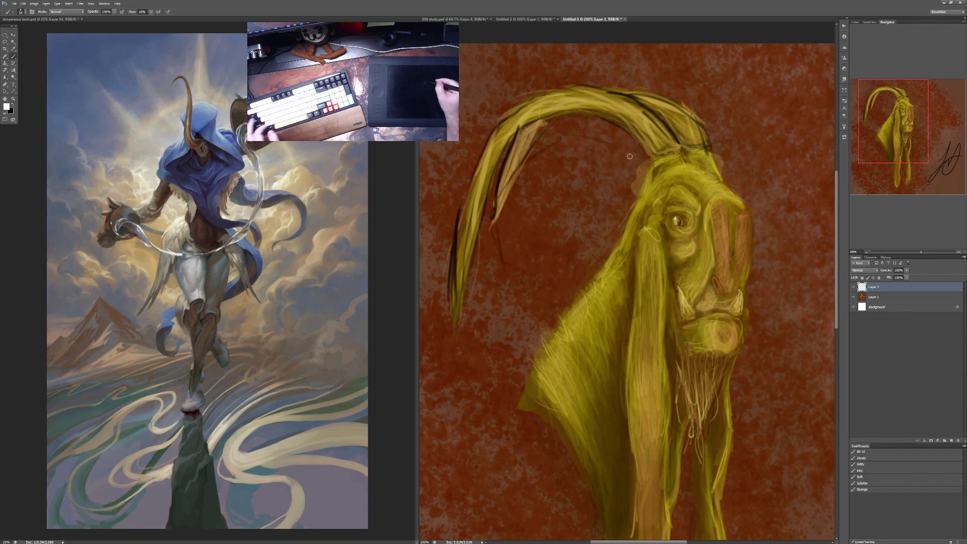
# Step: Paint white arrows along the goat's horn showing its curve and stroke direction
pyautogui.moveTo(630, 155)
pyautogui.mouseDown()
pyautogui.moveTo(604, 133)
pyautogui.moveTo(549, 141)
pyautogui.moveTo(520, 196)
pyautogui.moveTo(520, 283)
pyautogui.moveTo(506, 260)
pyautogui.moveTo(520, 281)
pyautogui.mouseUp()
pyautogui.moveTo(615, 81); pyautogui.dragTo(589, 111)
pyautogui.moveTo(554, 86)
pyautogui.mouseDown()
pyautogui.moveTo(539, 91)
pyautogui.moveTo(546, 117)
pyautogui.mouseUp()
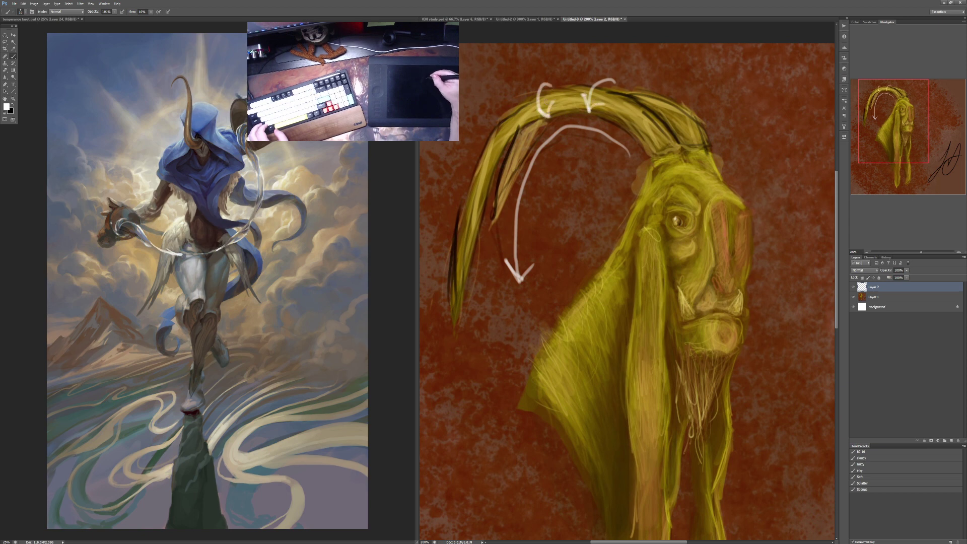
pyautogui.moveTo(487, 120); pyautogui.dragTo(509, 148)
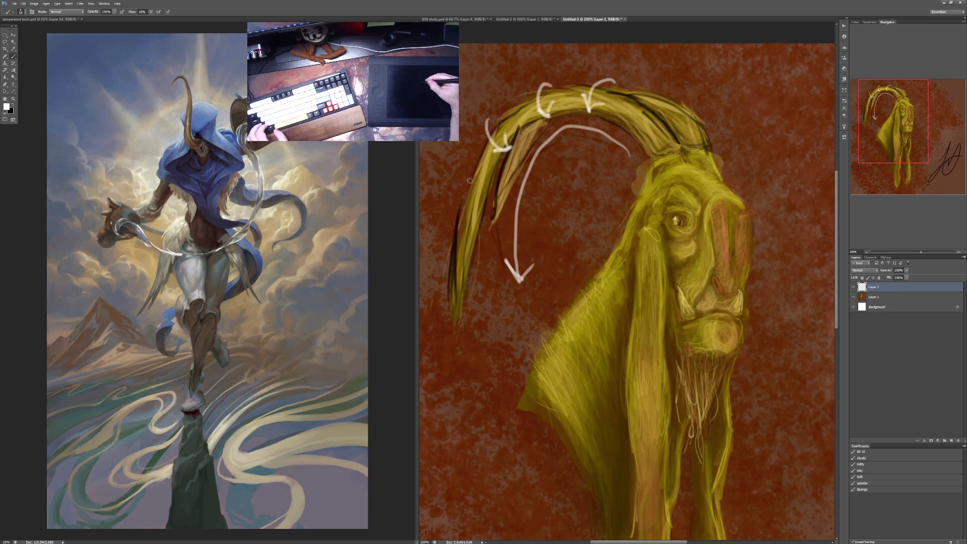
pyautogui.moveTo(459, 186); pyautogui.dragTo(492, 200)
pyautogui.moveTo(493, 201); pyautogui.dragTo(494, 217)
pyautogui.moveTo(481, 227)
pyautogui.mouseDown()
pyautogui.moveTo(450, 236)
pyautogui.moveTo(484, 227)
pyautogui.moveTo(483, 247)
pyautogui.mouseUp()
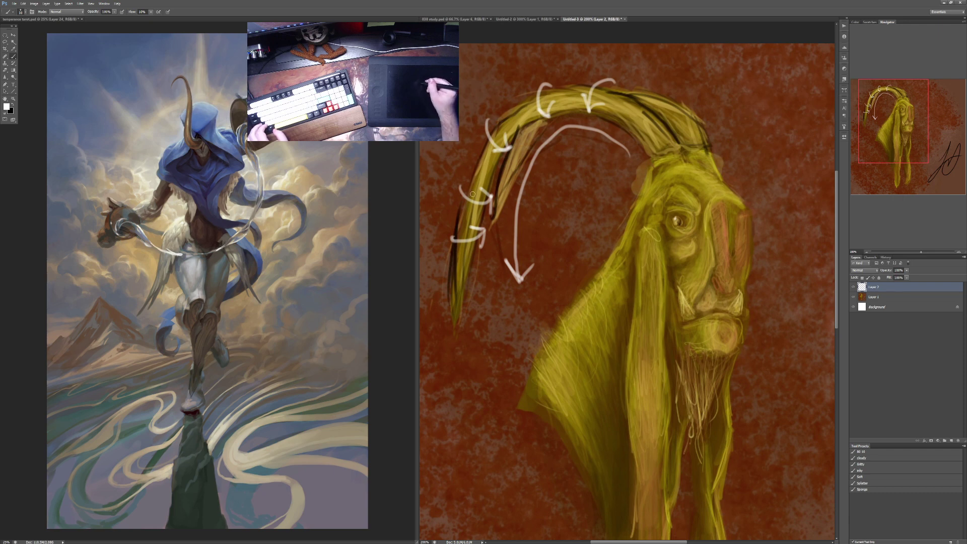
pyautogui.moveTo(526, 101)
pyautogui.mouseDown()
pyautogui.moveTo(568, 98)
pyautogui.moveTo(610, 120)
pyautogui.mouseUp()
pyautogui.moveTo(501, 140)
pyautogui.mouseDown()
pyautogui.moveTo(476, 200)
pyautogui.moveTo(494, 196)
pyautogui.mouseUp()
pyautogui.moveTo(523, 124)
pyautogui.mouseDown()
pyautogui.moveTo(528, 135)
pyautogui.moveTo(535, 129)
pyautogui.mouseUp()
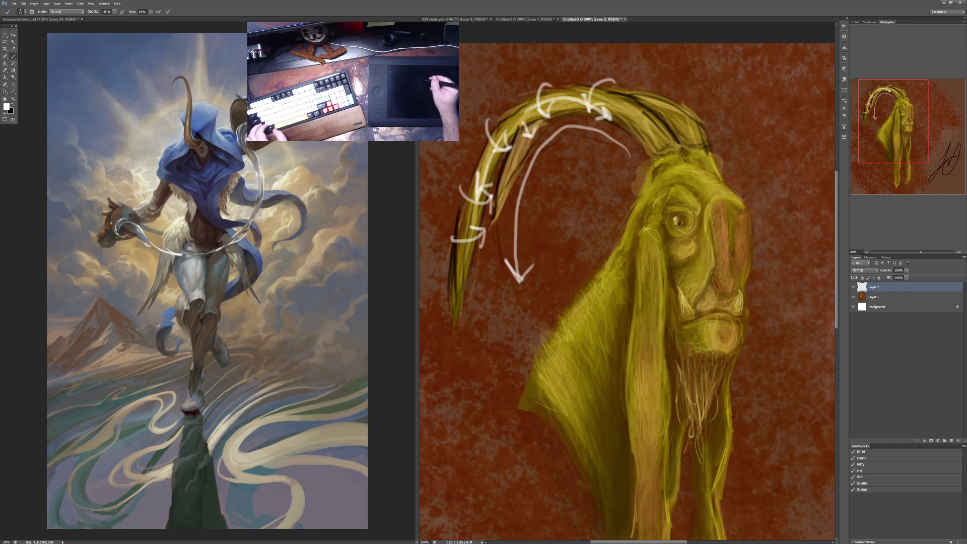
pyautogui.moveTo(514, 93)
pyautogui.mouseDown()
pyautogui.moveTo(519, 117)
pyautogui.moveTo(514, 93)
pyautogui.moveTo(524, 104)
pyautogui.mouseUp()
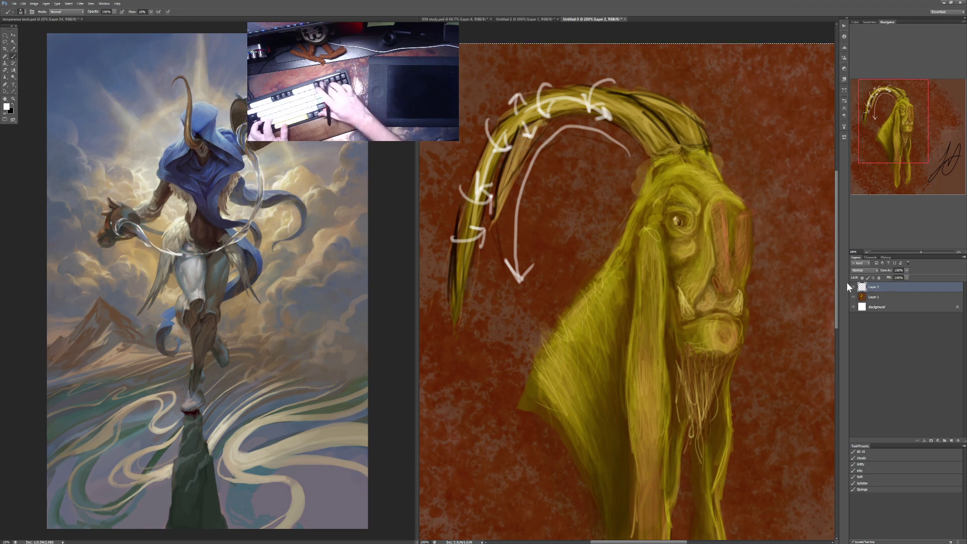
# Step: Select all and delete the white critique arrows, then zoom out to the whole goat painting
pyautogui.hotkey('ctrl', 'a')
pyautogui.press('Delete')
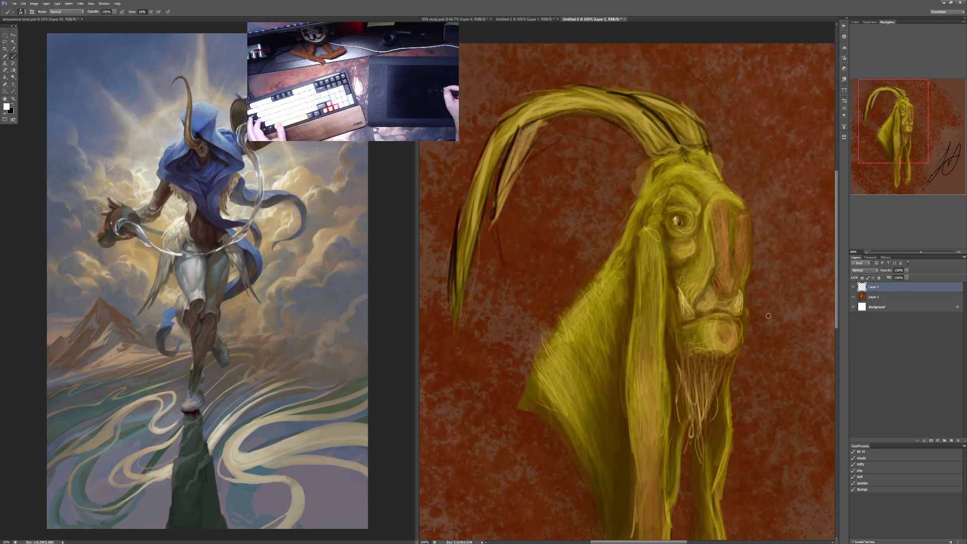
pyautogui.moveTo(782, 356); pyautogui.dragTo(778, 351)
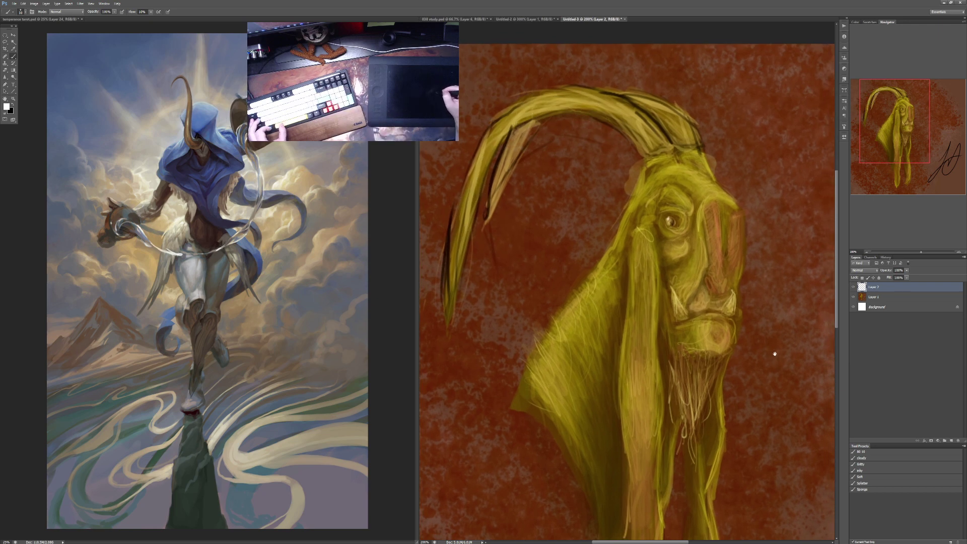
pyautogui.hotkey('ctrl', '-')
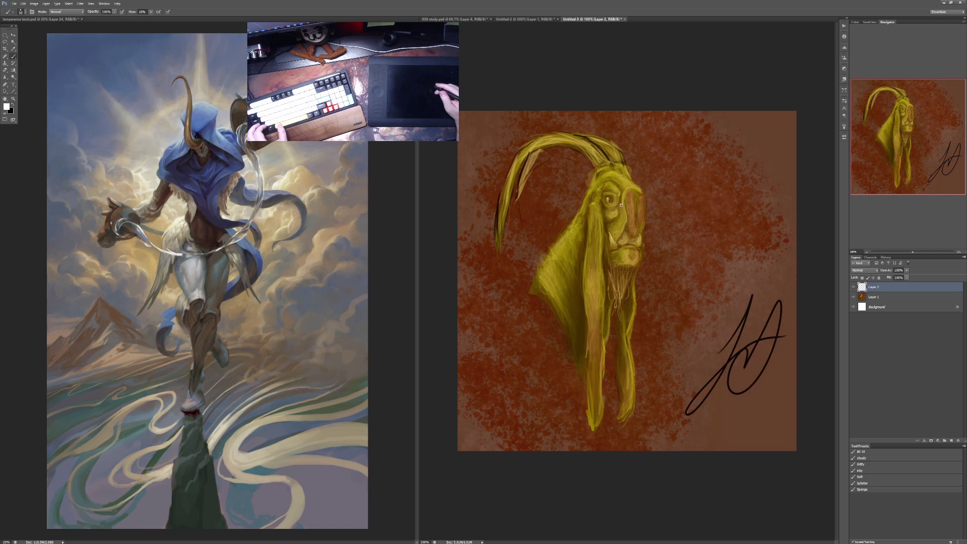
pyautogui.scroll(1, 627, 242)
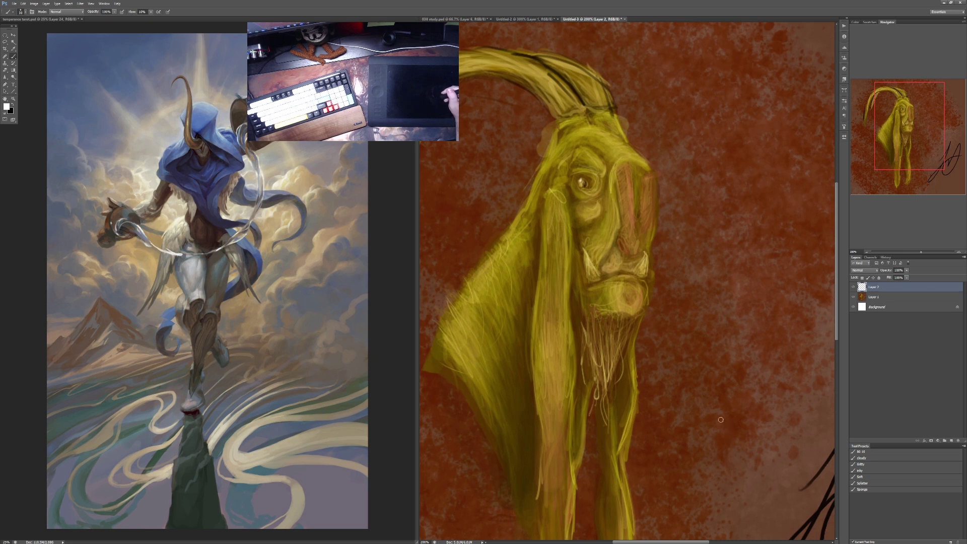
pyautogui.moveTo(678, 286); pyautogui.dragTo(752, 307)
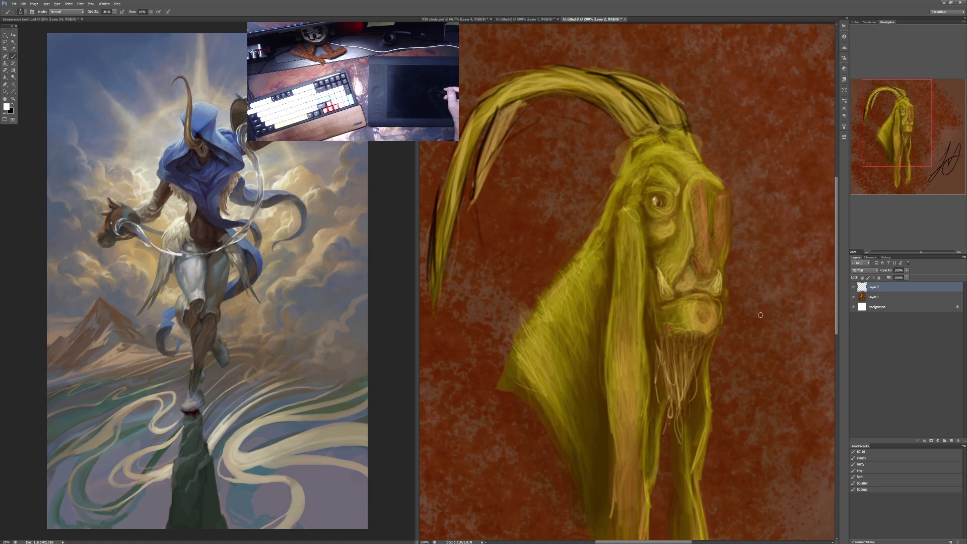
pyautogui.hotkey('ctrl', '-')
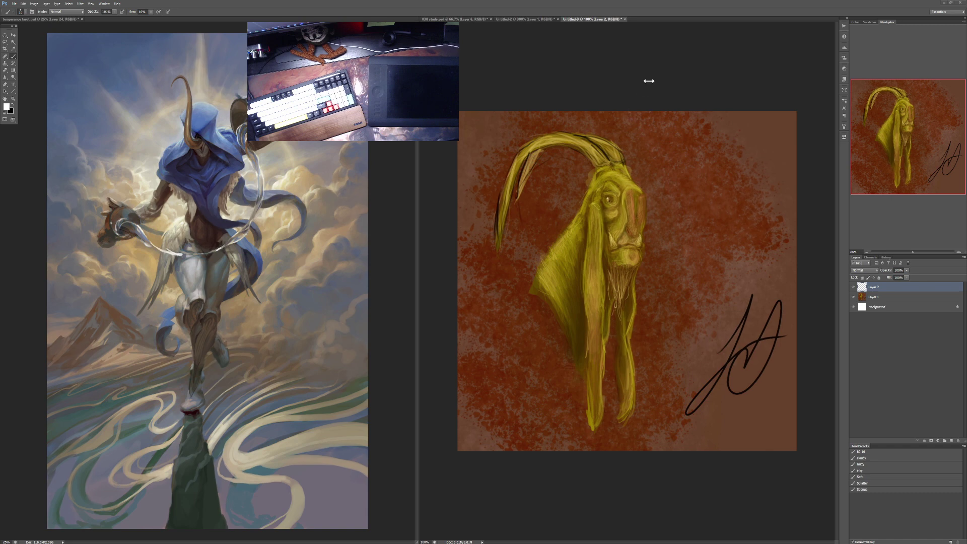
# Step: Create a new document and paste the grey long-haired portrait study into it
pyautogui.hotkey('ctrl', 'n')
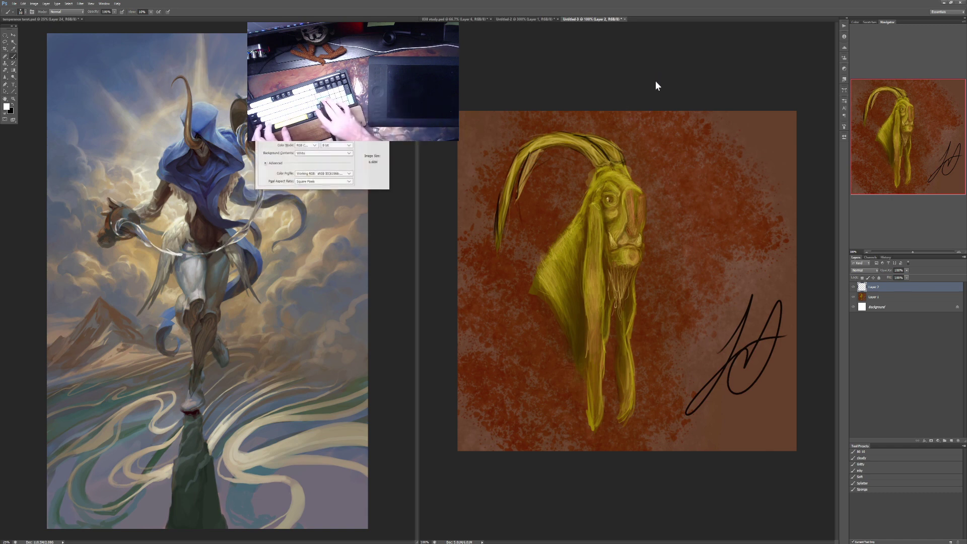
pyautogui.press('Return')
pyautogui.hotkey('ctrl', 'v')
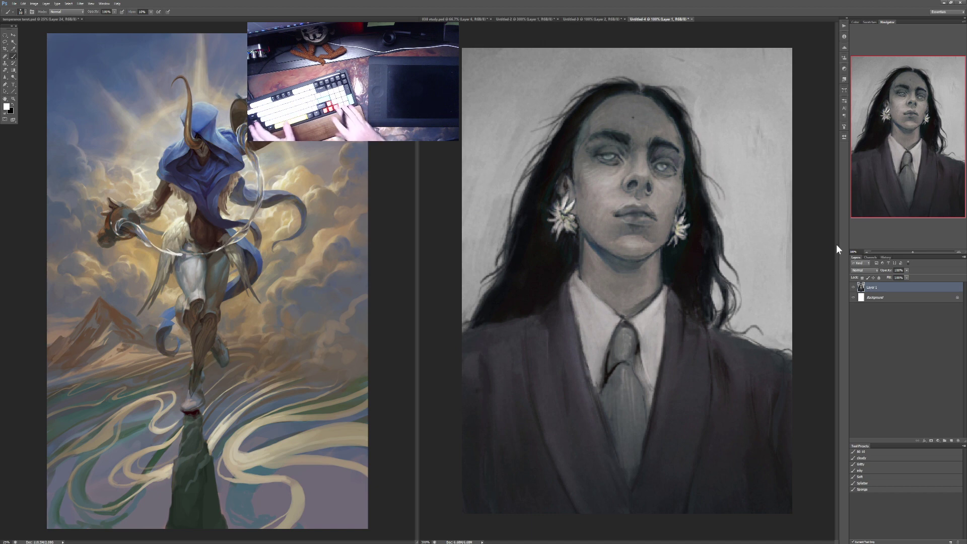
# Step: Close the stray extra blank document and create another new blank document for the next study
pyautogui.hotkey('ctrl', 'n')
pyautogui.press('Return')
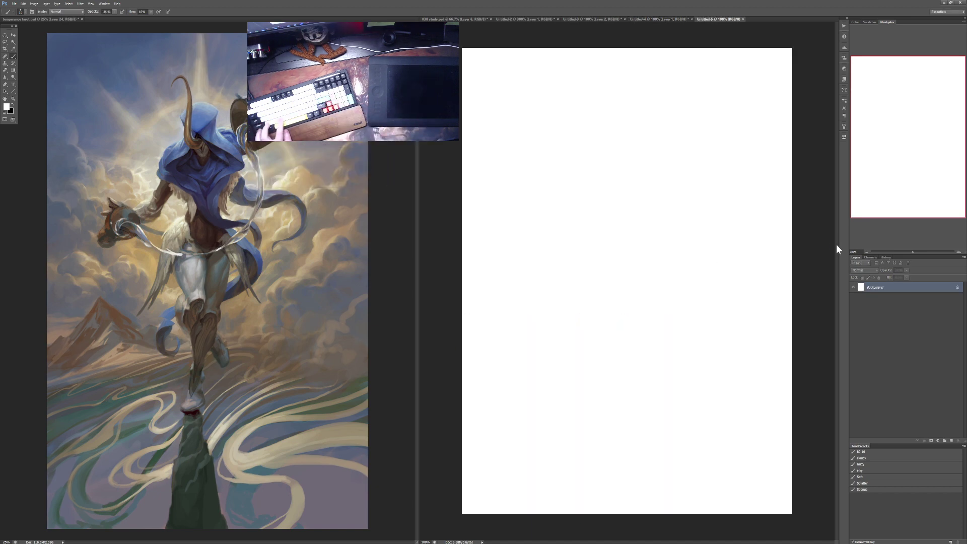
pyautogui.click(742, 19)
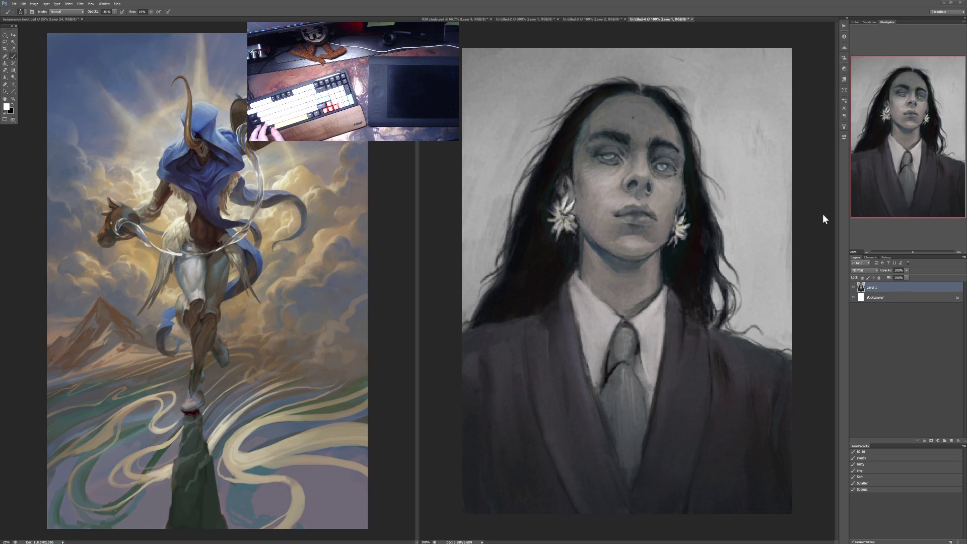
pyautogui.hotkey('ctrl', 'n')
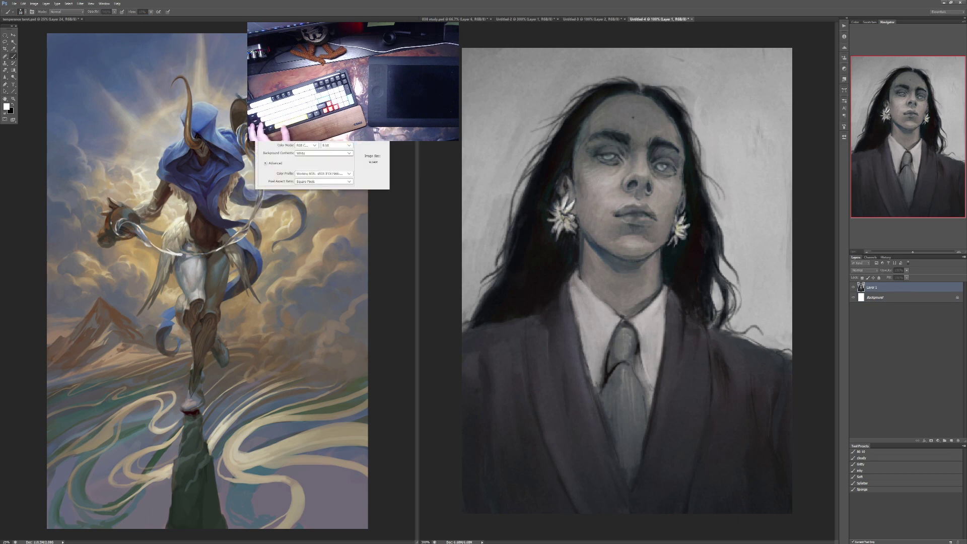
pyautogui.press('Return')
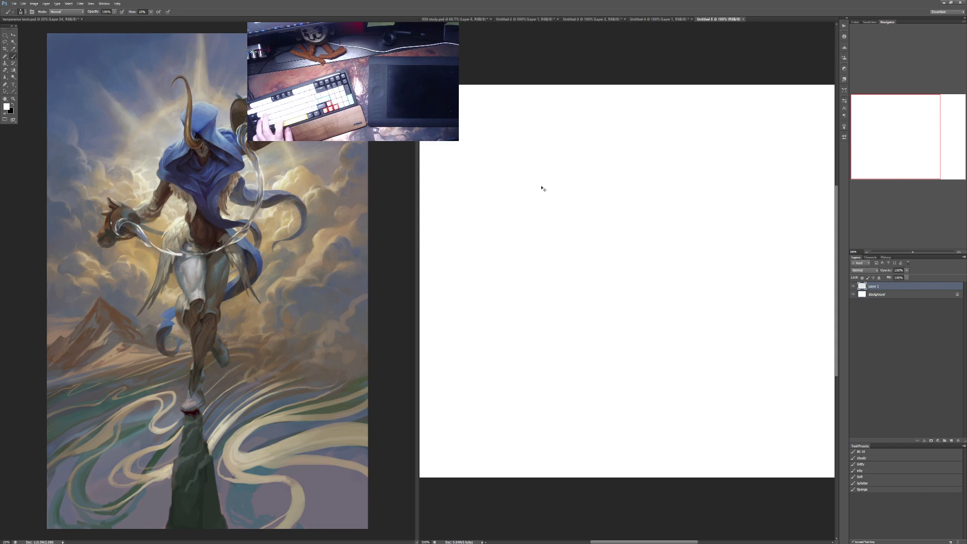
# Step: Paste the red-dress photo and its study into Untitled-5, then consolidate all documents to tabs
pyautogui.hotkey('ctrl', 'v')
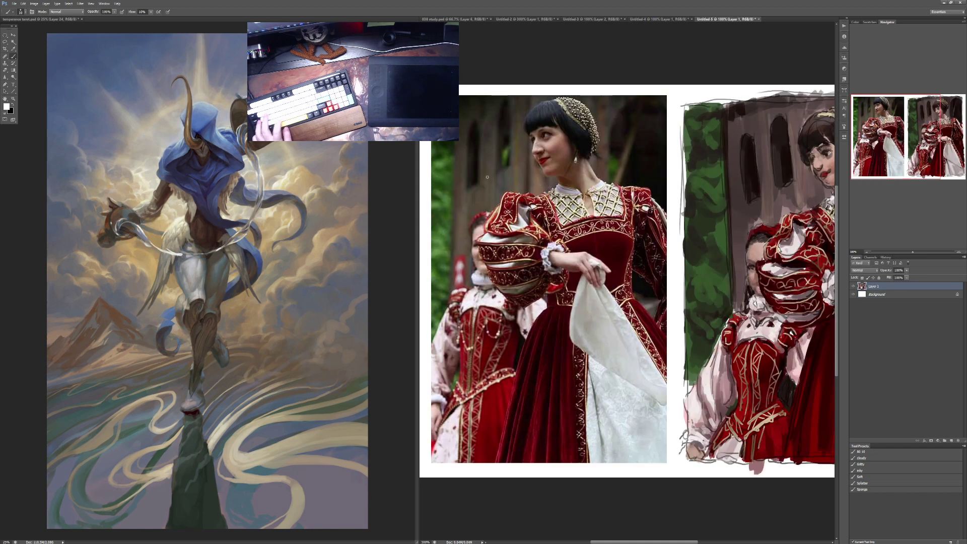
pyautogui.click(103, 4)
pyautogui.moveTo(121, 12)
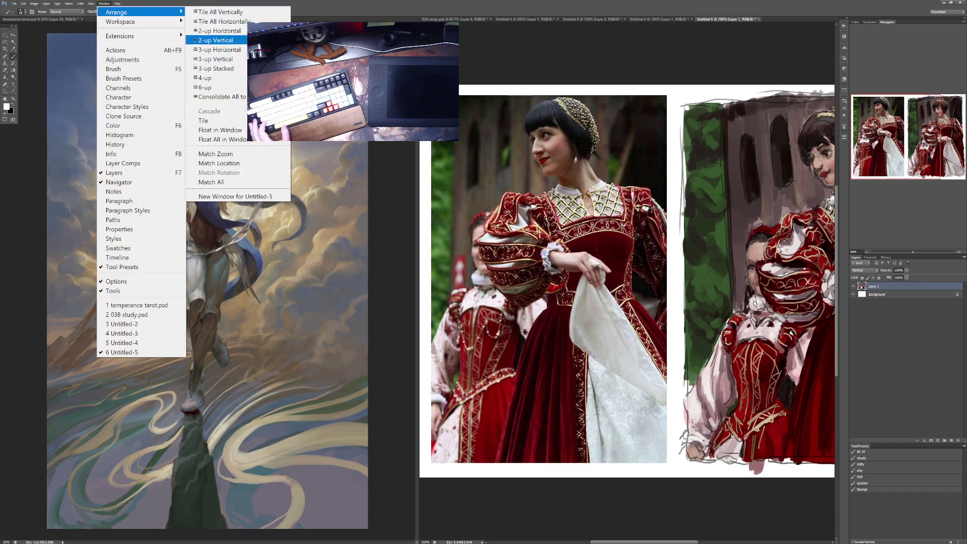
pyautogui.click(222, 96)
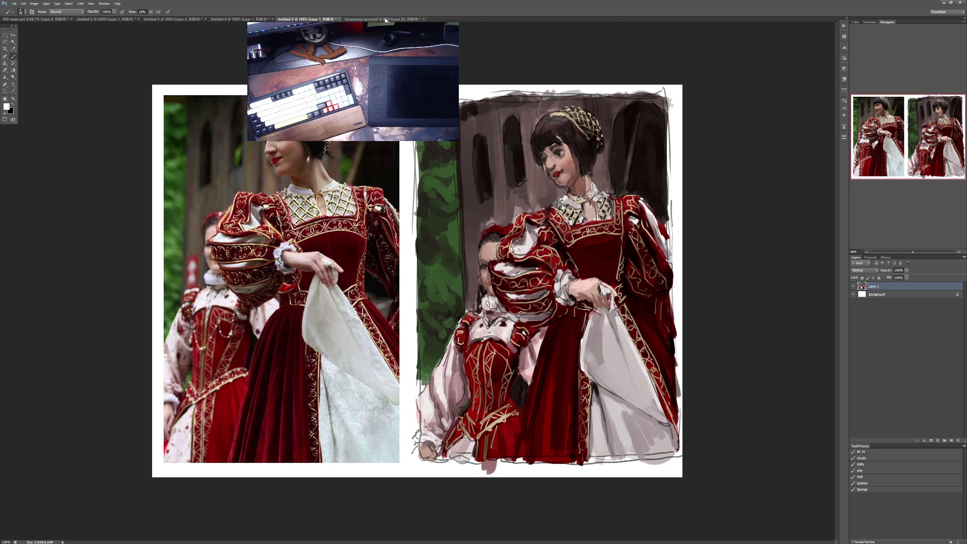
pyautogui.click(237, 19)
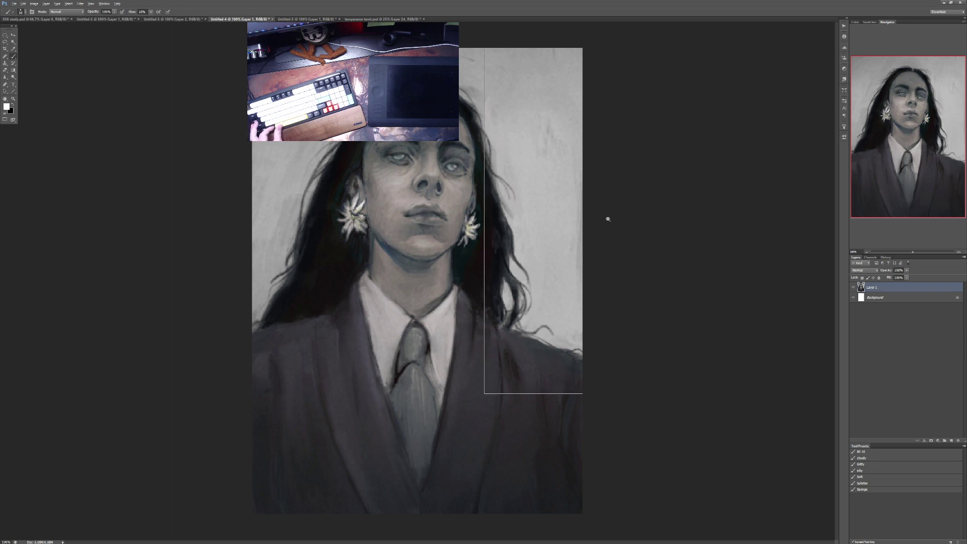
pyautogui.hotkey('ctrl', '-')
pyautogui.hotkey('ctrl', '-')
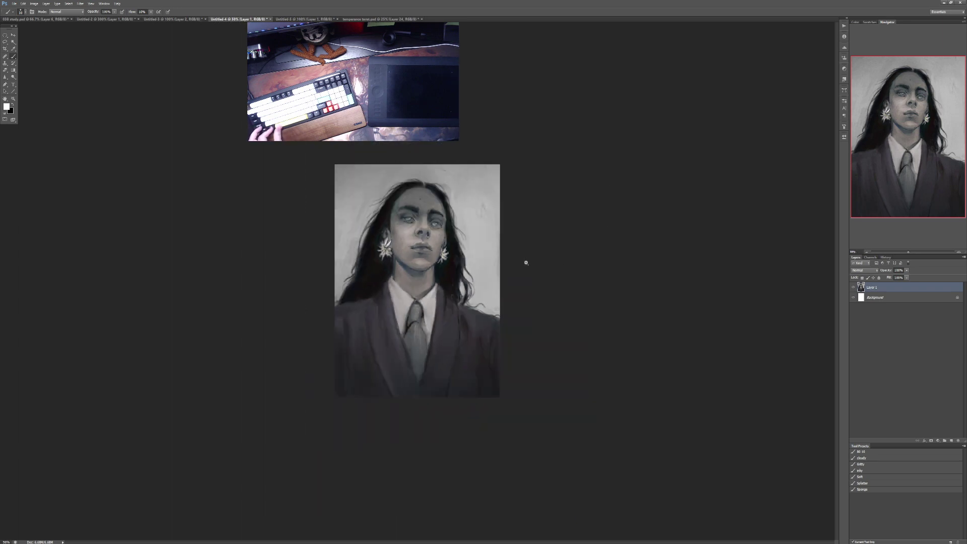
pyautogui.hotkey('ctrl', '+')
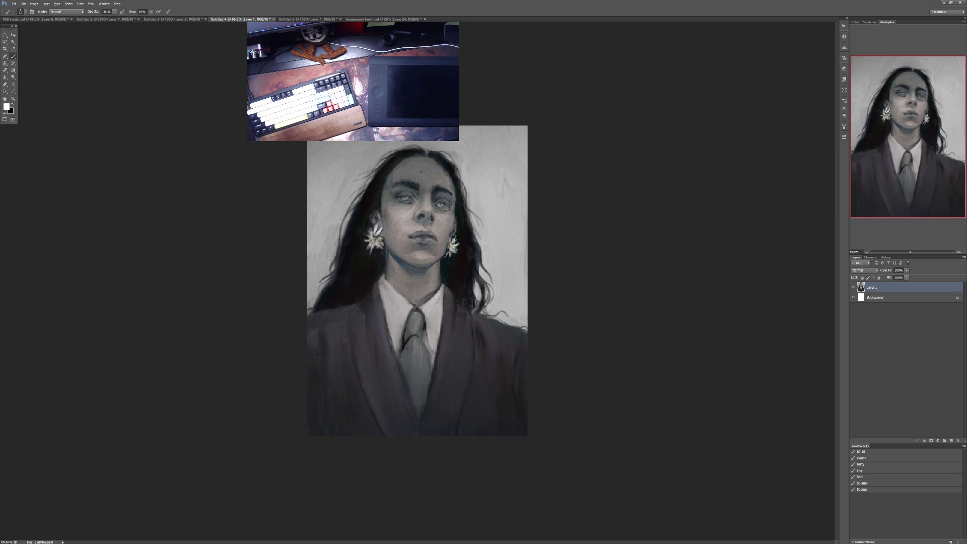
pyautogui.click(322, 20)
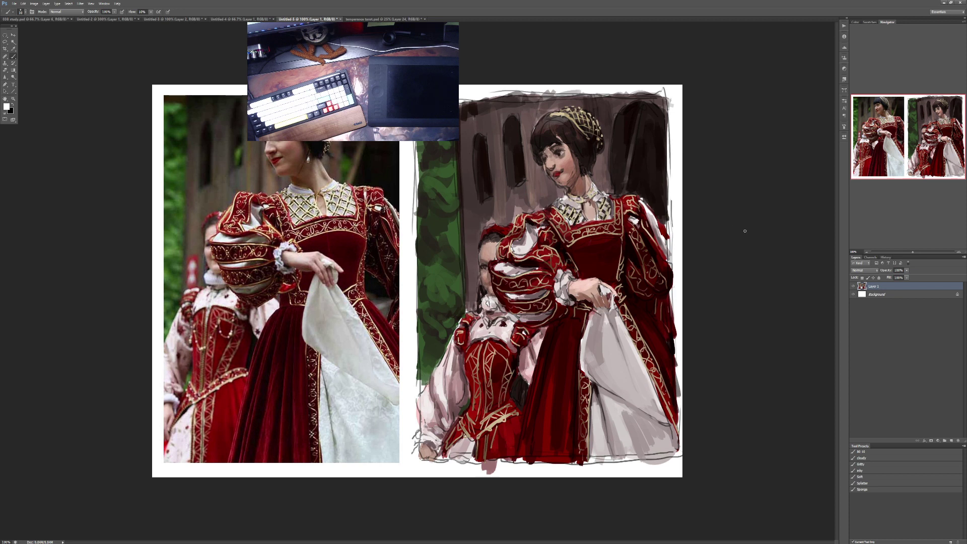
pyautogui.rightClick(747, 229)
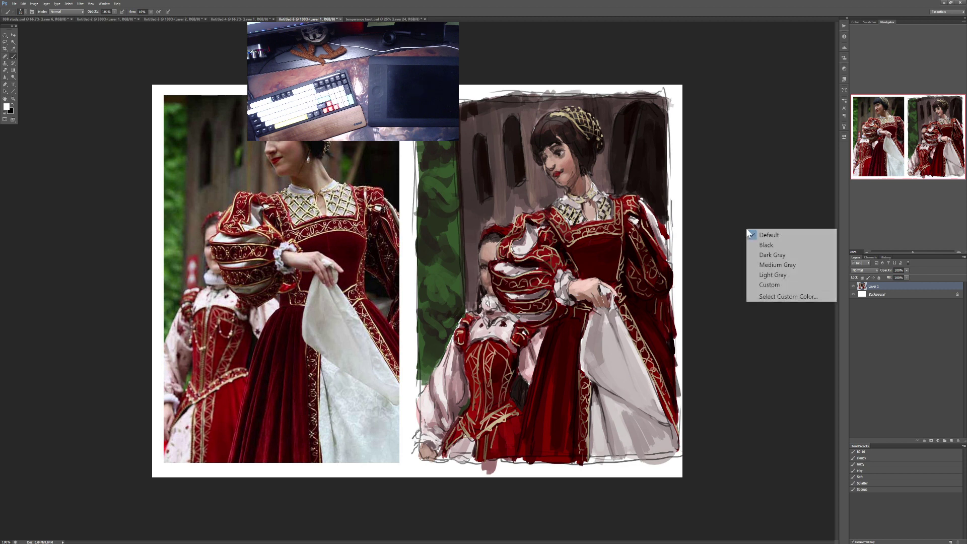
pyautogui.click(744, 176)
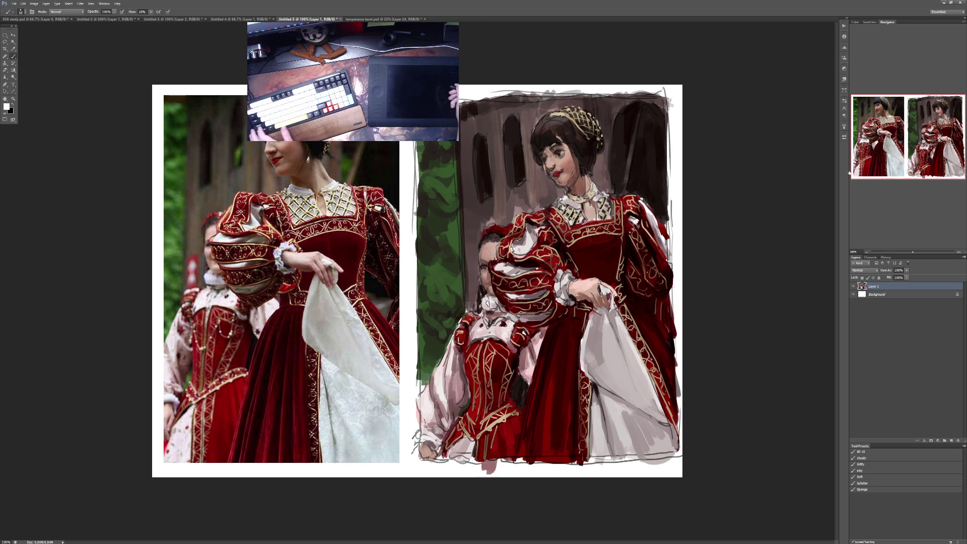
pyautogui.moveTo(651, 155); pyautogui.dragTo(675, 155)
pyautogui.keyDown('alt'); pyautogui.click(650, 156); pyautogui.keyUp('alt')
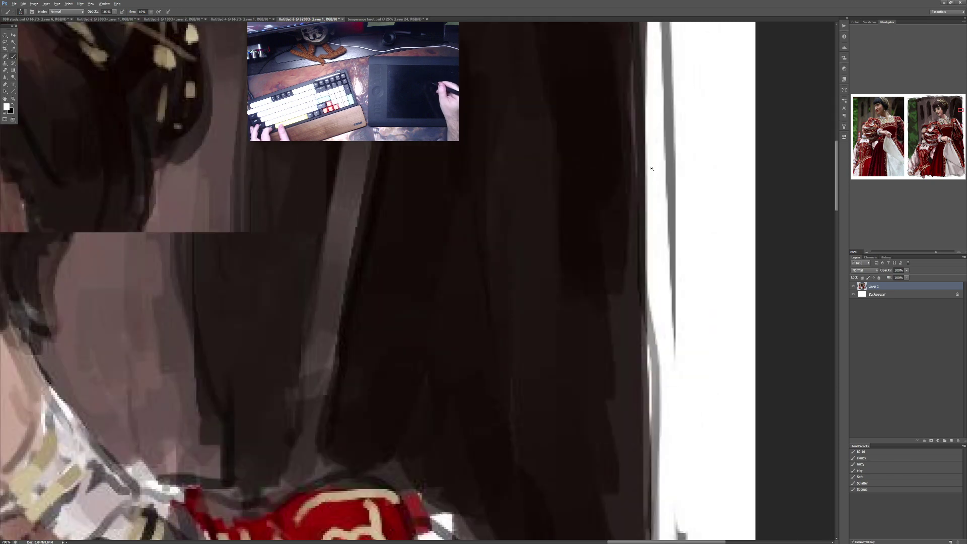
pyautogui.keyDown('alt'); pyautogui.click(652, 169); pyautogui.keyUp('alt')
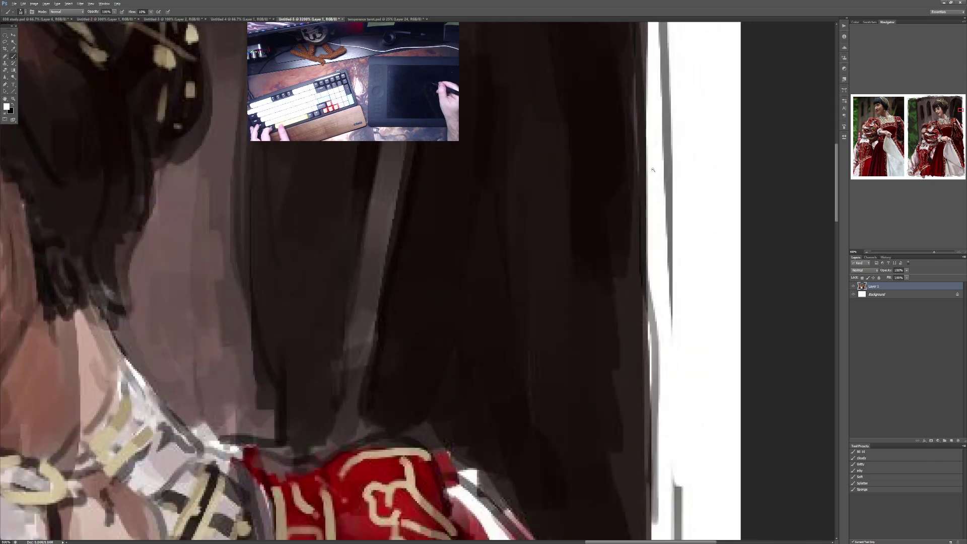
pyautogui.keyDown('alt'); pyautogui.click(652, 170); pyautogui.keyUp('alt')
pyautogui.keyDown('alt'); pyautogui.click(652, 171); pyautogui.keyUp('alt')
pyautogui.keyDown('alt'); pyautogui.click(653, 171); pyautogui.keyUp('alt')
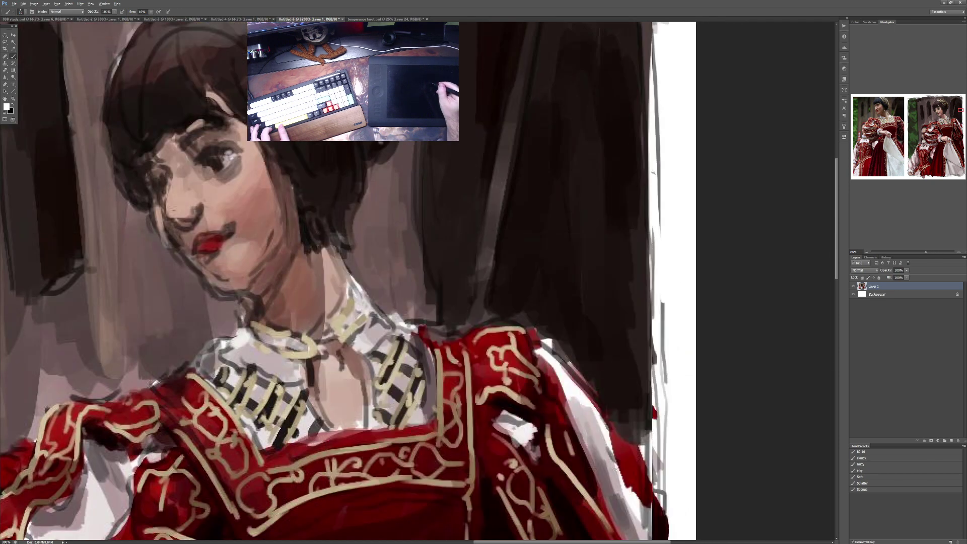
pyautogui.keyDown('alt'); pyautogui.click(652, 171); pyautogui.keyUp('alt')
pyautogui.keyDown('alt'); pyautogui.click(652, 171); pyautogui.keyUp('alt')
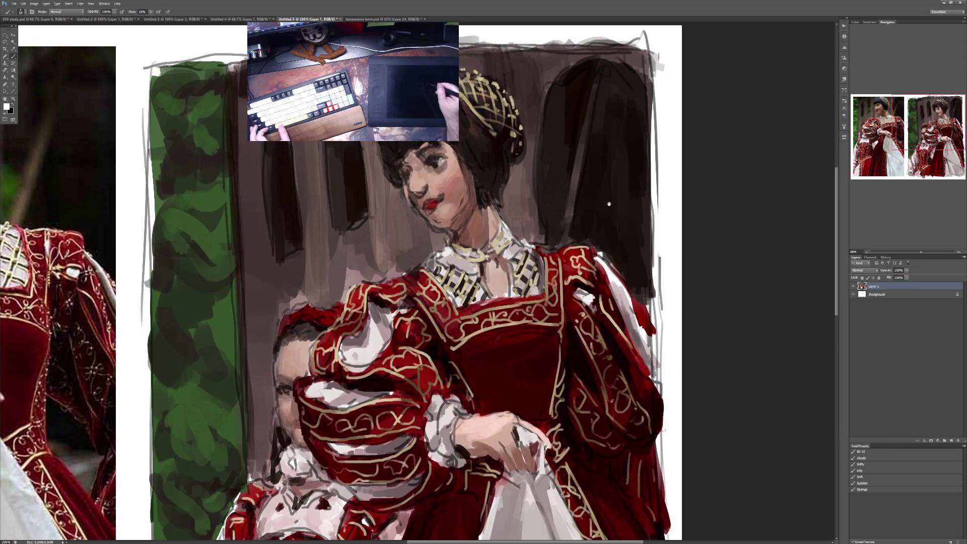
pyautogui.moveTo(650, 170); pyautogui.dragTo(752, 157)
pyautogui.hotkey('ctrl', '-')
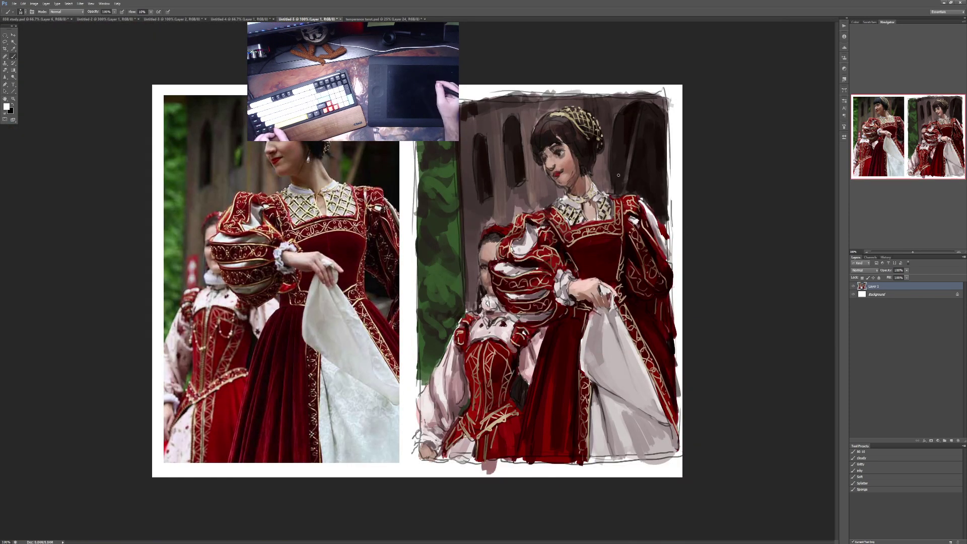
pyautogui.scroll(1, 594, 164)
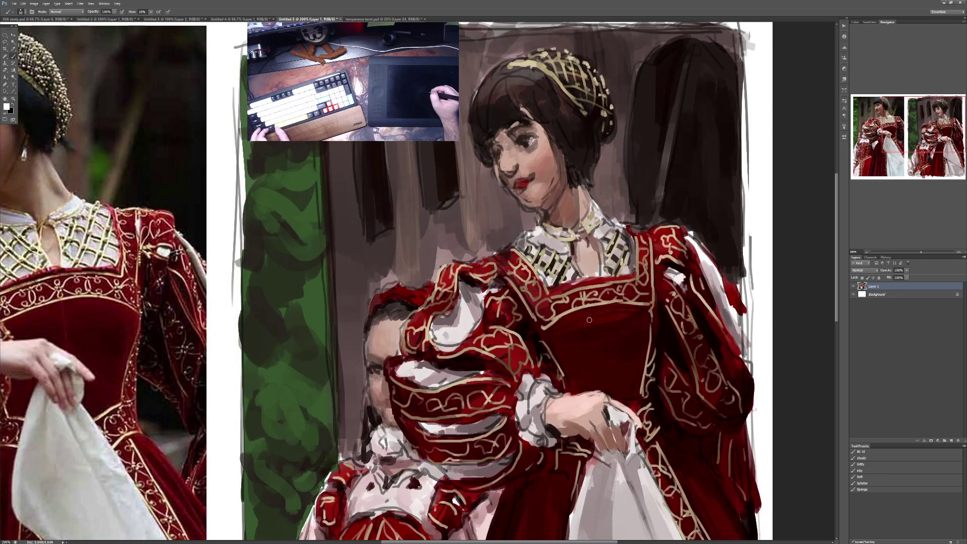
pyautogui.moveTo(588, 318); pyautogui.dragTo(678, 340)
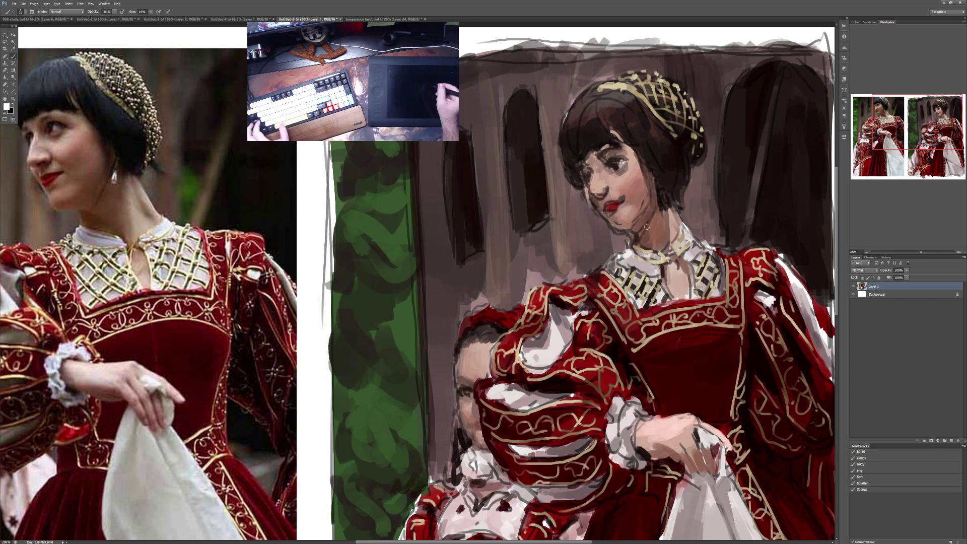
pyautogui.hotkey('ctrl', '-')
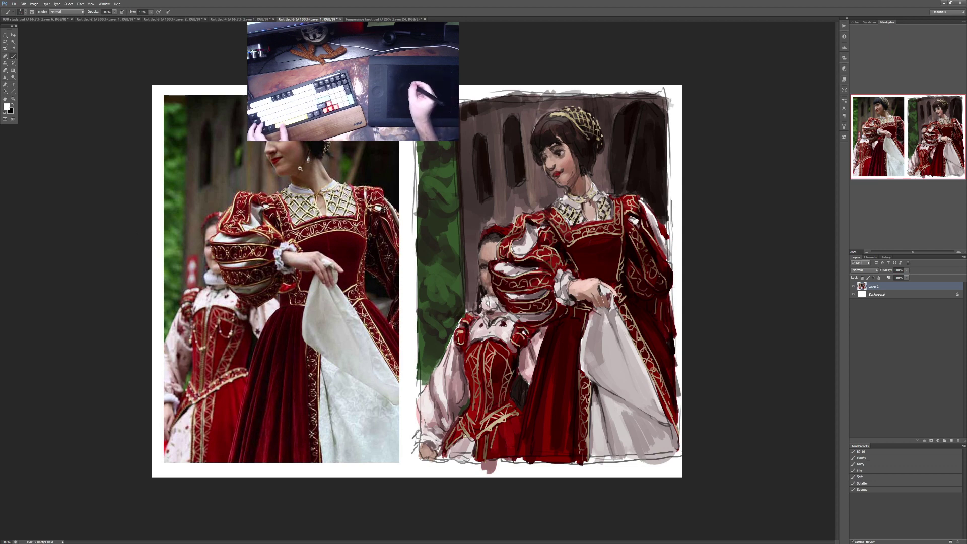
pyautogui.scroll(2, 258, 187)
# Step: Zoom to 400% and paint white highlights on the photo's chin and cheek at 40%, 10% and 100% opacity
pyautogui.scroll(2, 298, 151)
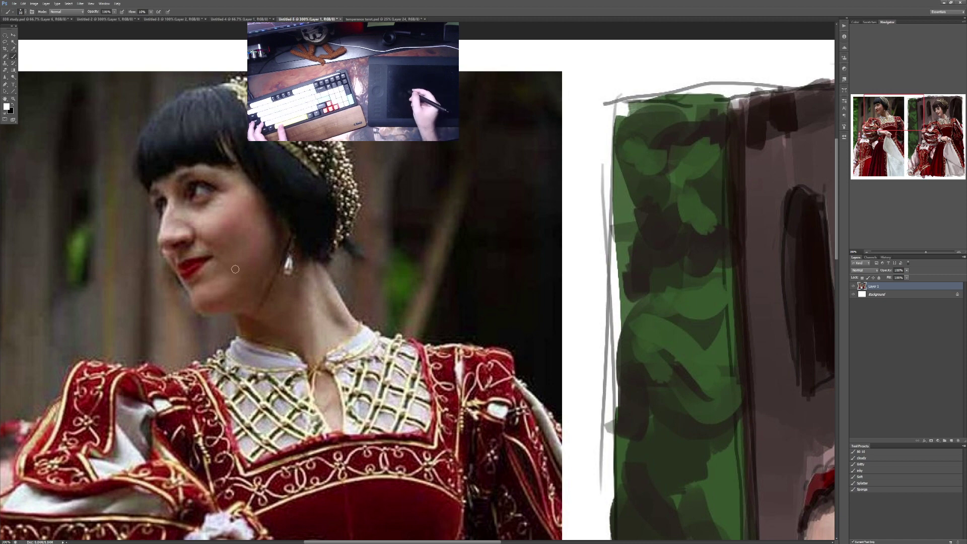
pyautogui.scroll(1, 220, 272)
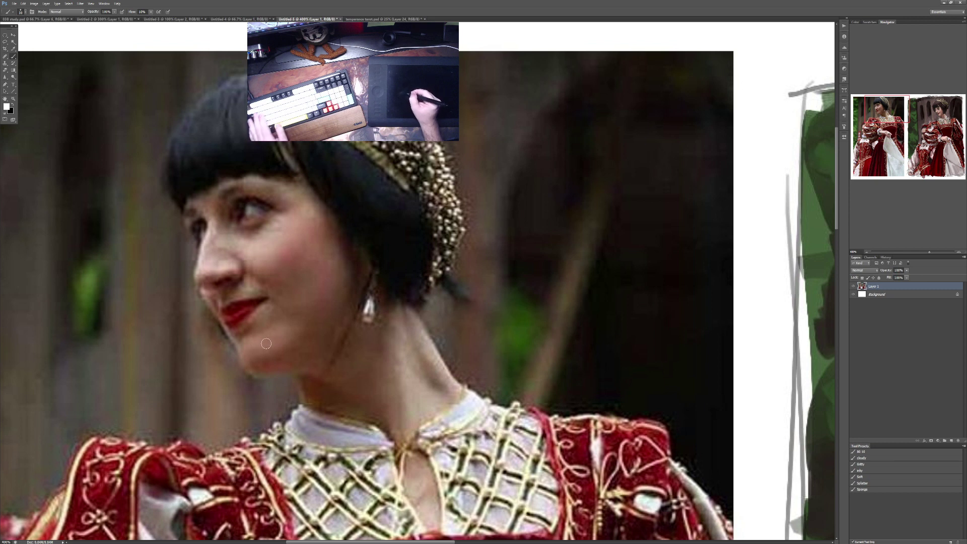
pyautogui.press('4')
pyautogui.moveTo(252, 341); pyautogui.dragTo(272, 340)
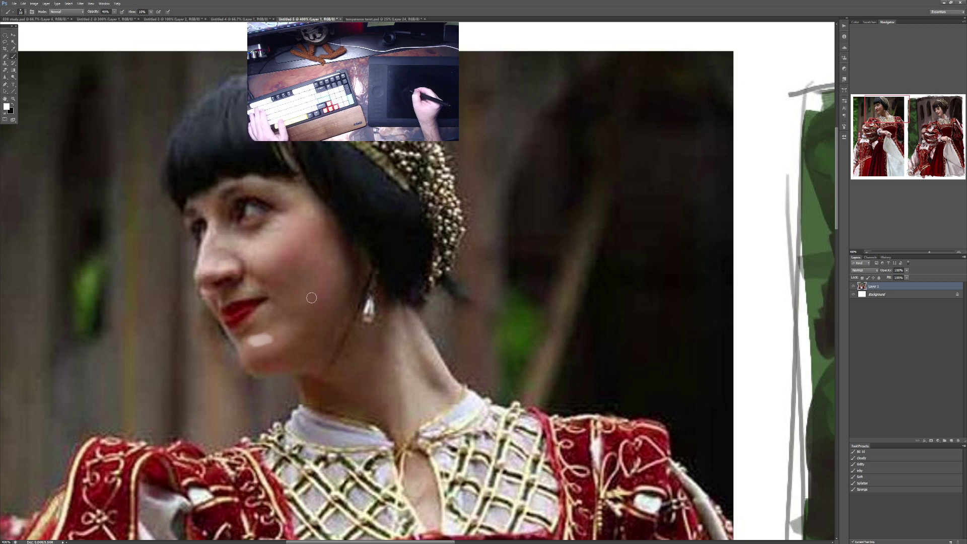
pyautogui.press('1')
pyautogui.moveTo(300, 300)
pyautogui.mouseDown()
pyautogui.moveTo(310, 278)
pyautogui.moveTo(302, 302)
pyautogui.moveTo(320, 293)
pyautogui.moveTo(314, 274)
pyautogui.moveTo(355, 273)
pyautogui.moveTo(289, 276)
pyautogui.moveTo(305, 302)
pyautogui.moveTo(311, 262)
pyautogui.moveTo(317, 304)
pyautogui.moveTo(309, 278)
pyautogui.moveTo(300, 312)
pyautogui.moveTo(316, 277)
pyautogui.moveTo(323, 318)
pyautogui.mouseUp()
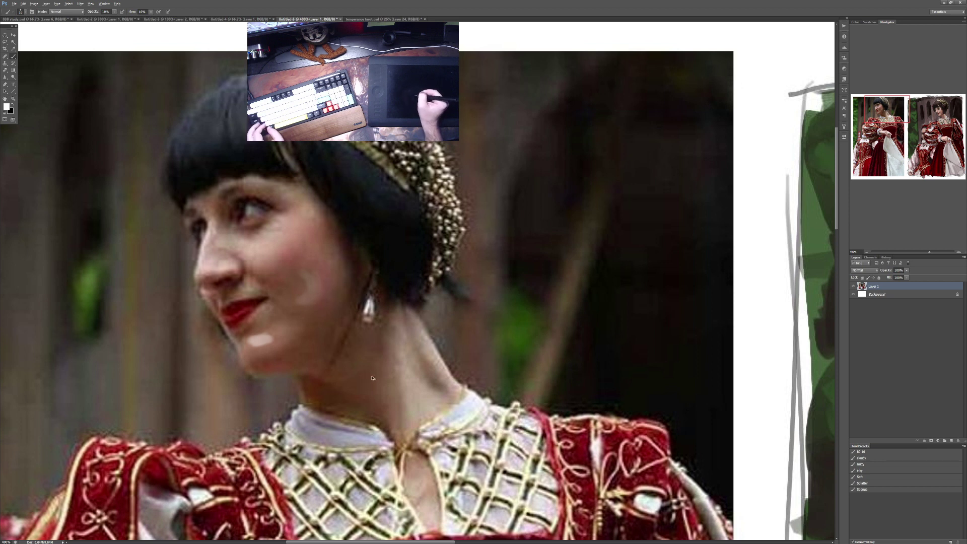
pyautogui.press('0')
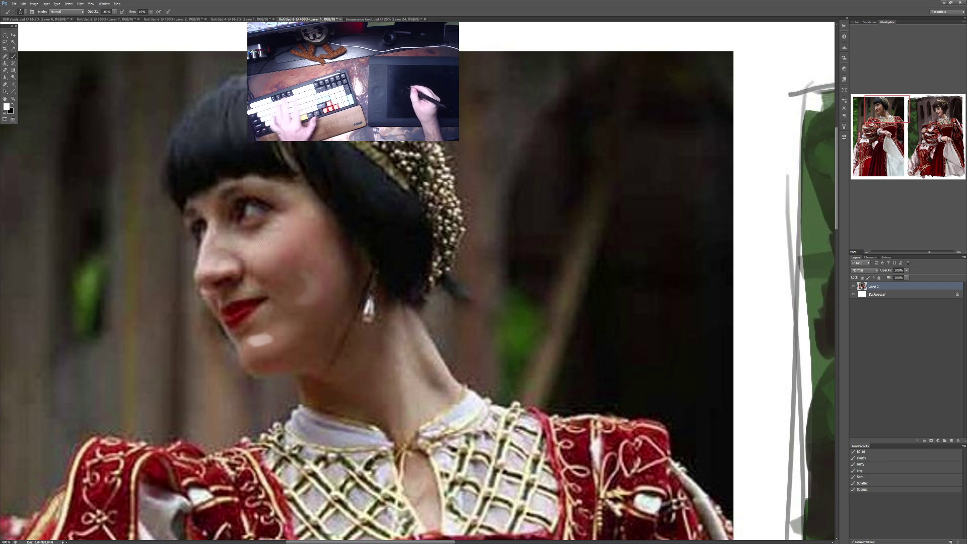
pyautogui.moveTo(265, 247); pyautogui.dragTo(270, 237)
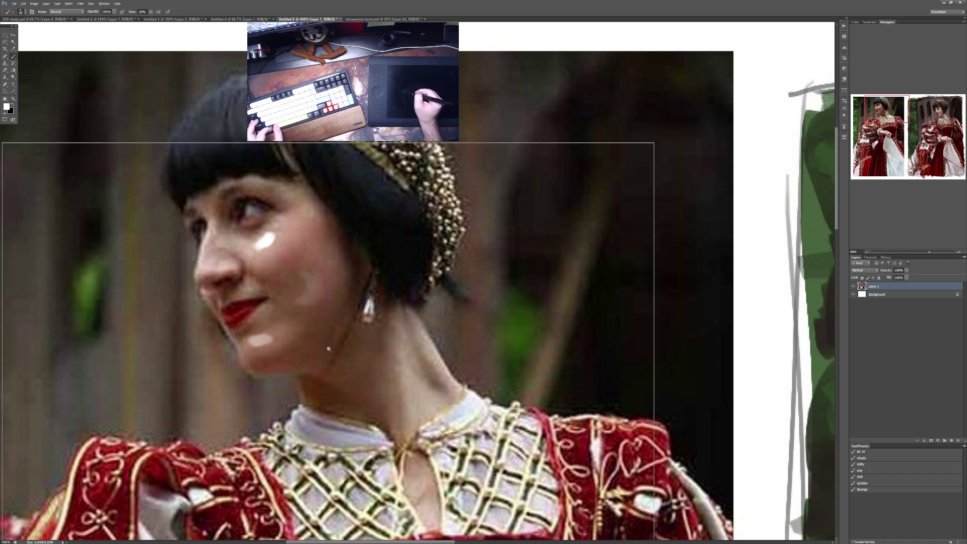
pyautogui.hotkey('ctrl', '-')
pyautogui.moveTo(436, 373)
pyautogui.mouseDown()
pyautogui.moveTo(305, 308)
pyautogui.moveTo(275, 312)
pyautogui.mouseUp()
pyautogui.hotkey('ctrl', '-')
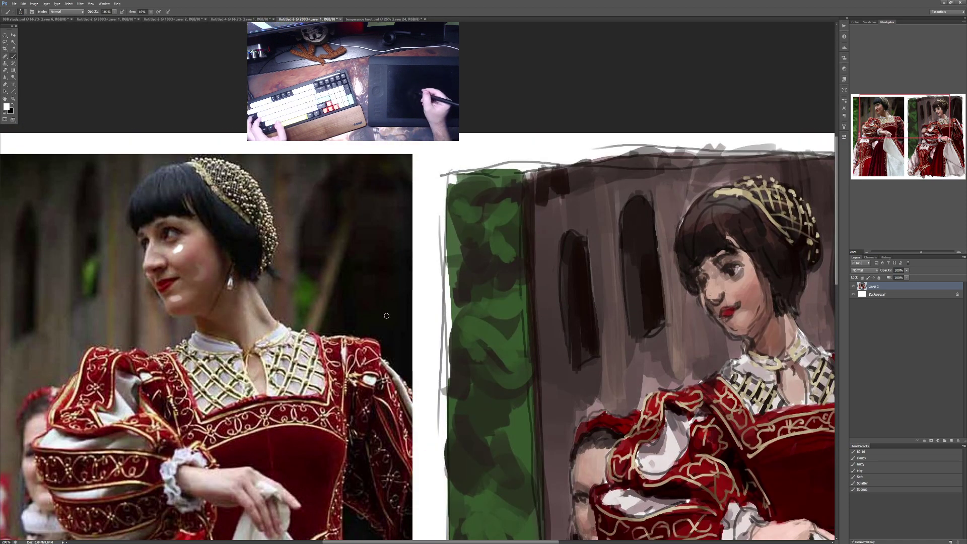
# Step: Undo the white highlight strokes on the reference face, then inspect the painted face close up
pyautogui.hotkey('ctrl', 'alt', 'z')
pyautogui.hotkey('ctrl', 'alt', 'z')
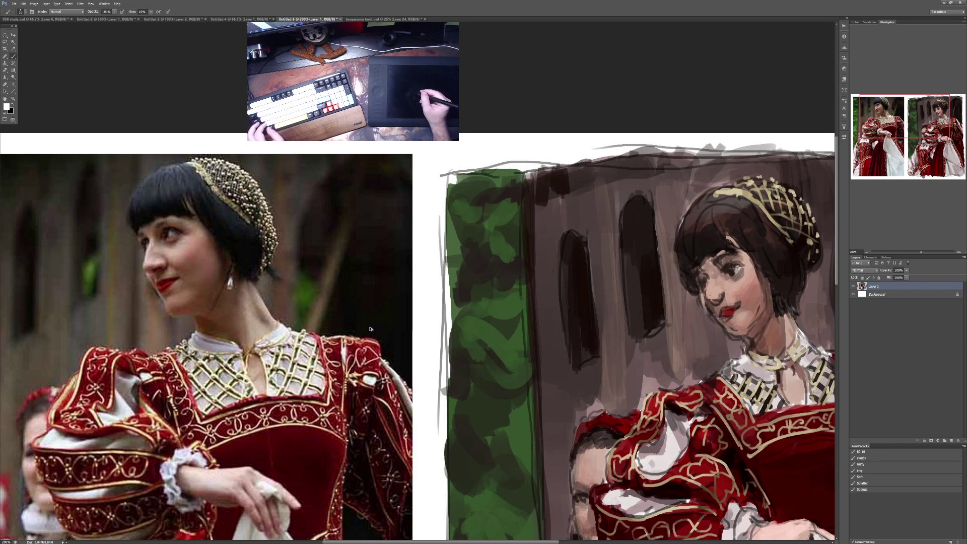
pyautogui.scroll(2, 762, 305)
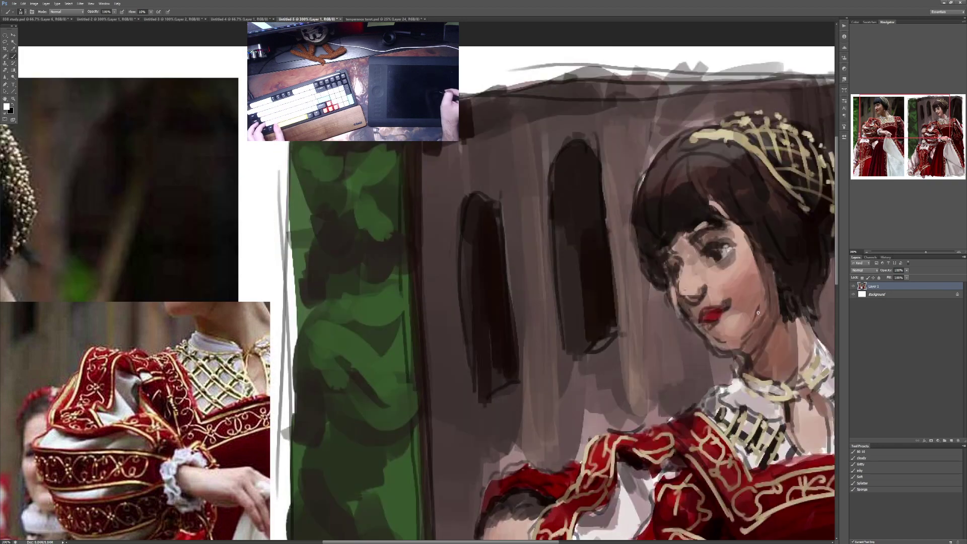
pyautogui.scroll(1, 632, 288)
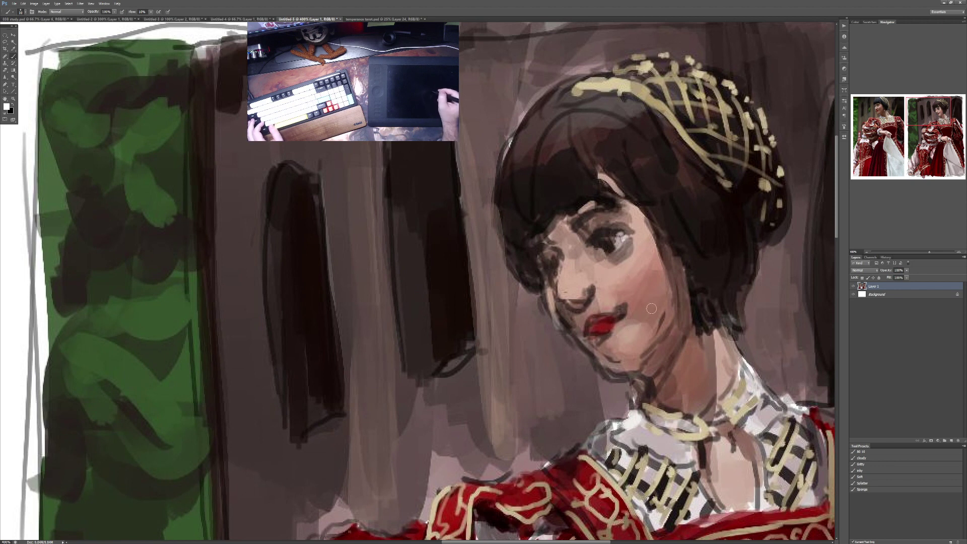
pyautogui.press('h')
pyautogui.moveTo(652, 309); pyautogui.dragTo(613, 310)
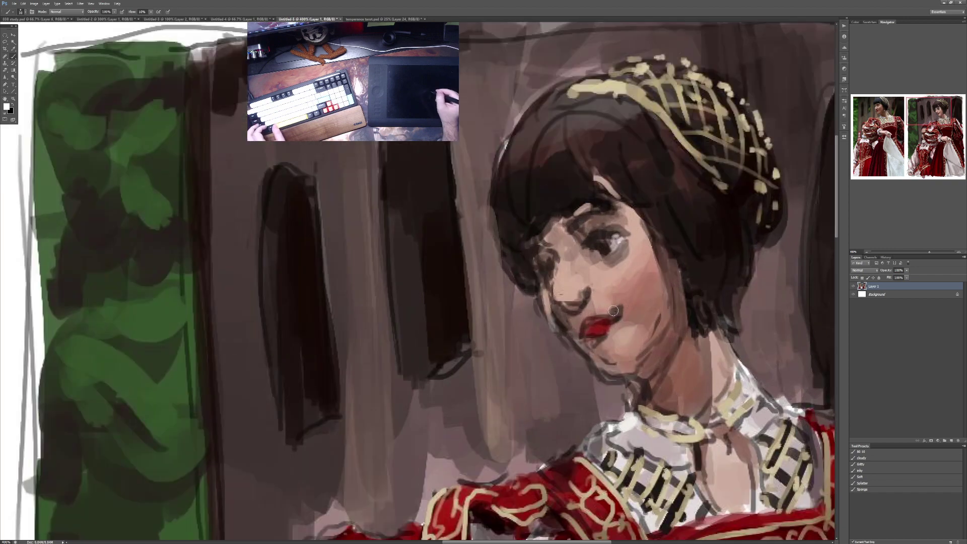
pyautogui.scroll(-2, 624, 335)
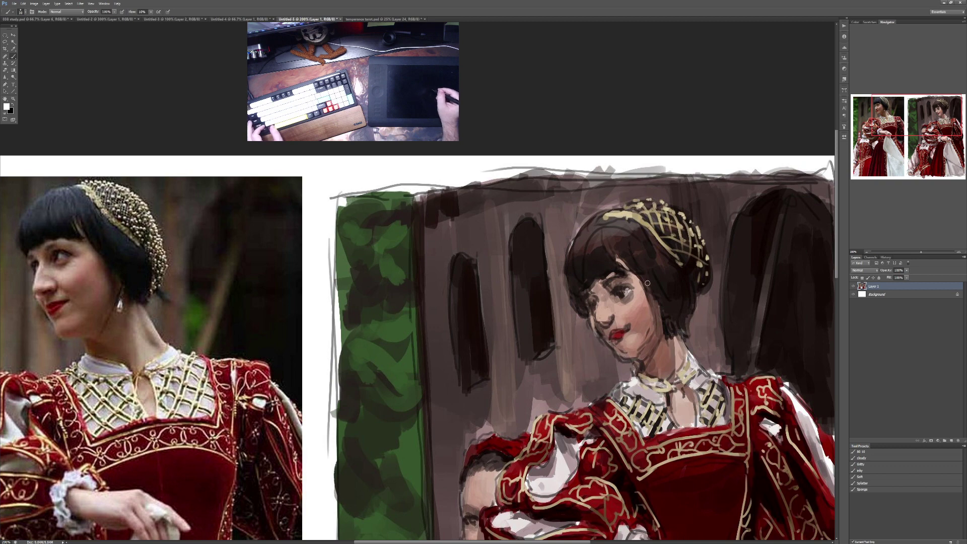
pyautogui.hotkey('ctrl', '-')
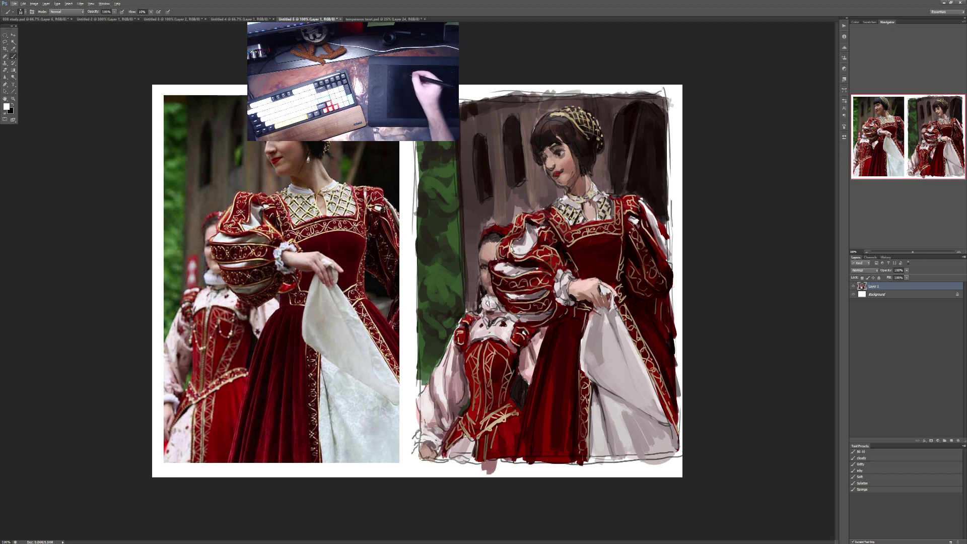
# Step: Close Untitled-5, the red-gown study, choosing No to discard its changes
pyautogui.hotkey('ctrl', 'w')
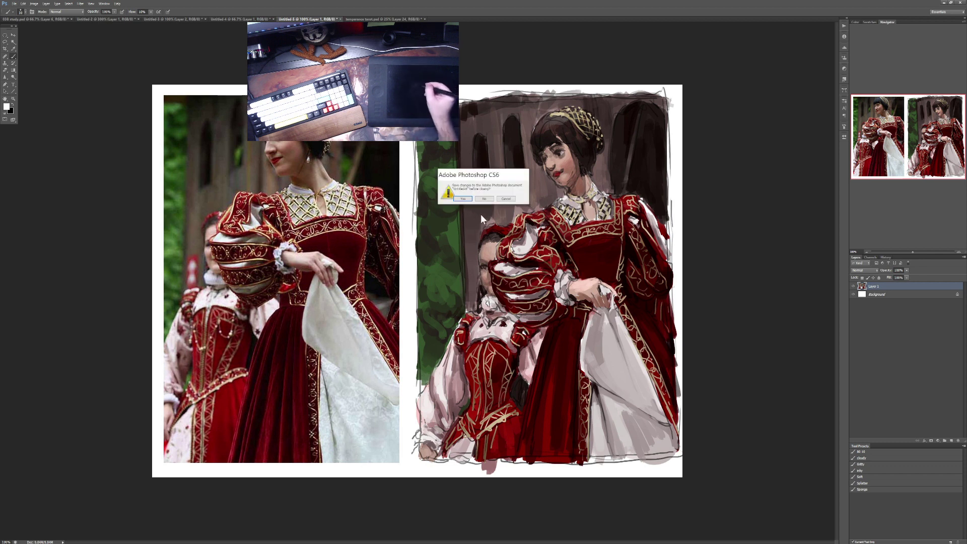
pyautogui.click(485, 199)
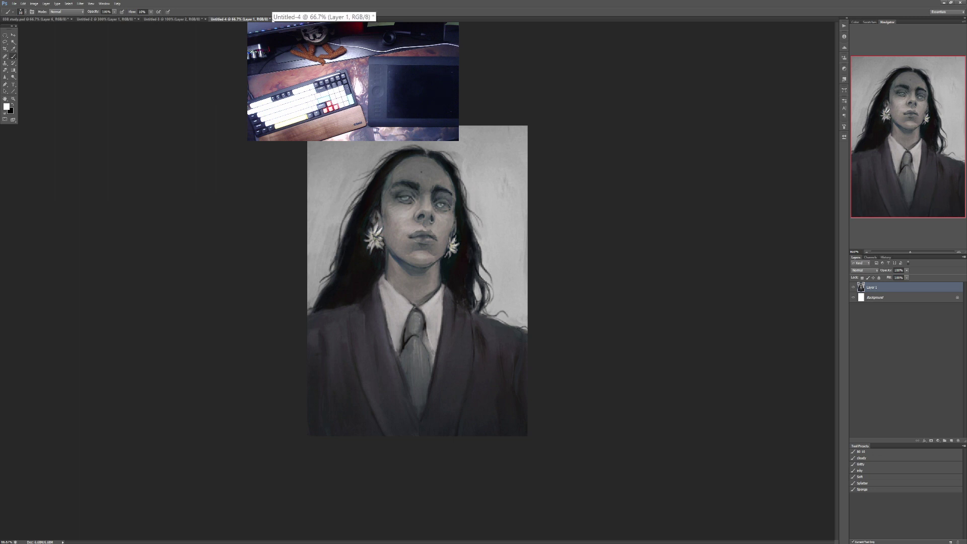
# Step: Close the Untitled-4 portrait and Untitled-3 goat studies, discarding their changes
pyautogui.click(273, 19)
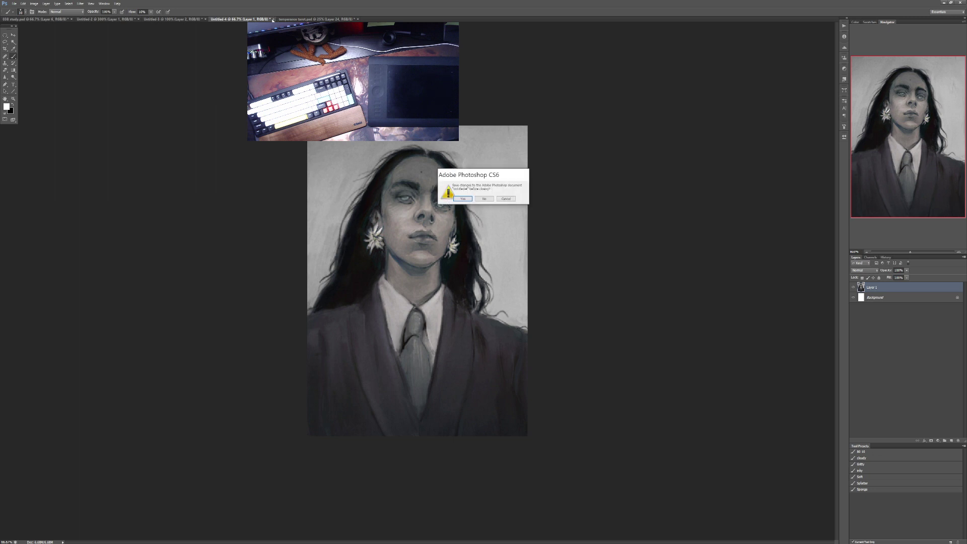
pyautogui.click(494, 199)
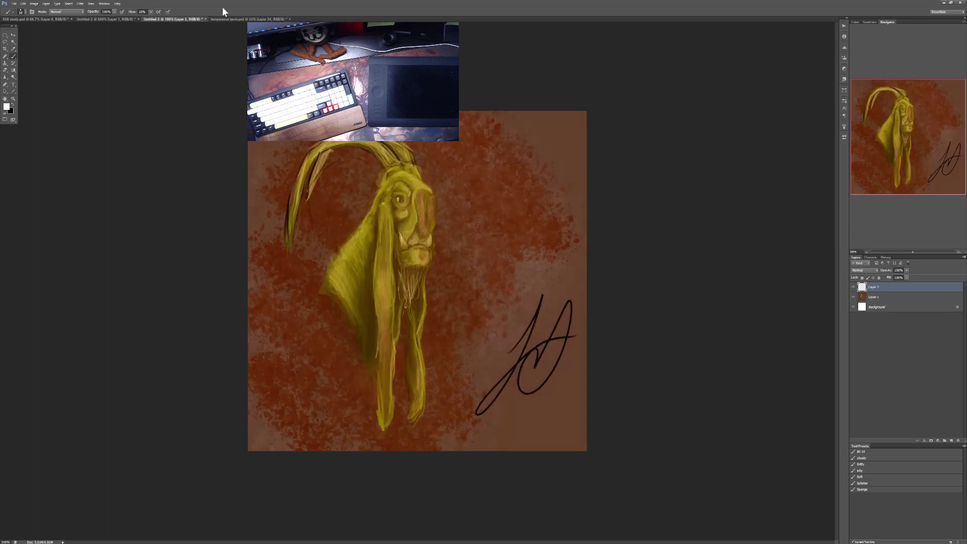
pyautogui.click(204, 19)
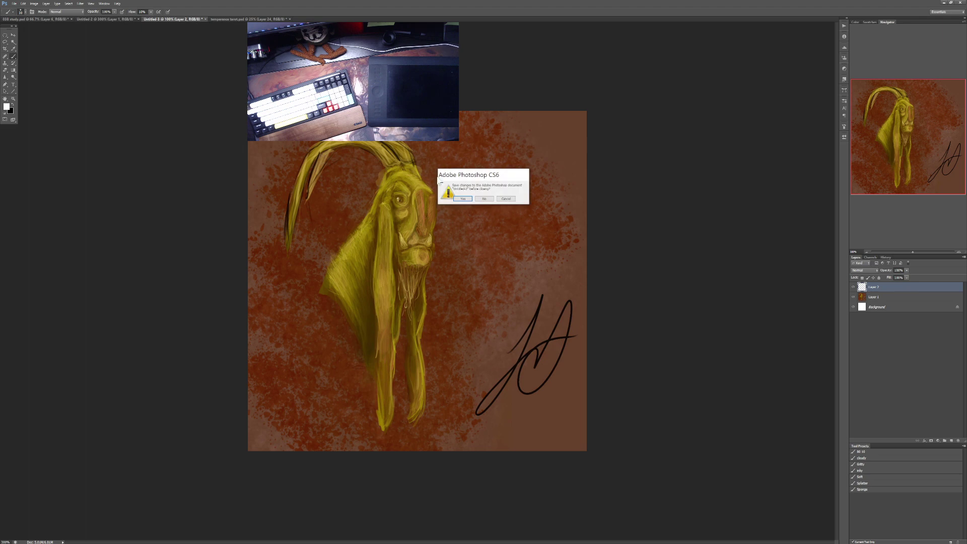
pyautogui.click(480, 201)
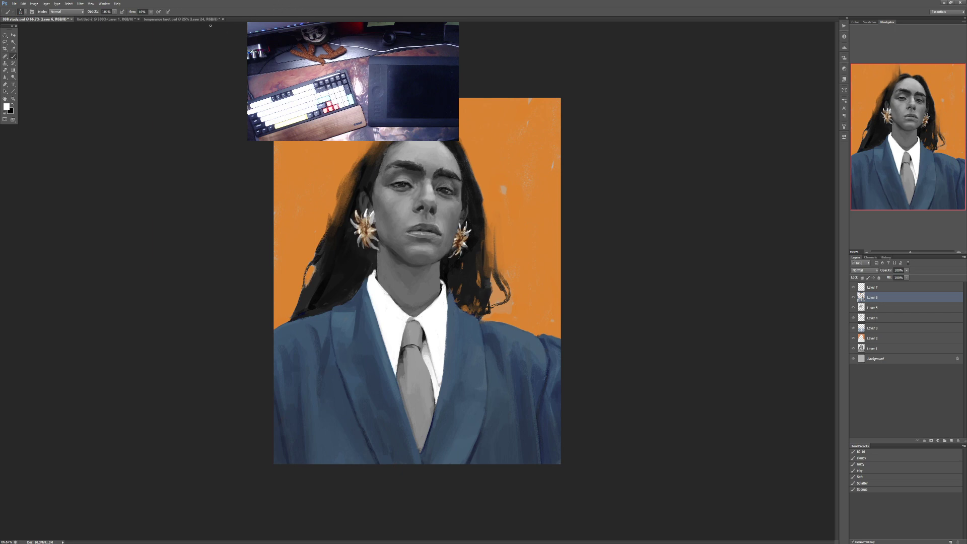
# Step: Save and close the 038 study, then close Untitled-2 without saving
pyautogui.hotkey('ctrl', 's')
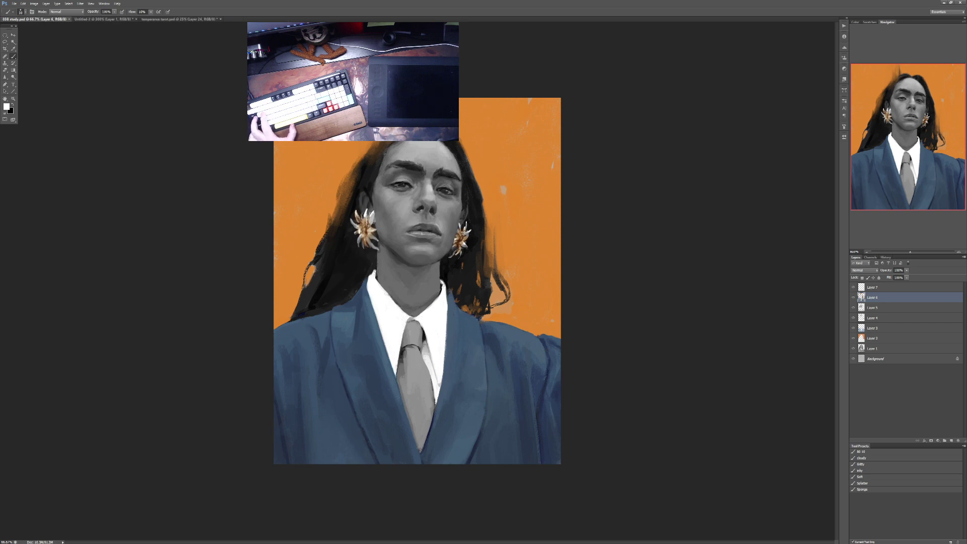
pyautogui.hotkey('ctrl', 'w')
pyautogui.hotkey('ctrl', 'w')
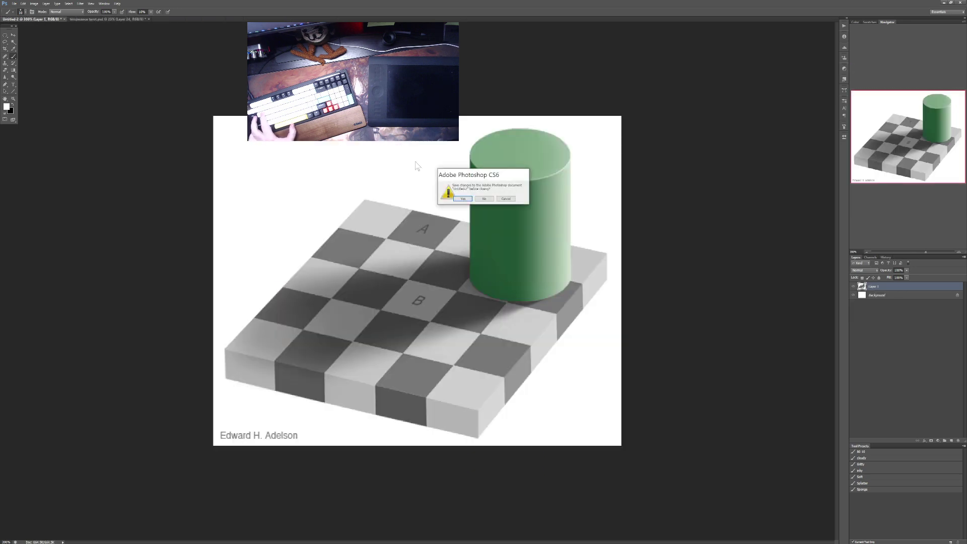
pyautogui.press('n')
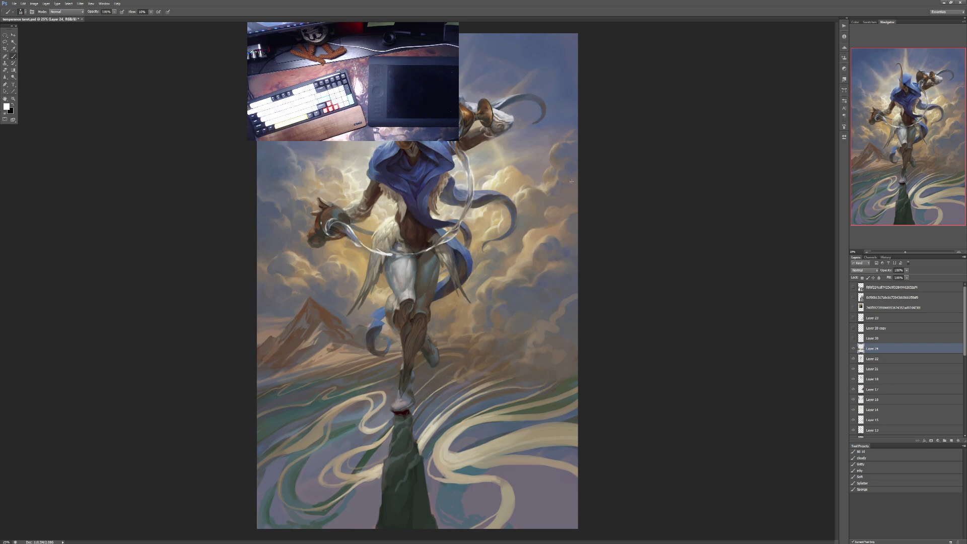